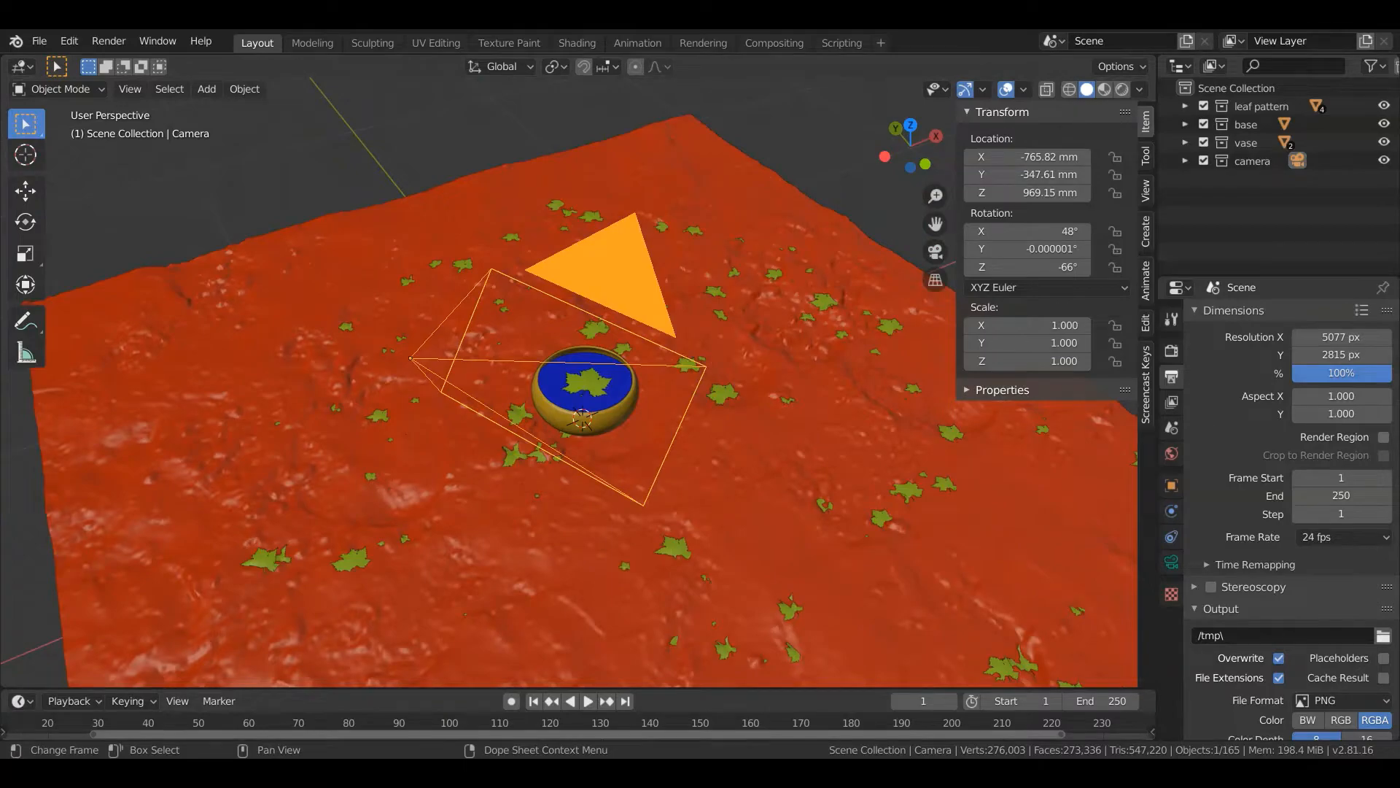
Switch to the photo viewer, examine the finished render of the bowl and leaves, and return to Blender.
mouse_move(741, 773)
click(663, 690)
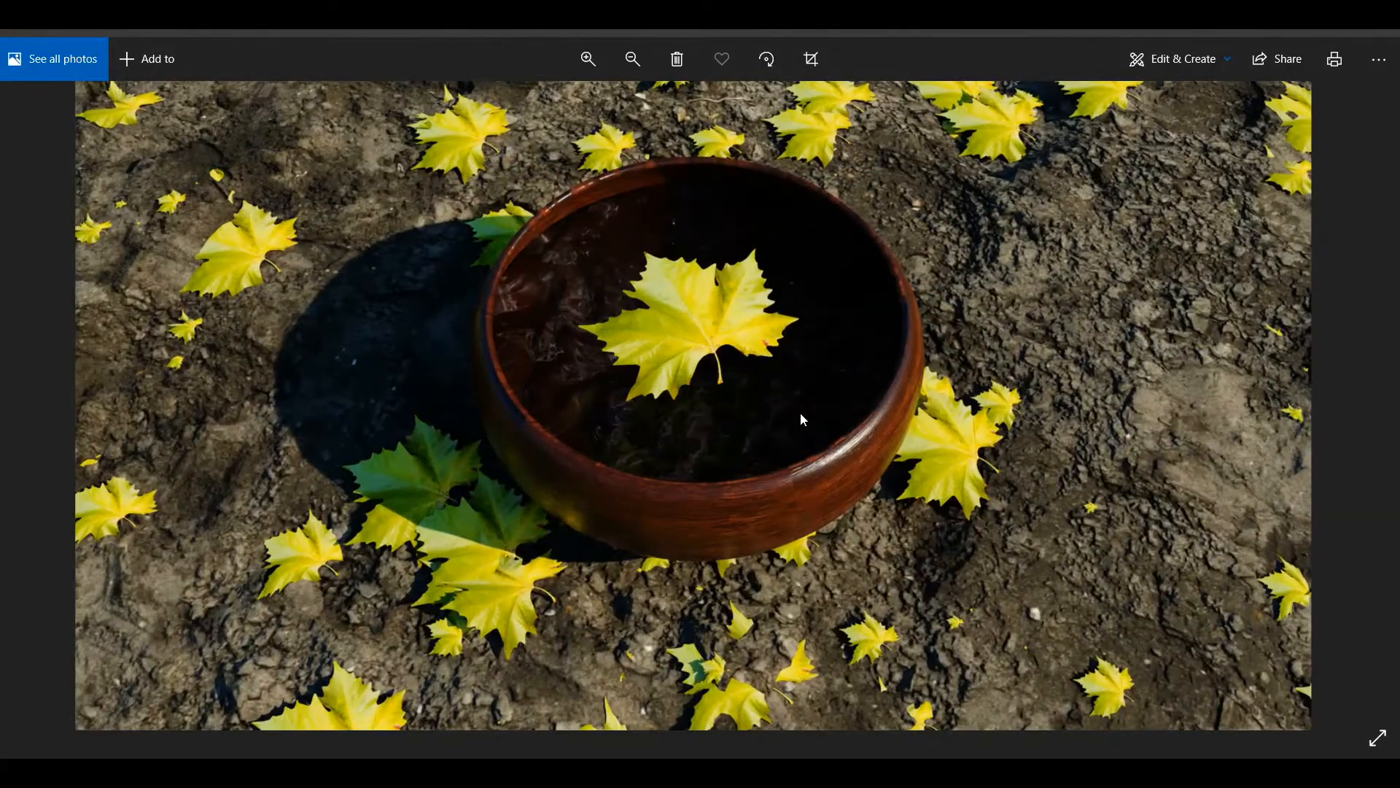
scroll(789, 371, down, 1)
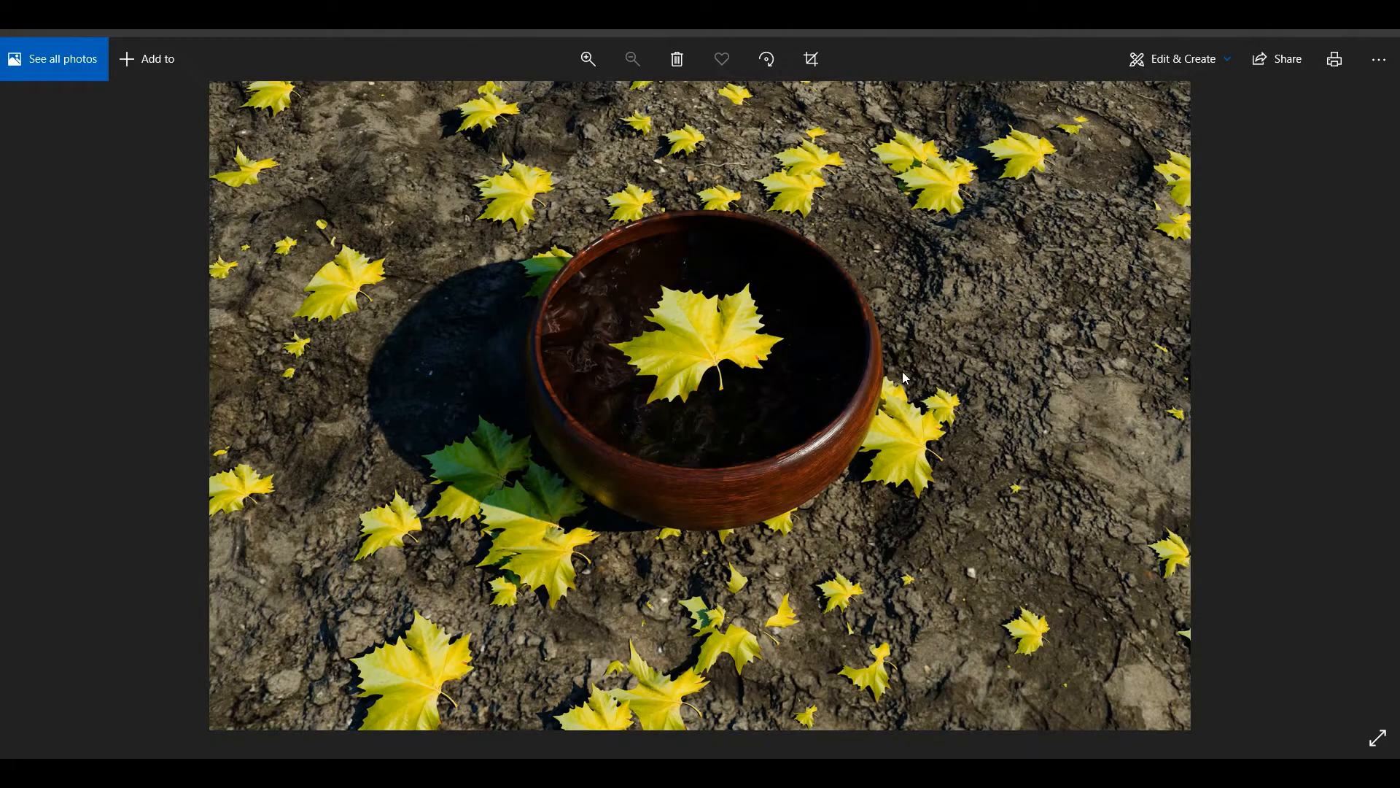
click(1320, 33)
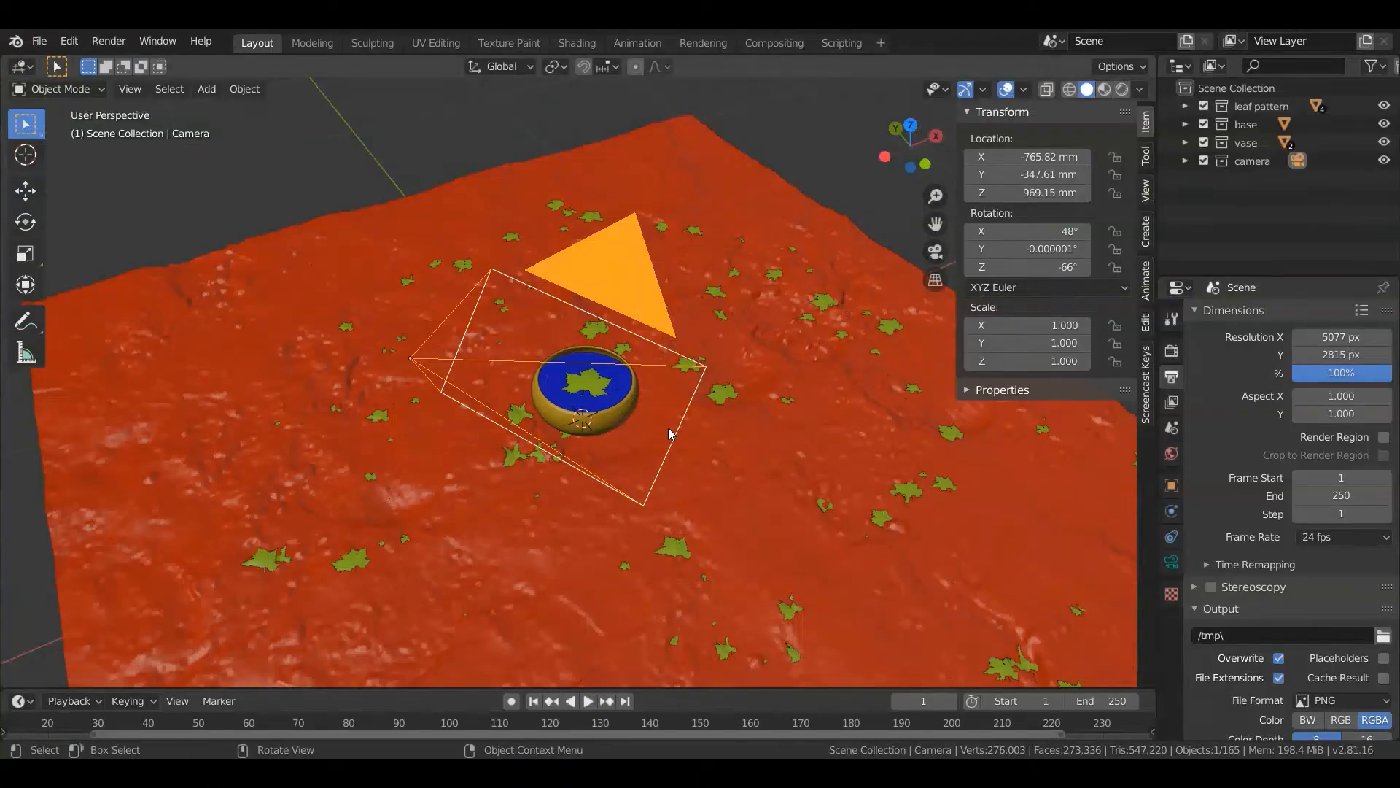
Start a new file from the General template.
scroll(670, 433, down, 5)
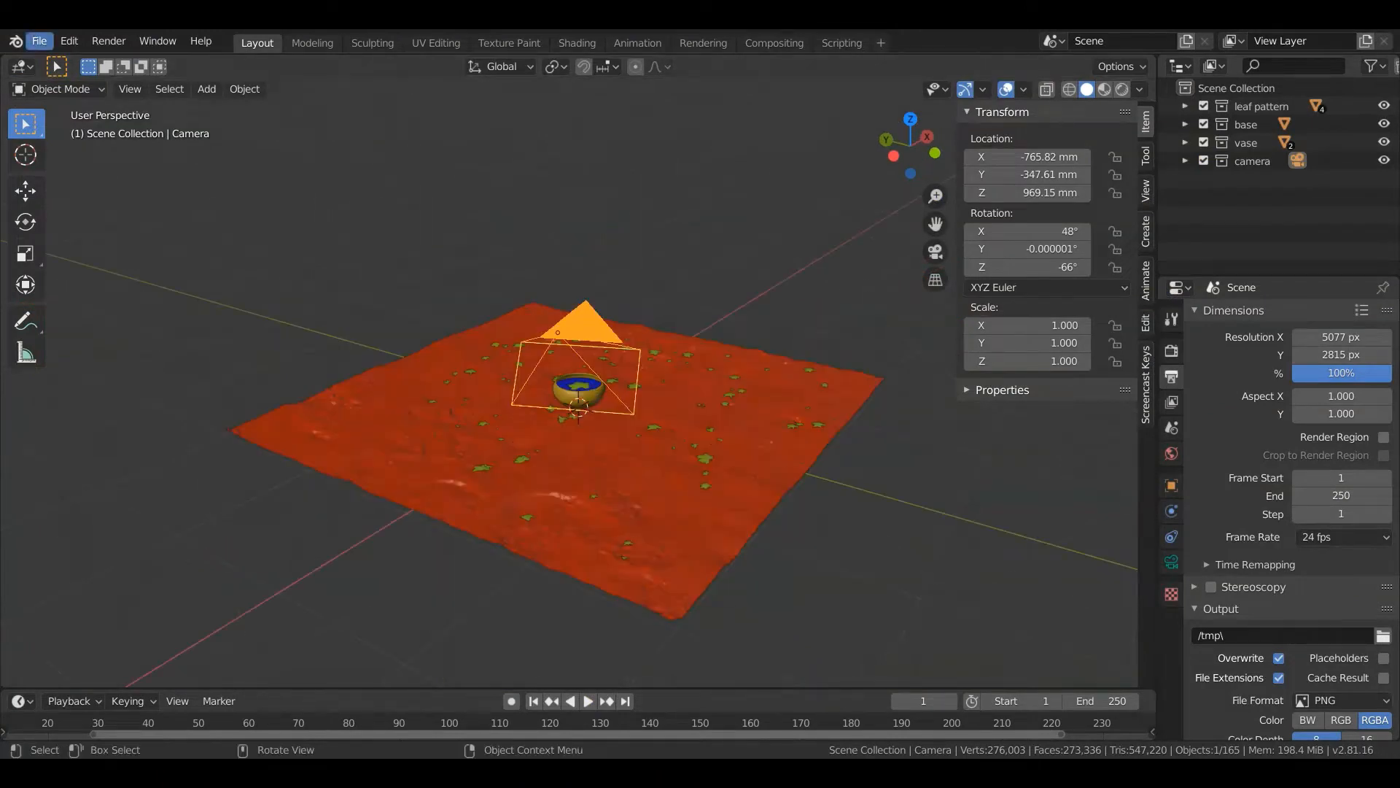
click(39, 41)
mouse_move(64, 59)
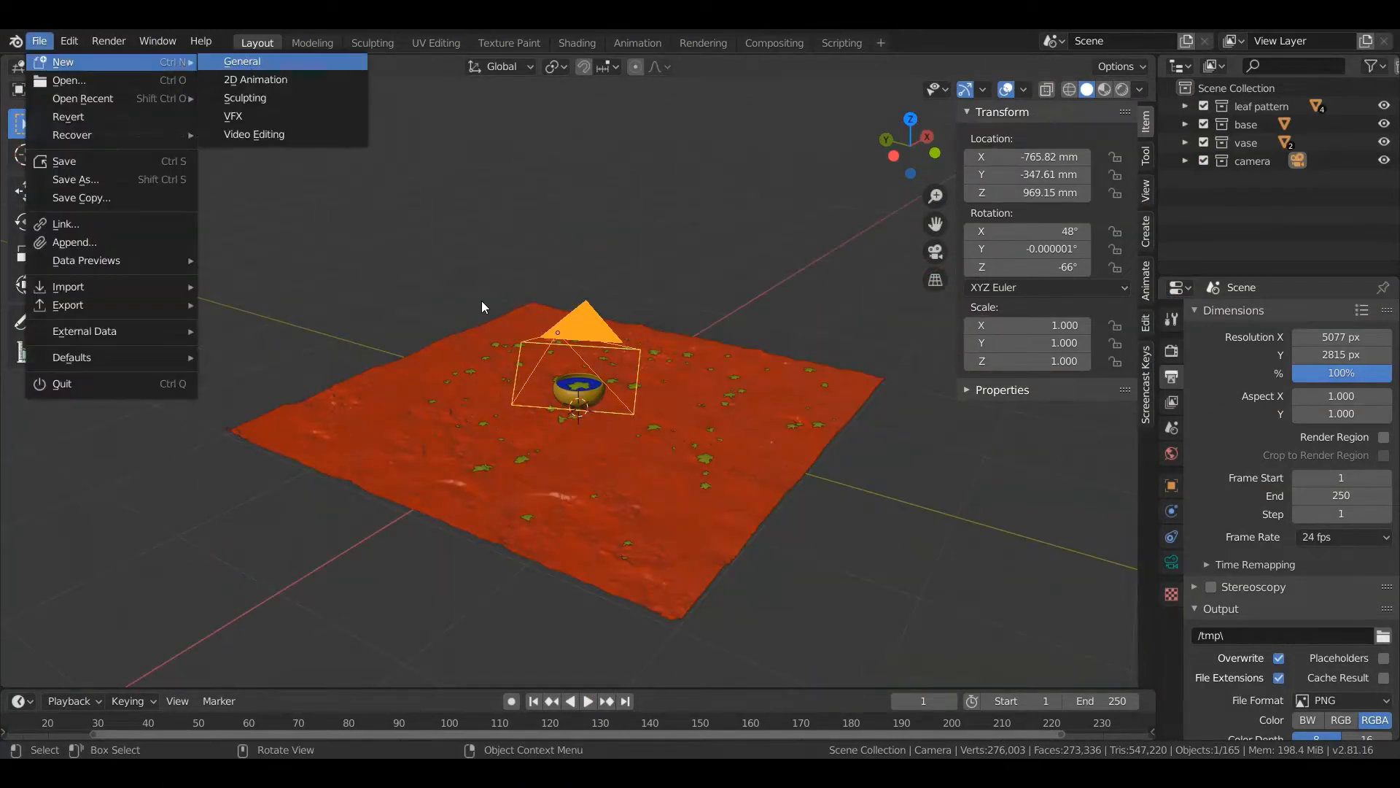
key(Return)
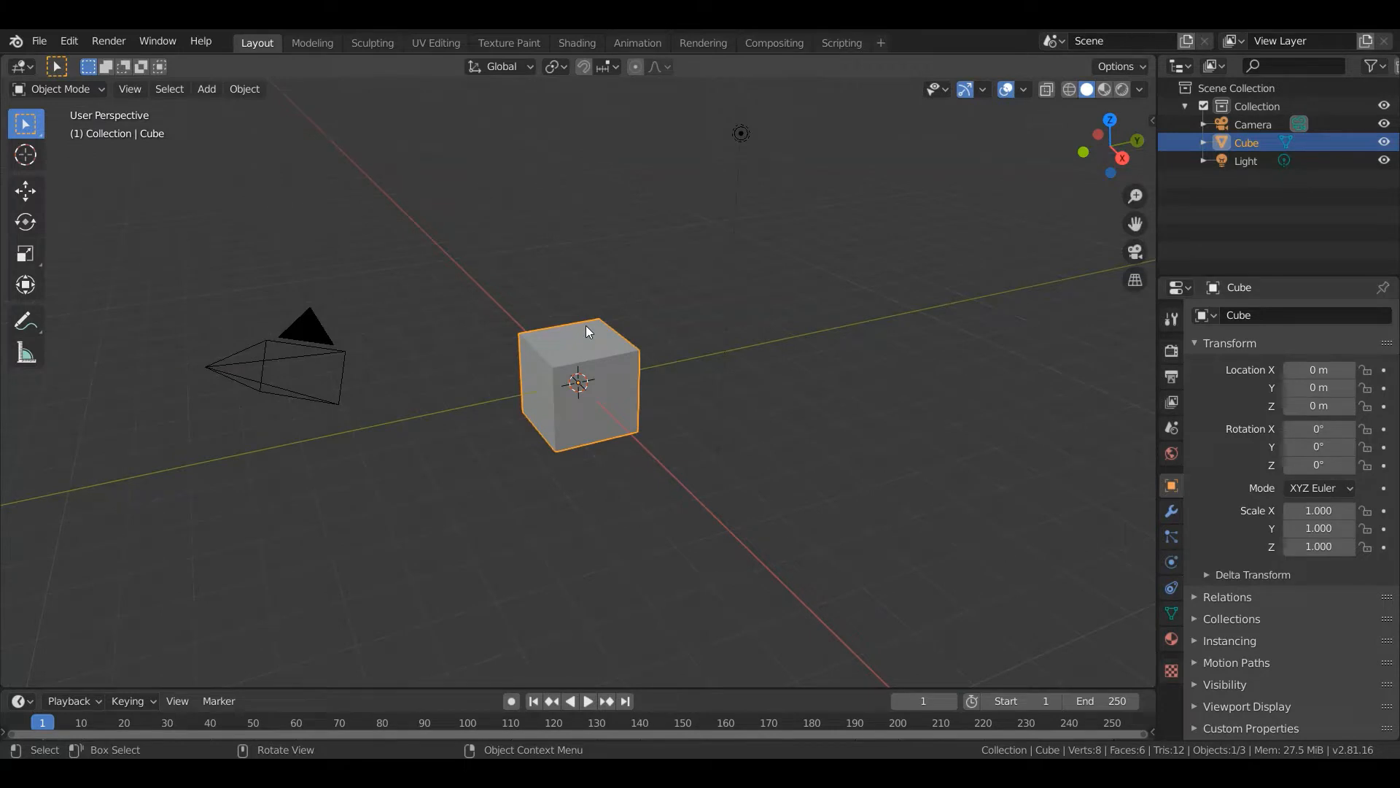
Delete all the default objects: the camera, the cube and the light.
key(a)
key(x)
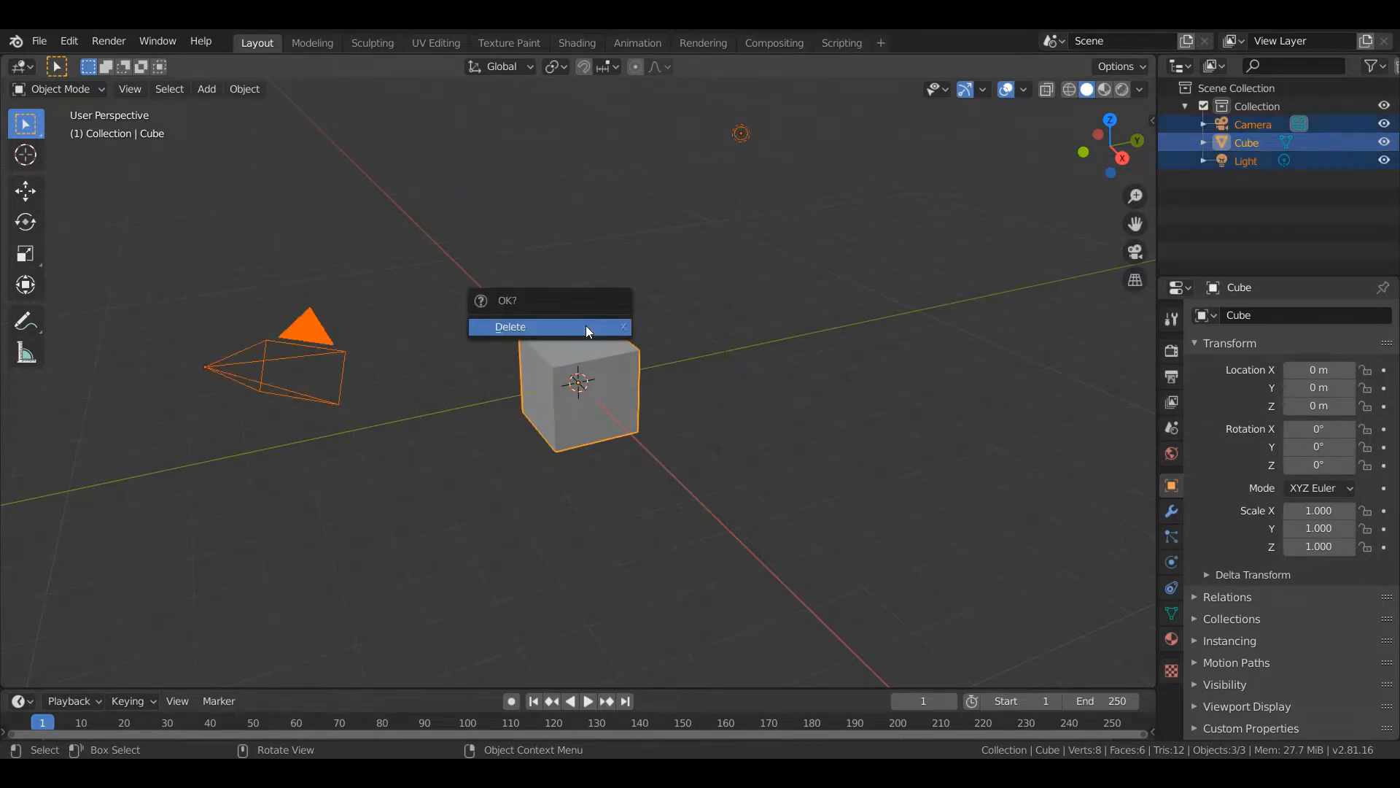
click(589, 325)
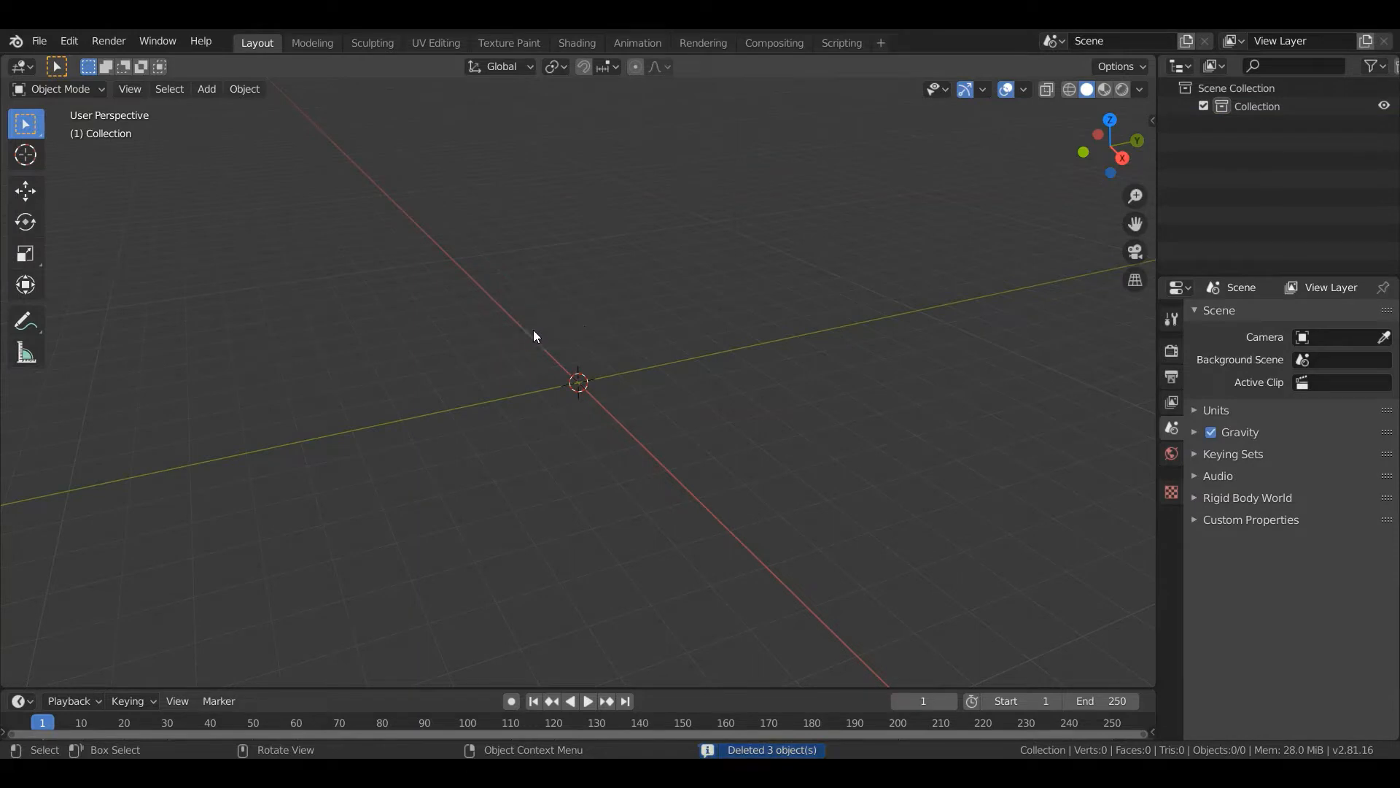
middle_drag(534, 334, 559, 396)
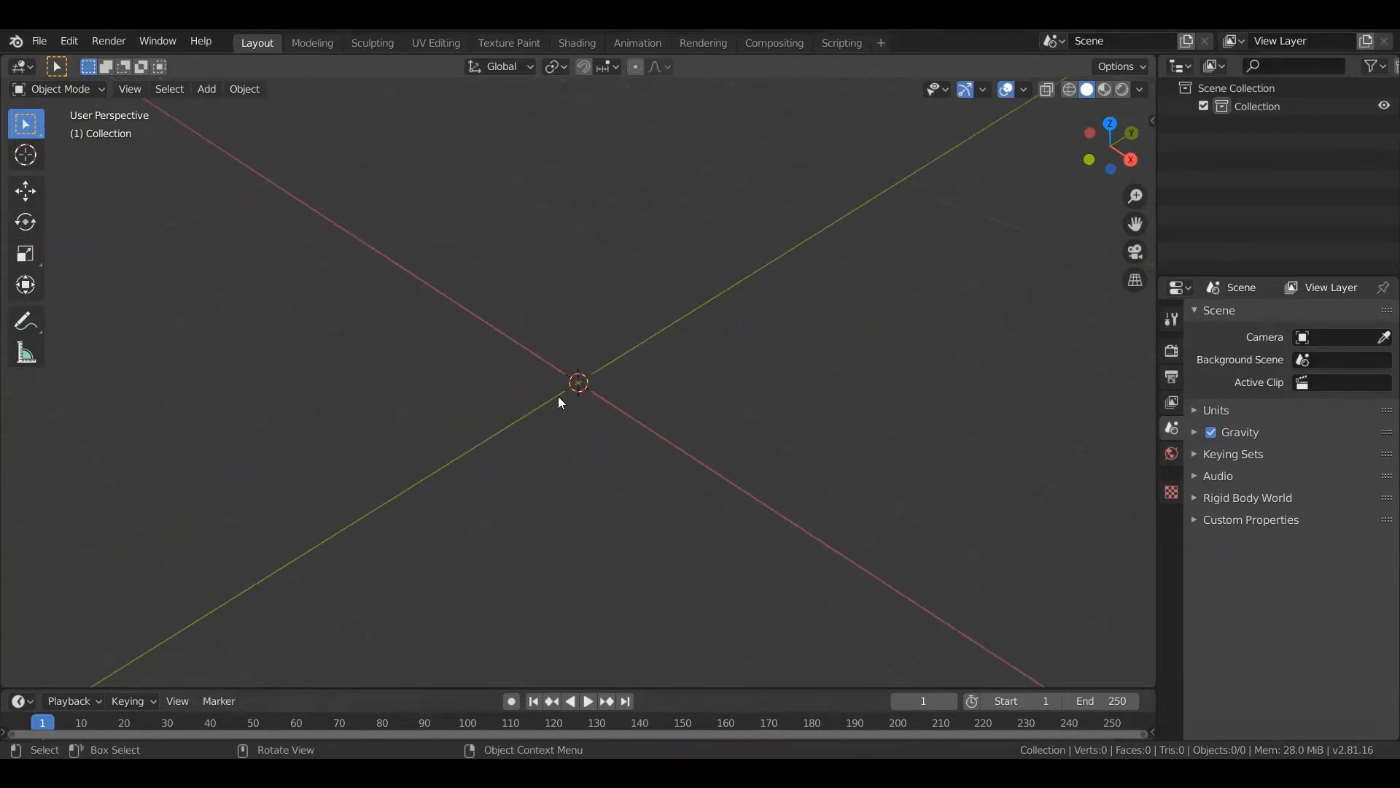
Add a mesh plane at the world origin from the top orthographic view.
key(KP_7)
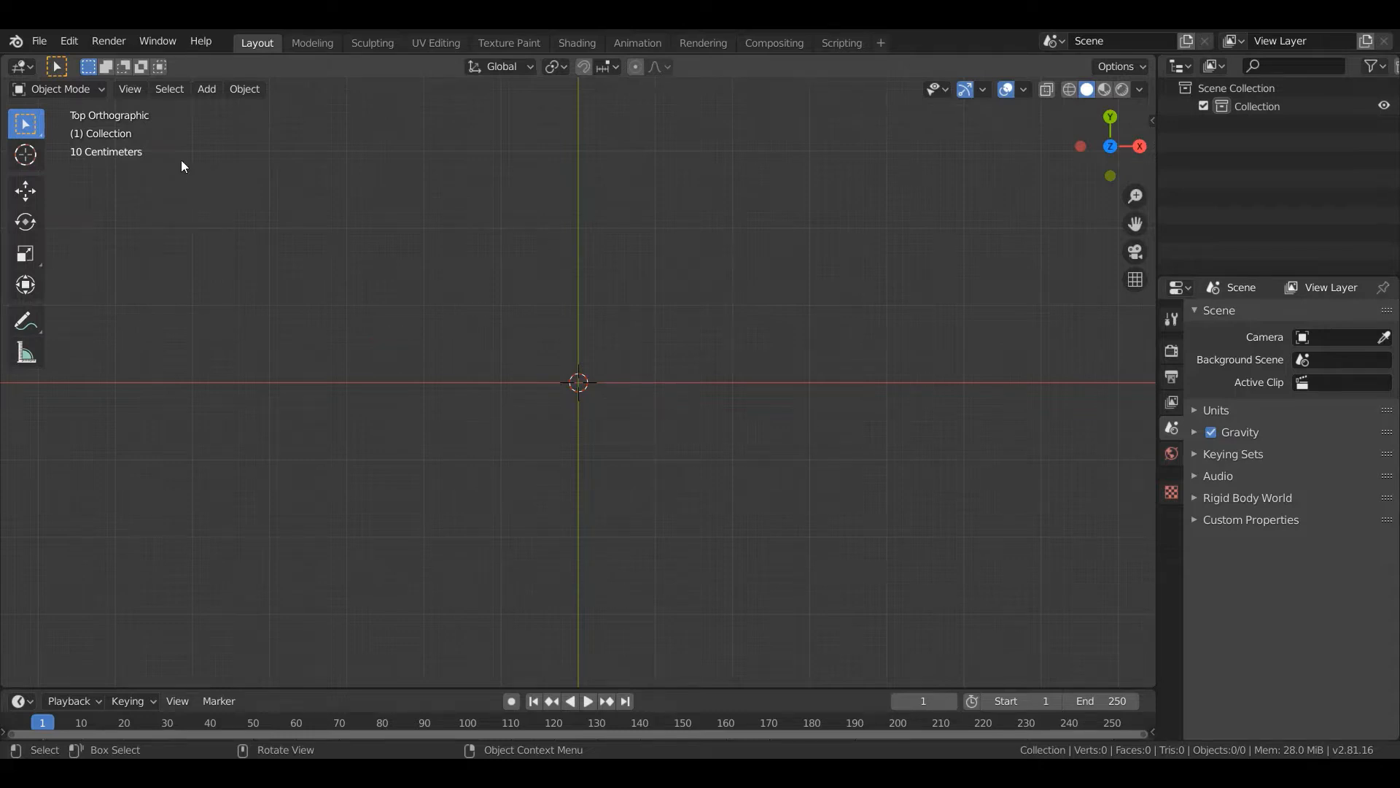
key(shift+a)
mouse_move(182, 144)
click(259, 145)
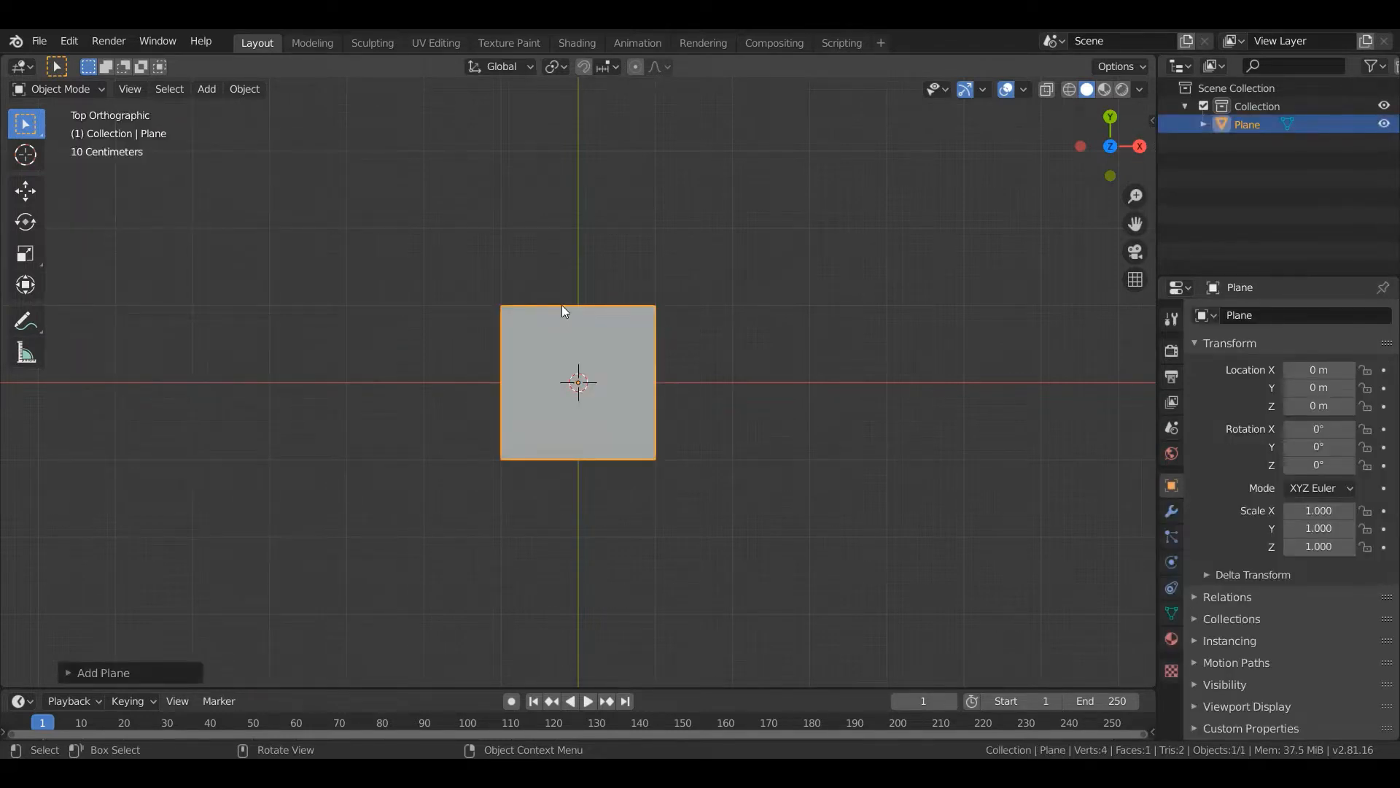
scroll(660, 298, up, 4)
middle_drag(663, 304, 700, 379)
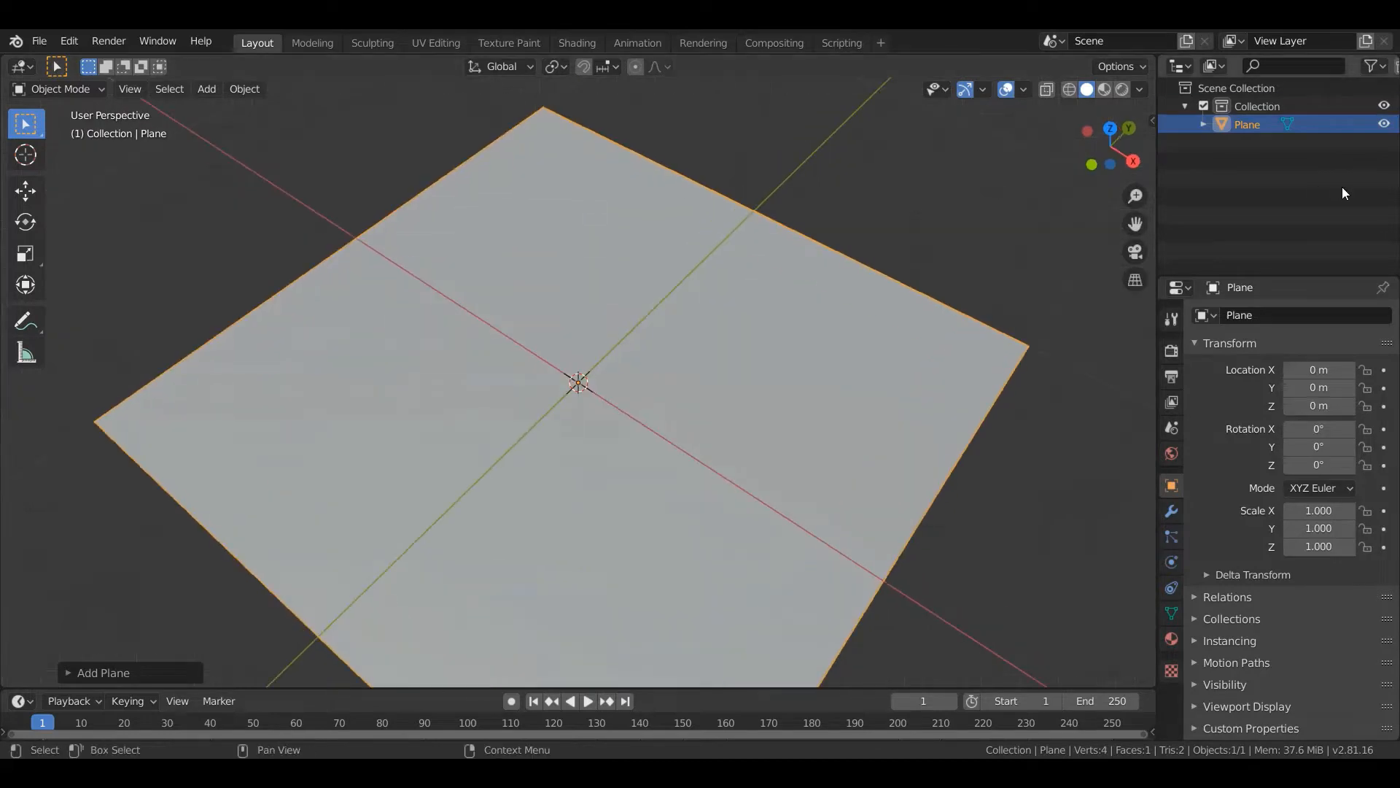
Rename the collection that holds the plane as ground.
double_click(1334, 107)
text(gr)
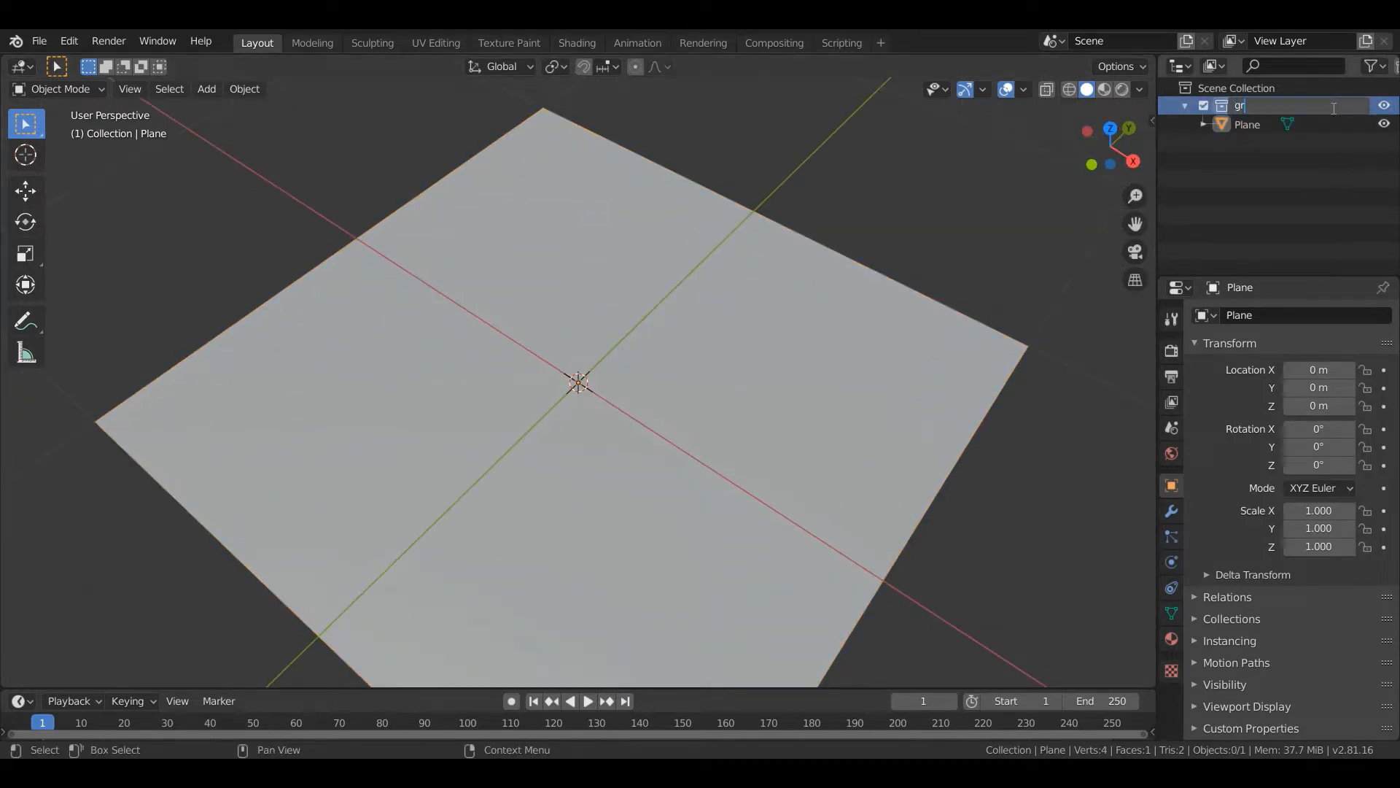
text(ound)
key(Return)
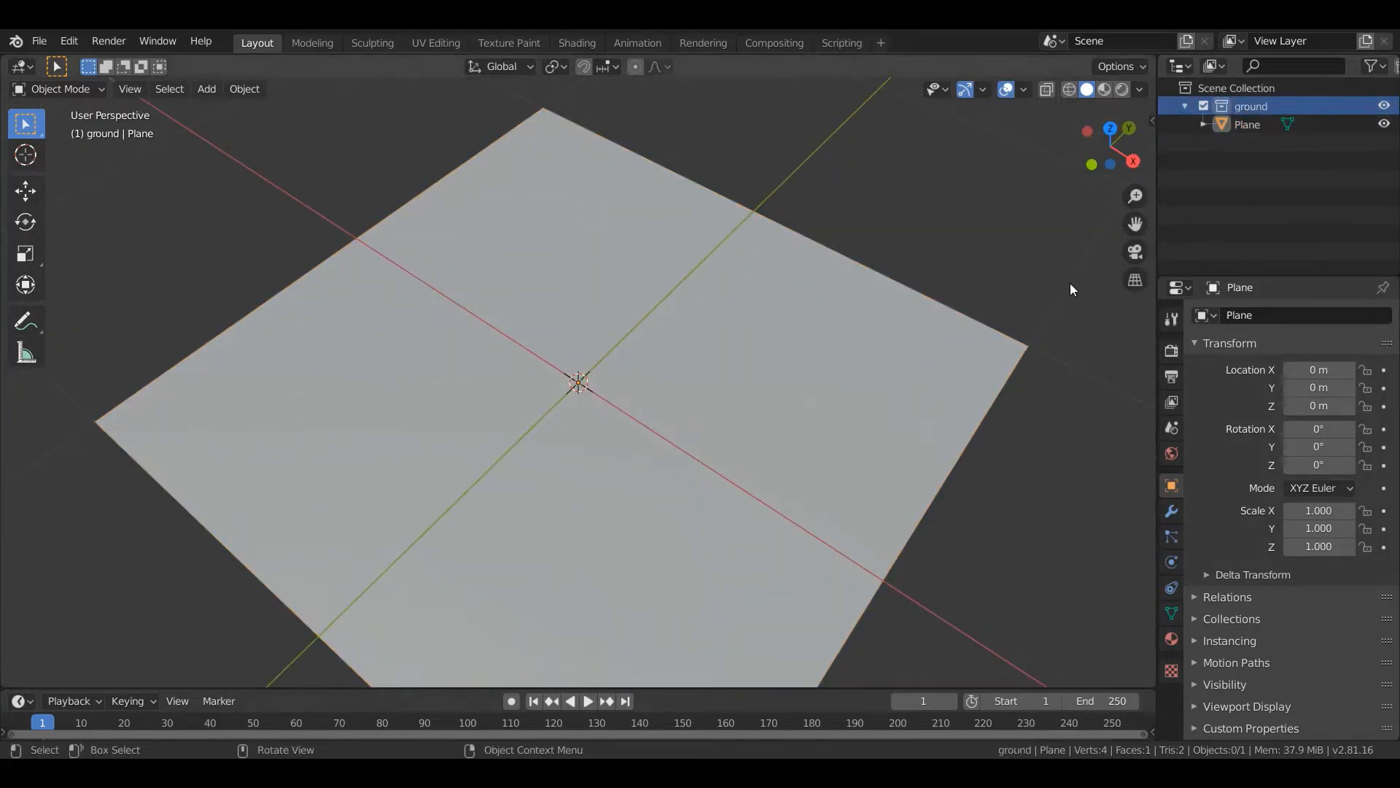
scroll(1070, 283, down, 3)
middle_drag(1070, 283, 760, 260)
scroll(760, 259, down, 1)
right_click(1281, 108)
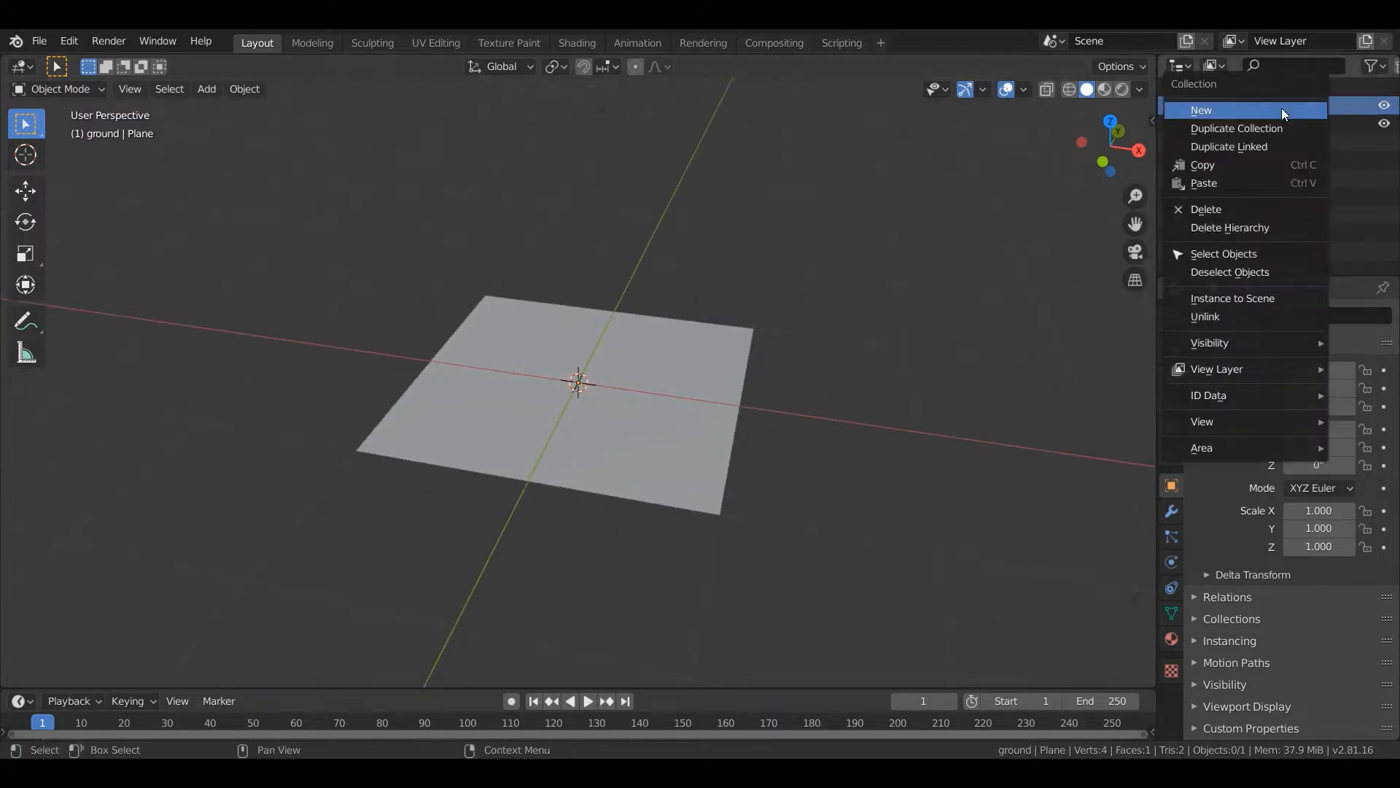
key(Escape)
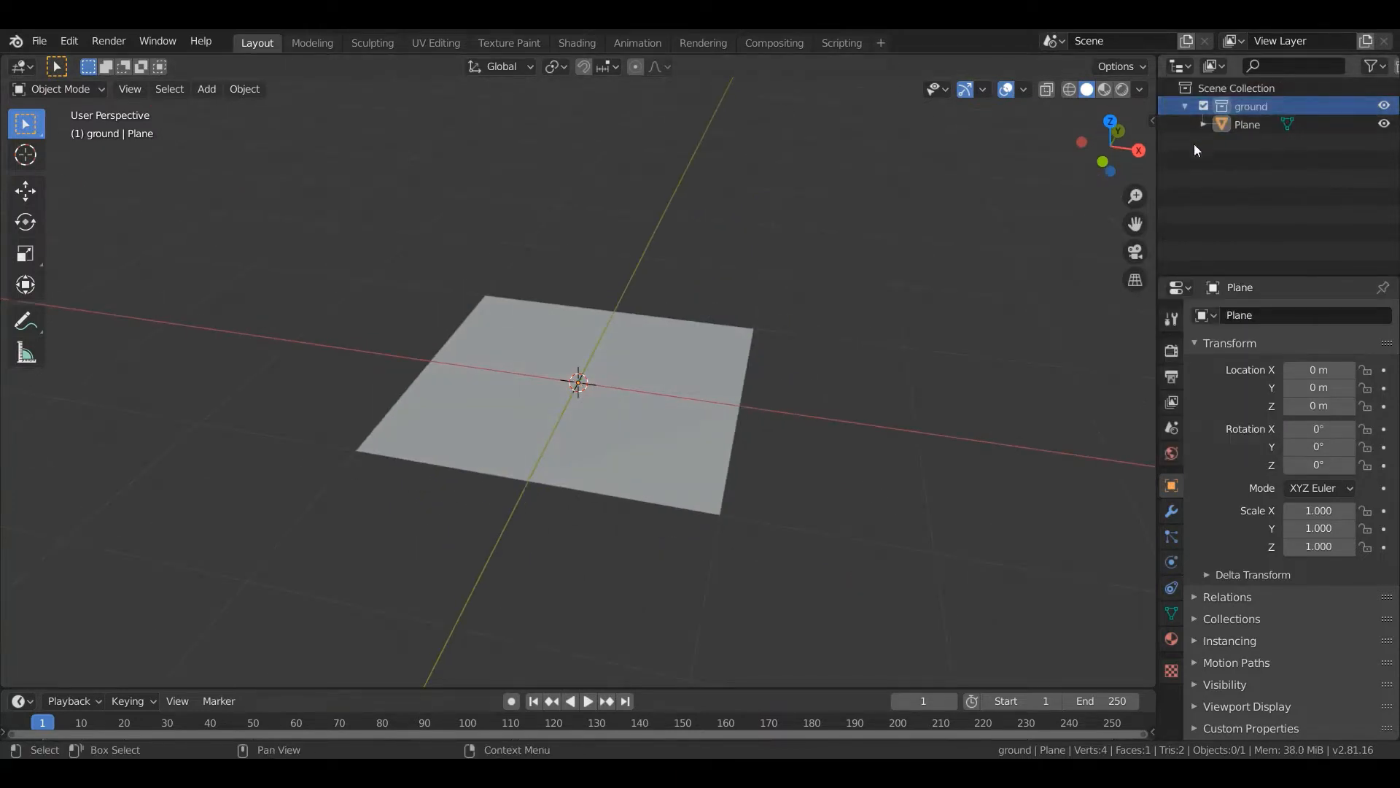
middle_drag(613, 387, 655, 398)
scroll(655, 393, up, 1)
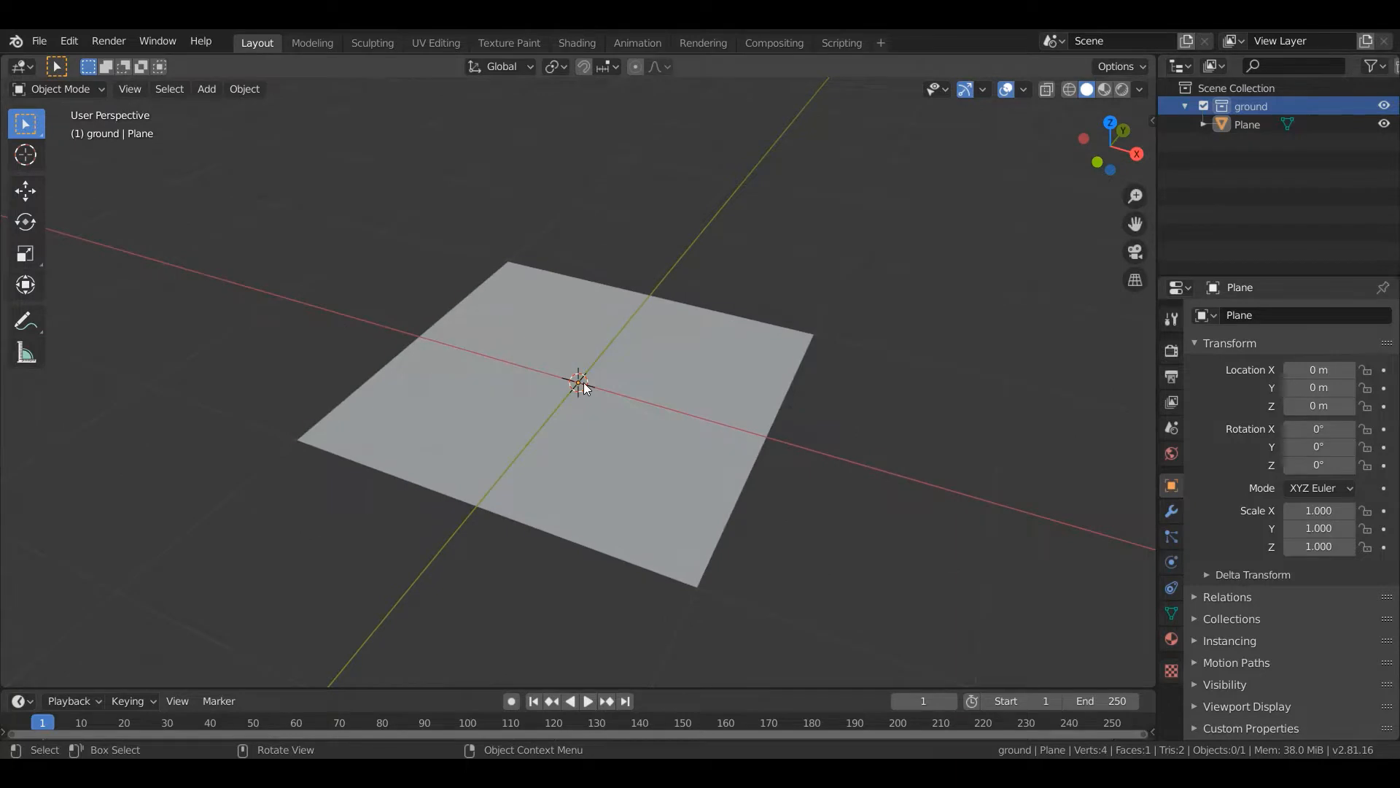
Select the plane and set the scene's length unit to Millimeters.
click(584, 382)
scroll(583, 382, down, 3)
scroll(963, 350, up, 3)
middle_drag(977, 344, 970, 374)
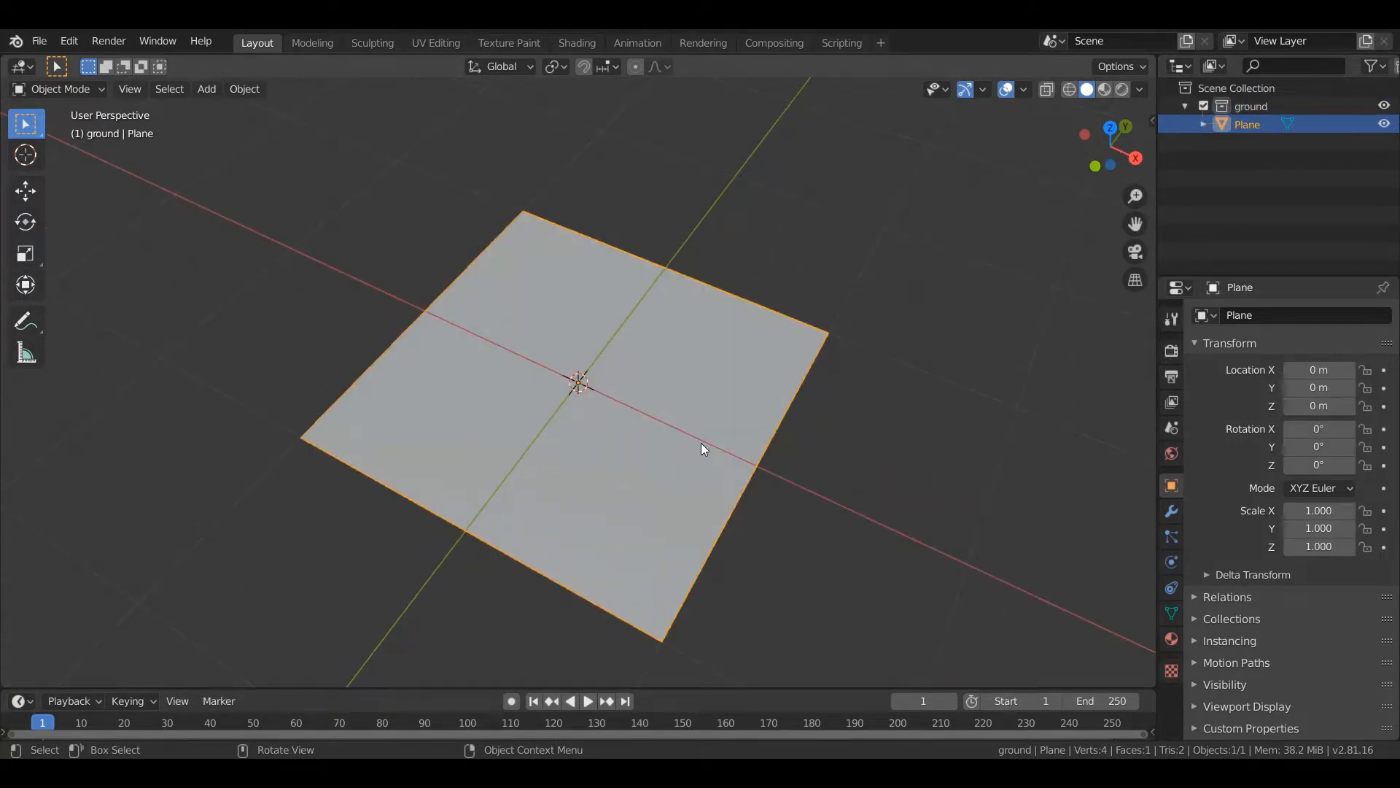
click(1171, 428)
click(1229, 415)
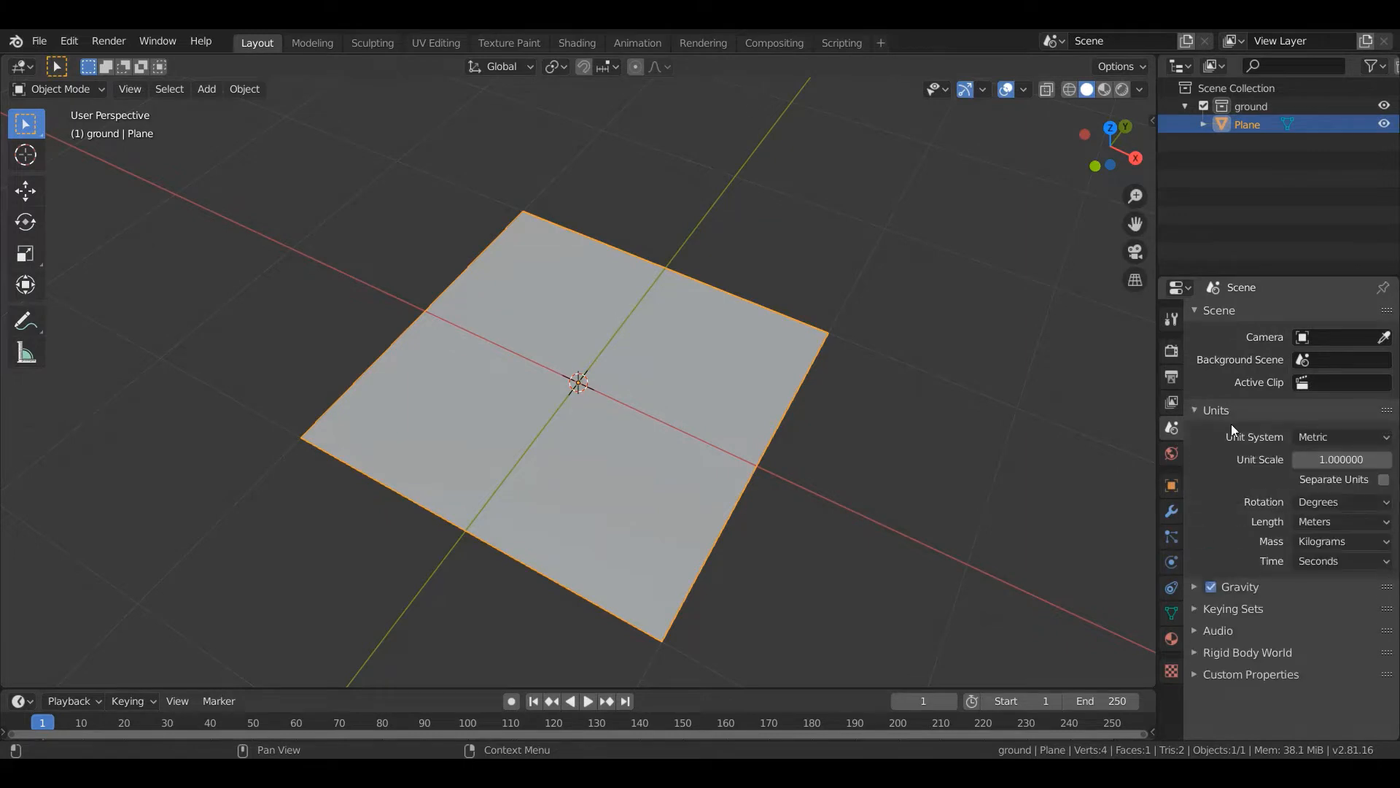
click(1358, 522)
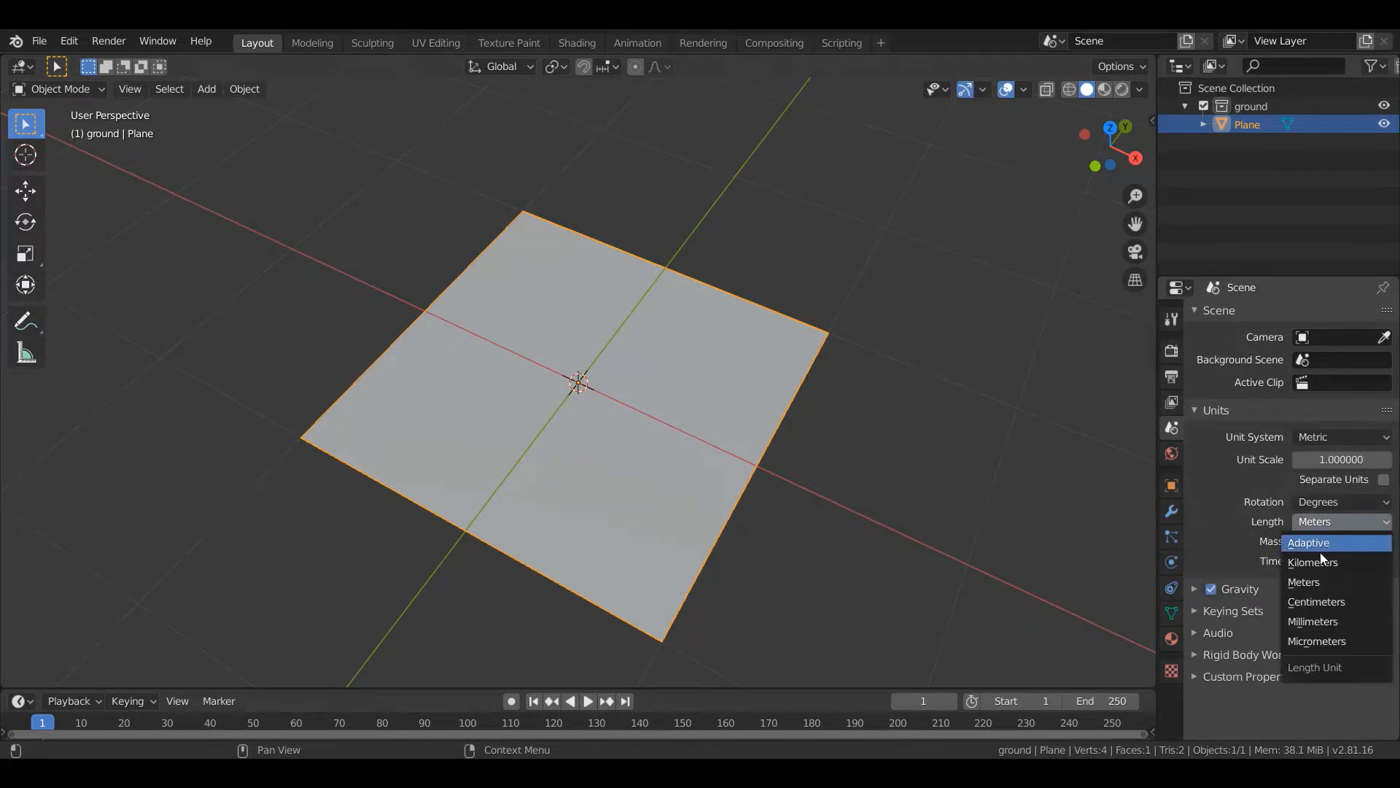
click(1313, 622)
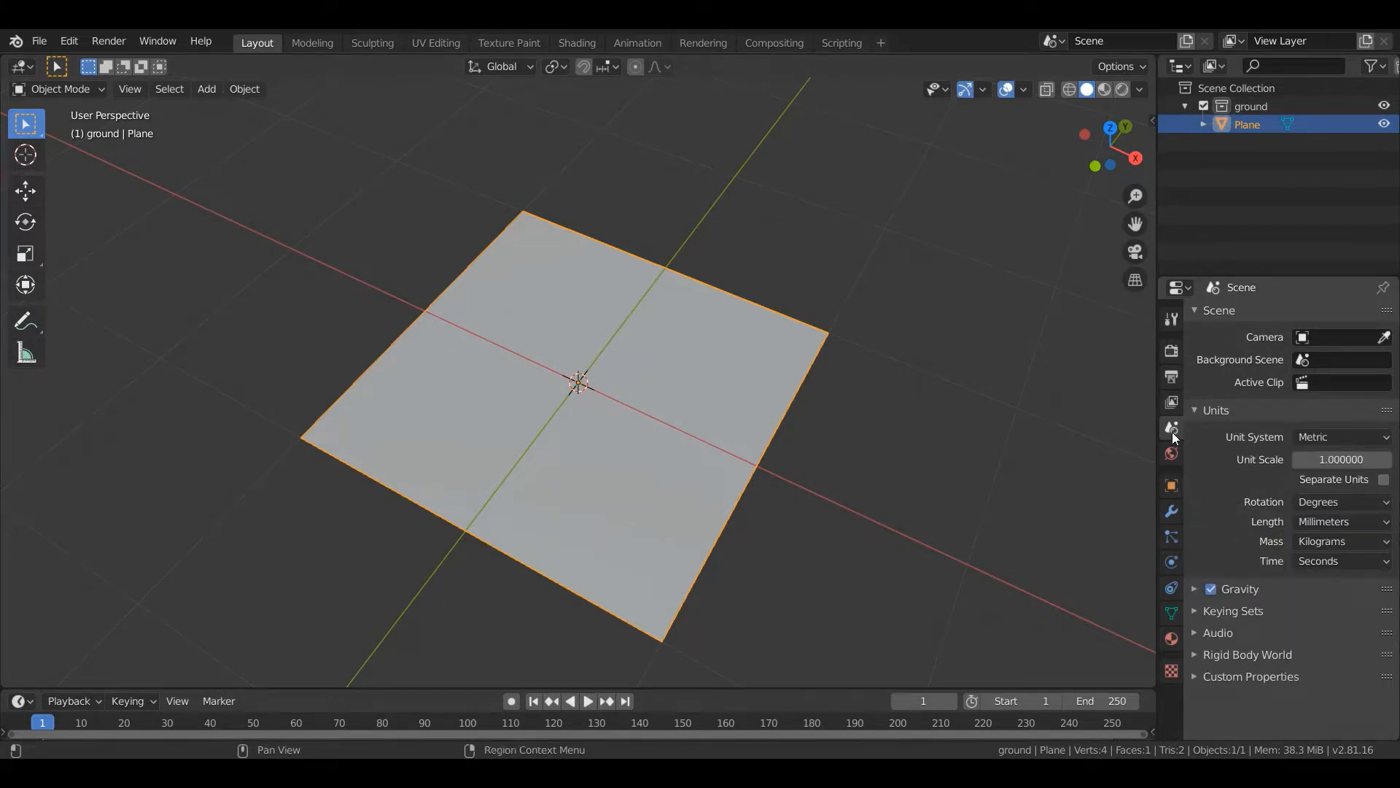
click(1207, 409)
click(1207, 410)
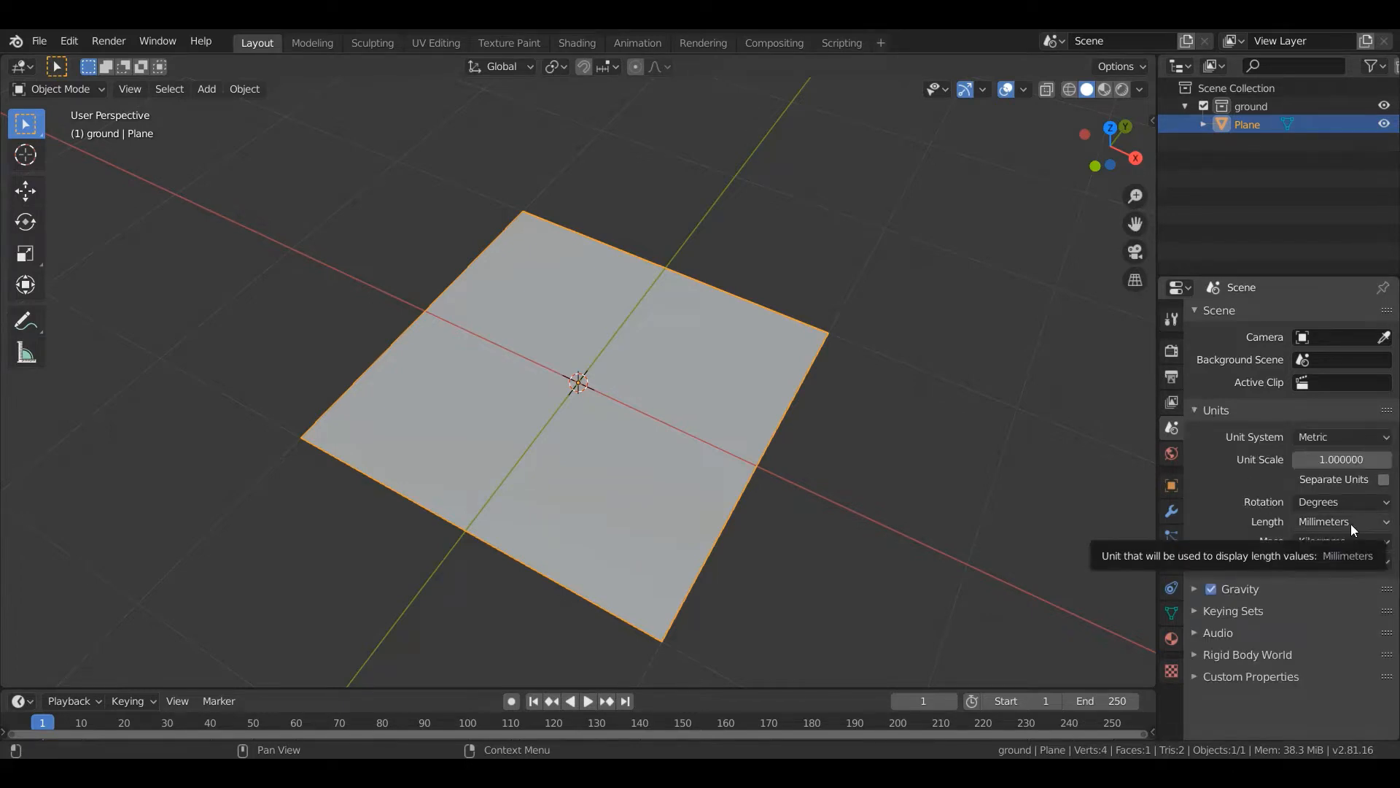
Show the plane's transform properties and examine its X, Y and Z dimensions while viewing it from several angles.
scroll(911, 392, down, 1)
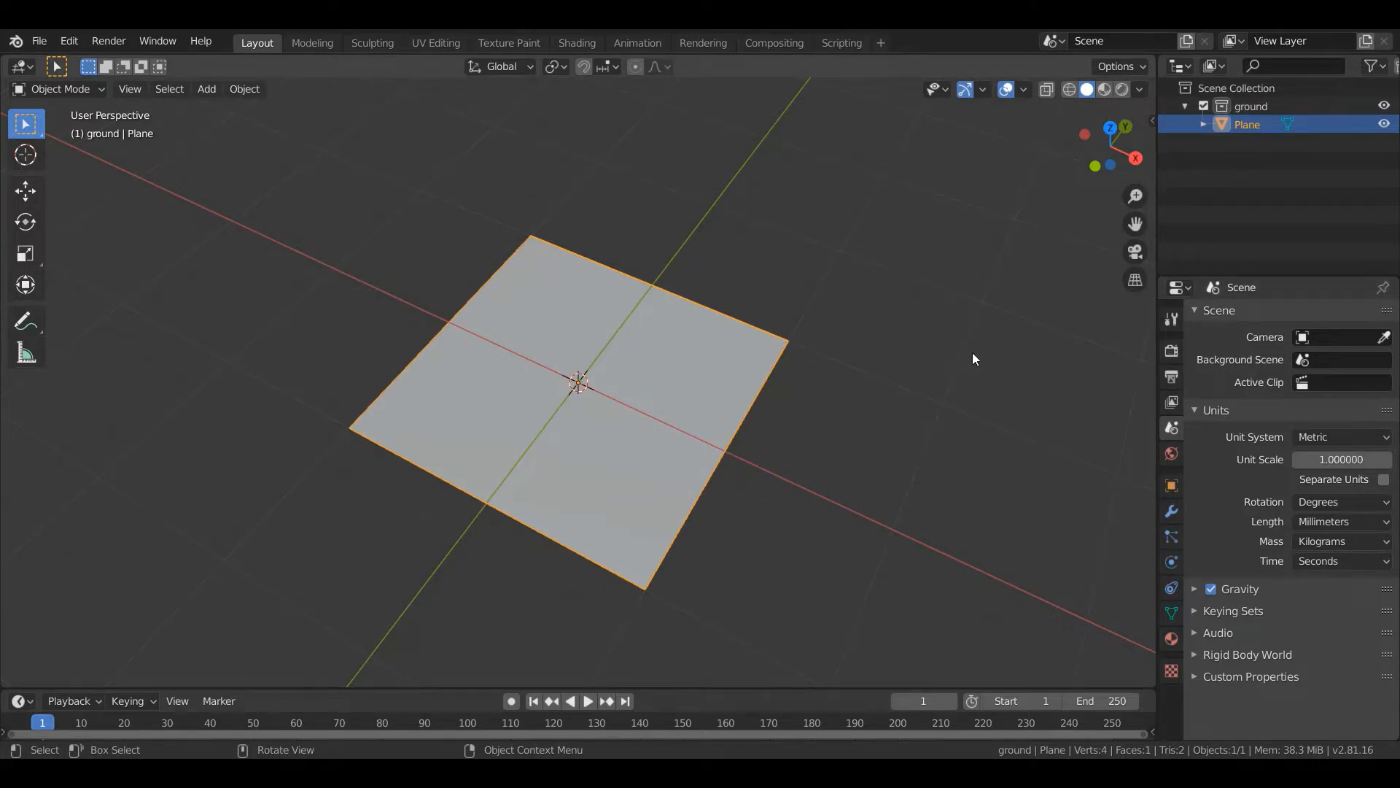
key(n)
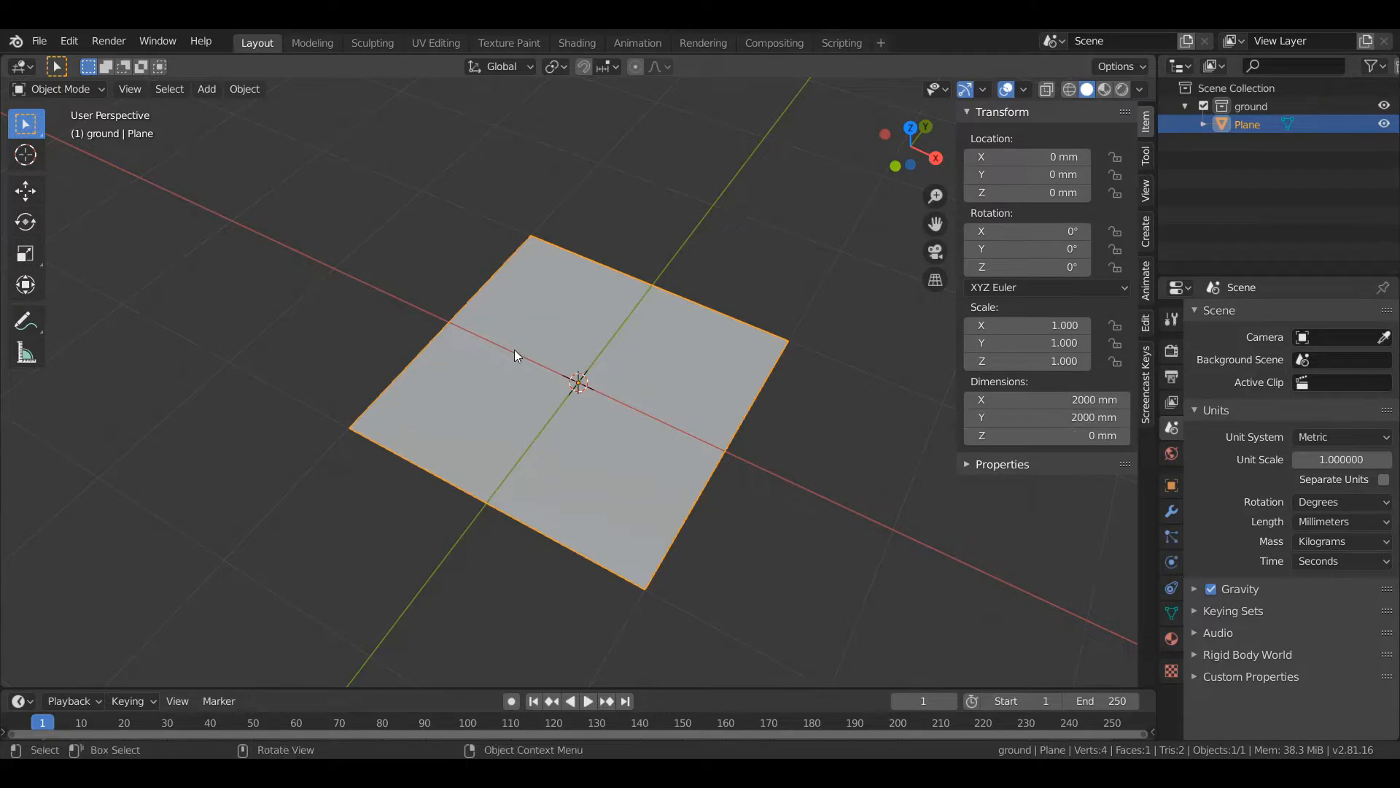
scroll(514, 349, down, 1)
scroll(578, 318, down, 1)
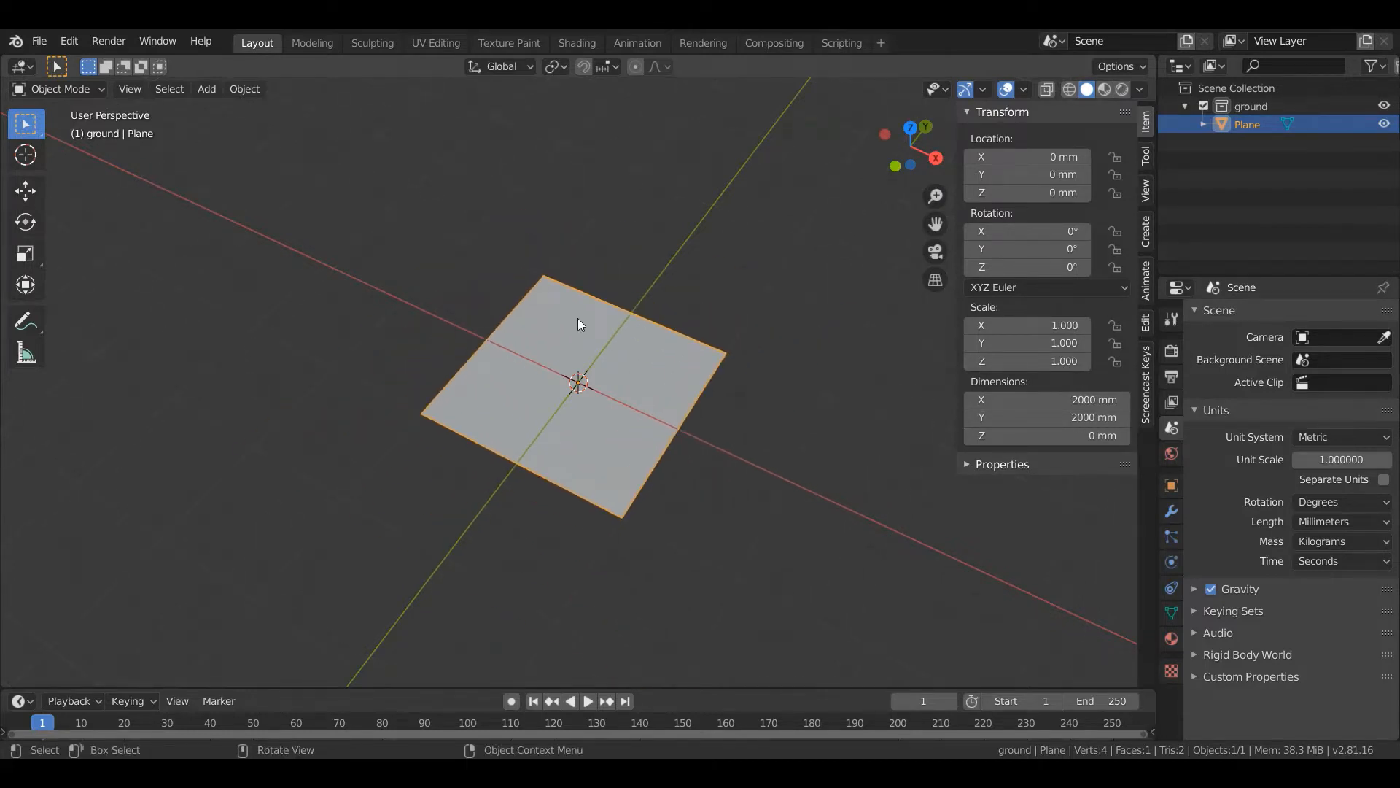
middle_drag(578, 318, 585, 256)
scroll(585, 257, up, 2)
scroll(990, 402, up, 1)
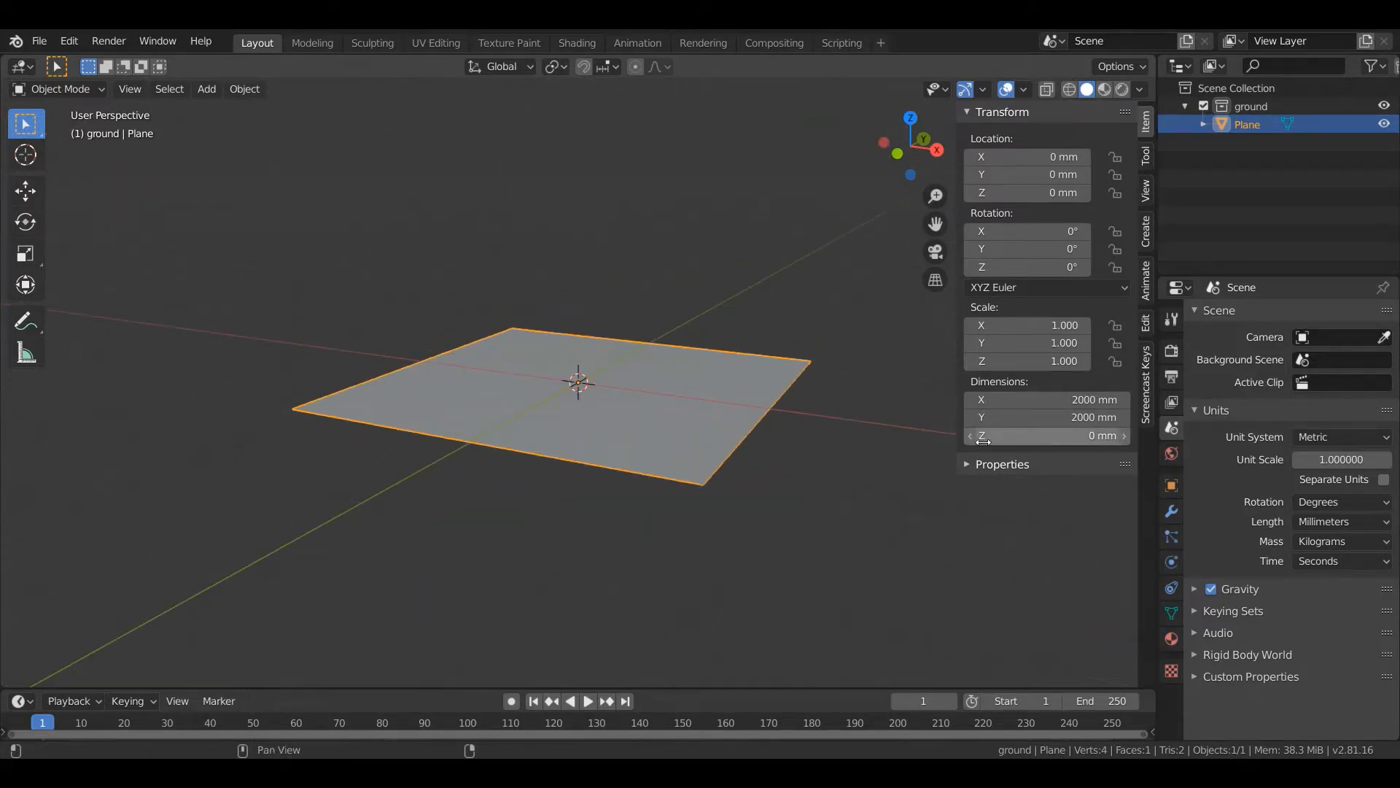
scroll(595, 349, down, 4)
middle_drag(594, 349, 541, 384)
scroll(541, 383, up, 4)
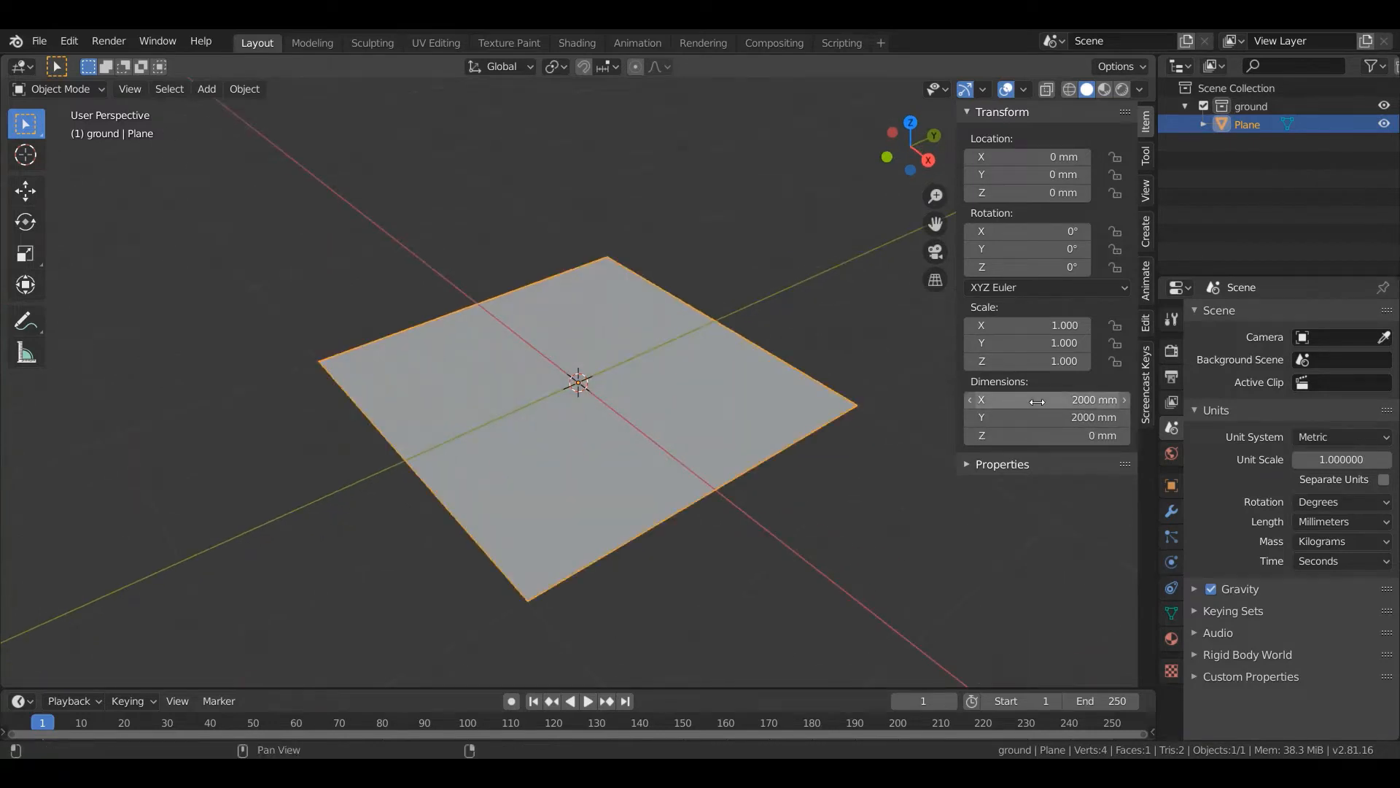
scroll(693, 363, up, 1)
middle_drag(692, 362, 724, 383)
scroll(668, 393, down, 4)
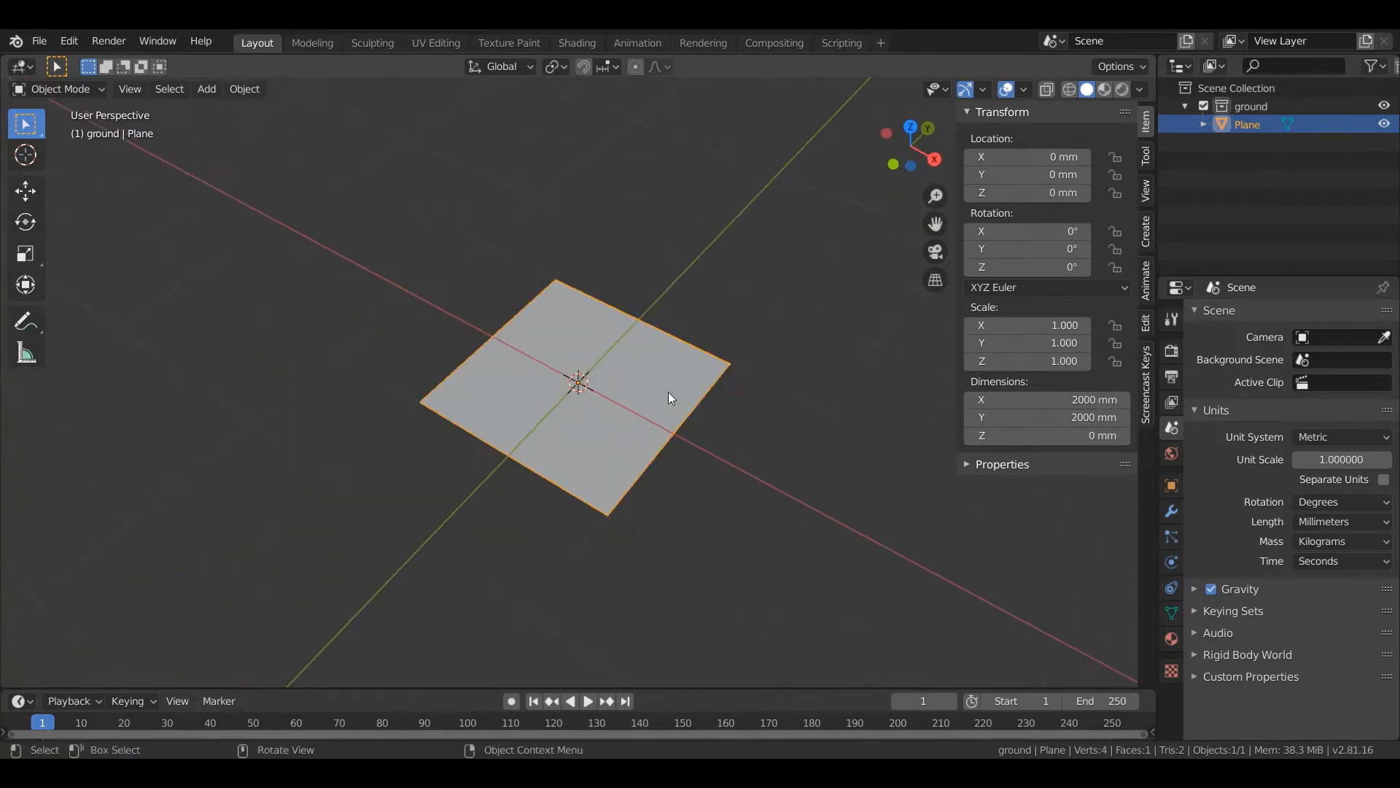
Scale the plane uniformly by a factor of 2, view it from the top and deselect it.
key(s)
key(2)
key(Return)
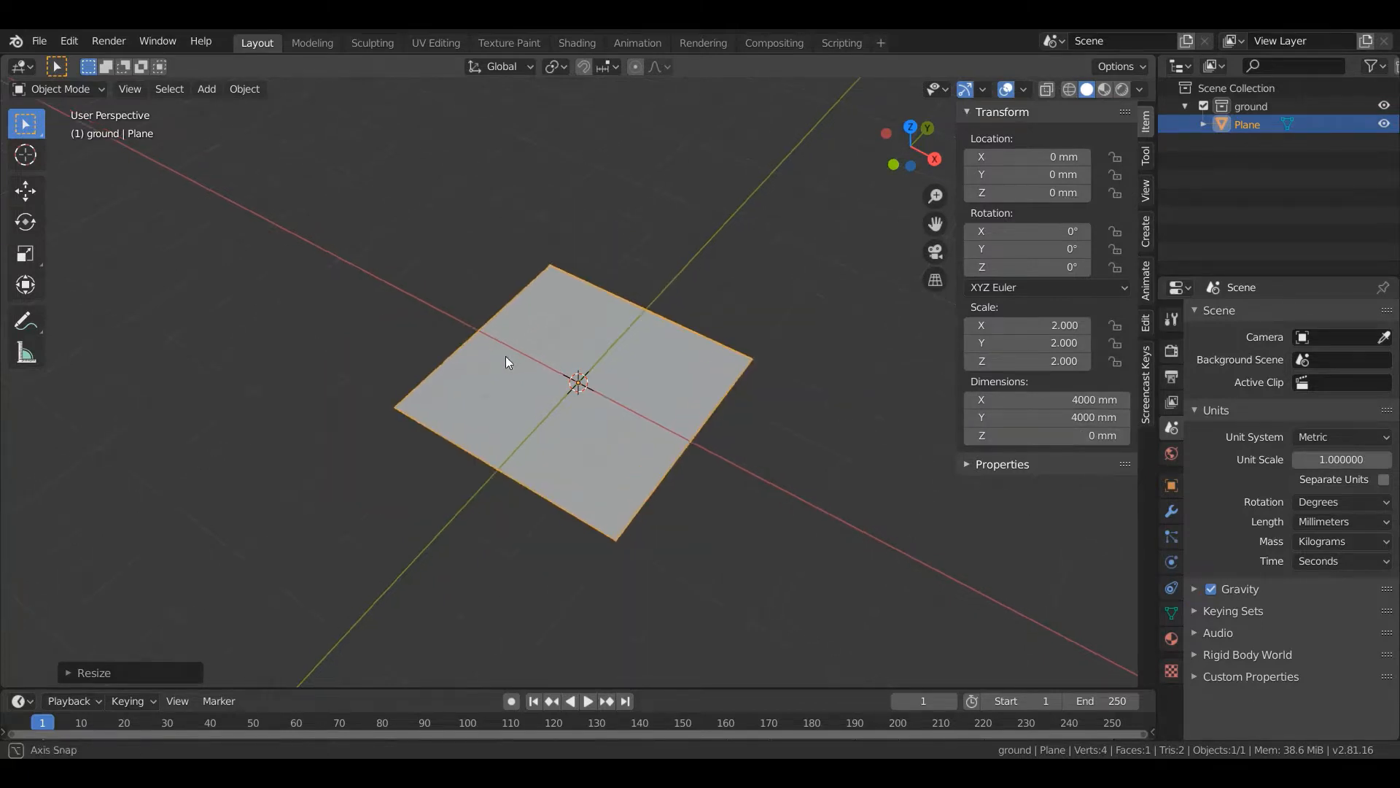
scroll(505, 356, up, 3)
middle_drag(506, 356, 557, 356)
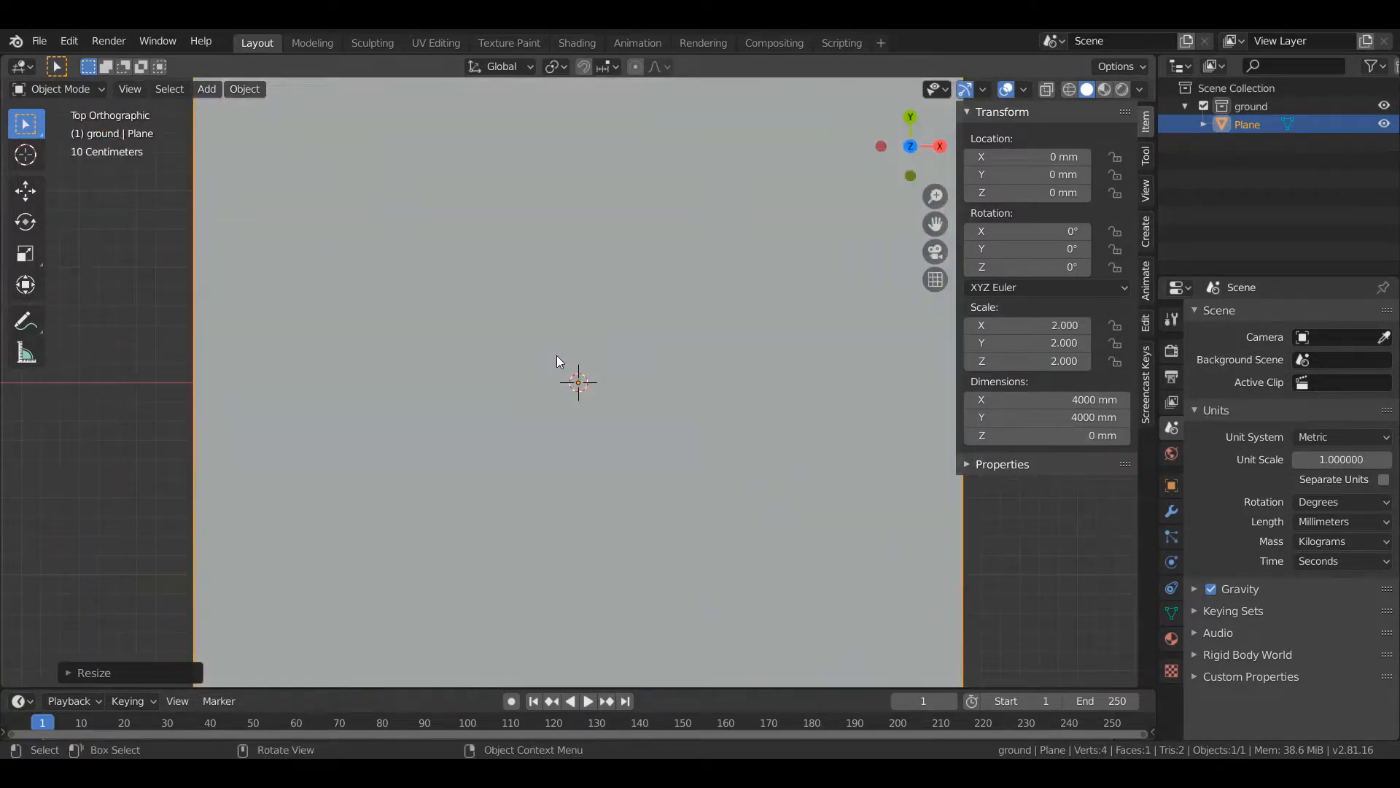
scroll(557, 356, down, 8)
click(742, 338)
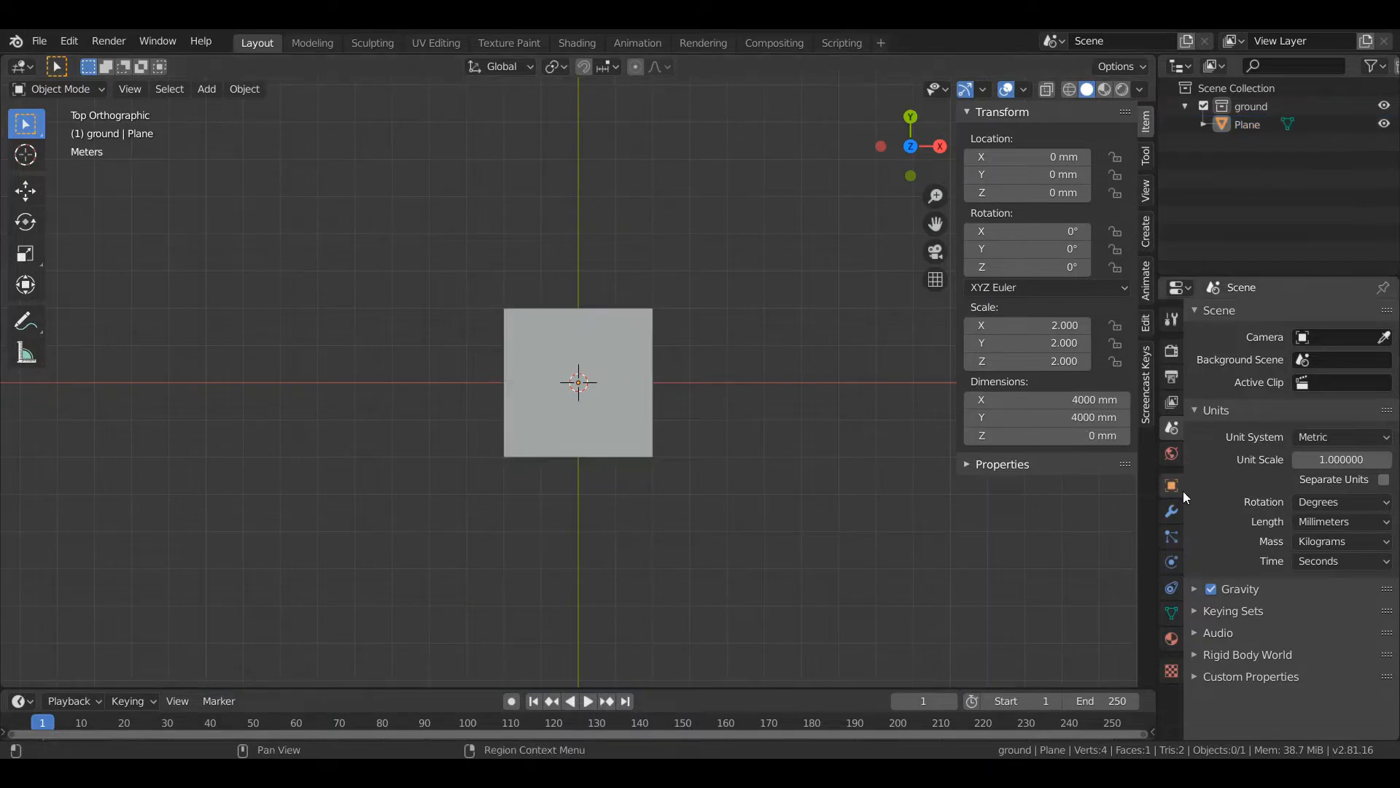
Add a Subdivision Surface modifier to the ground plane.
click(1171, 510)
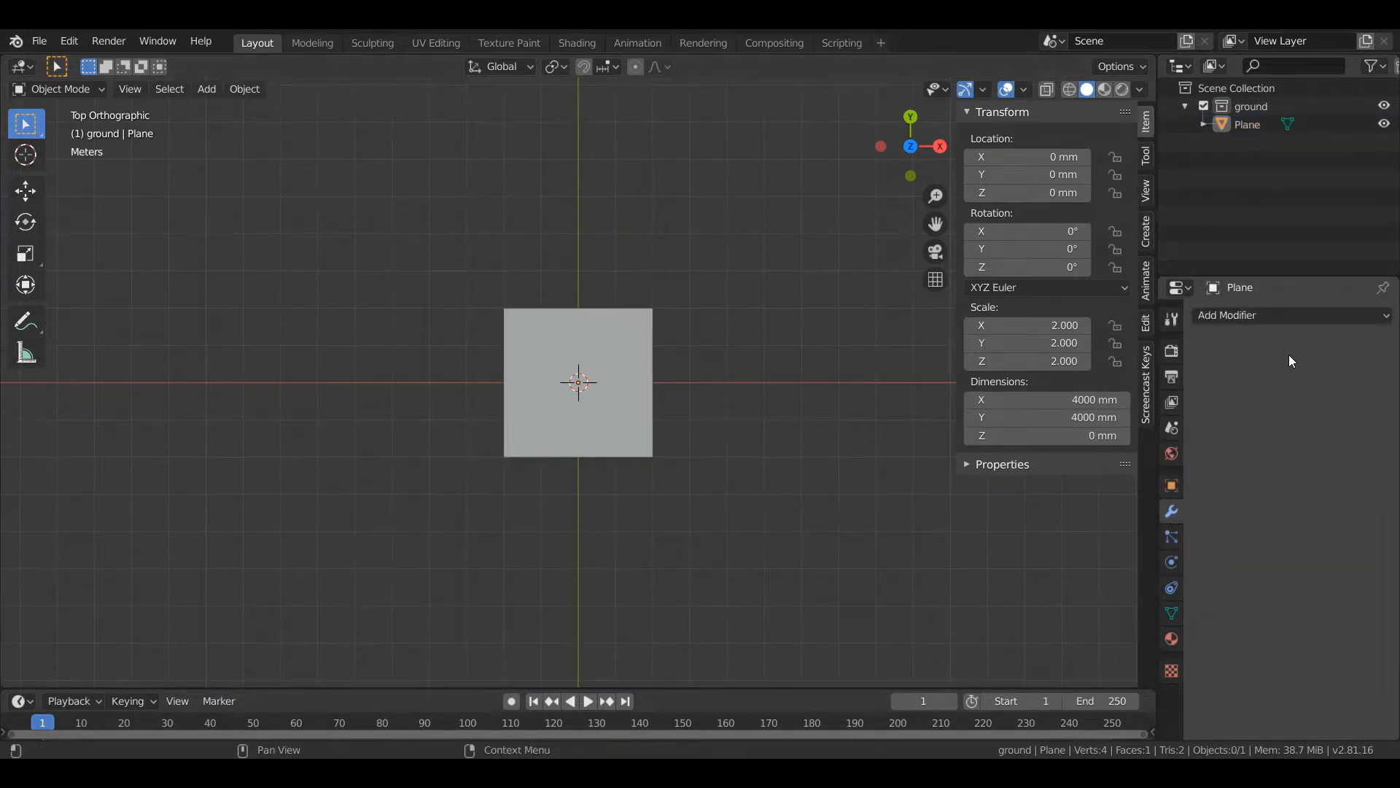
click(1248, 317)
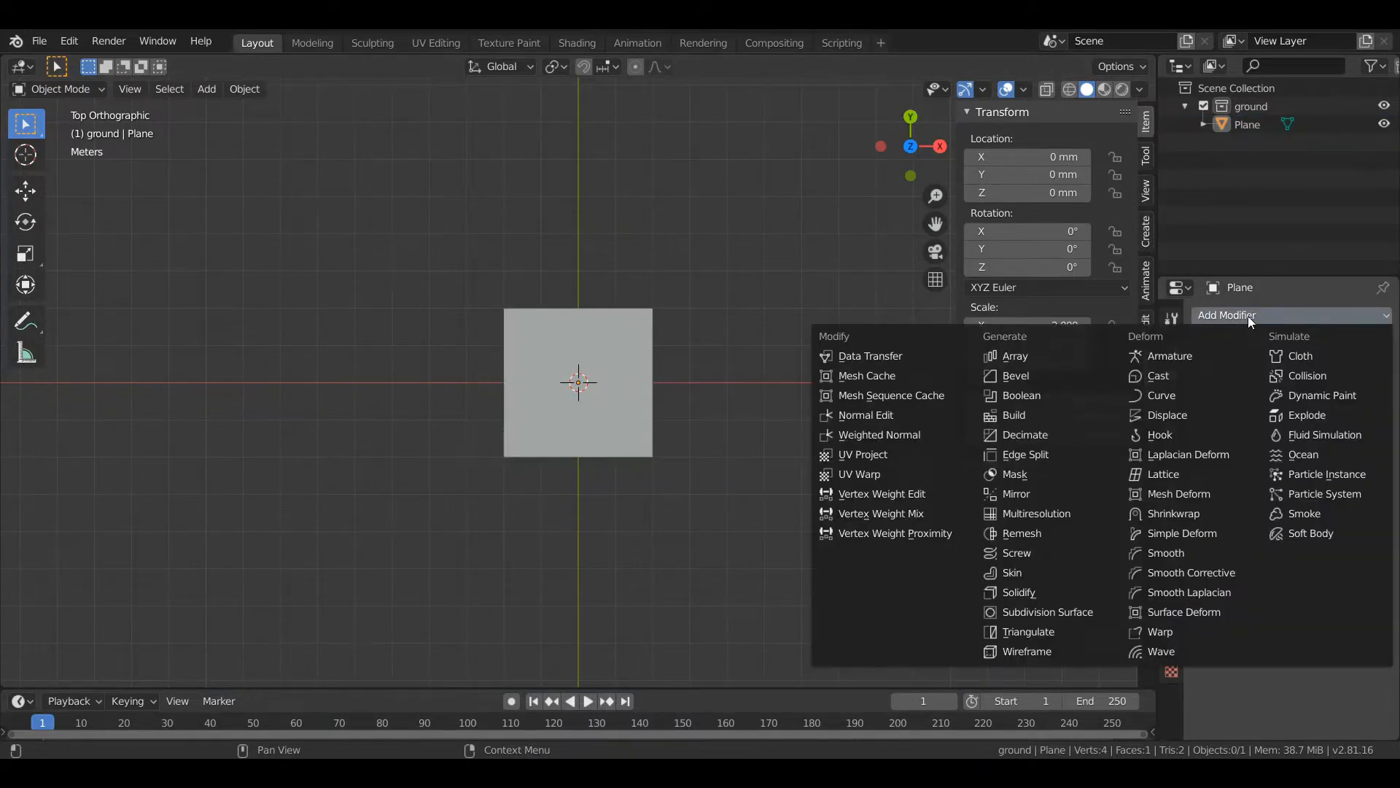
click(1081, 610)
scroll(921, 489, up, 4)
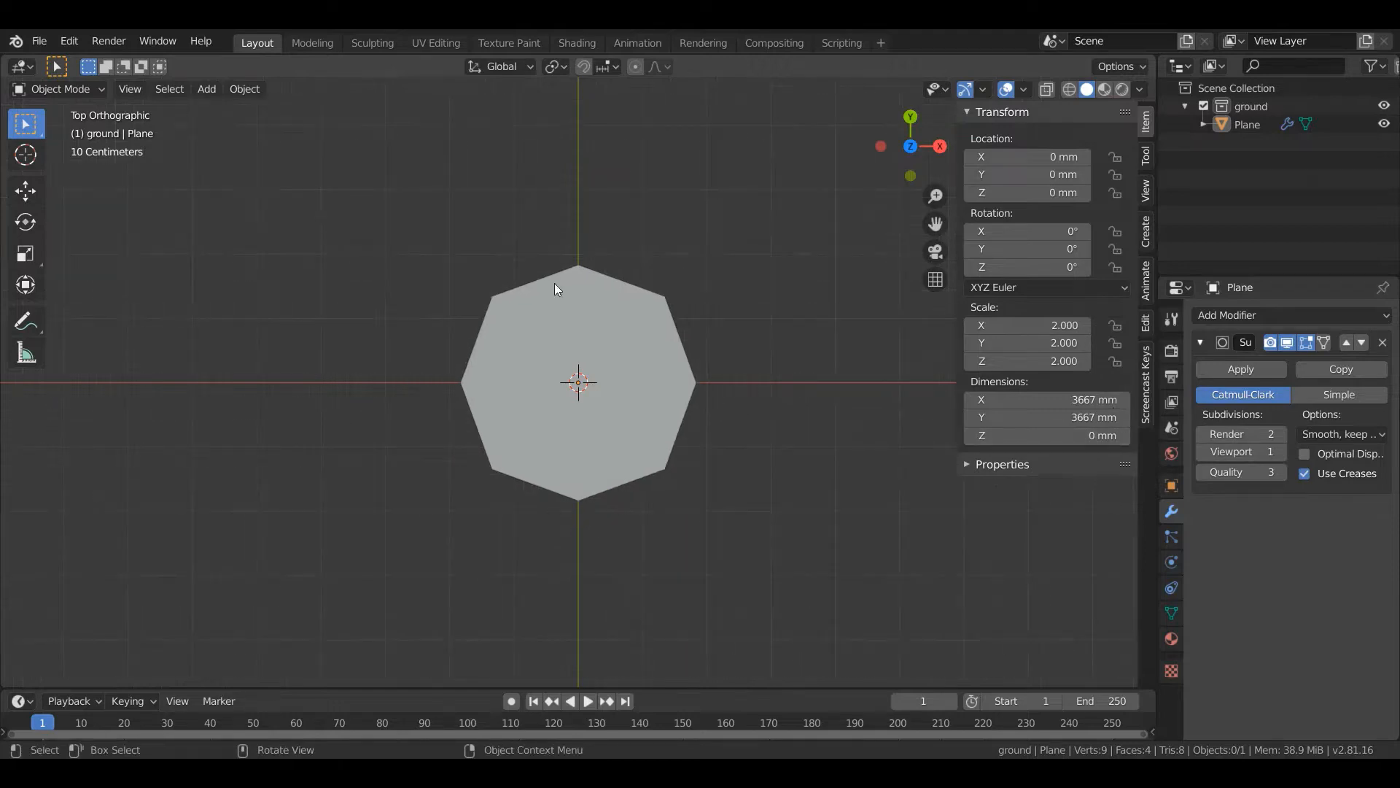
scroll(554, 283, up, 1)
scroll(652, 318, down, 3)
scroll(653, 318, up, 1)
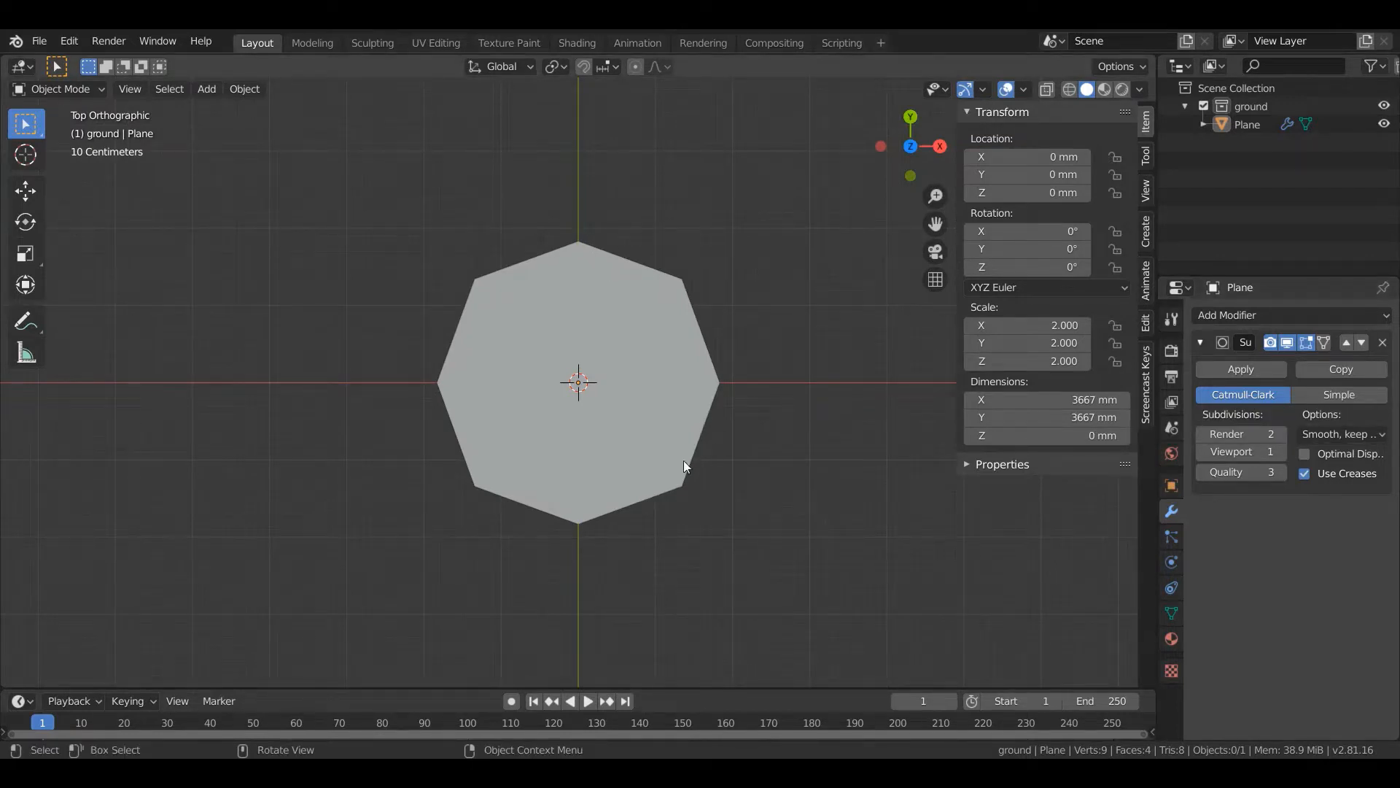
Switch the ground plane's Subdivision Surface modifier to Simple, set its viewport subdivisions to 2 and apply it.
click(1349, 398)
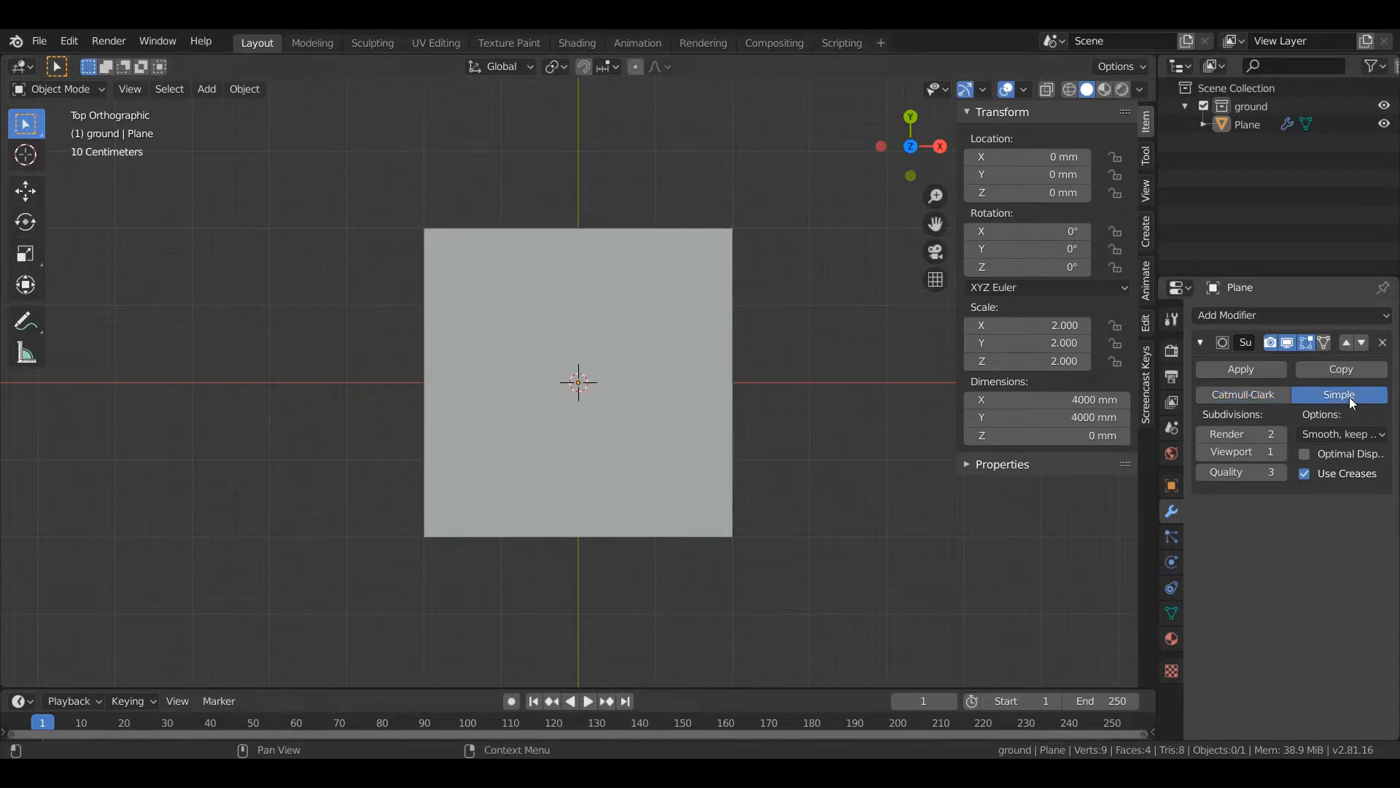
scroll(621, 270, up, 2)
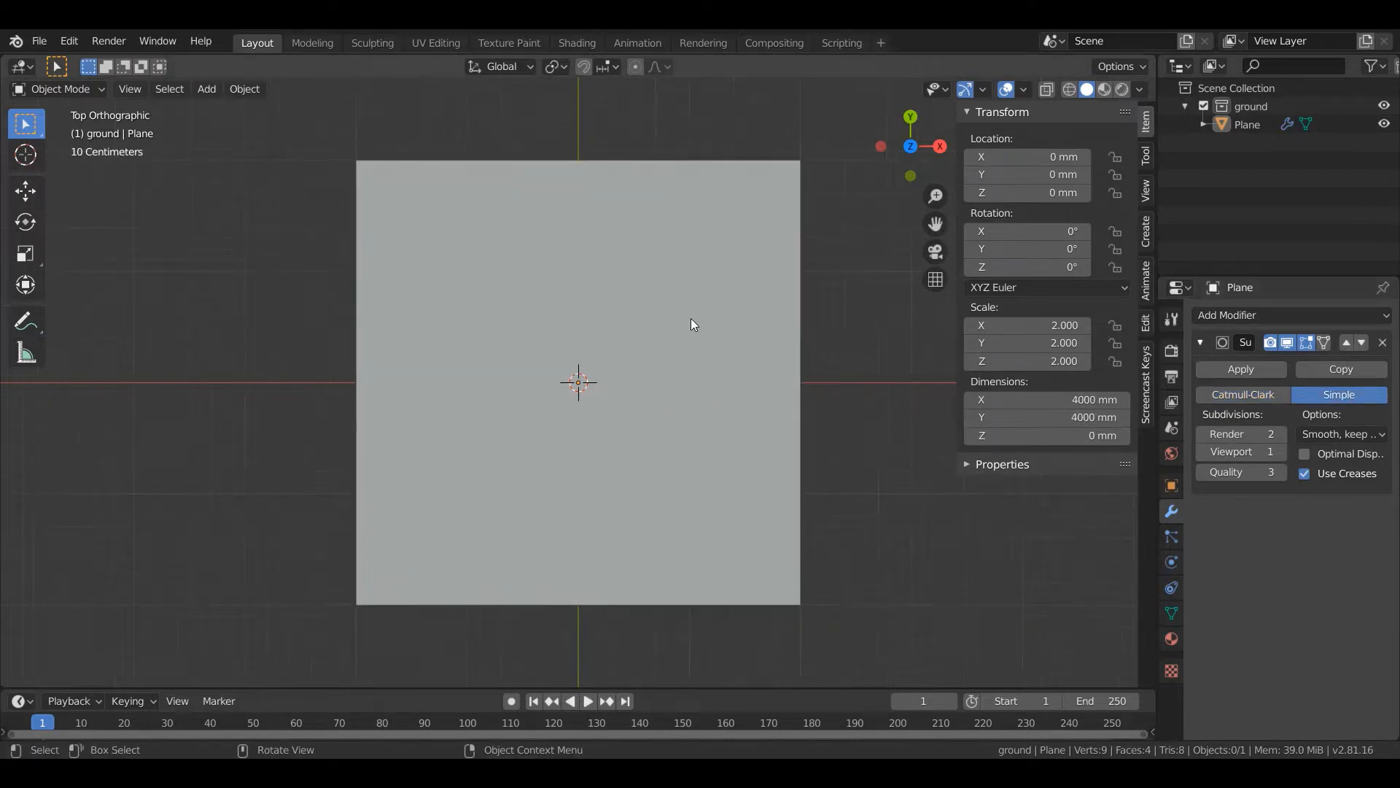
scroll(636, 318, down, 2)
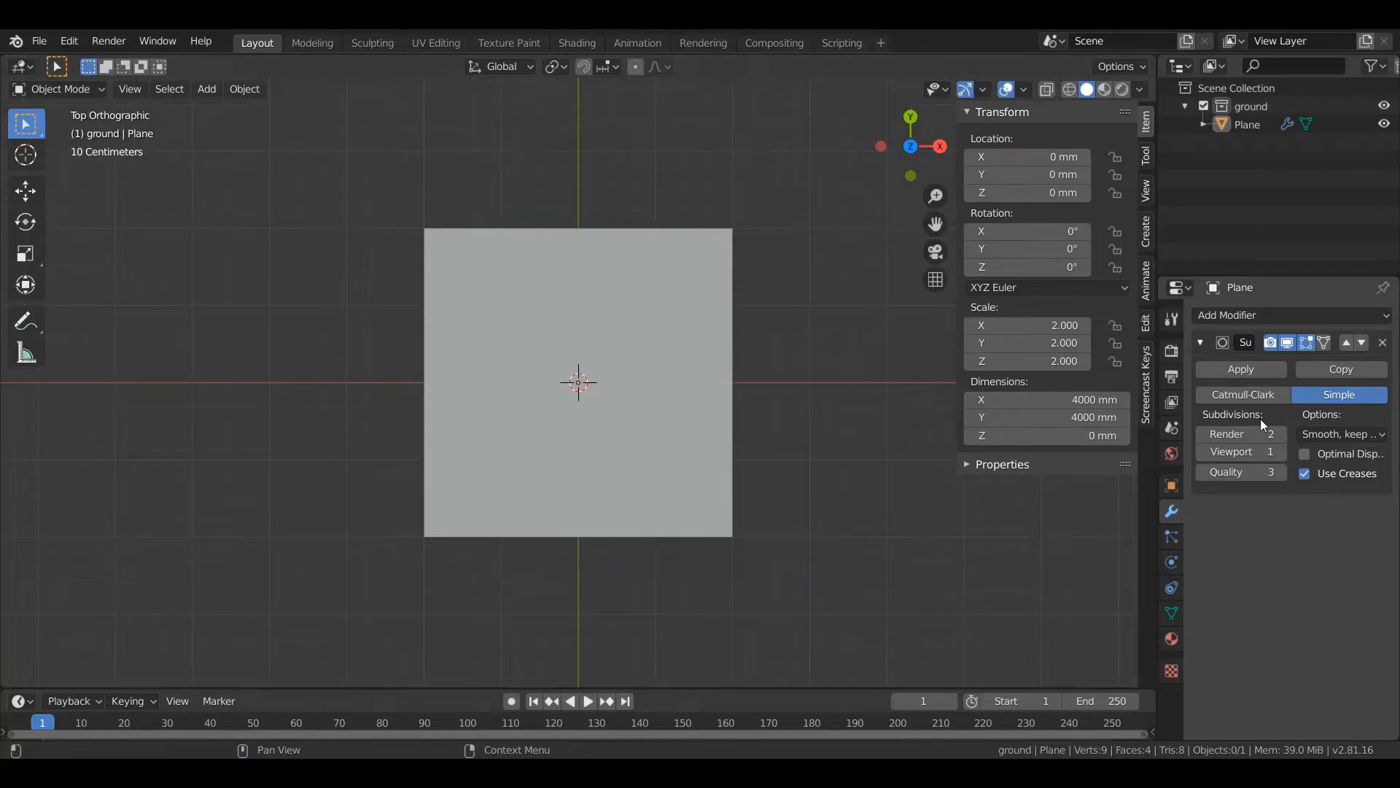
click(1281, 451)
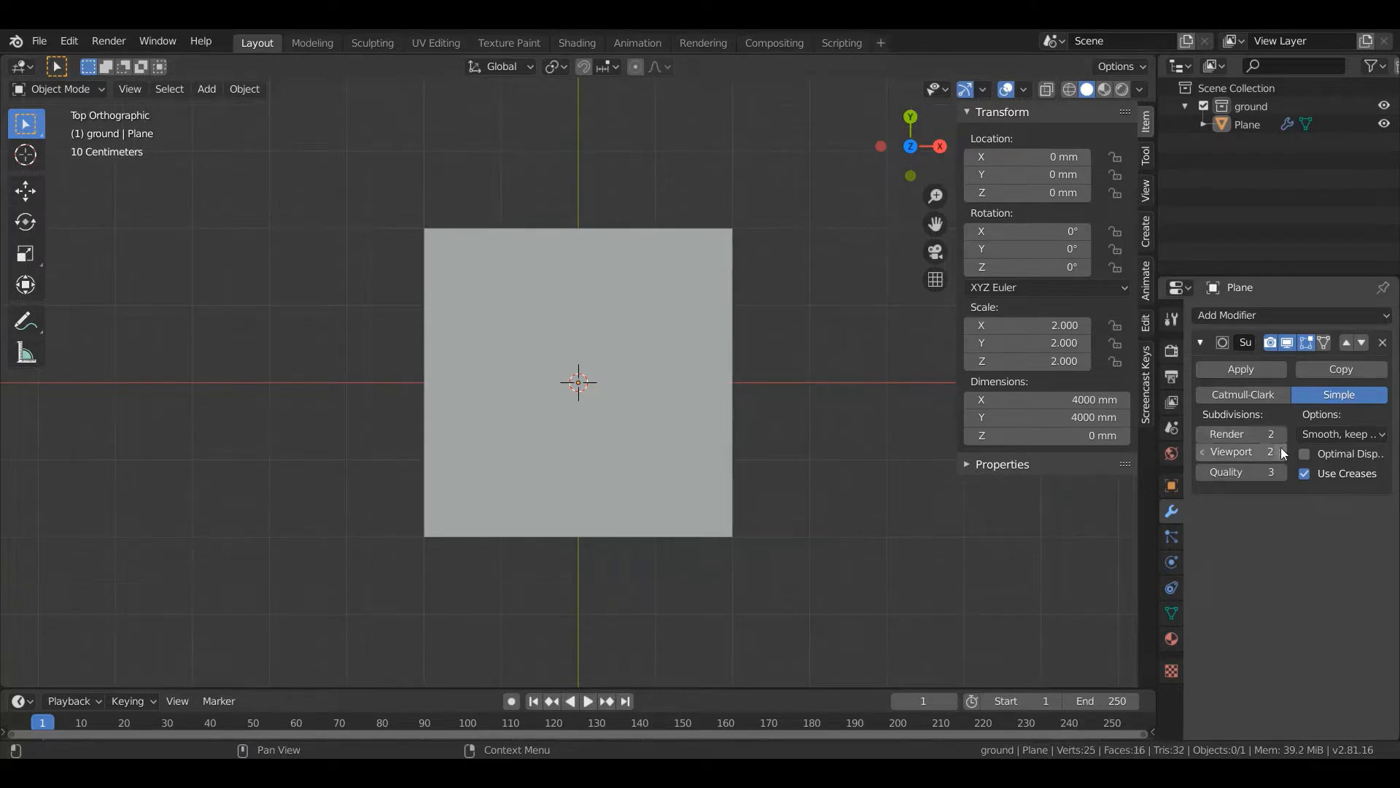
click(1282, 452)
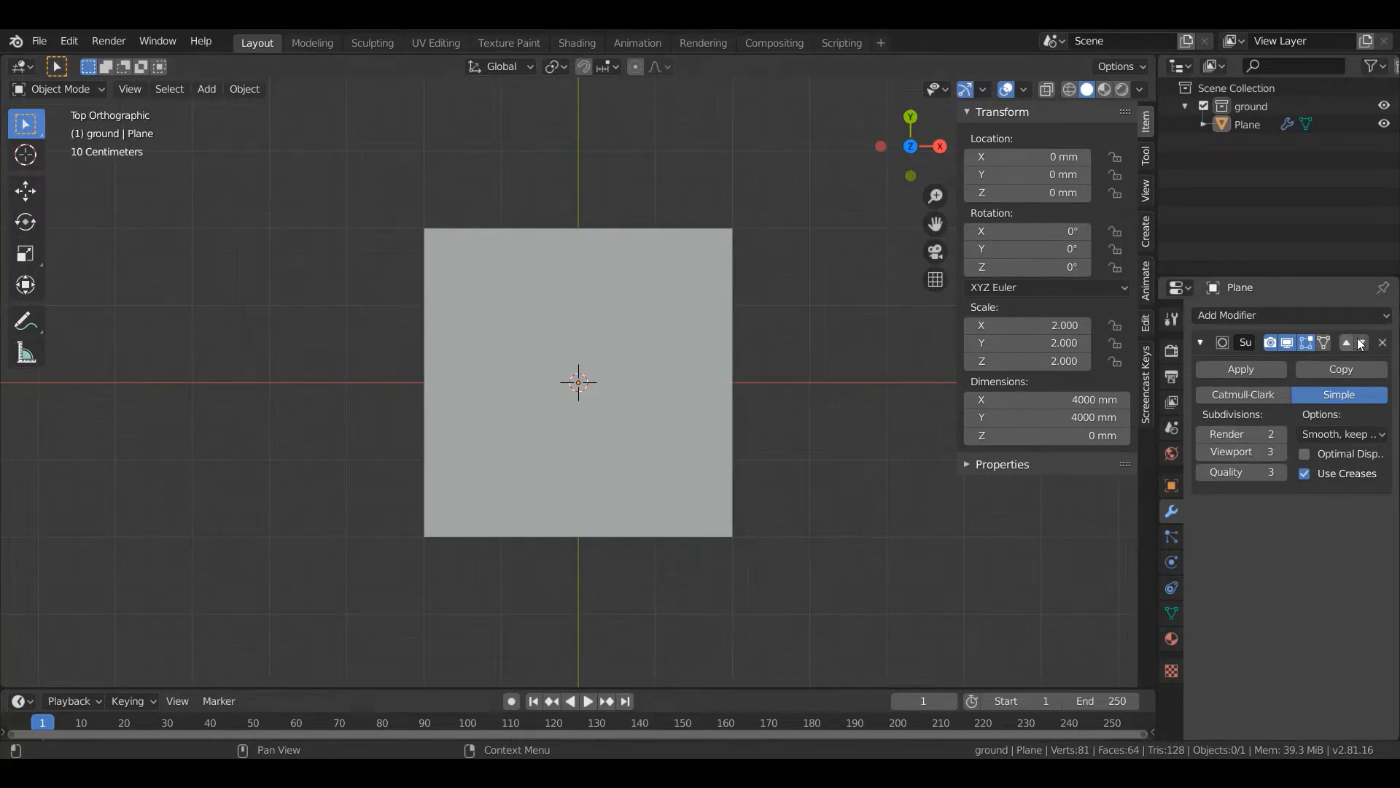
click(1199, 451)
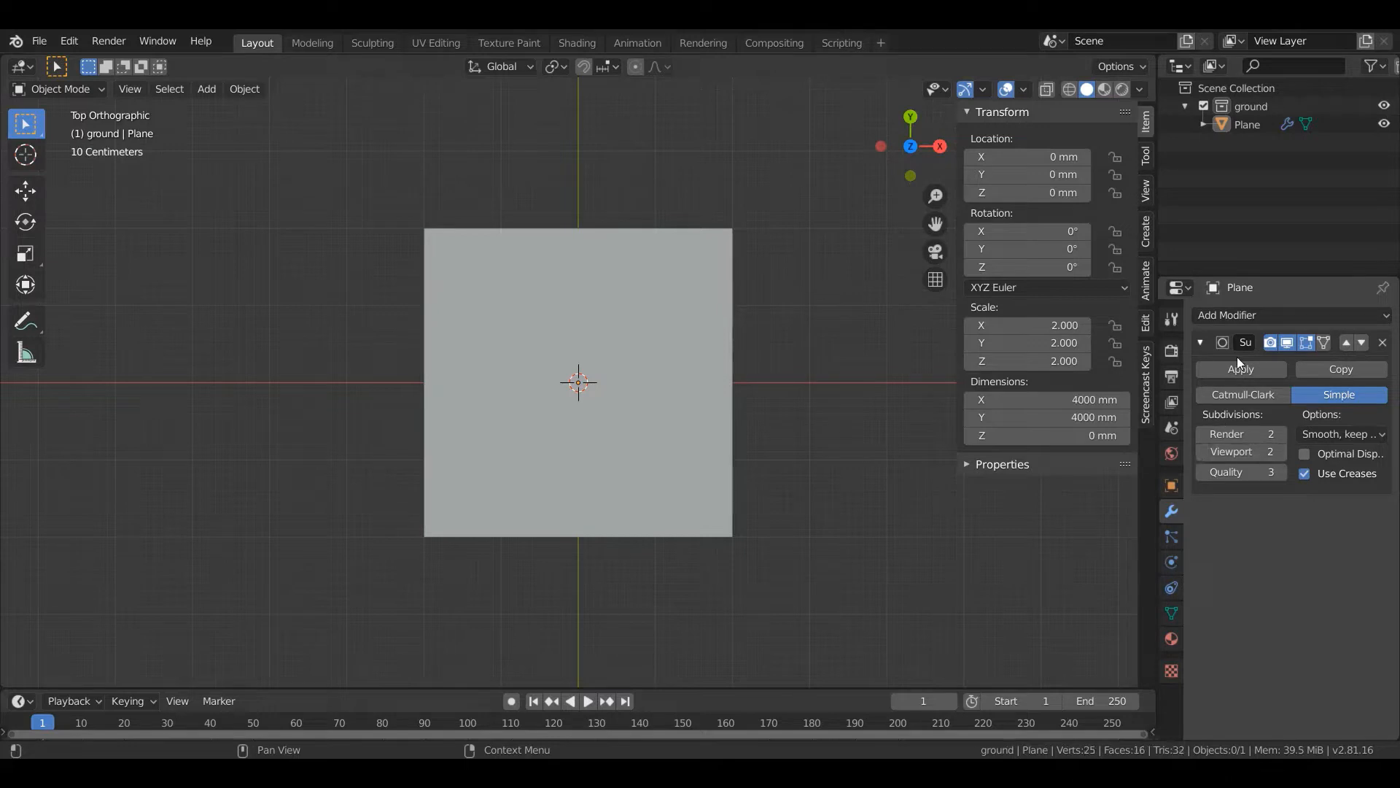
click(1239, 365)
Enter Edit Mode on the ground plane and subdivide the whole mesh five times.
key(Tab)
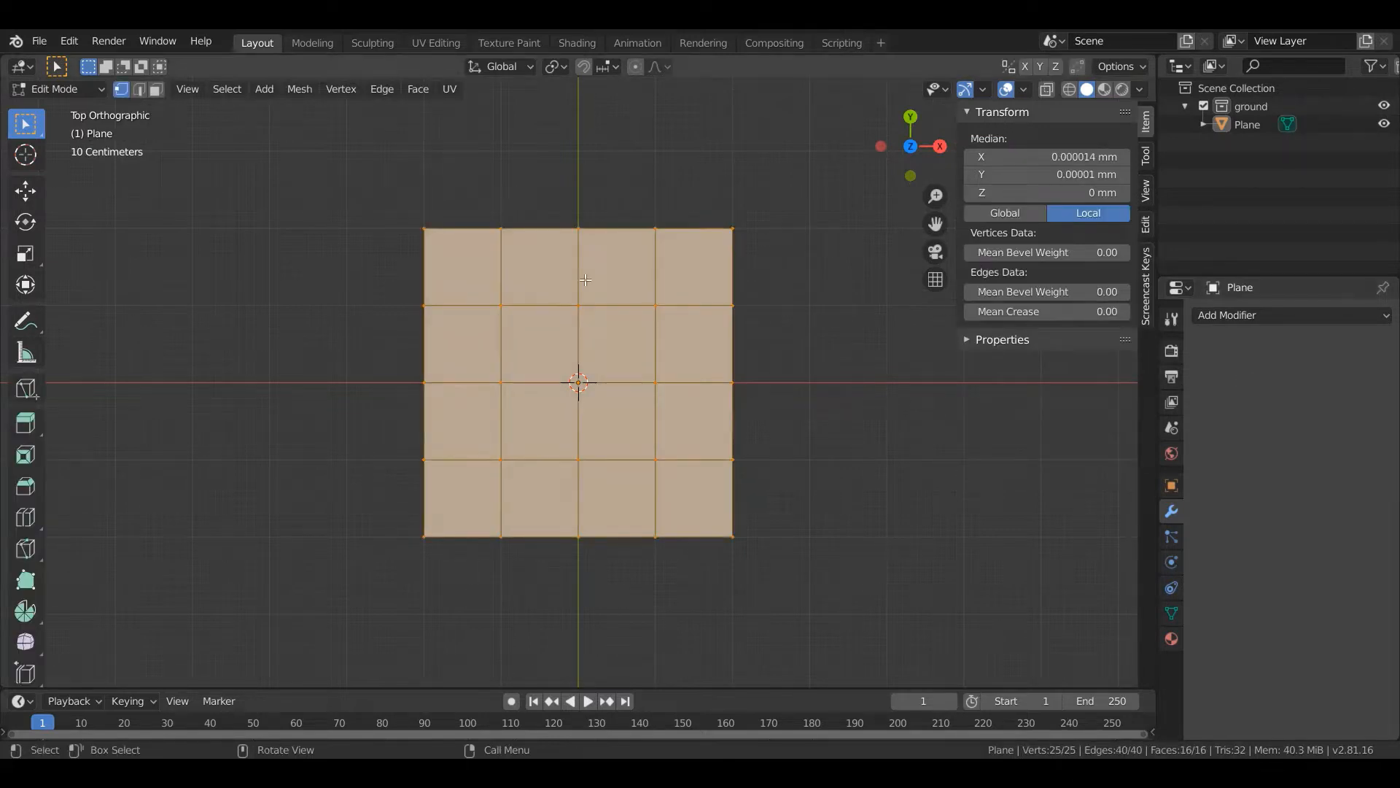
middle_drag(586, 279, 451, 253)
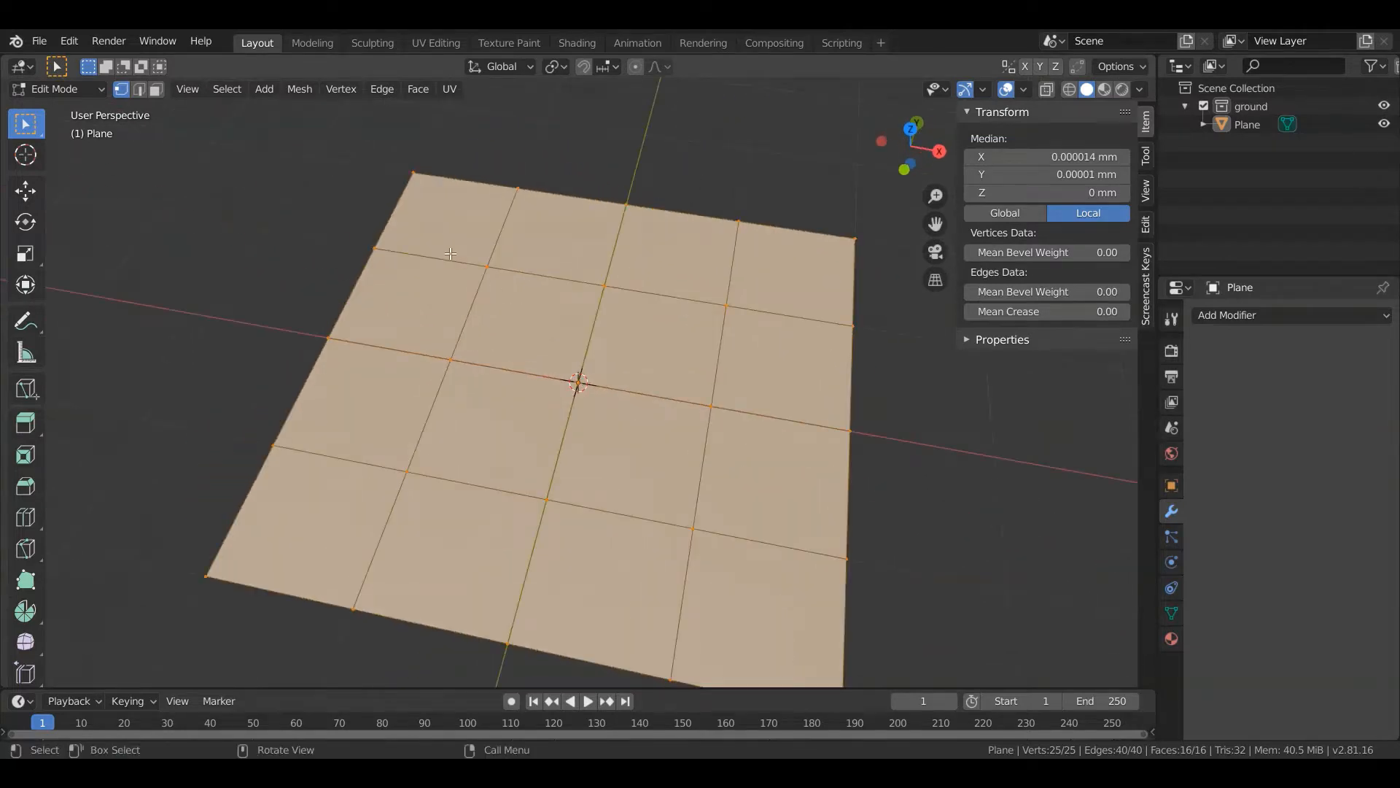
right_click(450, 253)
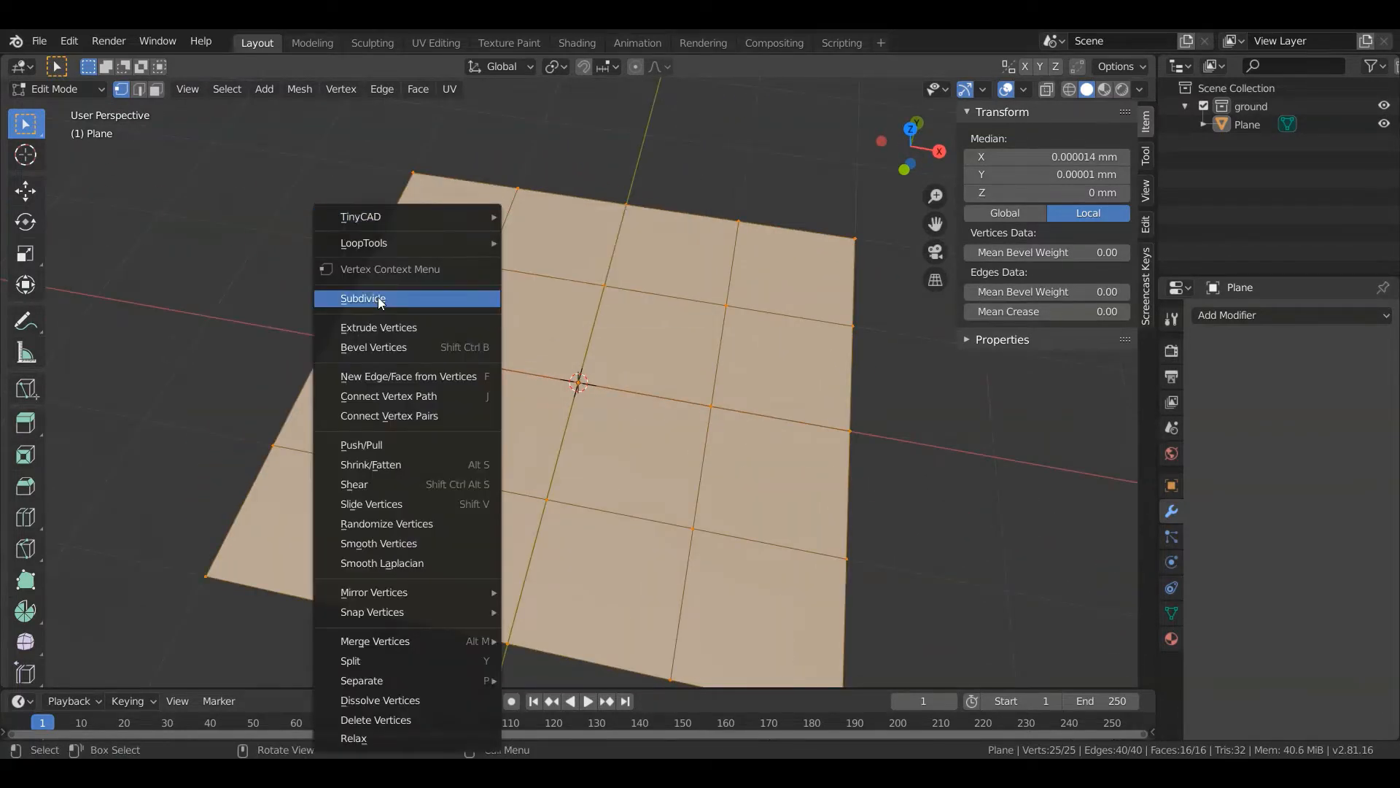
click(378, 296)
right_click(434, 274)
click(432, 274)
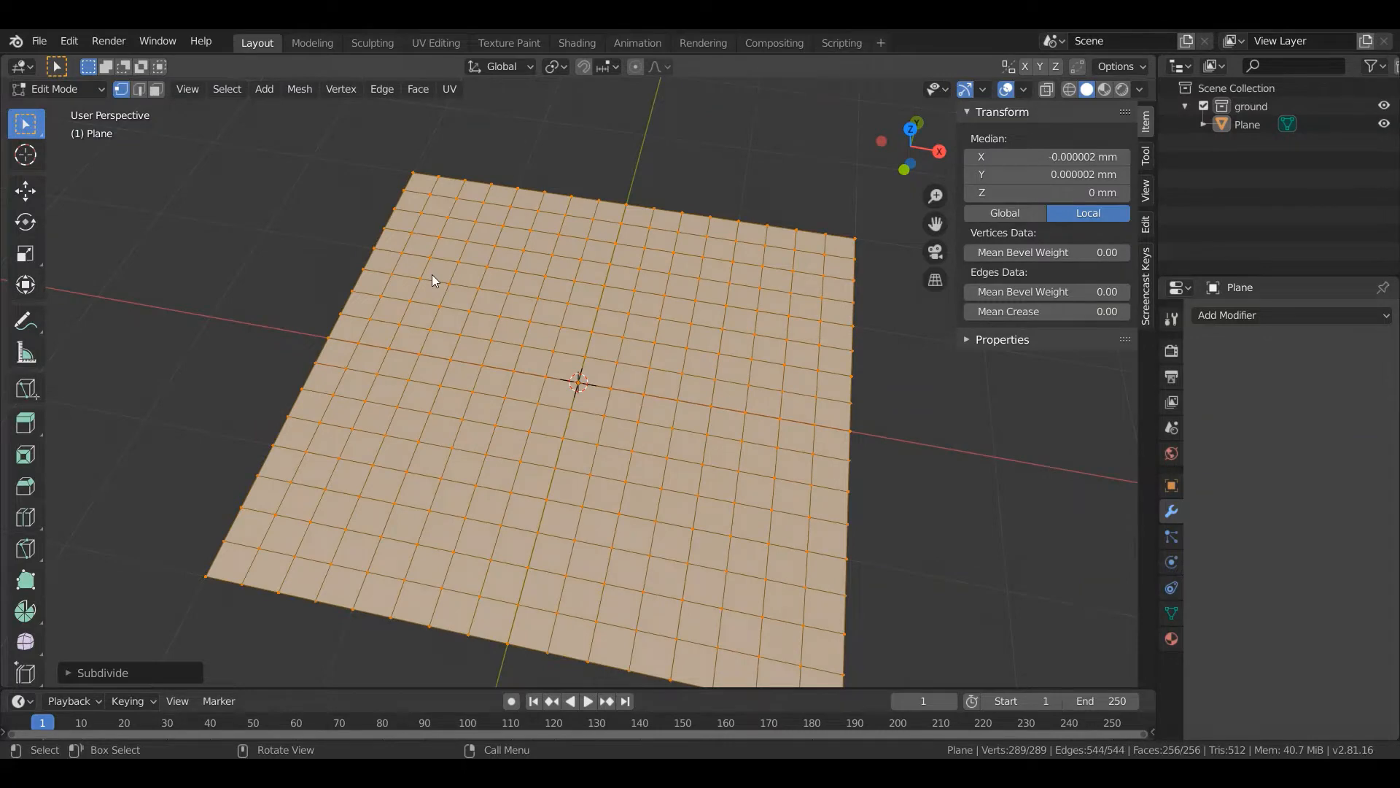
right_click(432, 275)
click(432, 275)
right_click(431, 275)
click(432, 274)
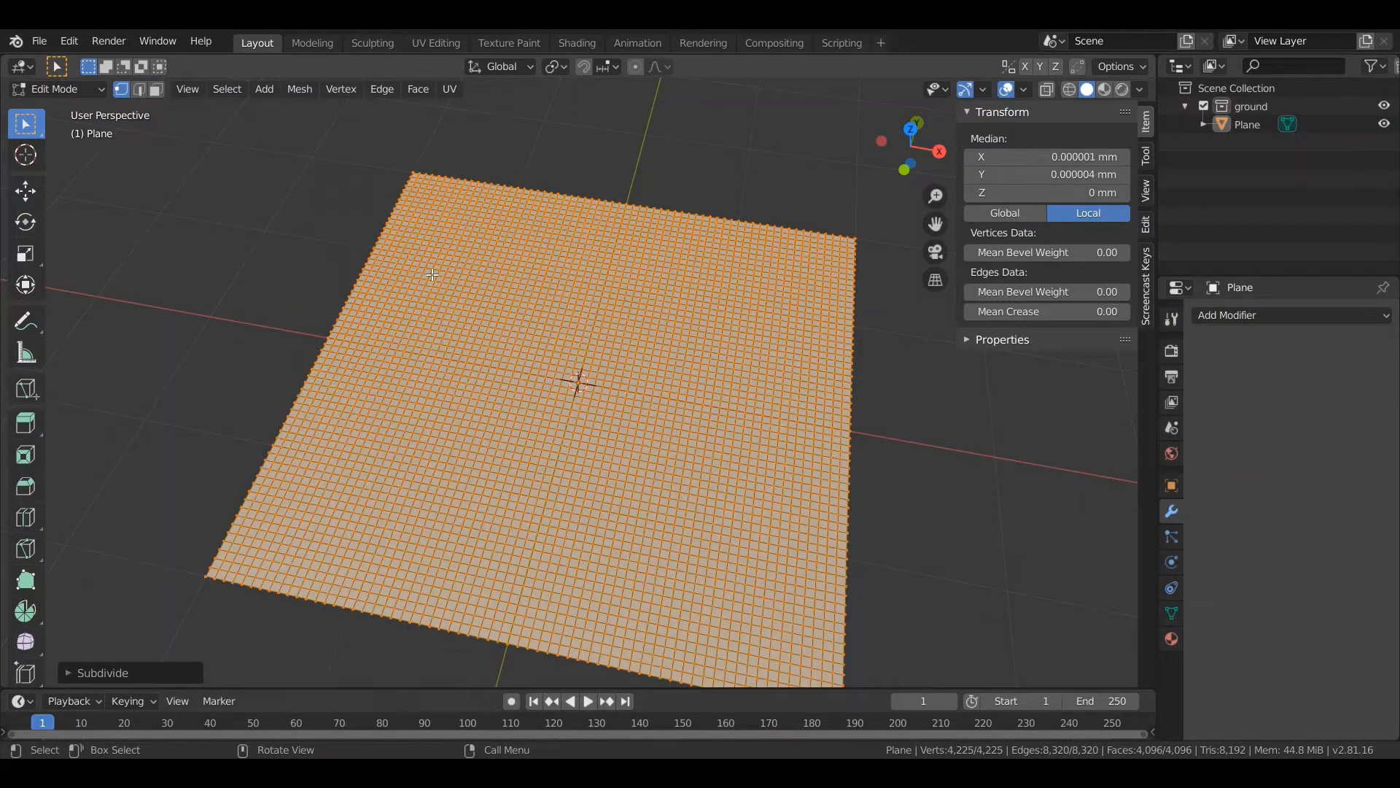
right_click(432, 274)
click(432, 275)
Examine the density of the subdivided mesh from the top view.
scroll(432, 274, down, 3)
key(KP_7)
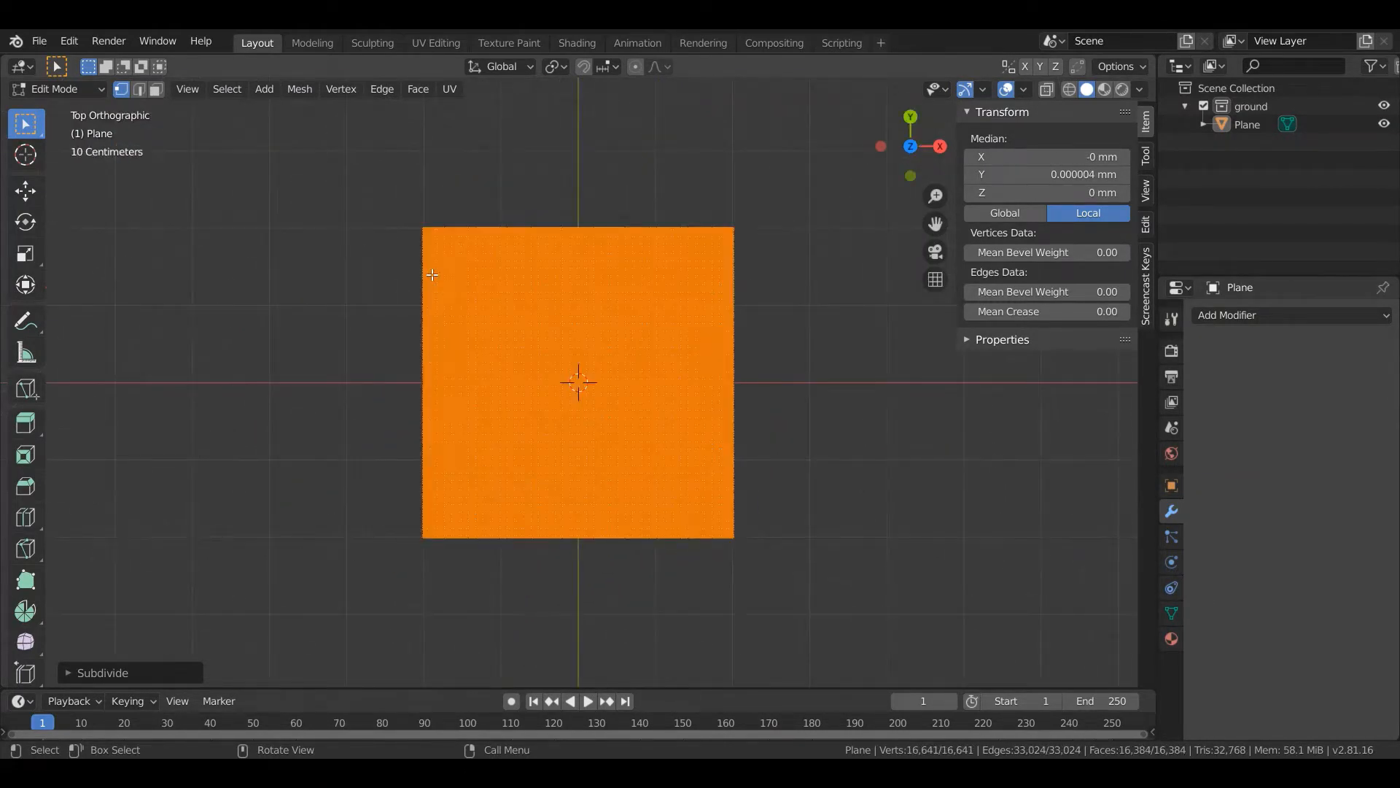
scroll(570, 221, up, 5)
scroll(570, 221, down, 6)
scroll(537, 304, up, 4)
scroll(537, 304, down, 3)
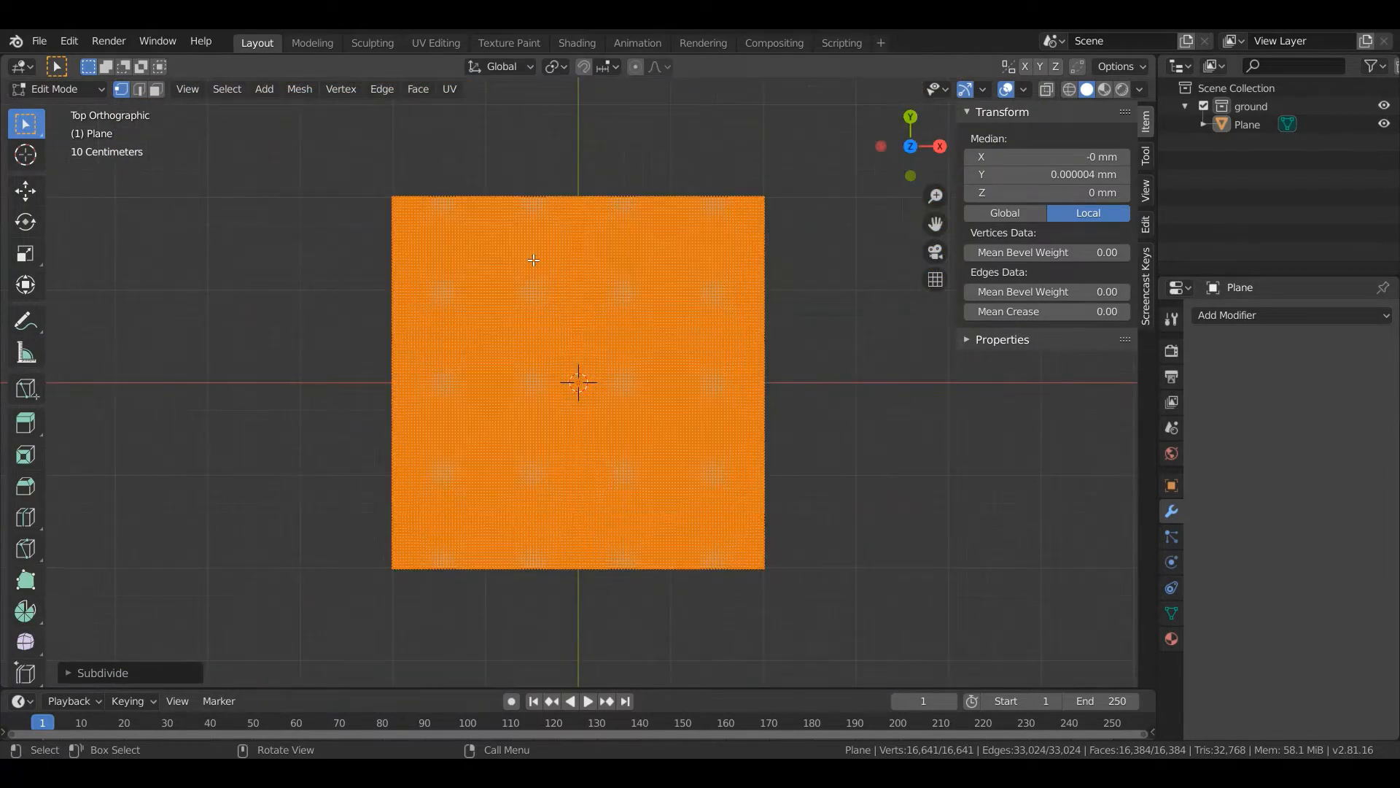
scroll(533, 261, up, 2)
scroll(586, 305, down, 2)
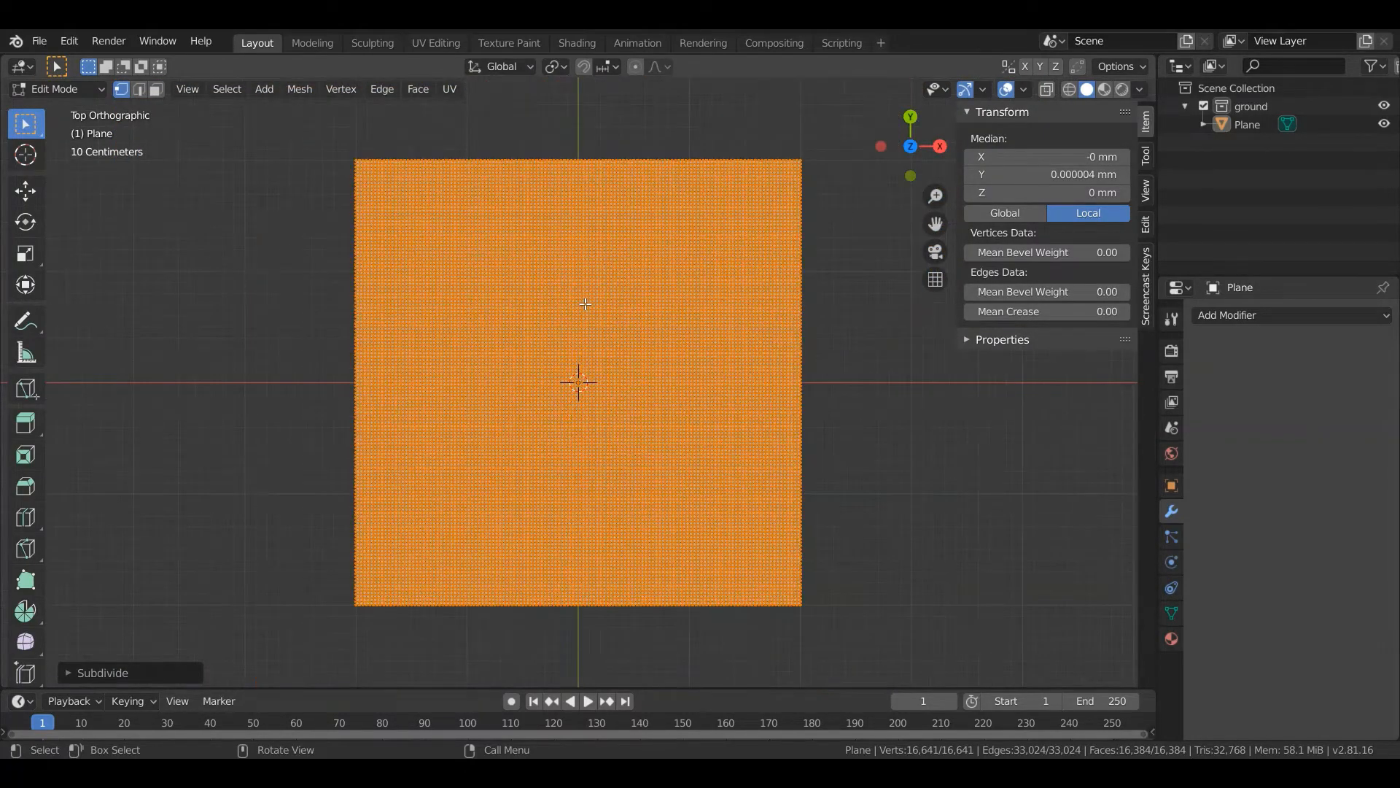
scroll(586, 304, up, 1)
key(a)
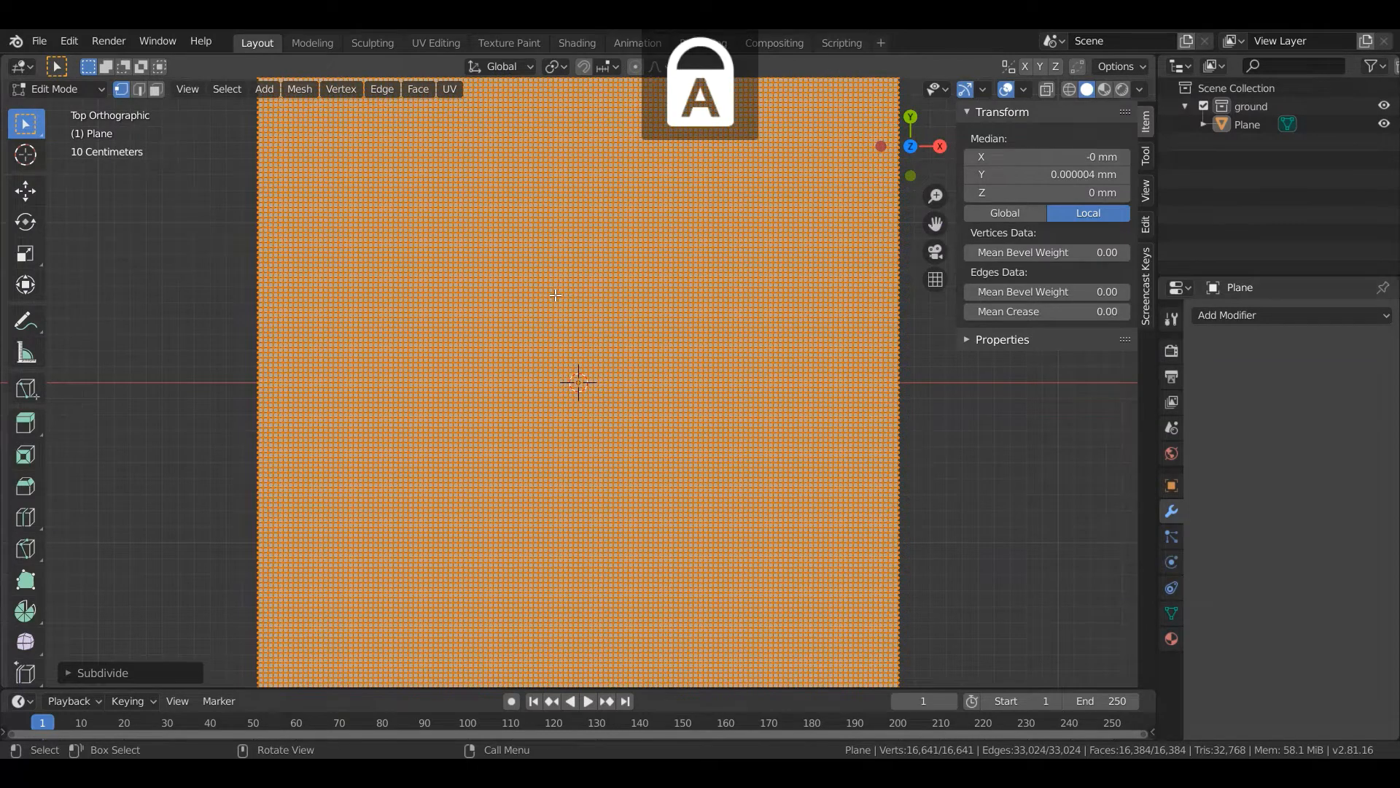
scroll(555, 295, down, 3)
Return to Object Mode and give the plane a new material named GROUND.
key(Tab)
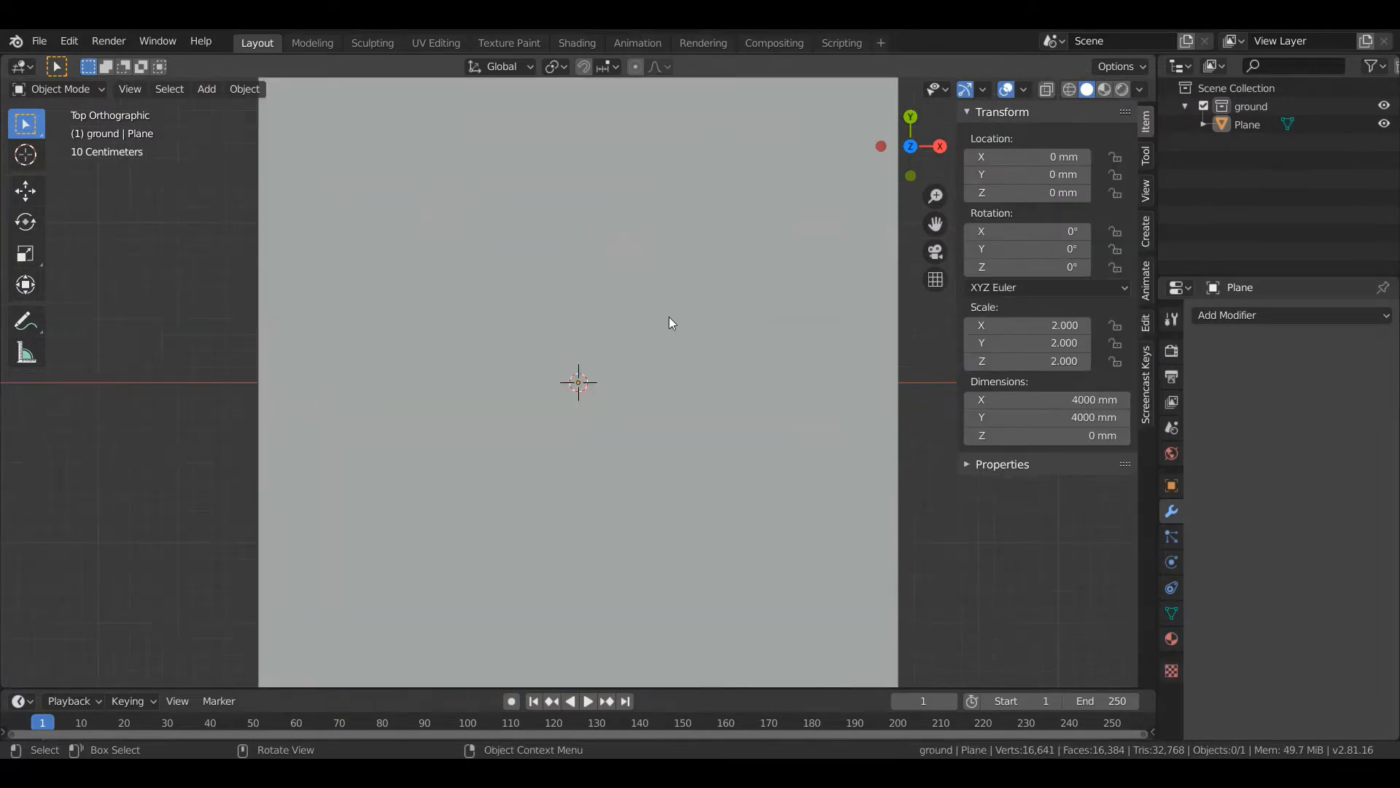
middle_drag(668, 317, 570, 209)
scroll(568, 331, up, 3)
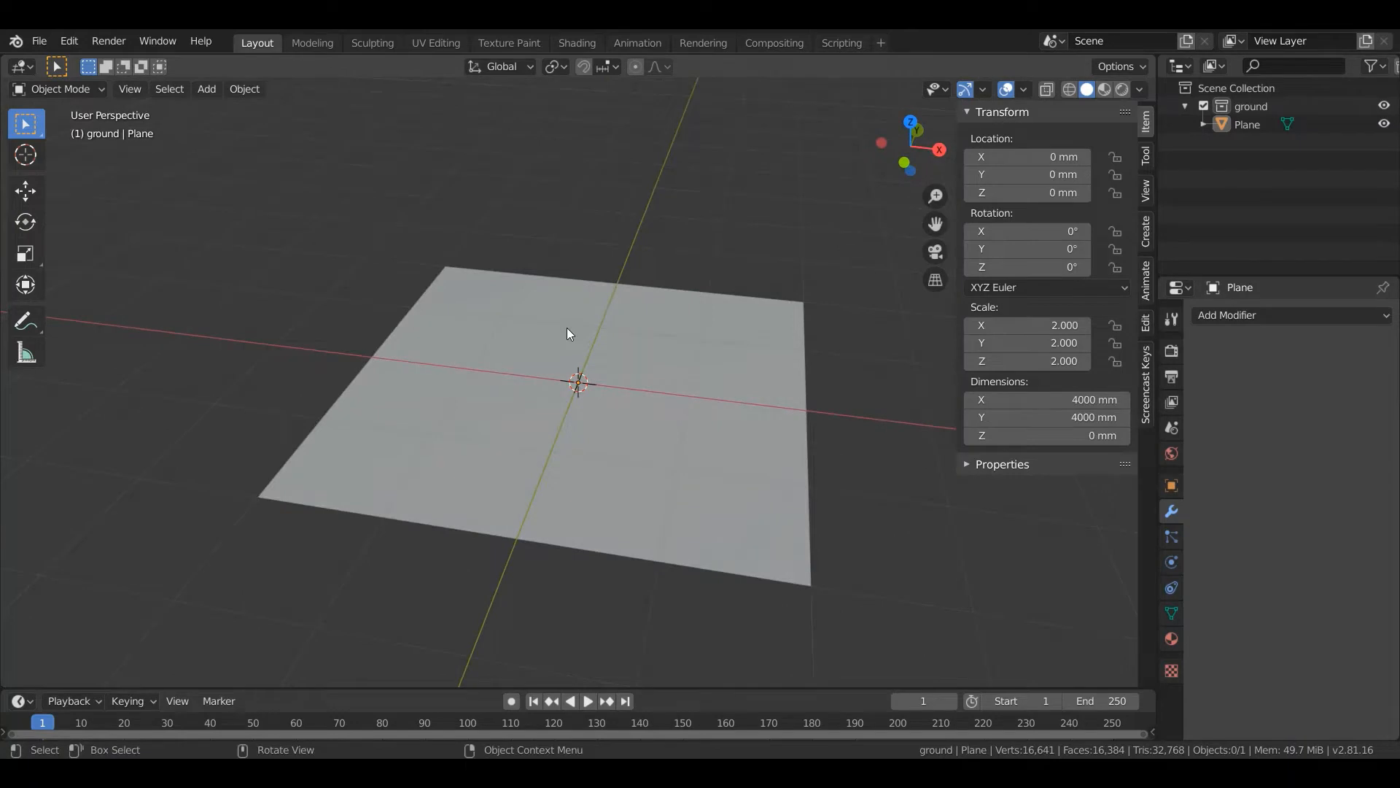
scroll(568, 331, down, 4)
middle_drag(566, 326, 665, 337)
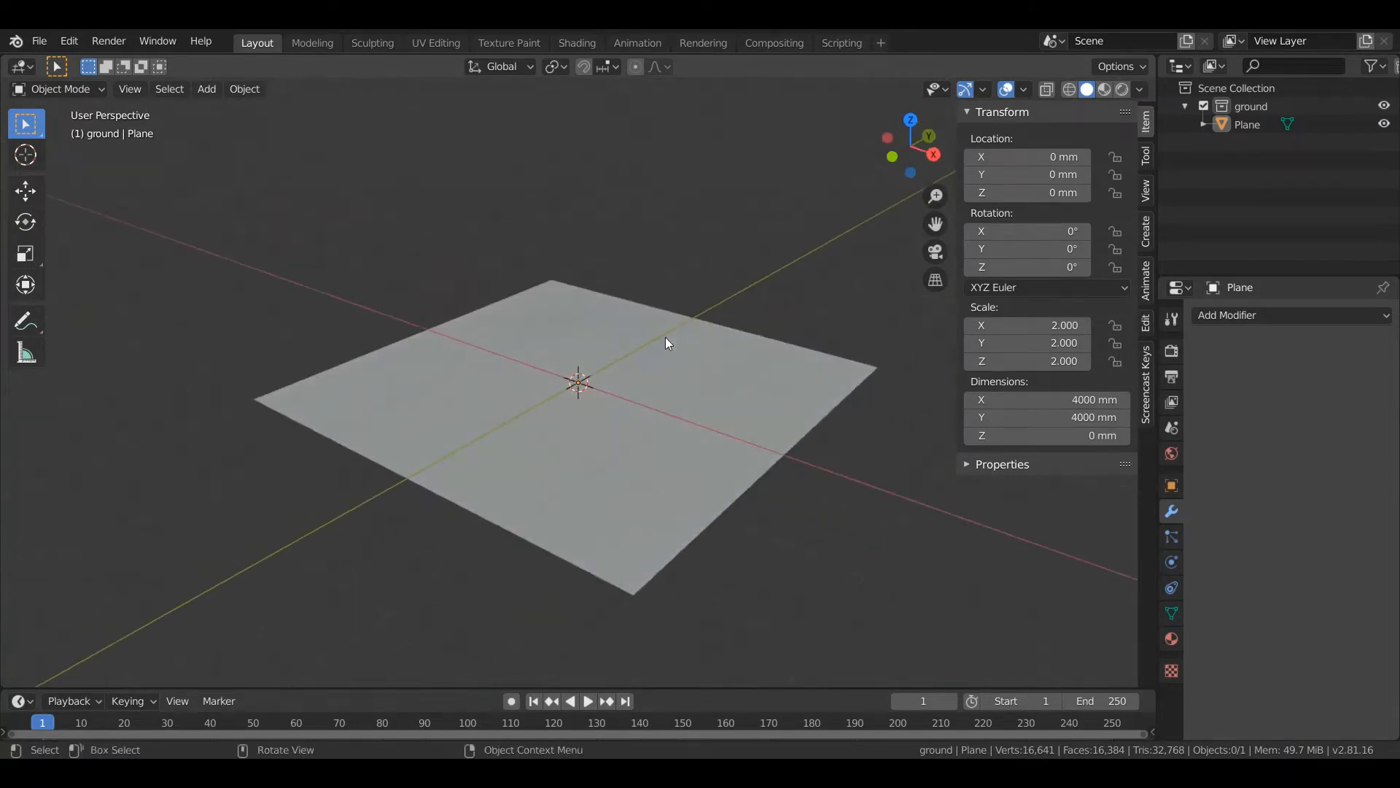
scroll(631, 349, down, 2)
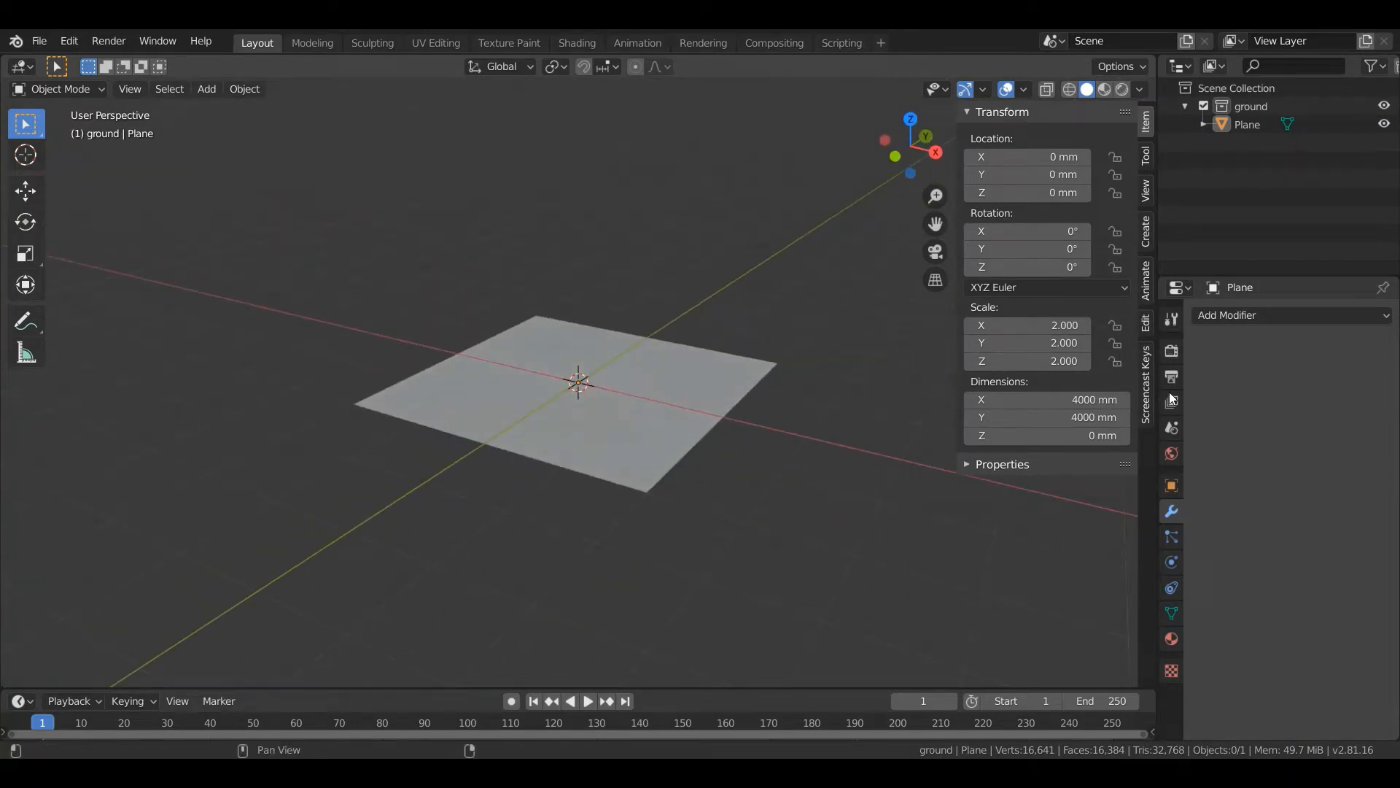
click(1172, 640)
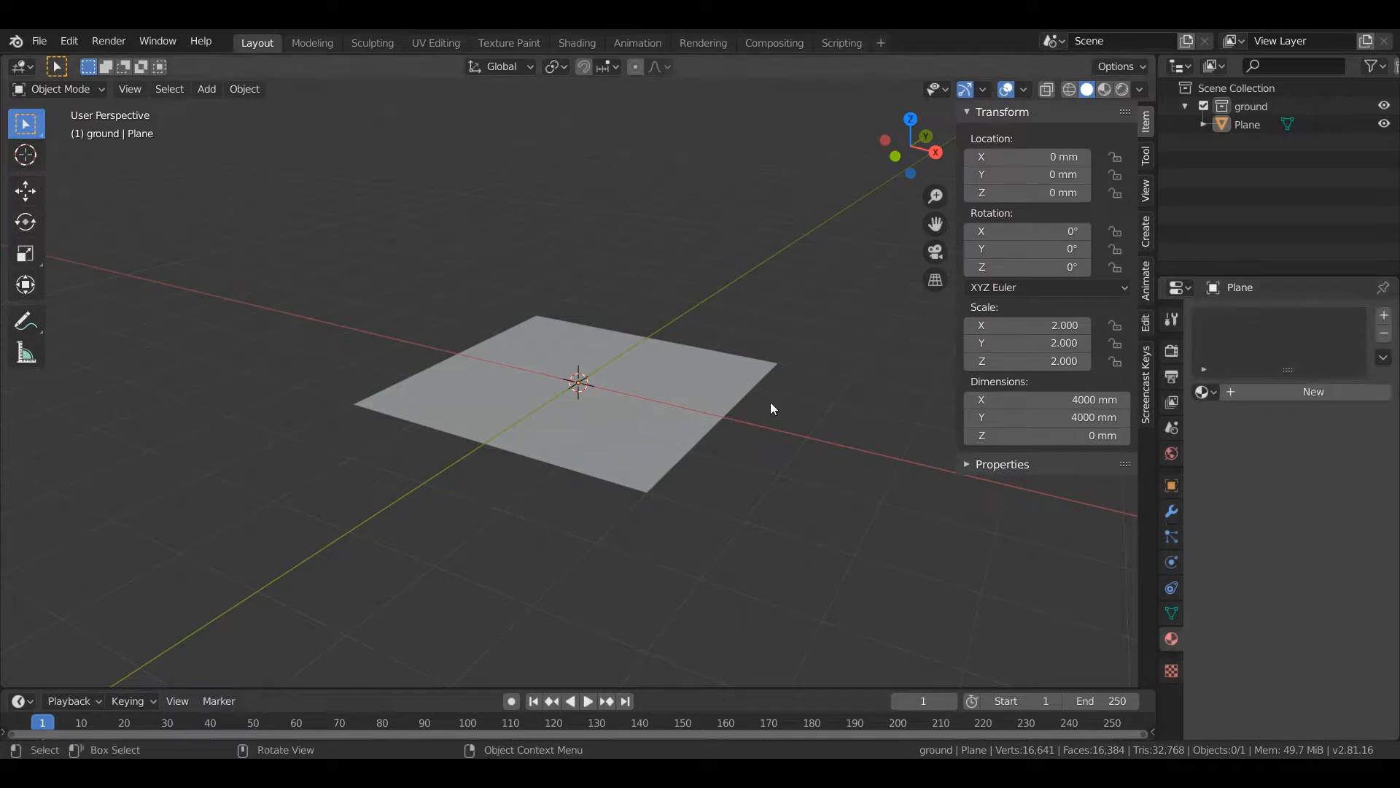
click(1292, 392)
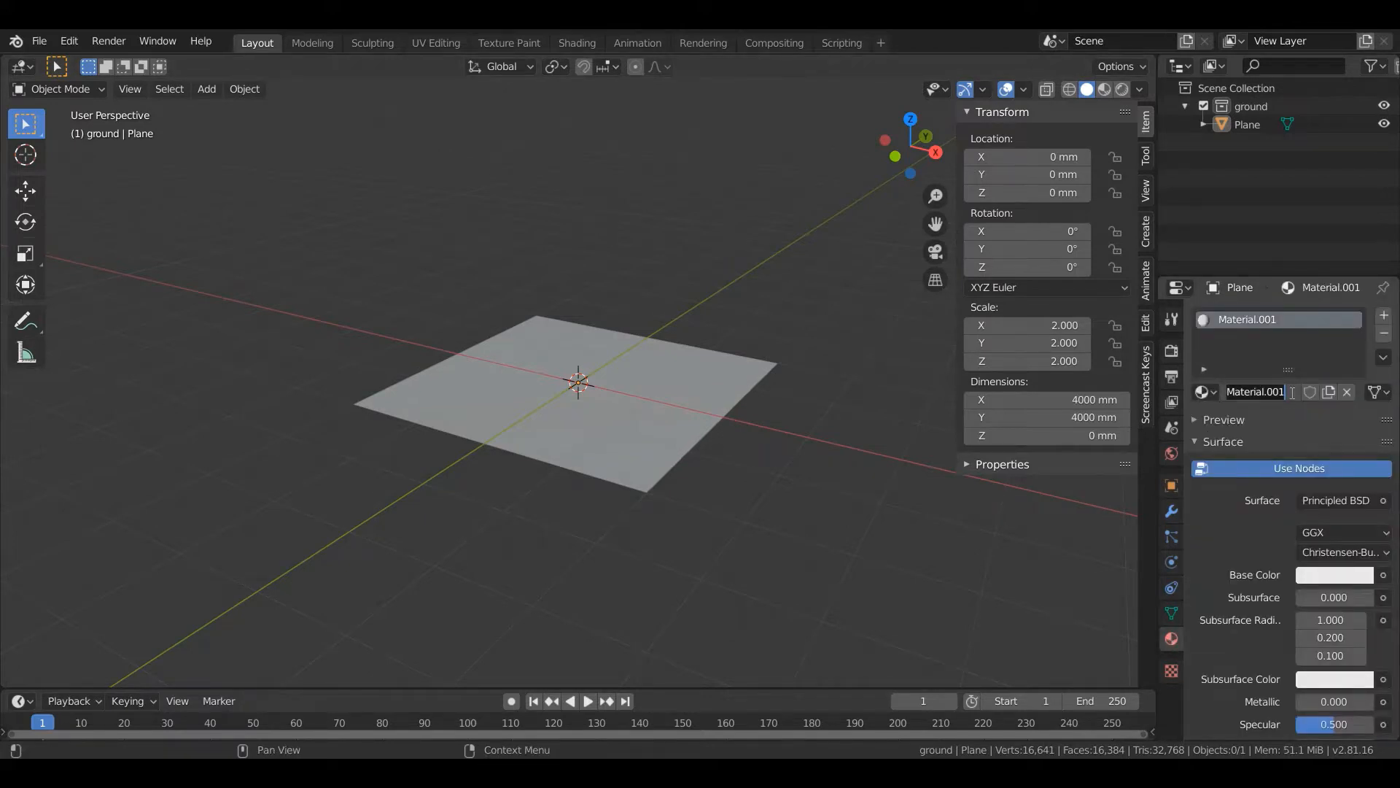
key(BackSpace)
text(GROUND)
key(Return)
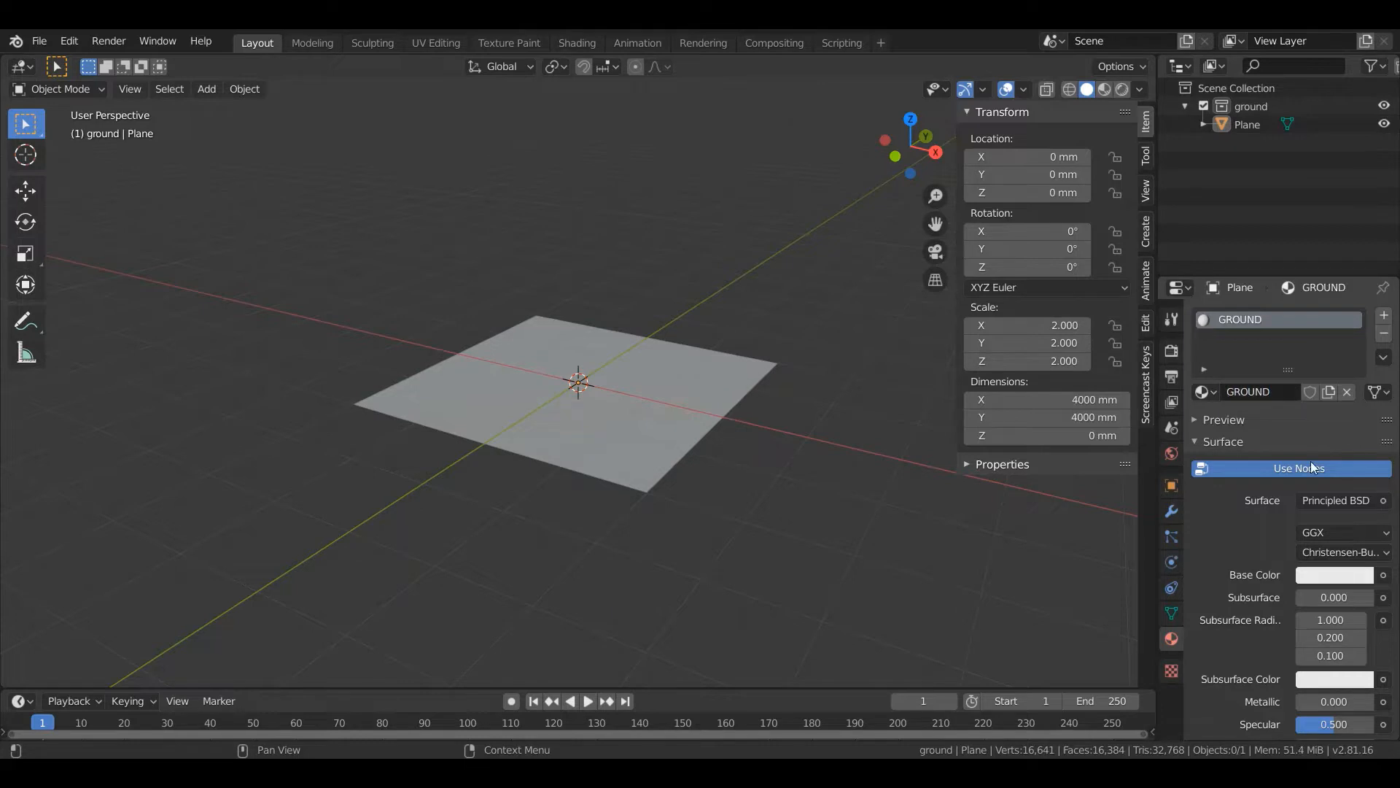
key(Caps_Lock)
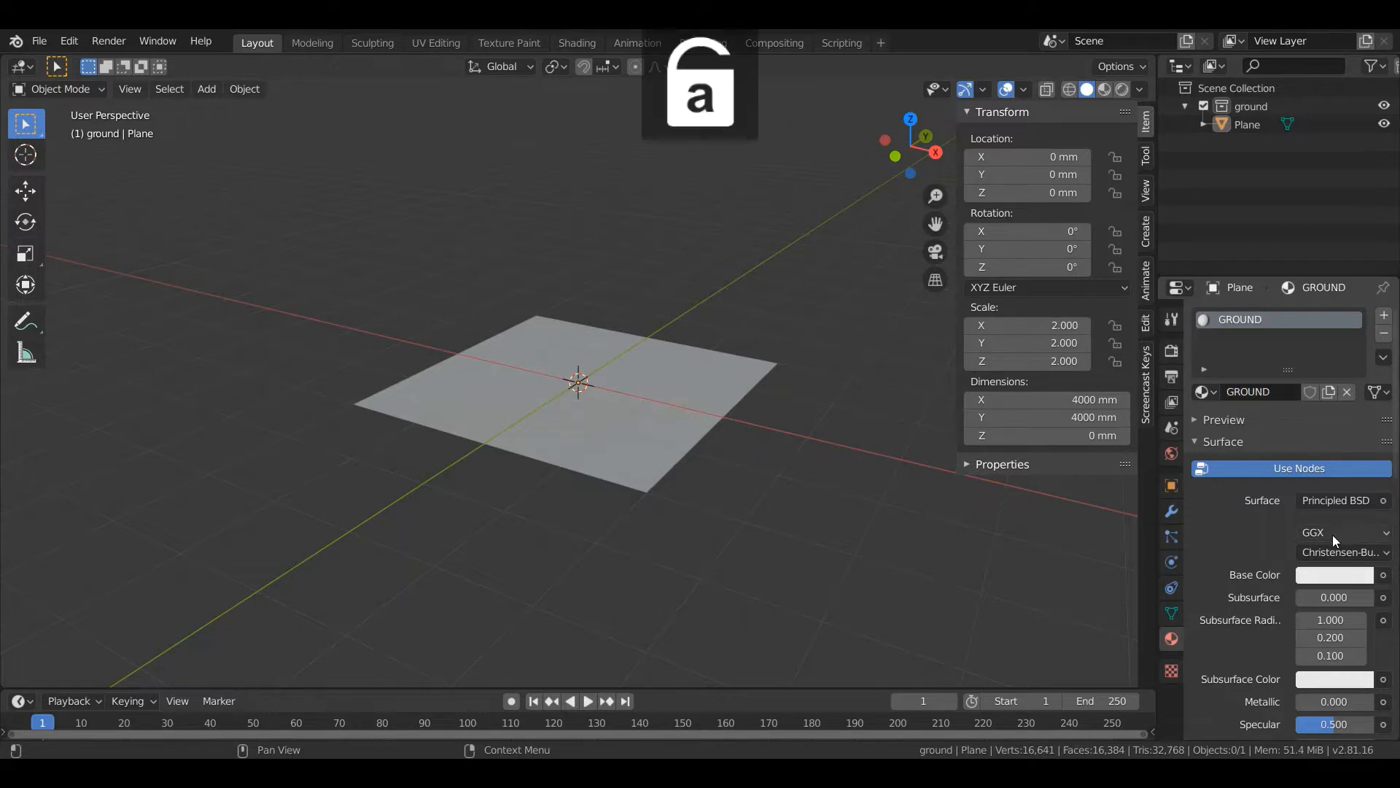
In the Shading workspace, add a separate Image Texture node beside the GROUND material's Principled BSDF.
click(1379, 578)
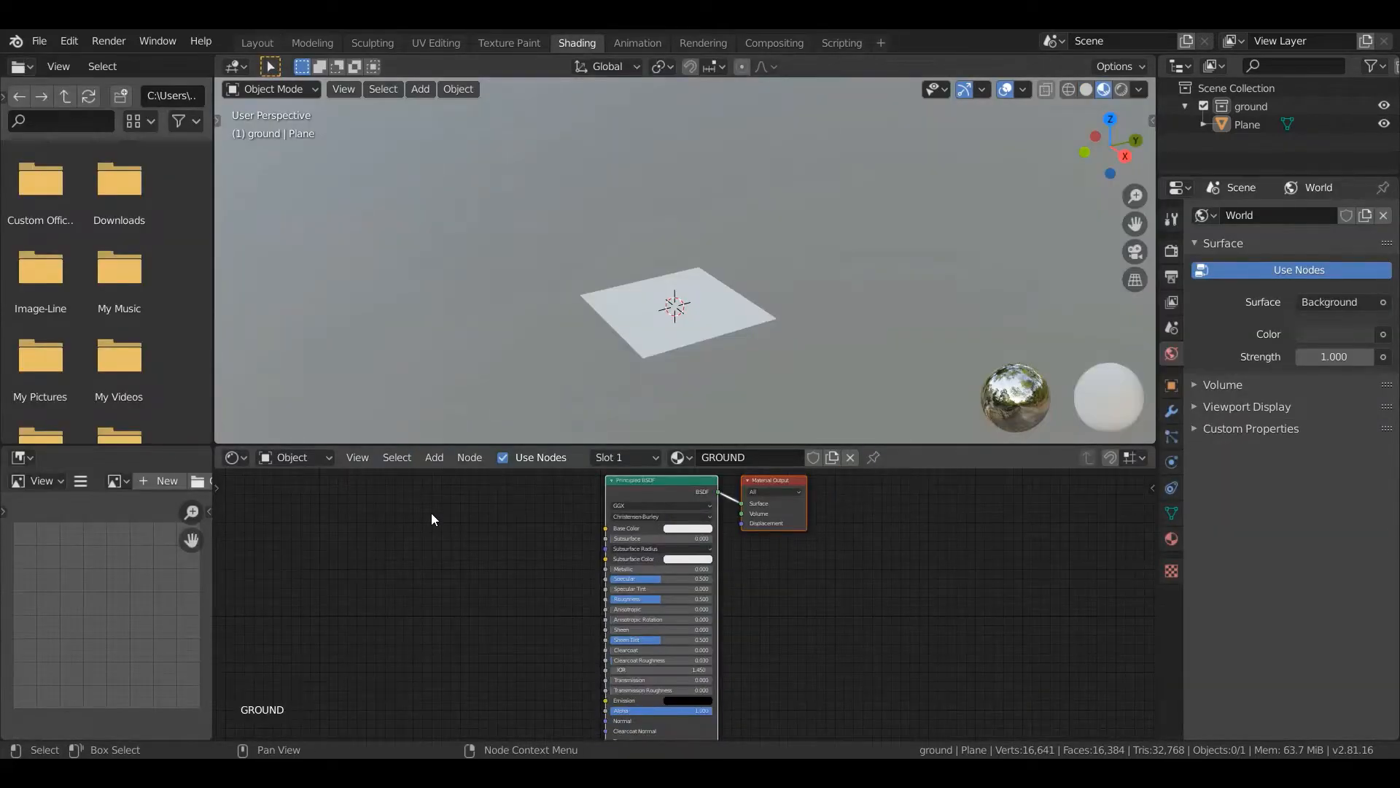
key(shift+a)
click(401, 552)
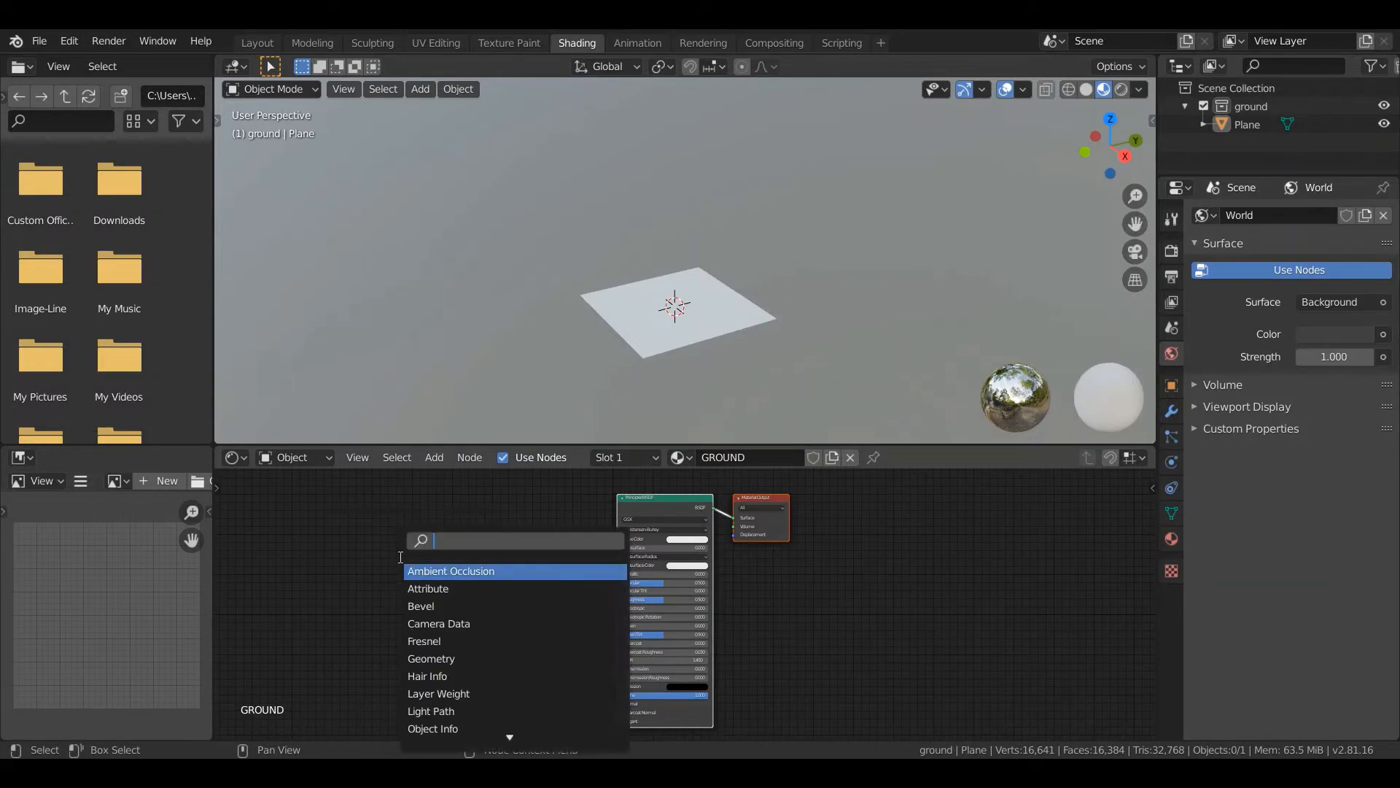
text(ima)
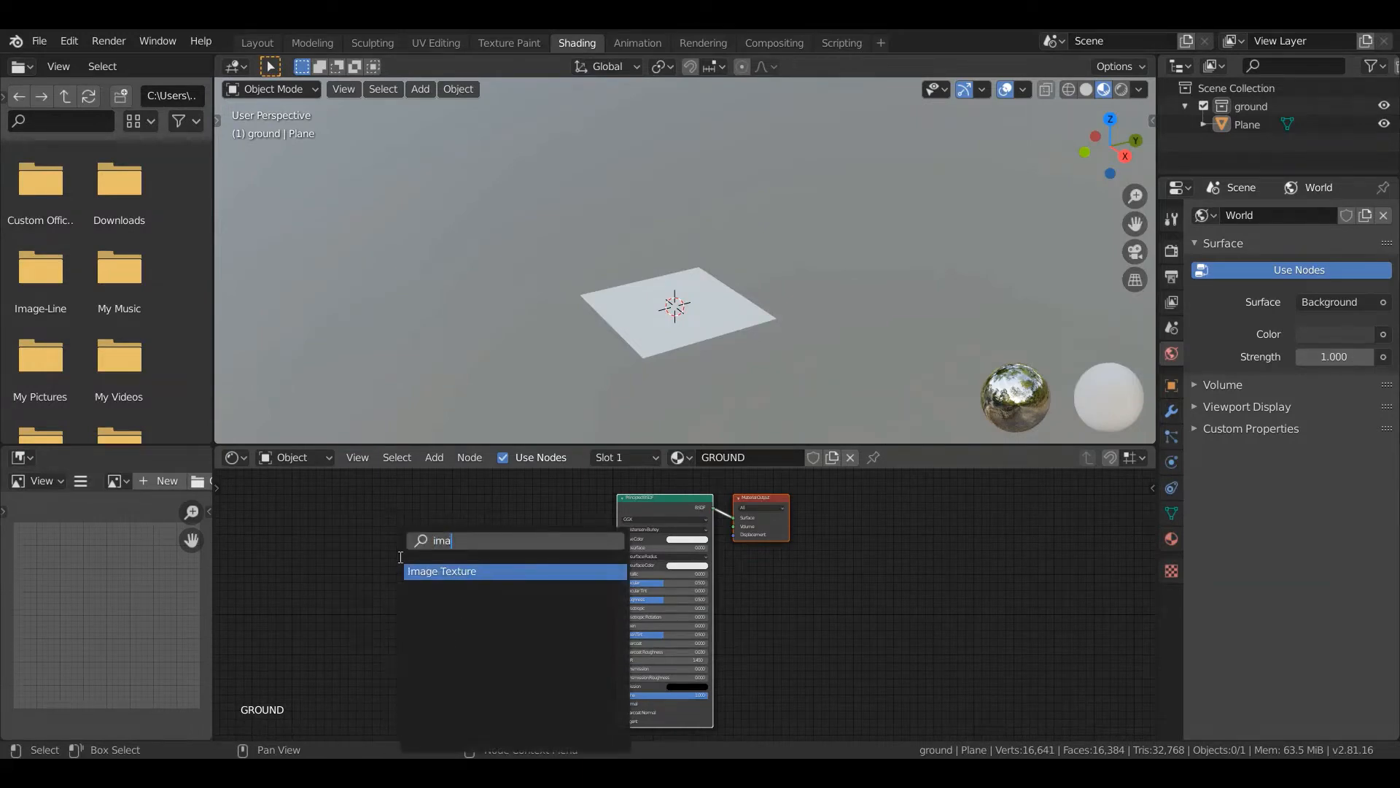
key(Return)
click(399, 558)
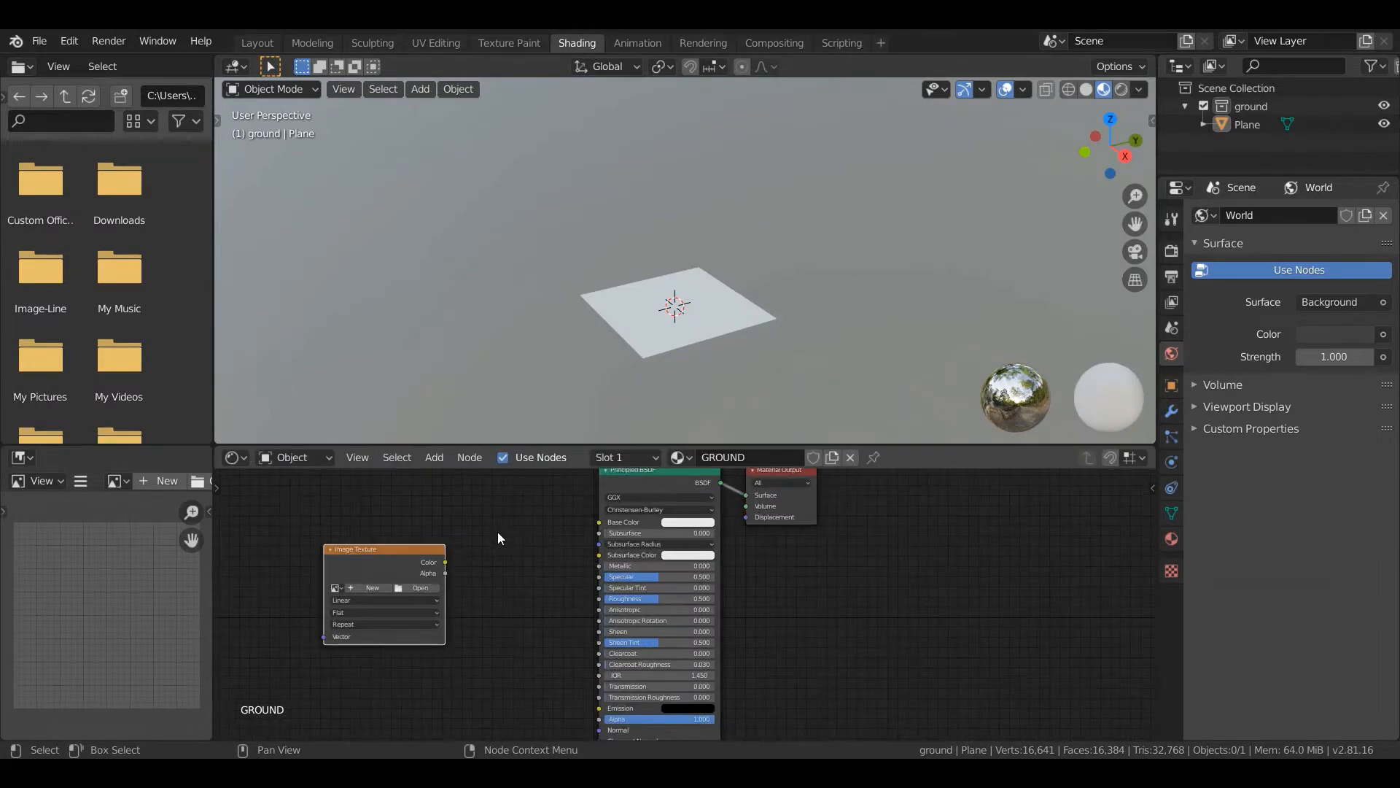
Delete the unconnected Image Texture node from the GROUND material.
scroll(497, 532, up, 3)
drag(461, 664, 658, 622)
key(x)
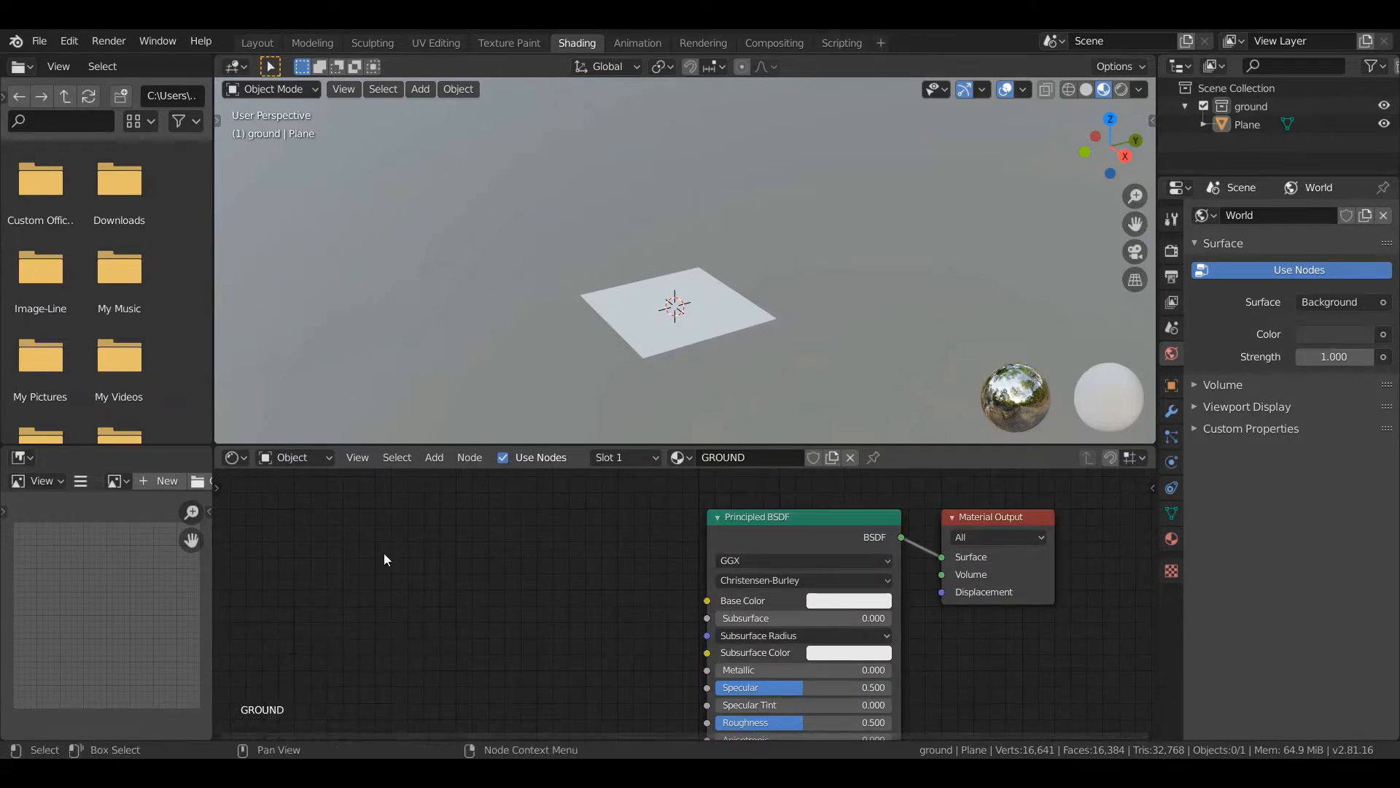
Back in the Layout workspace, assign an Image Texture to GROUND's Base Color and check its node connection in the Shading workspace.
click(259, 43)
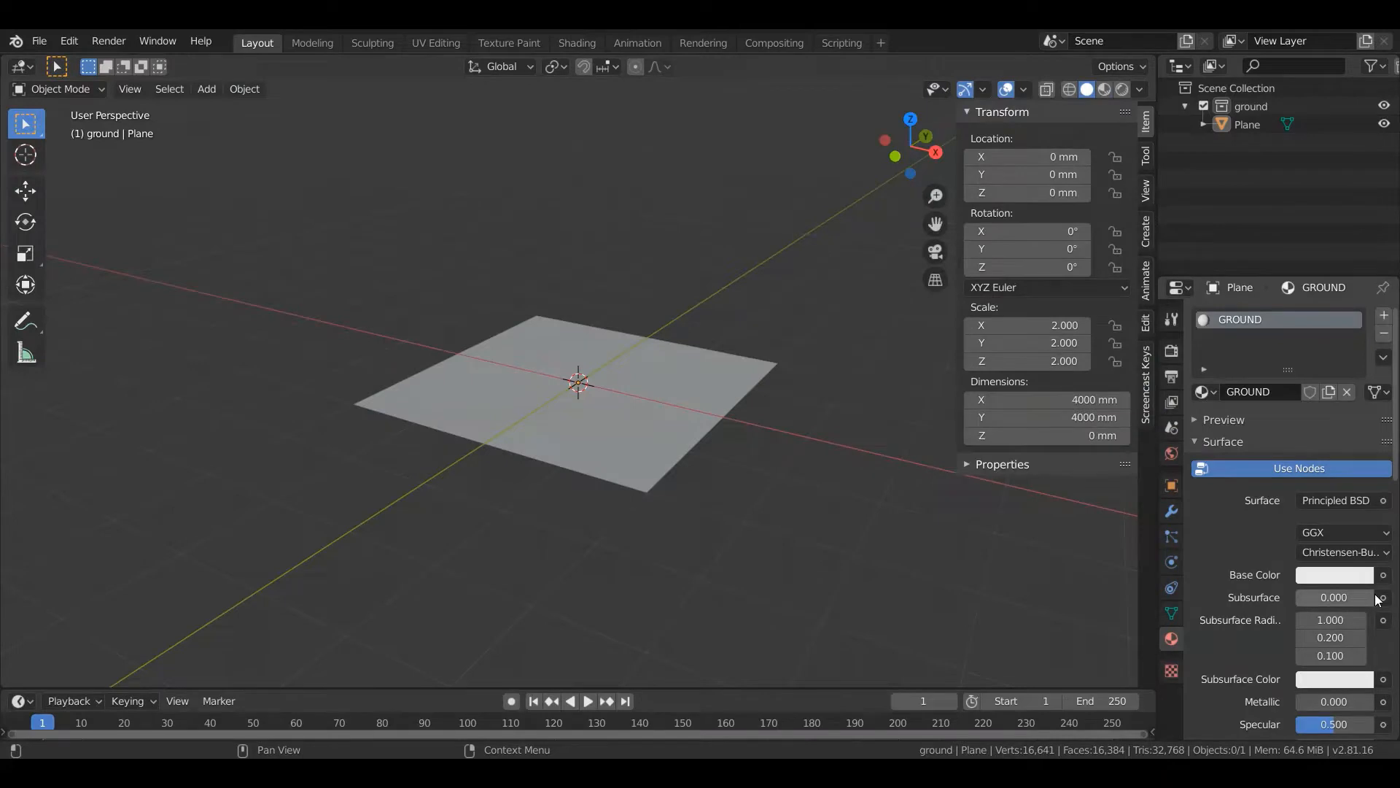
click(1384, 575)
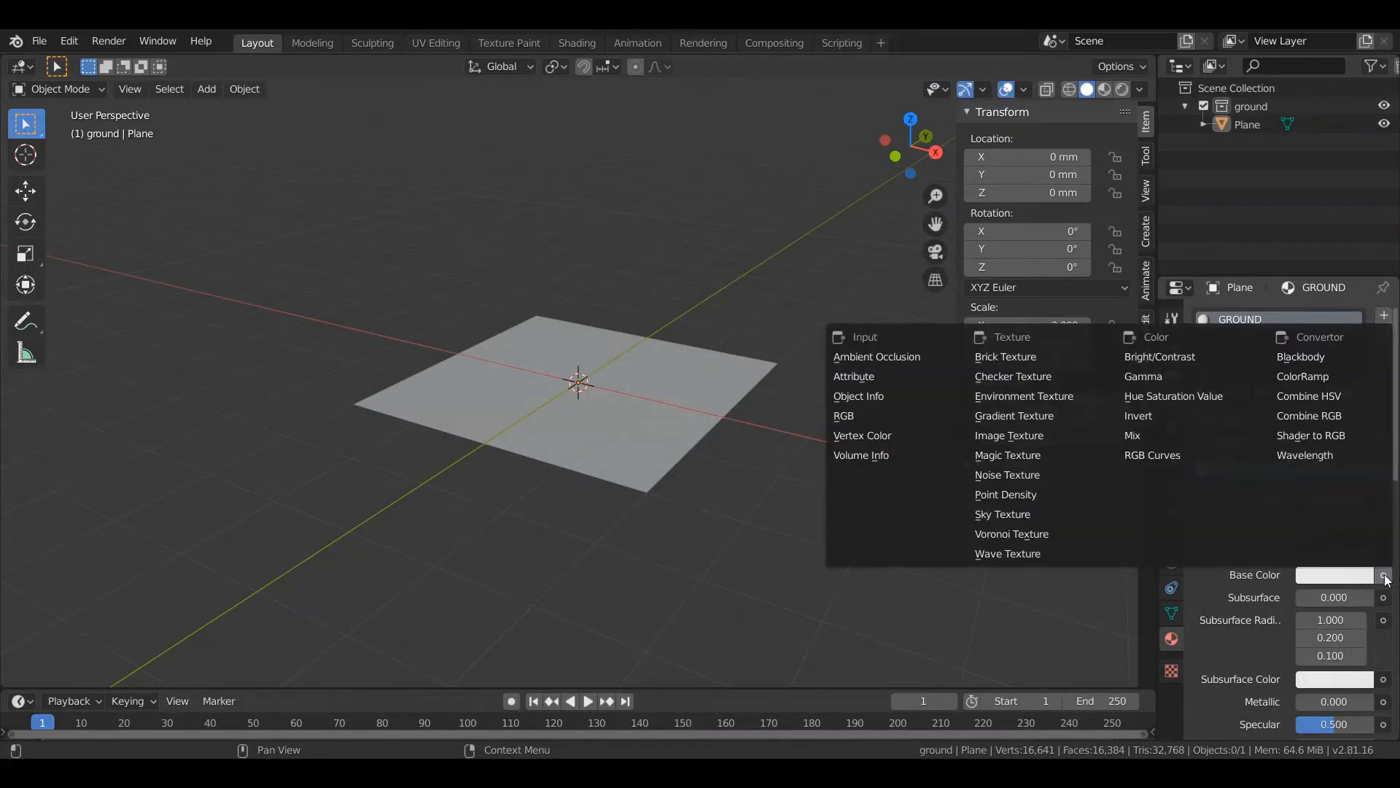
click(993, 434)
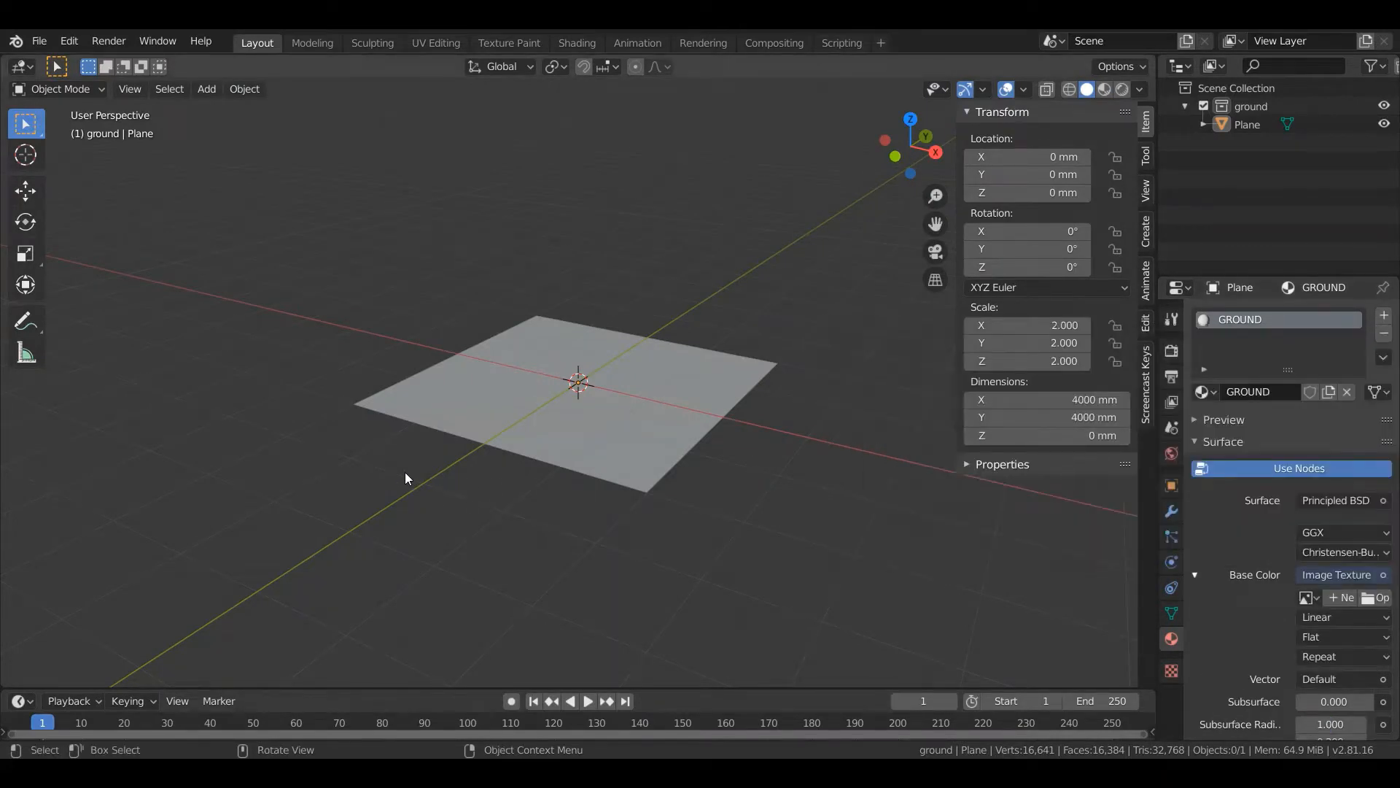
click(582, 45)
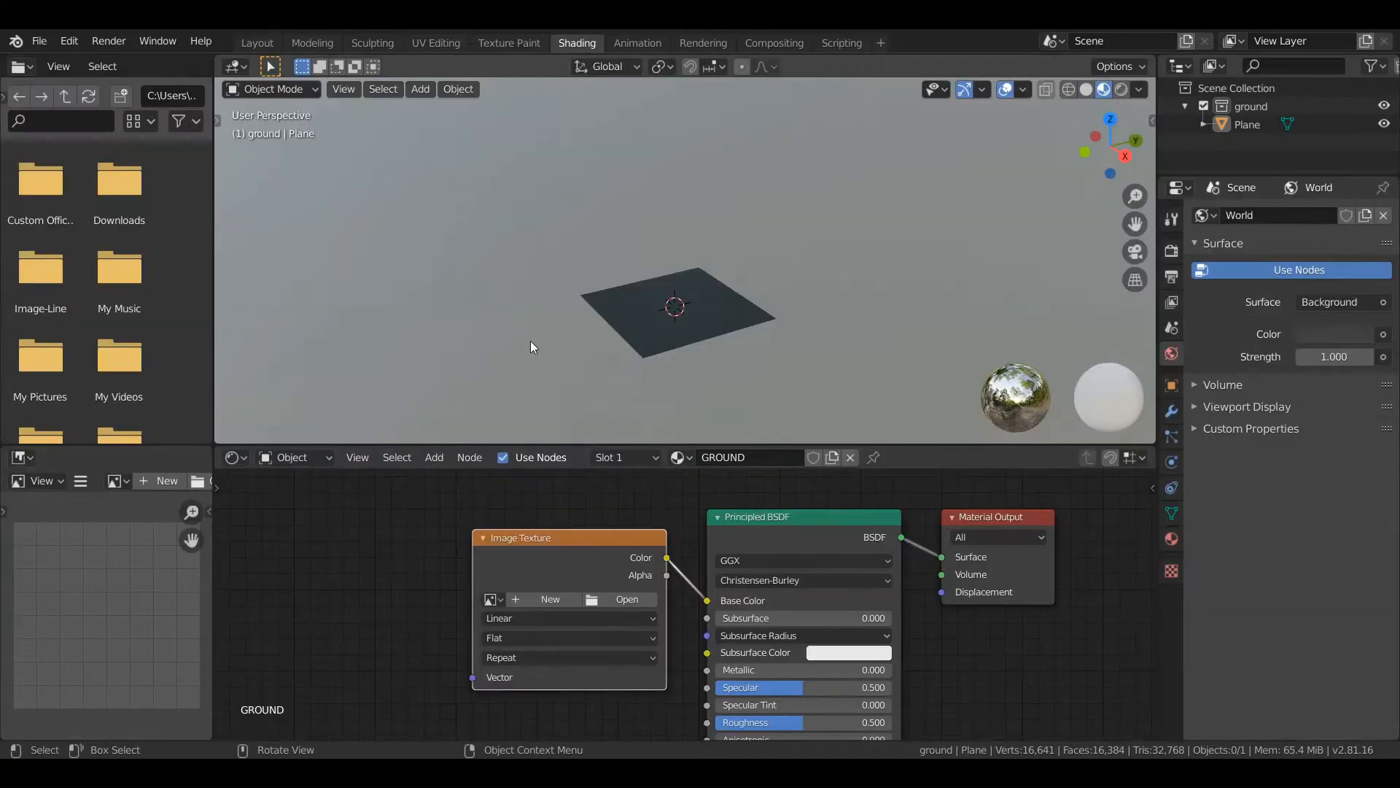
scroll(632, 568, up, 1)
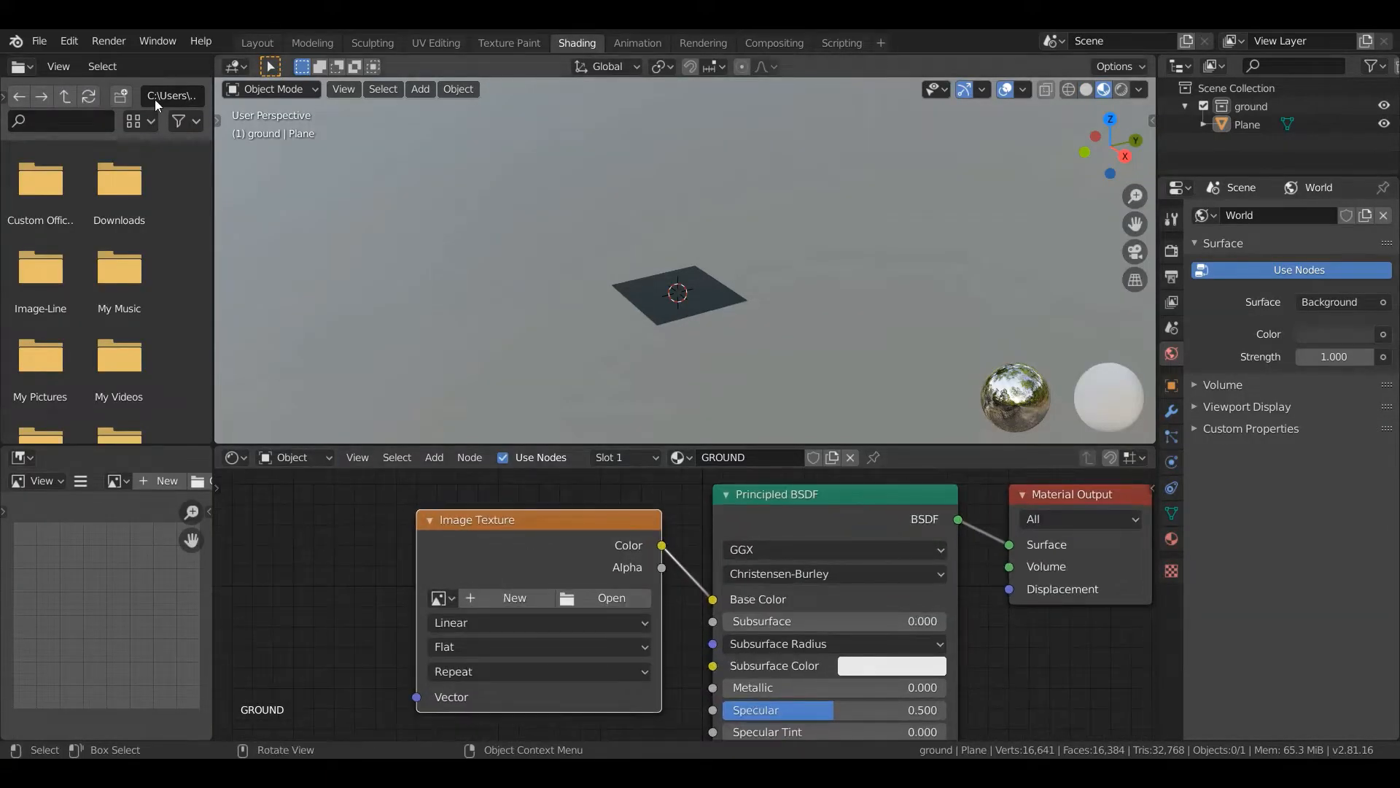
In the Layout workspace, load brown_mud_02_diff_2k.png from the bowl and leaf textures' ground folder as GROUND's Base Color image.
click(266, 46)
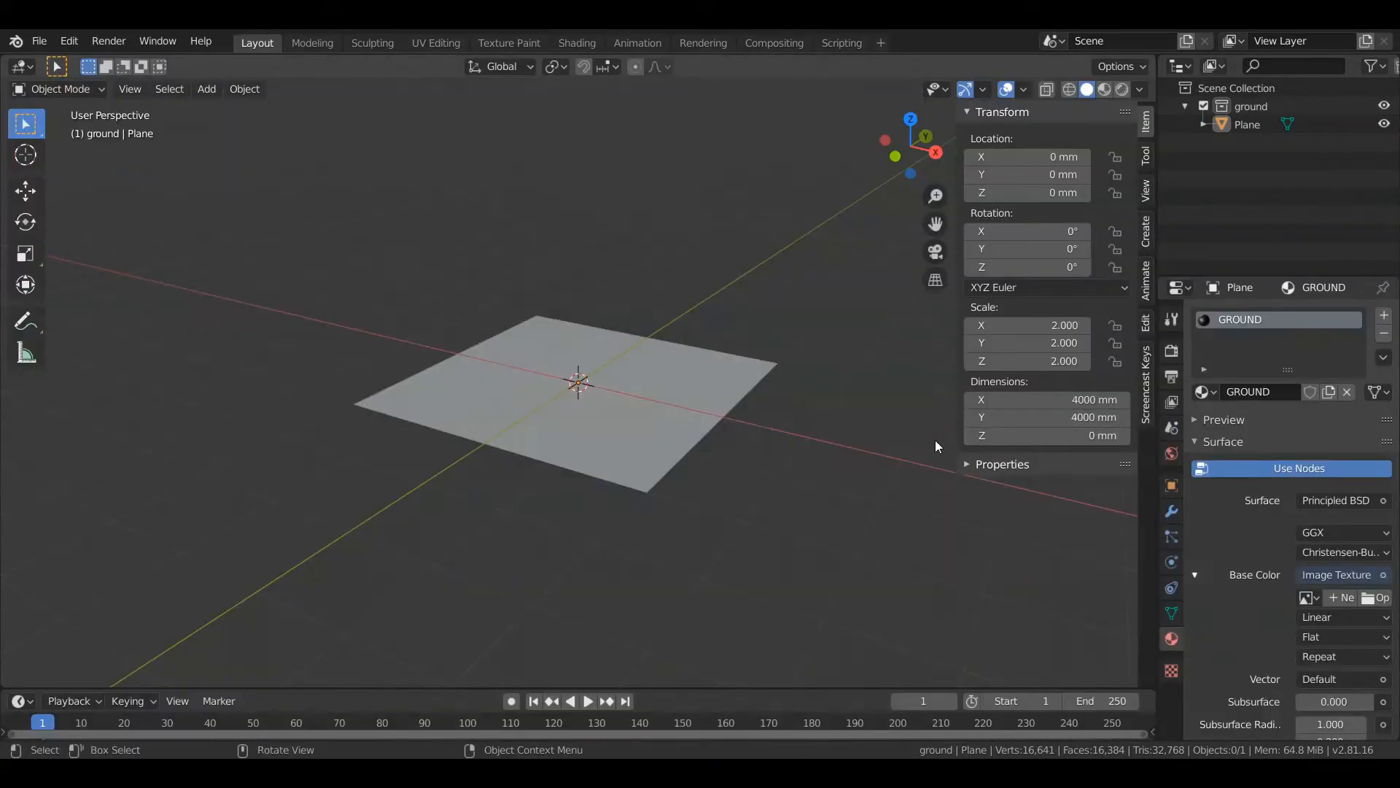
click(1390, 599)
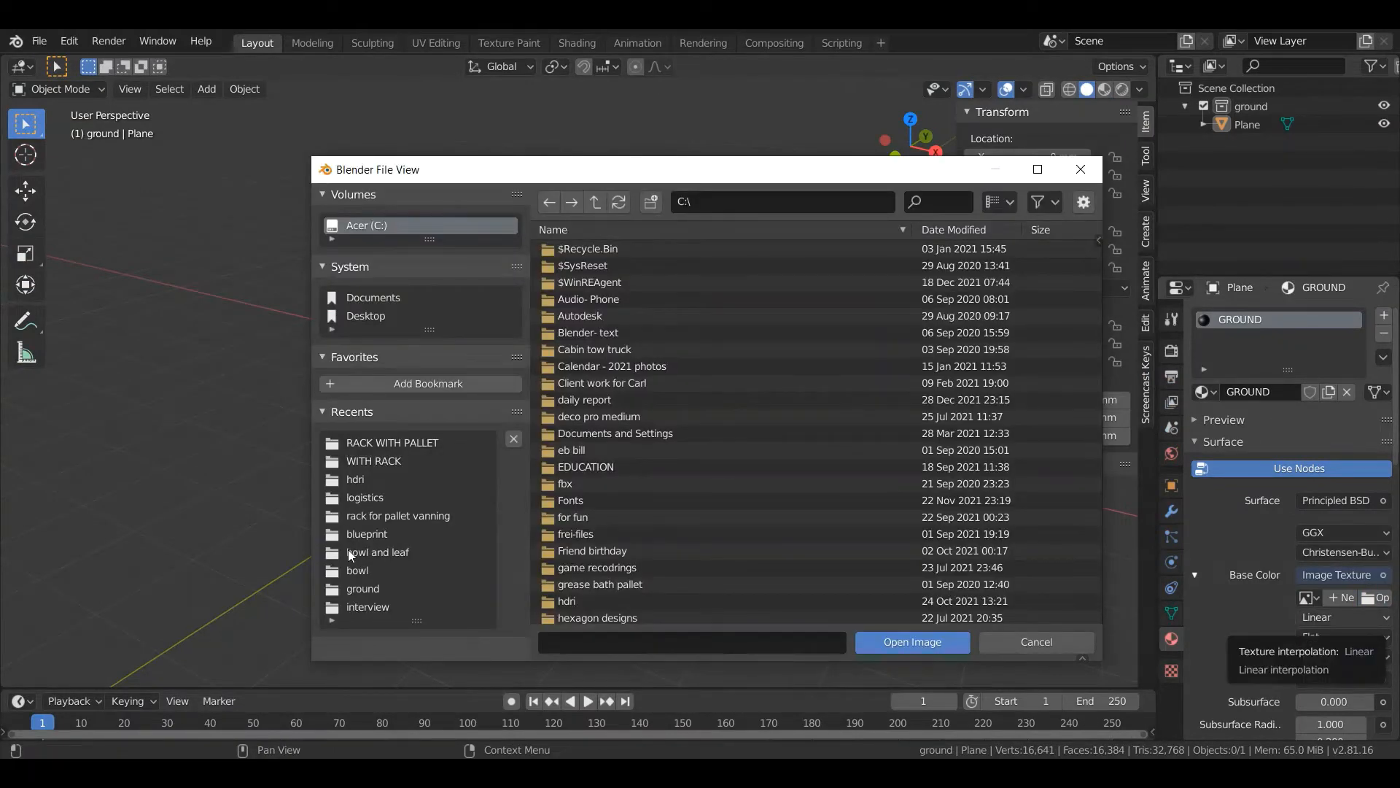
scroll(624, 514, down, 4)
click(612, 523)
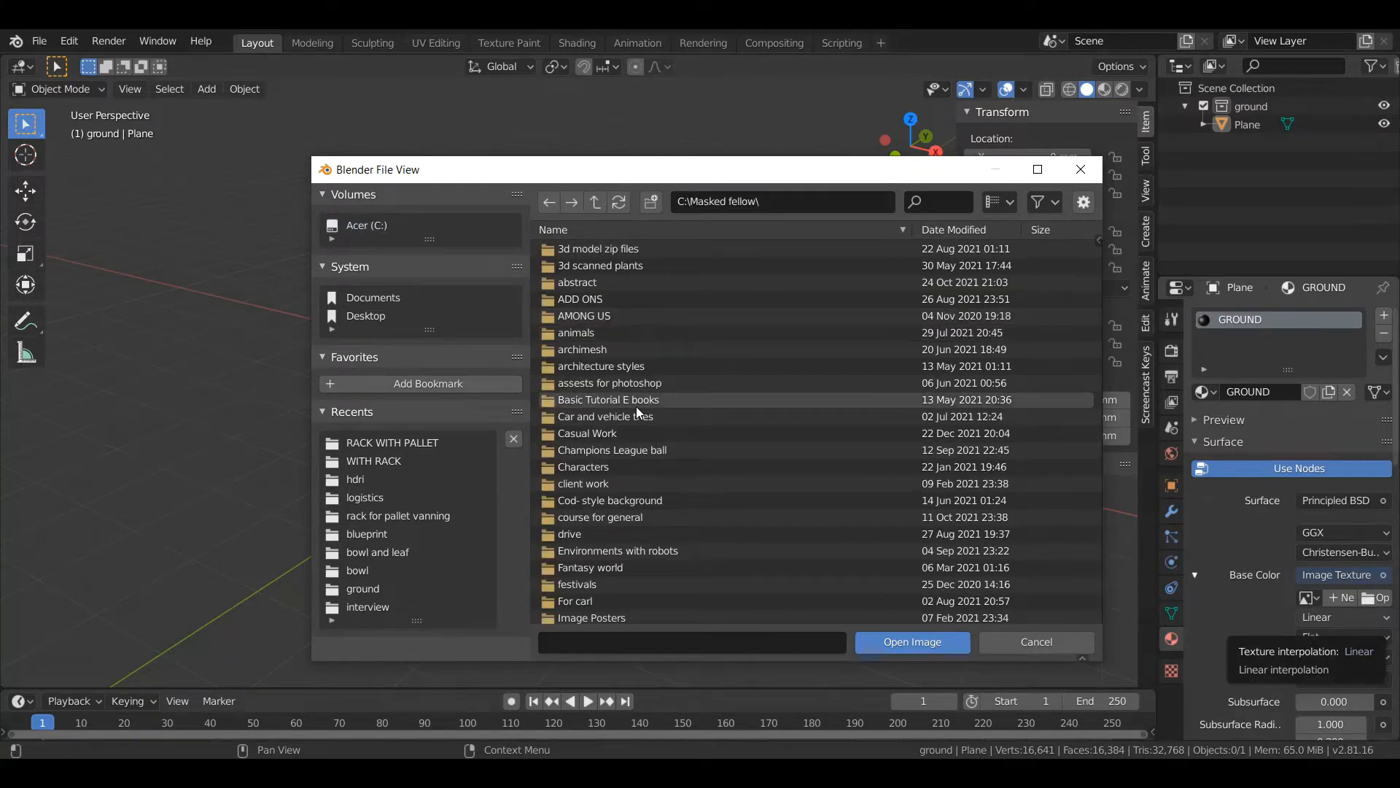
click(611, 436)
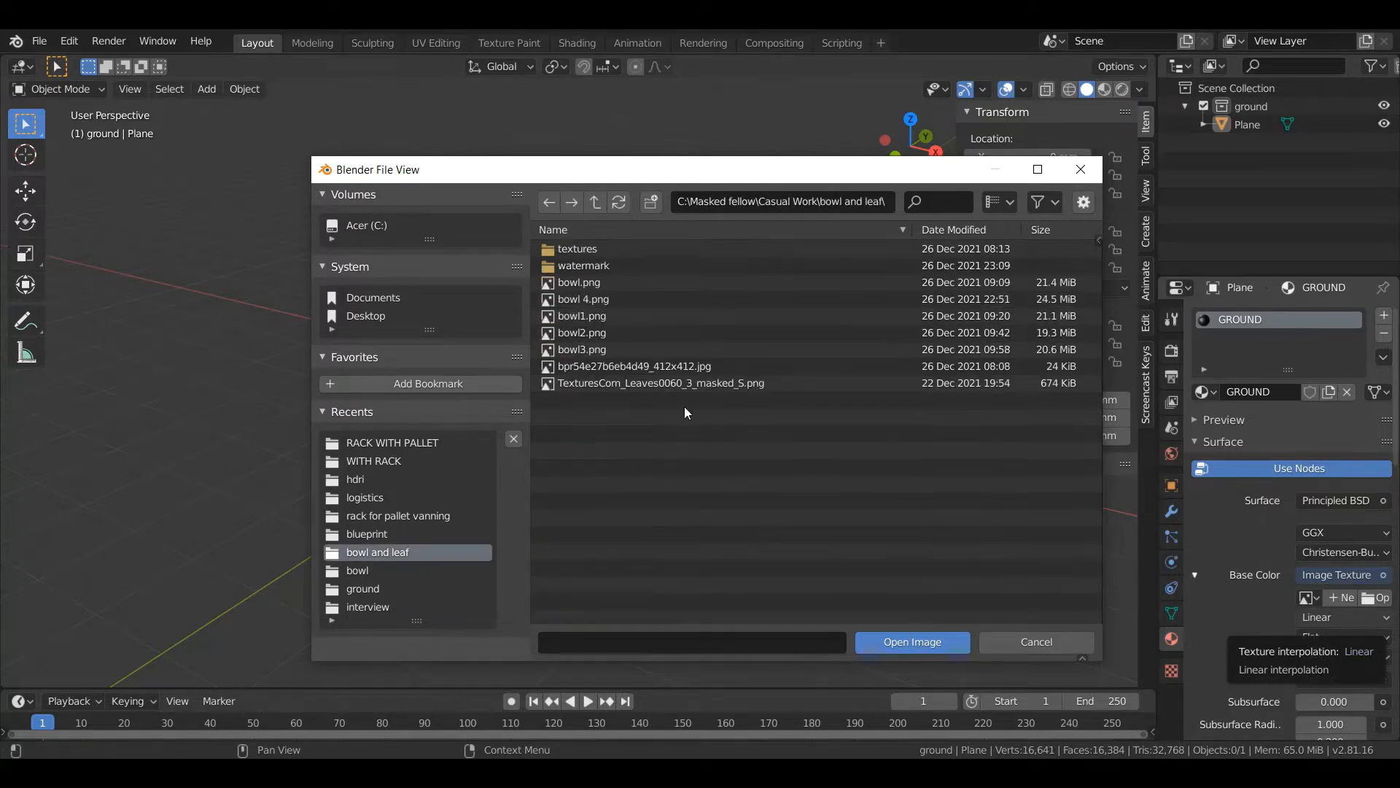
double_click(591, 248)
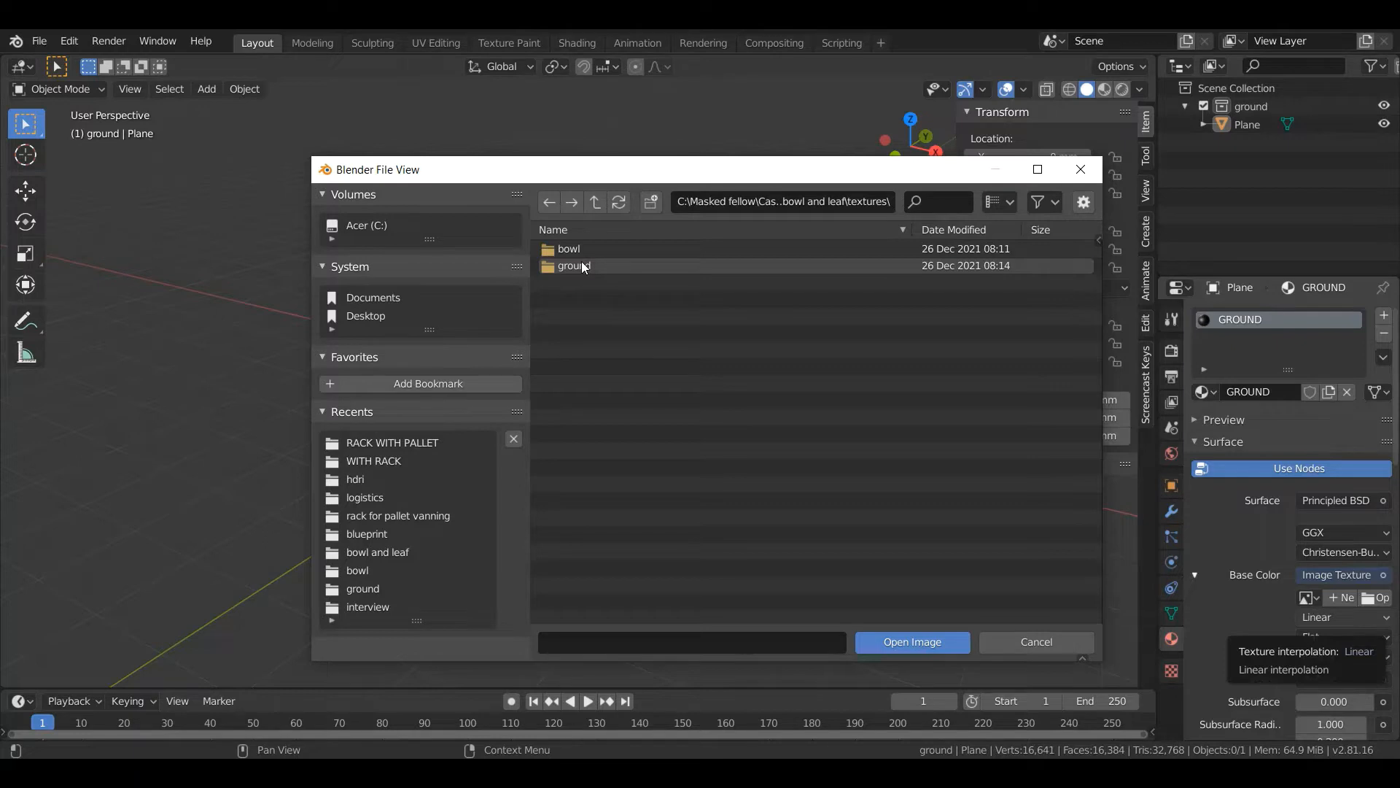
click(582, 266)
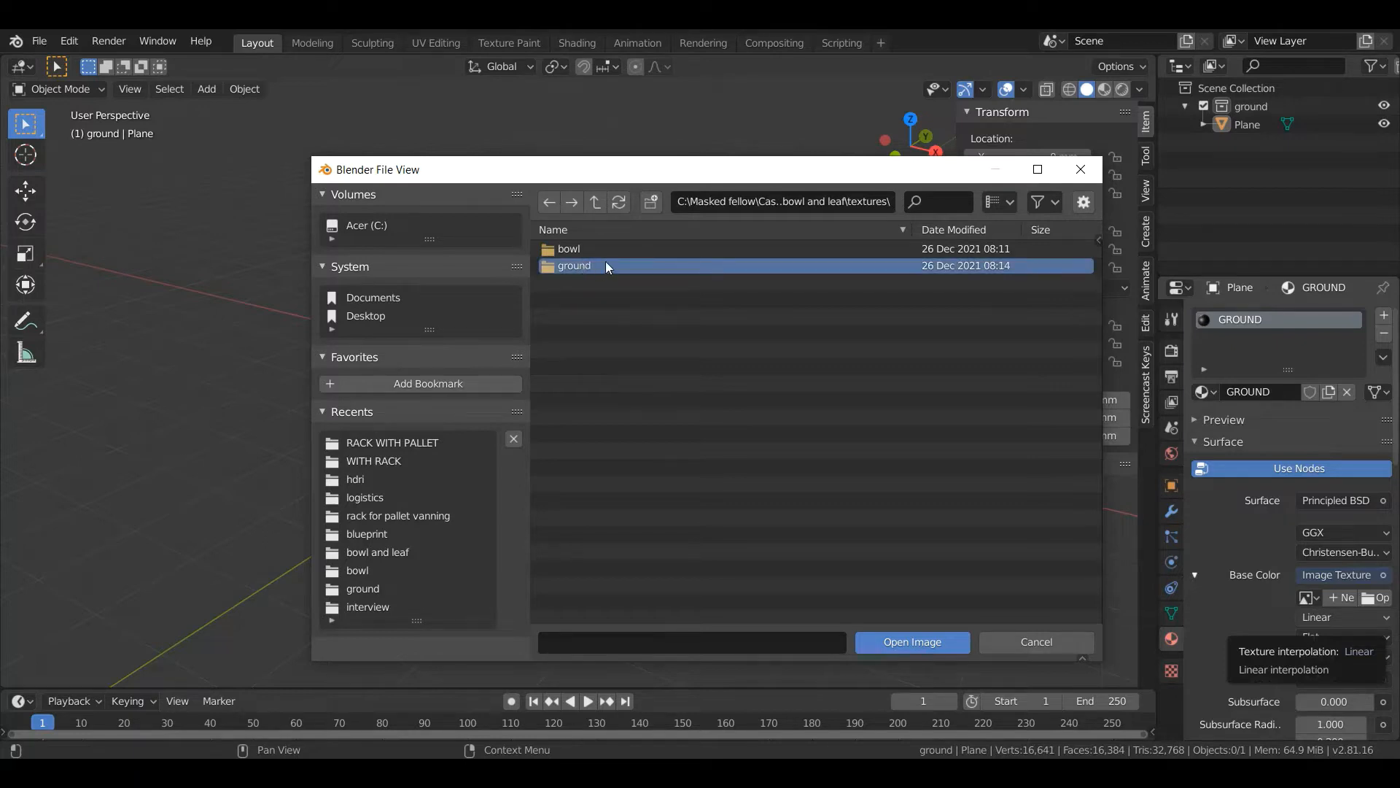
double_click(606, 265)
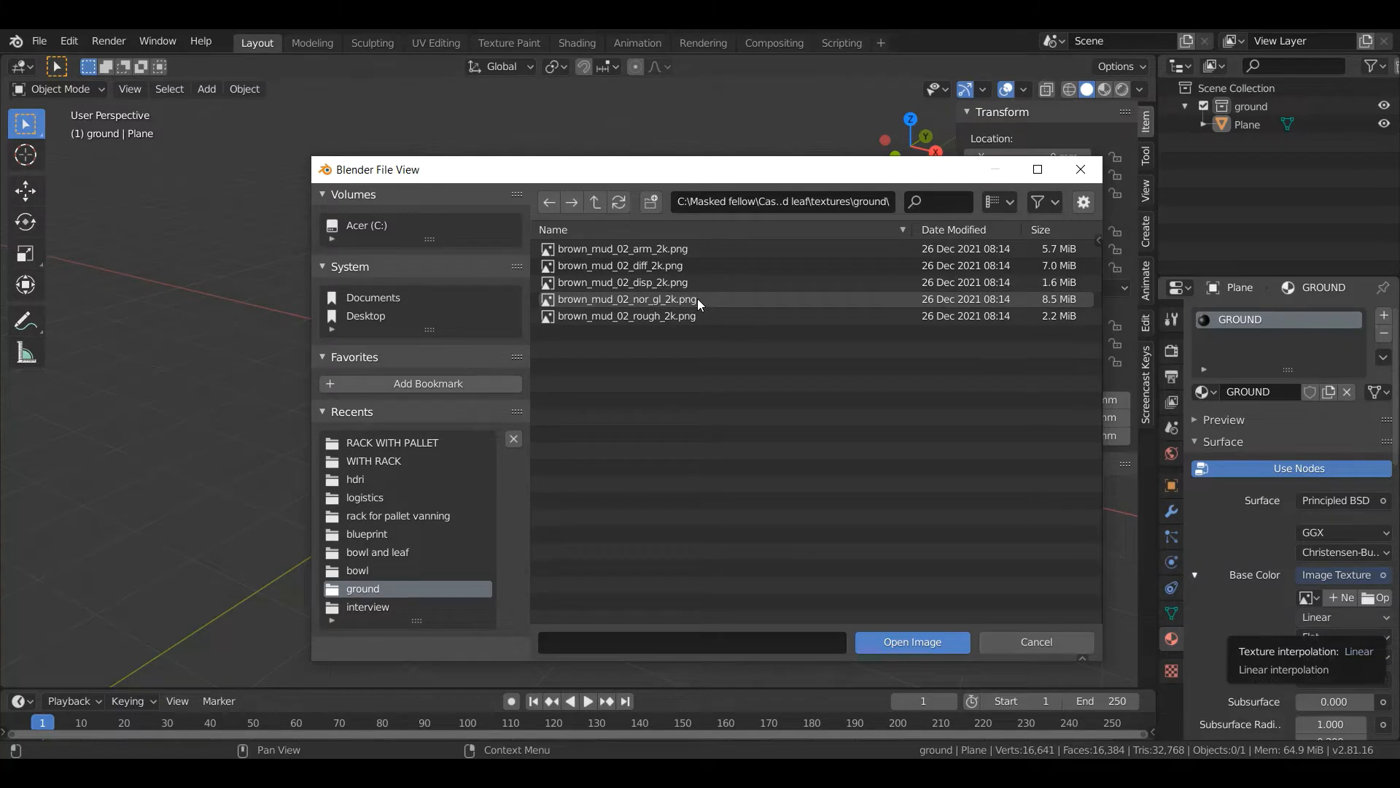
click(696, 267)
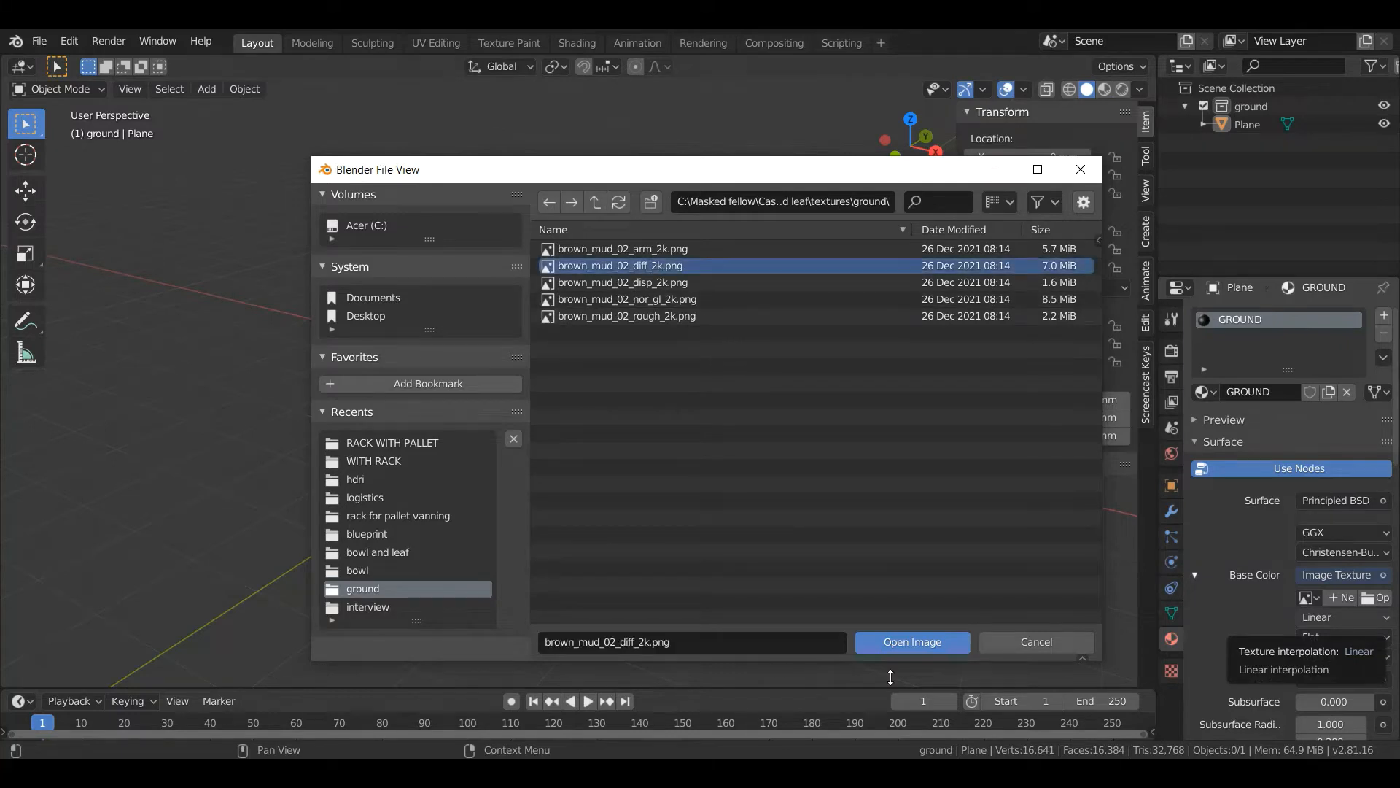
click(923, 636)
Display the plane from above in Material Preview shading to examine the mud texture.
middle_drag(697, 429, 695, 457)
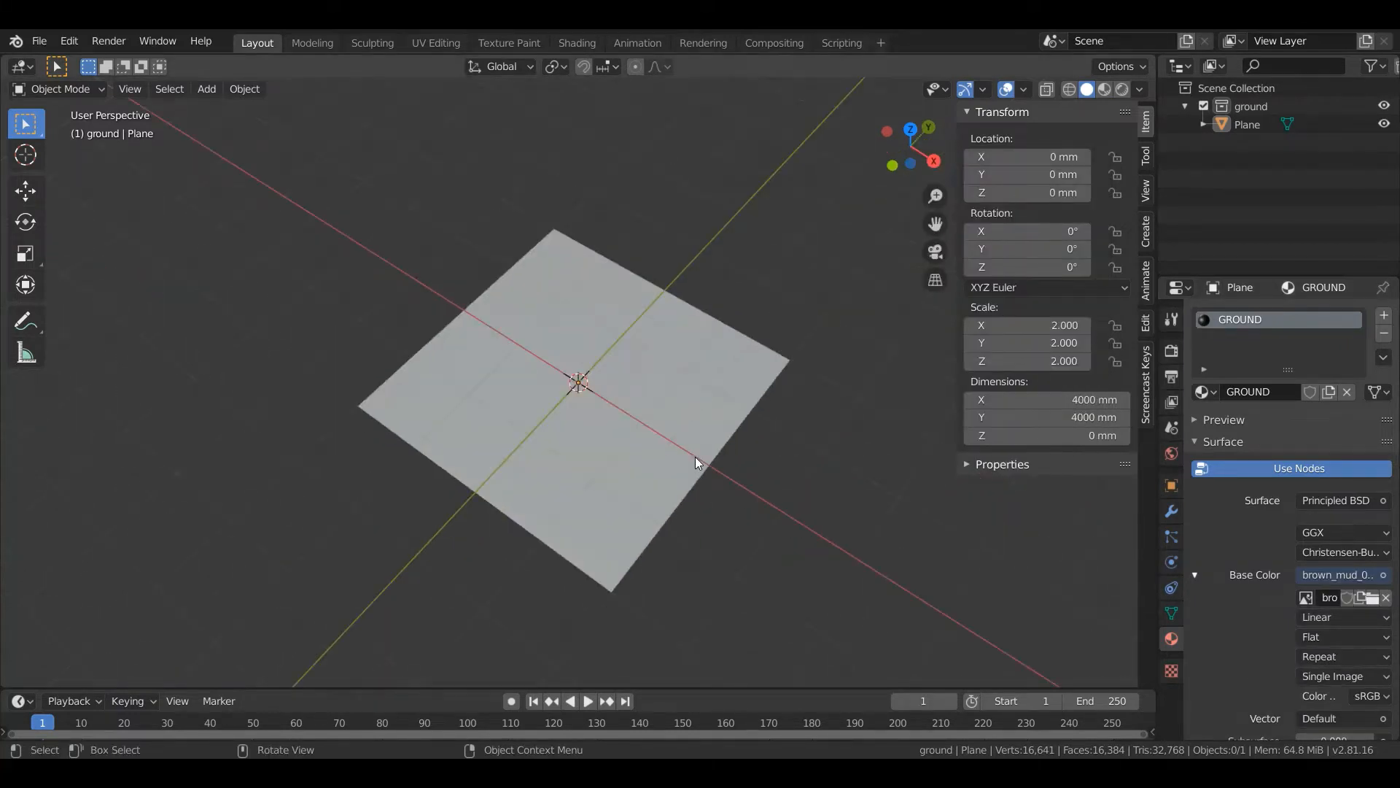
scroll(694, 456, down, 2)
scroll(685, 458, up, 4)
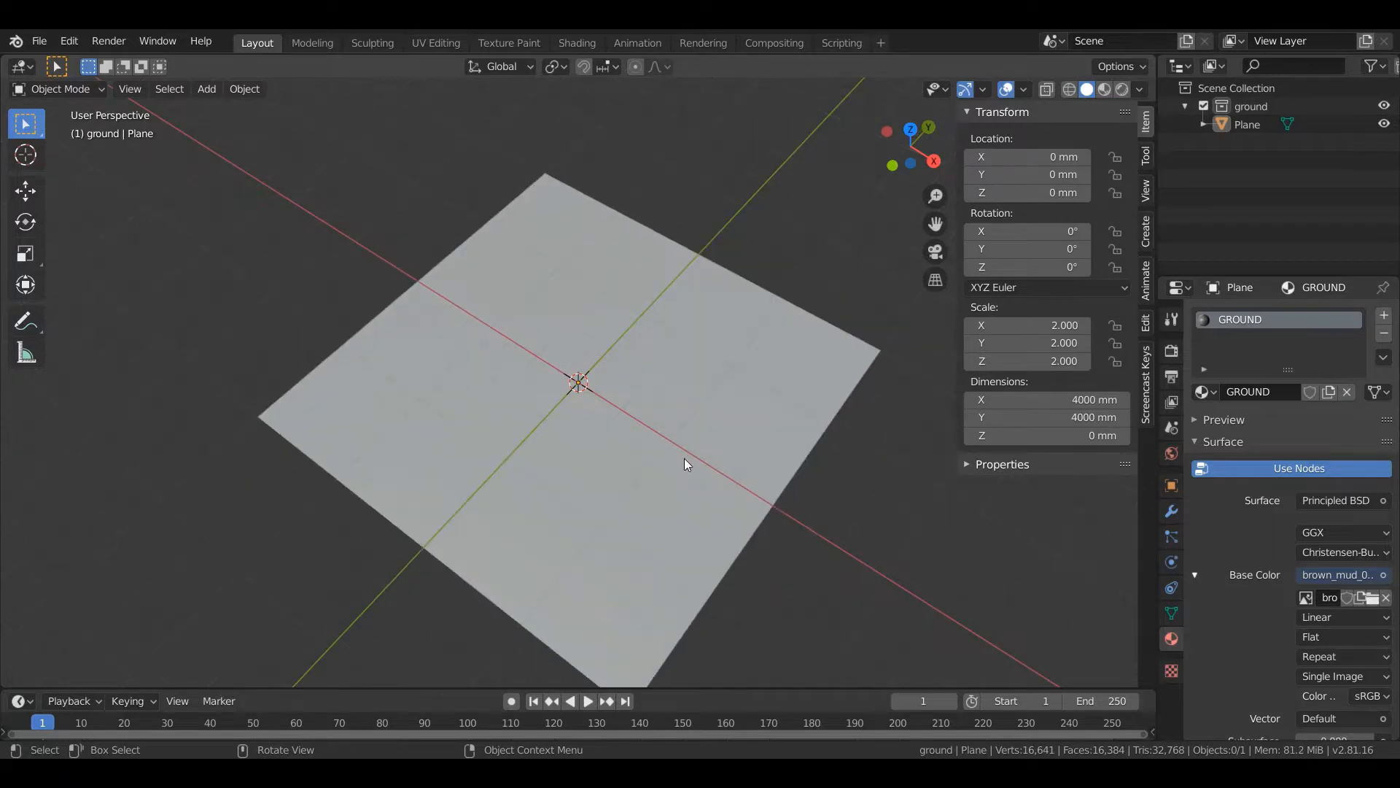
key(KP_7)
scroll(684, 458, down, 5)
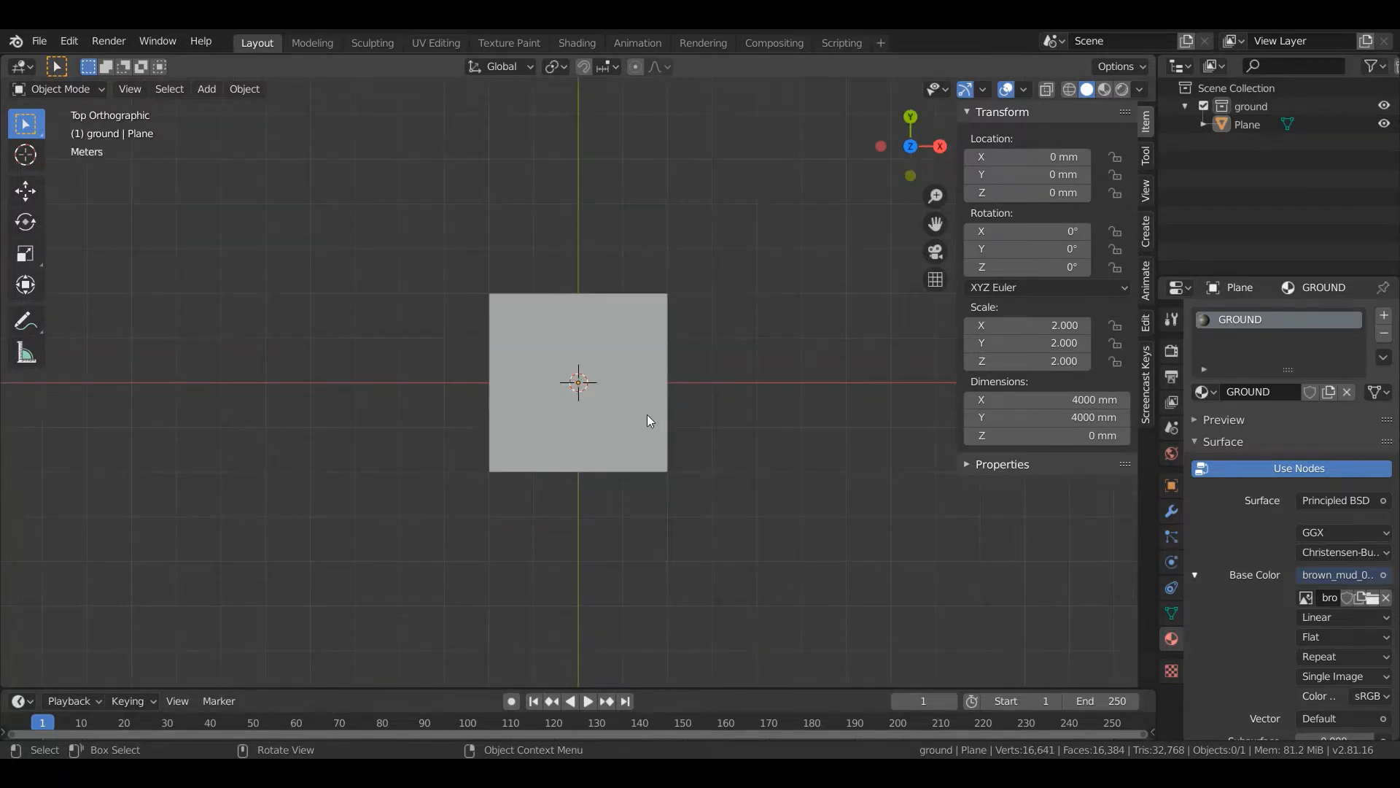
scroll(647, 414, up, 3)
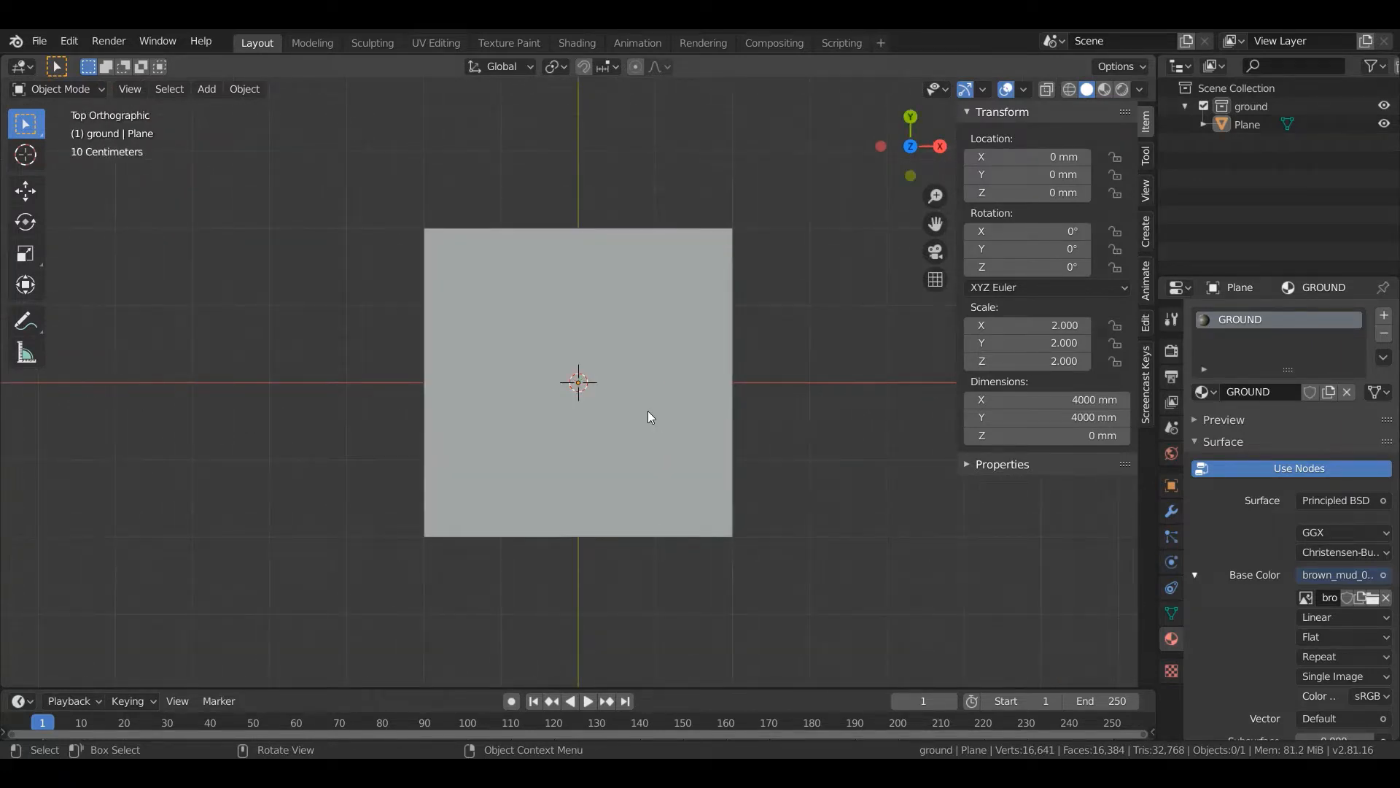
key(z)
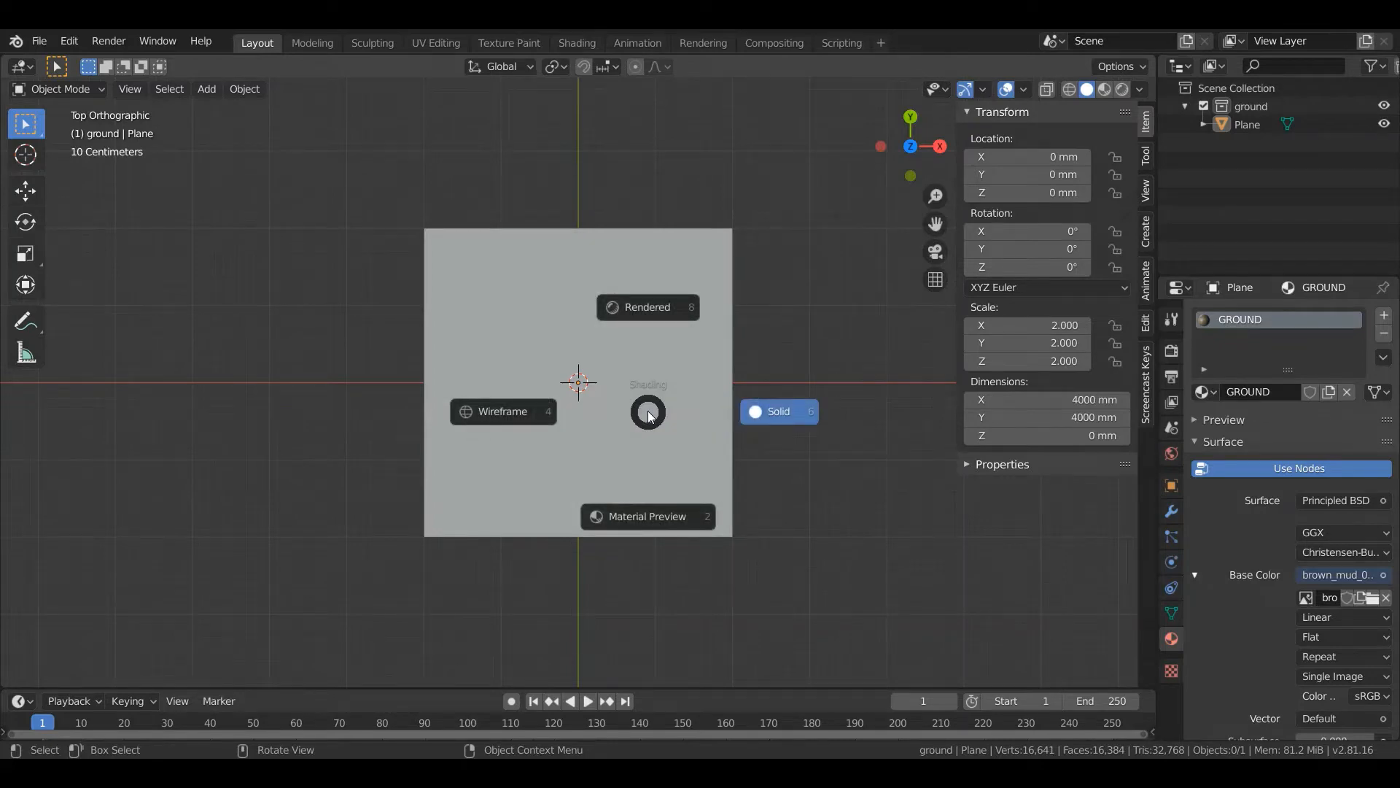
key(2)
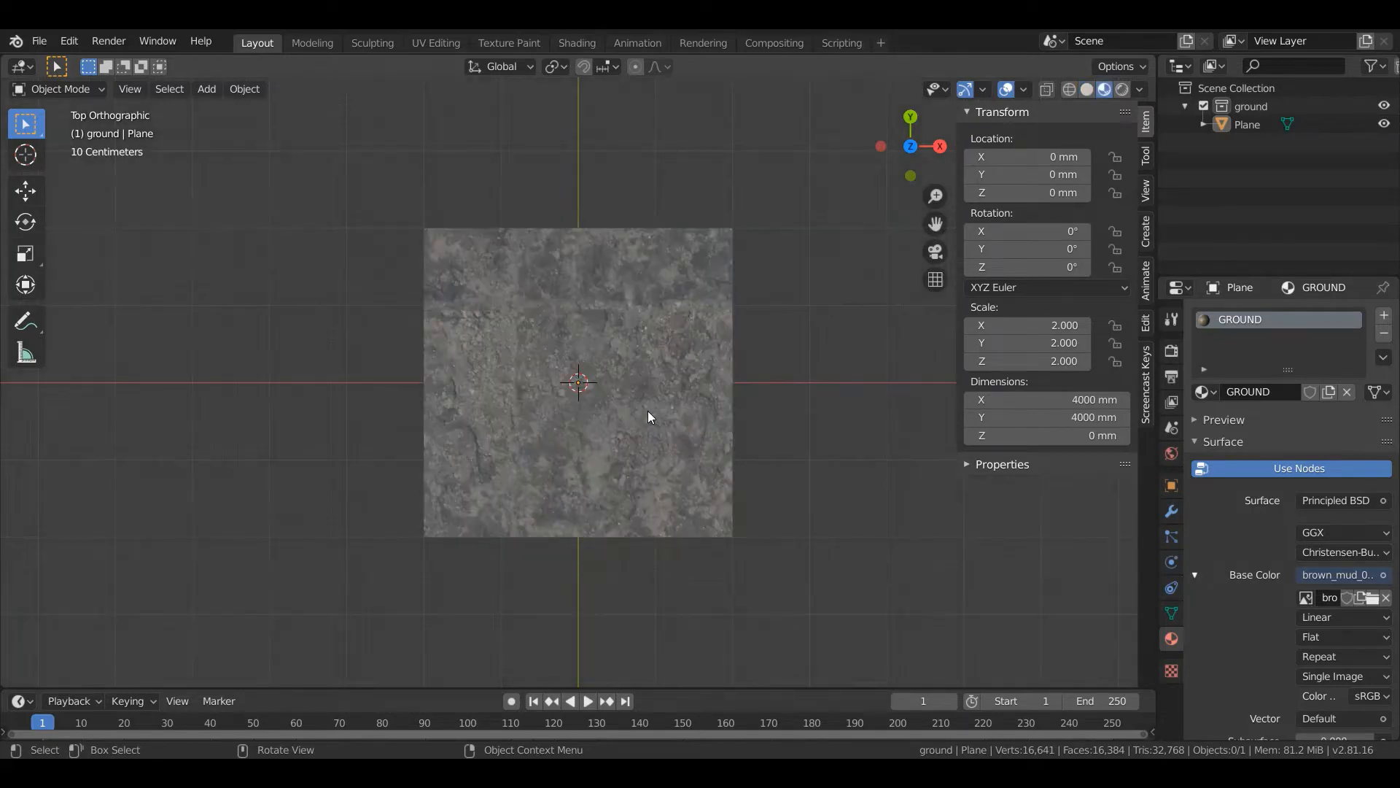
scroll(634, 350, up, 4)
scroll(567, 294, down, 2)
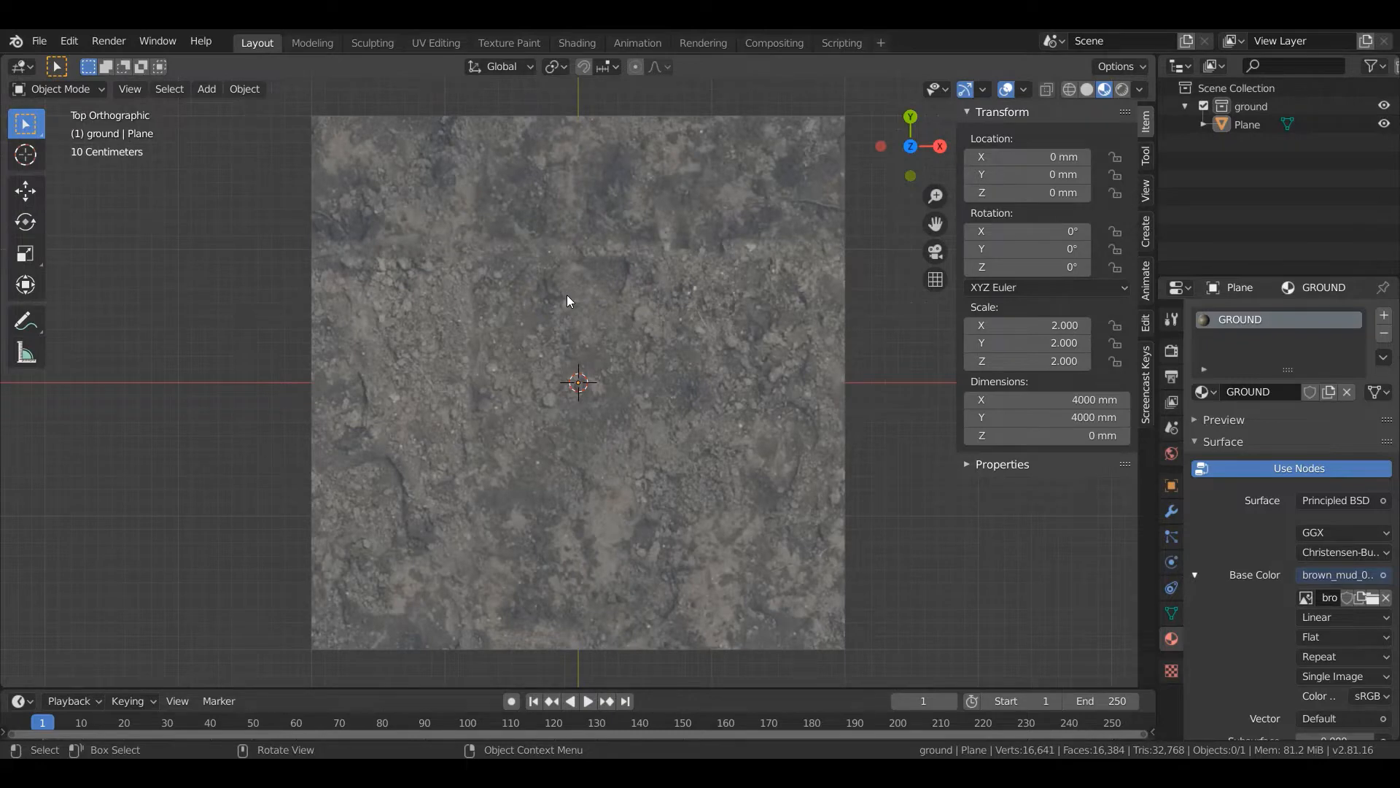
scroll(602, 356, down, 1)
scroll(602, 356, up, 2)
scroll(531, 322, down, 3)
In Edit Mode, UV-map the whole plane from the top view using Project From View.
key(Tab)
scroll(560, 311, up, 2)
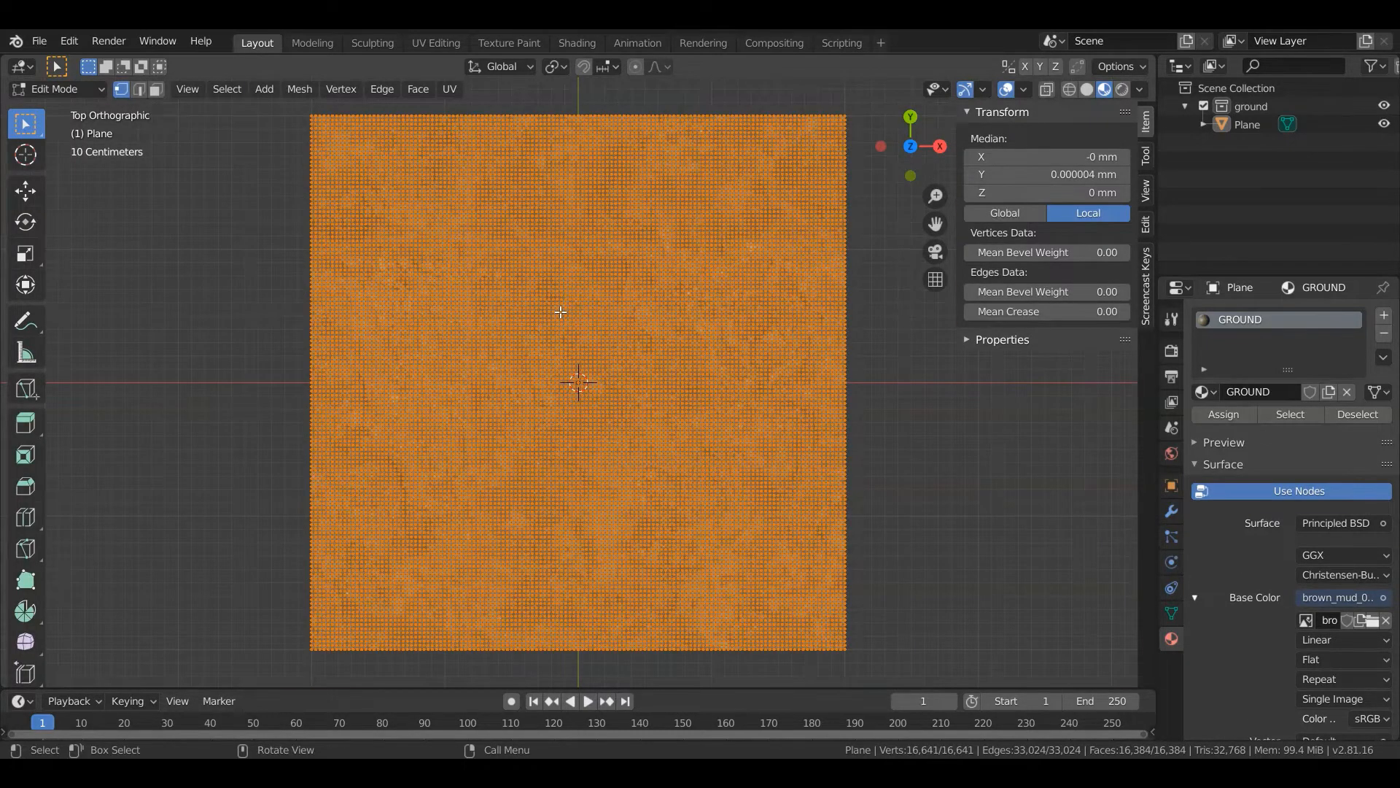
scroll(560, 312, up, 3)
scroll(582, 304, down, 6)
scroll(582, 304, up, 7)
scroll(582, 303, down, 4)
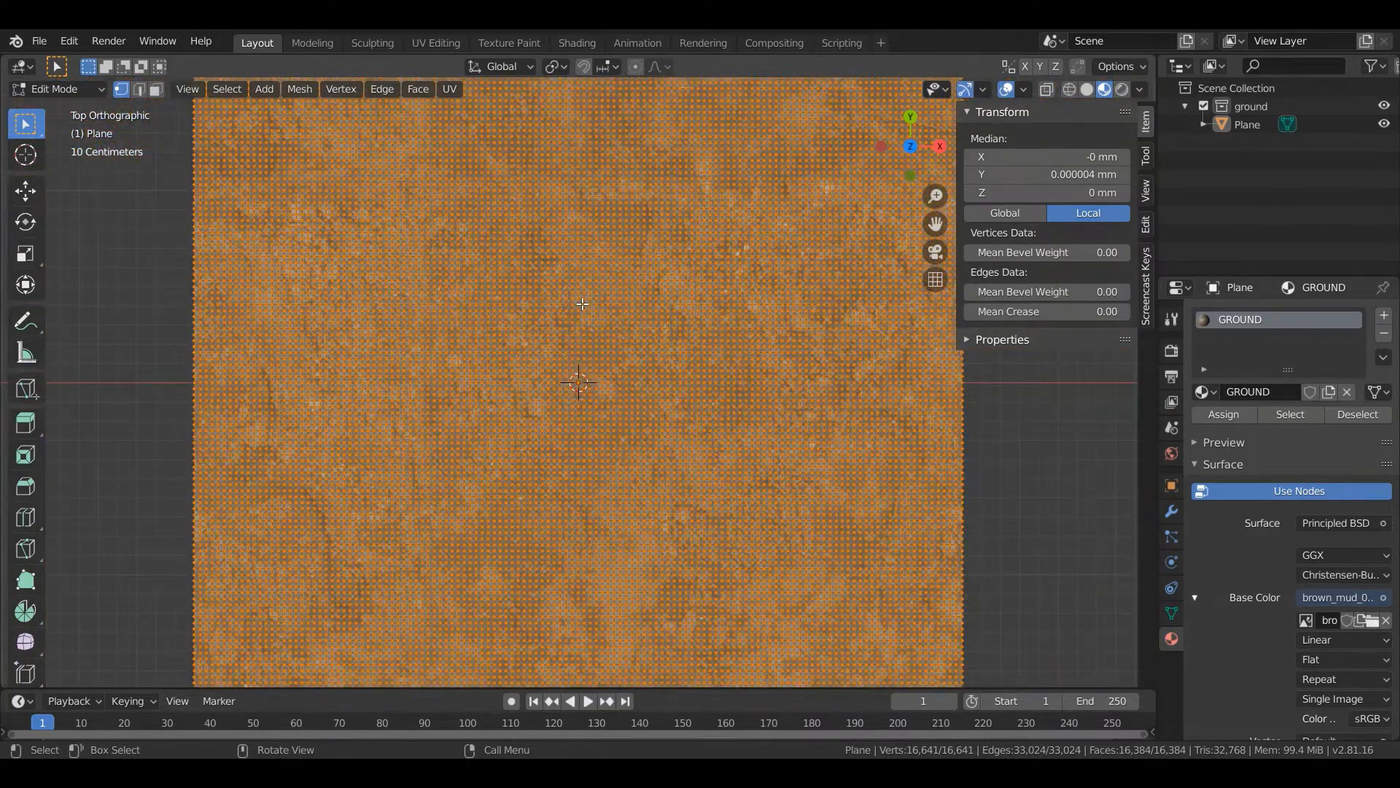
key(u)
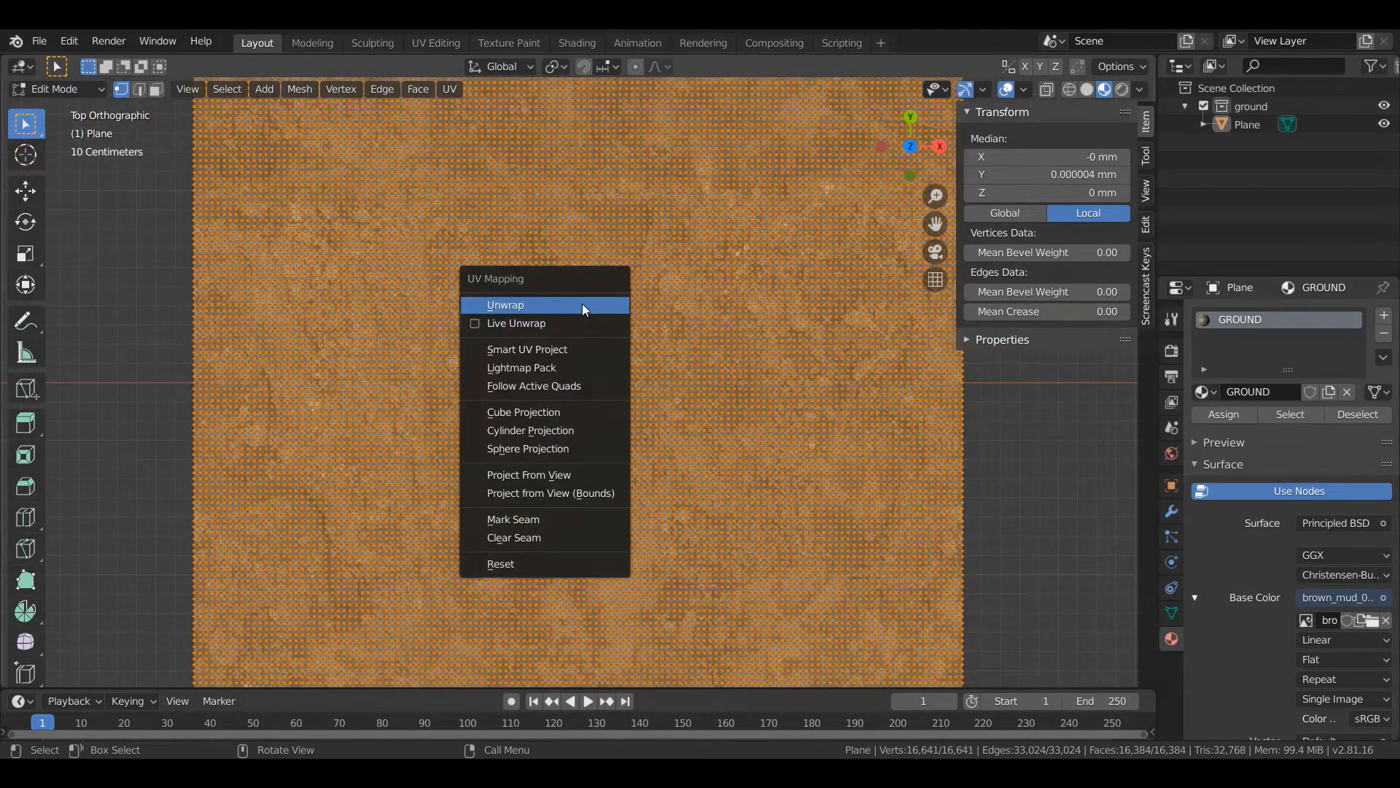
click(574, 467)
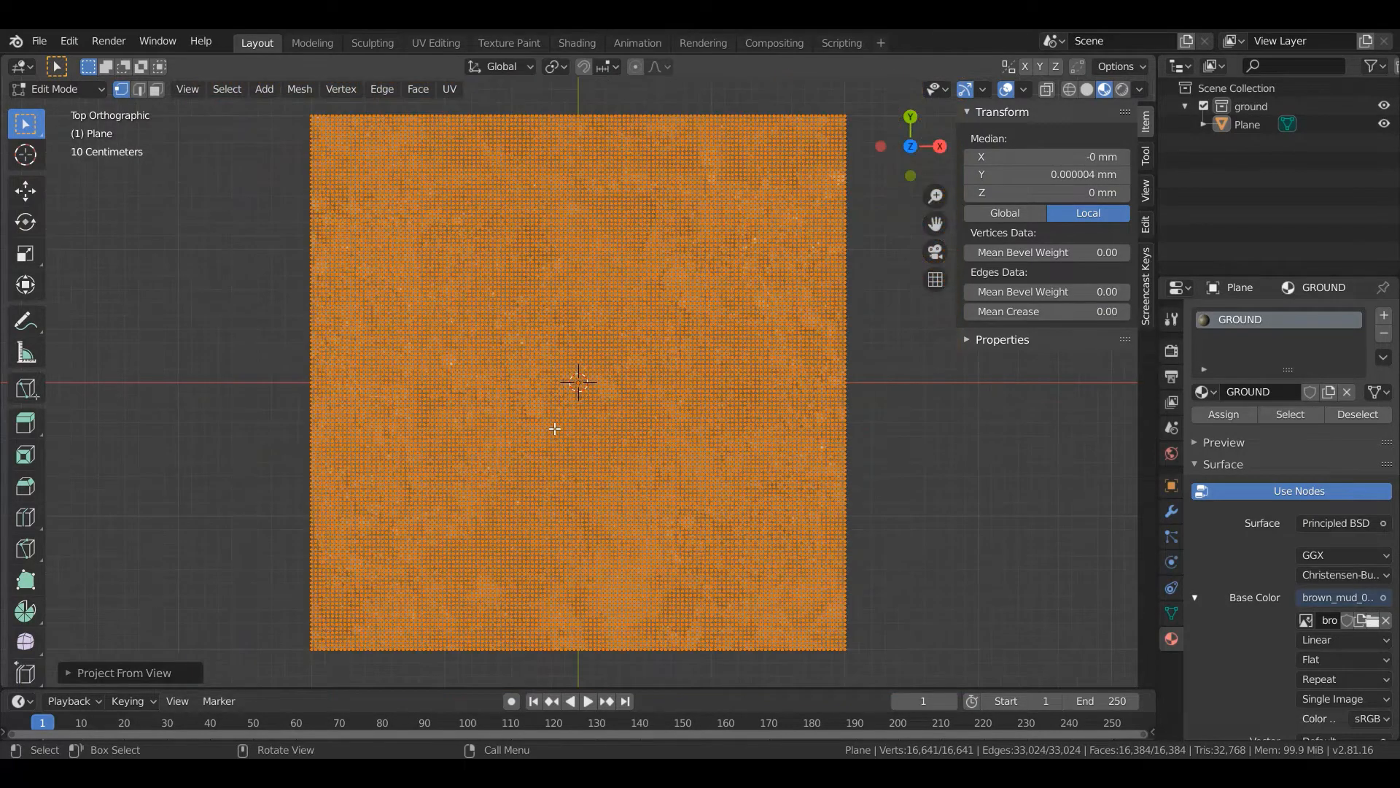
scroll(553, 401, up, 1)
scroll(553, 401, down, 1)
In the UV Editing workspace, scale all of the plane's UVs up about 1.8 times, slightly past the image's borders, and return to Object Mode.
click(440, 43)
key(Home)
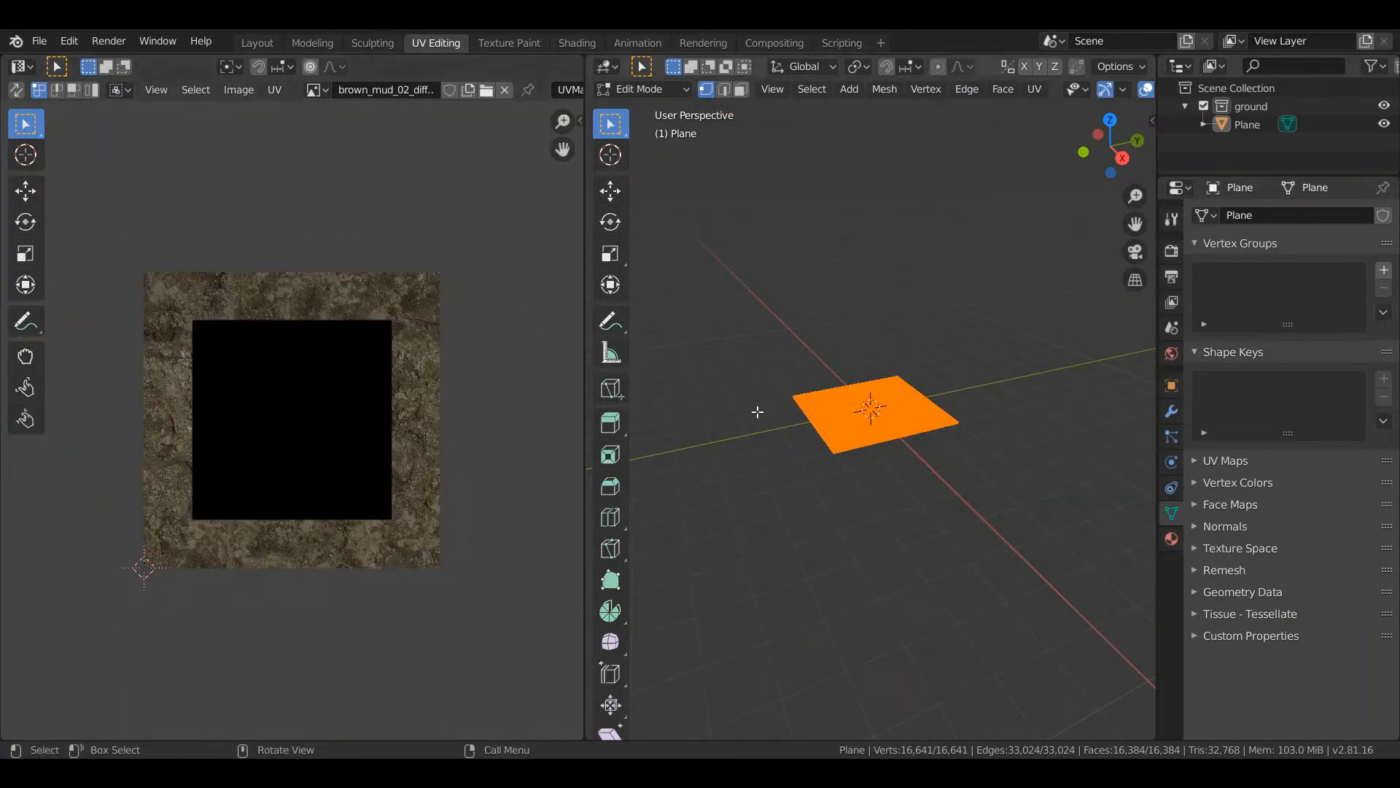
key(KP_7)
key(Home)
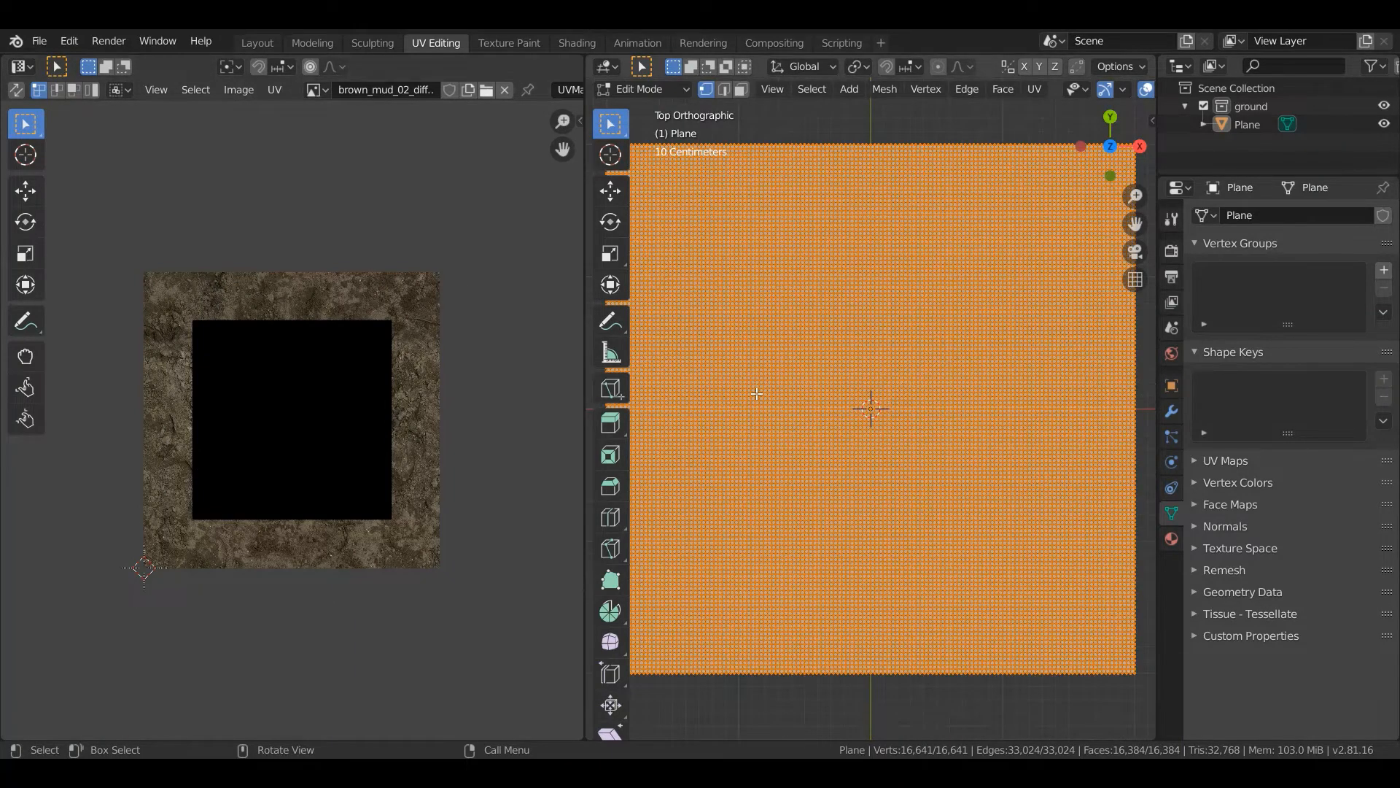
scroll(756, 394, down, 1)
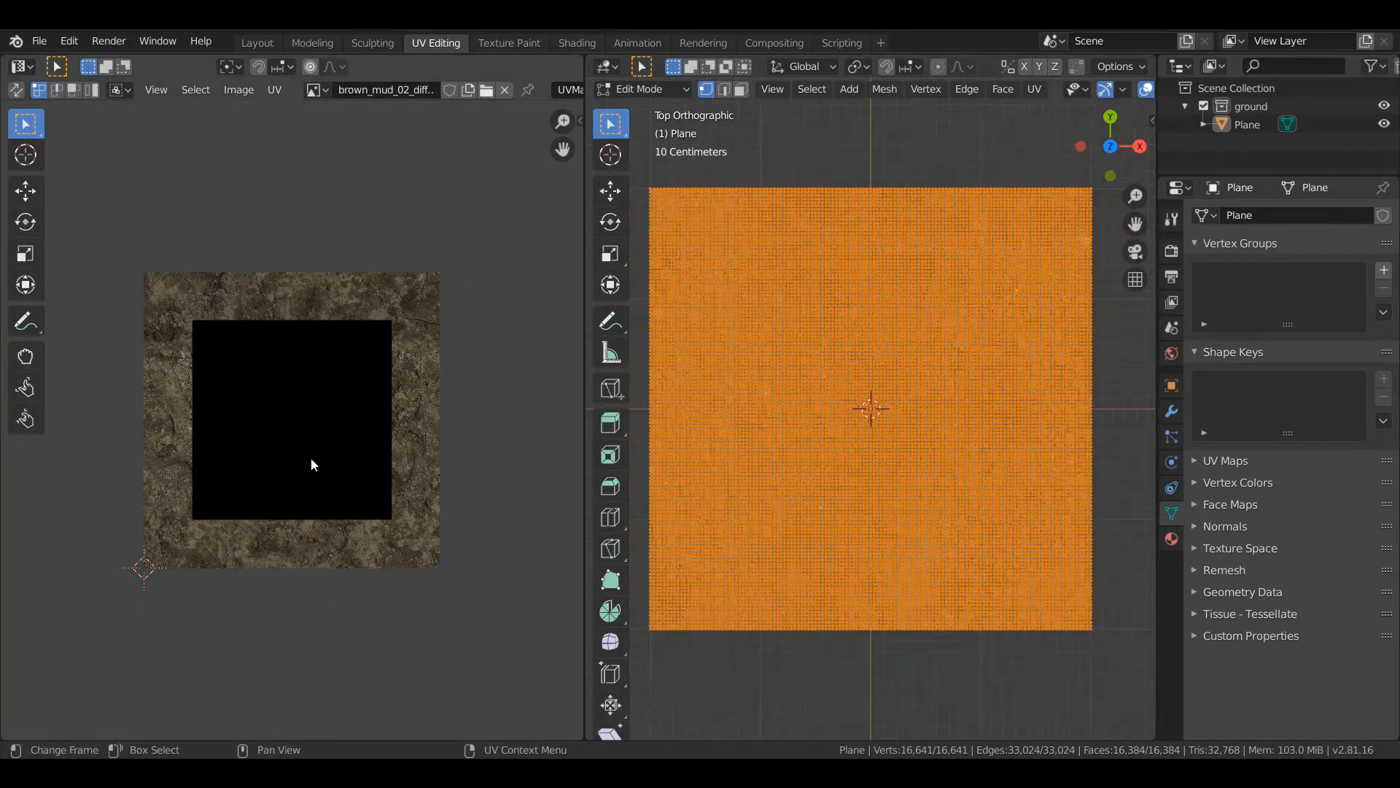
key(a)
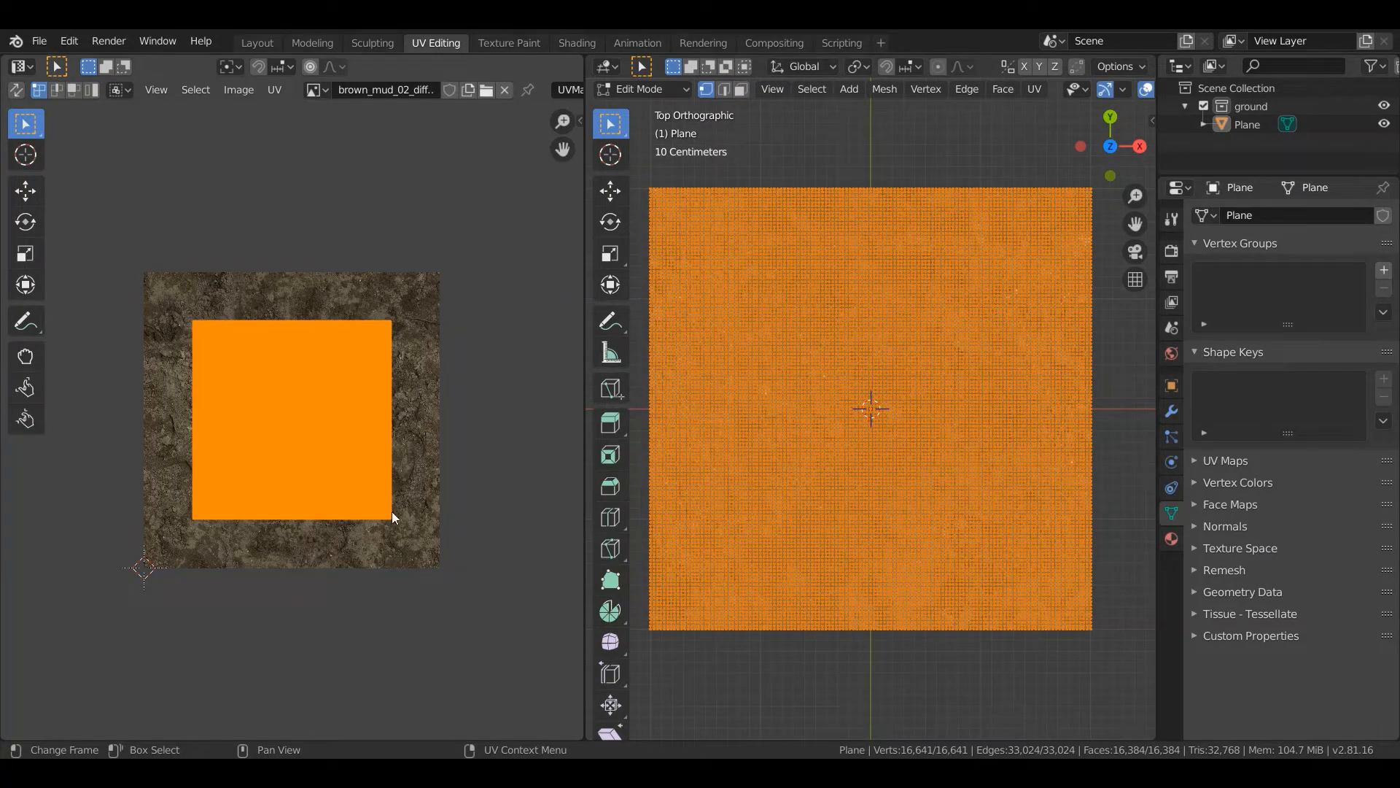
key(s)
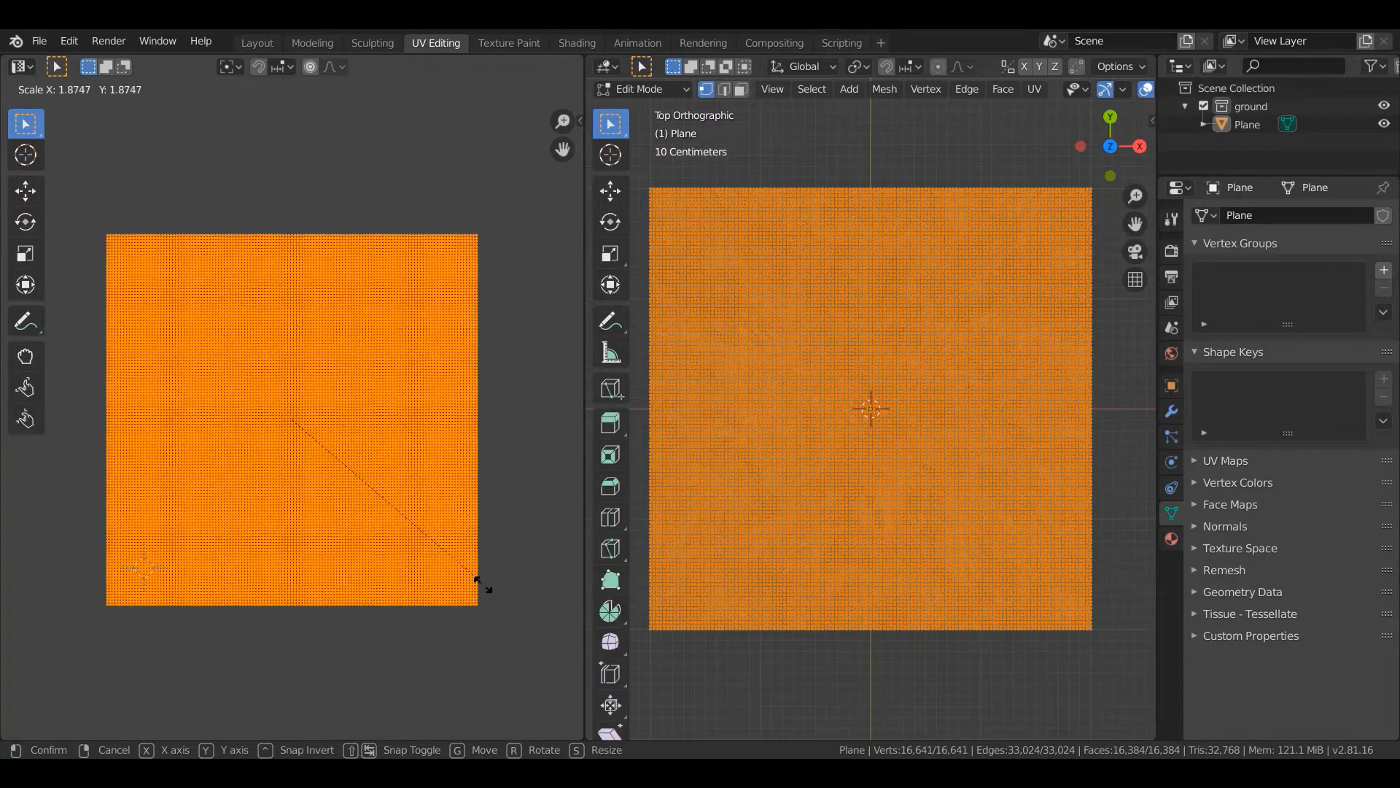
click(466, 574)
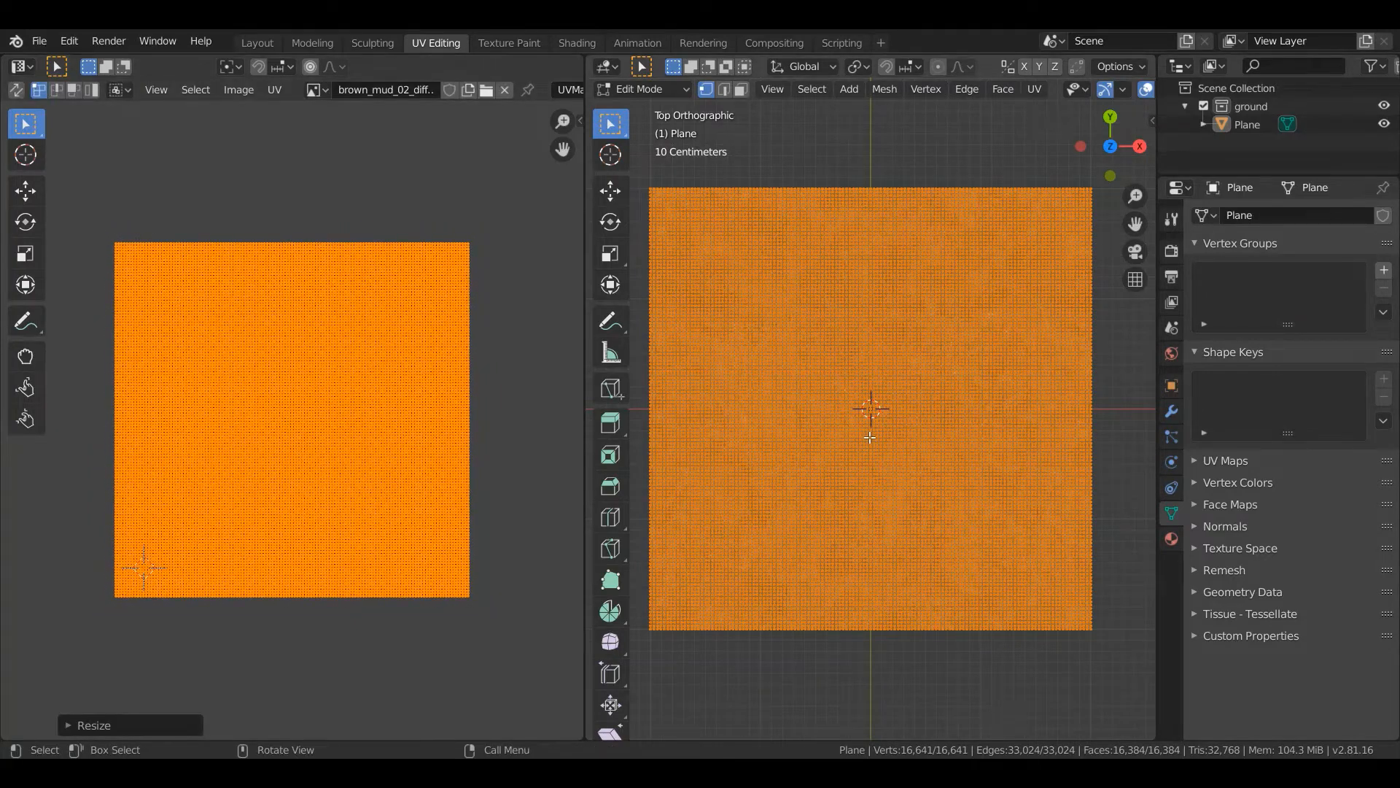
key(Tab)
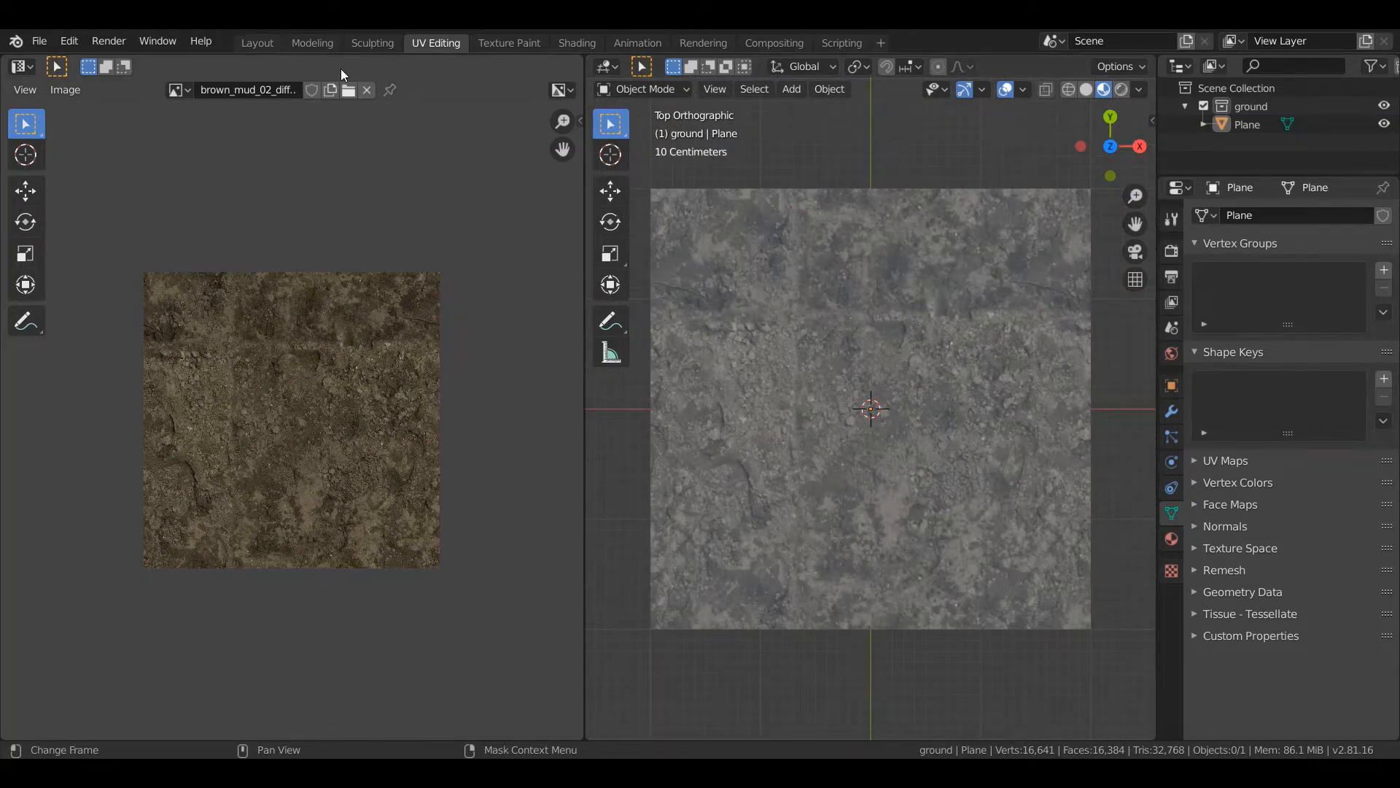
Check the textured plane in the Layout workspace, then set GROUND's Specular to 0.085 in the Shading workspace.
click(257, 43)
middle_drag(828, 443, 614, 436)
scroll(560, 339, up, 5)
scroll(602, 431, up, 3)
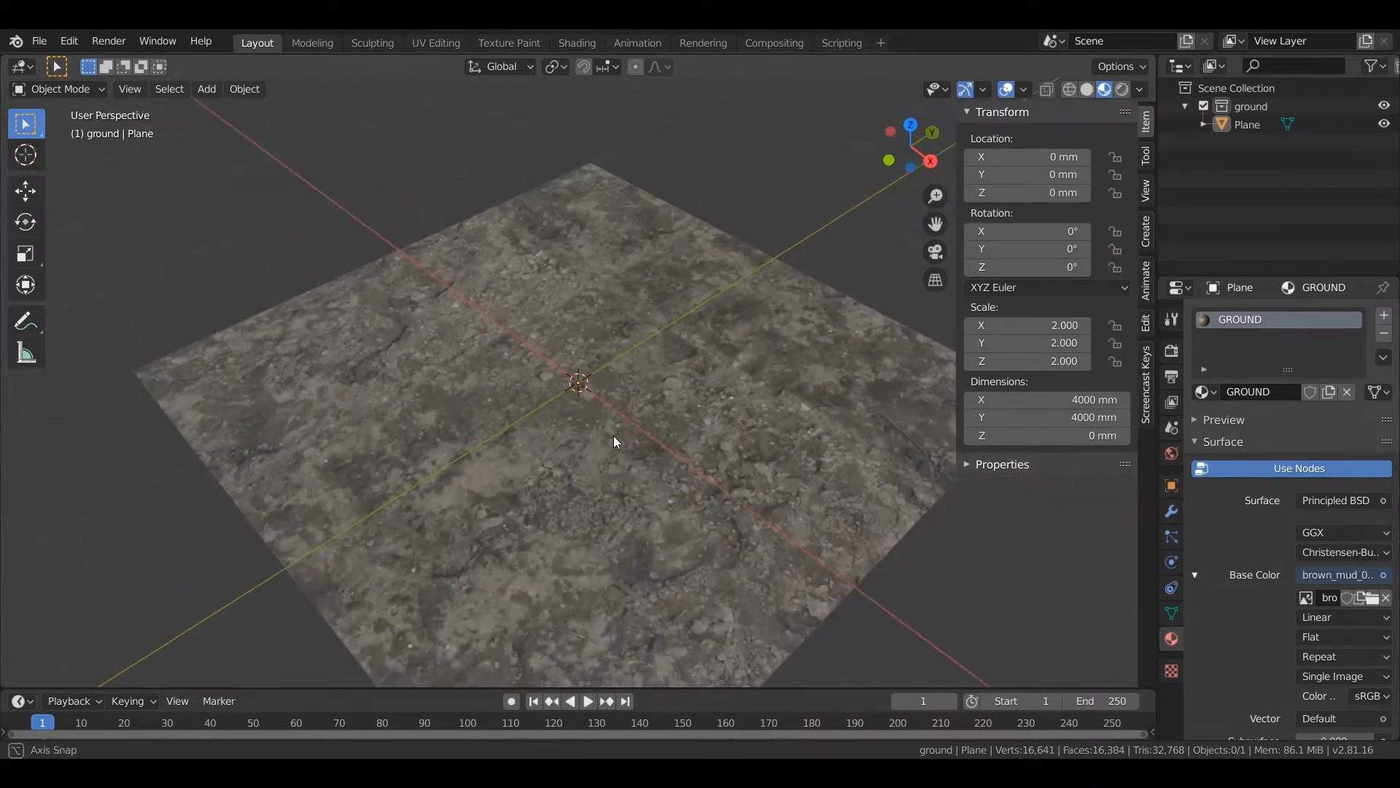
scroll(614, 435, down, 1)
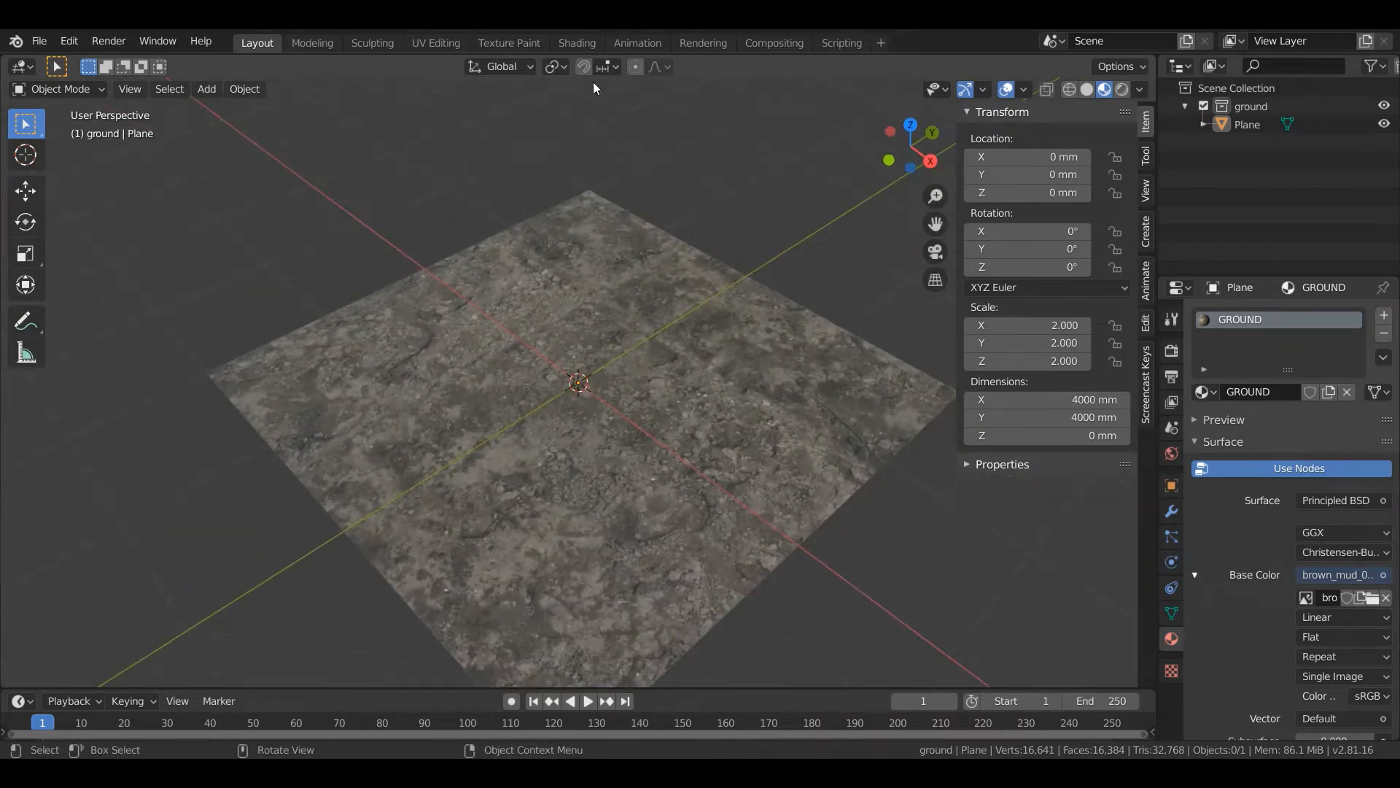
click(577, 42)
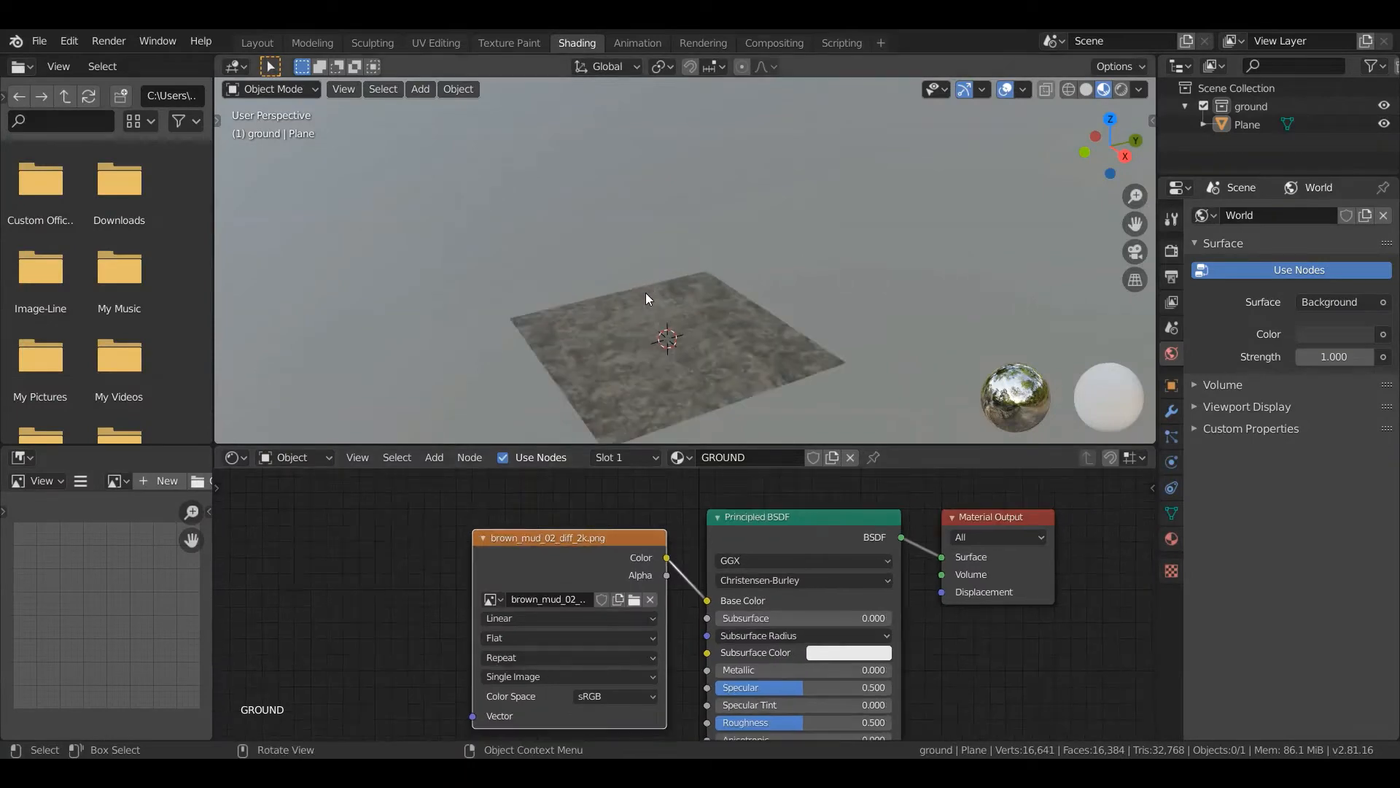
key(KP_7)
scroll(716, 319, up, 6)
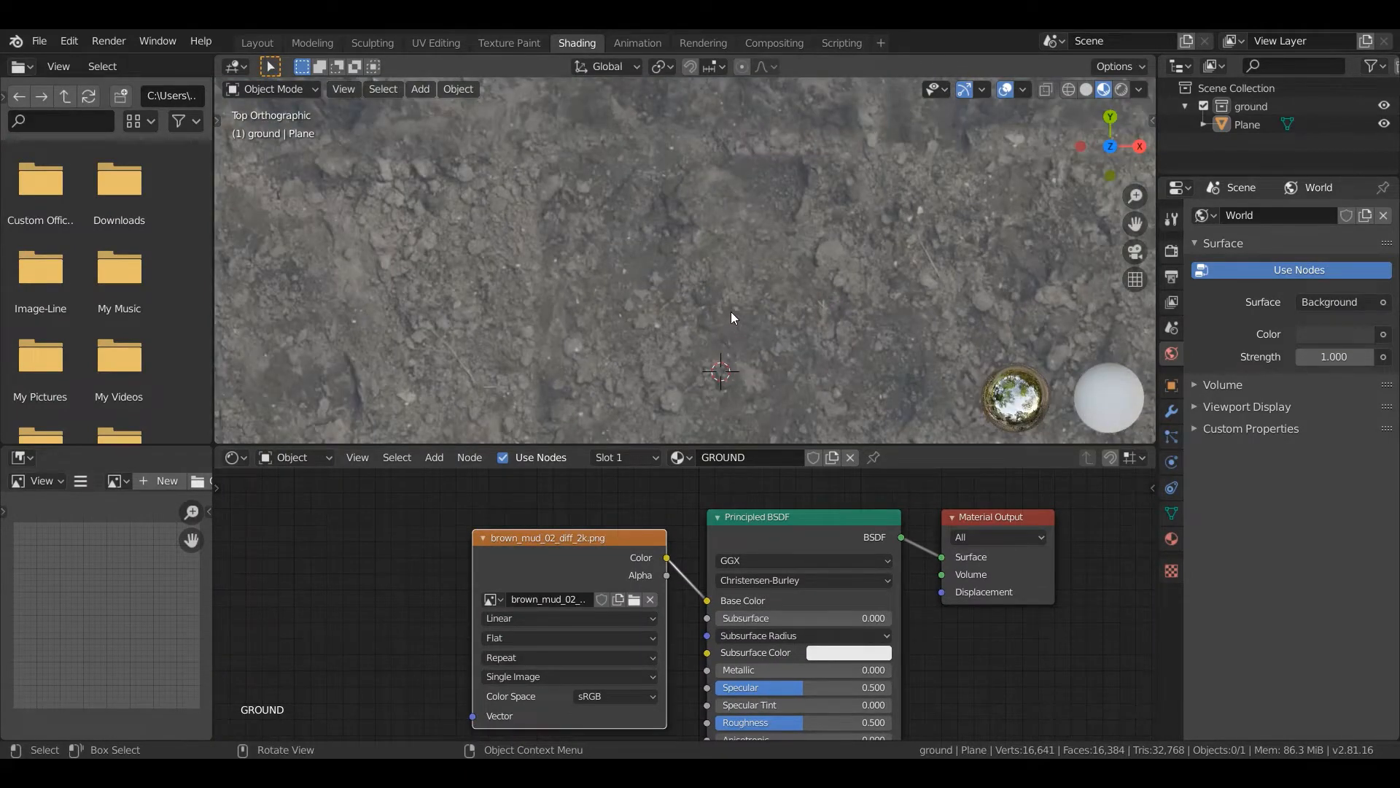
scroll(731, 312, down, 6)
middle_drag(668, 239, 741, 213)
scroll(811, 676, up, 2)
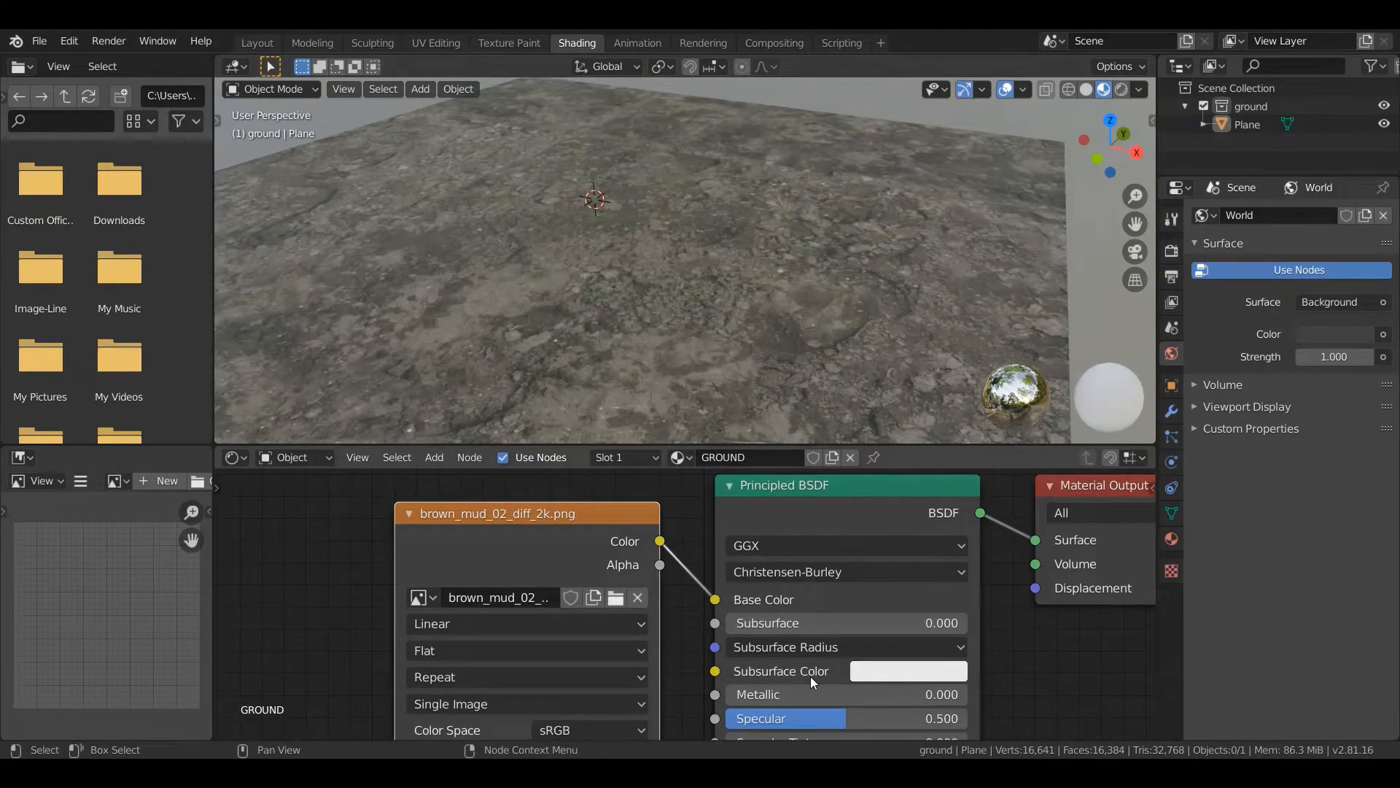
drag(846, 719, 745, 718)
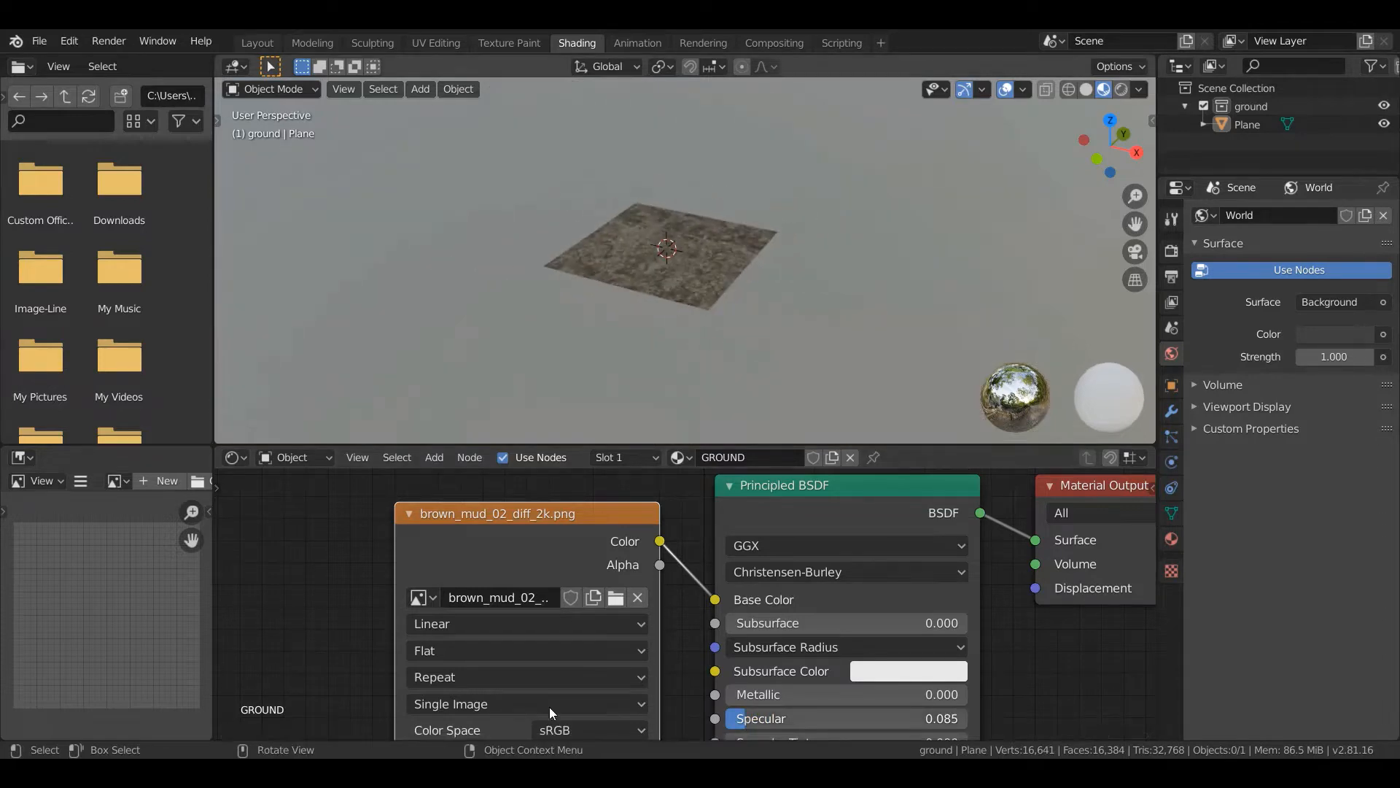
Move the brown_mud_02_diff_2k.png node farther from the Principled BSDF and place a duplicate of it directly below.
scroll(550, 706, down, 2)
scroll(566, 559, down, 2)
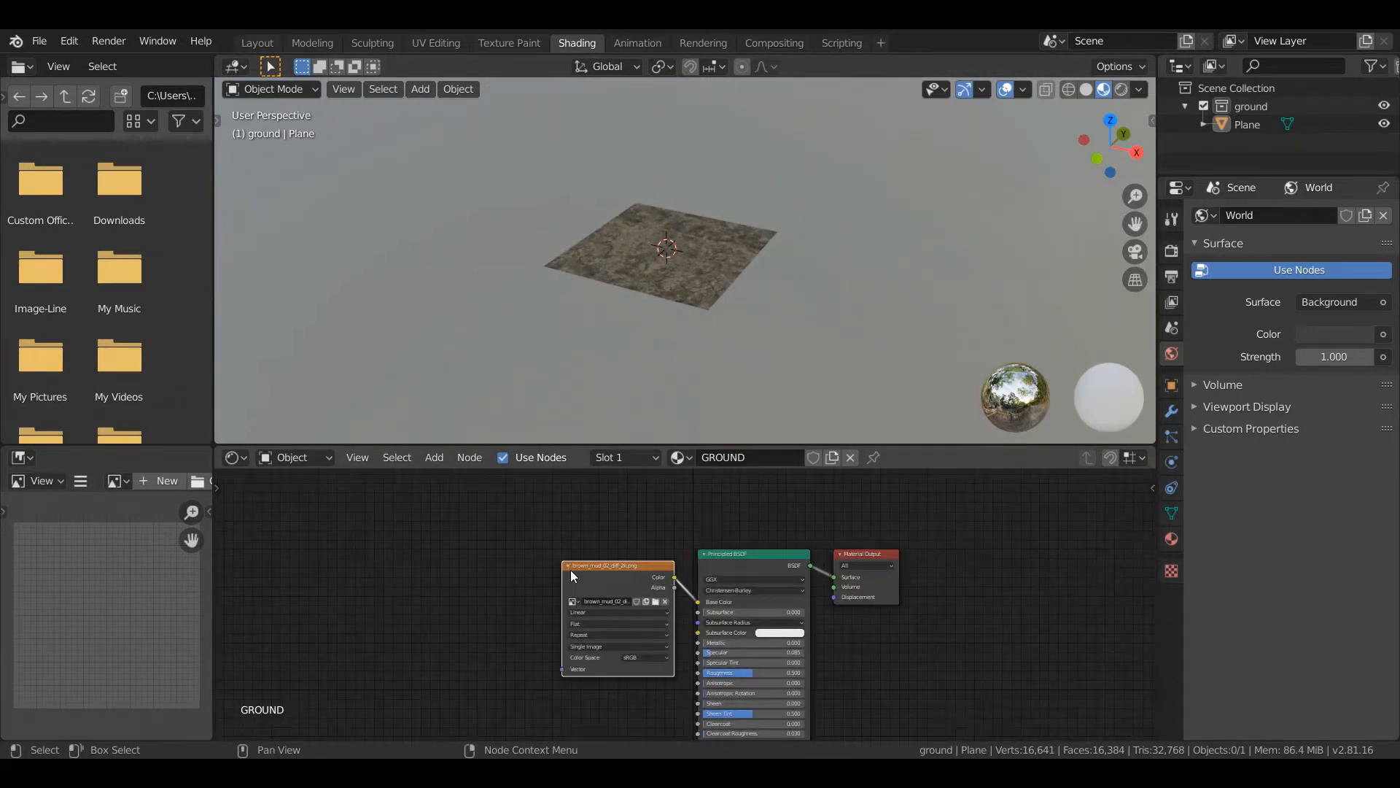
drag(571, 571, 350, 532)
scroll(491, 664, down, 2)
middle_drag(490, 664, 524, 643)
key(shift+d)
click(523, 482)
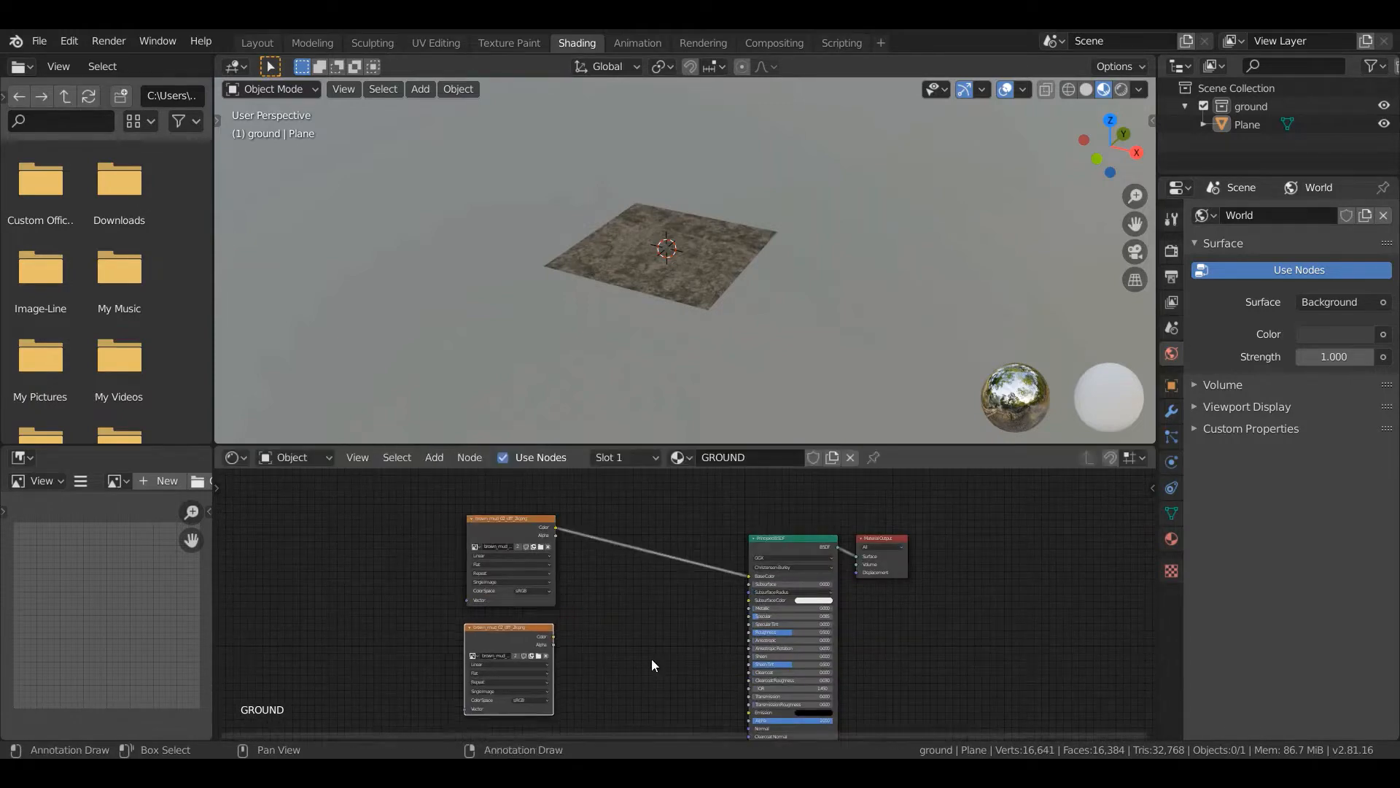
Duplicate the second brown_mud_02_diff_2k.png image node and place the copy directly below it.
scroll(652, 660, down, 1)
middle_drag(638, 604, 633, 483)
scroll(616, 554, up, 2)
key(shift+d)
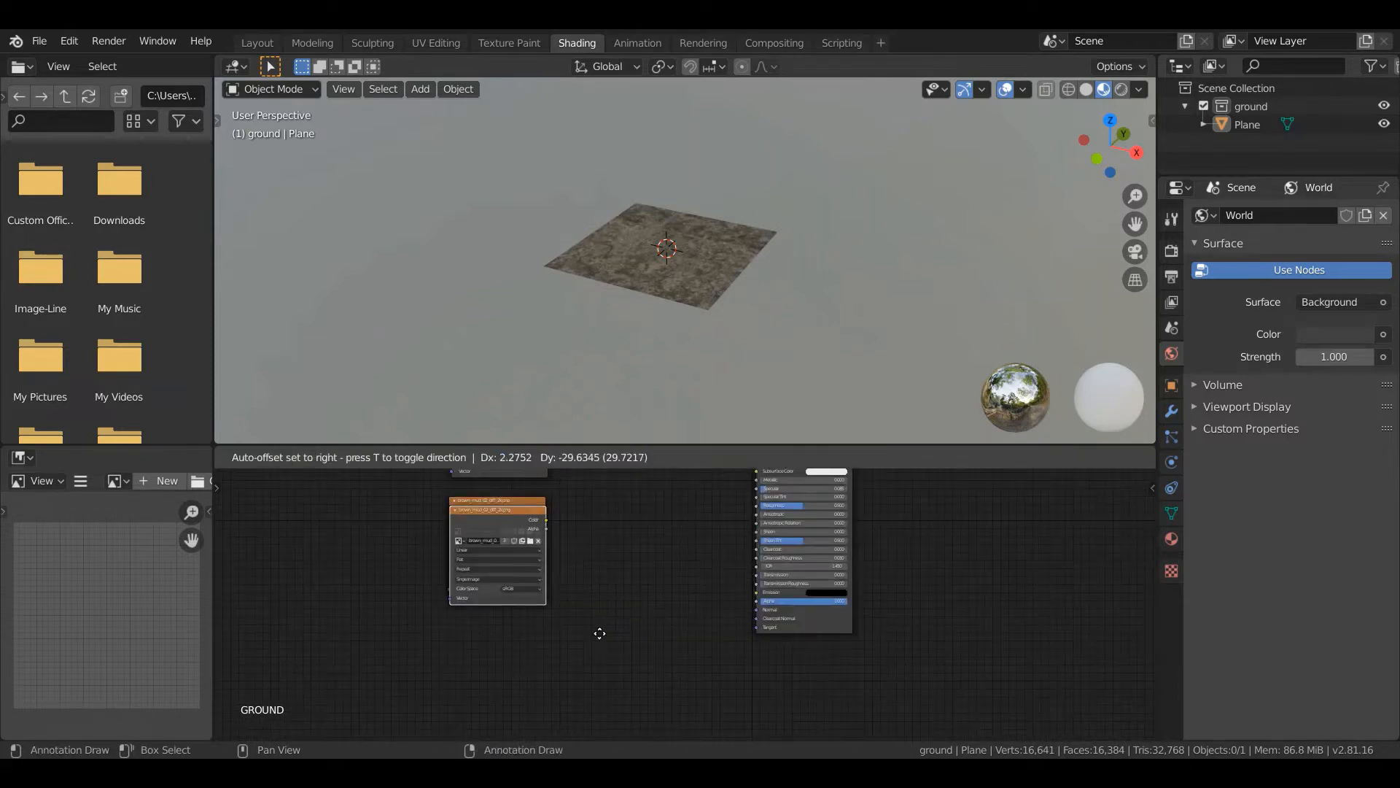
click(584, 691)
Replace the middle image node's texture with brown_mud_02_rough_2k.png from the ground textures folder.
middle_drag(585, 549, 735, 585)
scroll(735, 585, up, 3)
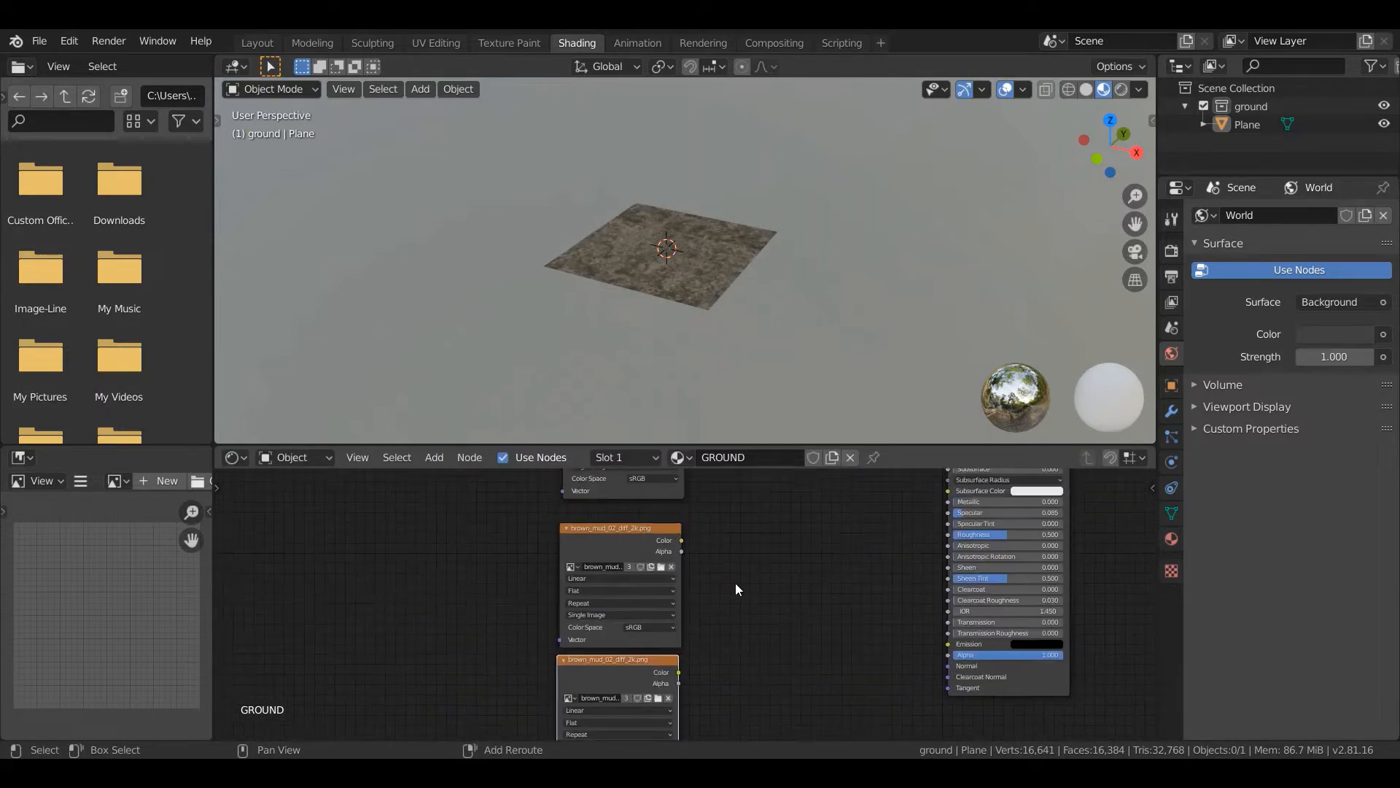
scroll(735, 585, up, 8)
middle_drag(645, 574, 695, 589)
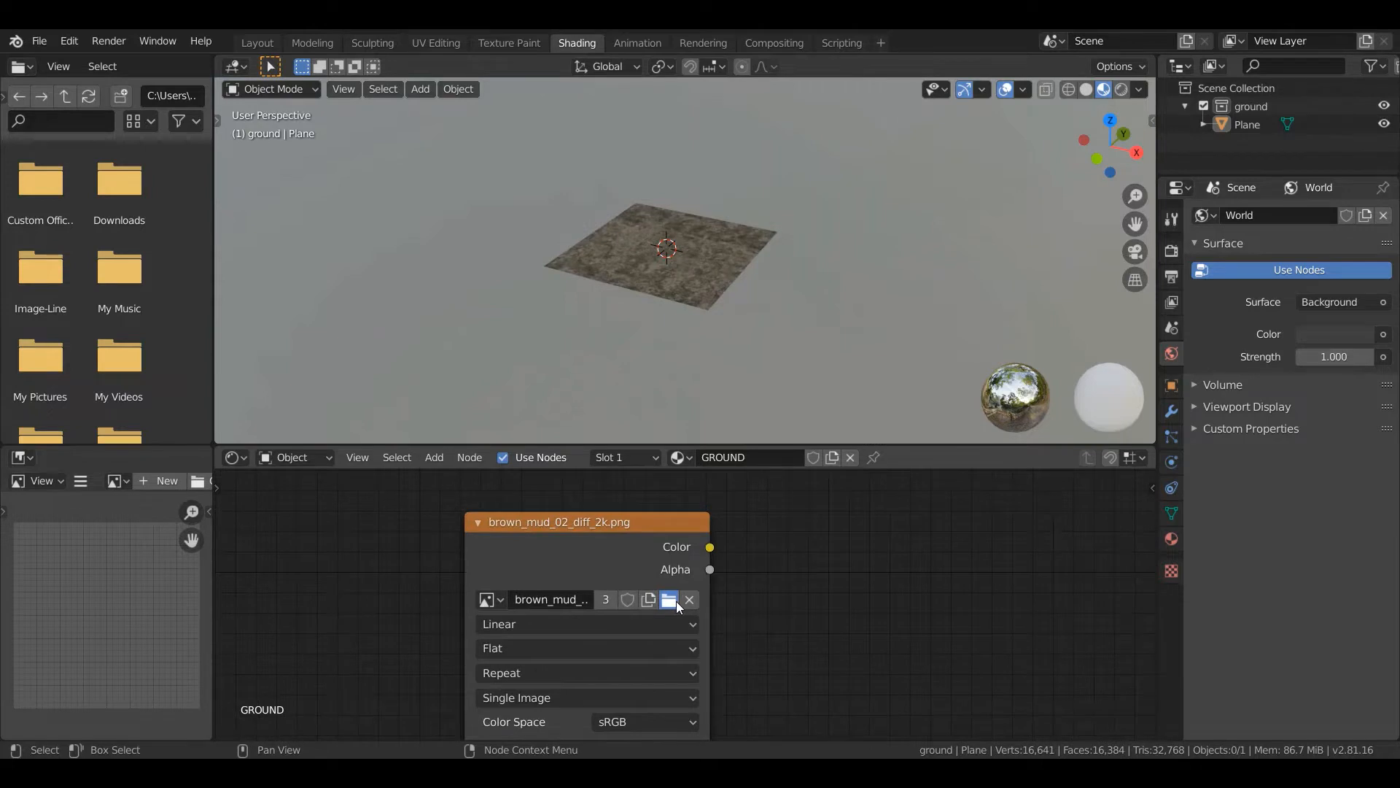
click(676, 601)
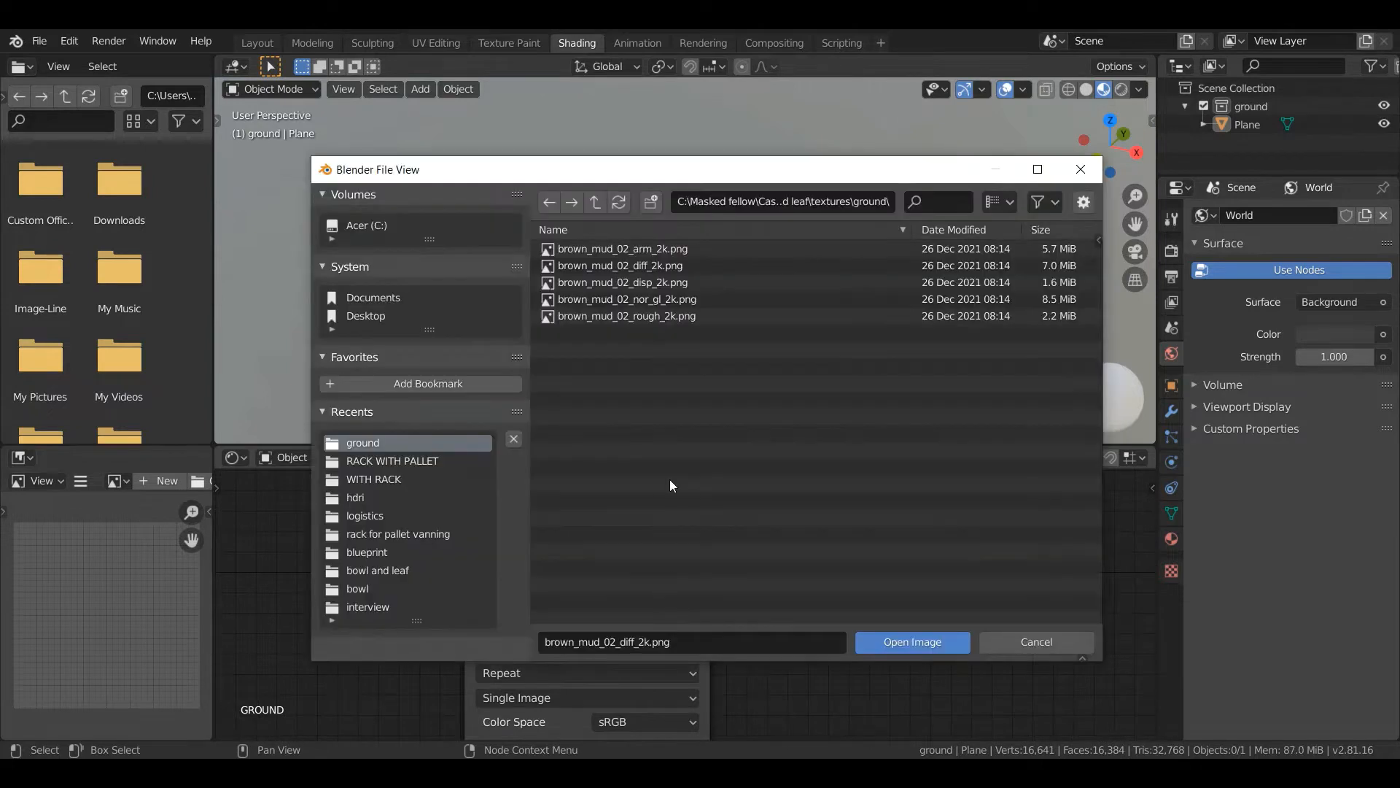
click(661, 316)
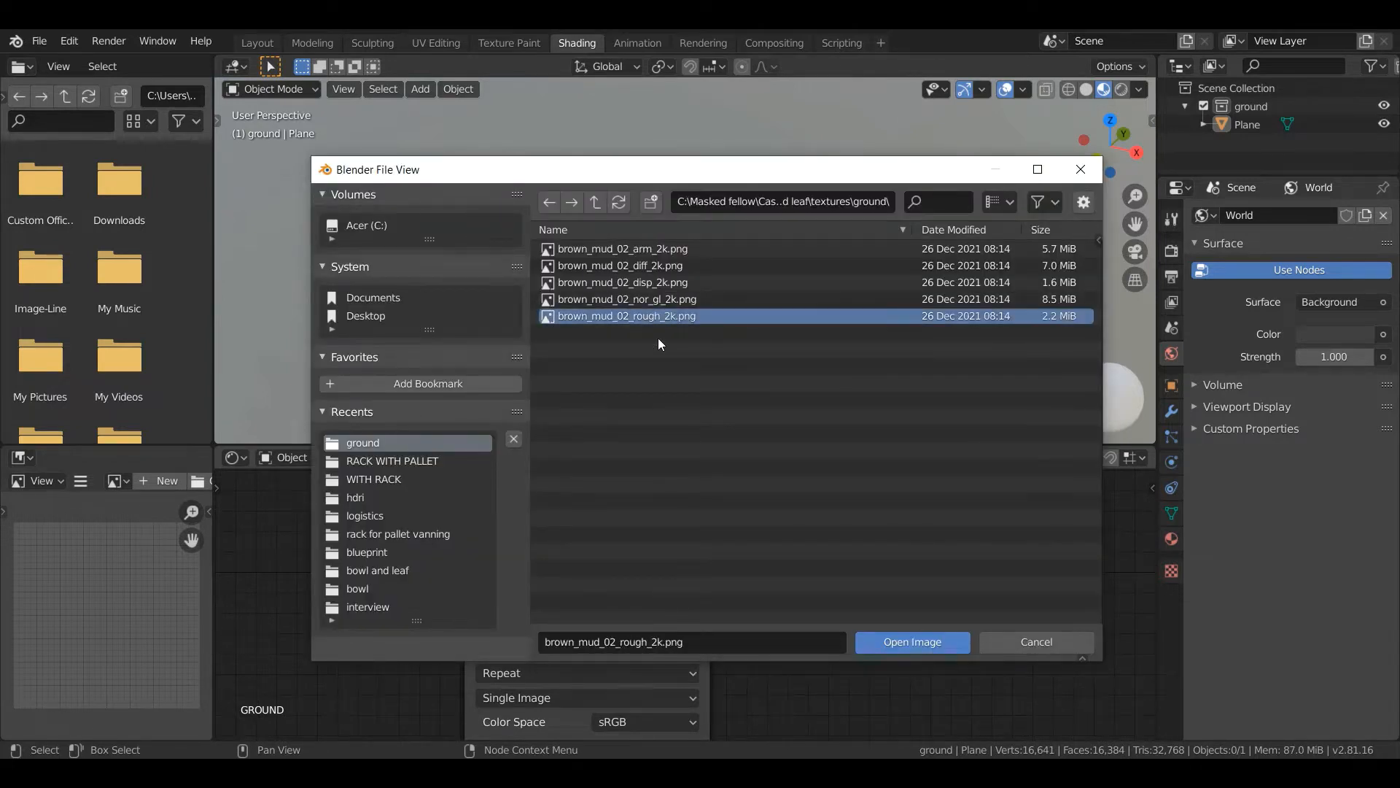
click(912, 641)
Set the brown_mud_02_rough_2k.png node's color space to Non-Color.
scroll(773, 725, down, 5)
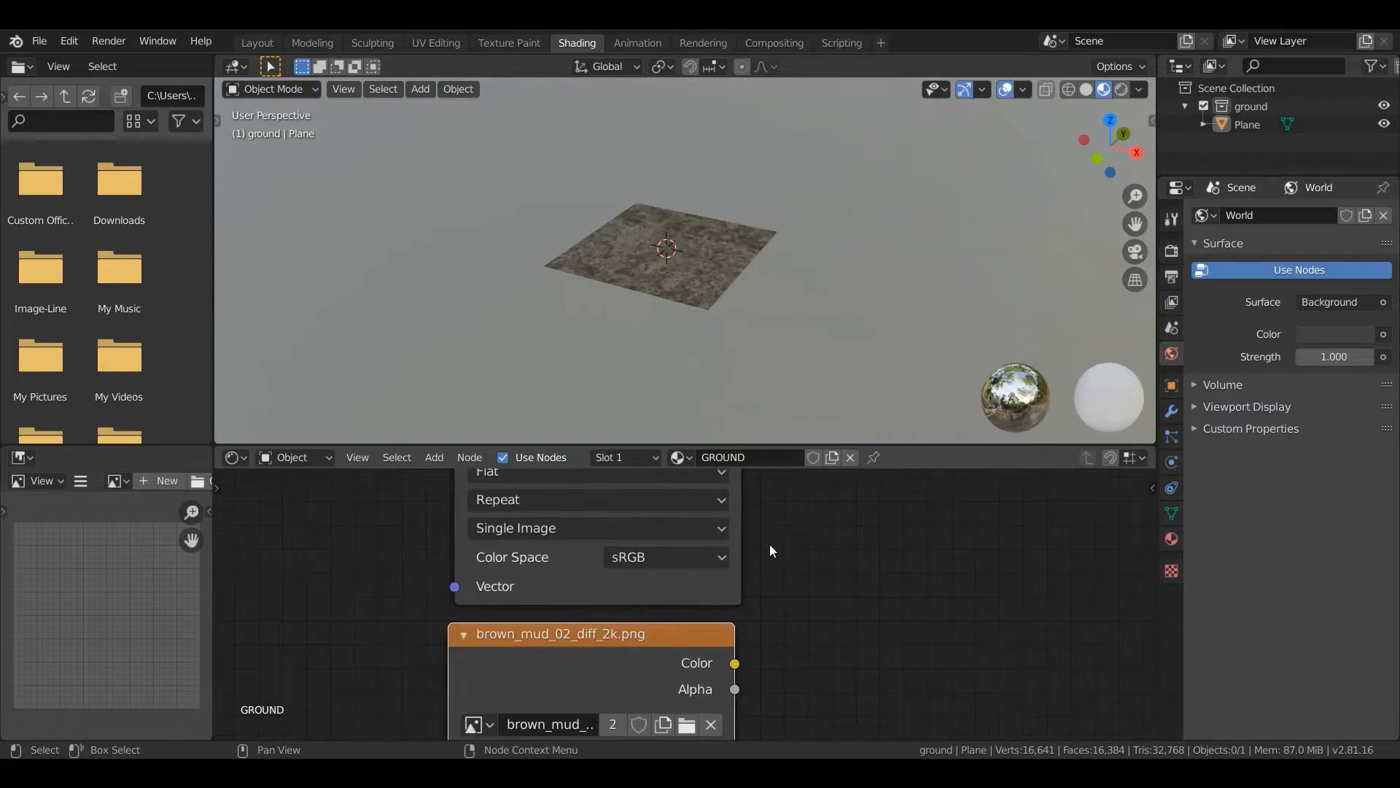
scroll(819, 549, up, 2)
scroll(820, 549, up, 2)
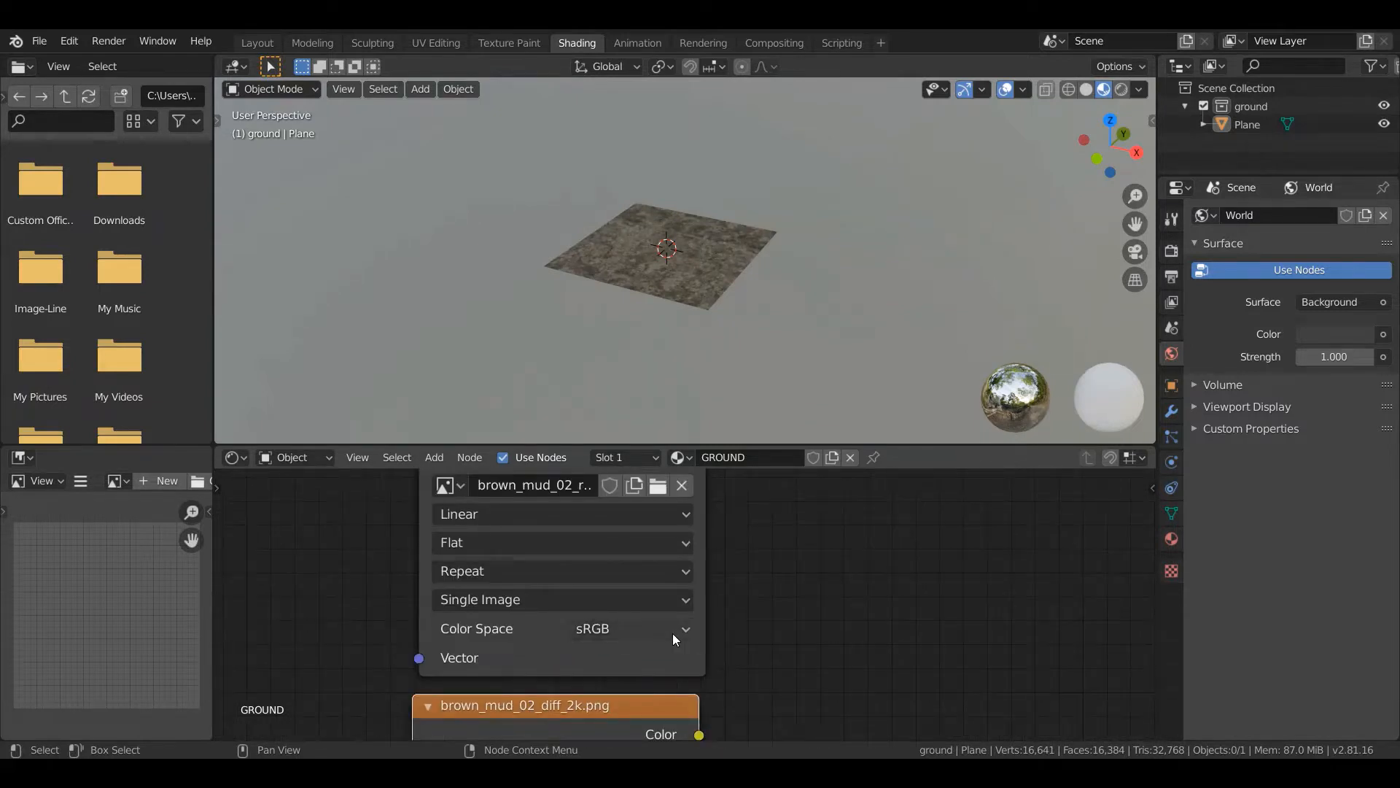
click(673, 633)
click(645, 523)
Connect the rough texture's Color output to the Principled BSDF's Roughness and inspect the plane up close.
scroll(764, 582, down, 3)
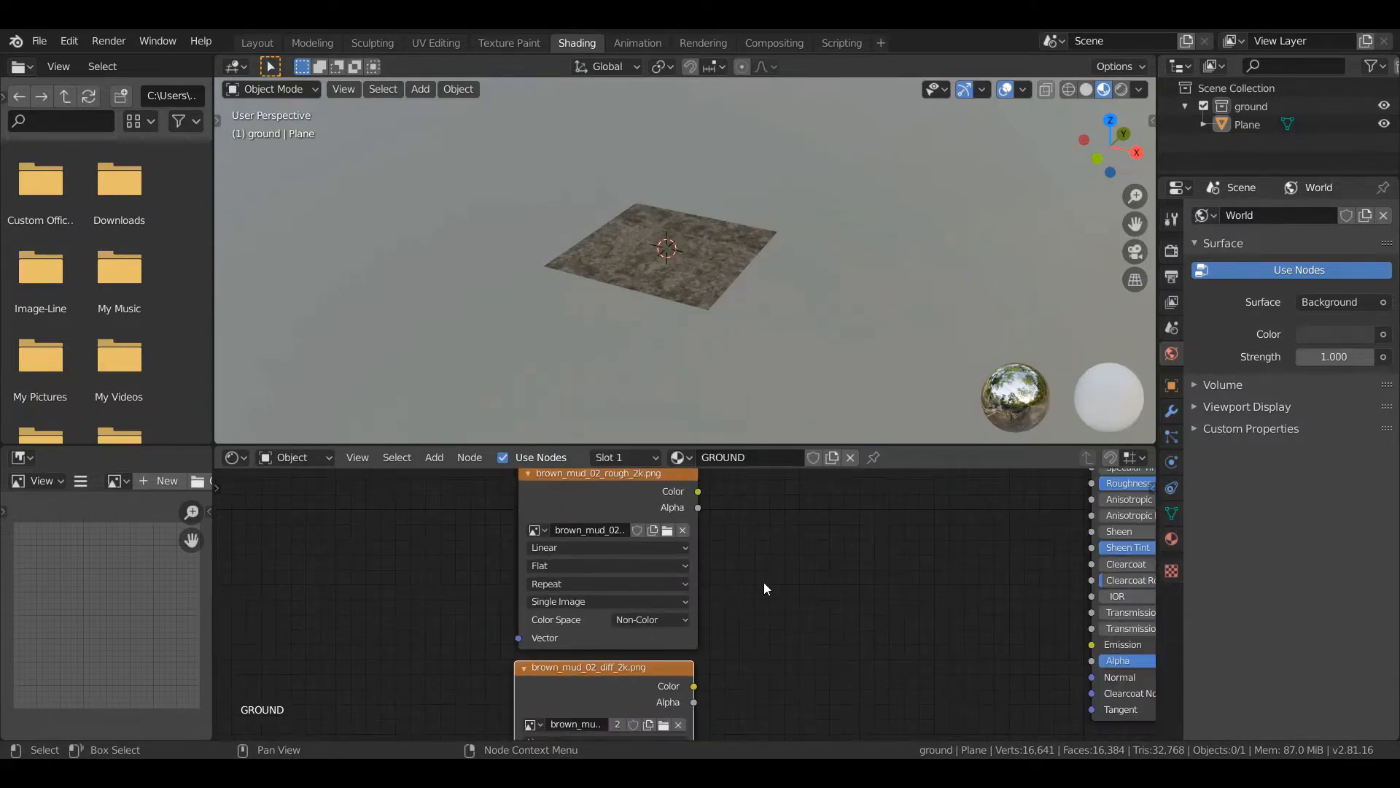
scroll(764, 582, down, 2)
scroll(692, 623, up, 1)
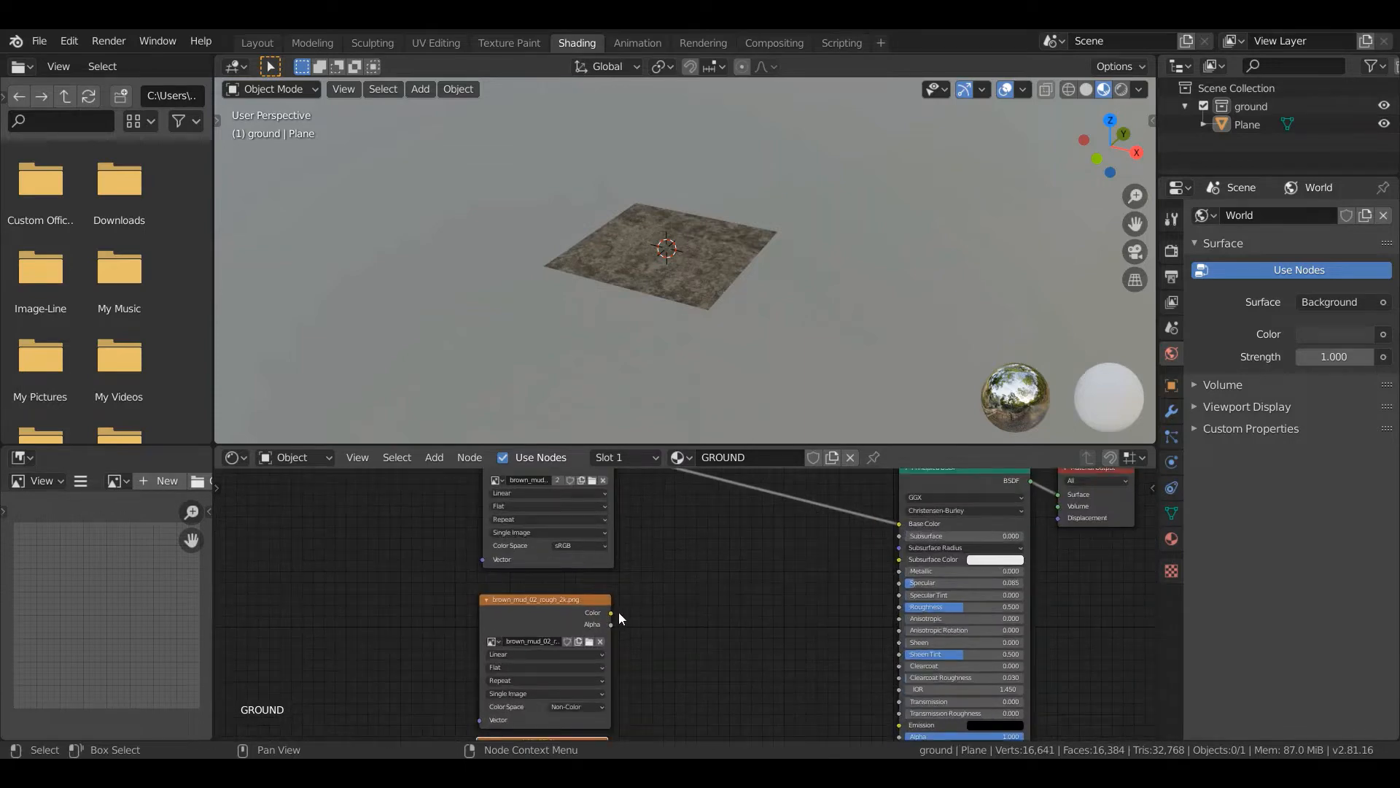
drag(612, 613, 900, 606)
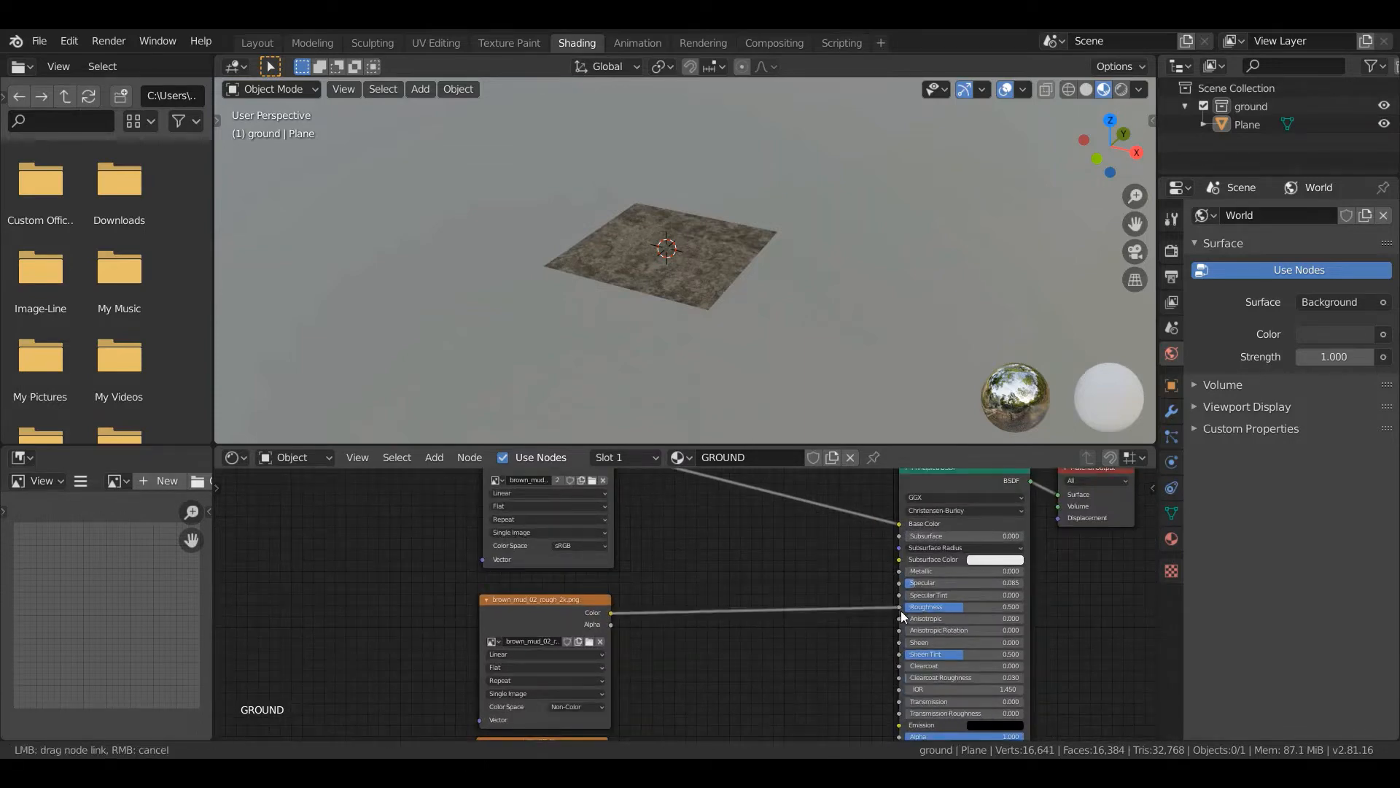
scroll(900, 611, up, 1)
scroll(762, 382, up, 5)
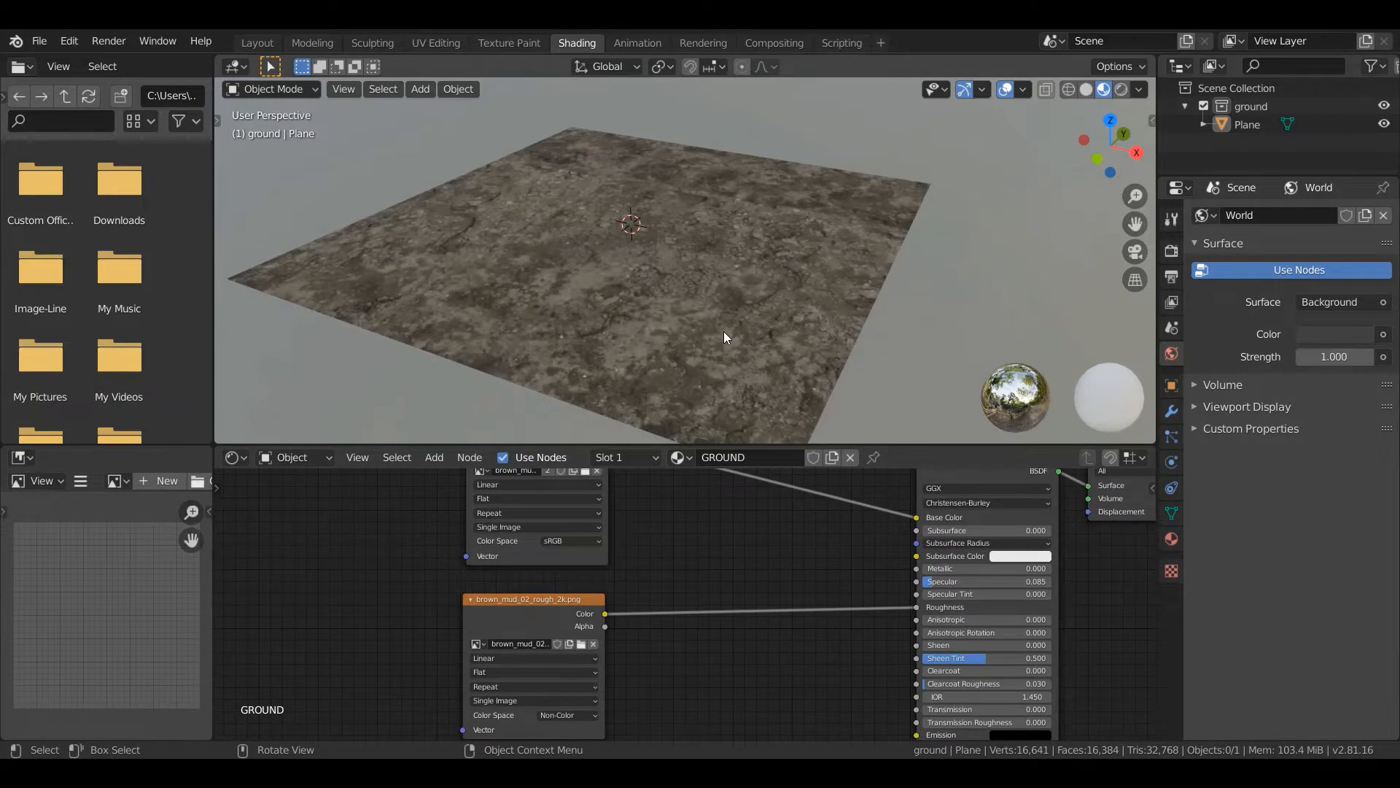
middle_drag(724, 331, 687, 301)
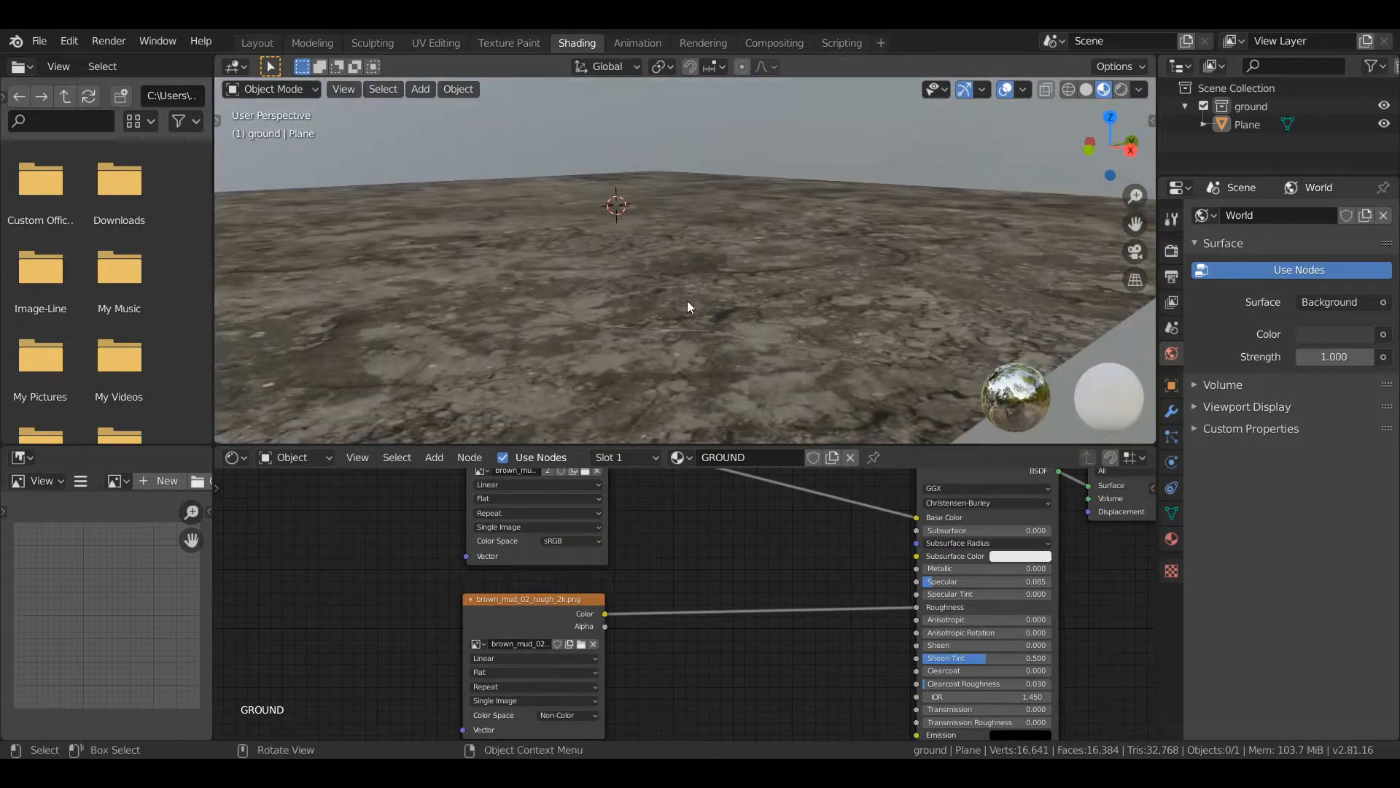
Add a Normal Map node and link it between the lowest image node's Color output and the Principled BSDF's Normal input.
scroll(687, 301, down, 3)
scroll(645, 670, down, 1)
middle_drag(645, 670, 652, 537)
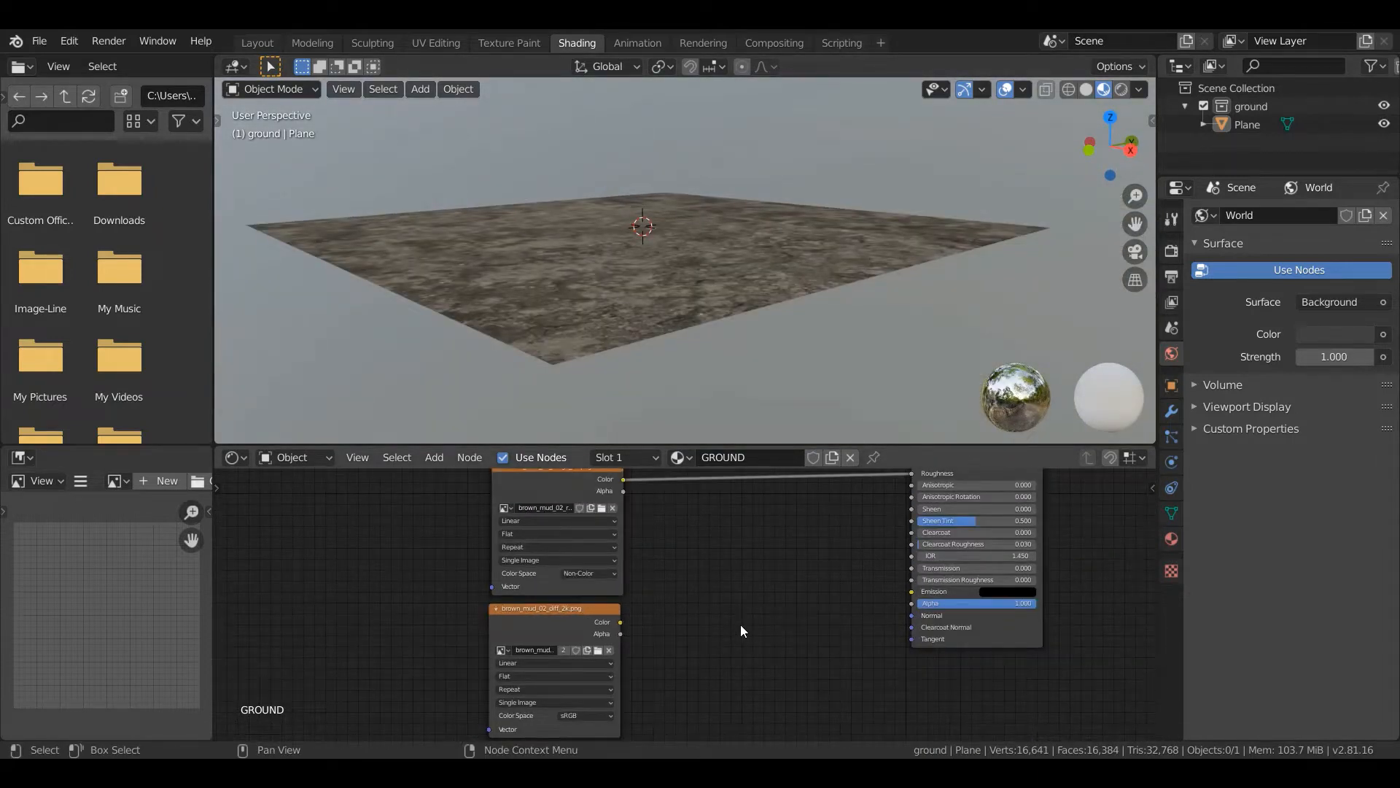
middle_drag(741, 624, 689, 598)
scroll(690, 598, up, 1)
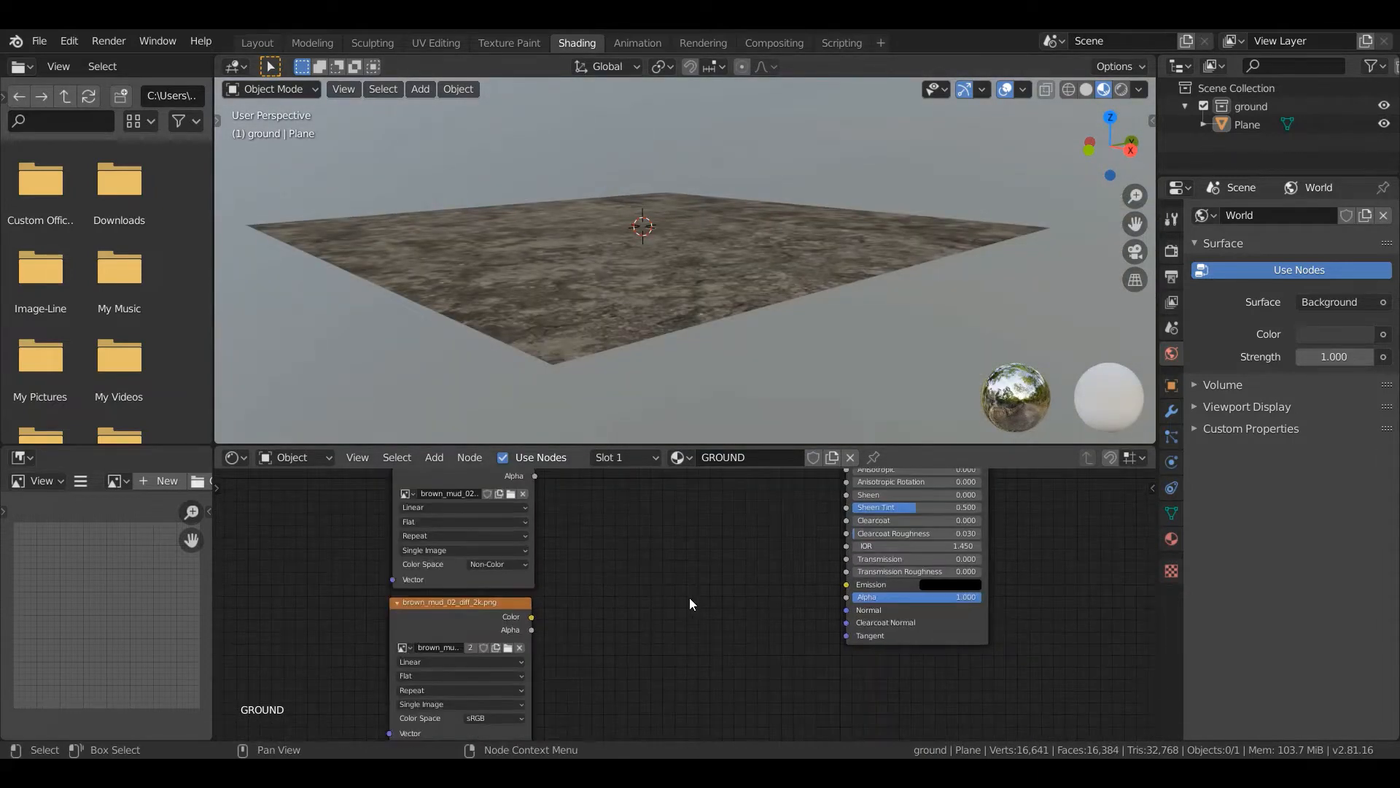
key(shift+a)
click(681, 534)
text(nor)
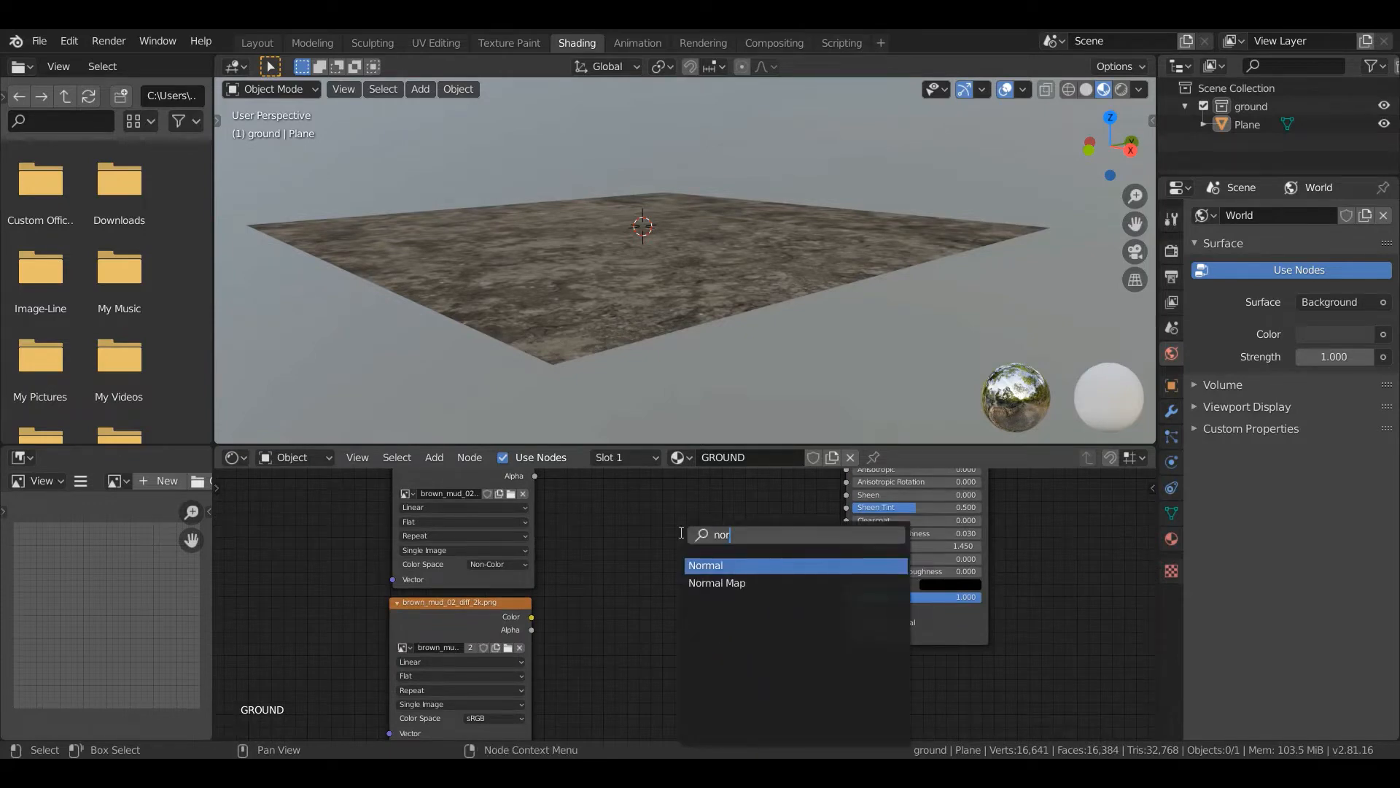
text(m)
key(Return)
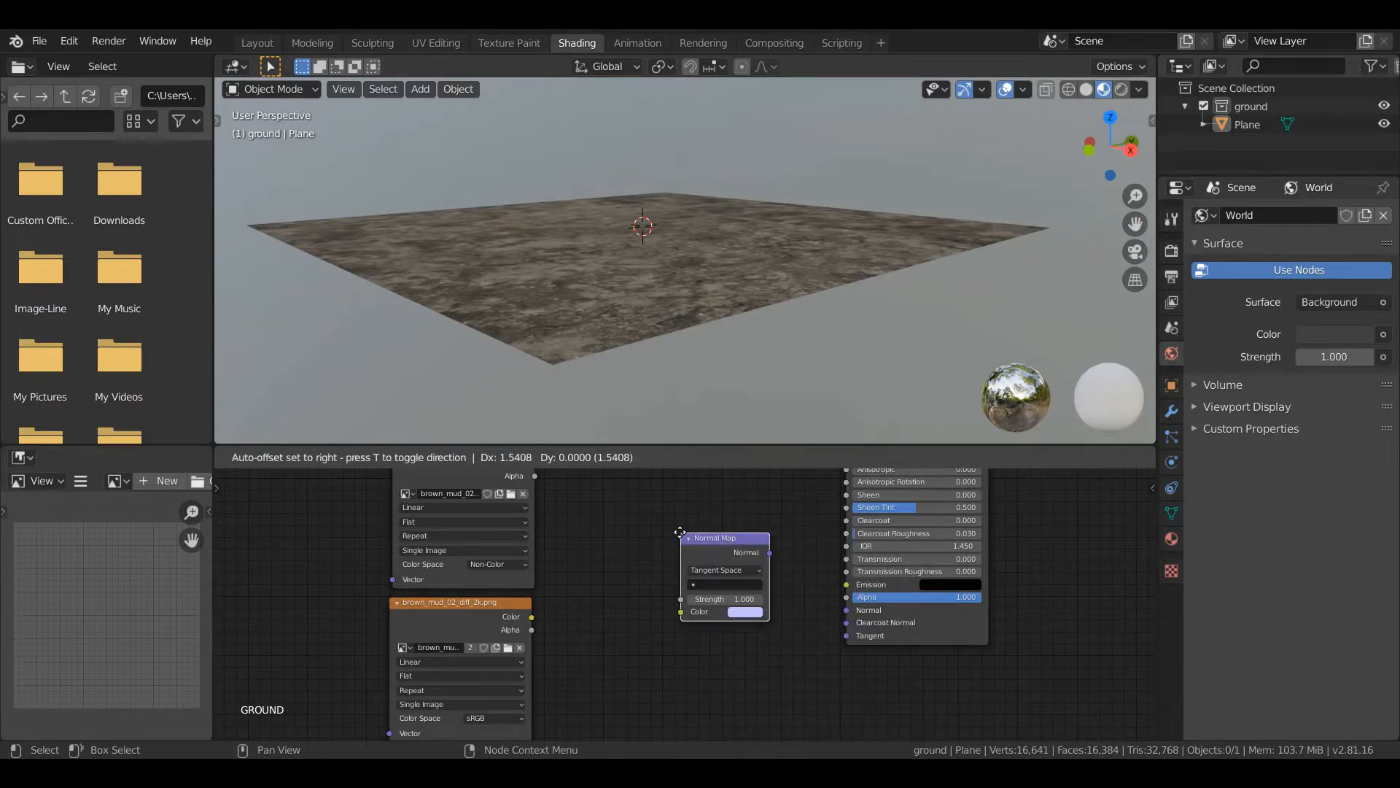
click(677, 534)
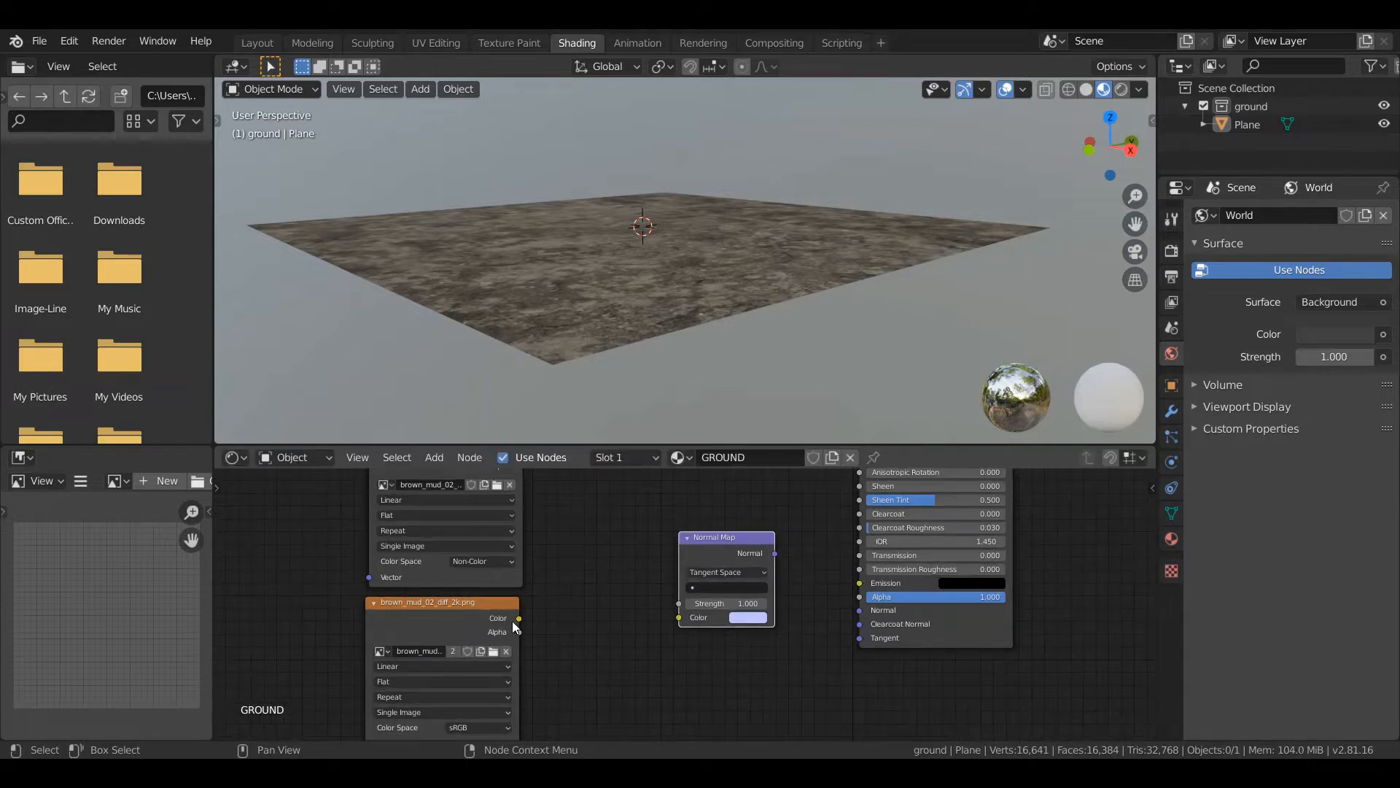
drag(518, 619, 687, 618)
drag(776, 553, 861, 610)
Load brown_mud_02_nor_gl_2k.png into the lowest image node and set its color space to Non-Color.
scroll(542, 589, up, 3)
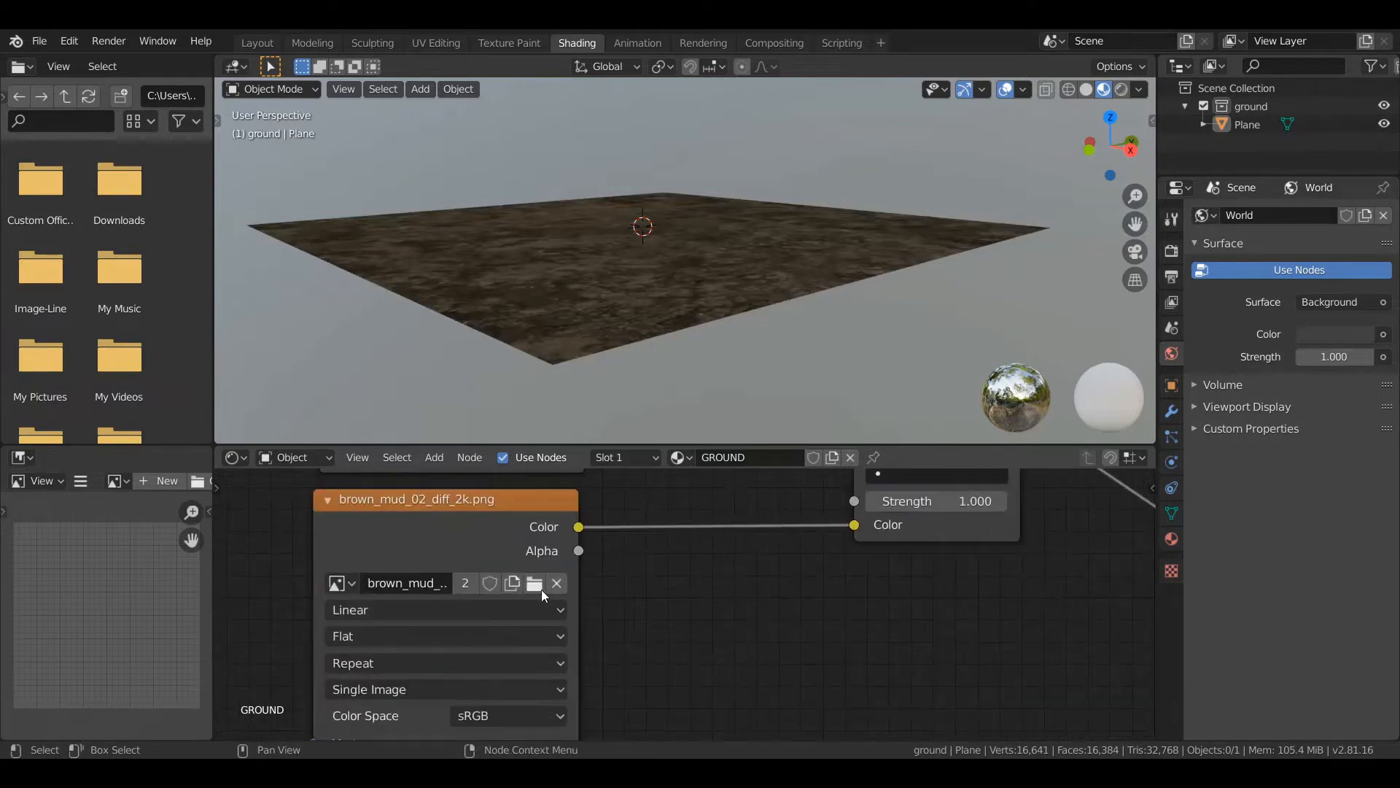
click(541, 590)
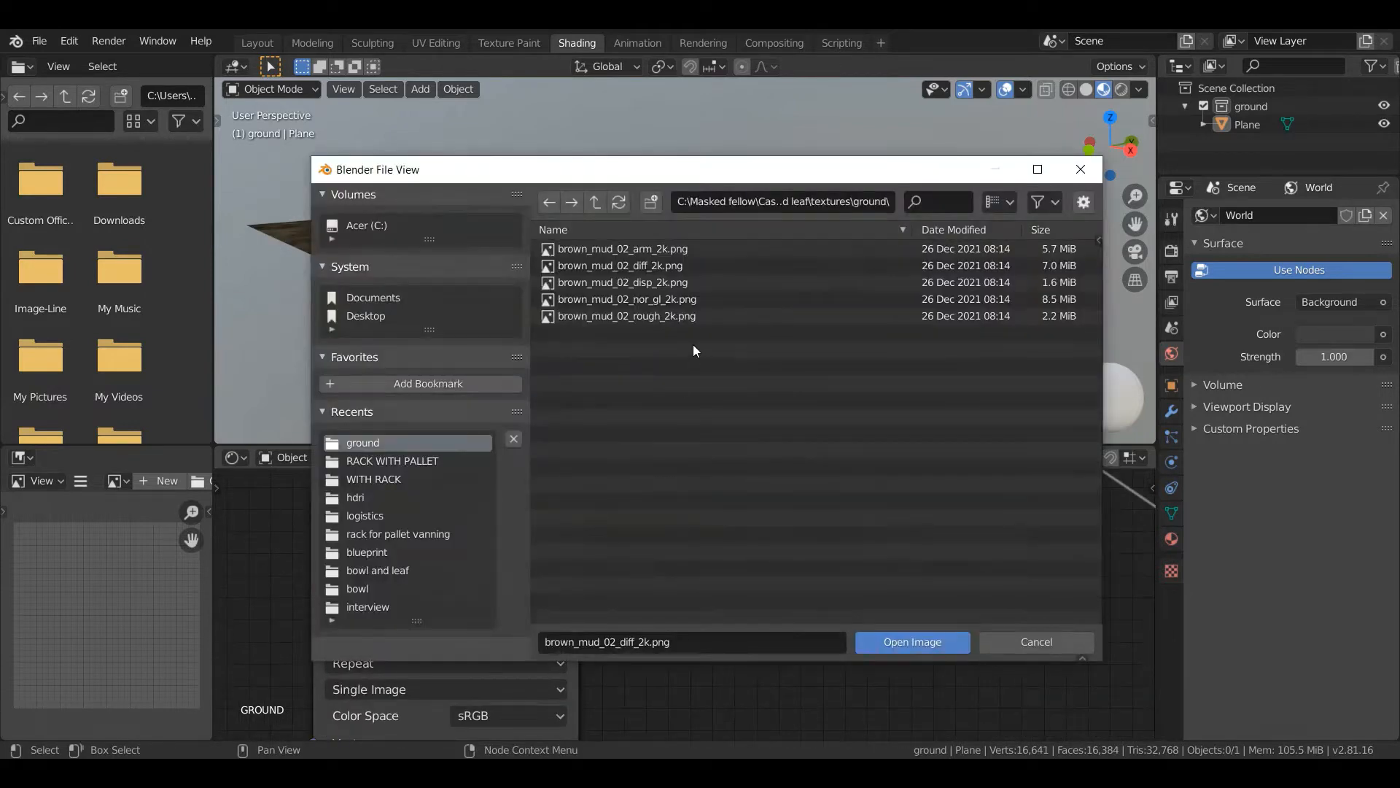
click(694, 298)
click(930, 642)
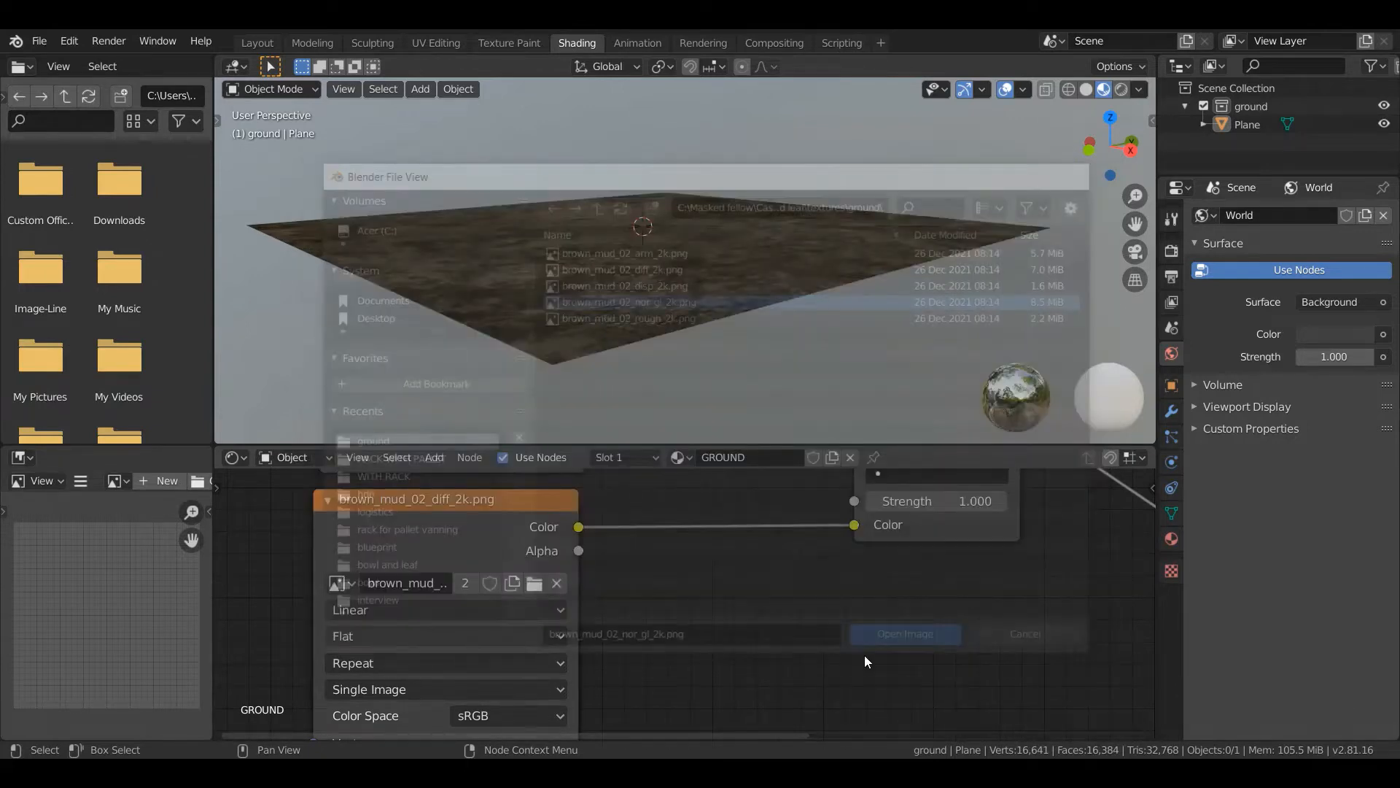
middle_drag(633, 651, 632, 680)
scroll(521, 627, down, 3)
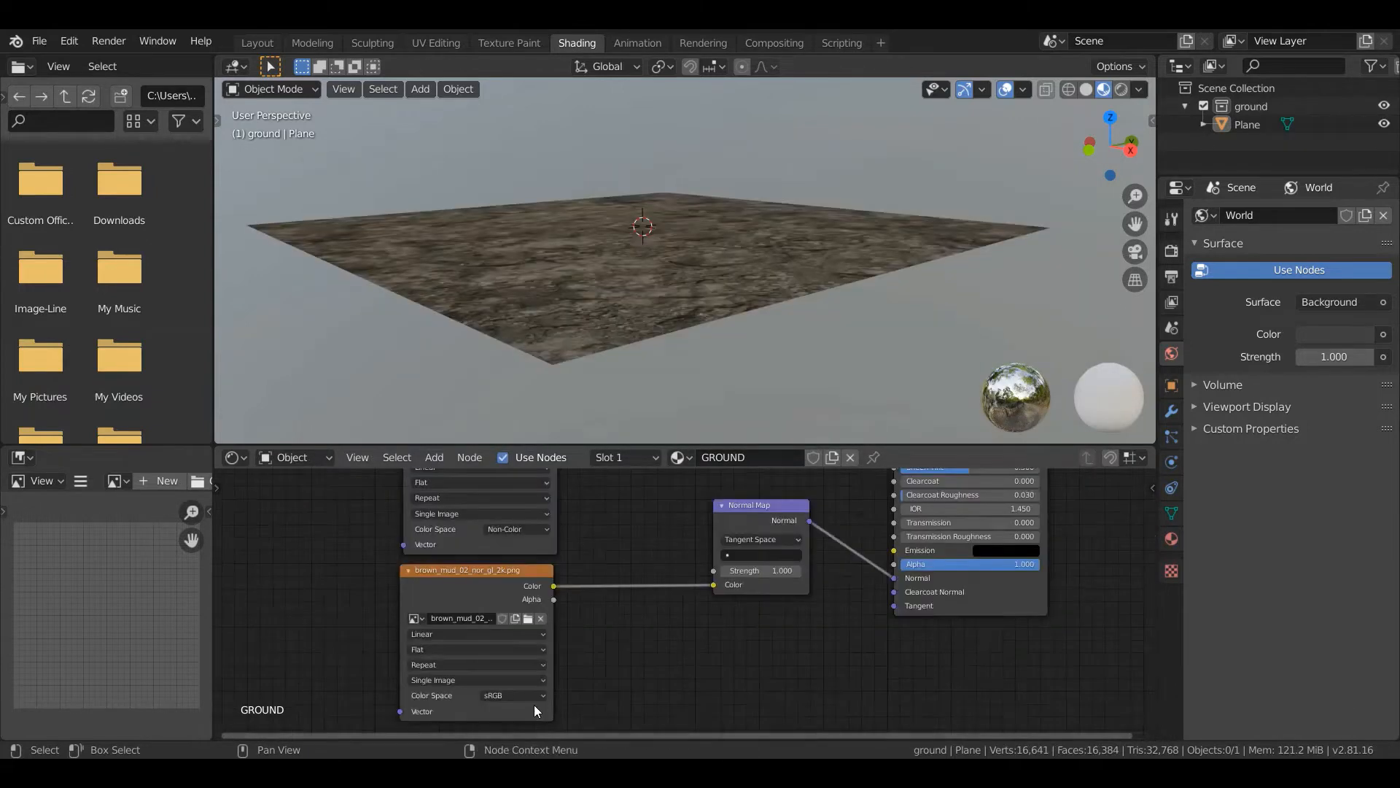
click(531, 699)
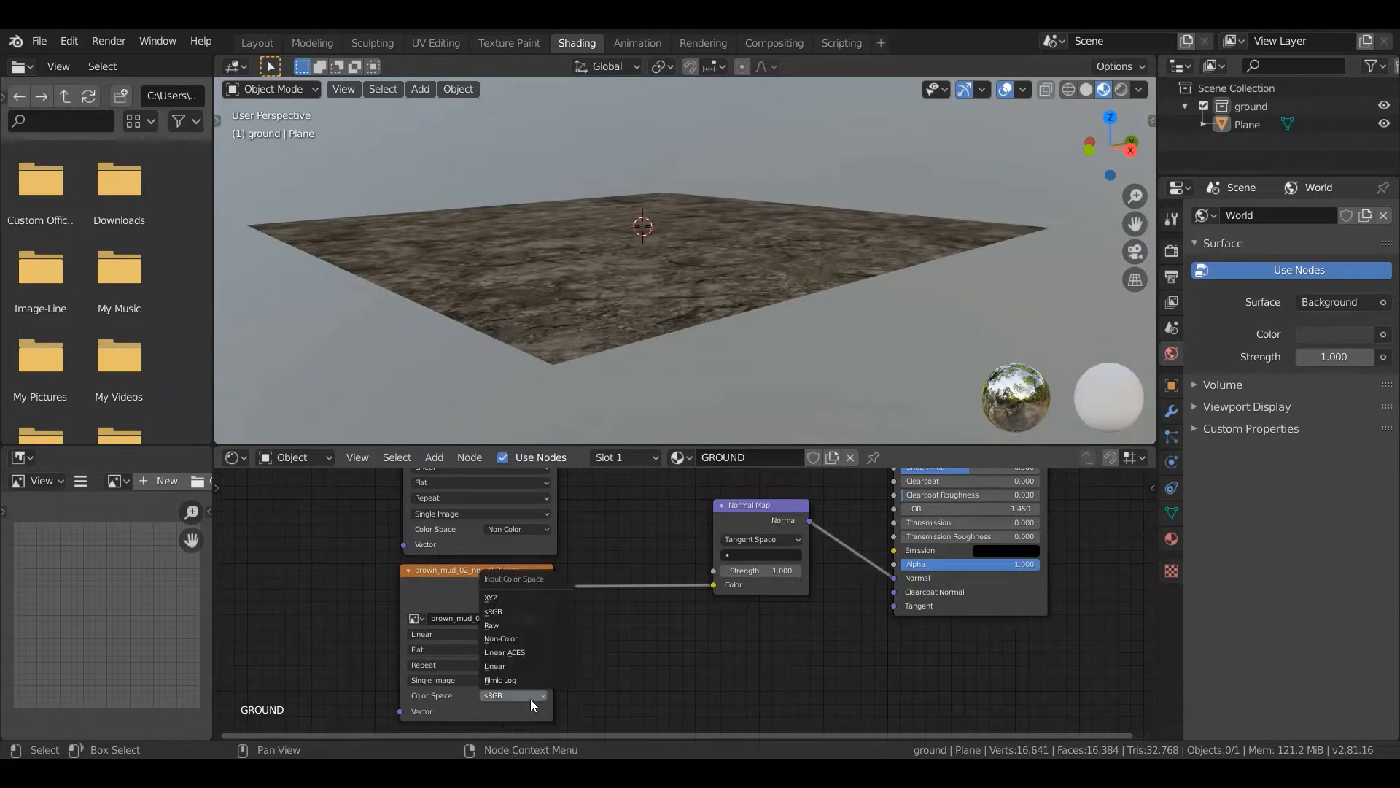
click(512, 640)
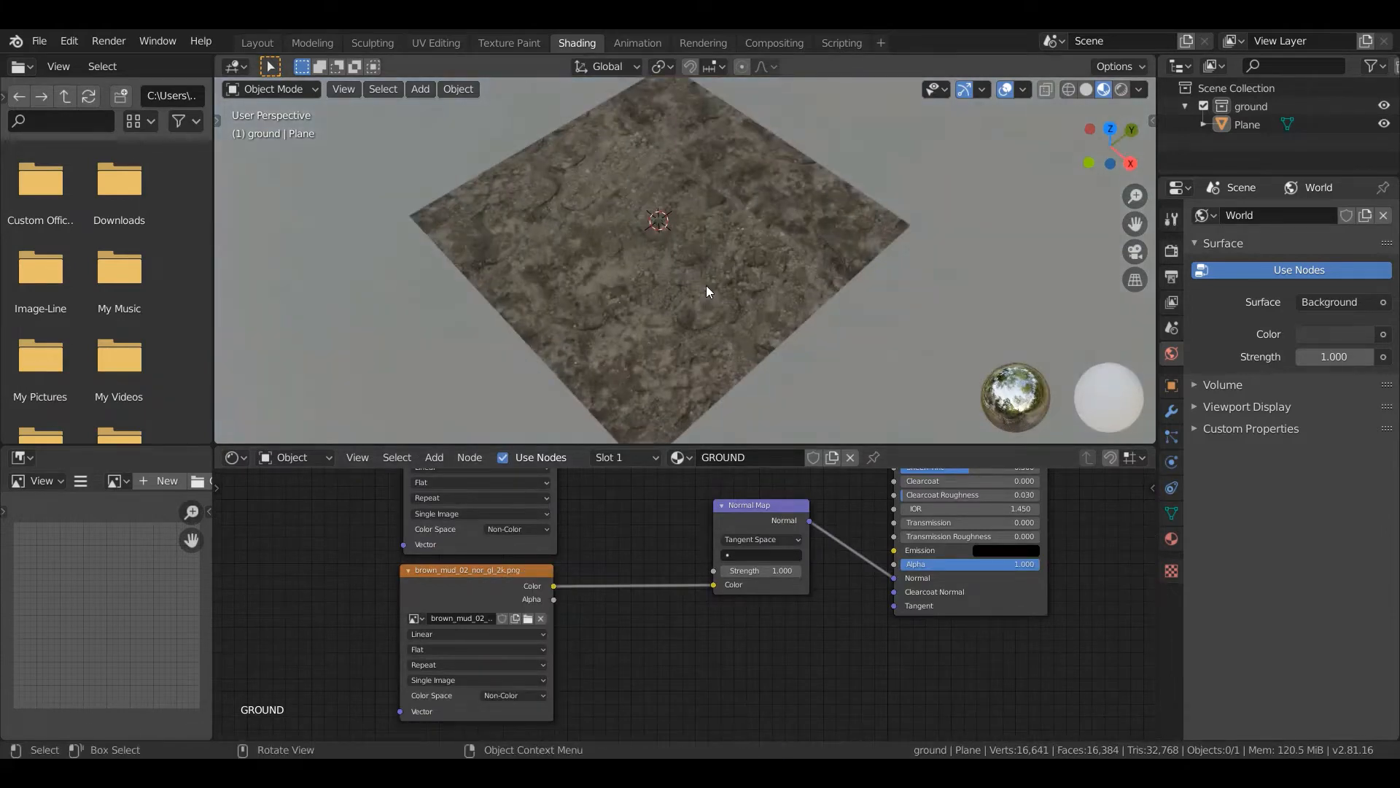
Set the Normal Map node's Strength to 1.3 and check the plane's surface relief.
middle_drag(706, 286, 657, 261)
scroll(658, 261, up, 1)
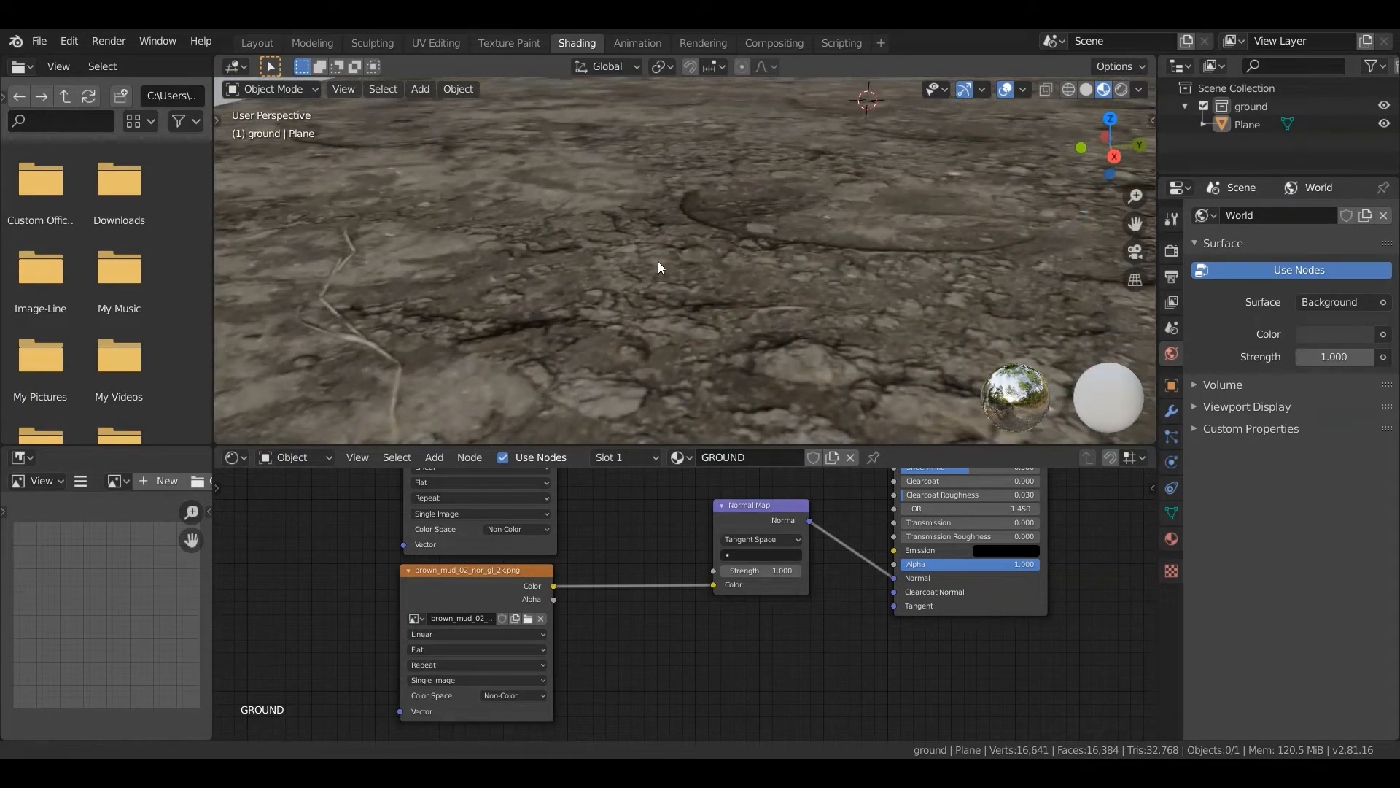
middle_drag(769, 577, 725, 597)
scroll(725, 597, up, 1)
scroll(725, 597, up, 1)
mouse_move(725, 590)
mouse_down()
mouse_move(762, 590)
mouse_move(725, 589)
mouse_move(747, 590)
mouse_up()
key(Home)
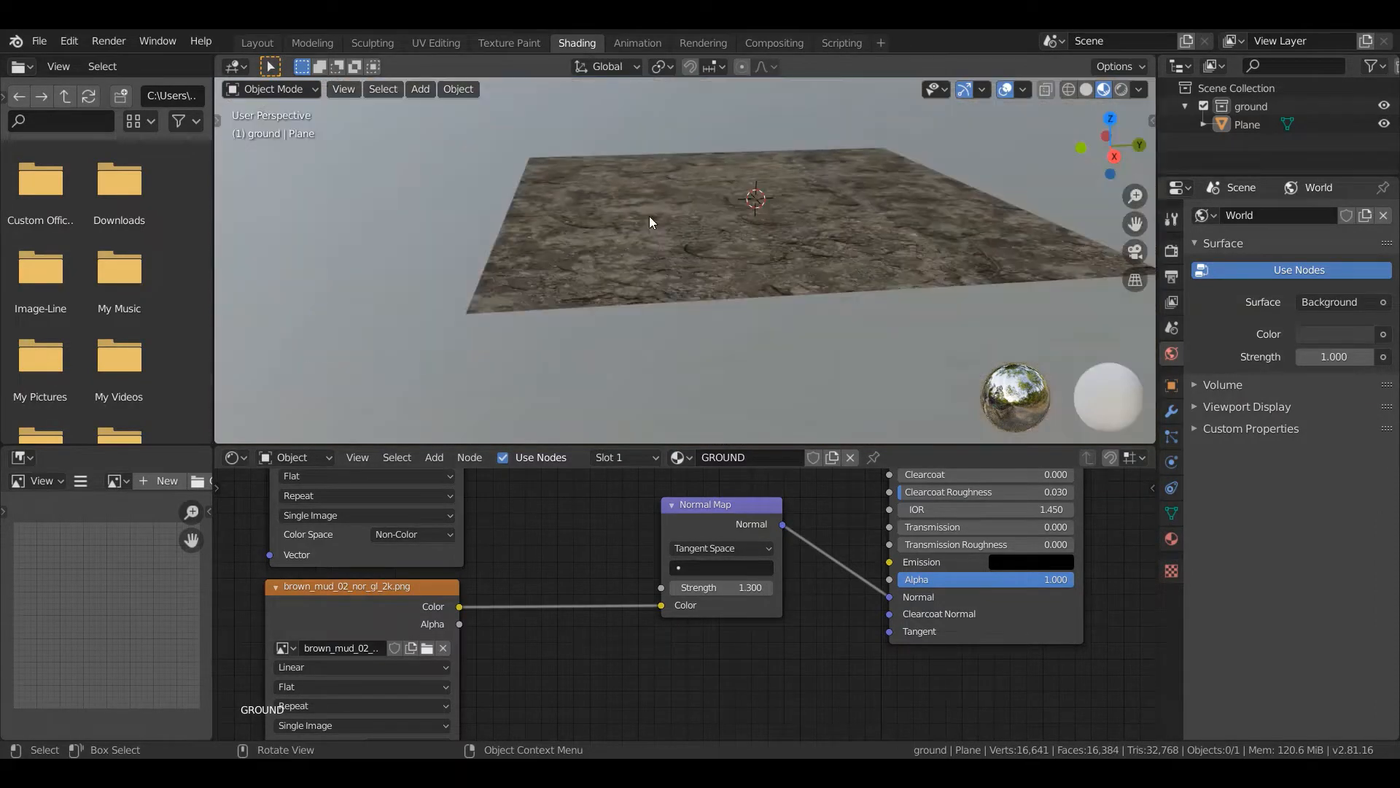
middle_drag(649, 215, 720, 216)
scroll(720, 217, up, 4)
scroll(680, 229, down, 8)
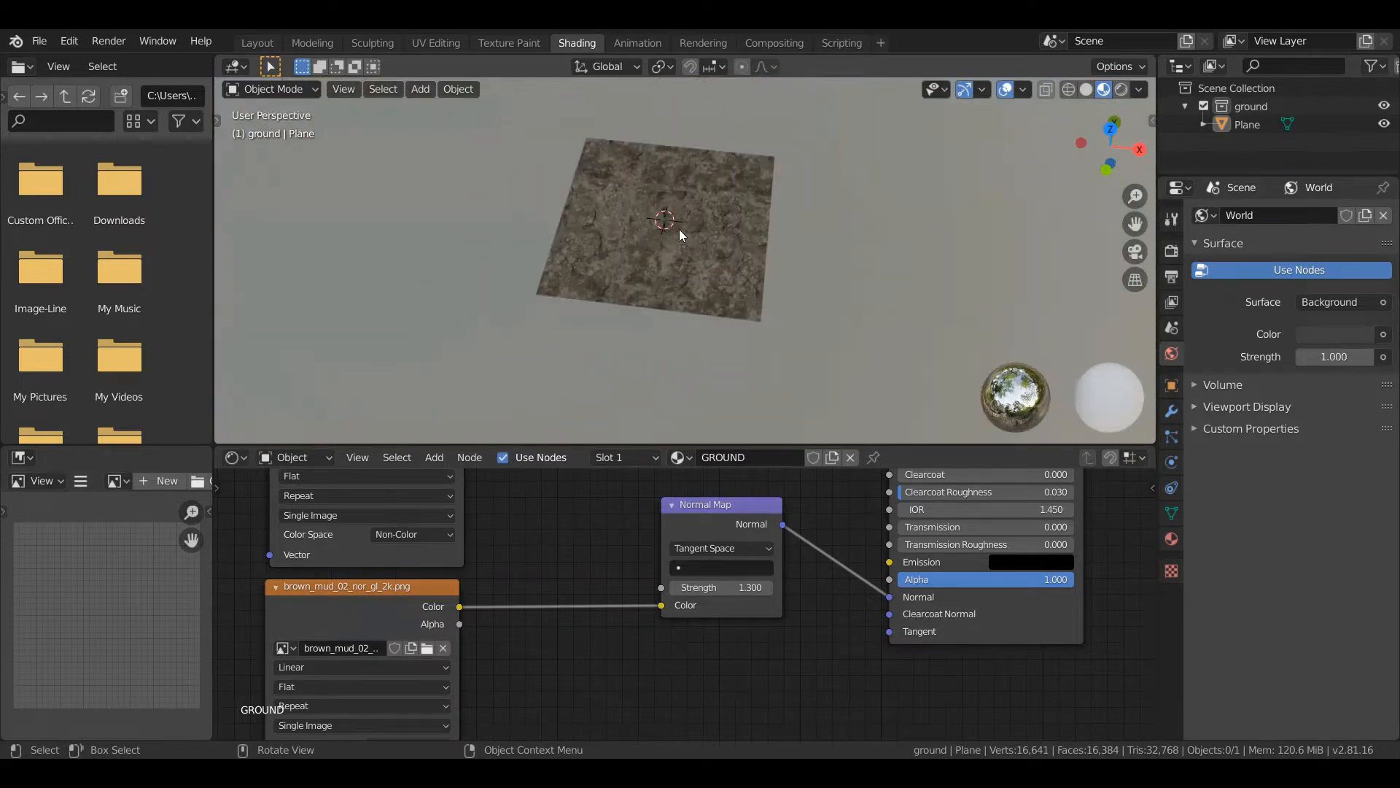
scroll(679, 229, up, 5)
scroll(695, 217, up, 4)
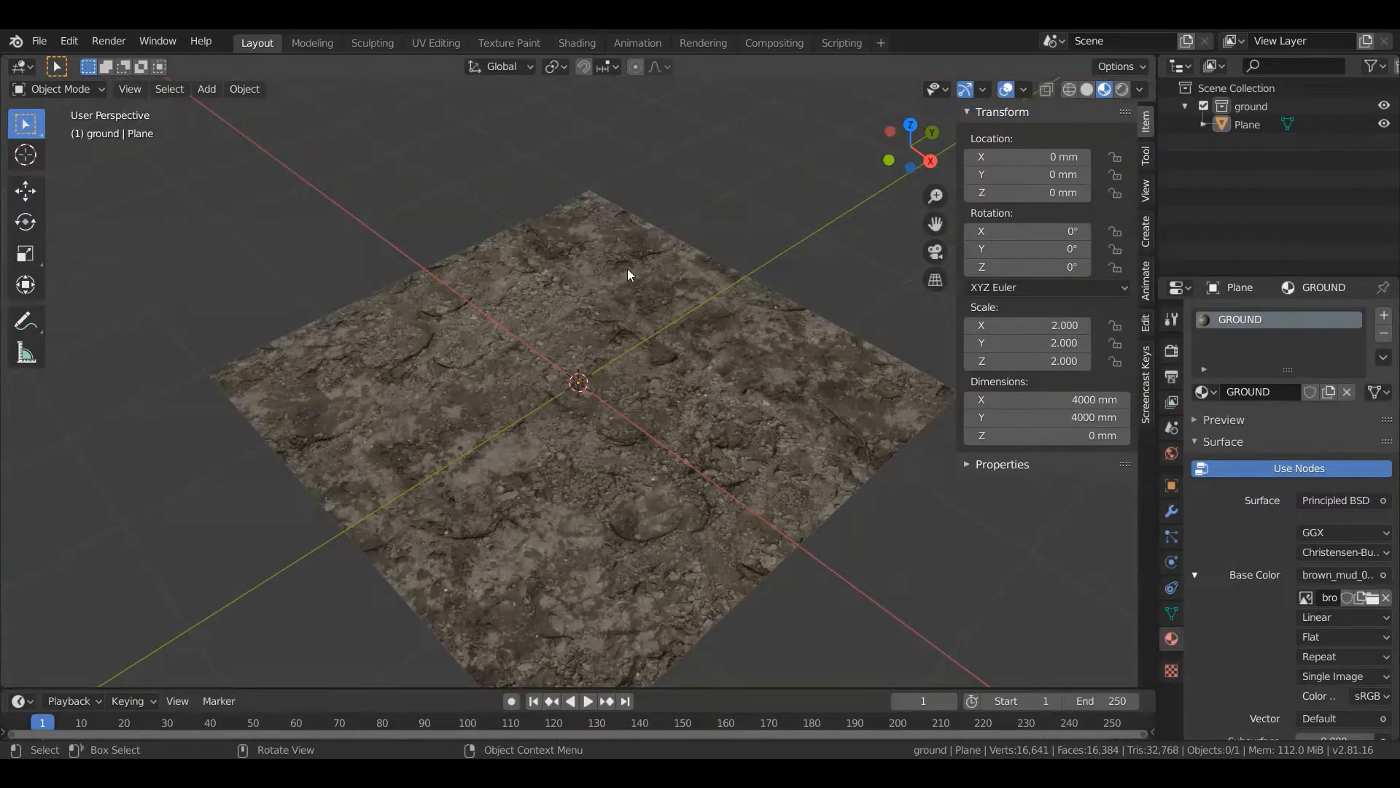
In the Layout workspace, add a Subdivision Surface modifier and a Displace modifier to the plane.
scroll(627, 268, down, 3)
shift+middle_drag(627, 268, 553, 400)
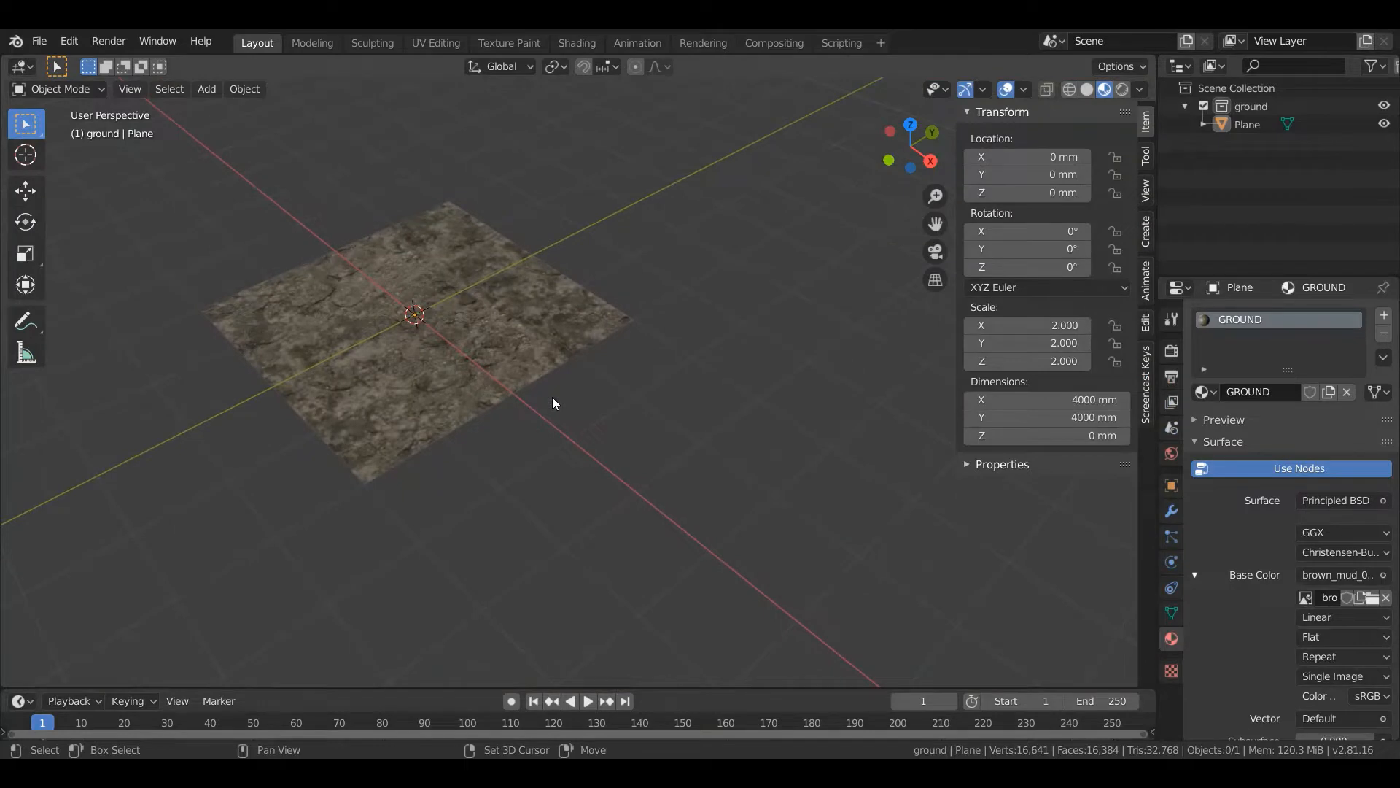
click(1170, 512)
middle_drag(525, 408, 500, 339)
scroll(550, 367, up, 5)
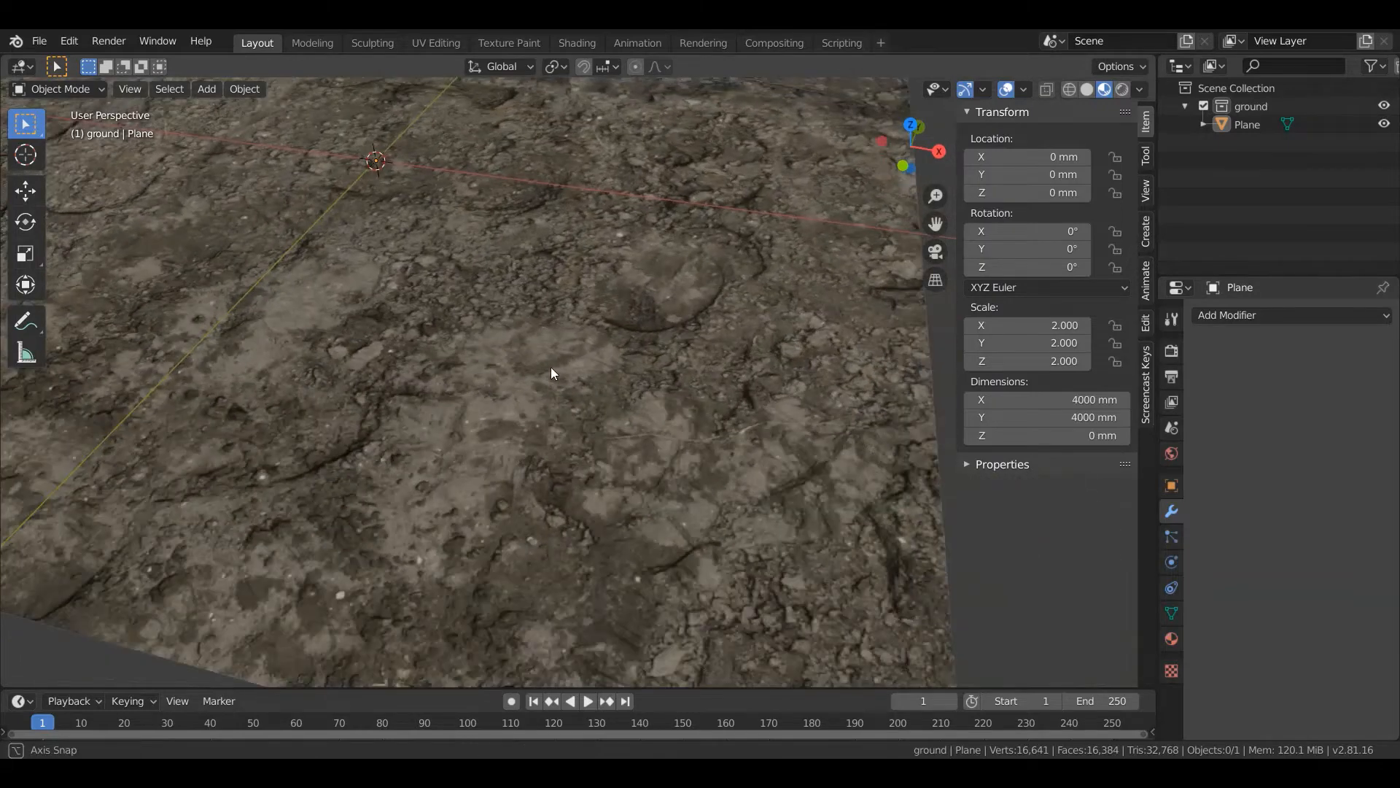
scroll(550, 367, down, 3)
click(1291, 314)
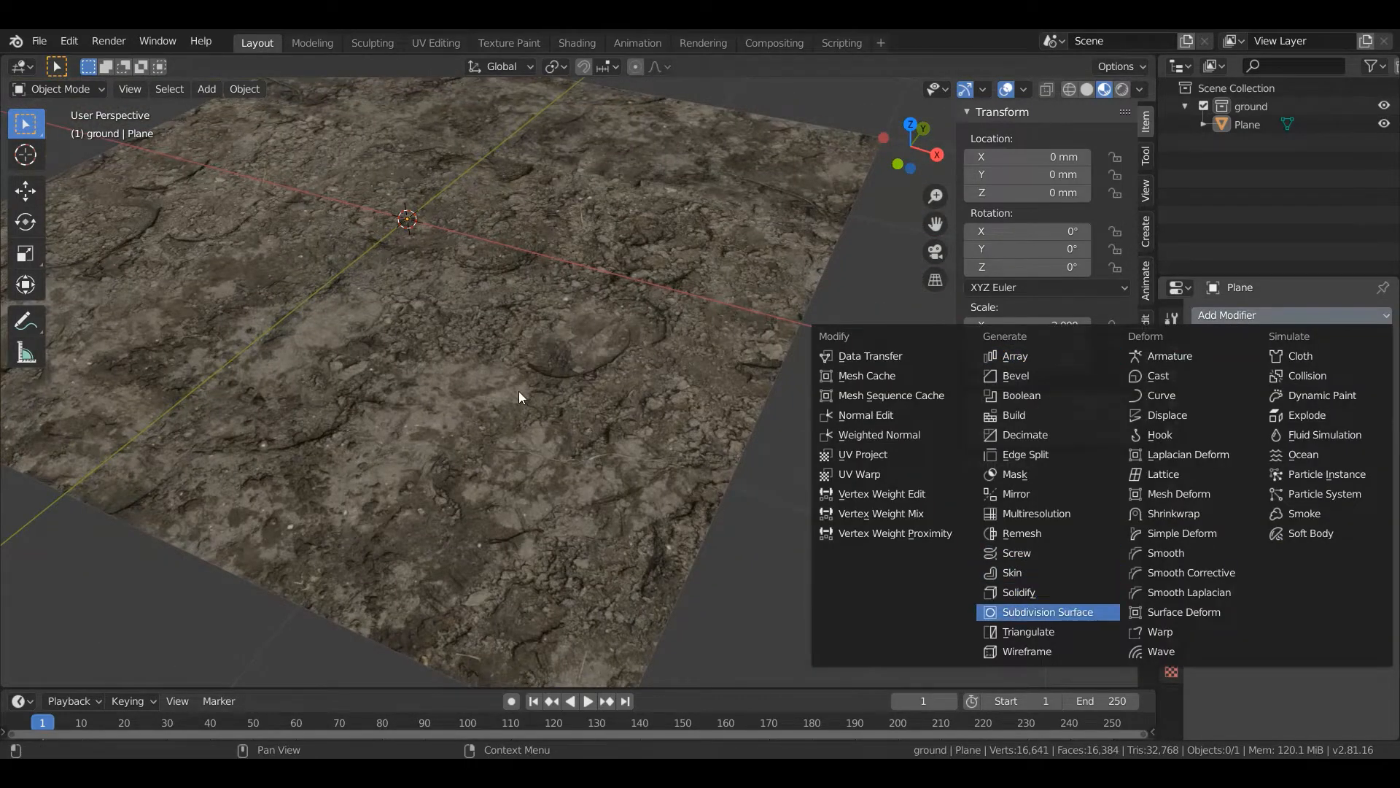
scroll(692, 475, down, 2)
middle_drag(691, 475, 500, 360)
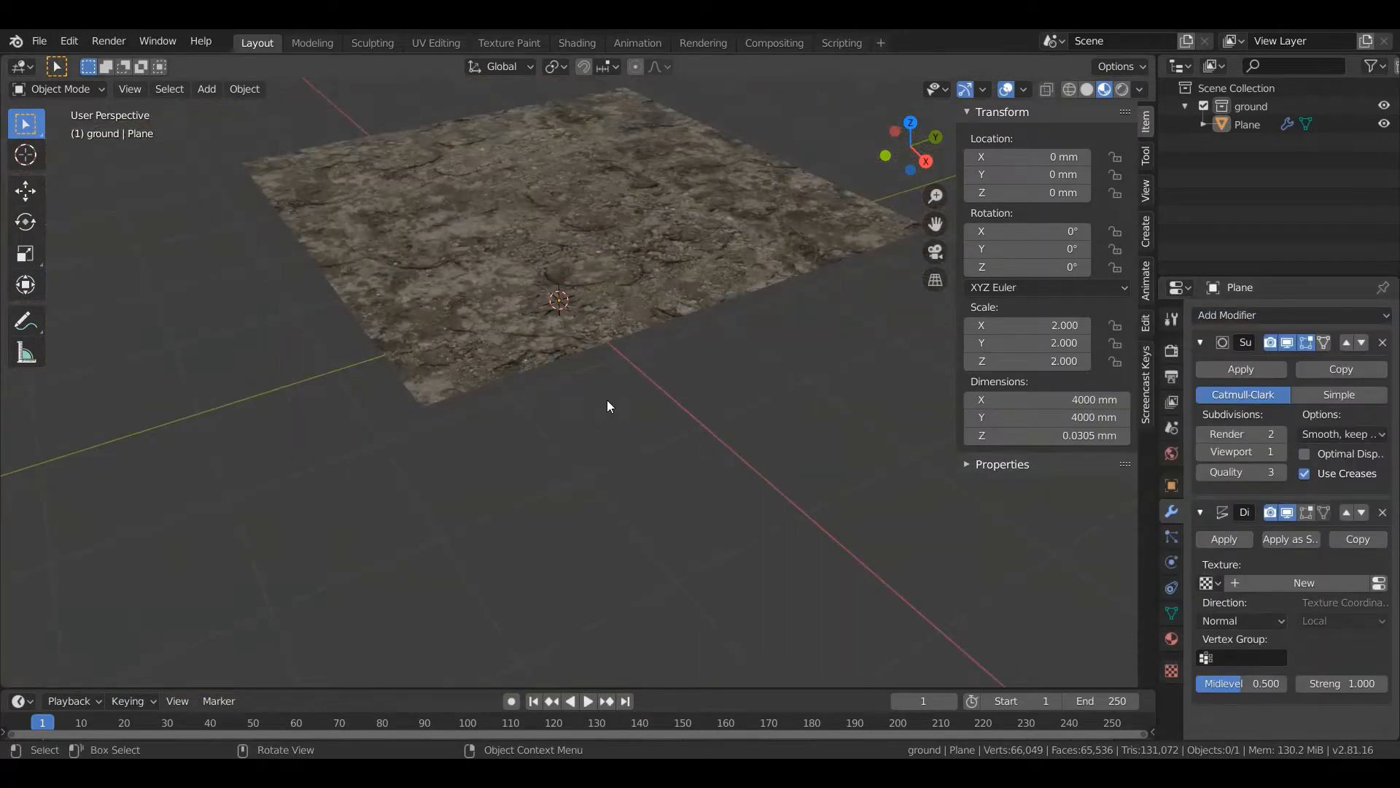
Switch the viewport to Solid shading, create a new texture for the Displace modifier and name it "ground bumps".
click(1089, 93)
scroll(483, 384, up, 2)
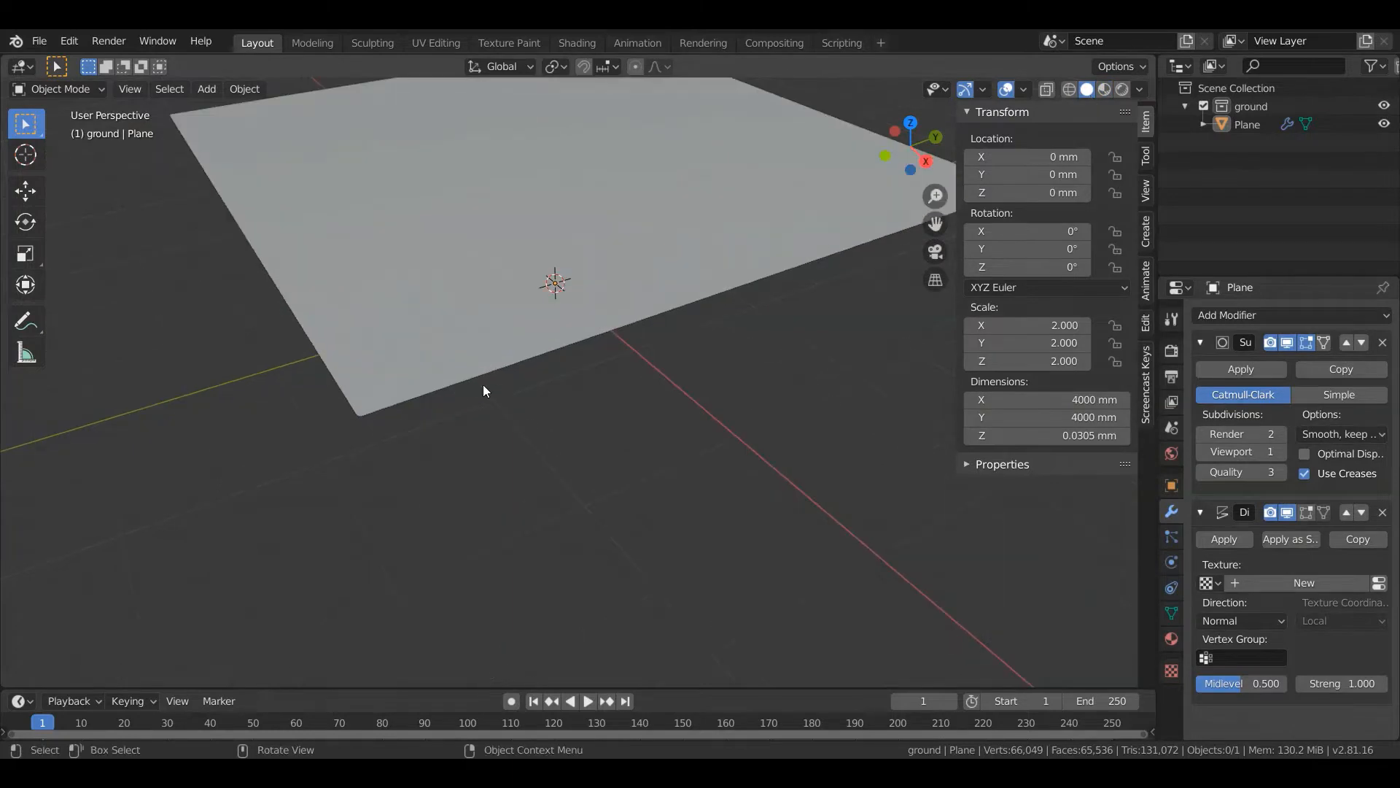
click(1282, 580)
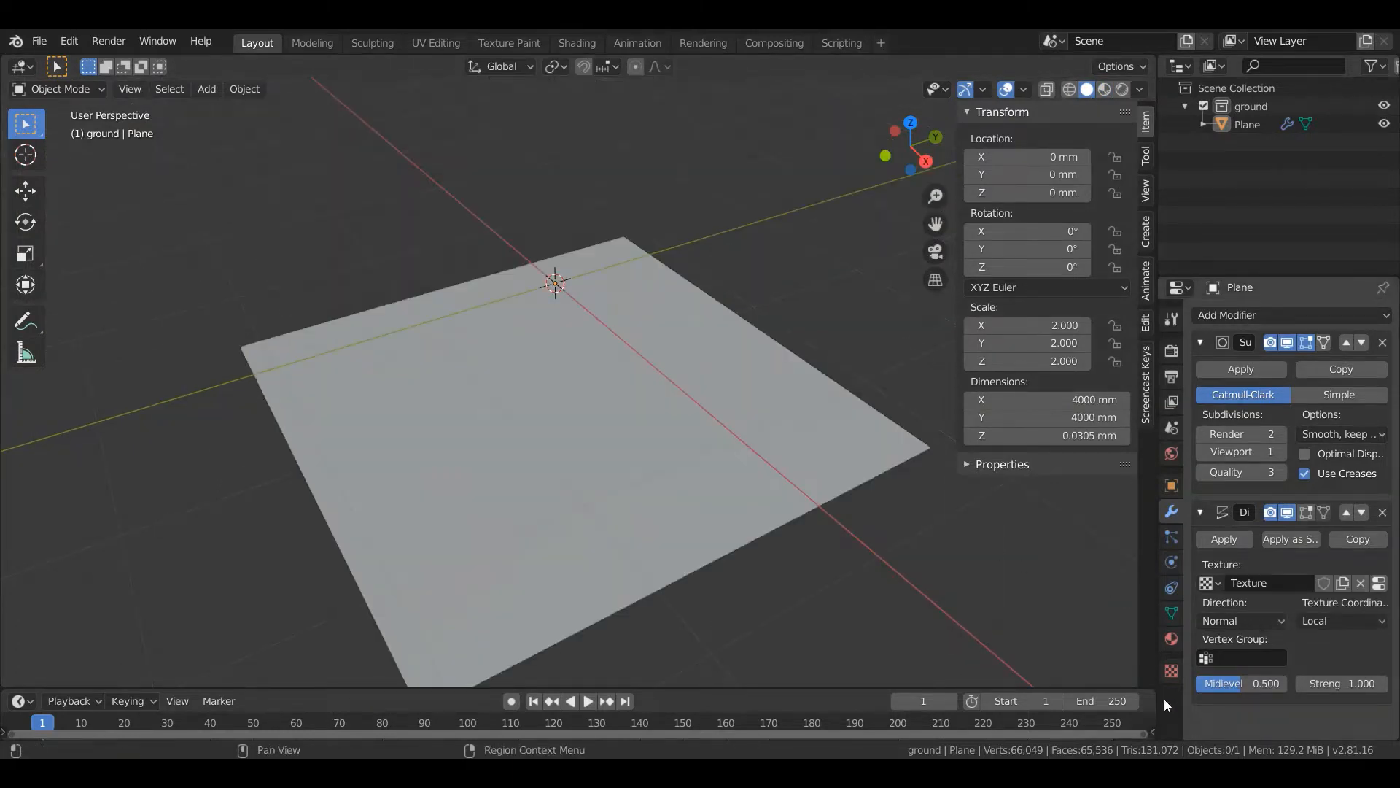
click(1172, 670)
click(1279, 341)
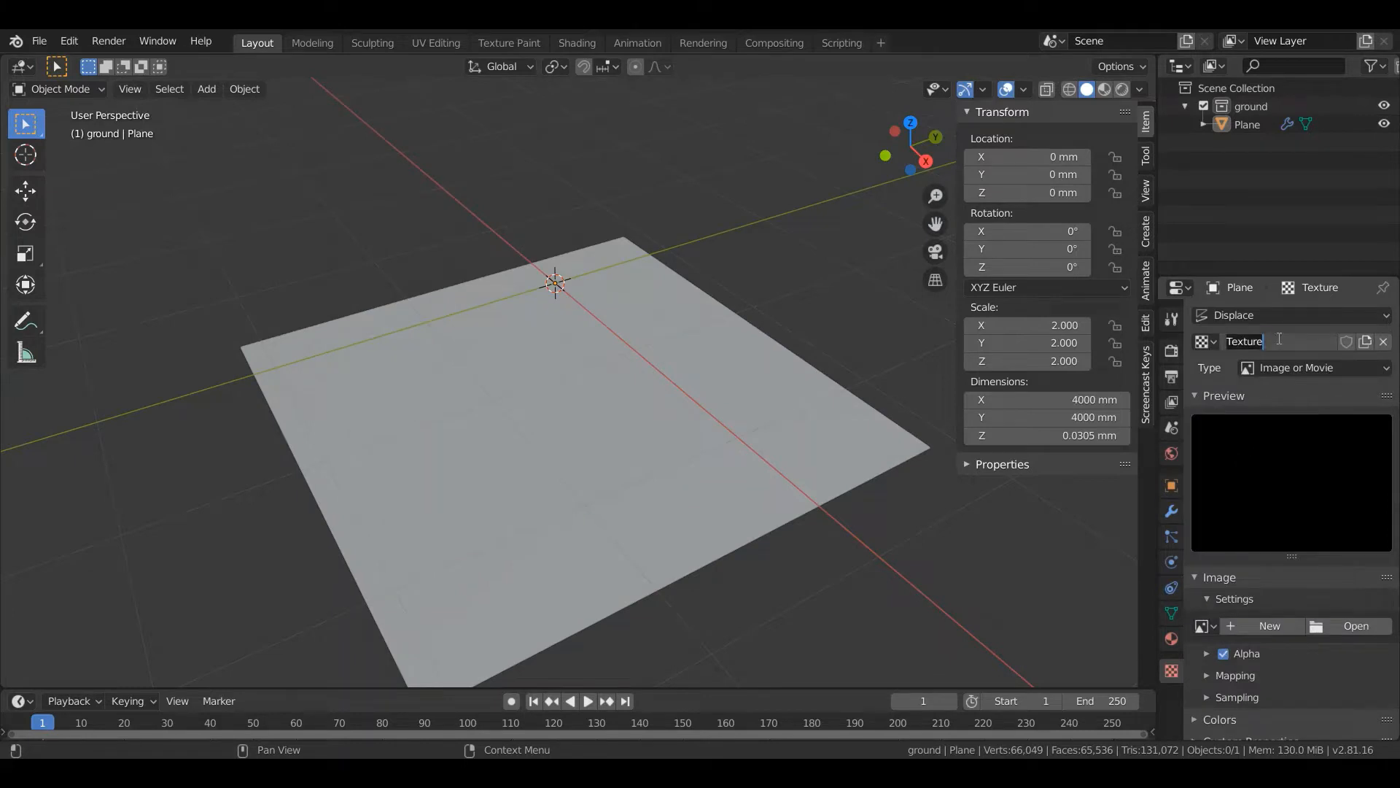
text(ground bumps)
key(Return)
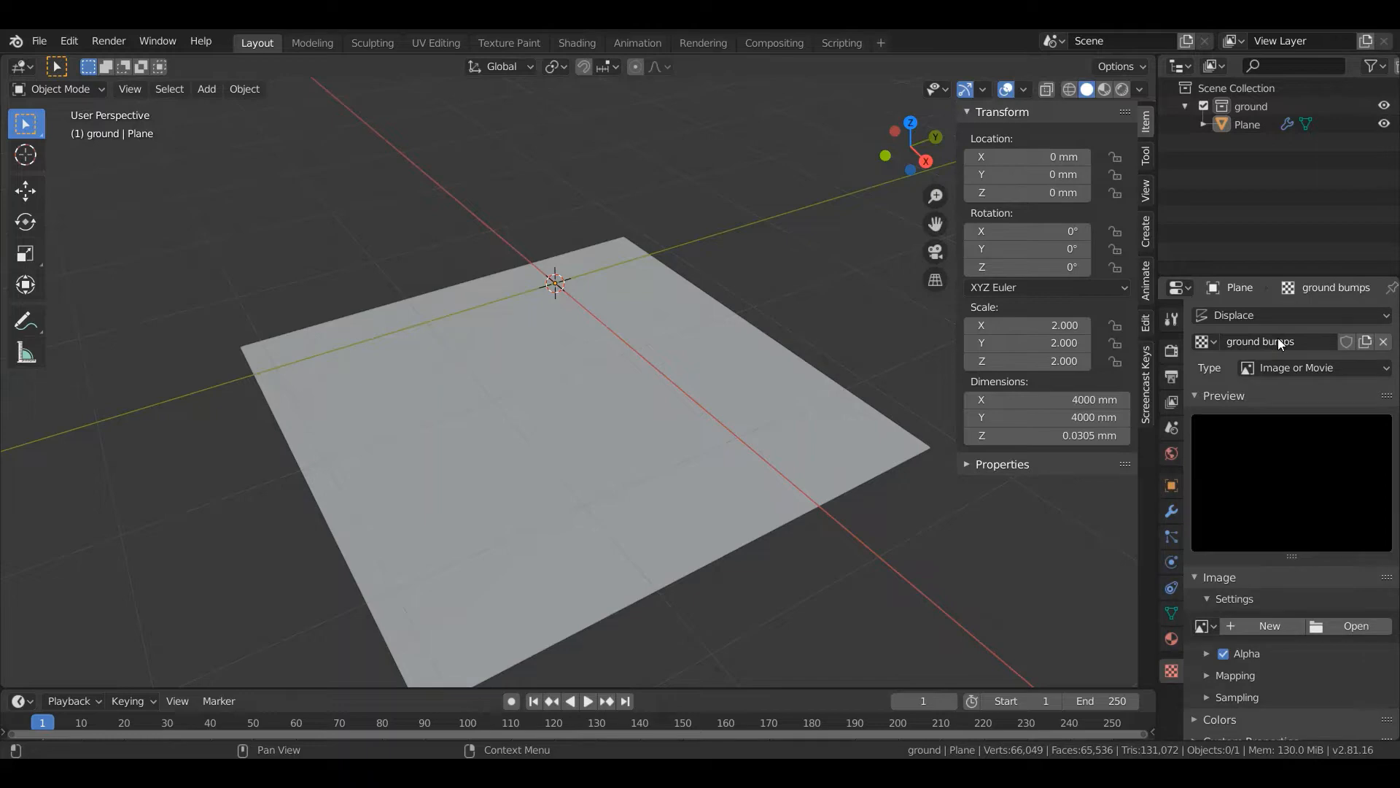
Load brown_mud_02_disp_2k.png from the ground textures folder as the image of the ground bumps texture.
click(1345, 632)
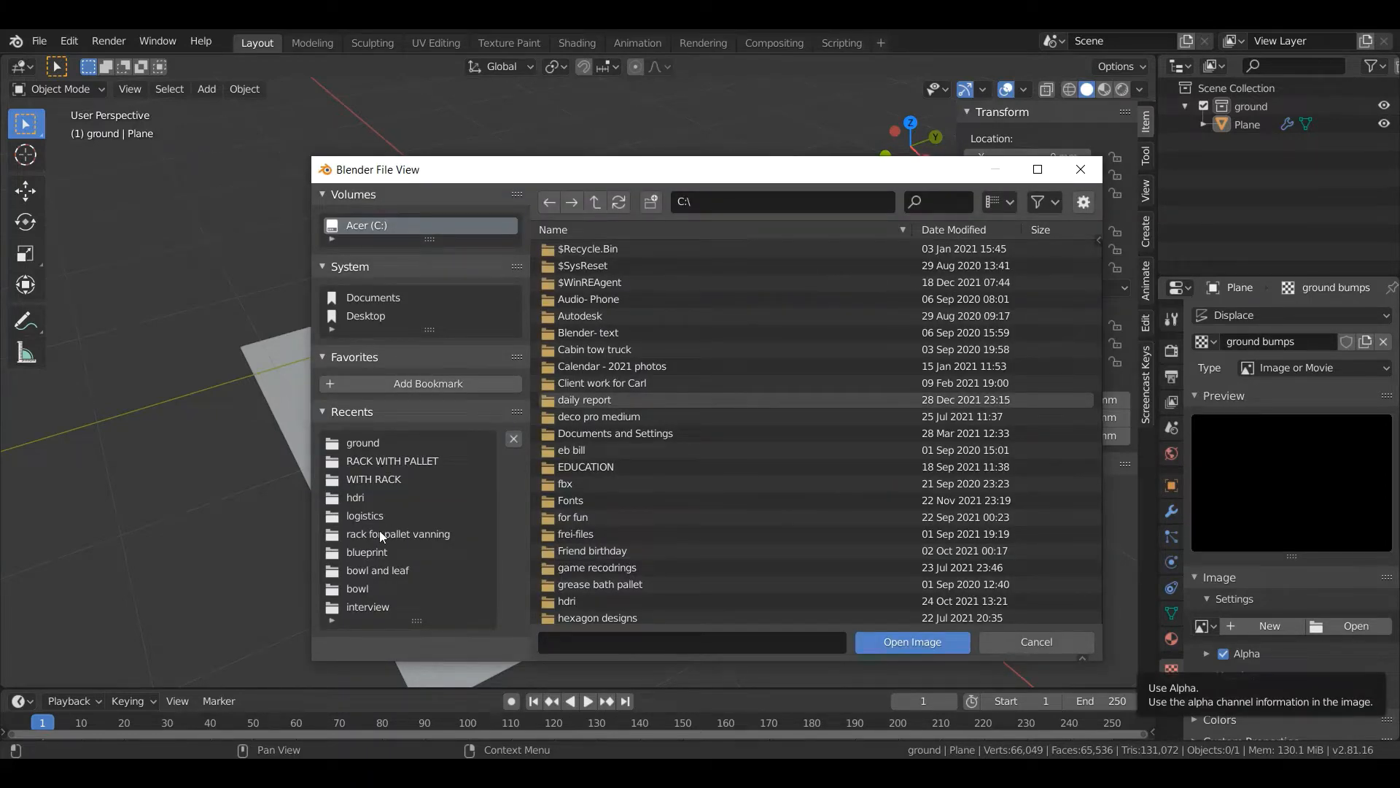
click(380, 443)
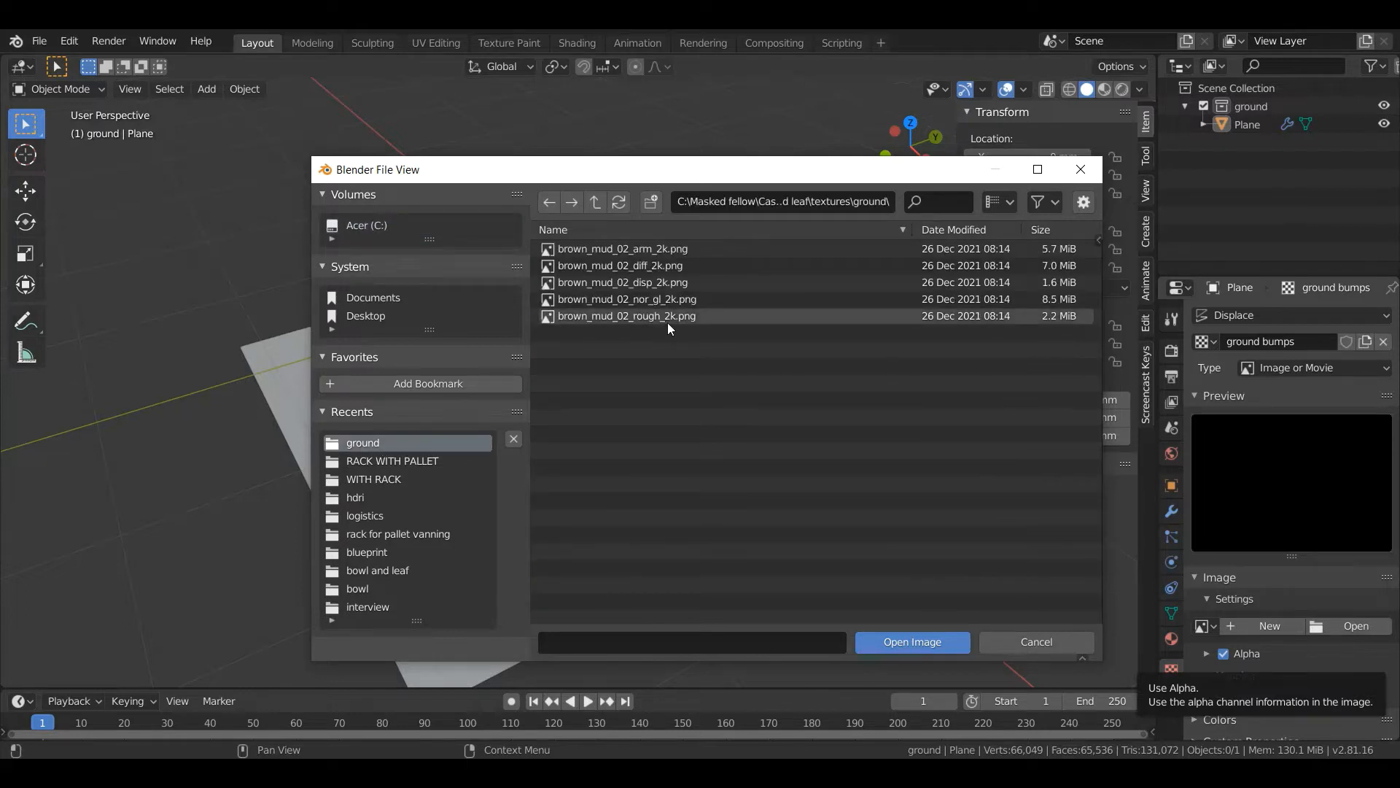
click(664, 283)
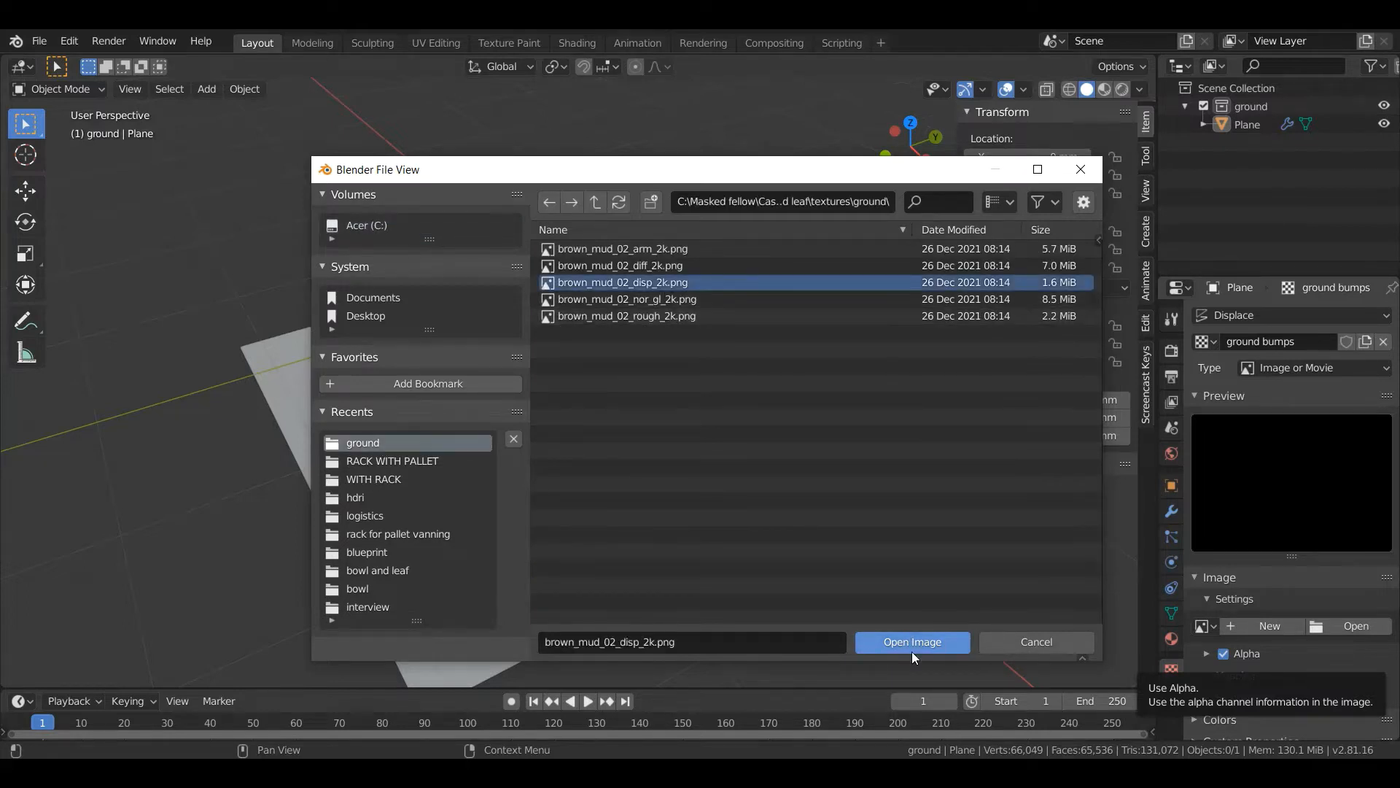
click(911, 642)
Examine the plane's displaced relief from several distances and angles.
middle_drag(673, 377, 627, 444)
scroll(602, 449, down, 3)
scroll(628, 444, up, 3)
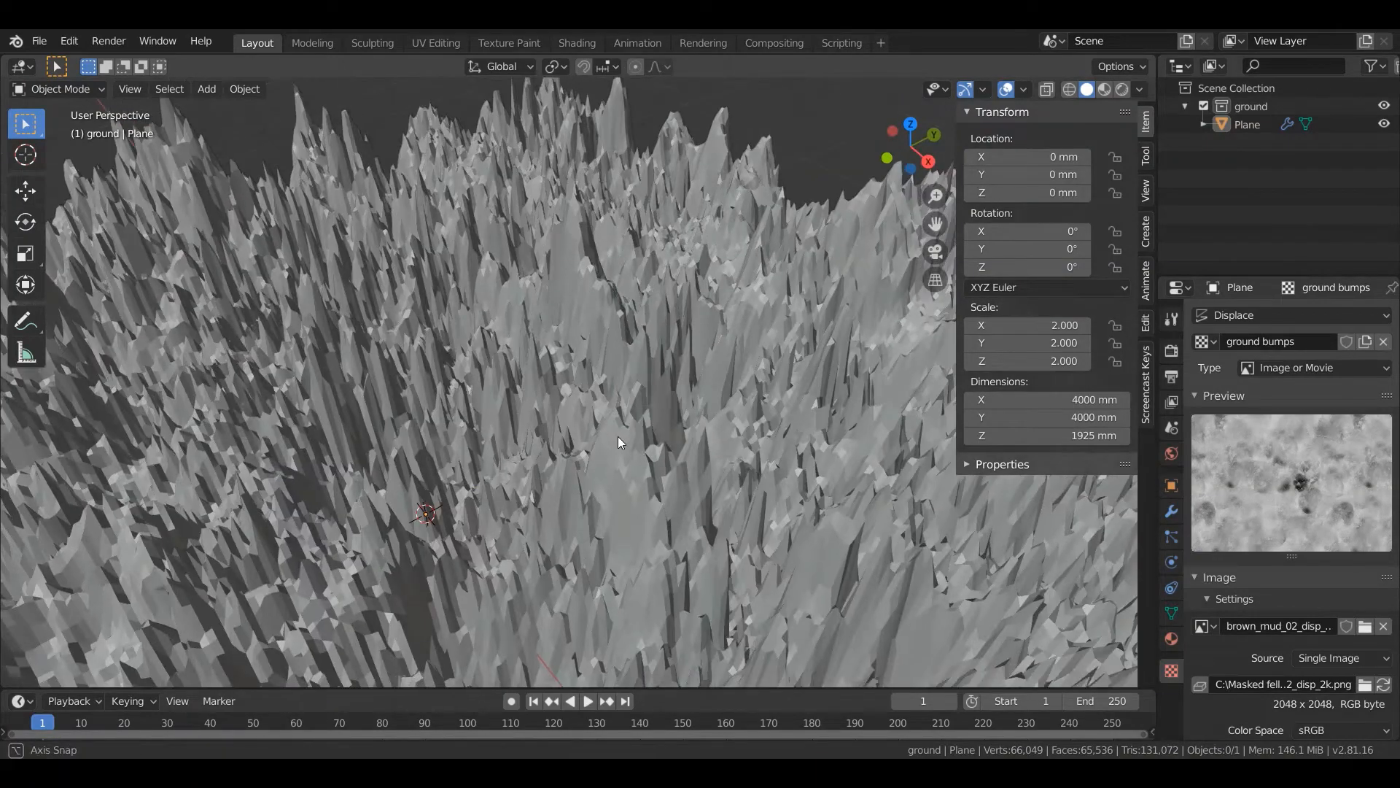
scroll(618, 436, down, 2)
scroll(629, 430, up, 3)
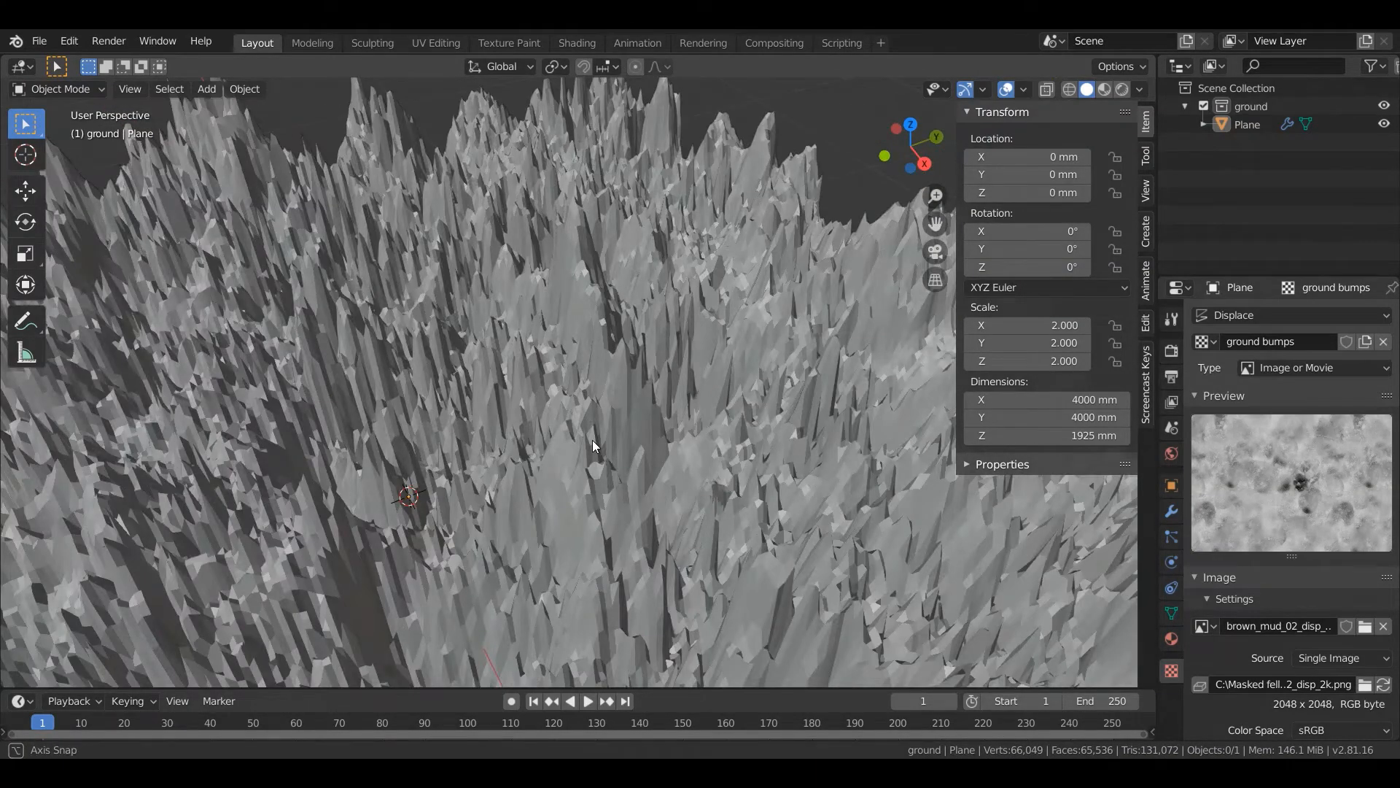
scroll(592, 440, down, 3)
middle_drag(593, 439, 615, 410)
scroll(615, 409, down, 2)
scroll(1176, 662, down, 1)
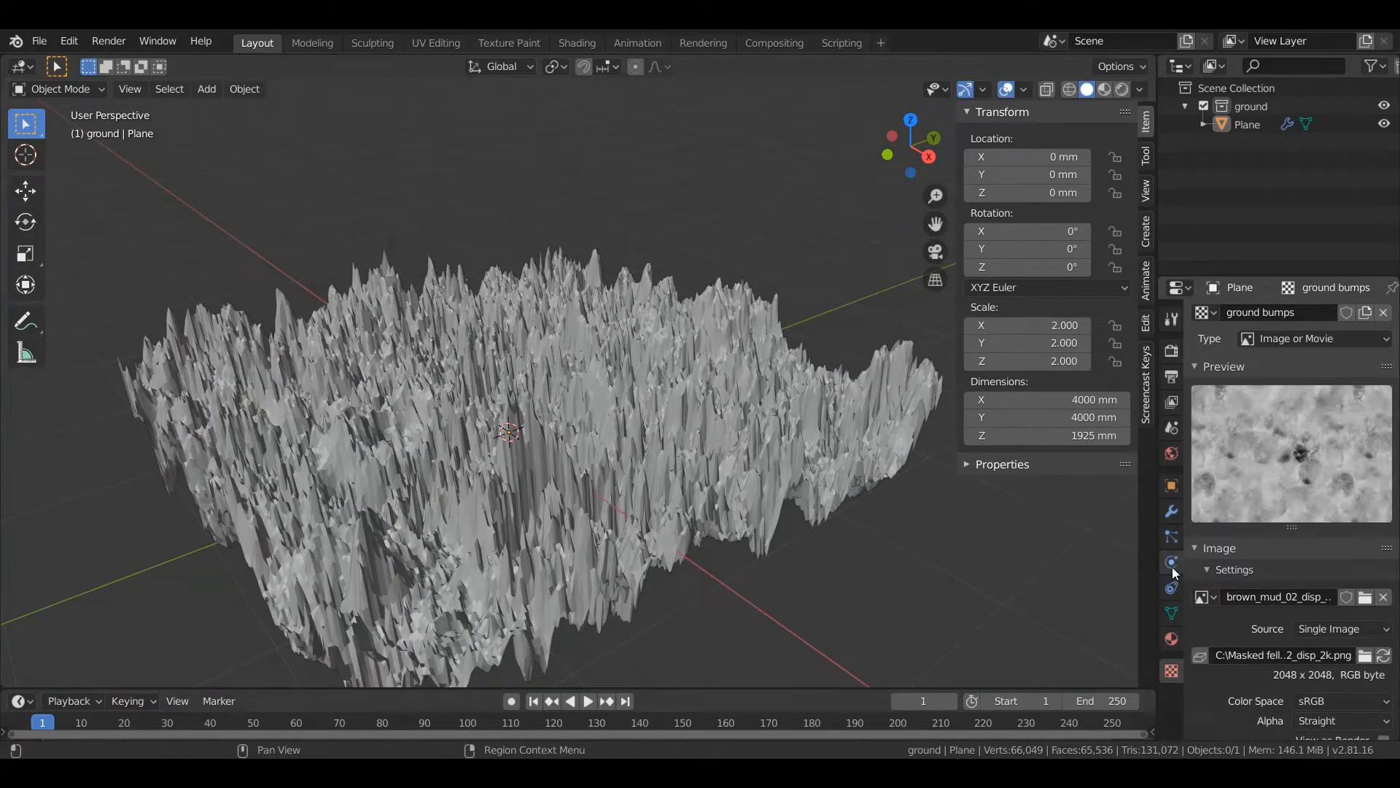
Set the Displace modifier's texture coordinates to UV and check the plane from above and at an angle.
click(1171, 510)
click(1350, 621)
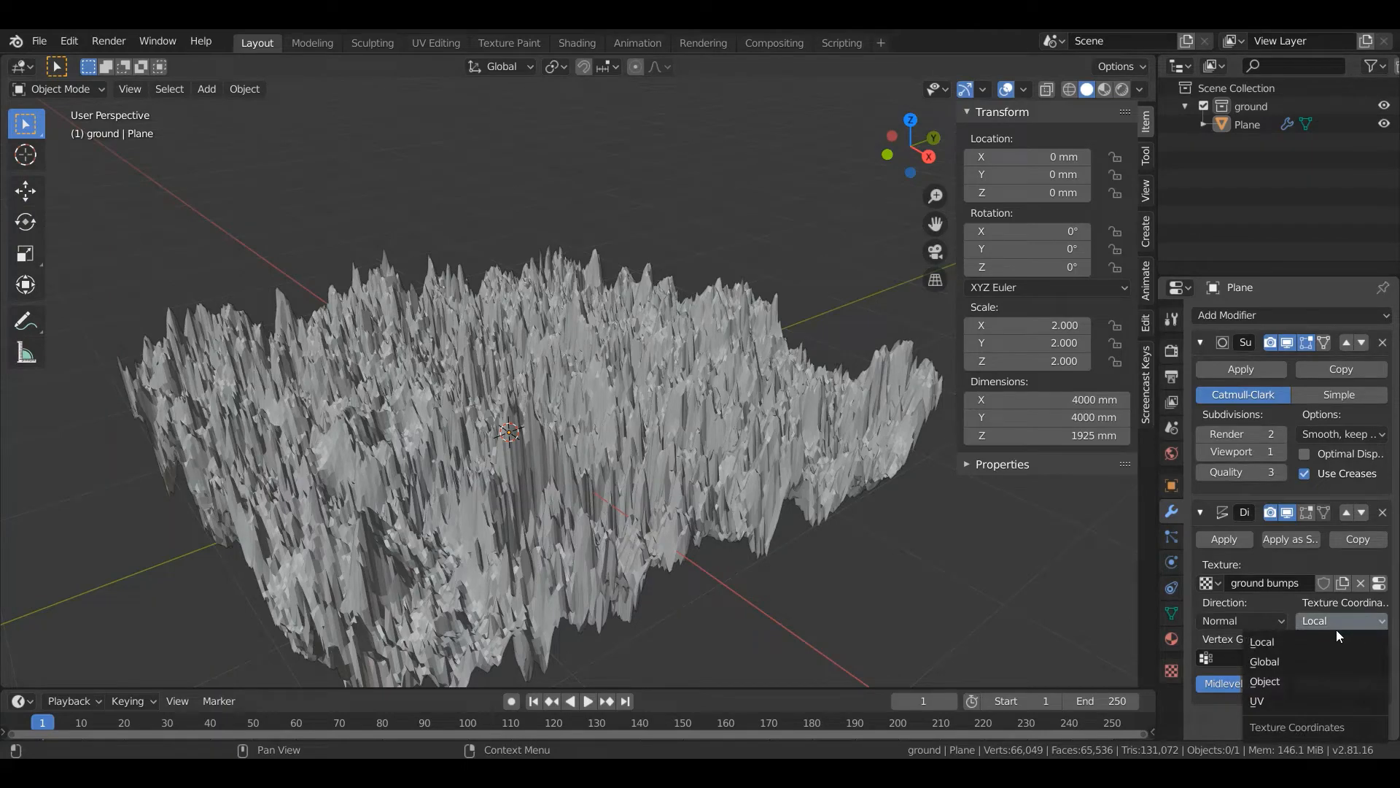
click(1268, 701)
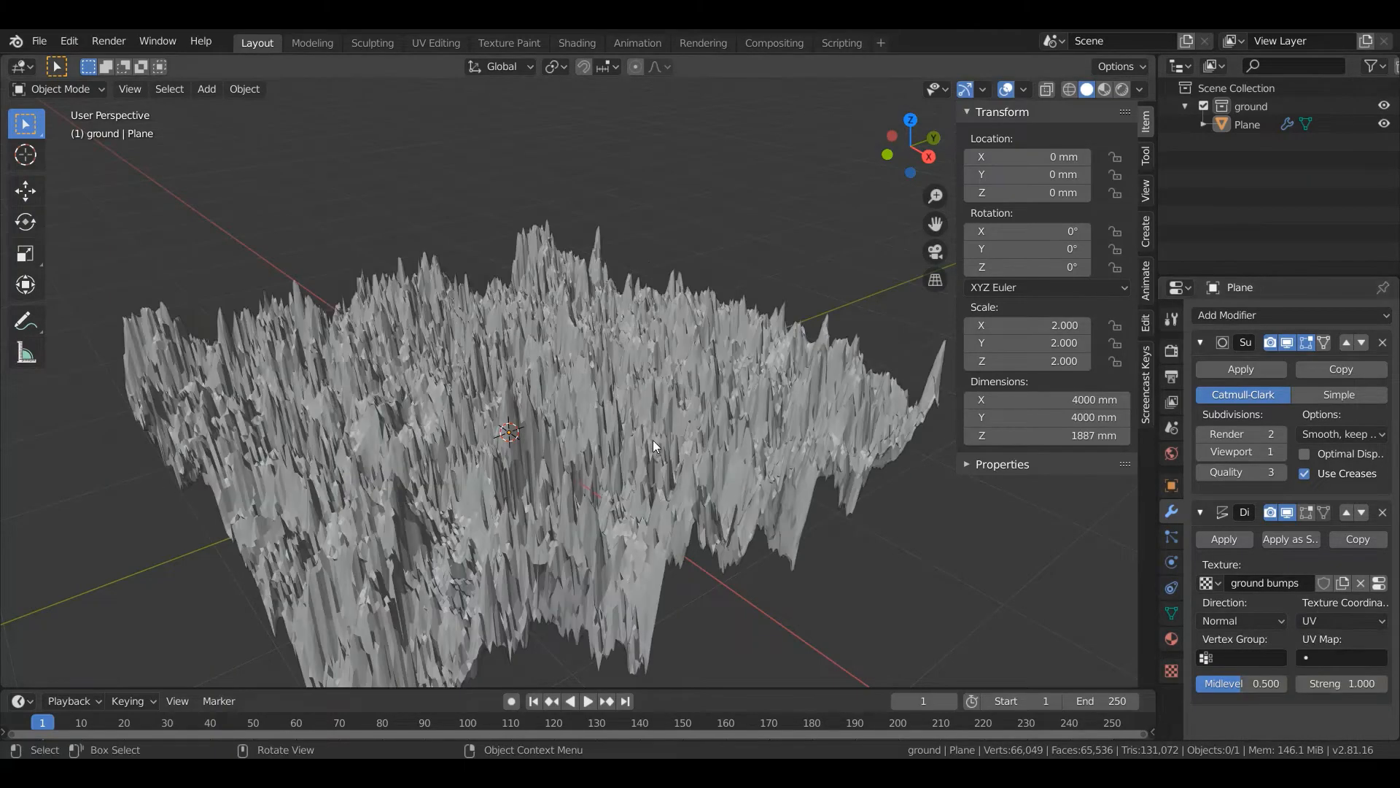
middle_drag(653, 440, 649, 379)
key(KP_7)
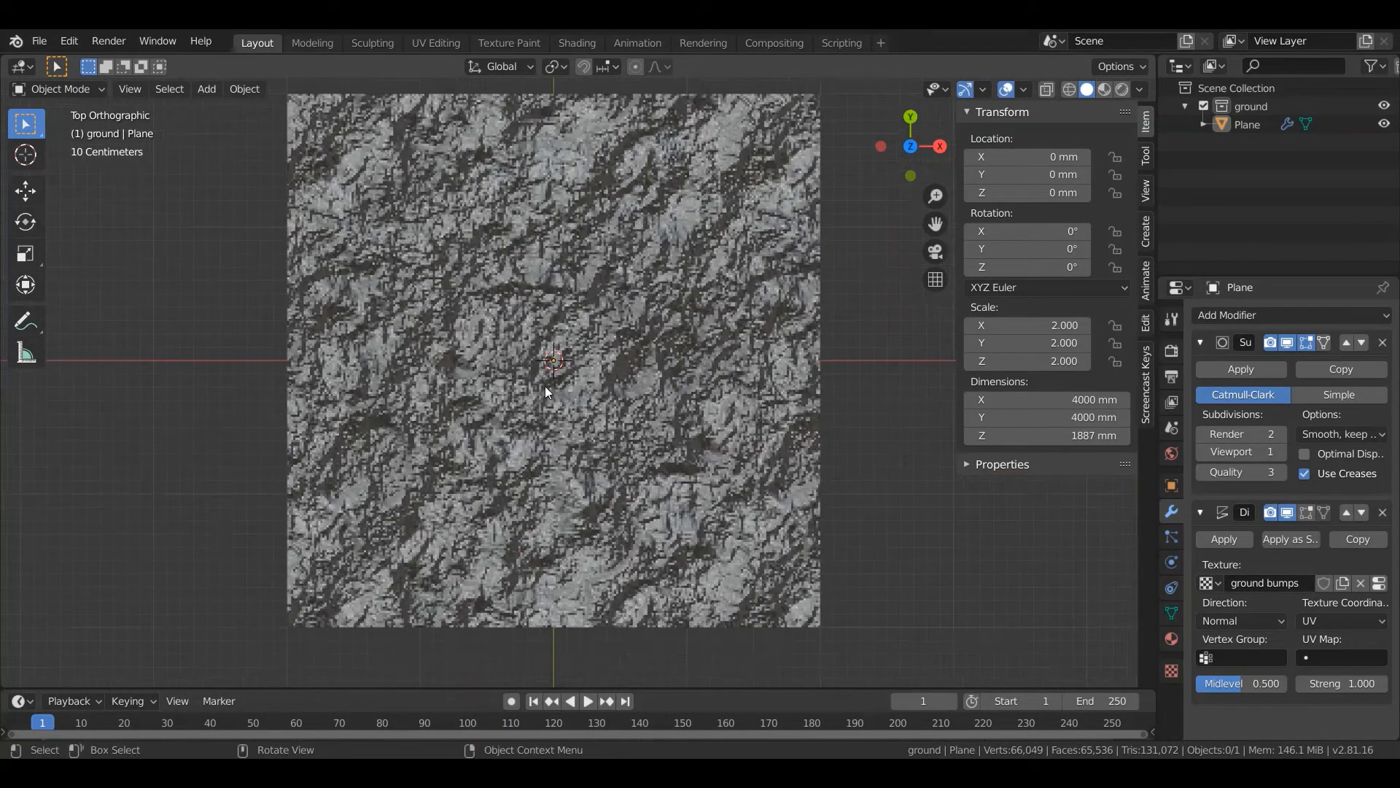
middle_drag(724, 349, 662, 349)
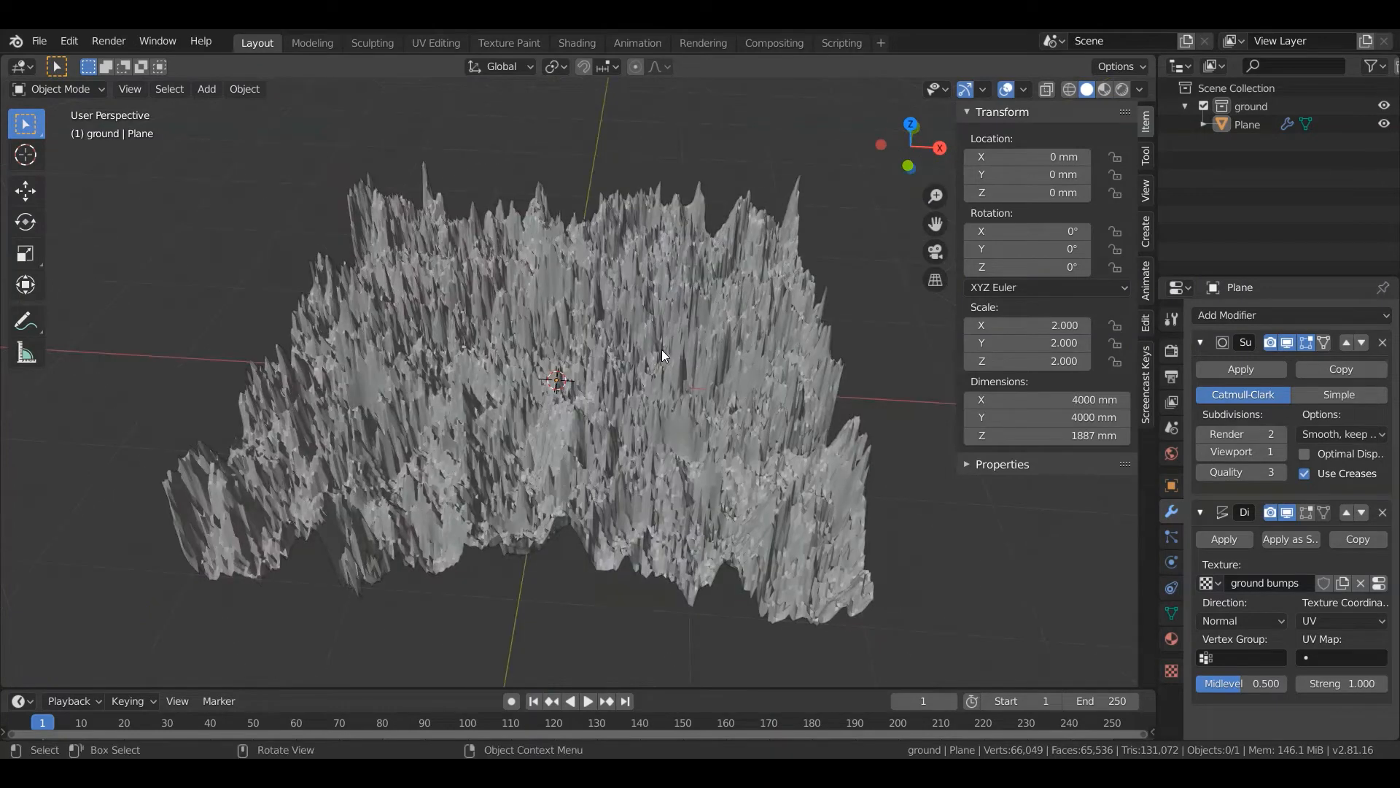
Set the Displace modifier's strength to 0.05.
key(KP_7)
scroll(662, 360, up, 4)
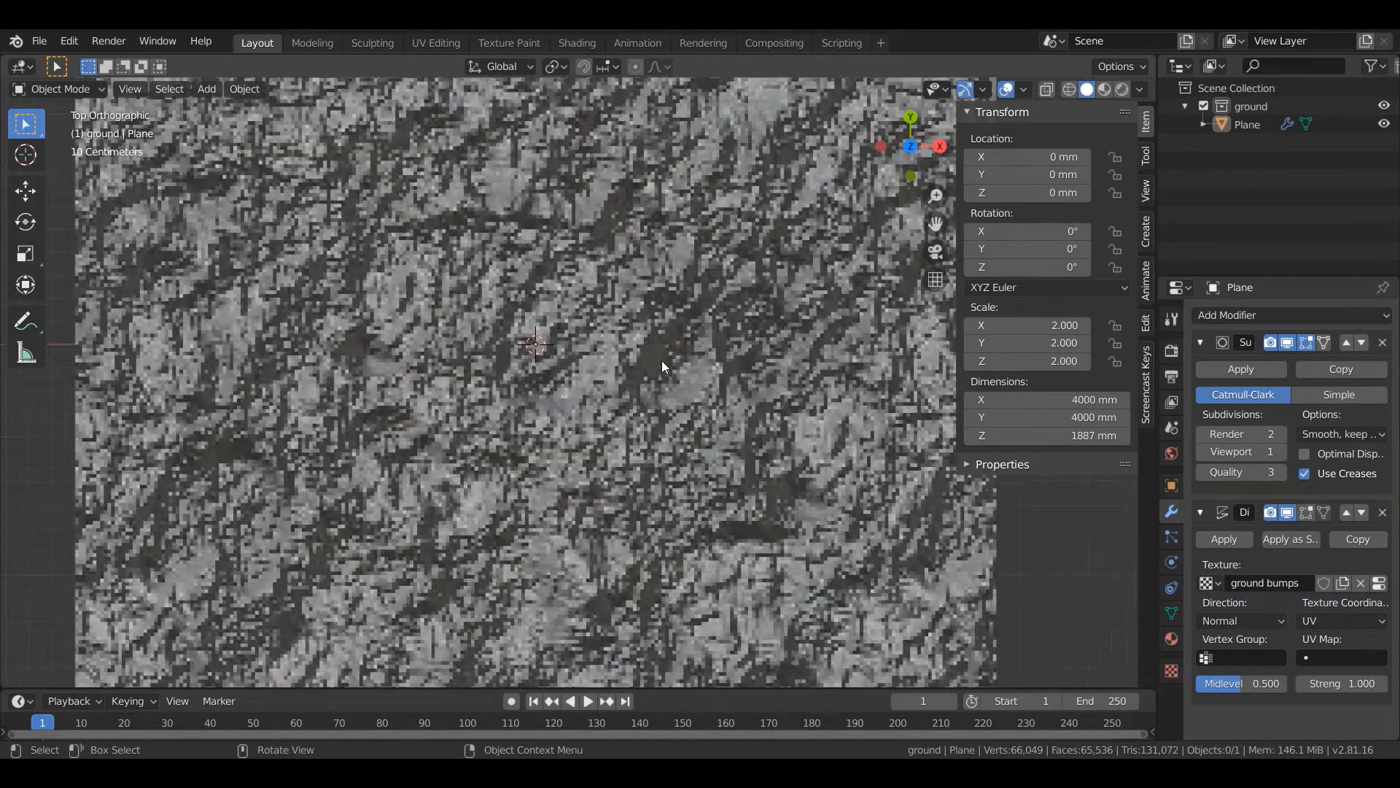
scroll(663, 360, down, 3)
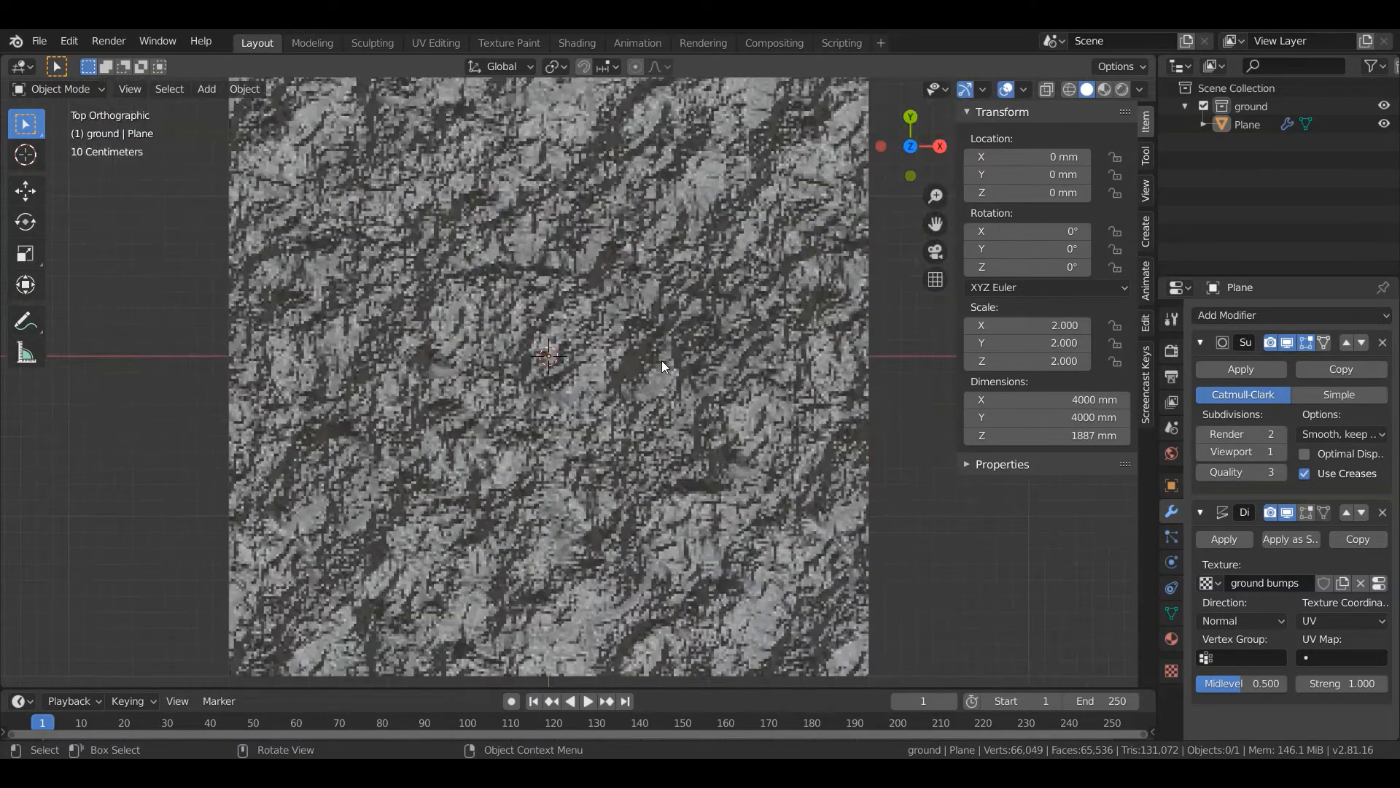
double_click(1320, 681)
text(0.05)
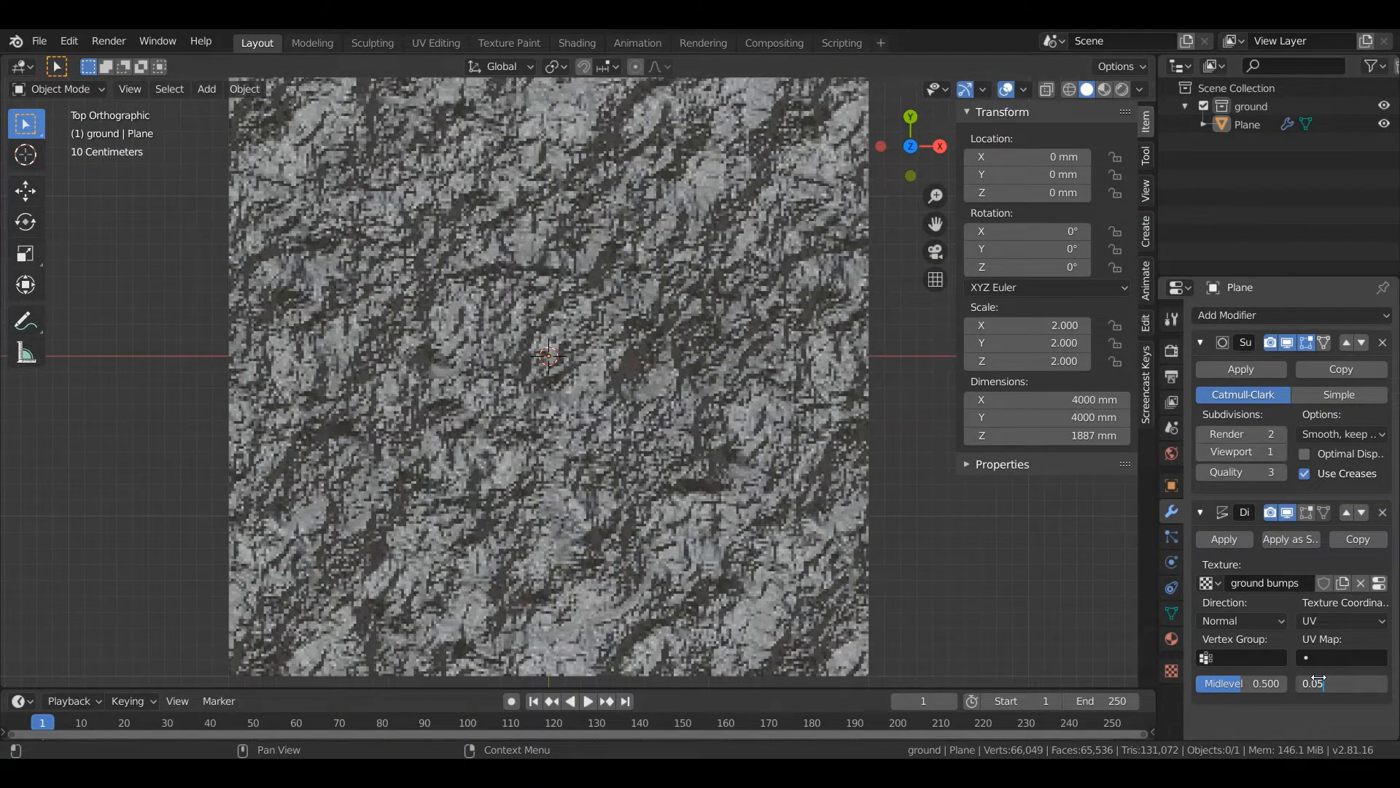
key(Return)
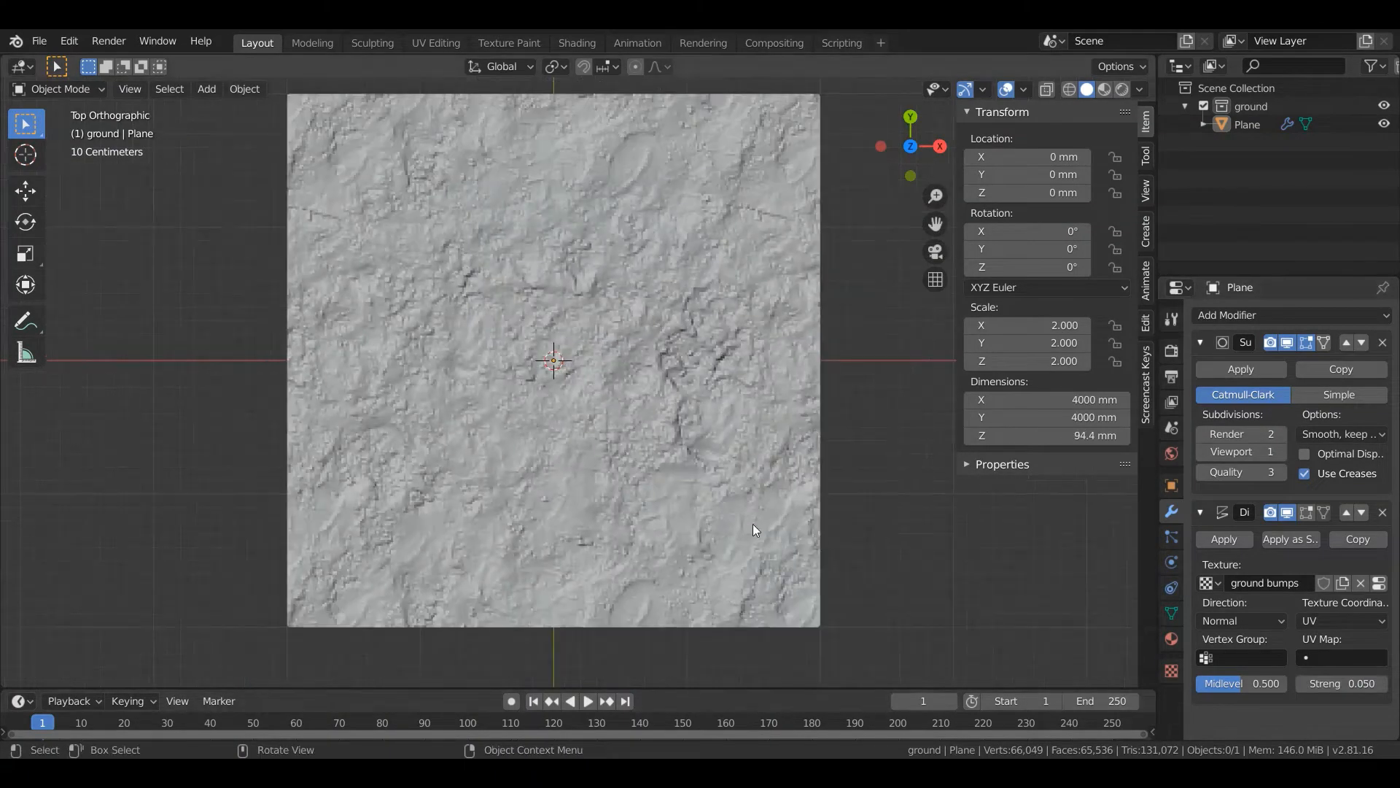
Select the displaced ground plane, apply Shade Smooth and check its surface from above.
middle_drag(752, 523, 612, 426)
scroll(690, 409, up, 5)
scroll(690, 409, up, 3)
scroll(597, 392, down, 8)
right_click(546, 424)
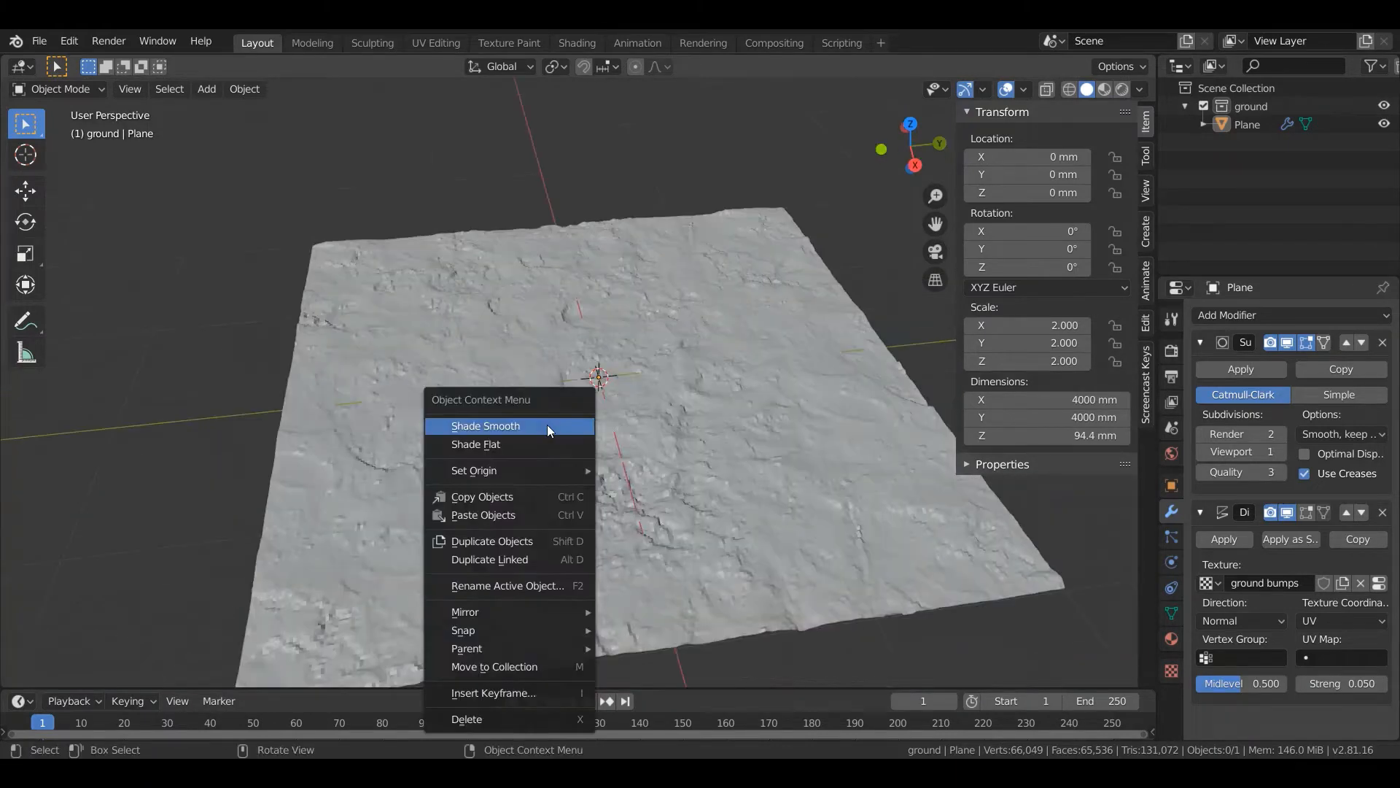
click(547, 424)
middle_drag(603, 375, 624, 466)
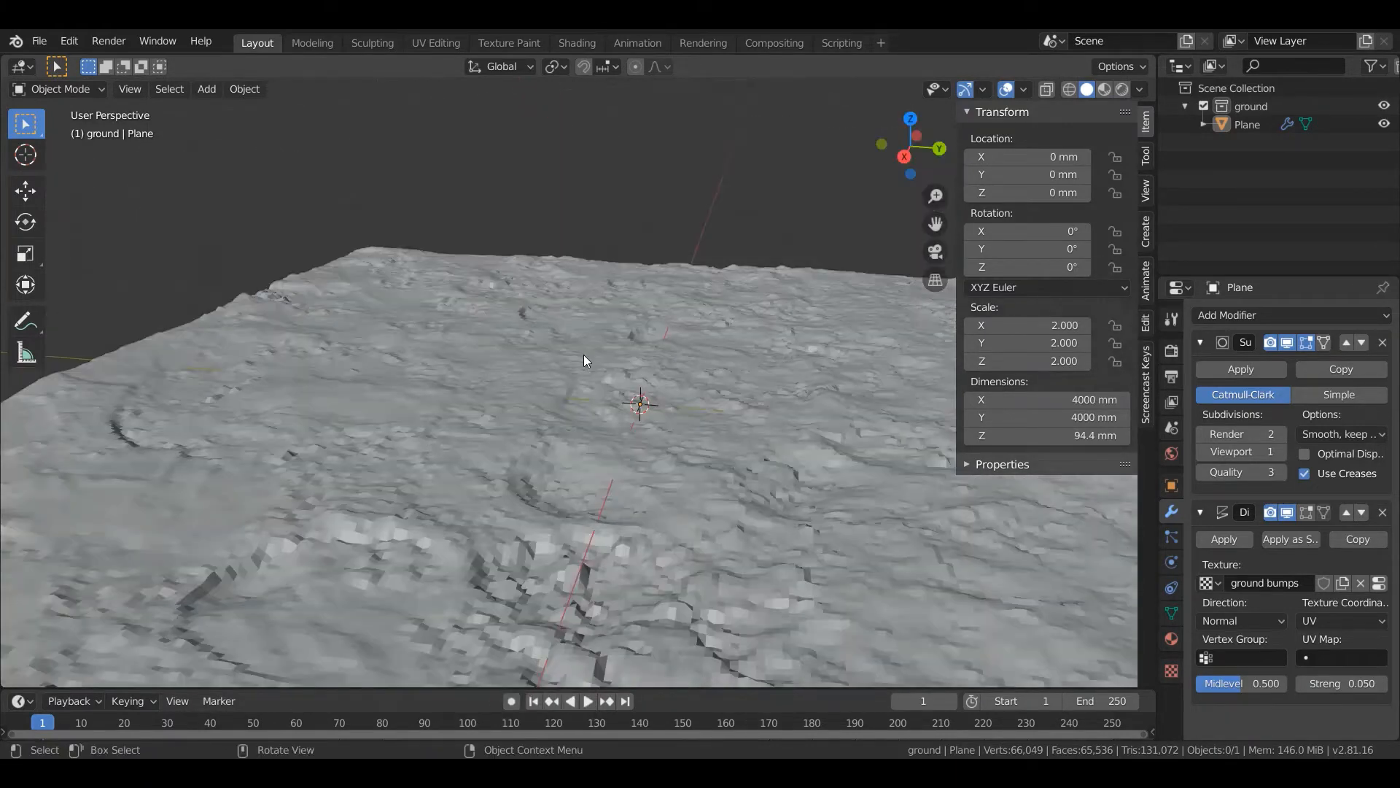
click(509, 417)
right_click(510, 417)
click(509, 417)
scroll(578, 400, down, 5)
scroll(624, 466, up, 5)
key(KP_7)
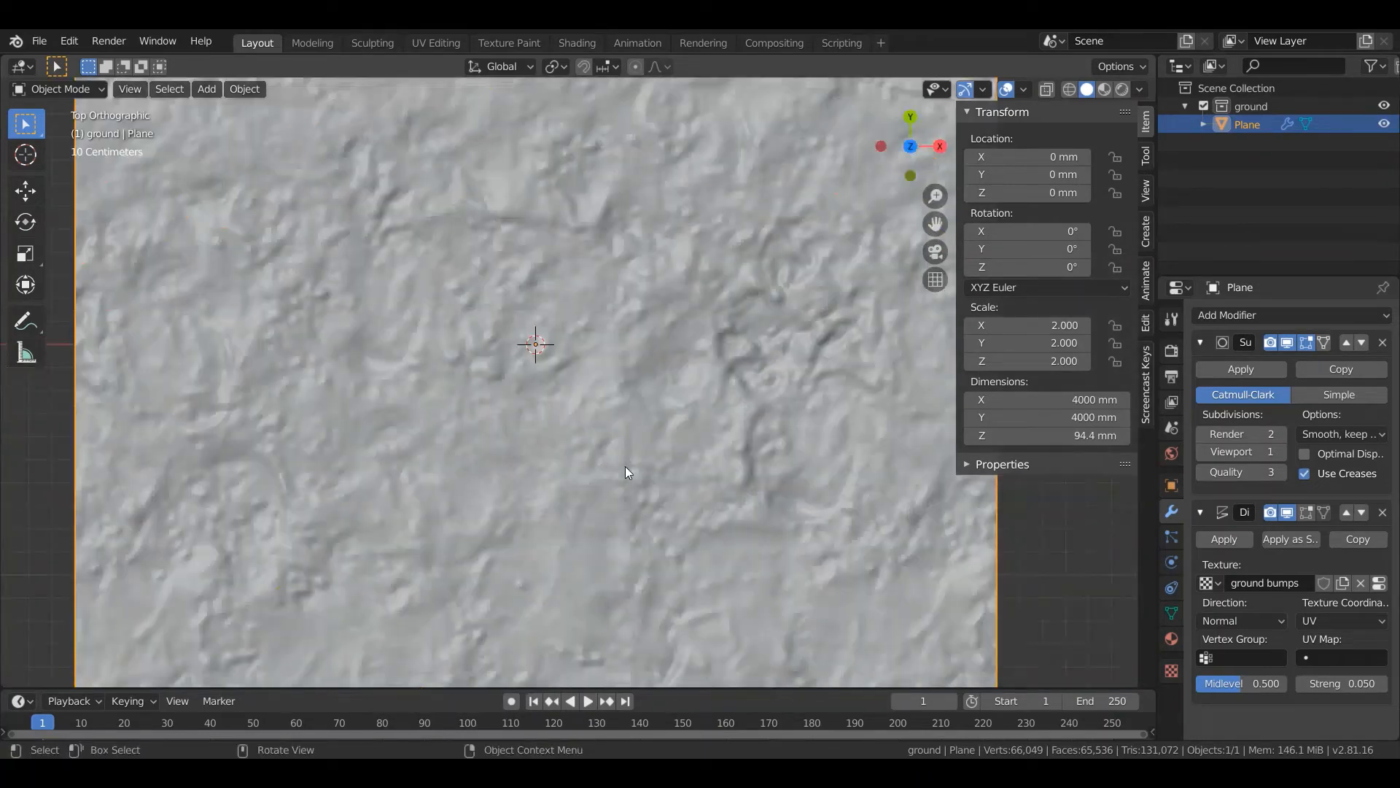
scroll(636, 463, down, 3)
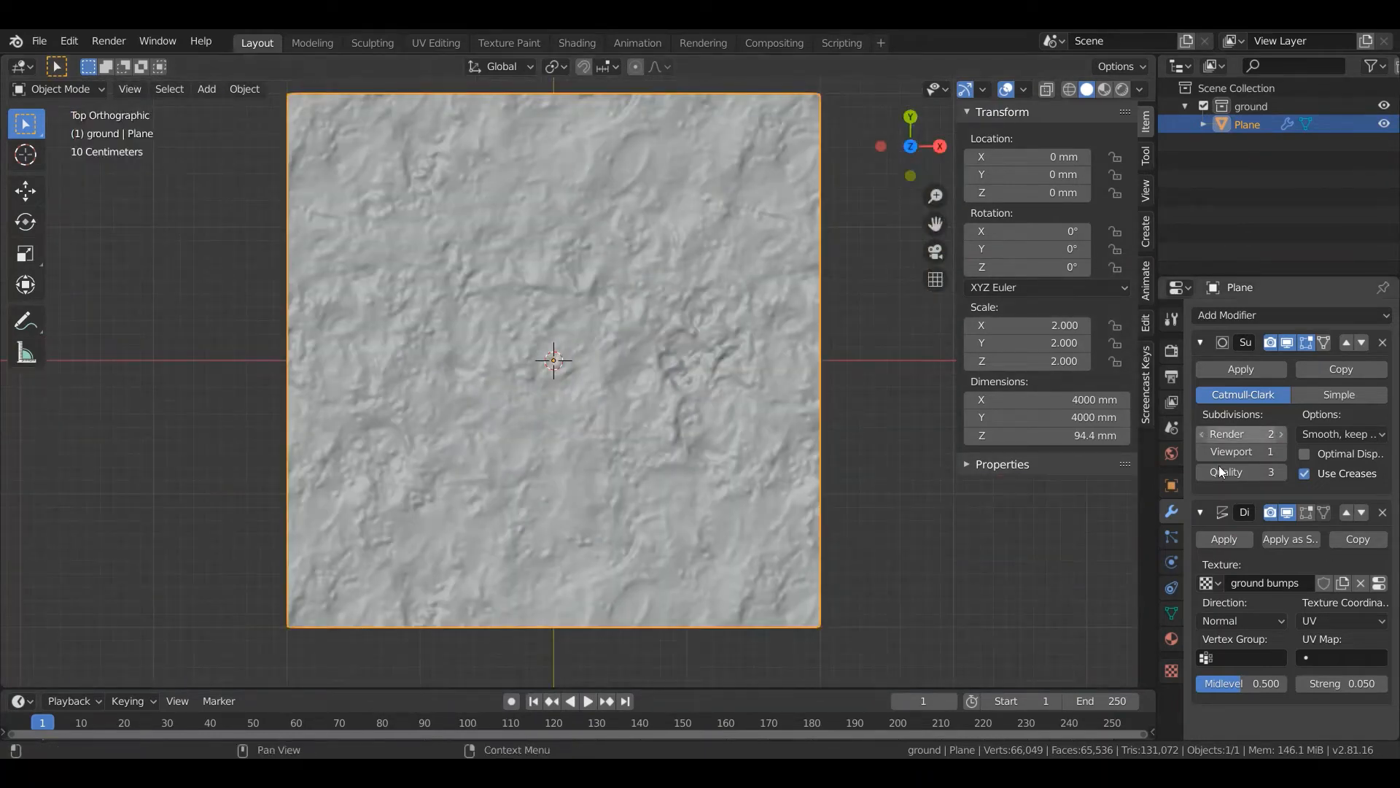
Compare viewport subdivision levels 2 and 3 in the plane's Subdivision Surface modifier and keep level 2.
middle_drag(663, 458, 477, 277)
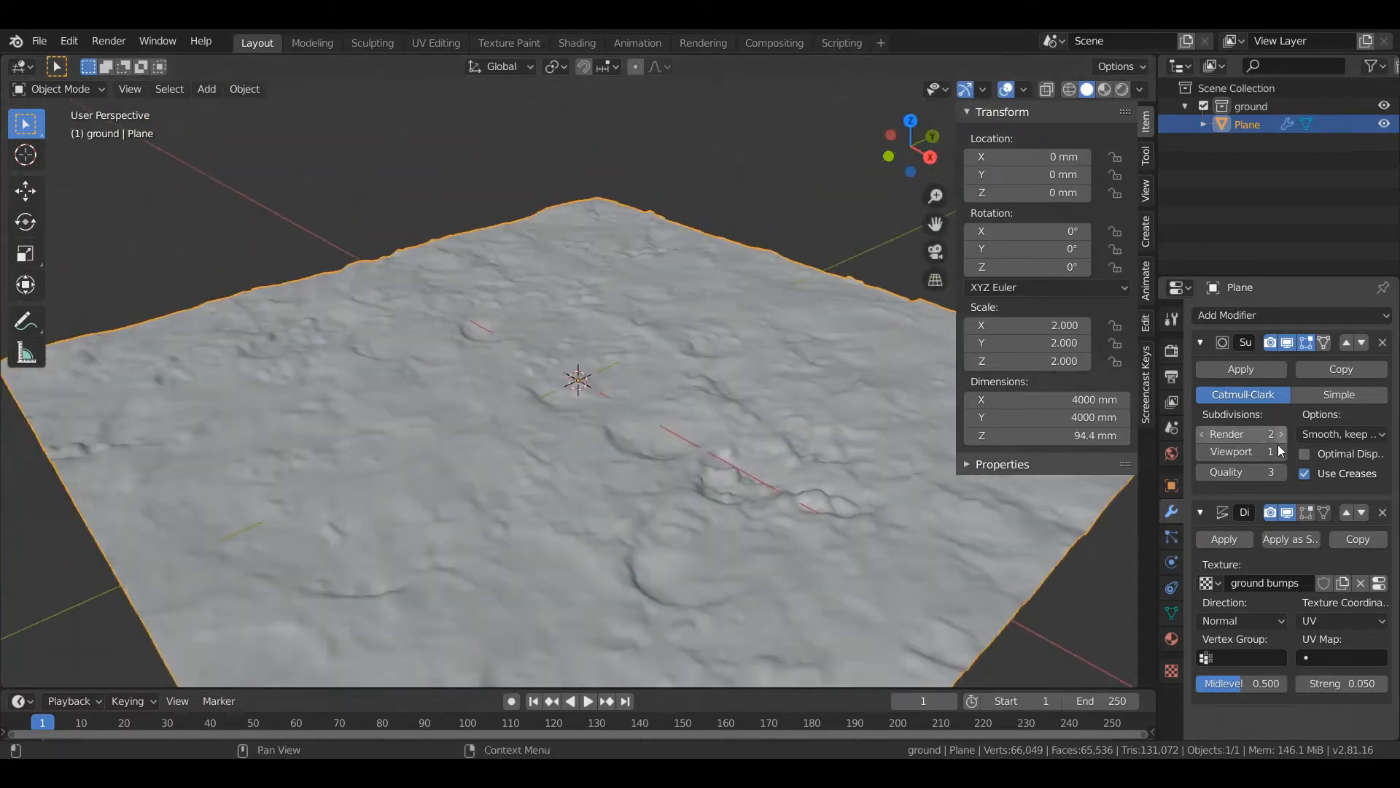
click(1278, 451)
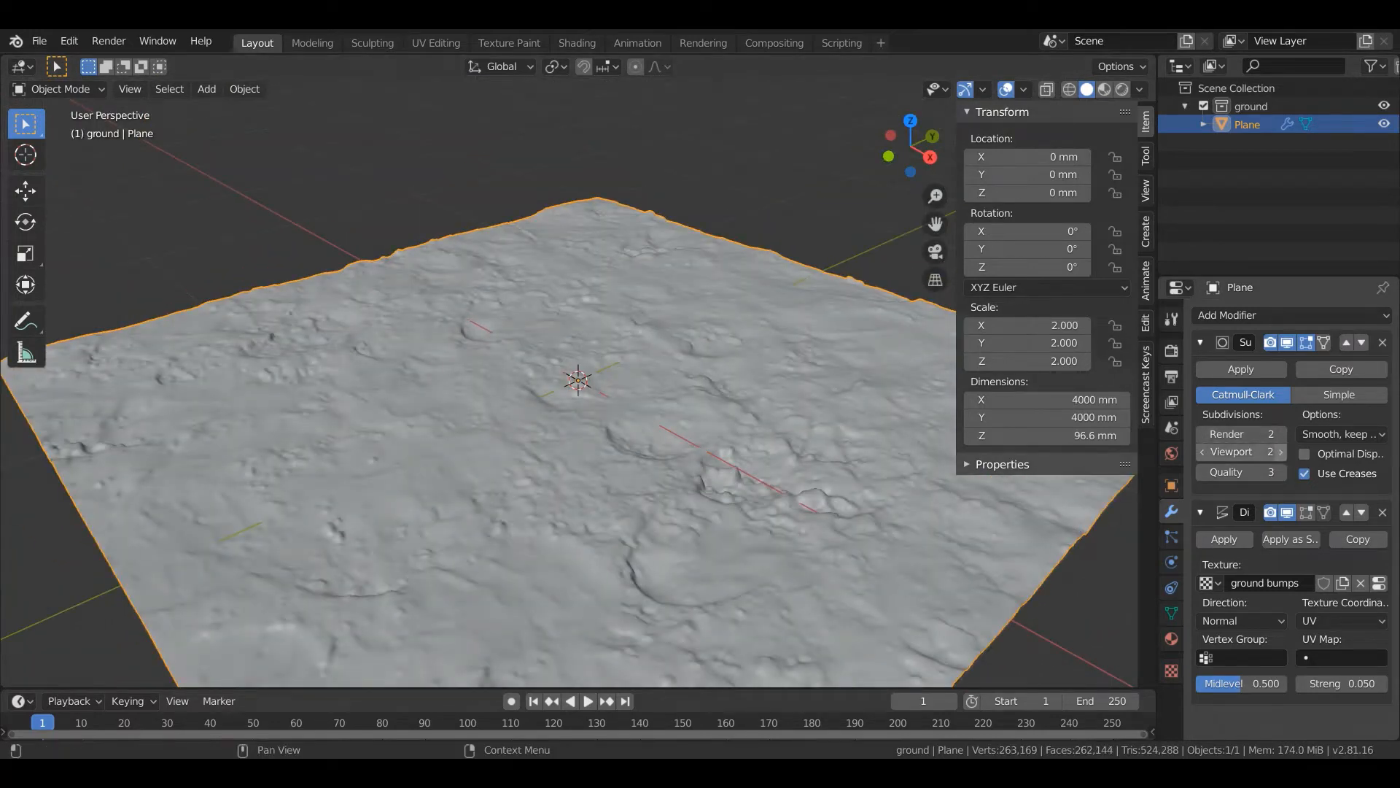
click(1277, 451)
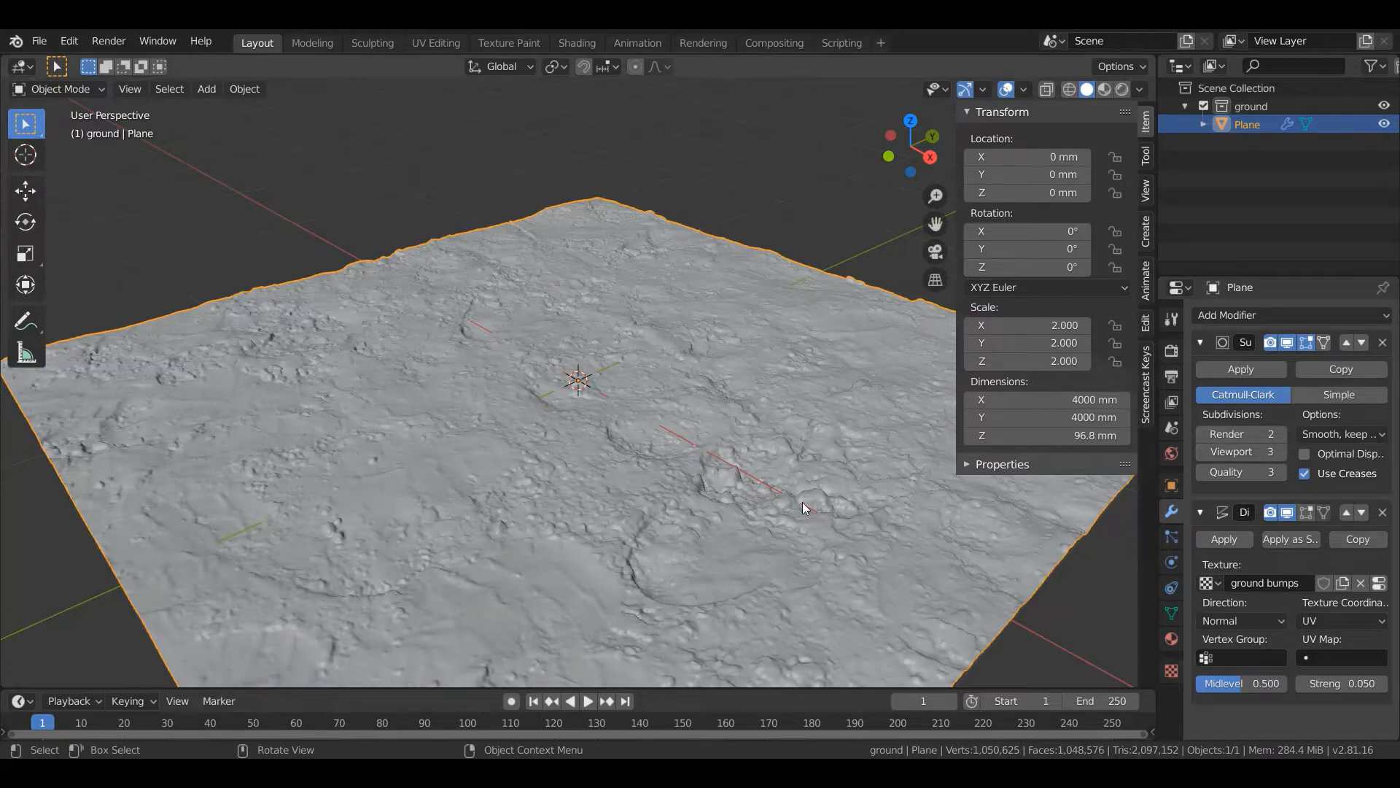
middle_drag(802, 502, 593, 418)
scroll(545, 411, up, 5)
scroll(592, 419, down, 4)
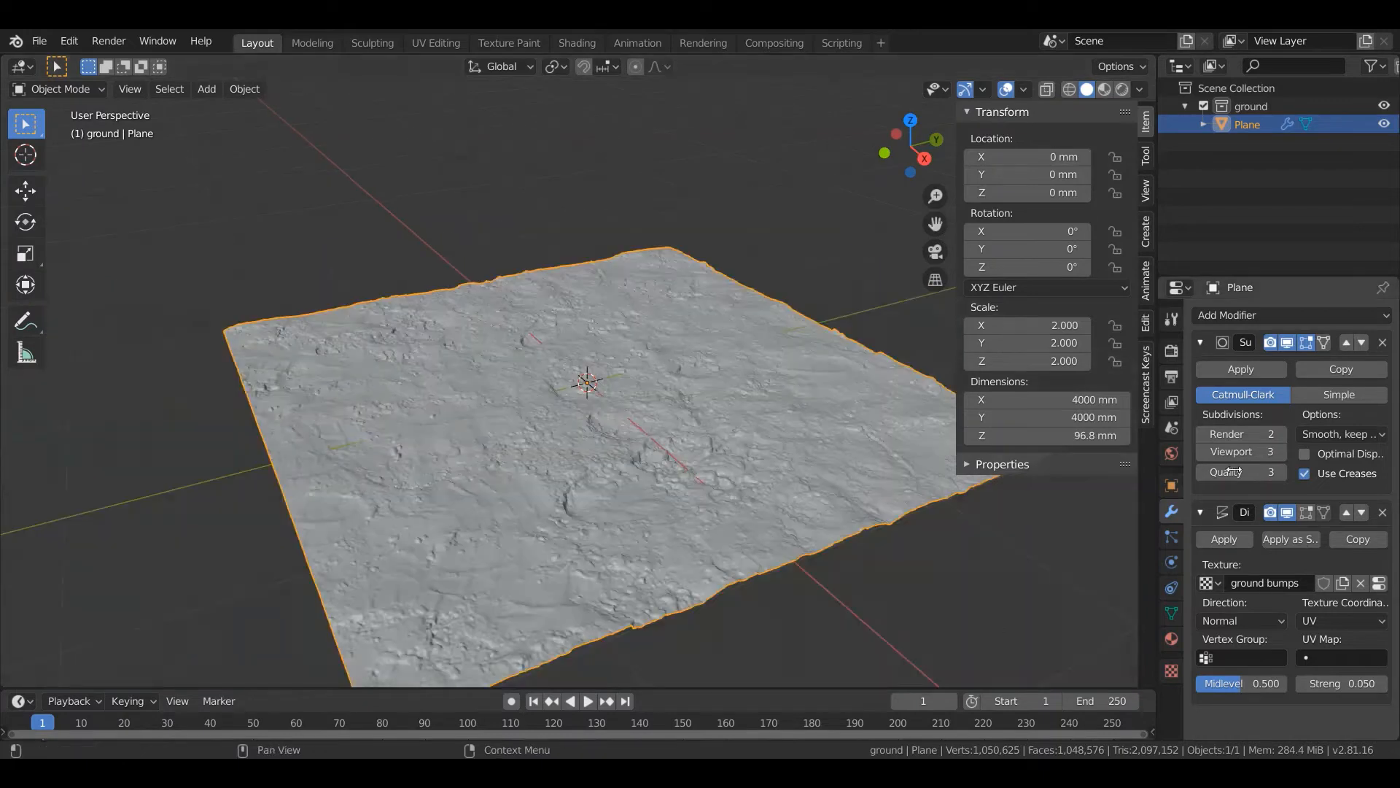
click(1201, 452)
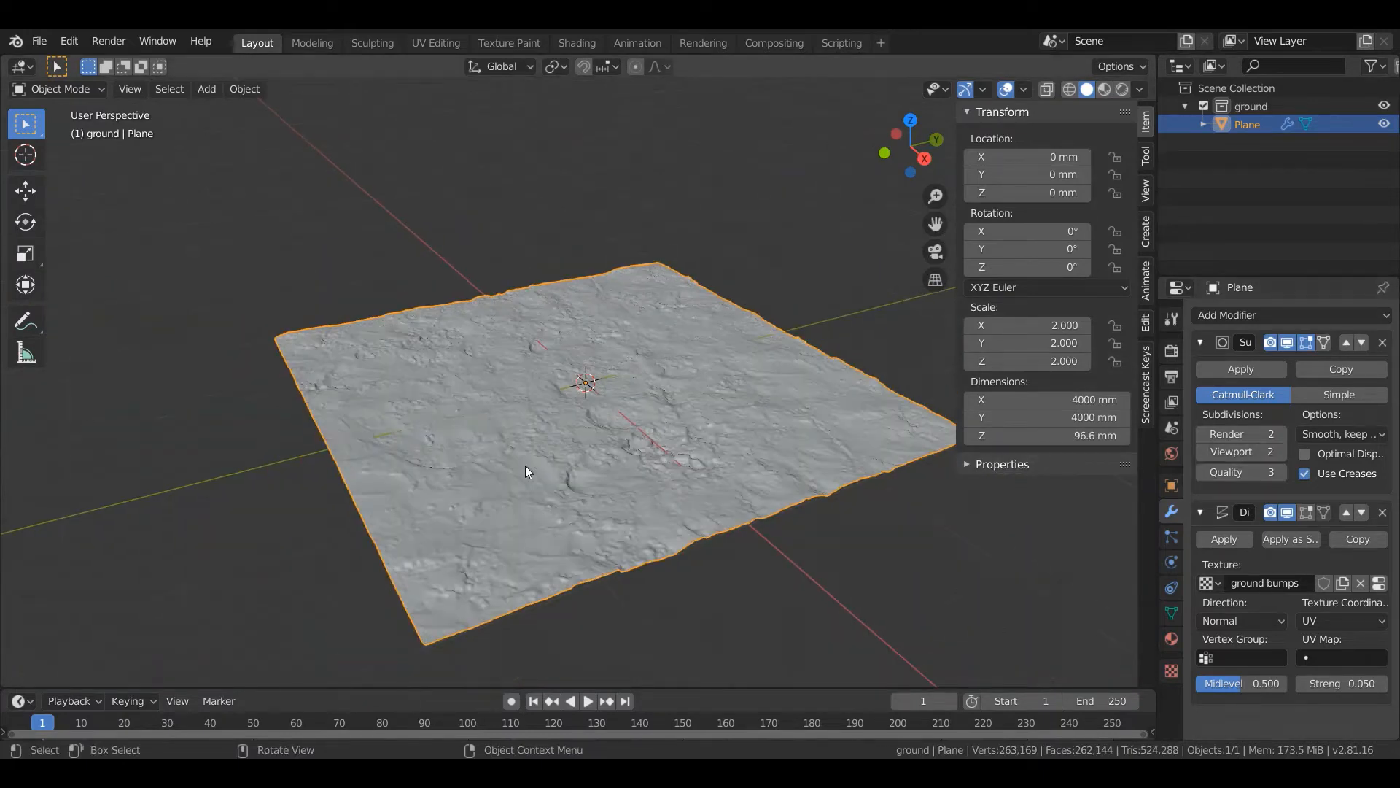
Examine the ground's fine relief from above and at an angle, both close up and as a whole.
key(KP_7)
scroll(540, 450, up, 2)
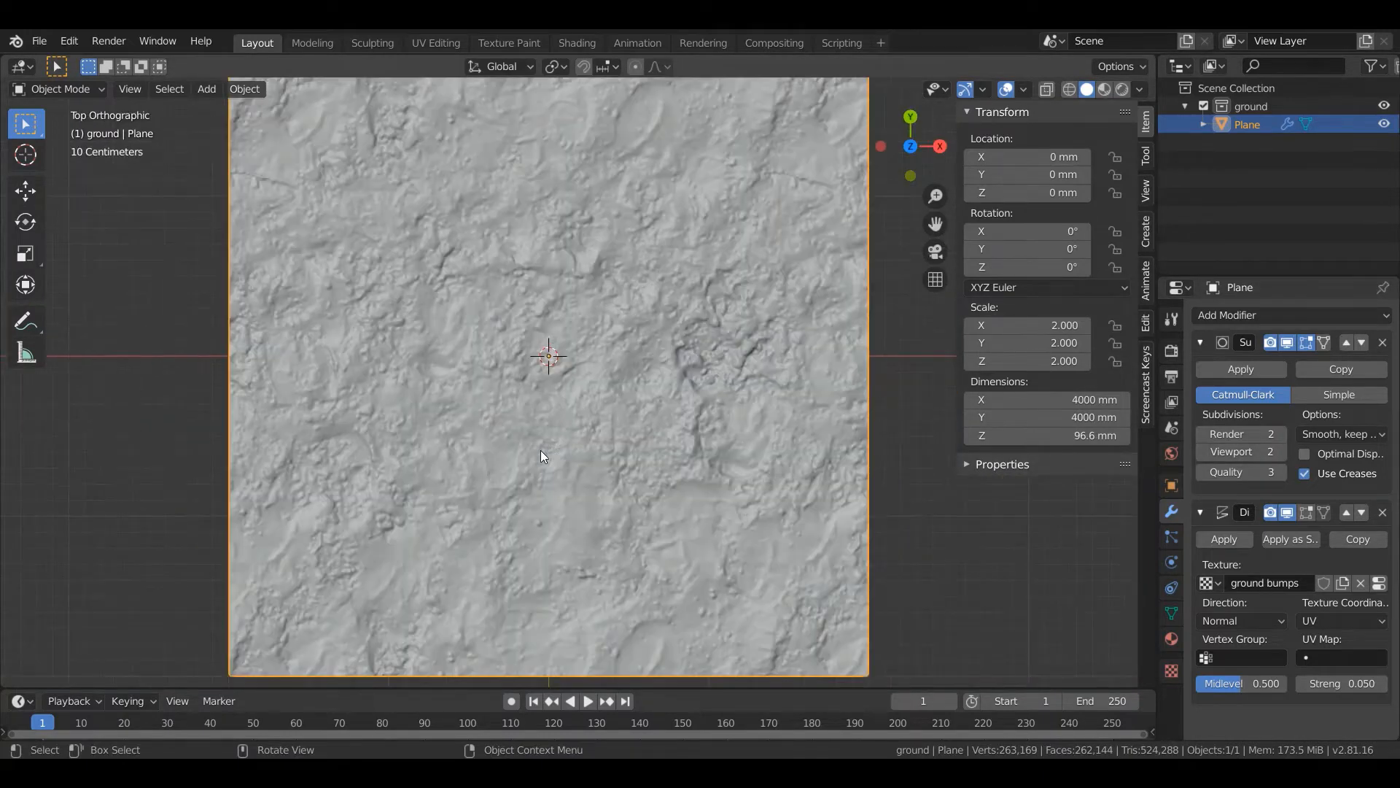
scroll(540, 450, up, 5)
scroll(540, 449, down, 9)
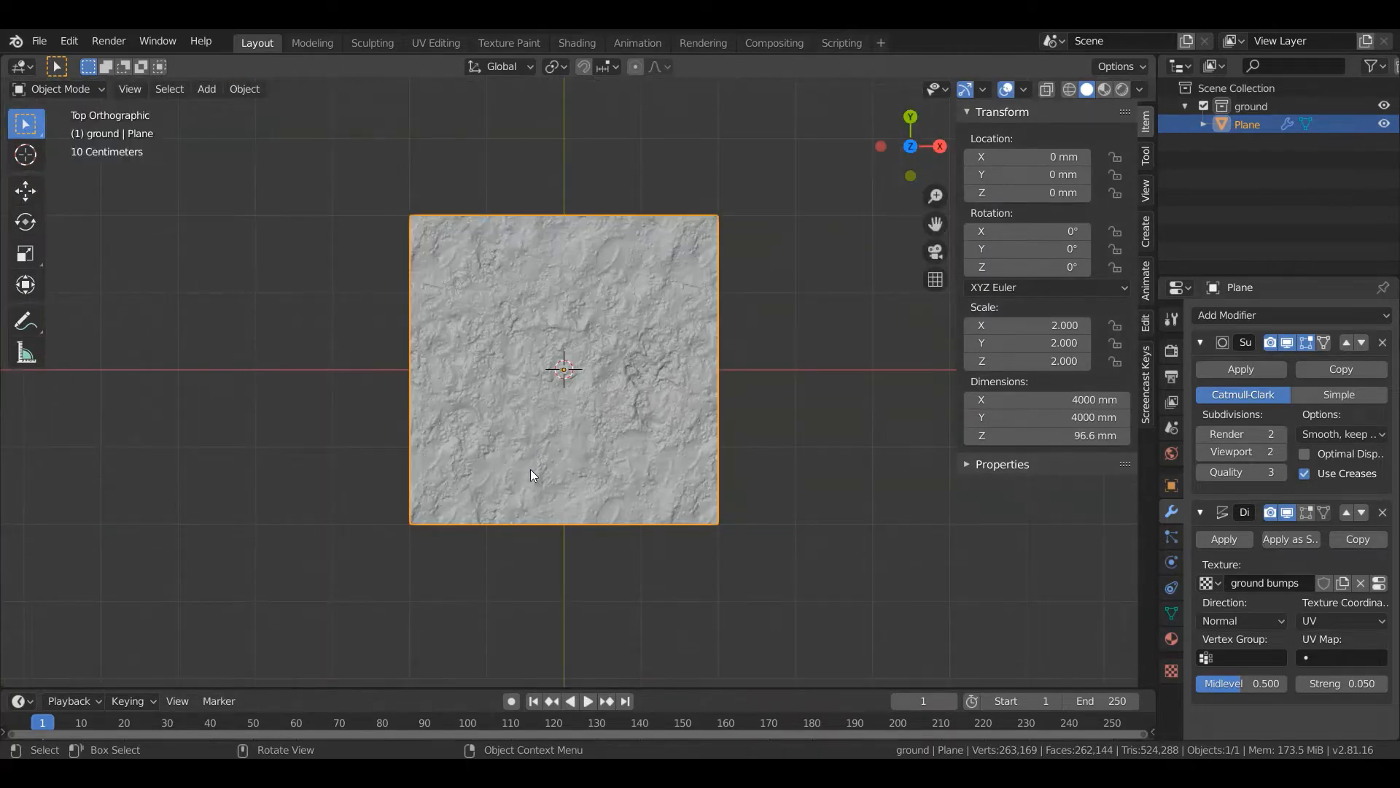
scroll(531, 470, up, 5)
scroll(541, 466, down, 7)
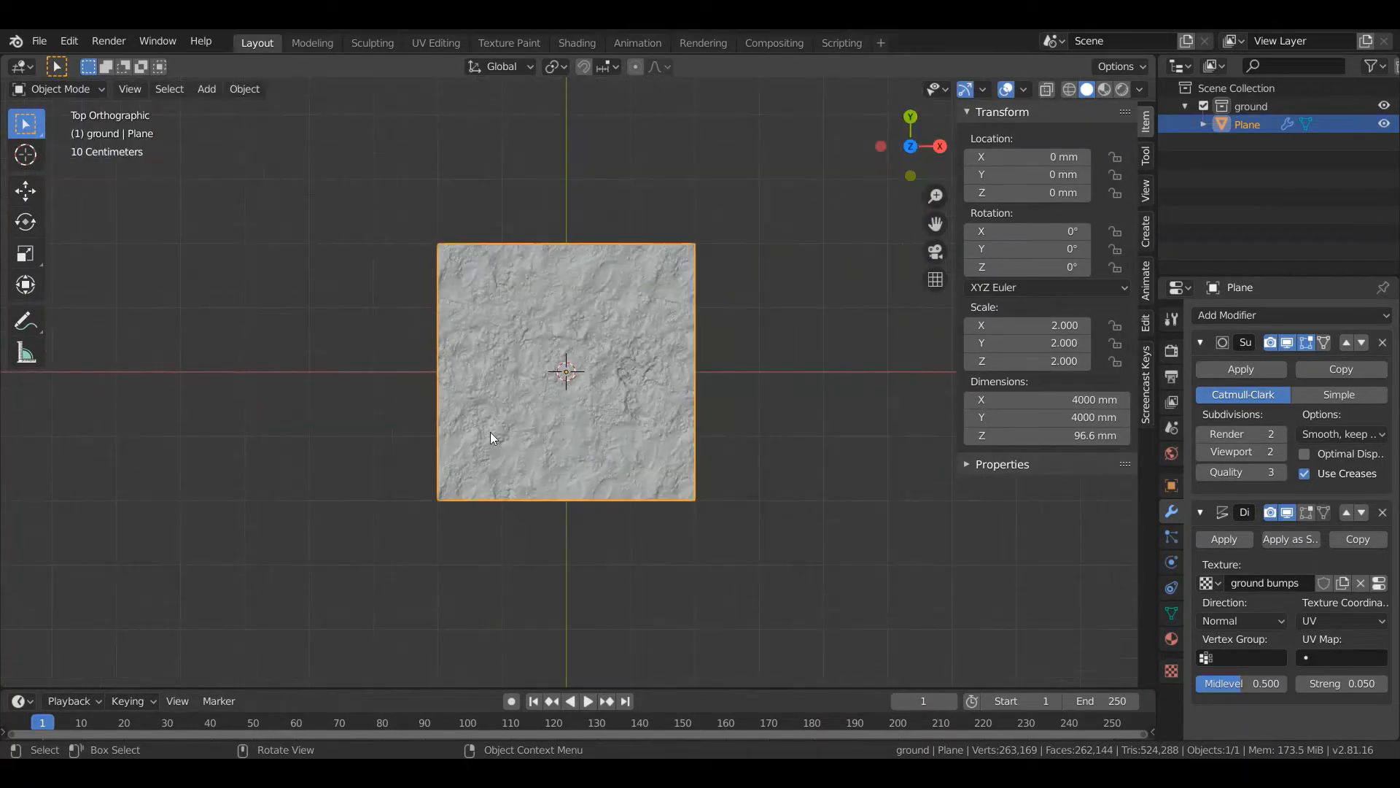
scroll(491, 433, up, 3)
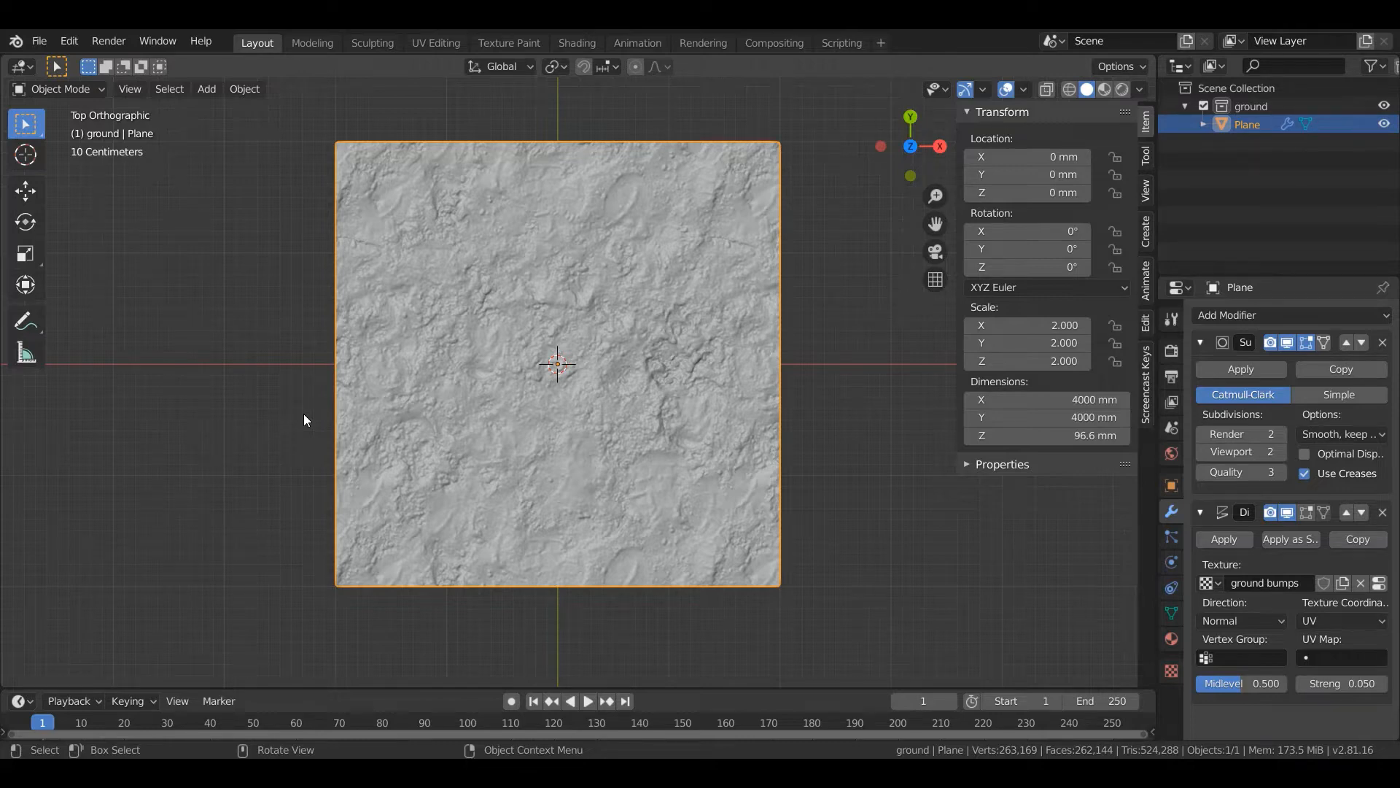
scroll(303, 414, down, 3)
middle_drag(563, 349, 504, 319)
scroll(490, 210, up, 5)
scroll(432, 290, down, 3)
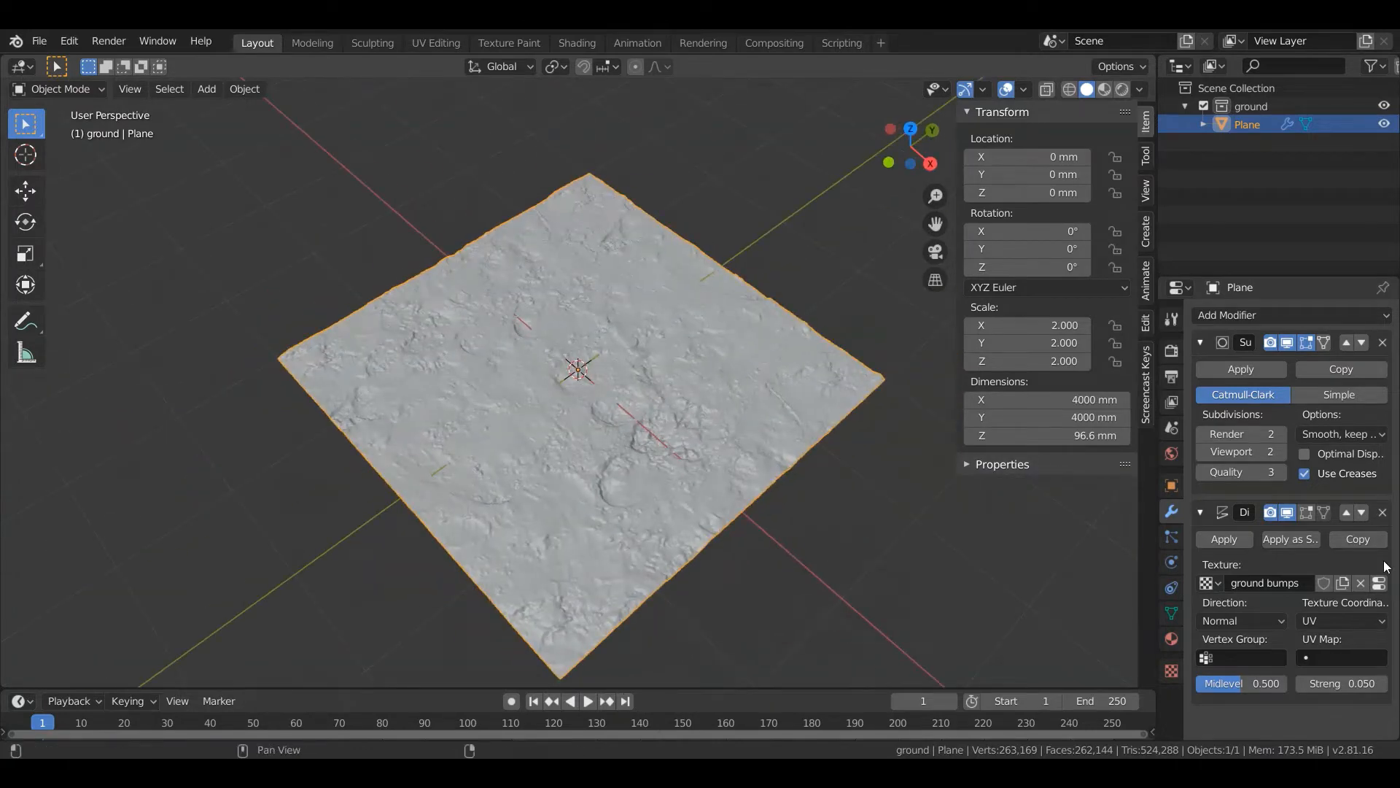
Set the GROUND material's viewport display color to orange, about H 0.090, S 0.906, V 0.906.
click(1171, 638)
scroll(1320, 608, down, 10)
scroll(1305, 645, down, 12)
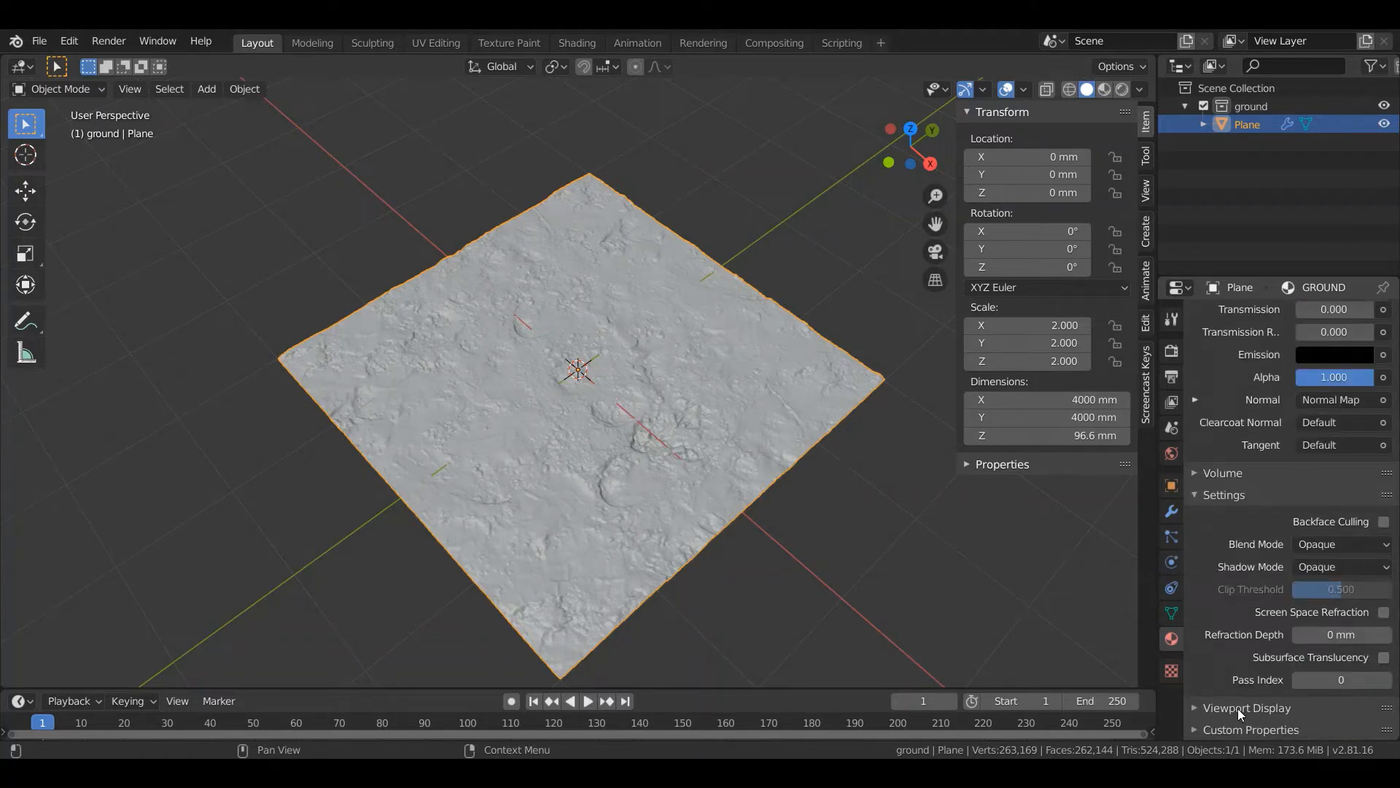
click(1209, 704)
scroll(1240, 704, down, 2)
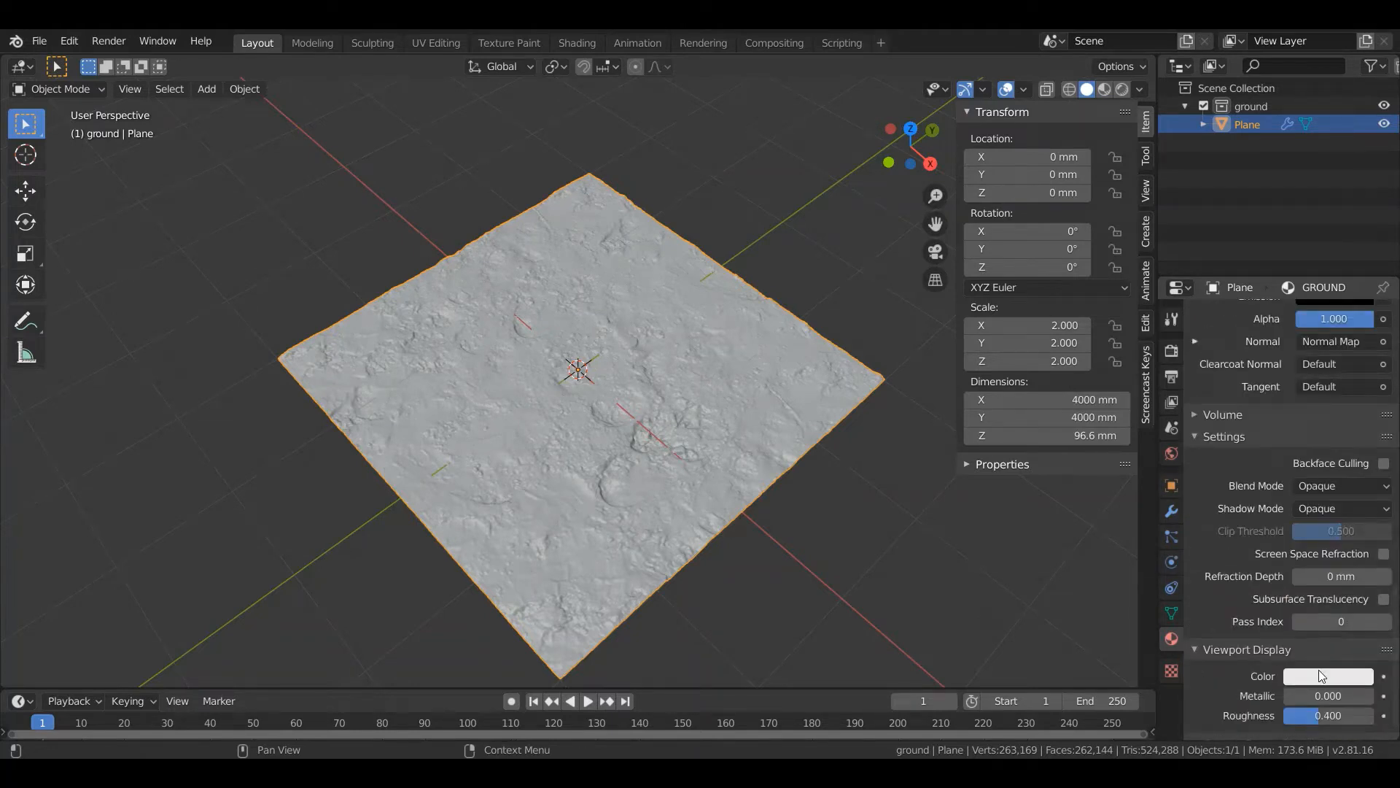
click(1318, 676)
click(1272, 519)
drag(1270, 518, 1247, 538)
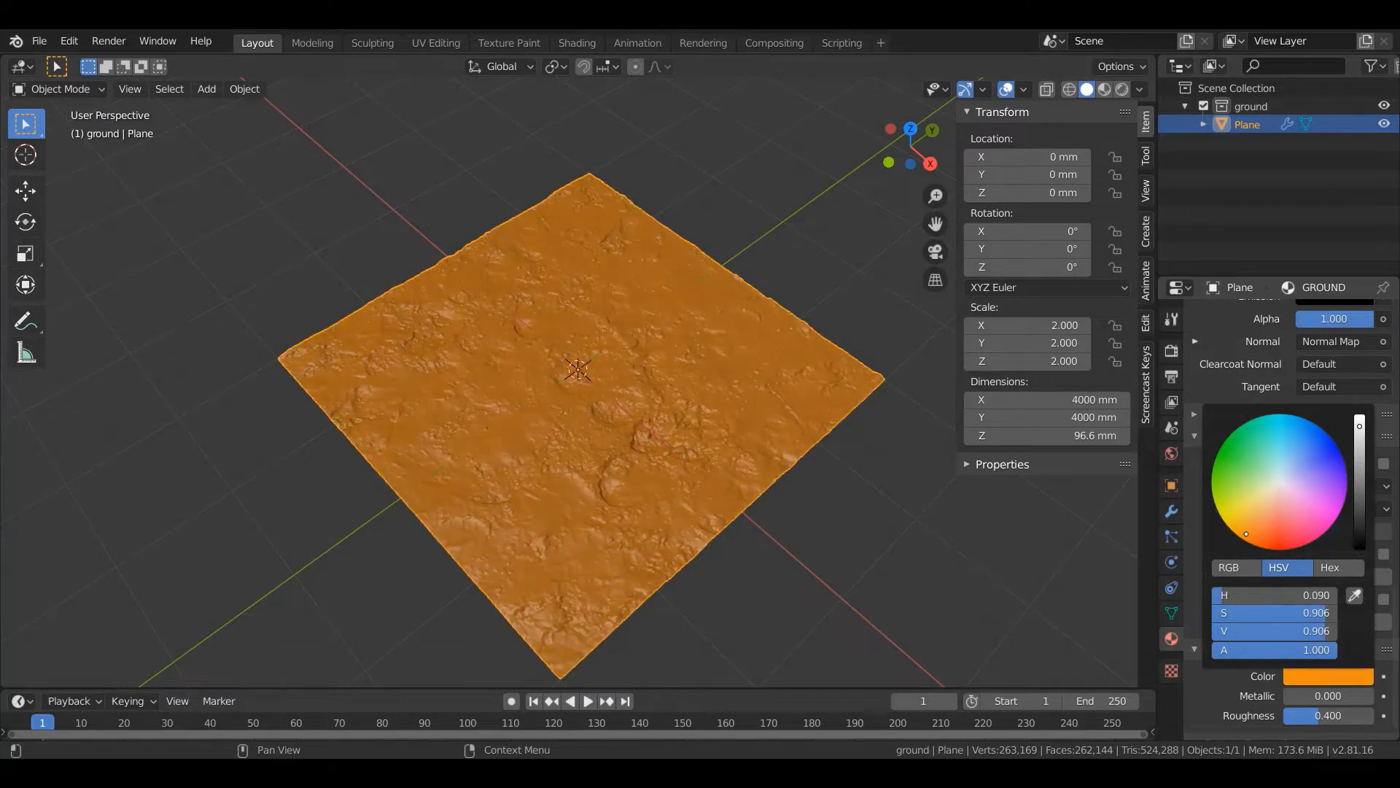
click(859, 534)
Inspect the orange ground up close, and turn off viewport display for its Subdivision Surface and Displace modifiers.
middle_drag(859, 533, 784, 522)
scroll(784, 521, down, 1)
scroll(620, 405, up, 6)
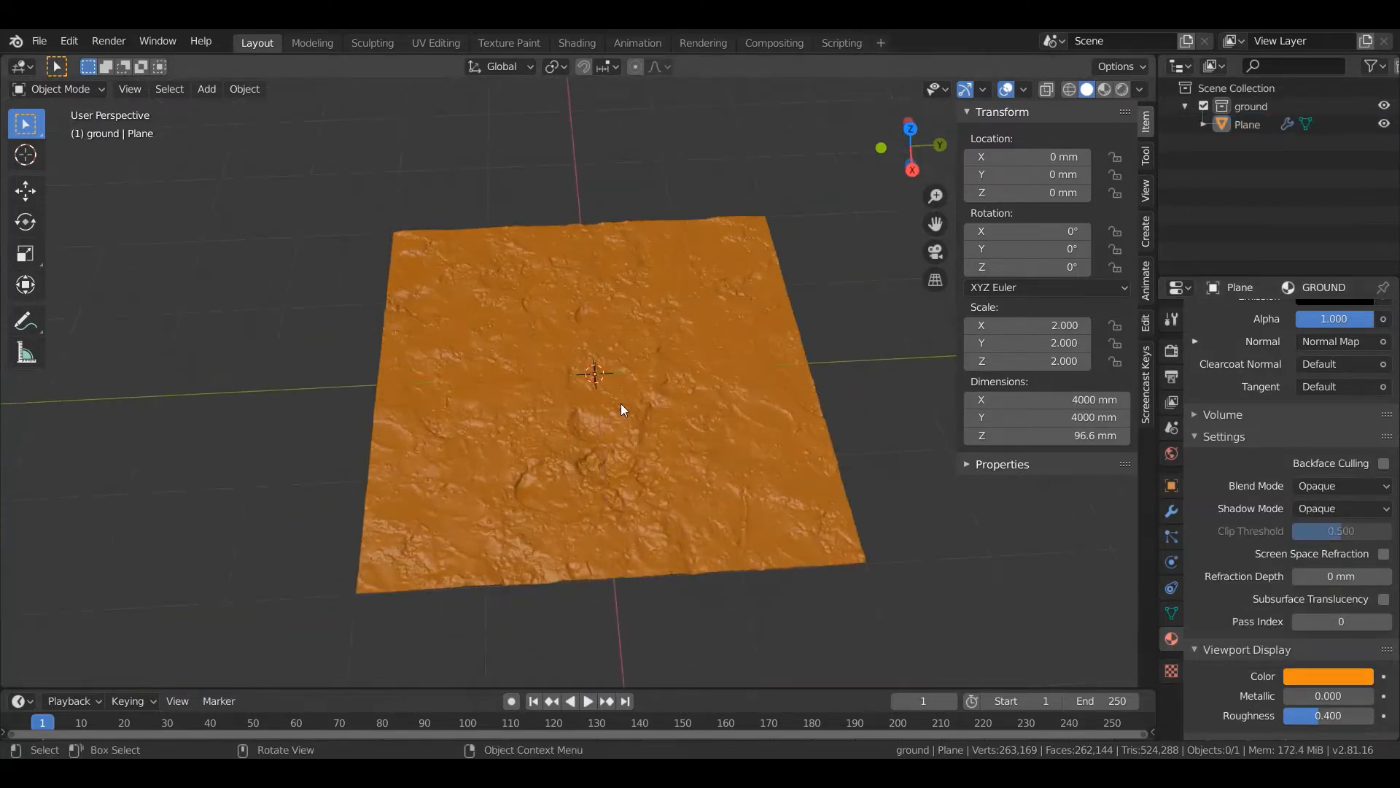
middle_drag(620, 404, 750, 398)
scroll(1371, 498, up, 5)
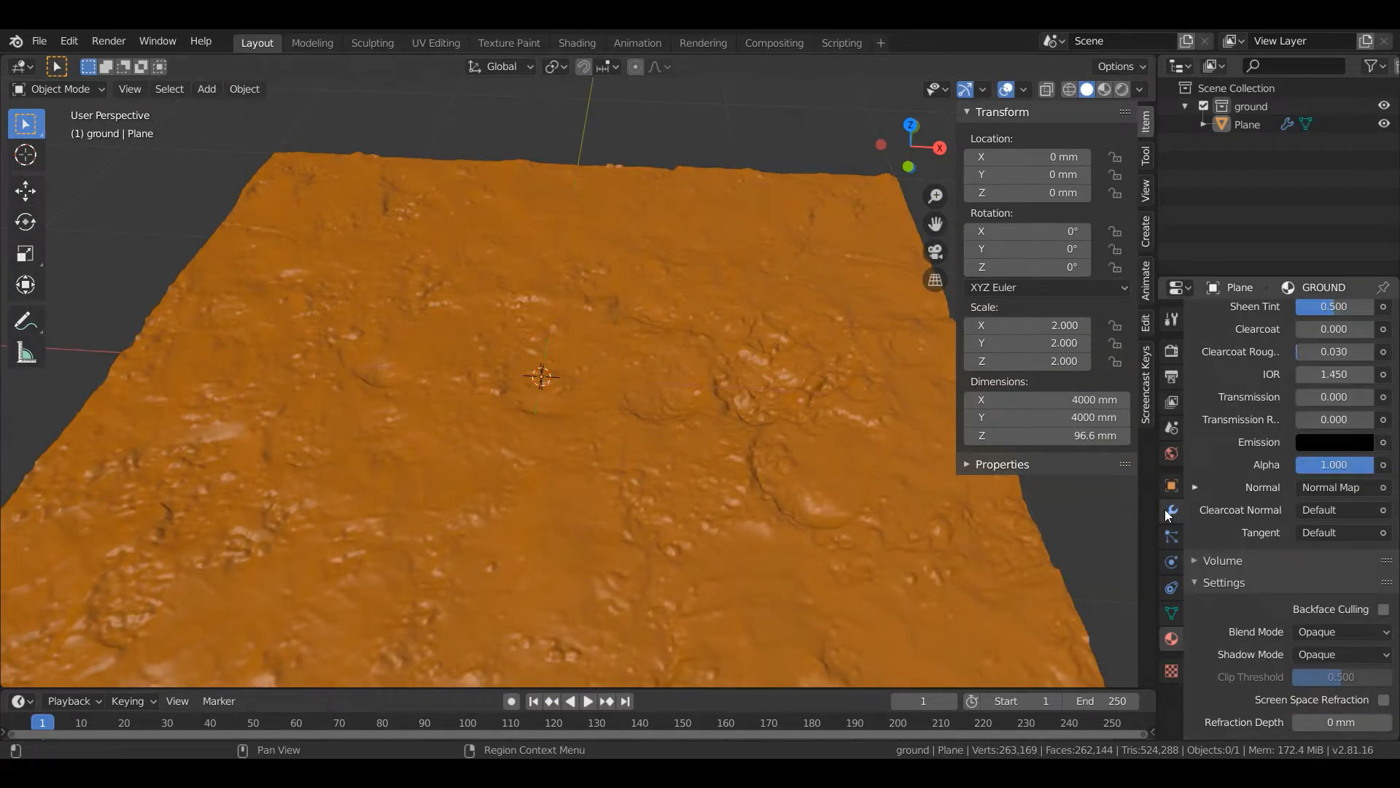
click(1170, 509)
click(1287, 342)
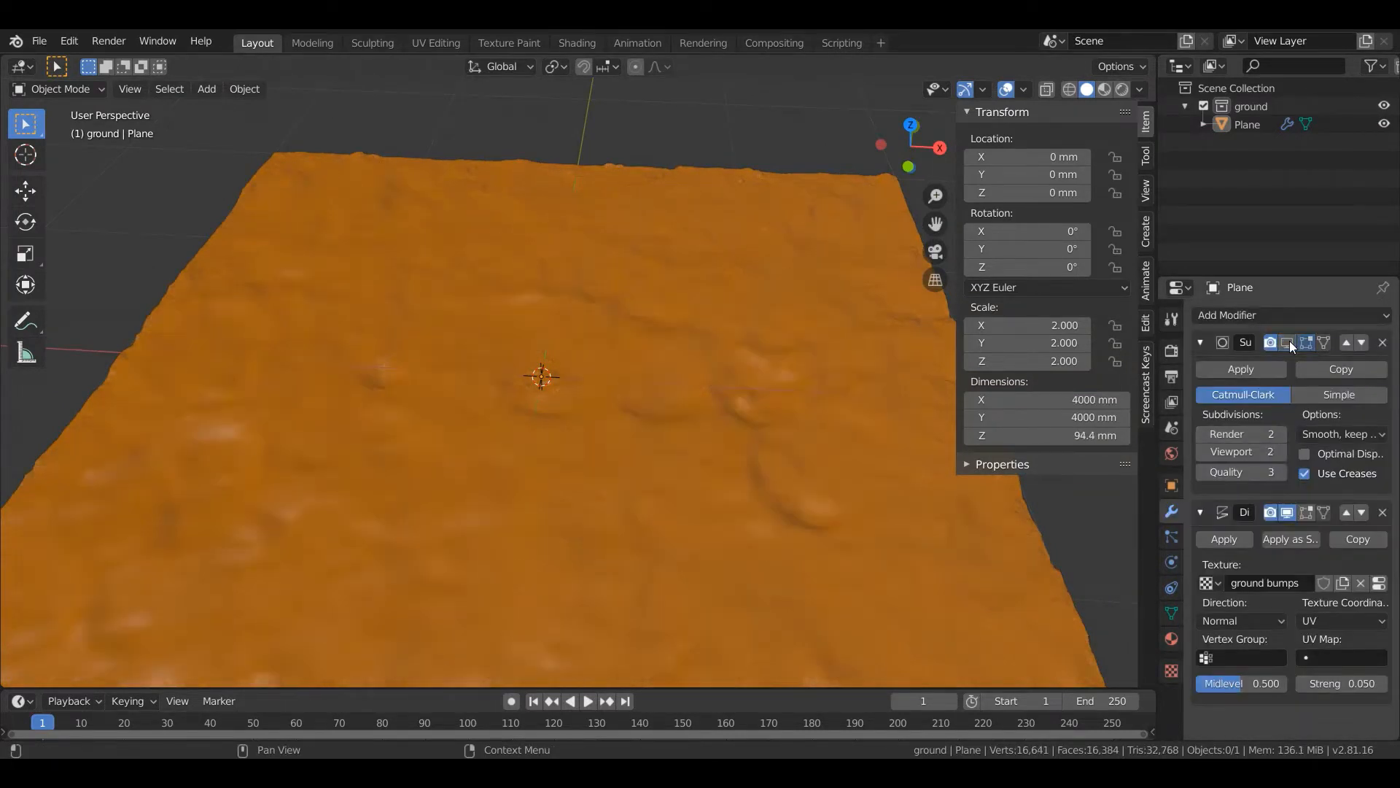
click(1287, 512)
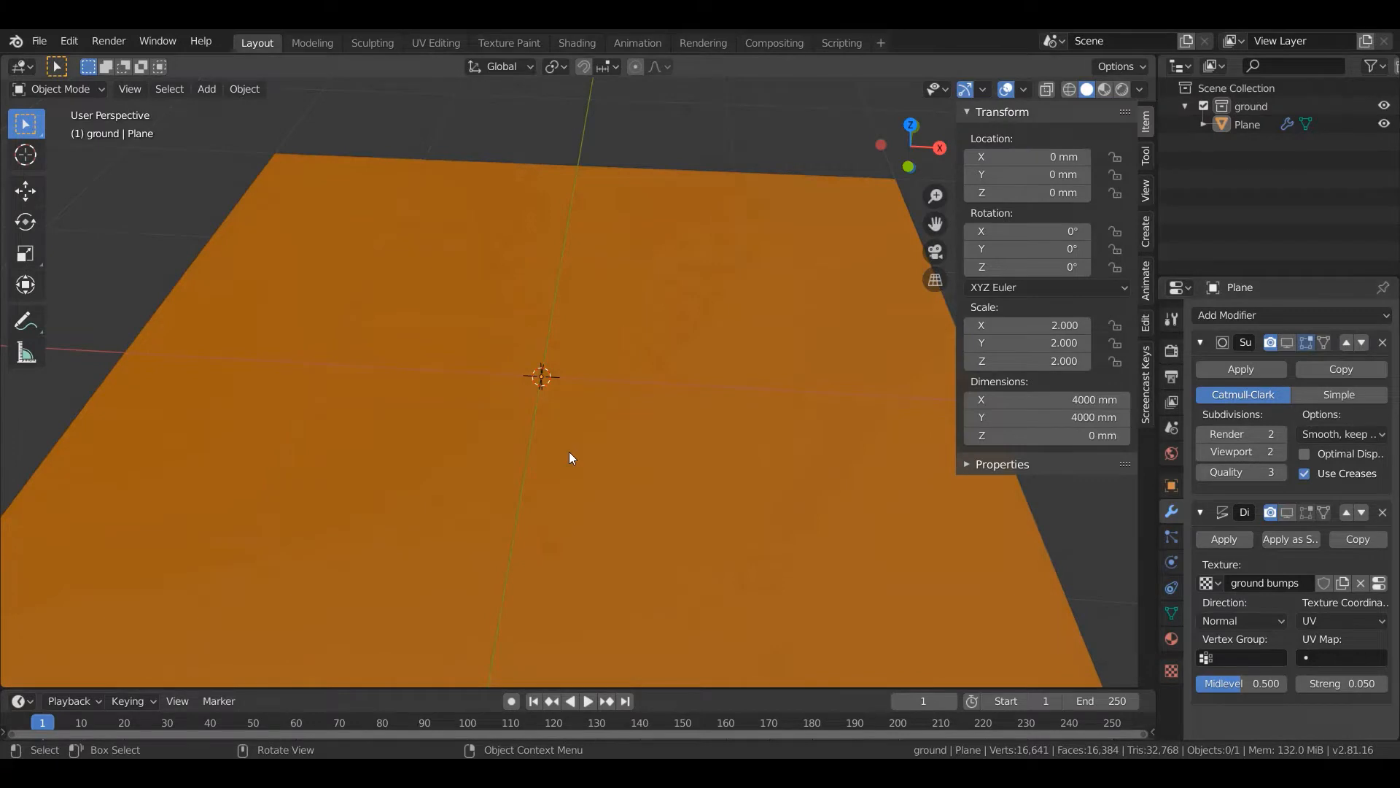
Rename the plane object in the ground collection as ground.
key(KP_7)
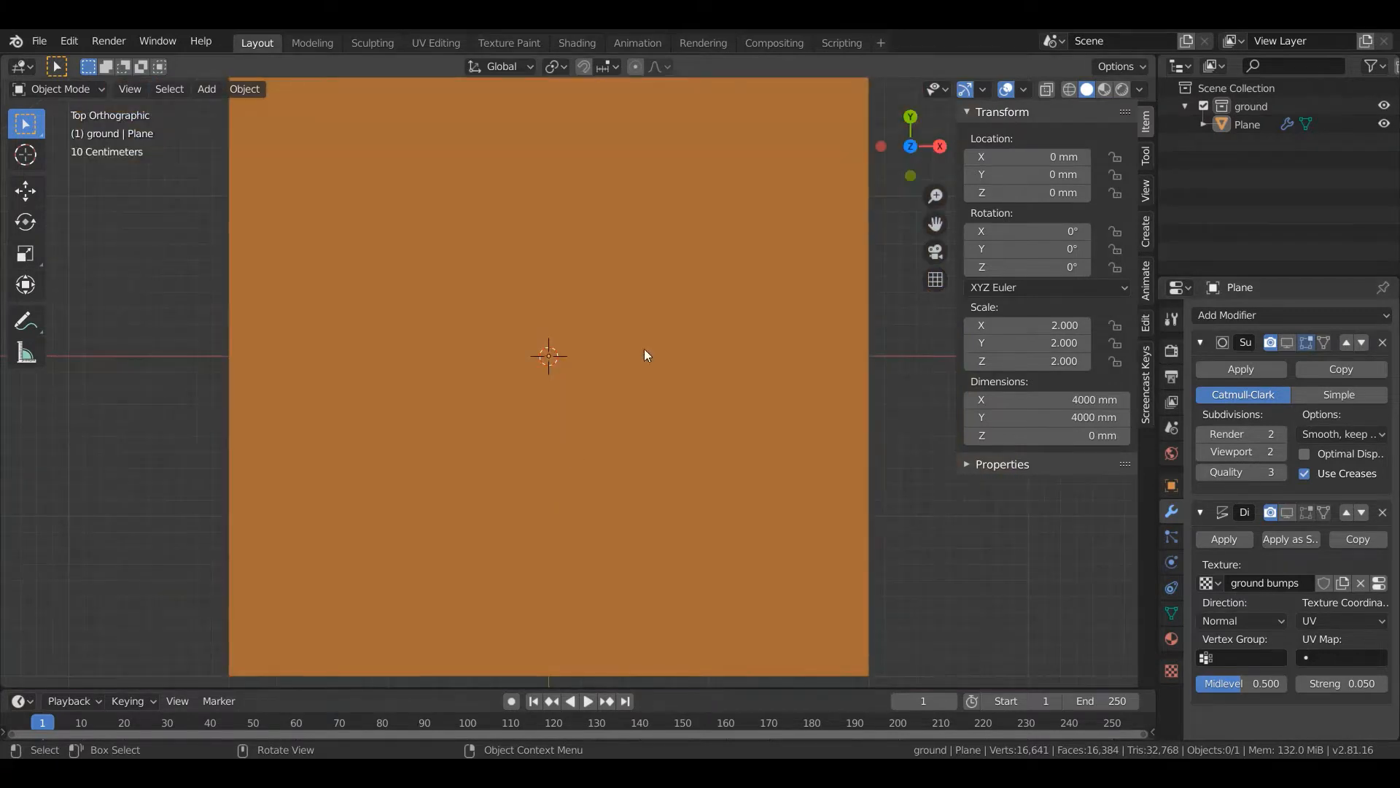
double_click(1258, 121)
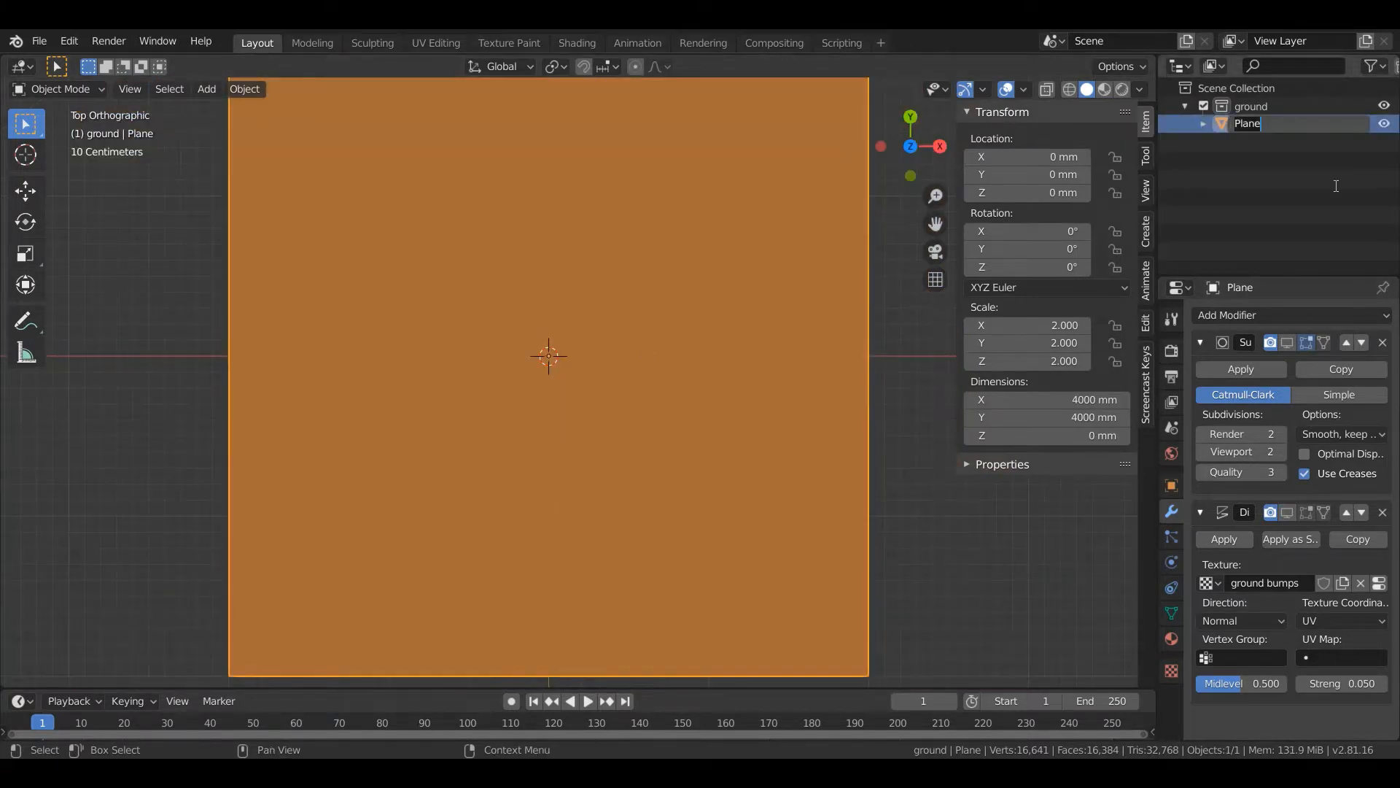
text(ground)
key(Return)
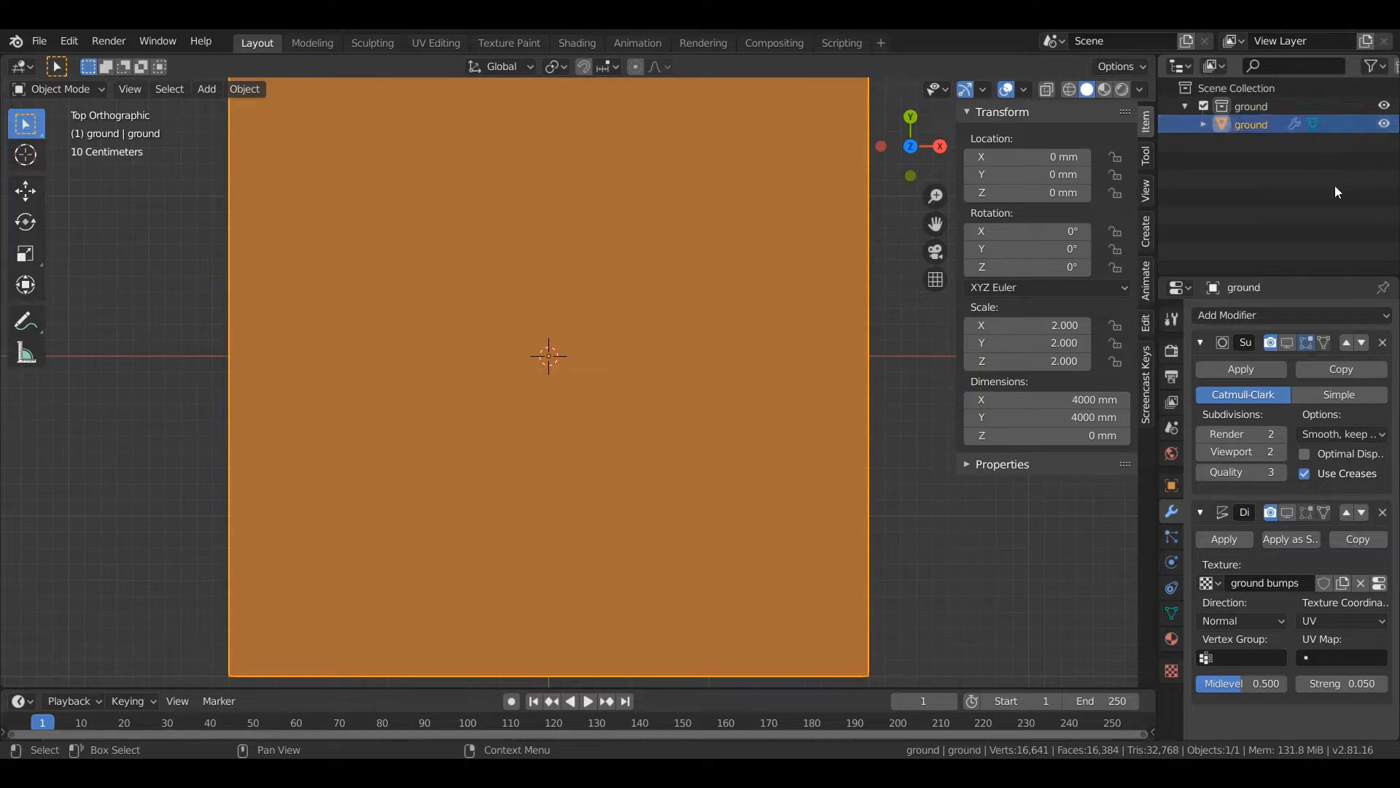
Create a new collection under the Scene Collection and name it bowl.
right_click(1240, 77)
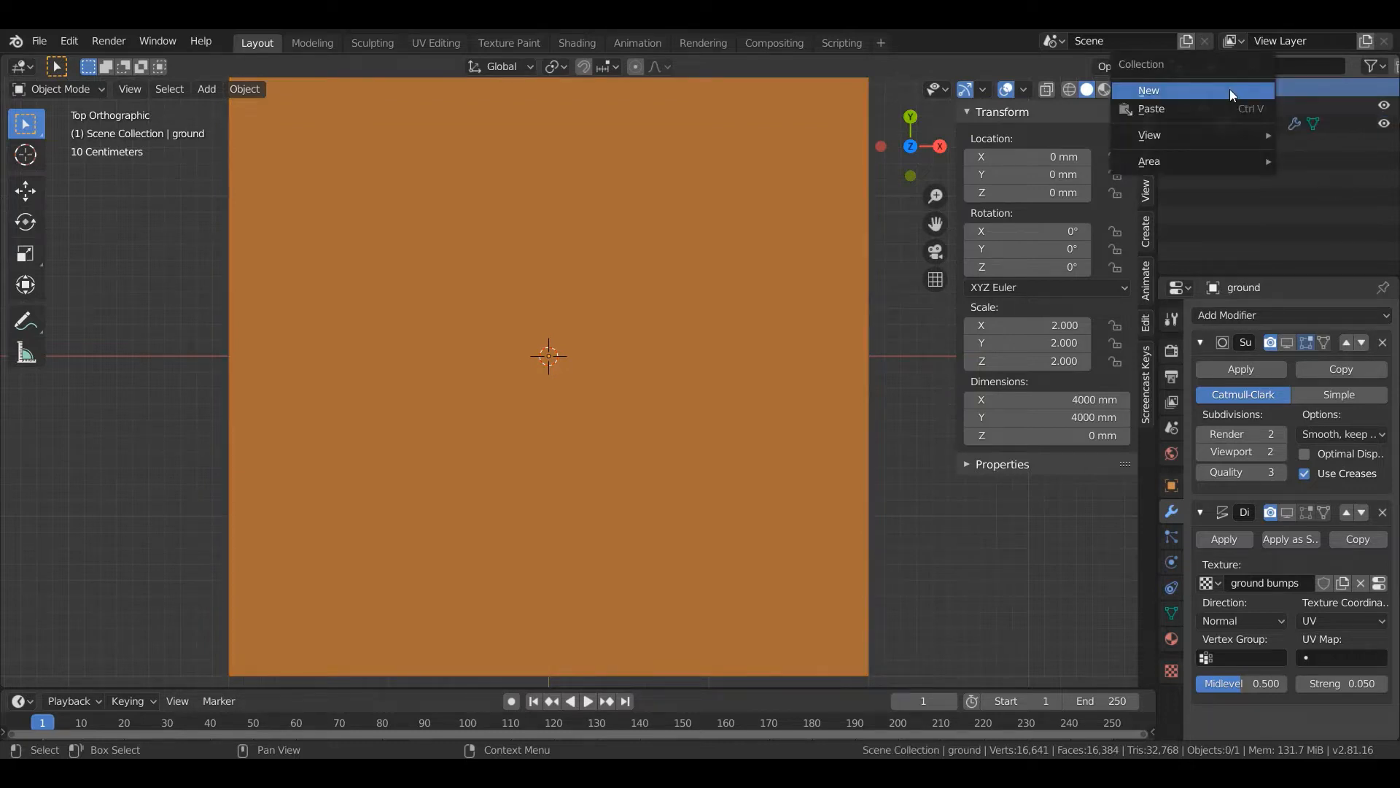
click(1230, 89)
click(1259, 143)
double_click(1259, 143)
key(BackSpace)
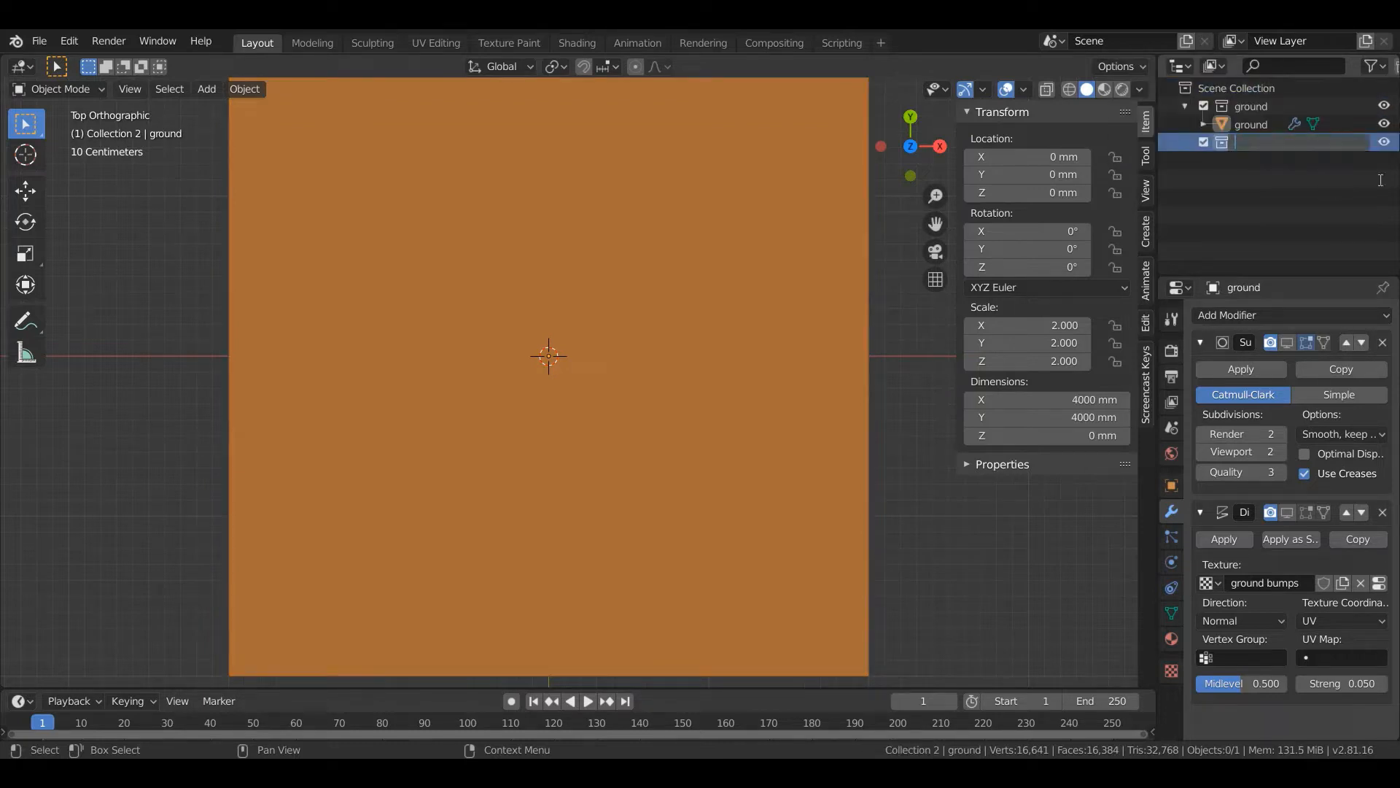
text(bowl)
key(Return)
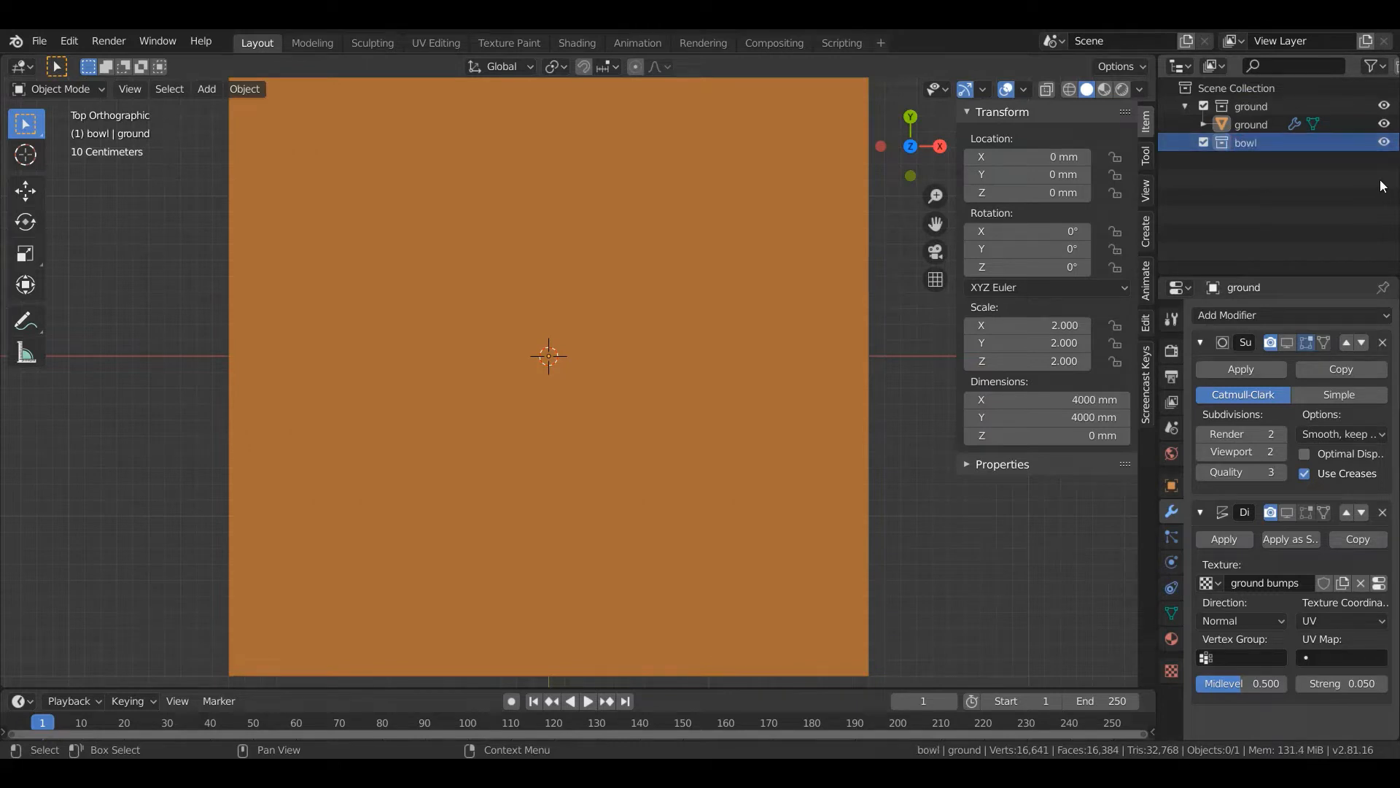
Exclude the ground collection from the view layer and switch to the front orthographic view.
click(1197, 105)
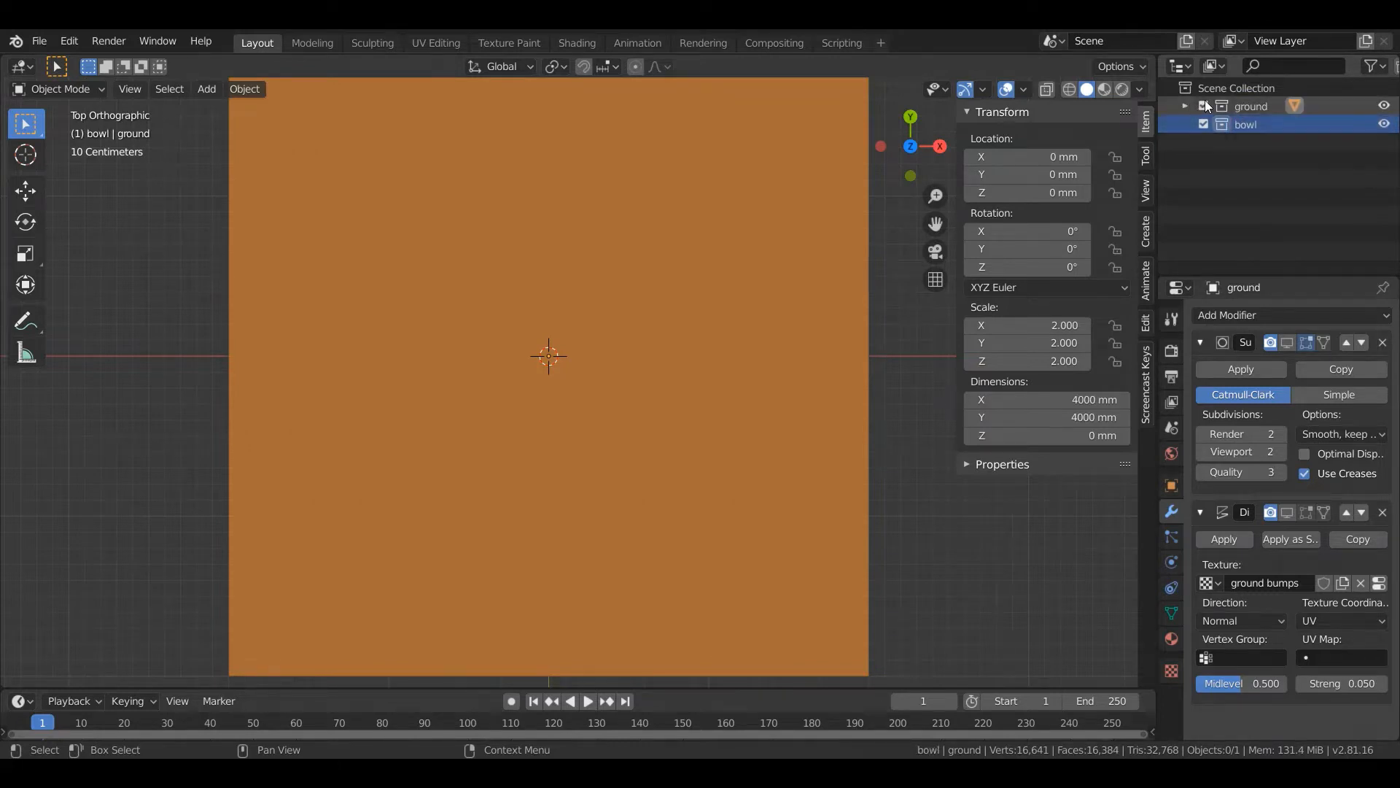
click(1204, 105)
key(KP_1)
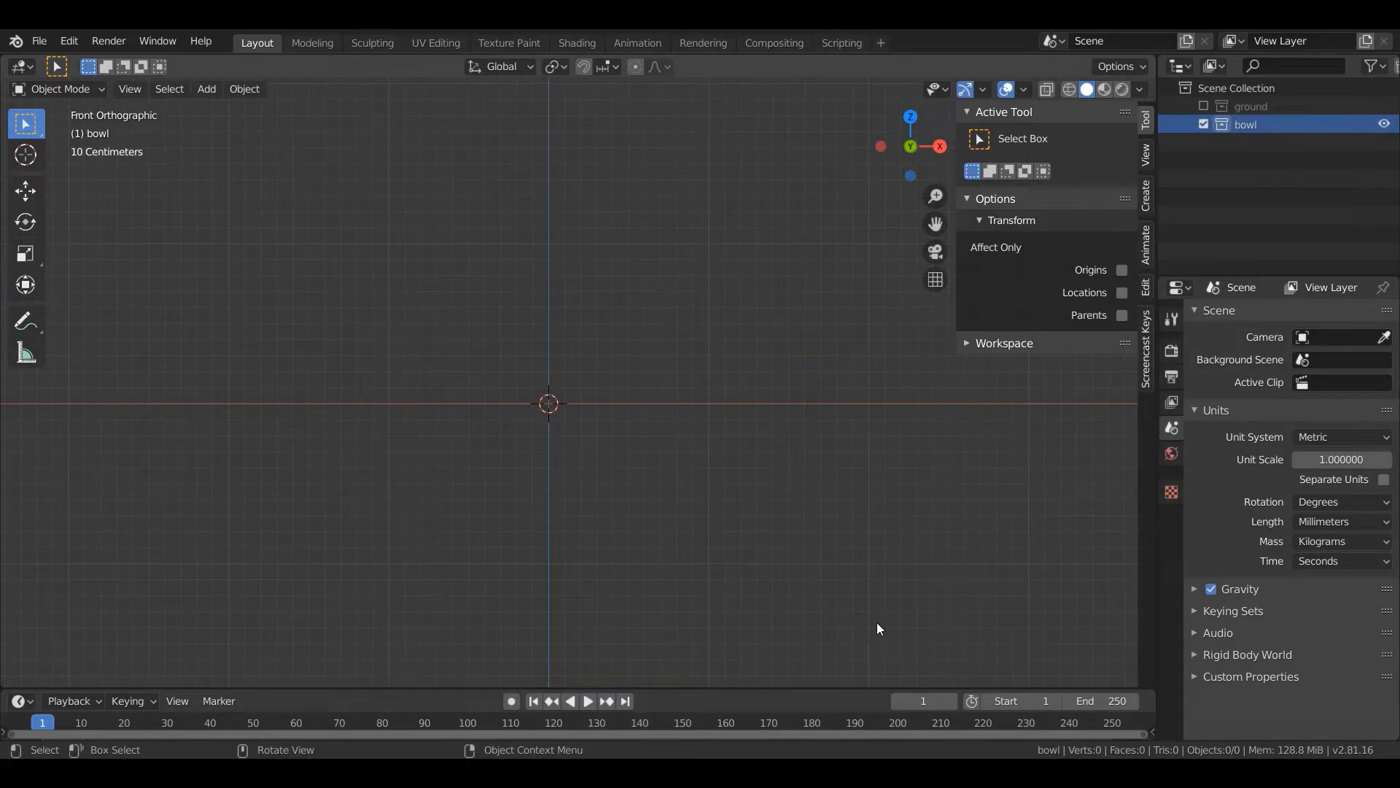
Bring the wooden bowl picture bpr54e27b6eb4d49_412x412 from the bowl and leaf folder into the front view as a reference image.
key(alt+Tab)
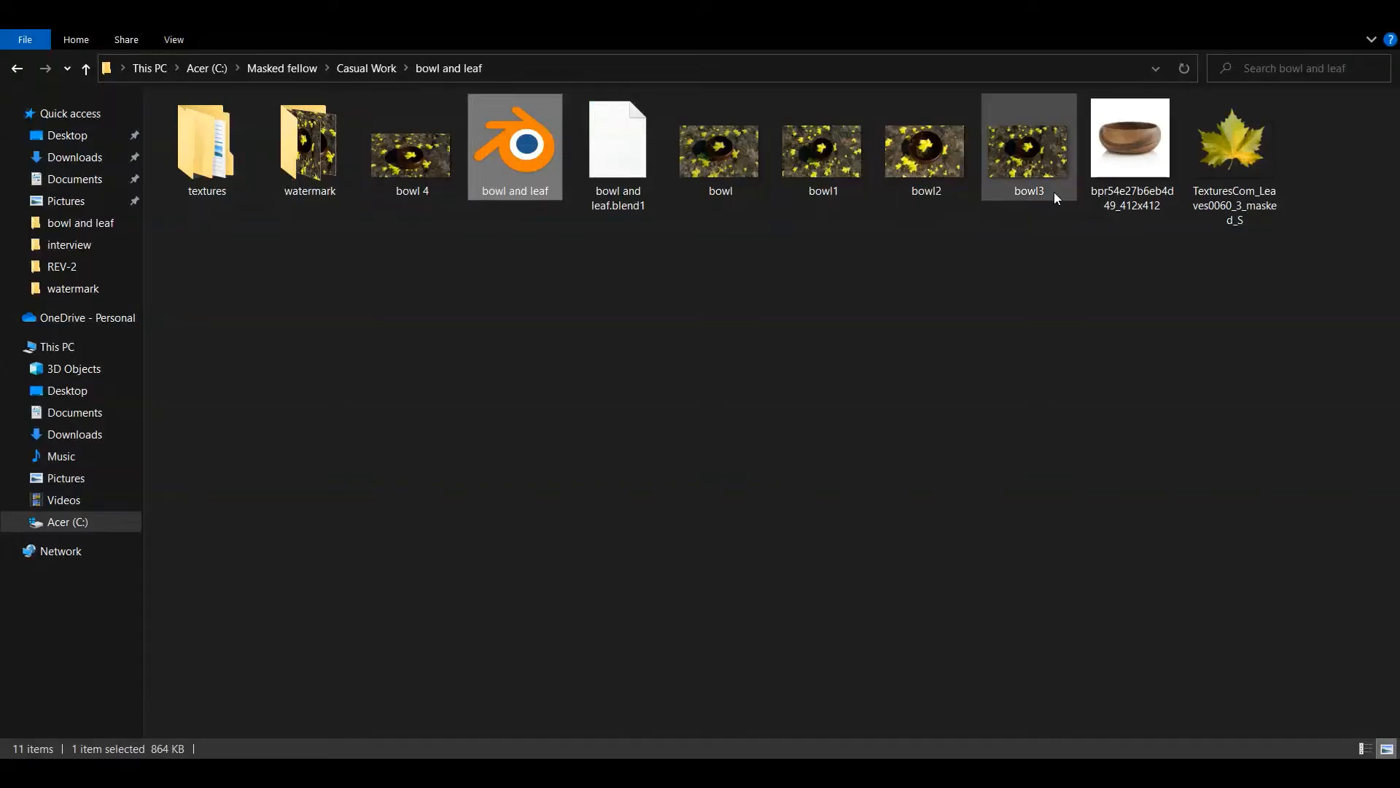
key(F11)
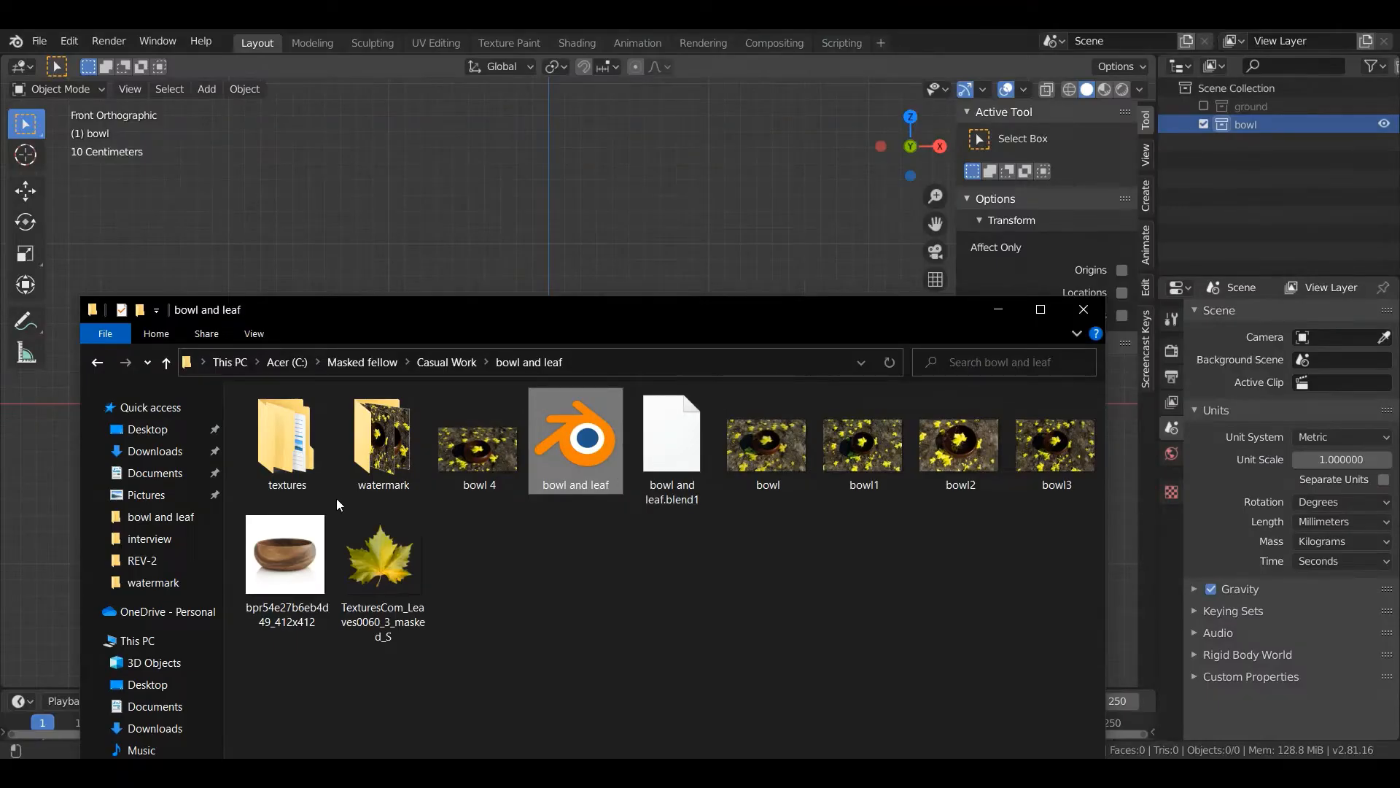
drag(332, 514, 620, 222)
click(999, 307)
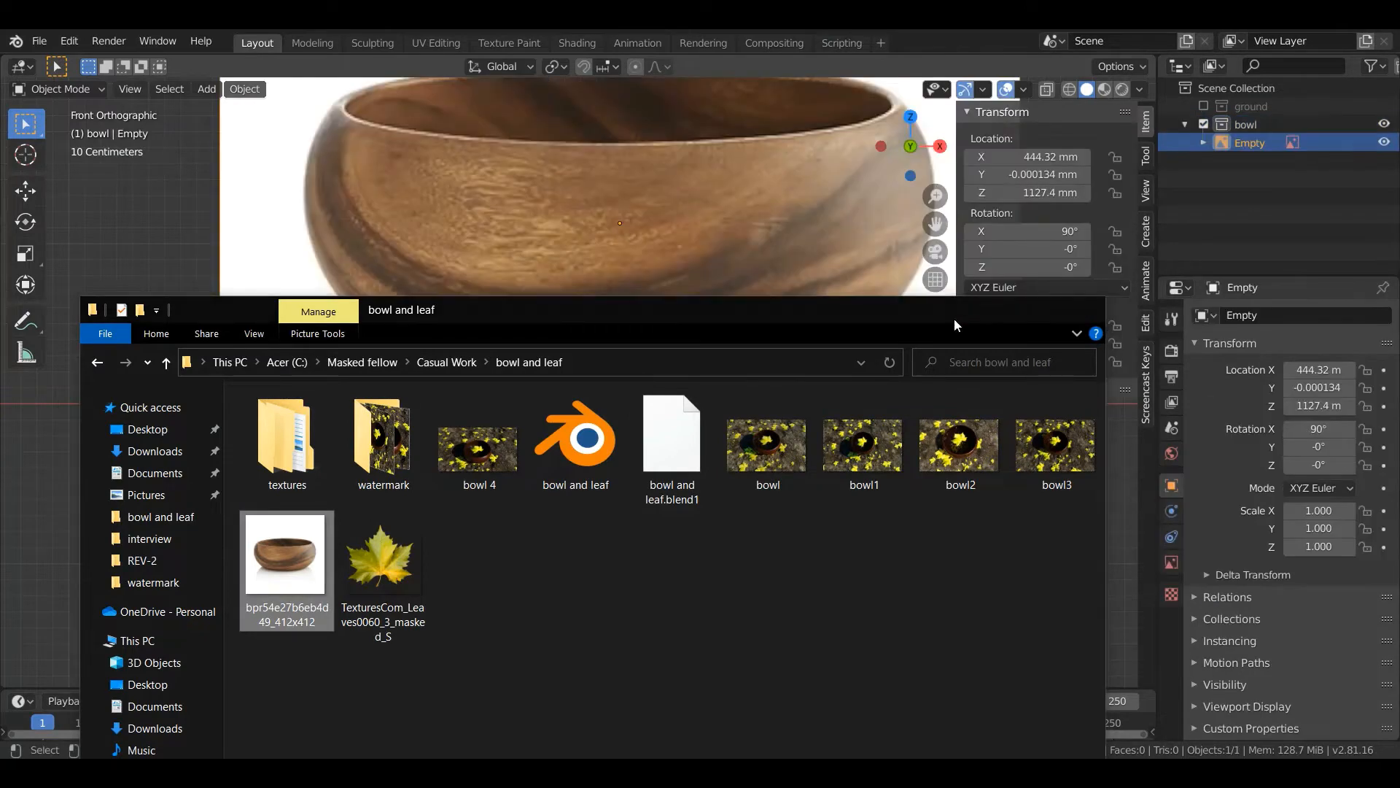
Move the bowl reference image to about X 138.6 mm, Z 1056.9 mm so the bowl's base sits at the origin.
scroll(640, 342, down, 1)
scroll(641, 347, down, 8)
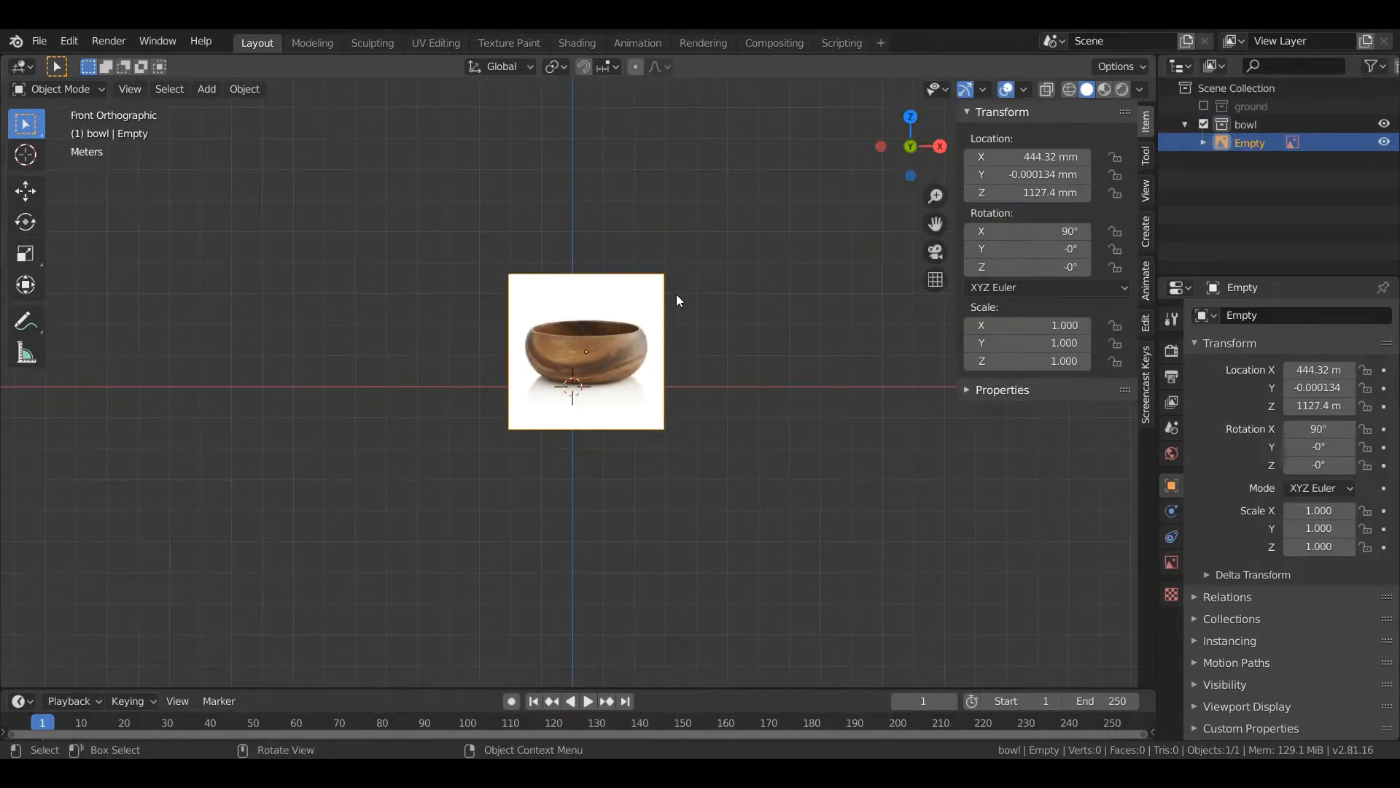
key(g)
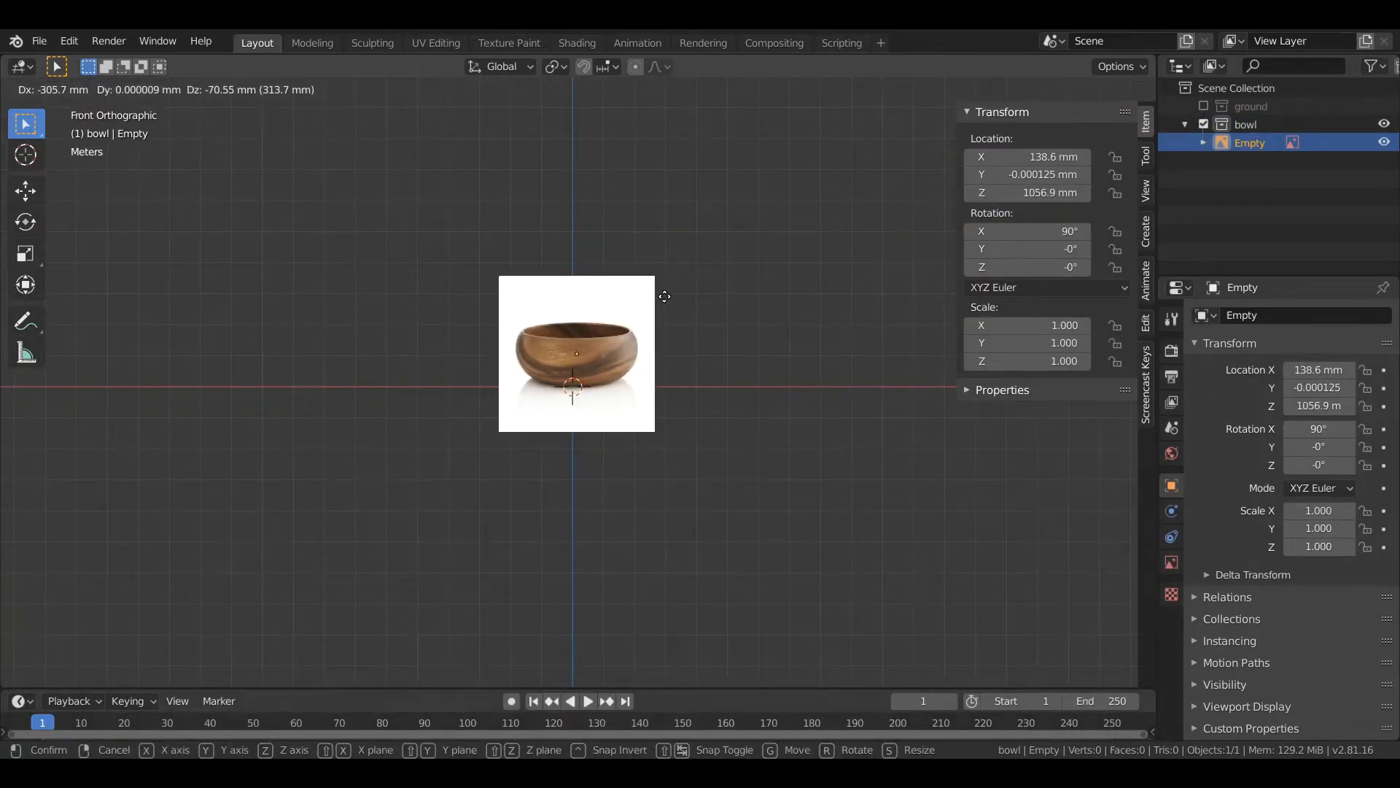
click(664, 296)
Enable alpha on the bowl reference image and set its transparency to about 0.468.
scroll(768, 355, up, 8)
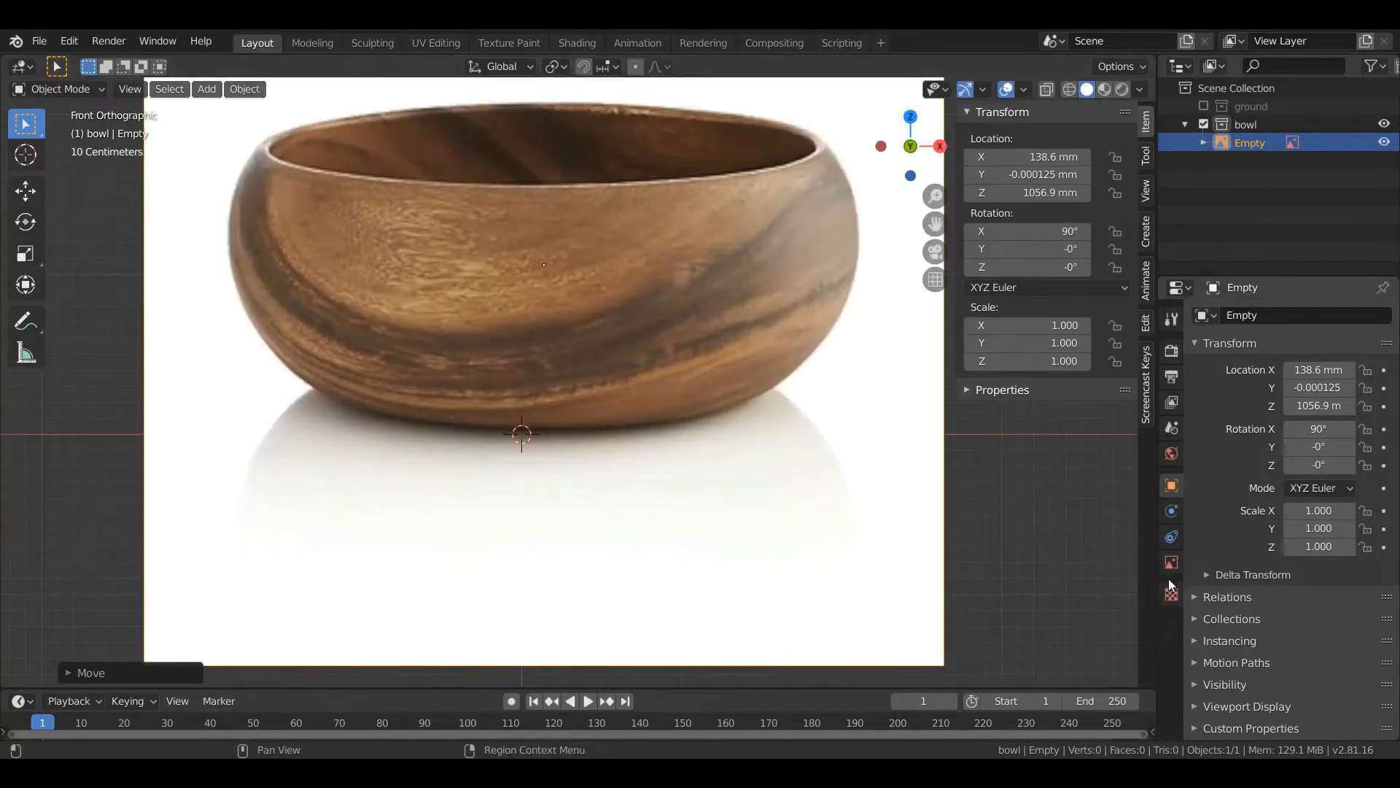
click(1172, 562)
click(1384, 382)
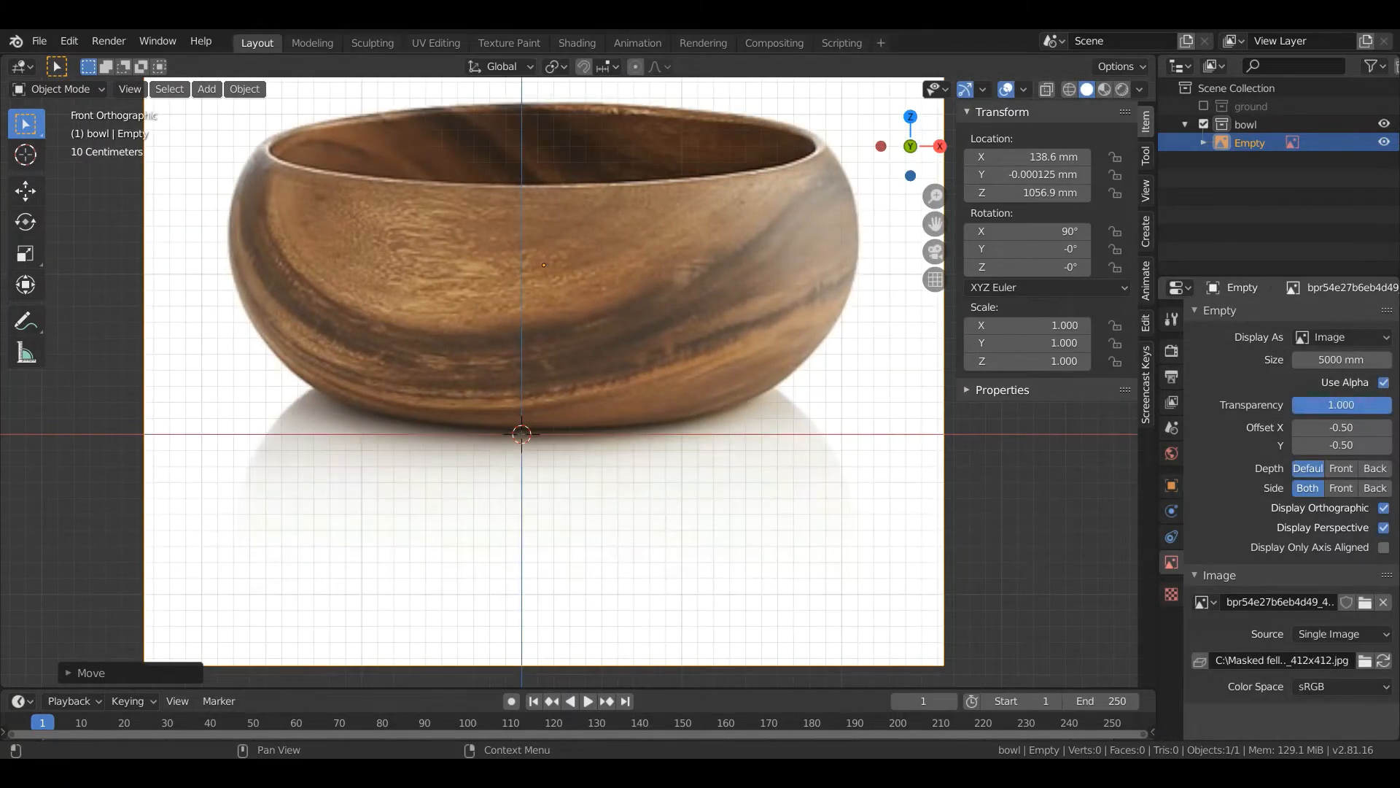
drag(1377, 404, 1324, 405)
scroll(628, 363, down, 8)
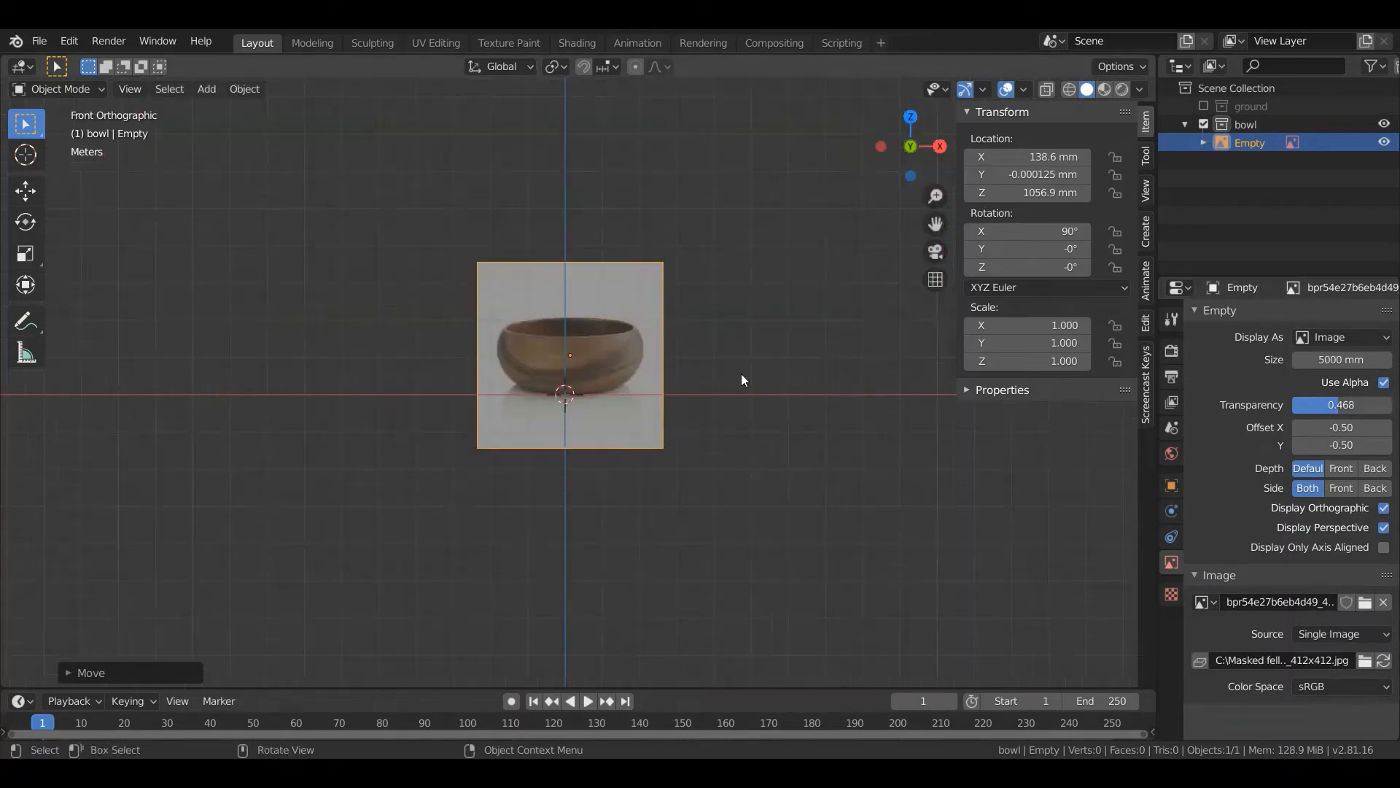
click(741, 374)
Try to nudge the bowl reference image along Z to align its base with the ground line.
scroll(690, 344, up, 3)
scroll(690, 367, up, 4)
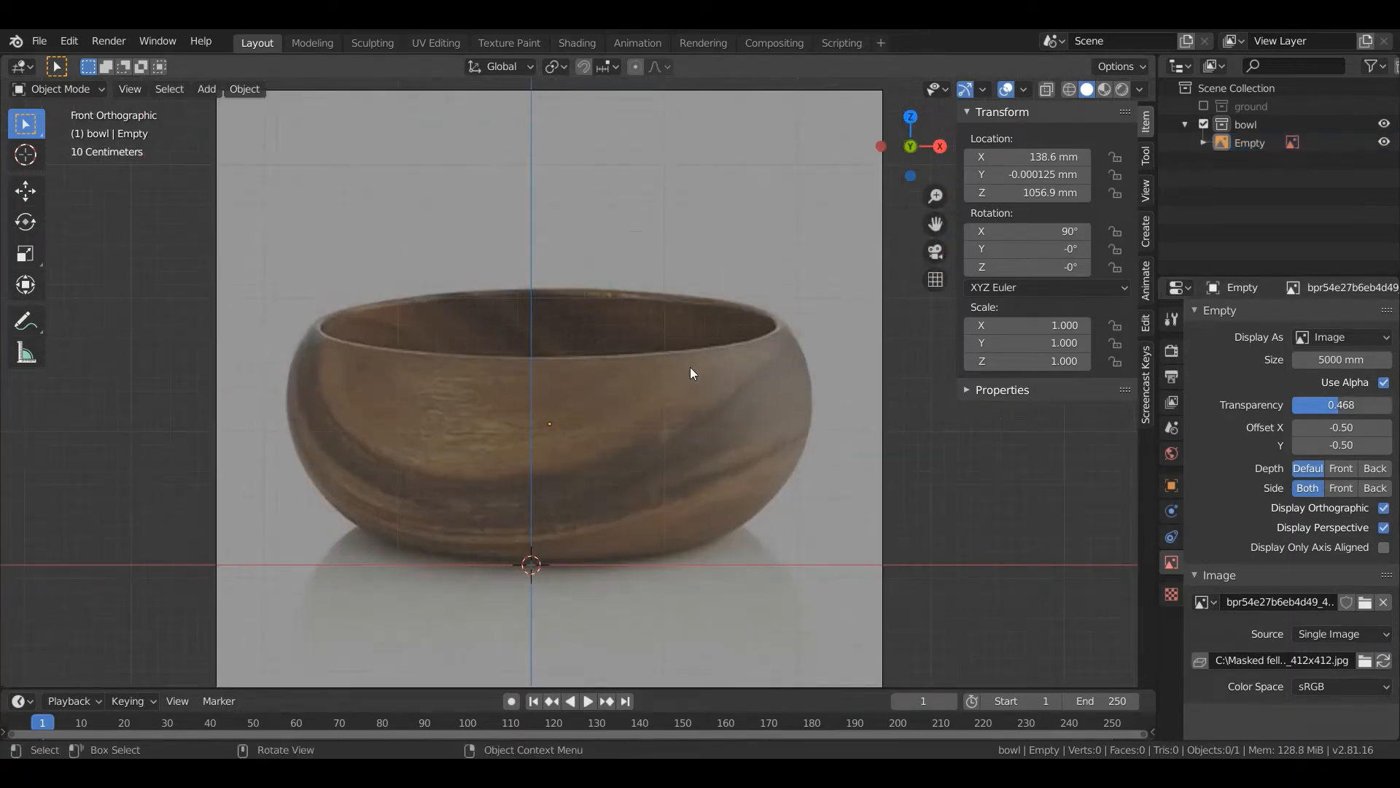
click(691, 369)
scroll(691, 369, down, 2)
key(g)
key(z)
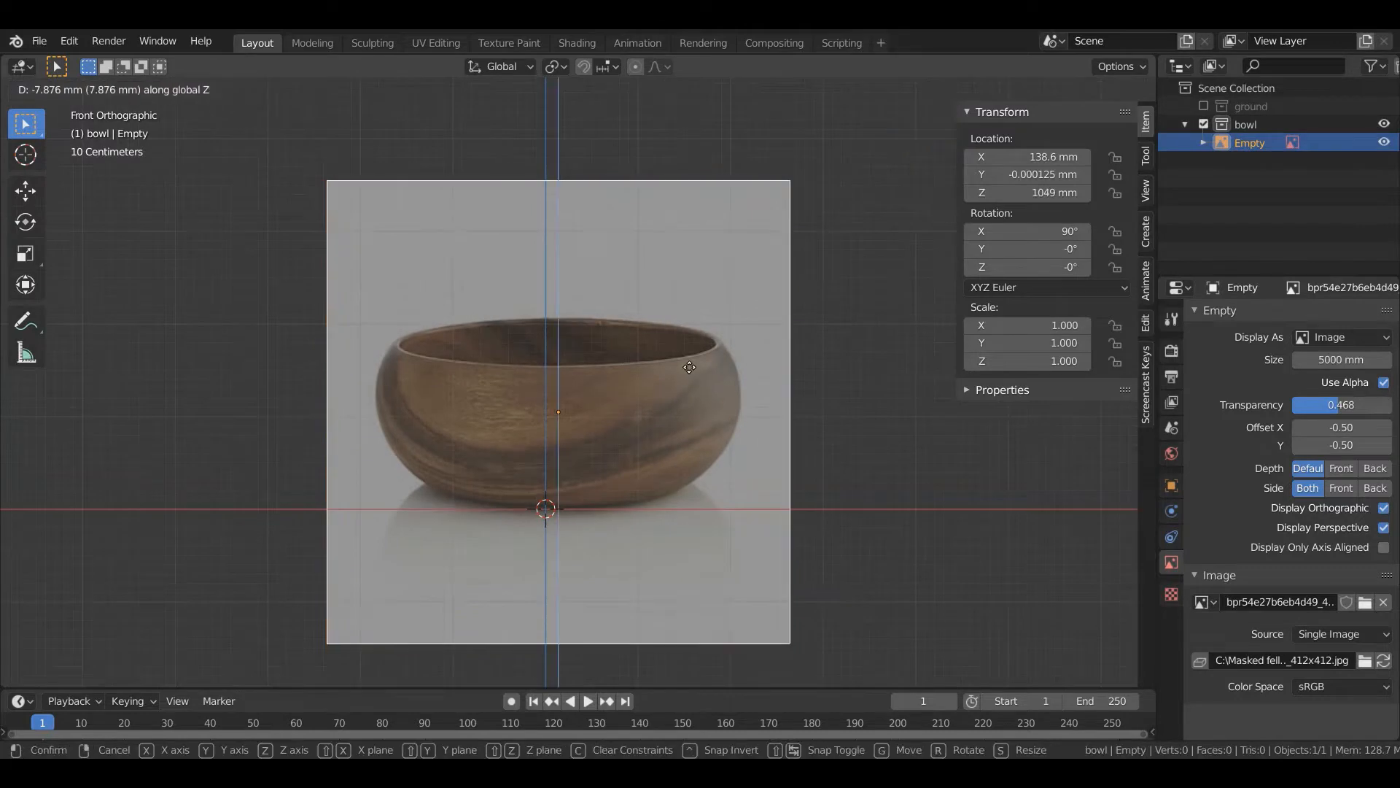
click(689, 366)
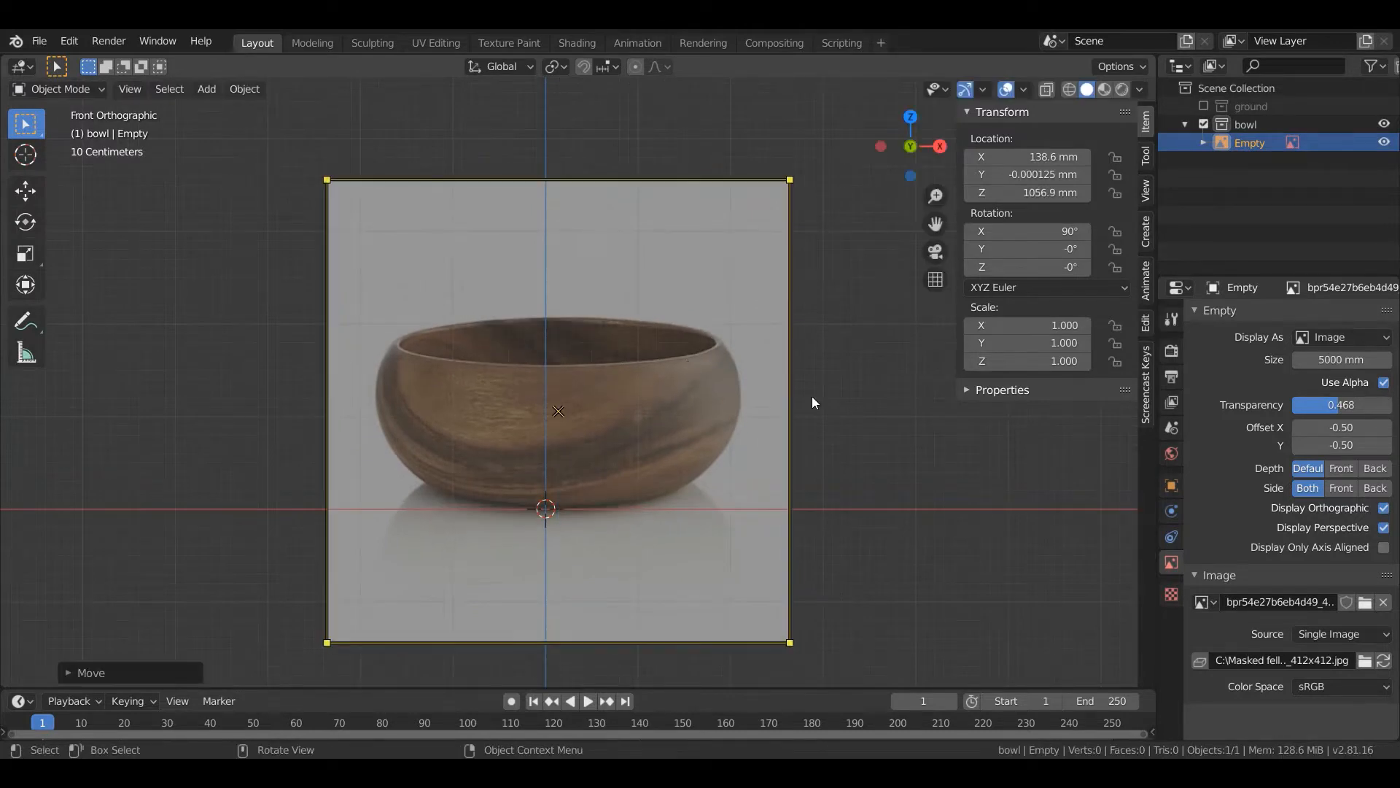
click(812, 398)
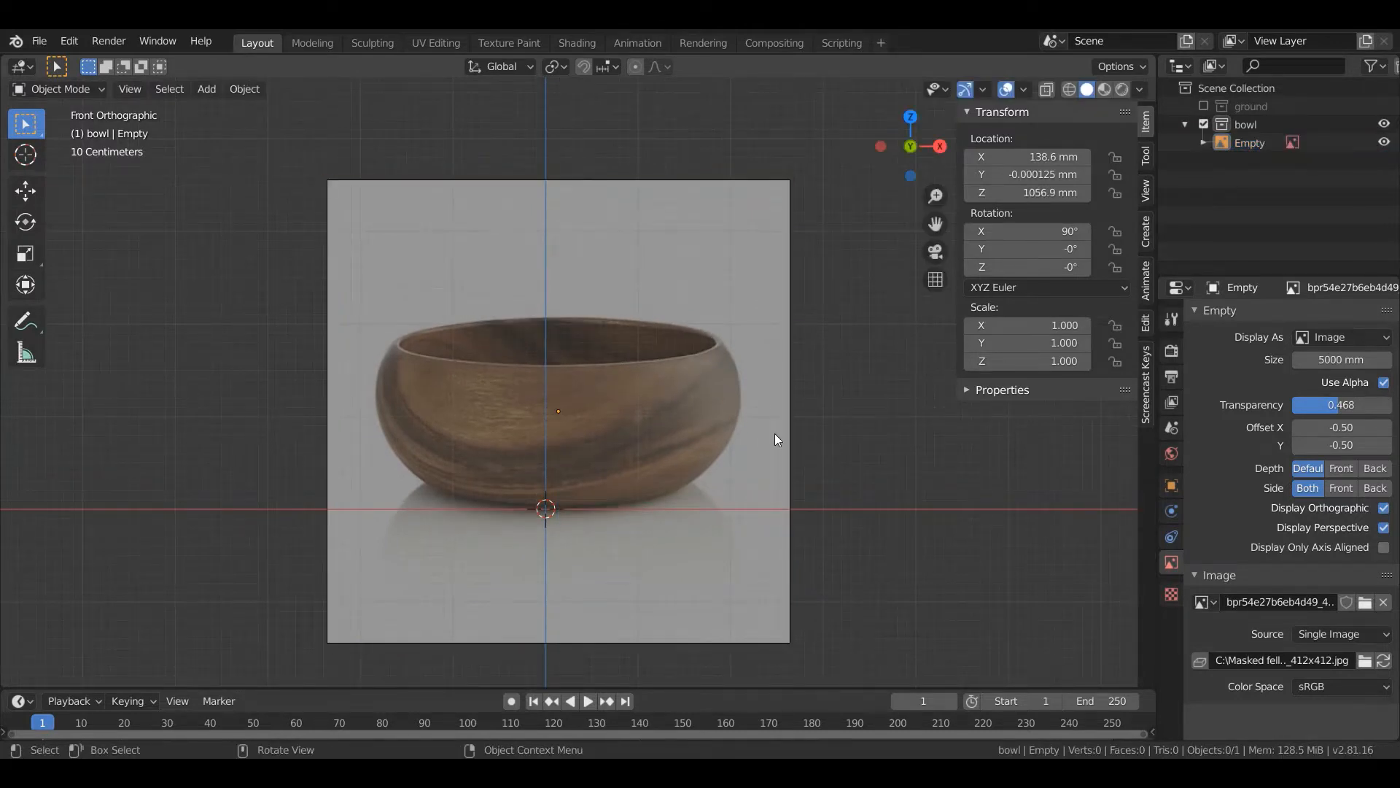
scroll(694, 332, up, 2)
scroll(694, 332, down, 2)
scroll(548, 369, up, 2)
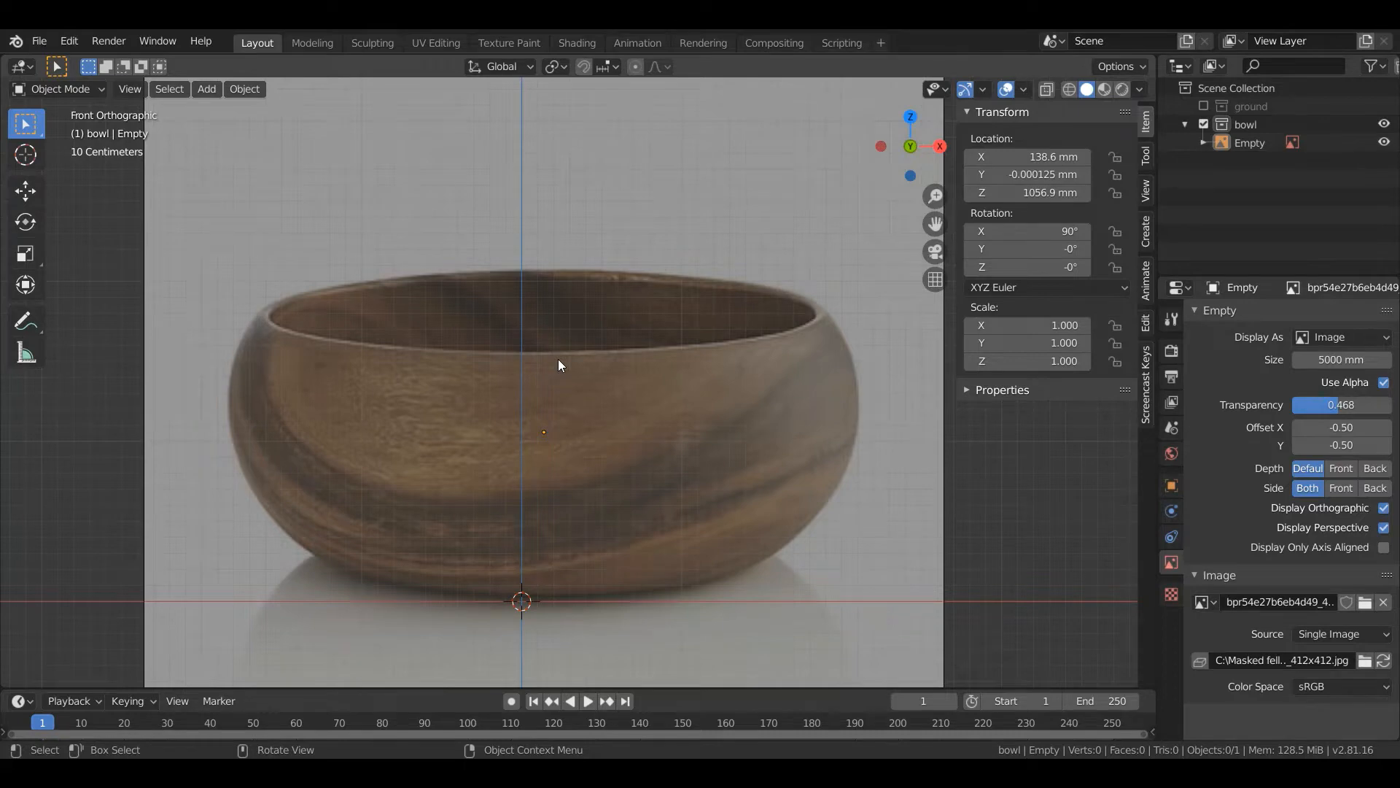
Add a mesh circle with 124 vertices at the origin.
scroll(558, 359, down, 5)
key(shift+a)
mouse_move(157, 283)
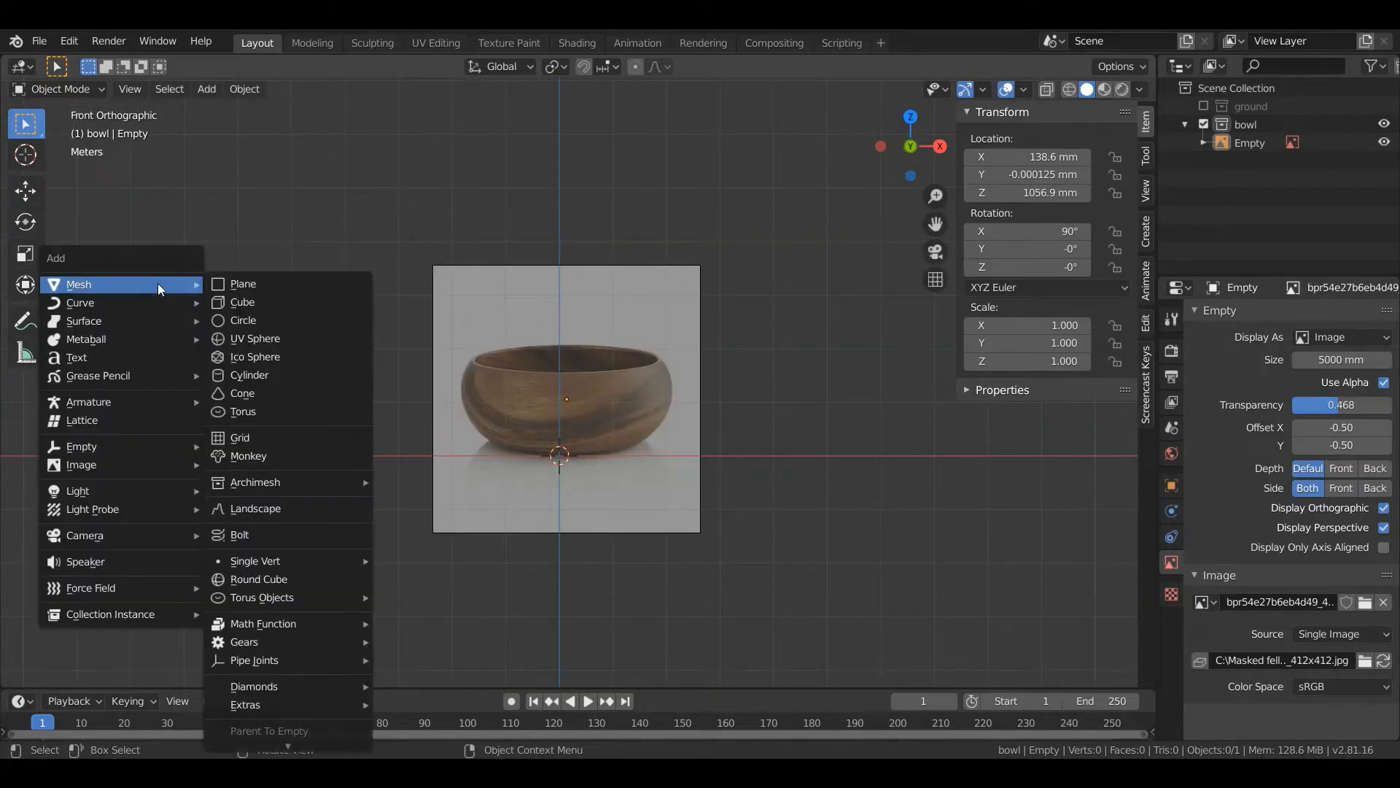
click(246, 317)
scroll(273, 519, up, 3)
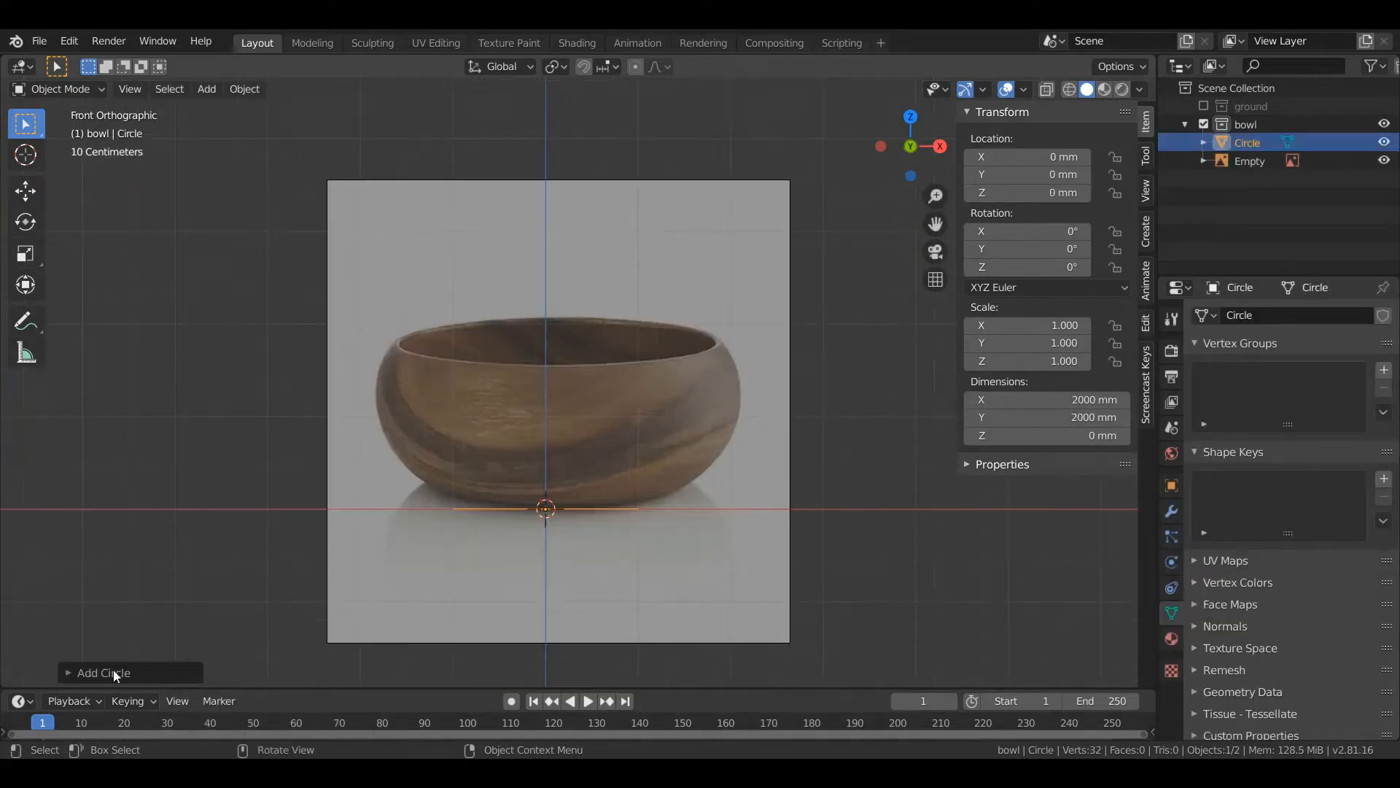
click(110, 672)
click(247, 474)
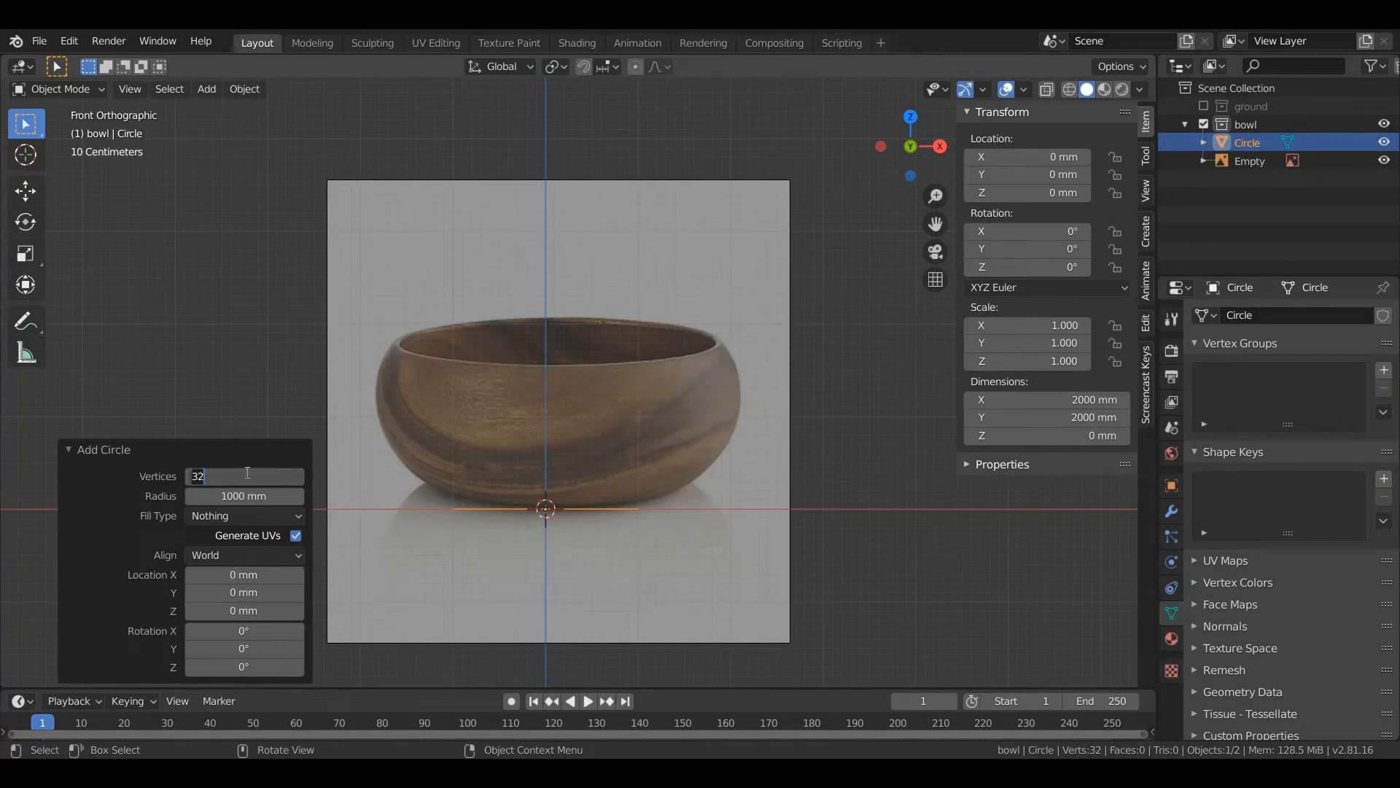
key(BackSpace)
text(124)
key(Return)
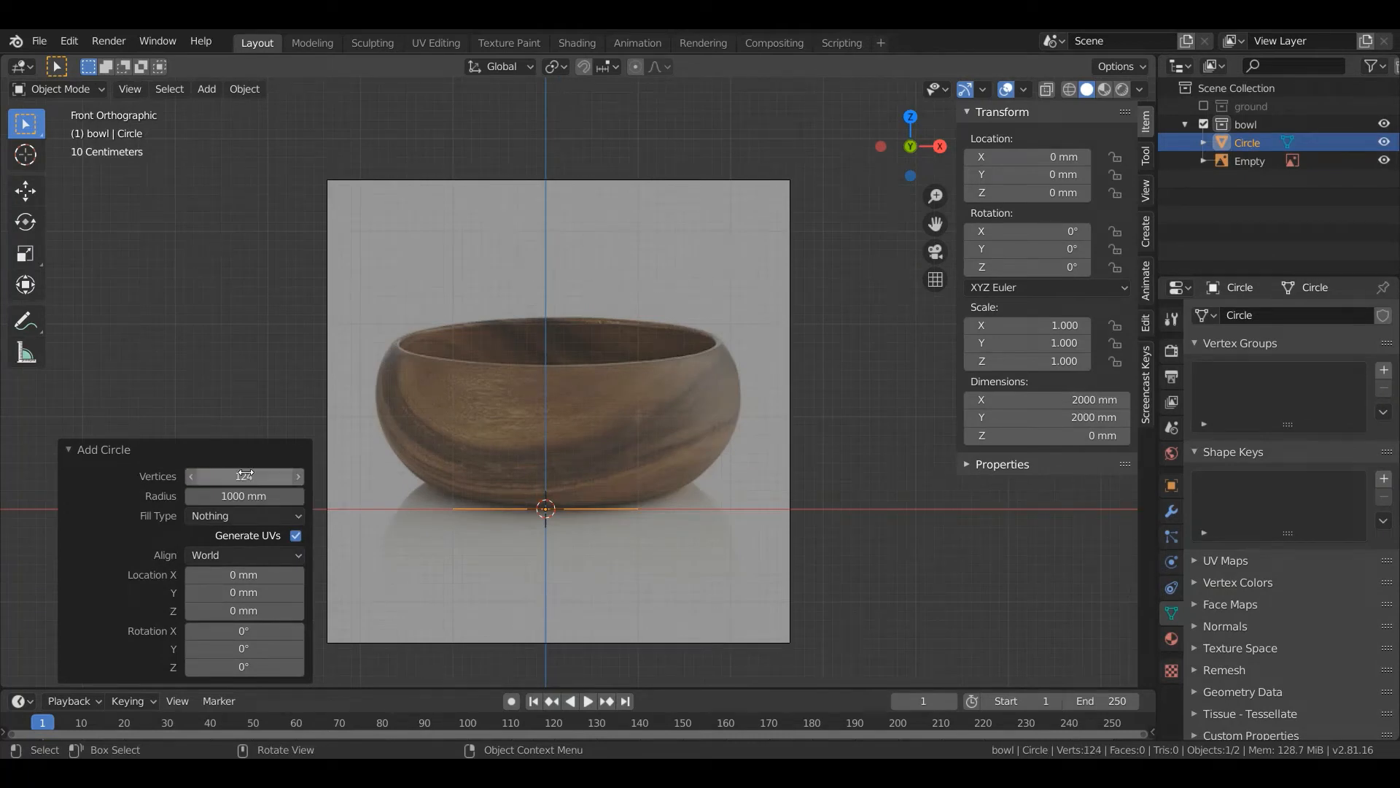
click(73, 444)
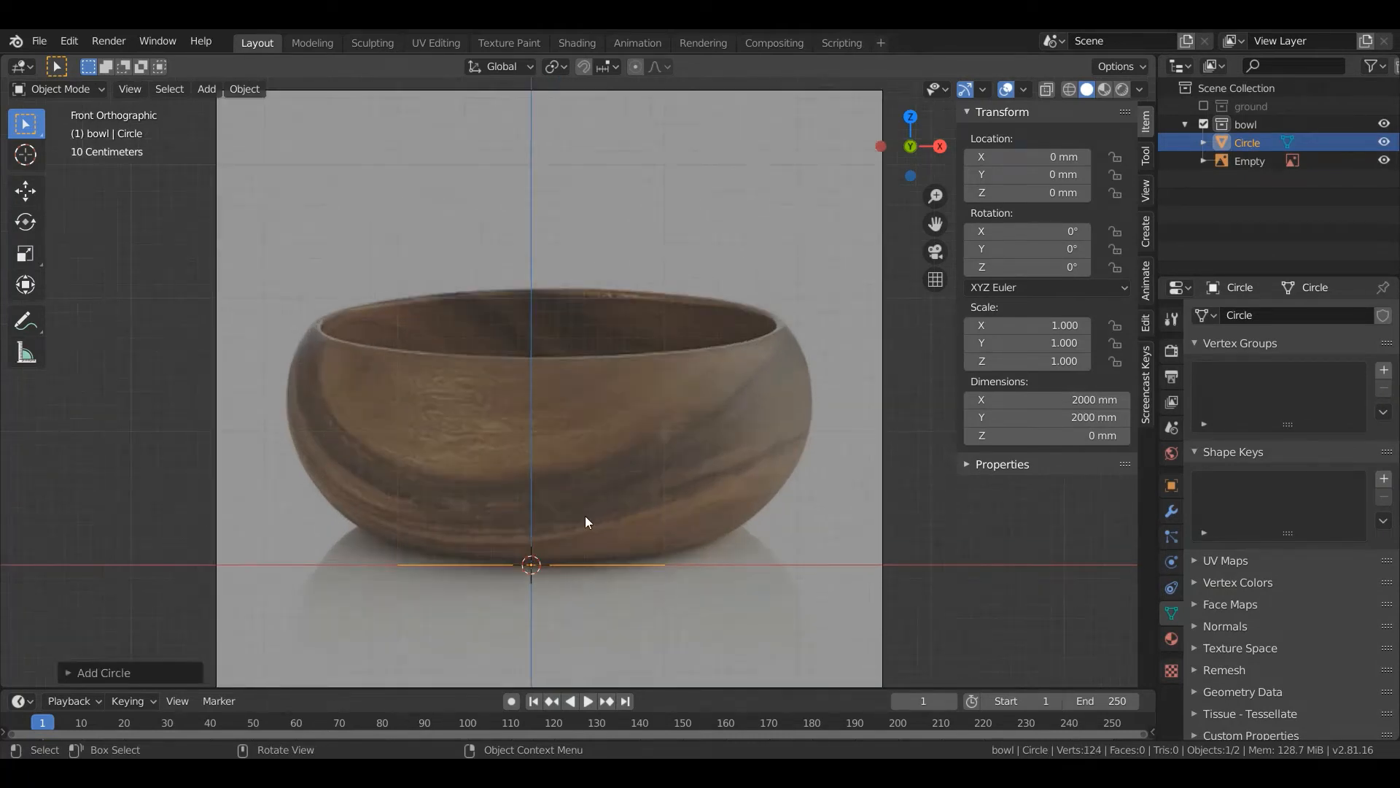
Raise the circle along Z to about 771 mm, within the body of the bowl in the reference image.
scroll(584, 515, up, 4)
key(g)
key(z)
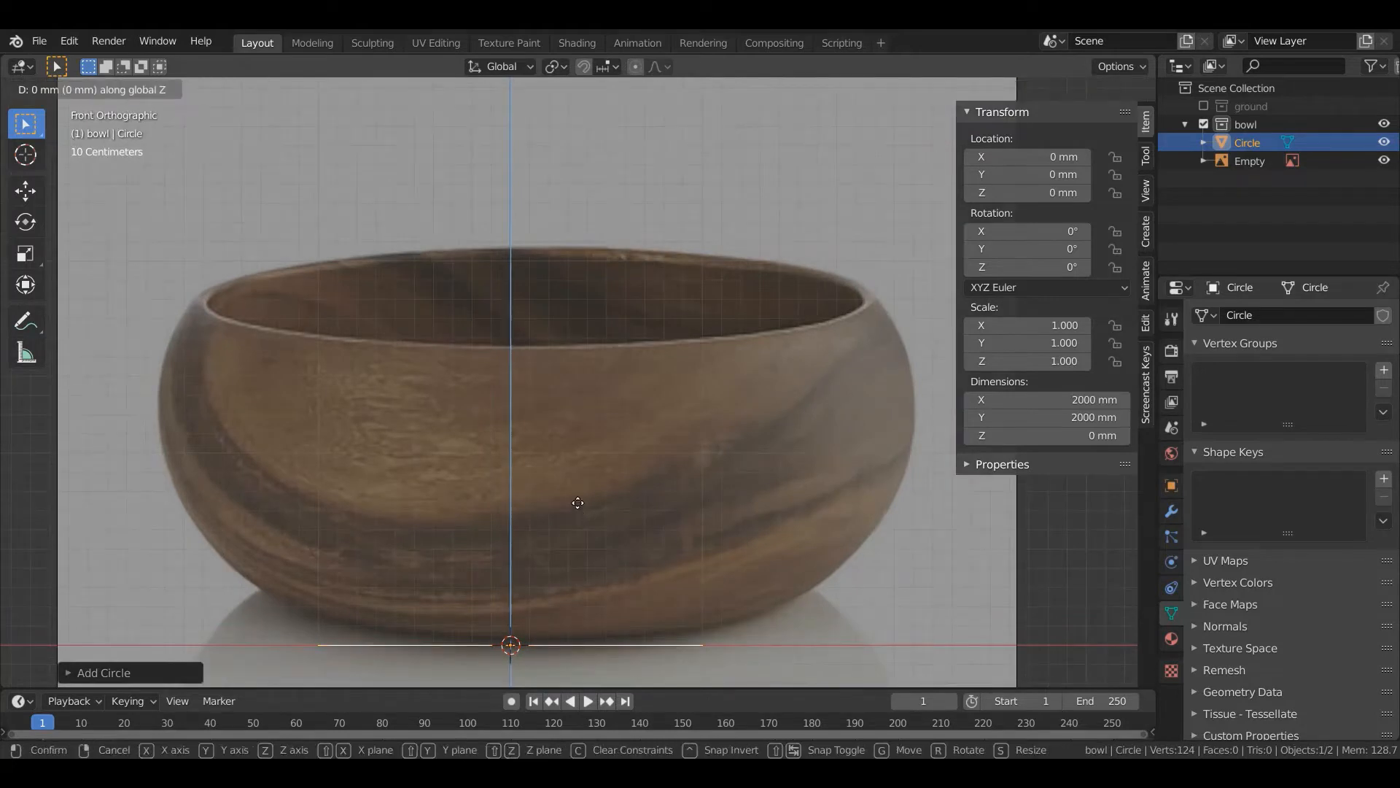
click(562, 367)
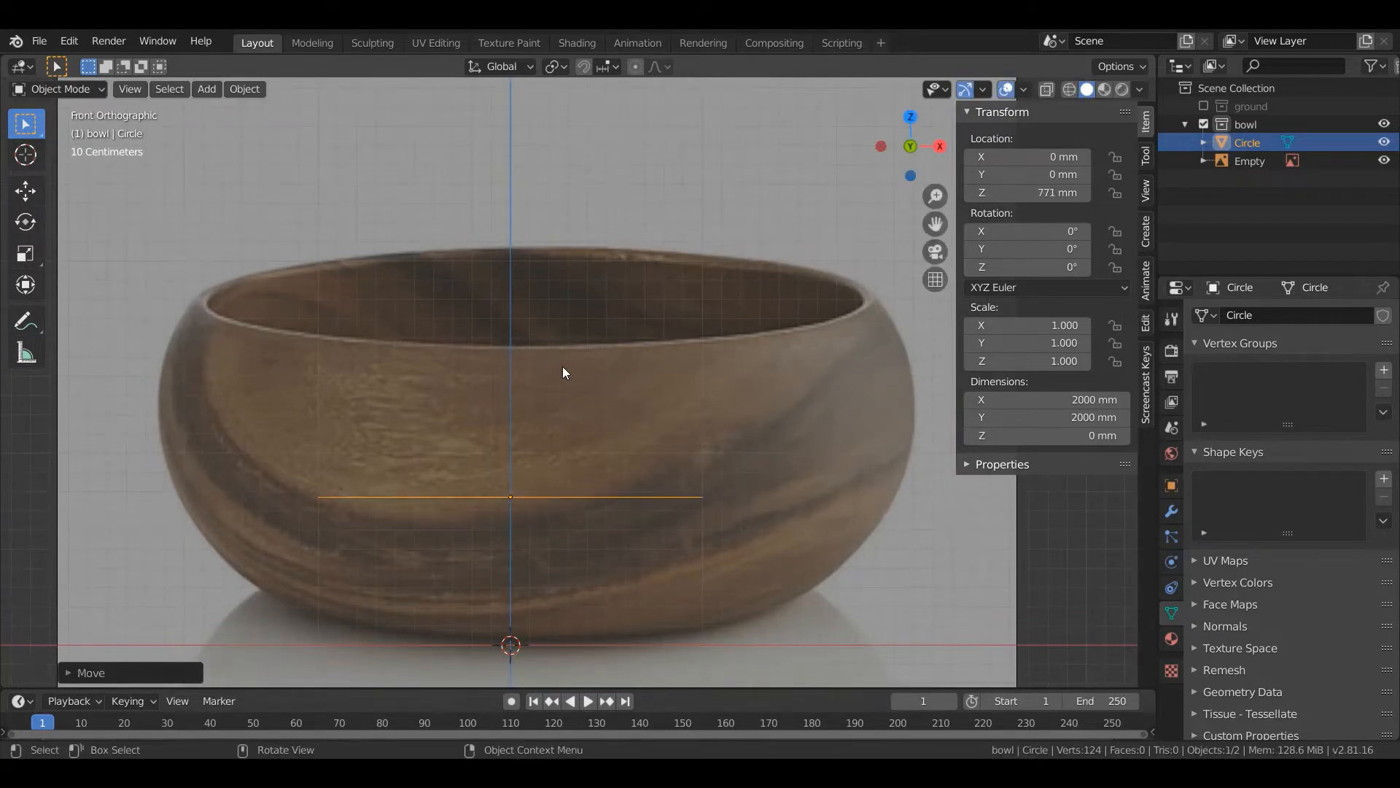
Shift the bowl reference image to about X 60 mm, Z 1024 mm to centre the bowl better on the vertical axis.
scroll(562, 366, down, 2)
scroll(631, 512, down, 4)
scroll(654, 500, up, 1)
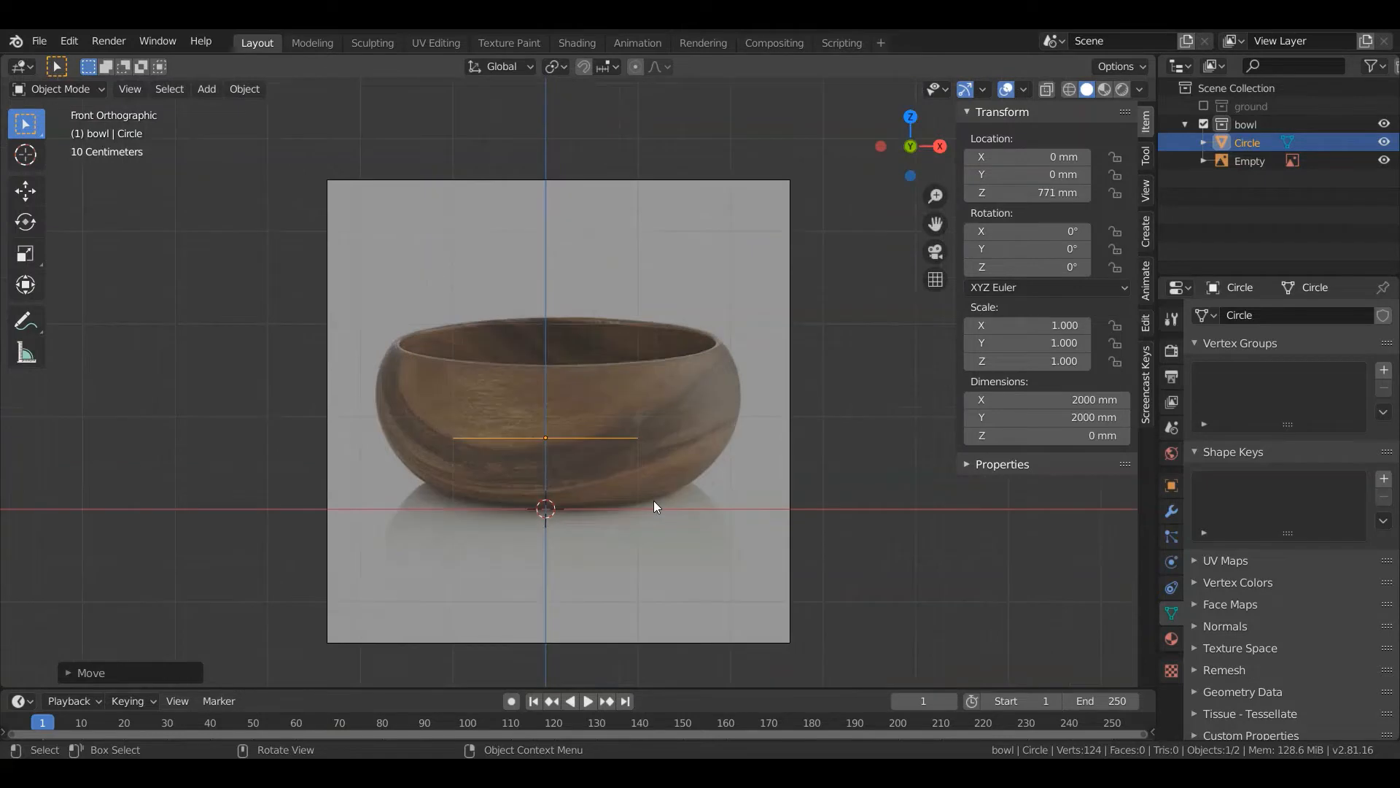
key(g)
right_click(646, 502)
scroll(799, 414, up, 1)
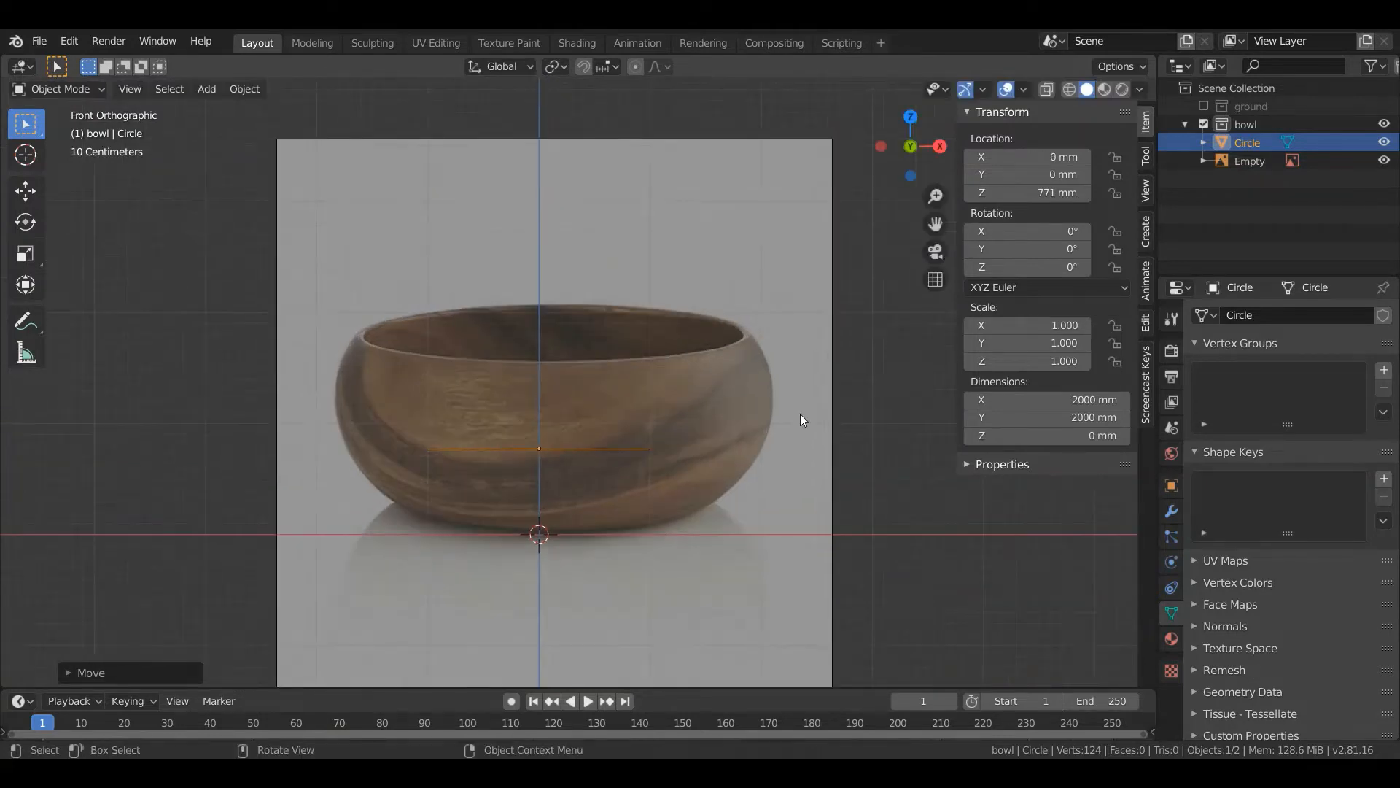
click(799, 413)
key(g)
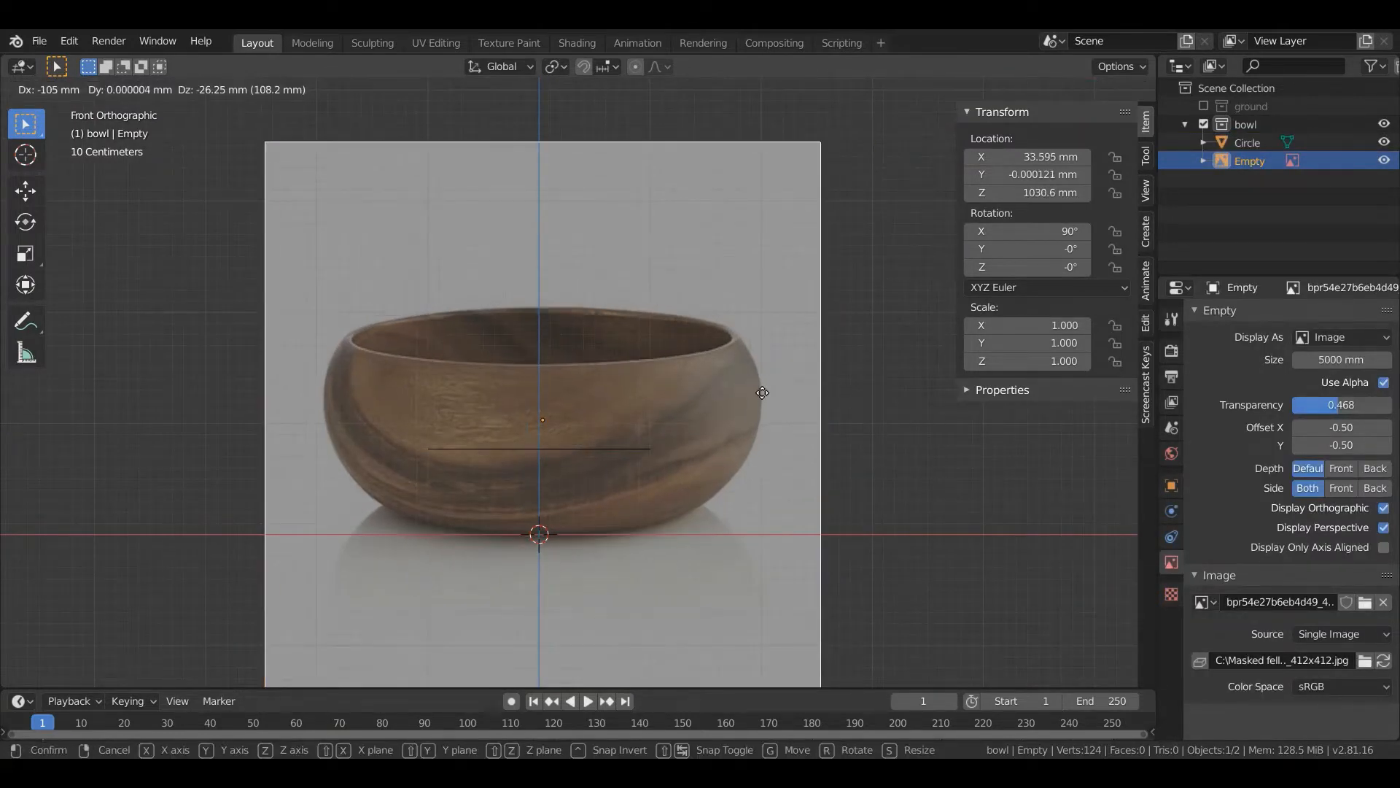
click(761, 397)
scroll(698, 522, up, 1)
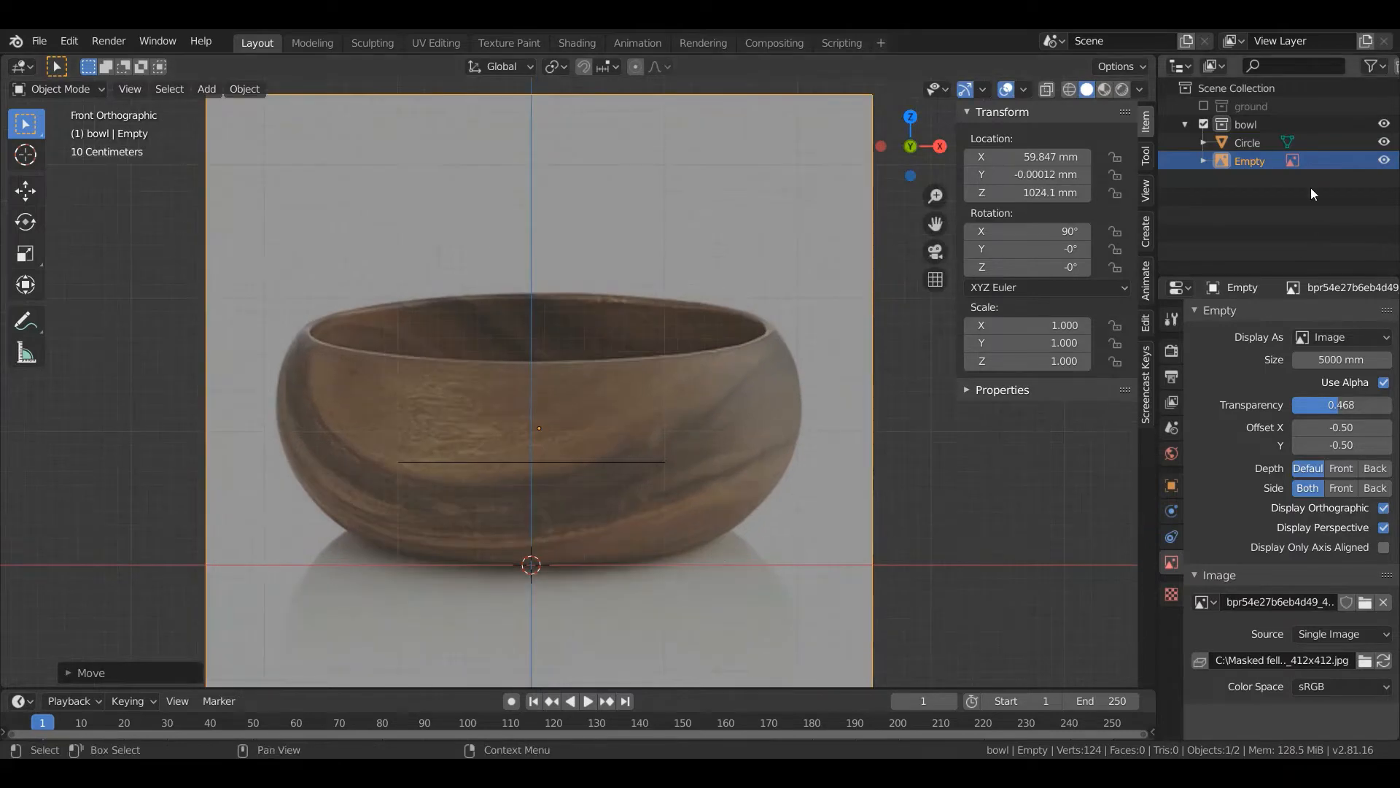
Scale the circle to about 1.854 and shift it along X to about 38 mm to fit the bowl's width.
click(1240, 142)
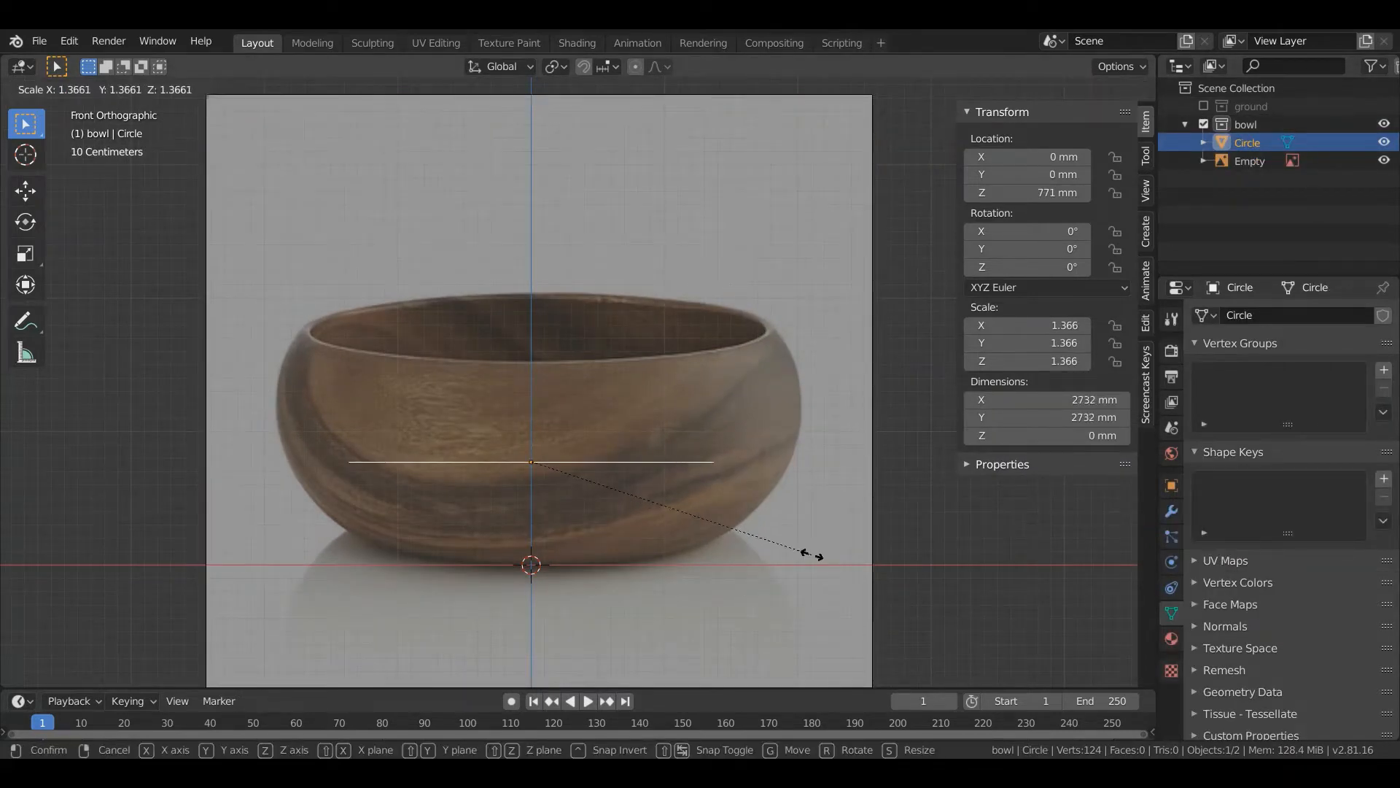
click(920, 558)
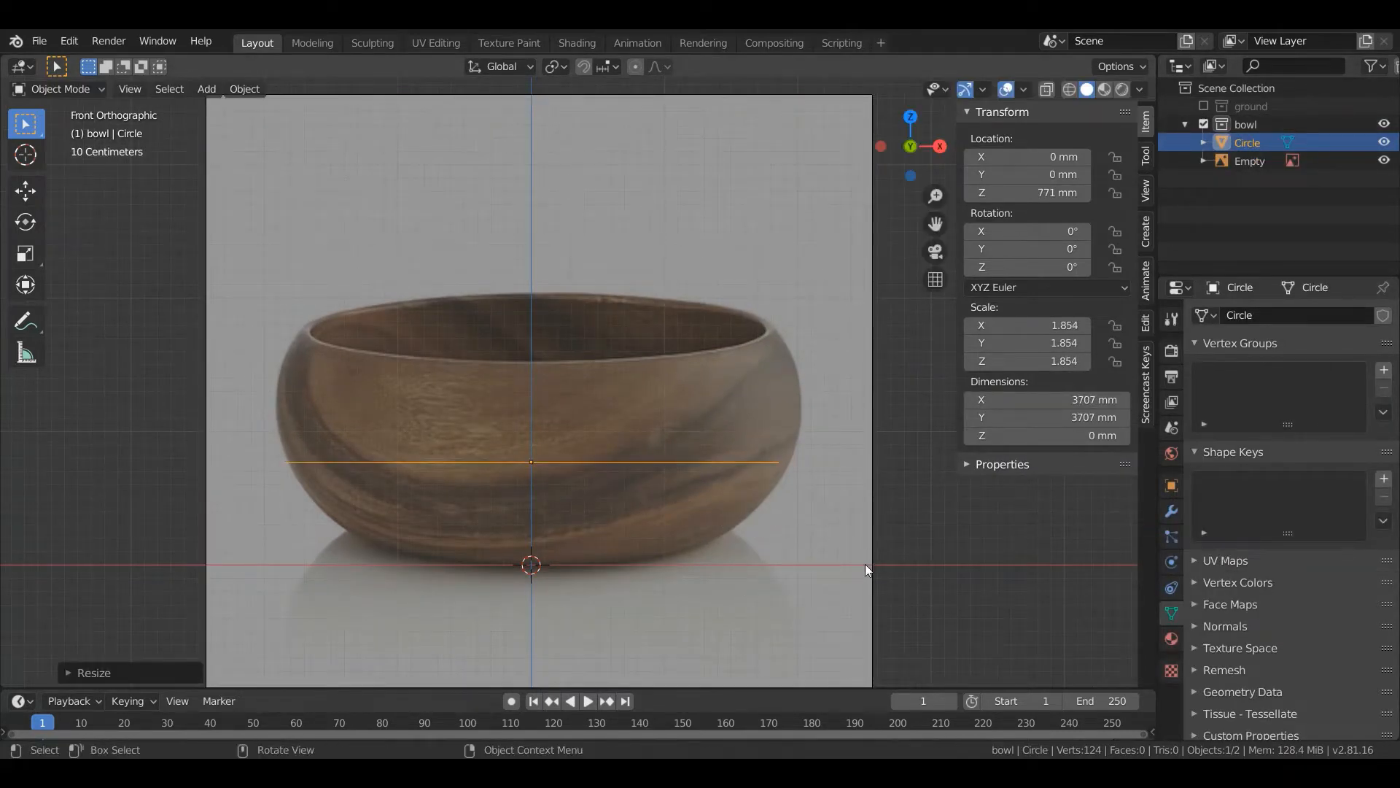
key(g)
key(x)
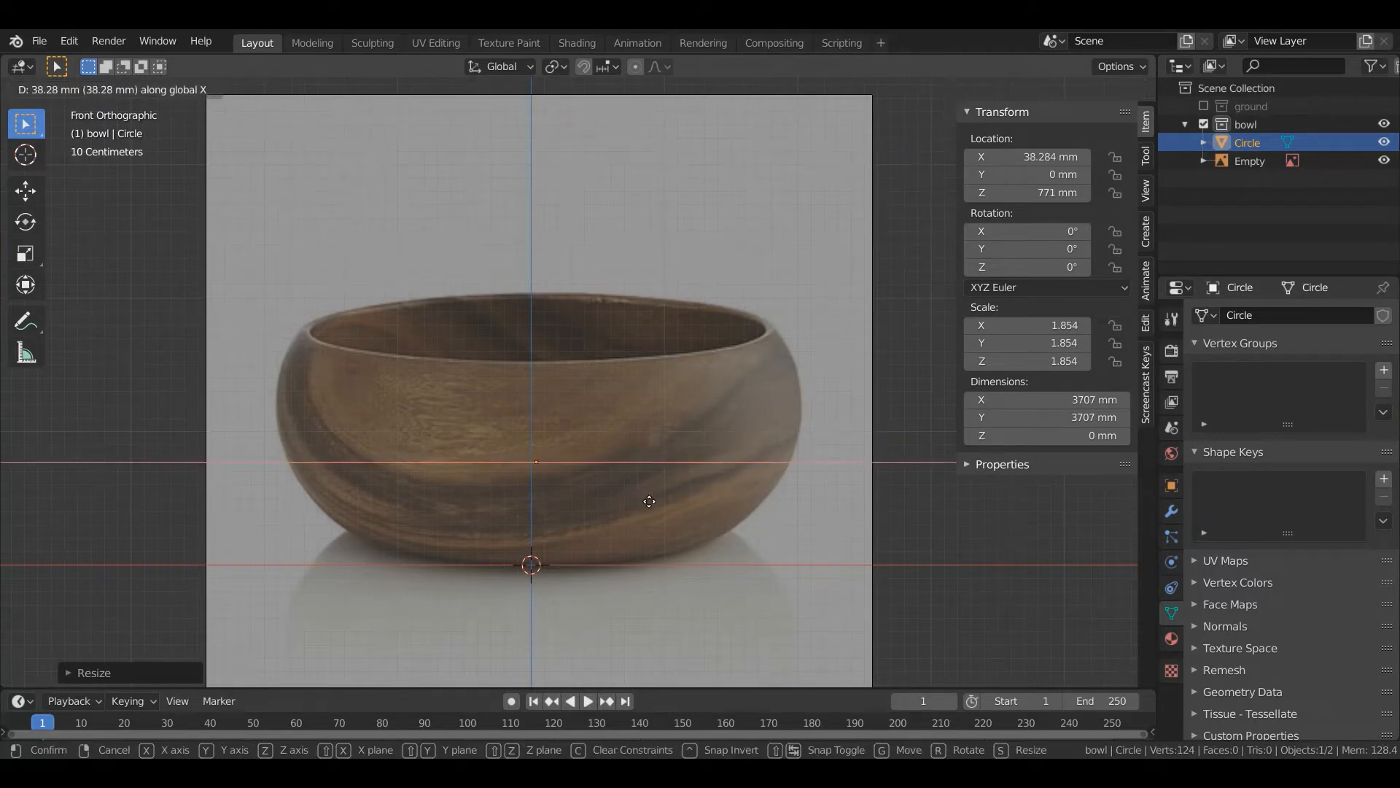
click(649, 505)
In wireframe Edit Mode, extrude the circle down about 144 mm along Z and shrink the new ring to the bowl's outline.
scroll(650, 504, up, 1)
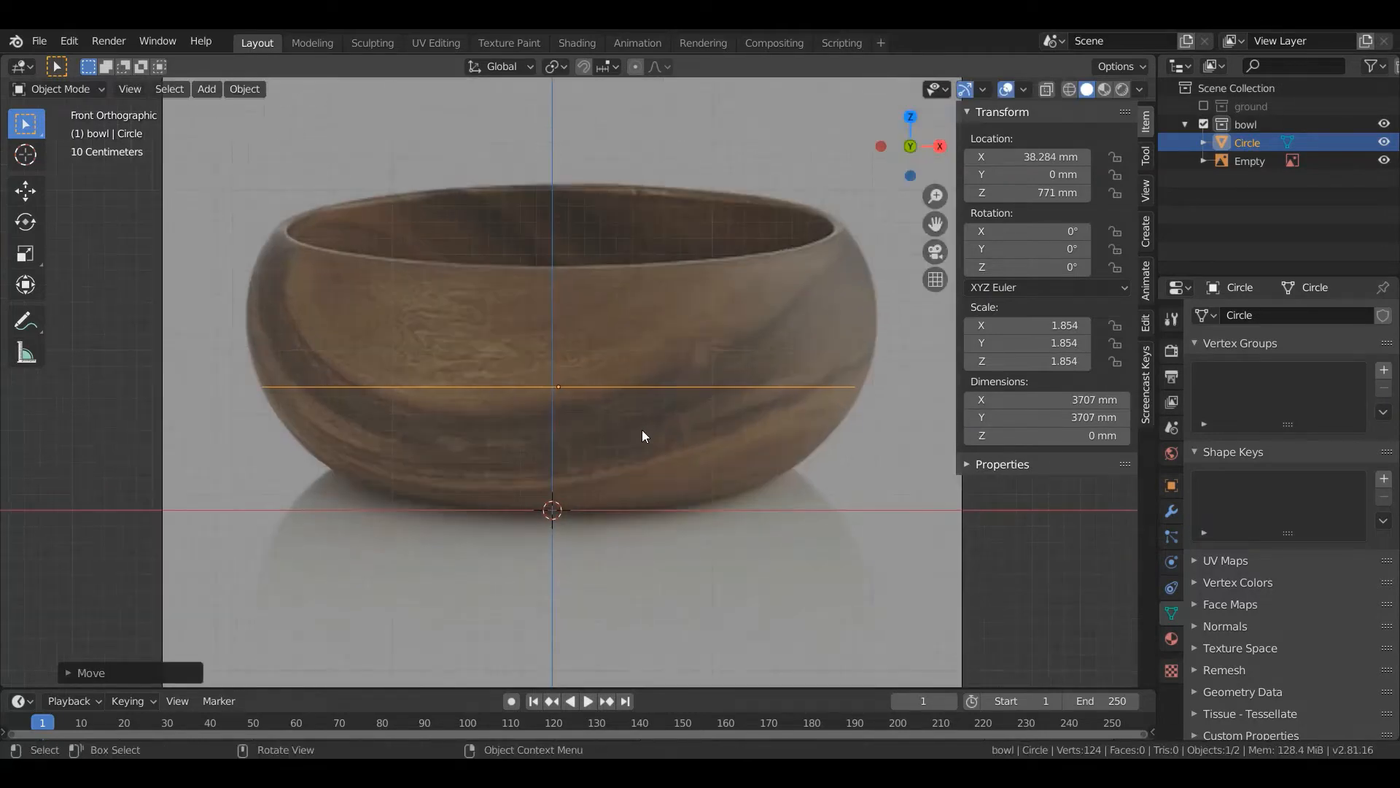
scroll(644, 435, up, 1)
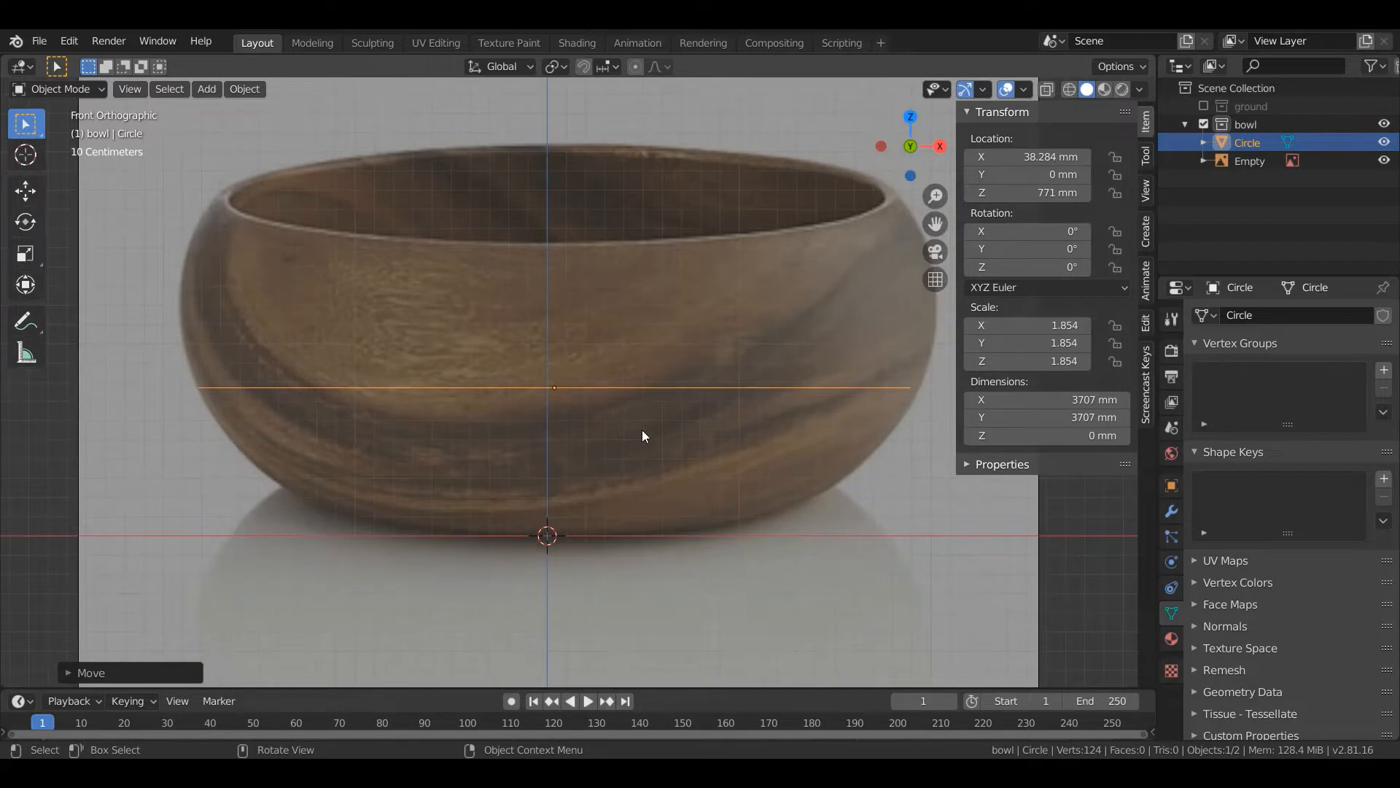
key(z)
key(4)
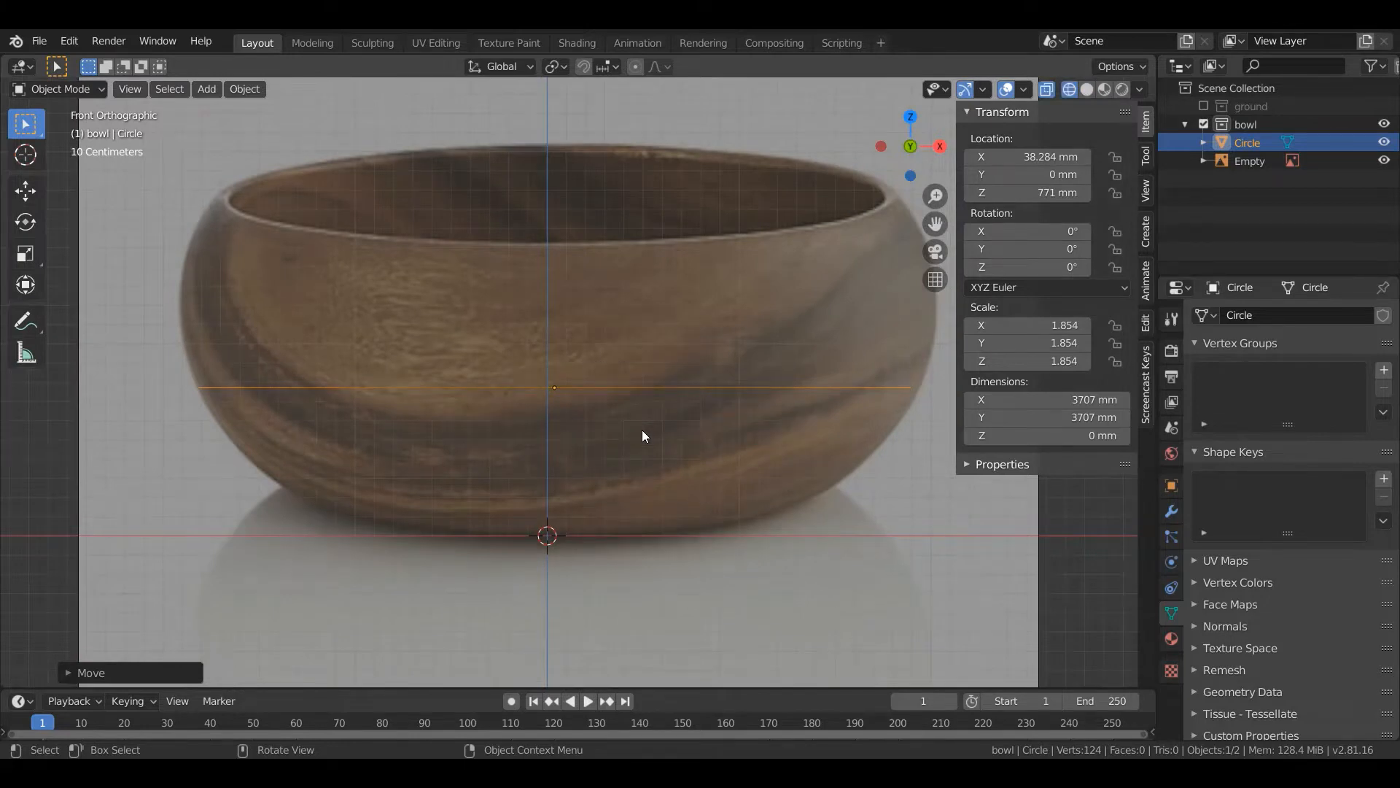
key(Tab)
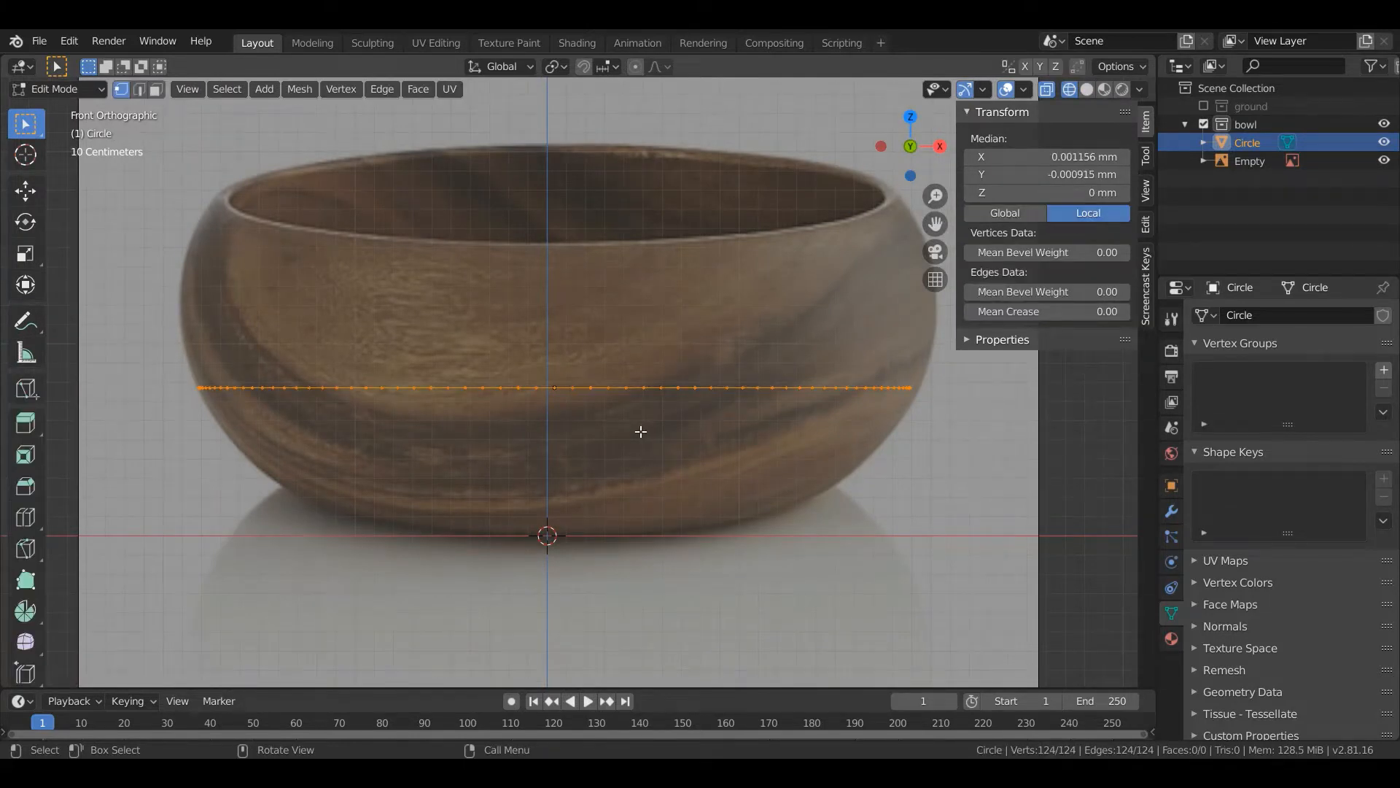
key(e)
key(z)
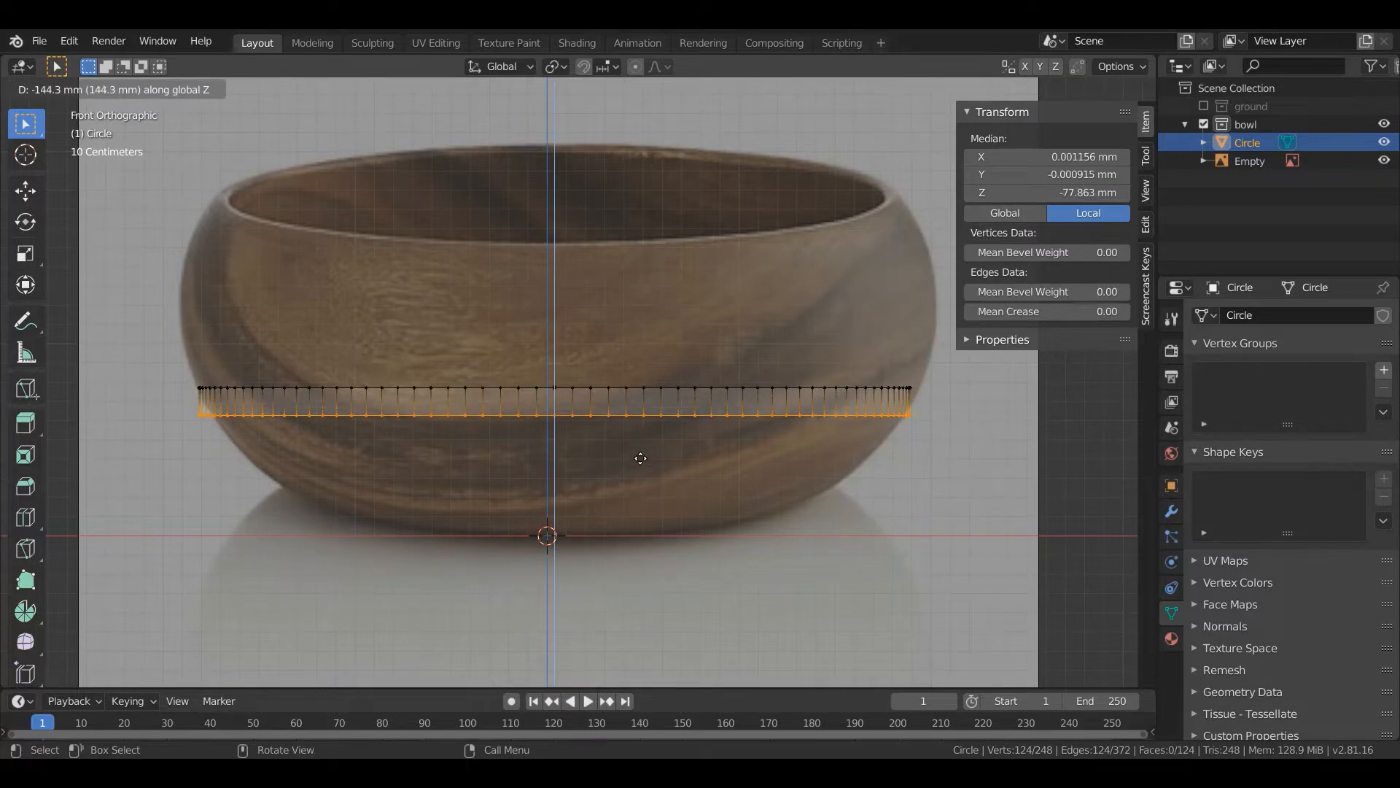
click(640, 458)
key(s)
click(861, 497)
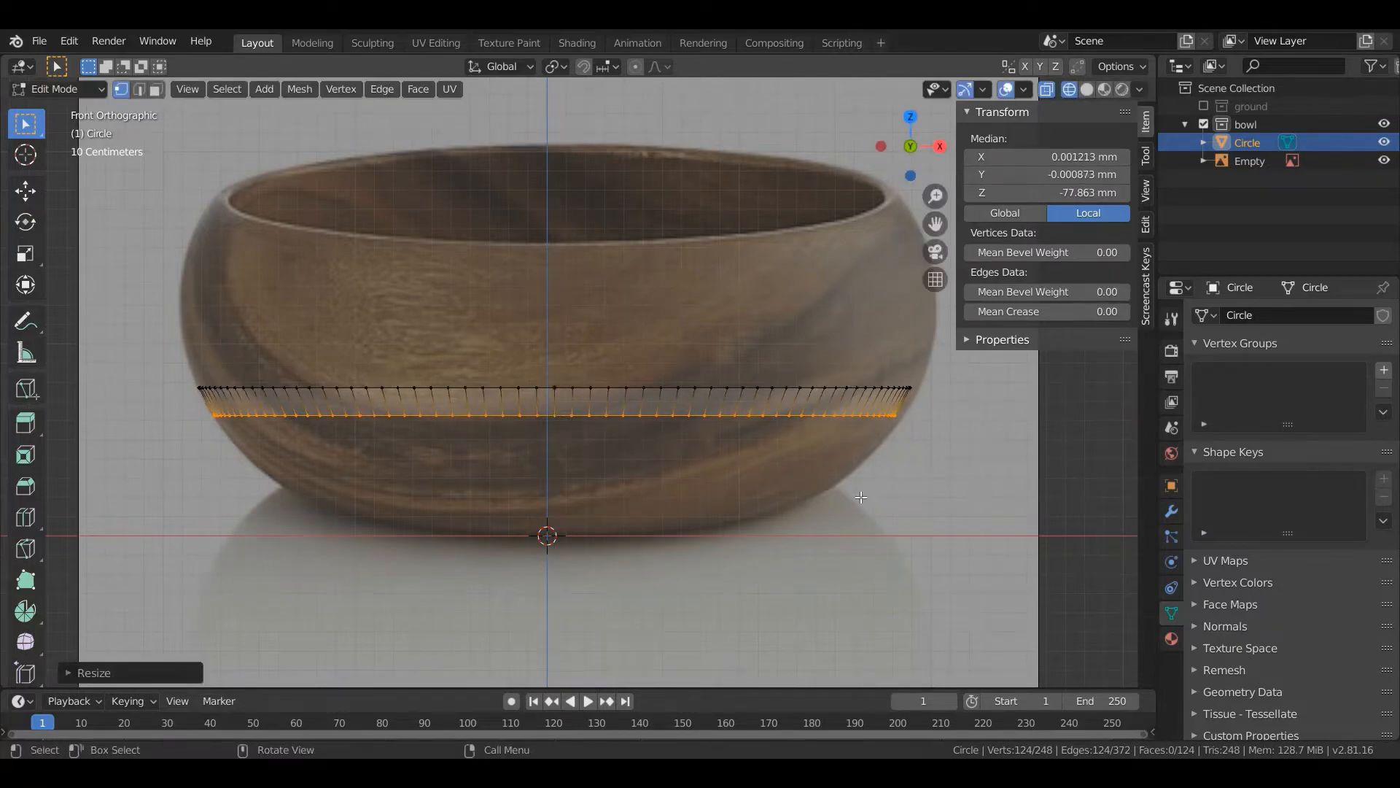
Extrude a second ring down to about local Z -152 mm and scale it in to the bowl's outline.
key(e)
key(z)
click(852, 520)
key(s)
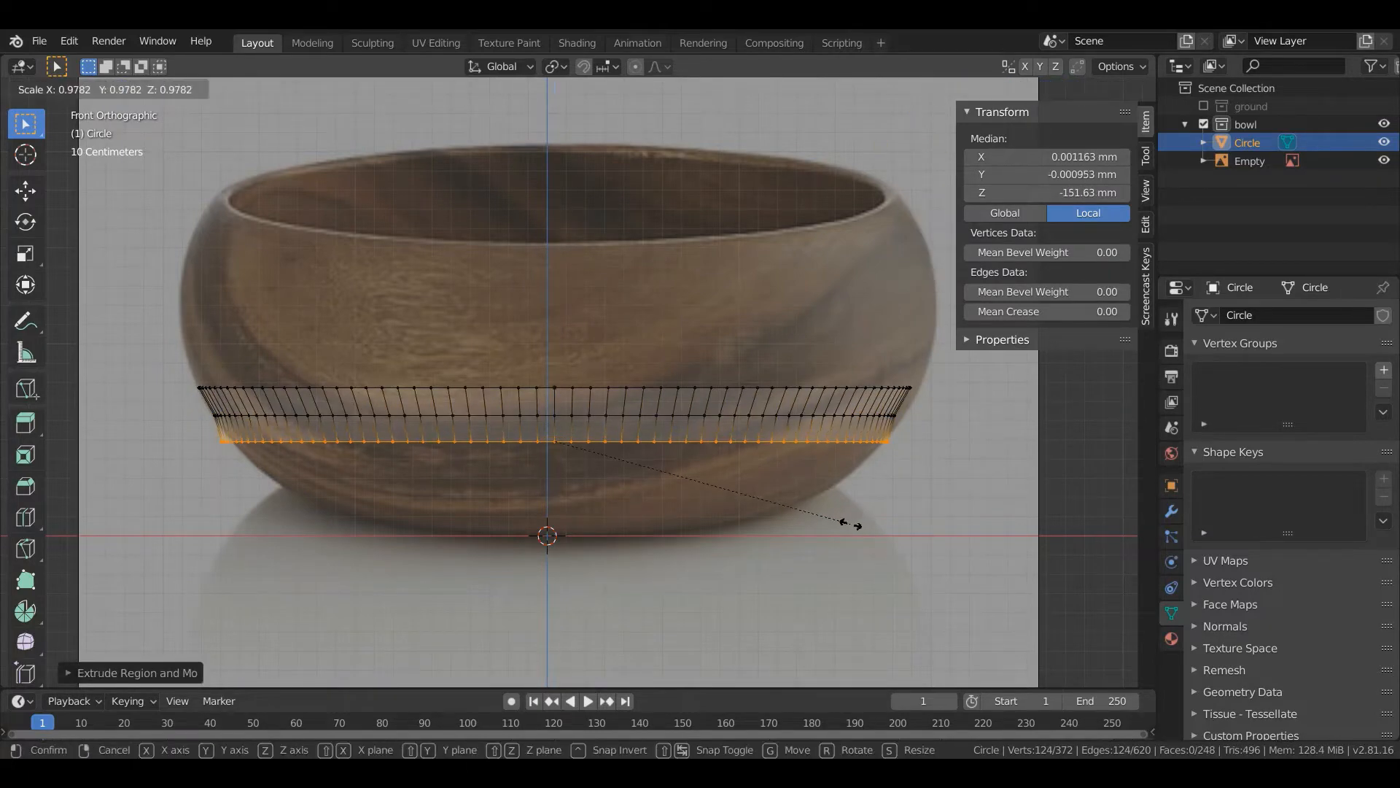
click(850, 524)
Extrude a third ring down to about local Z -215 mm and scale it to about 0.95 along the bowl's curve.
key(e)
key(z)
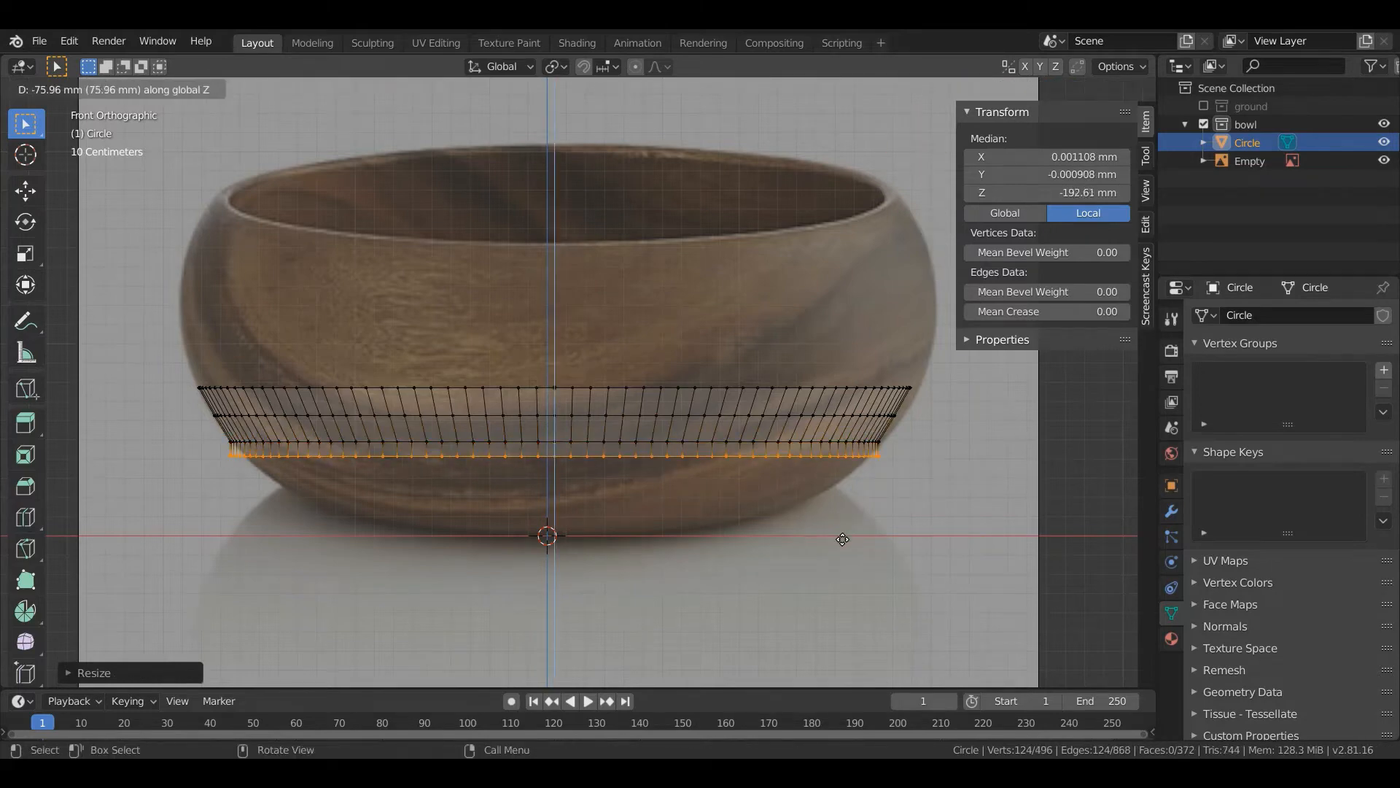
click(840, 540)
key(s)
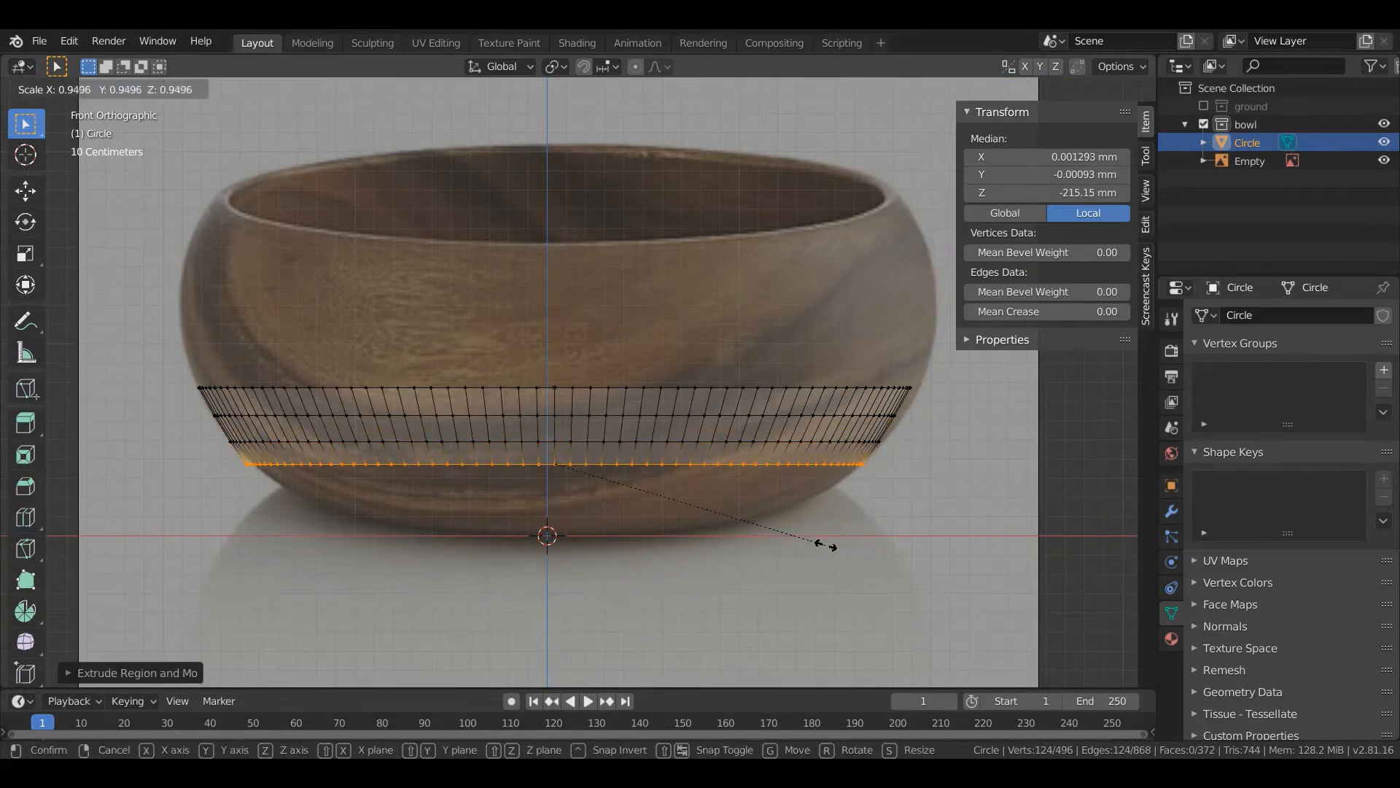
click(824, 545)
Extrude a fourth ring down to about local Z -314 mm and scale it inward to follow the bowl's lower curve.
key(e)
key(z)
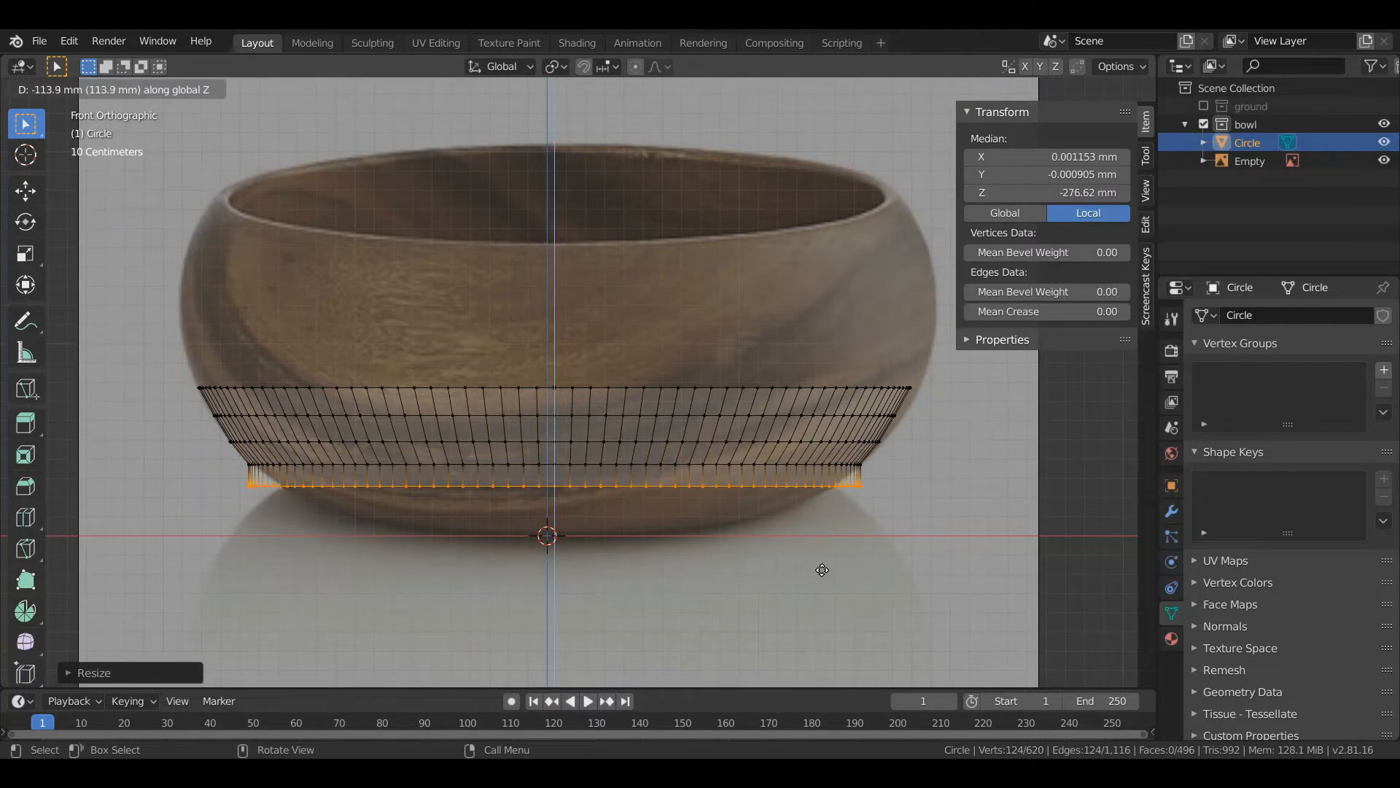
click(824, 574)
key(s)
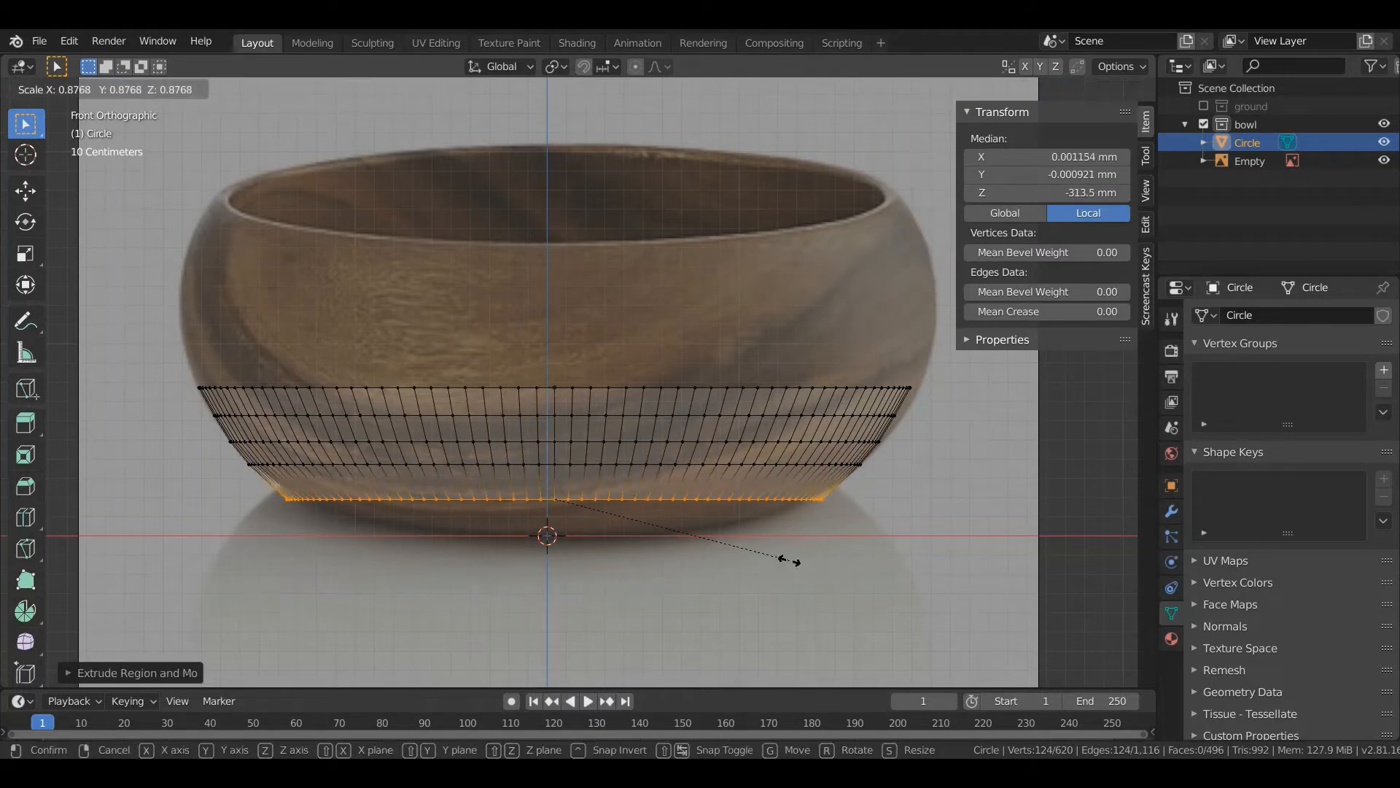
click(784, 558)
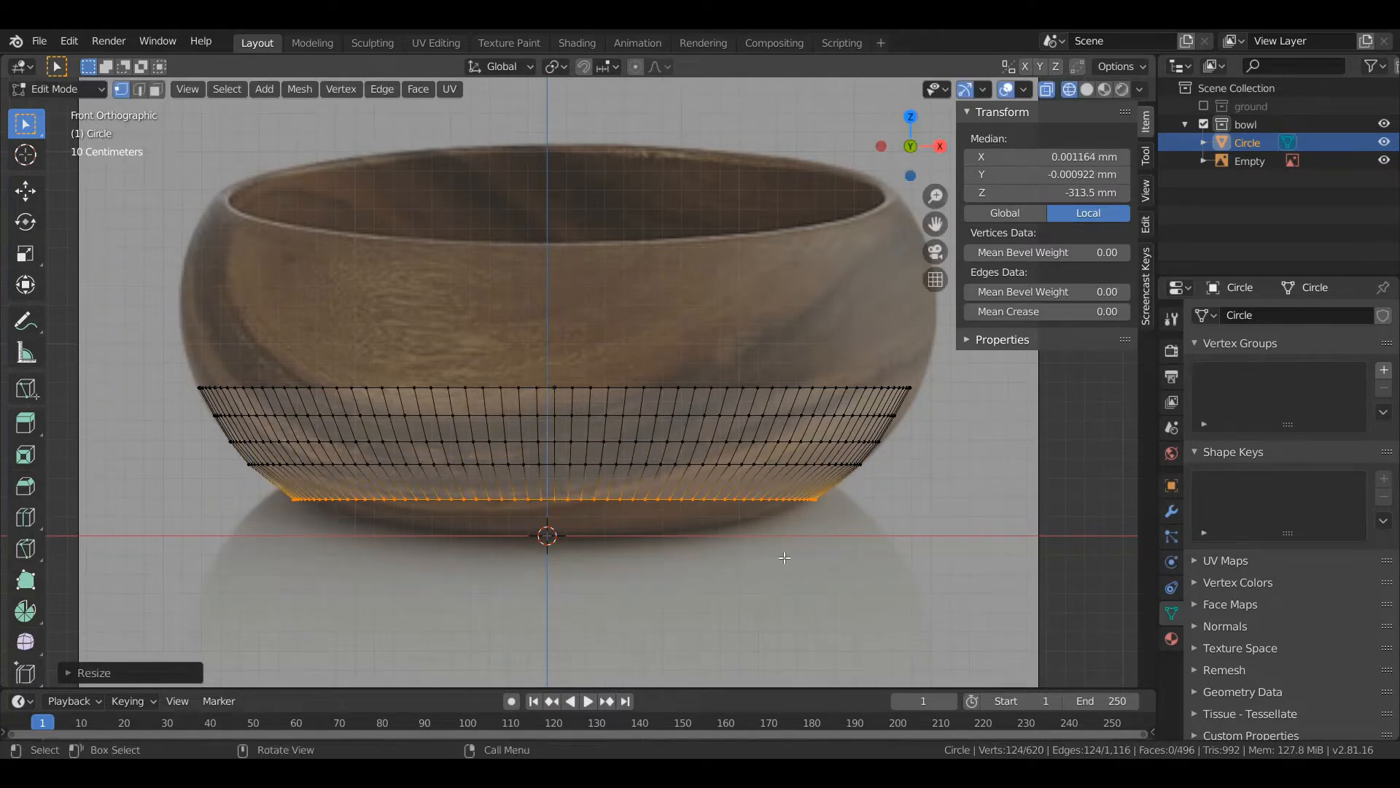
Extrude a fifth ring down to about local Z -363 mm and shrink it to match the reference near the base.
key(e)
key(z)
click(781, 565)
key(s)
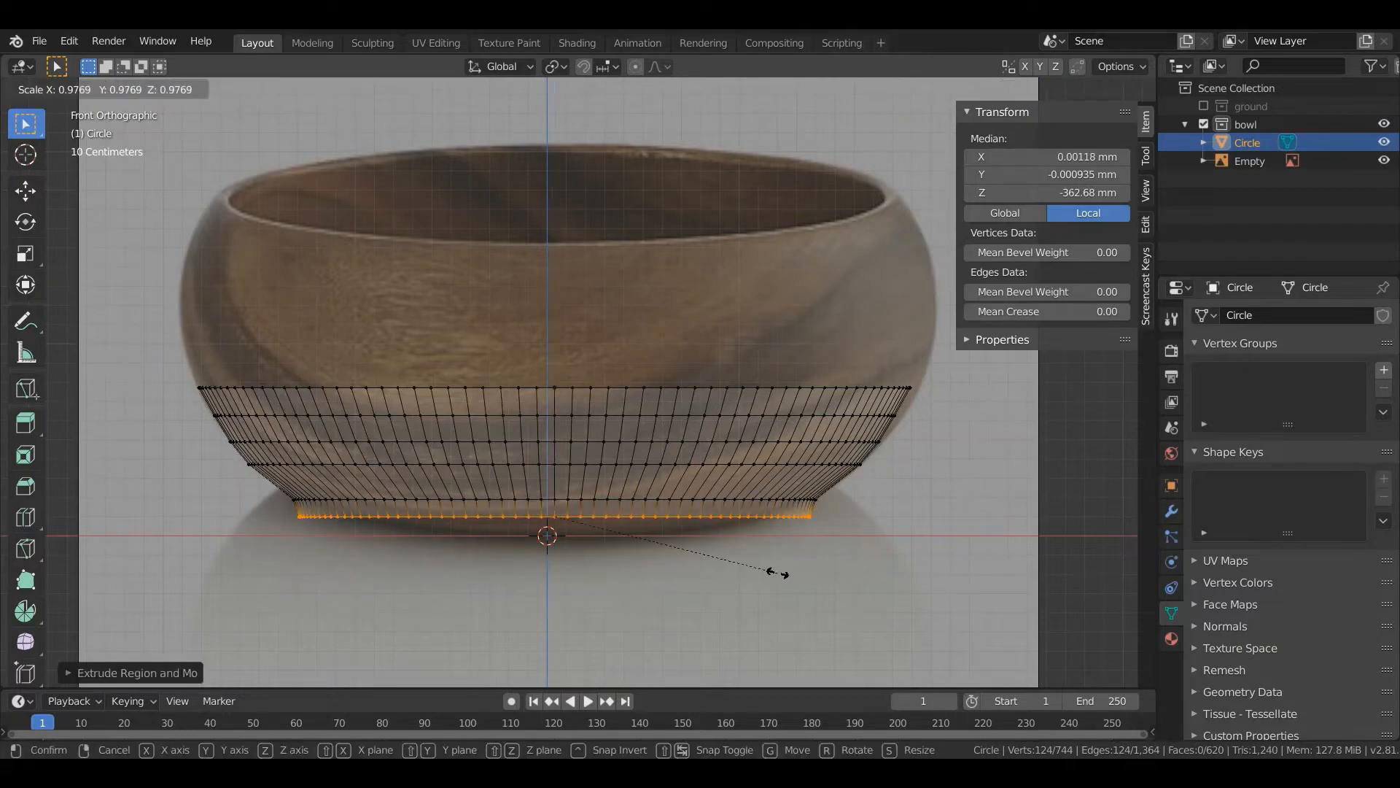
click(761, 565)
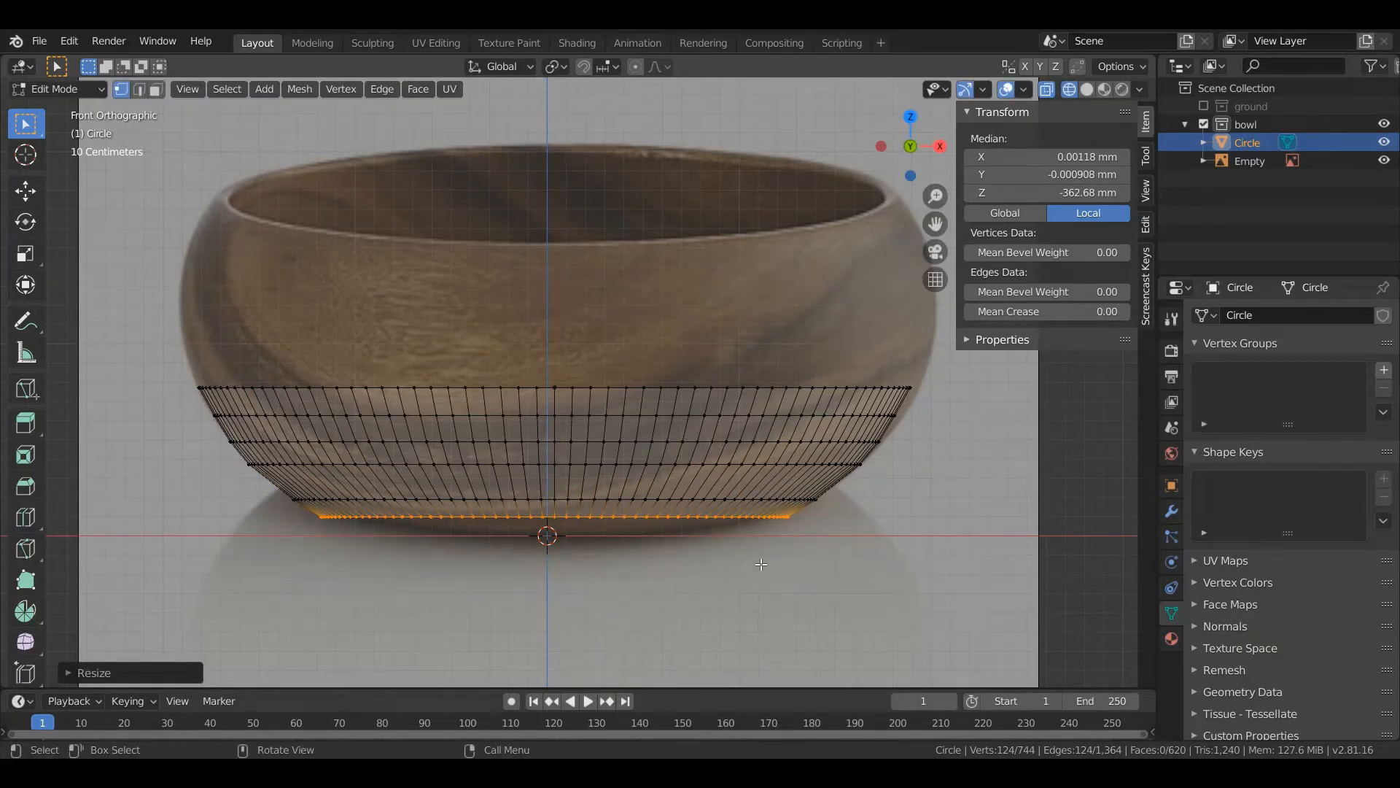
Extrude the base ring down to the ground line at about local Z -408 mm and scale it to about 0.80.
key(e)
key(z)
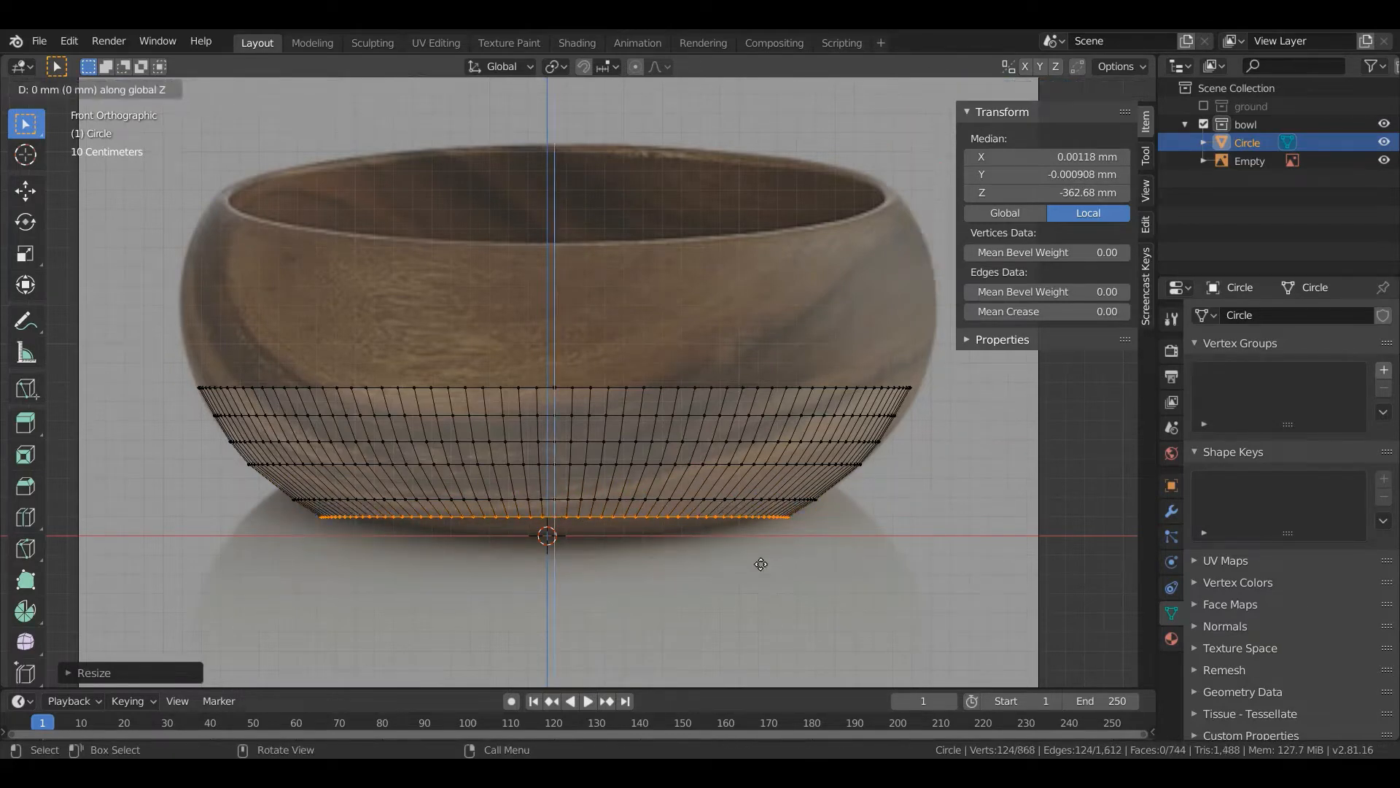
click(829, 582)
key(s)
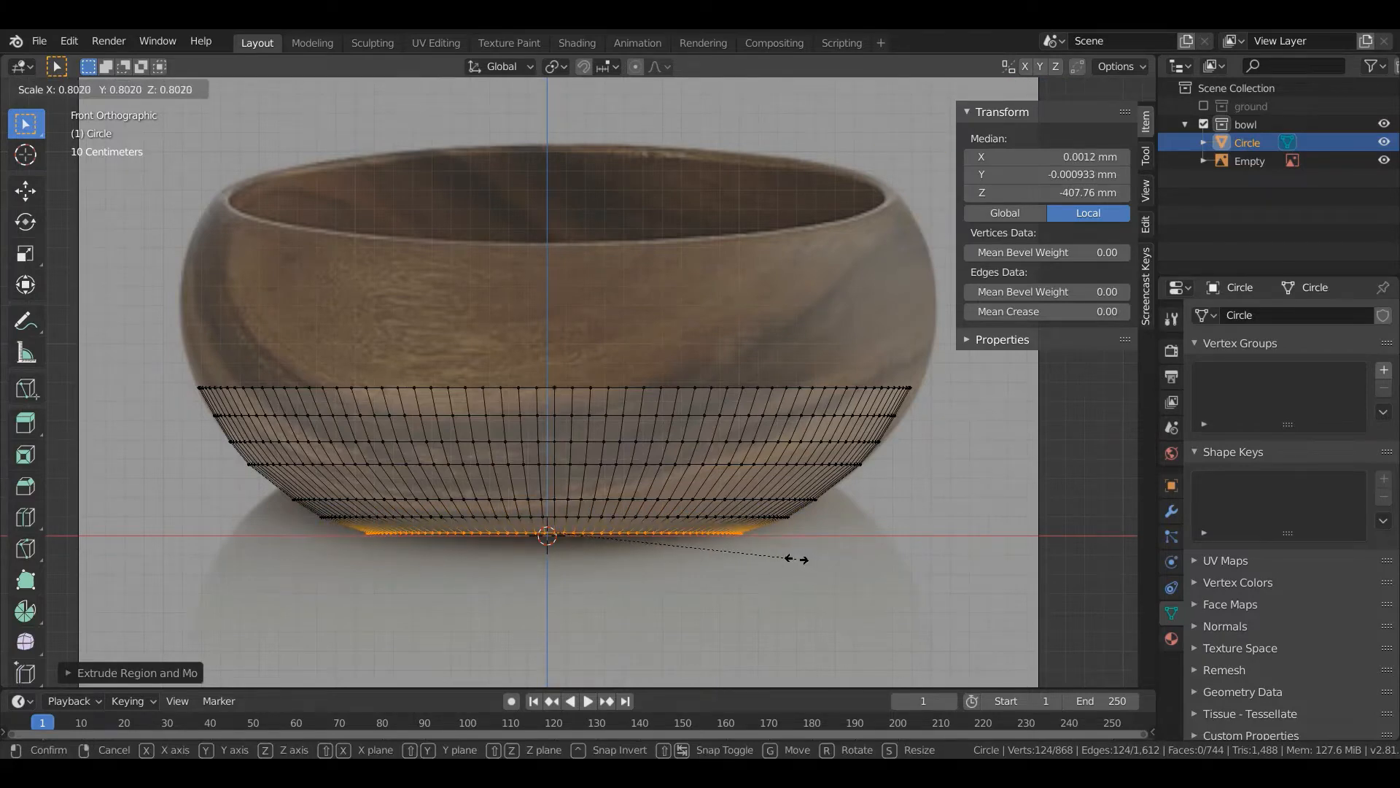
click(795, 559)
Select only the mesh's uppermost ring, extrude it up to about local Z 137 mm and widen it to the bowl's outline.
key(alt+a)
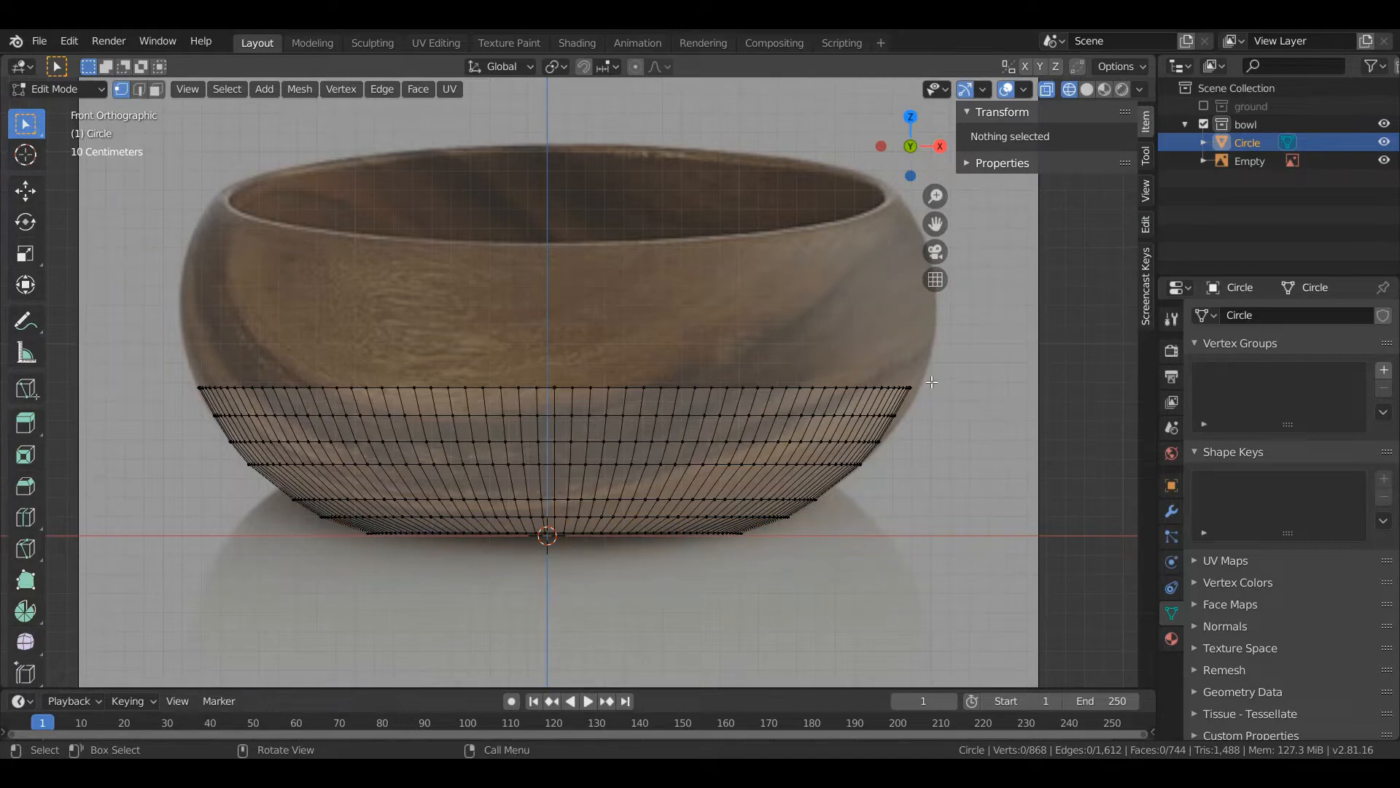
drag(926, 367, 175, 400)
key(e)
key(z)
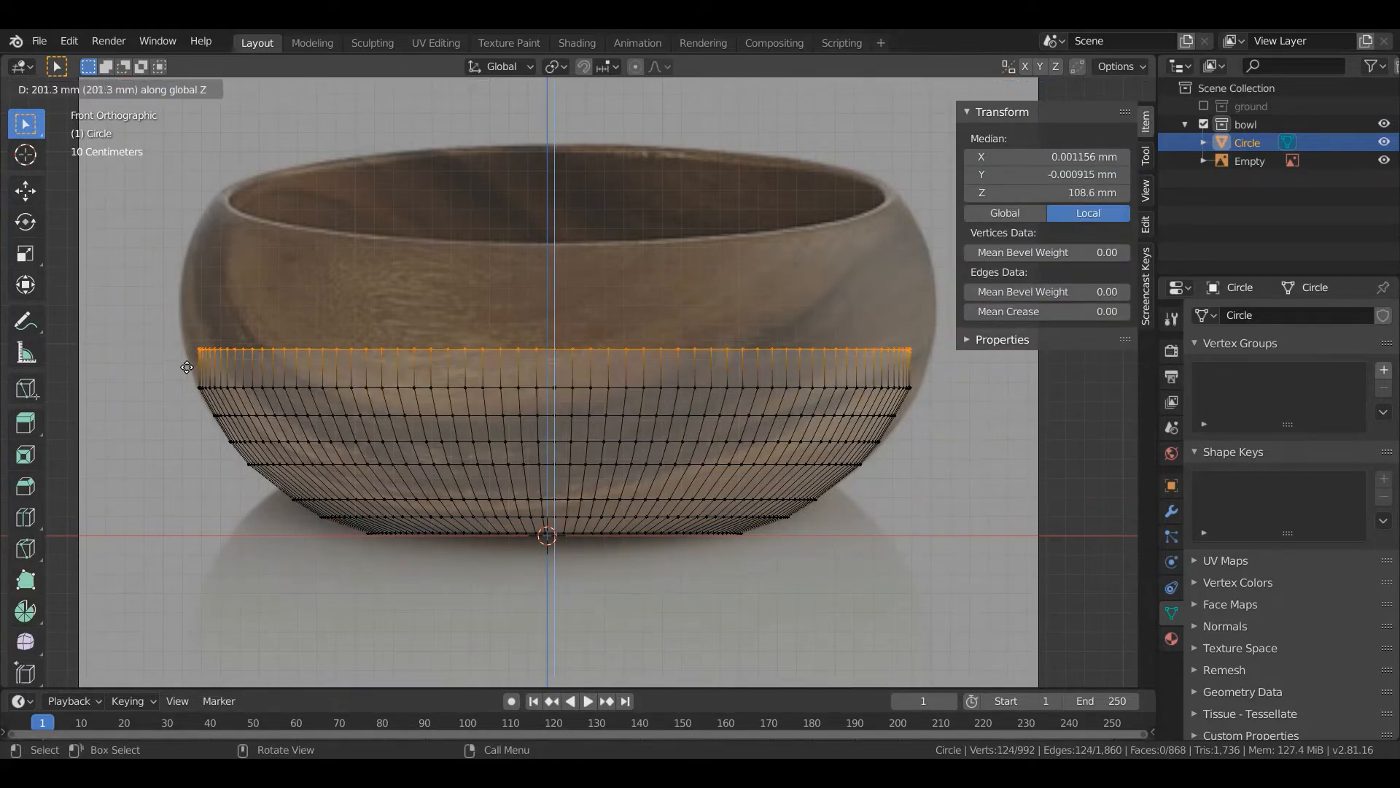
click(187, 356)
key(s)
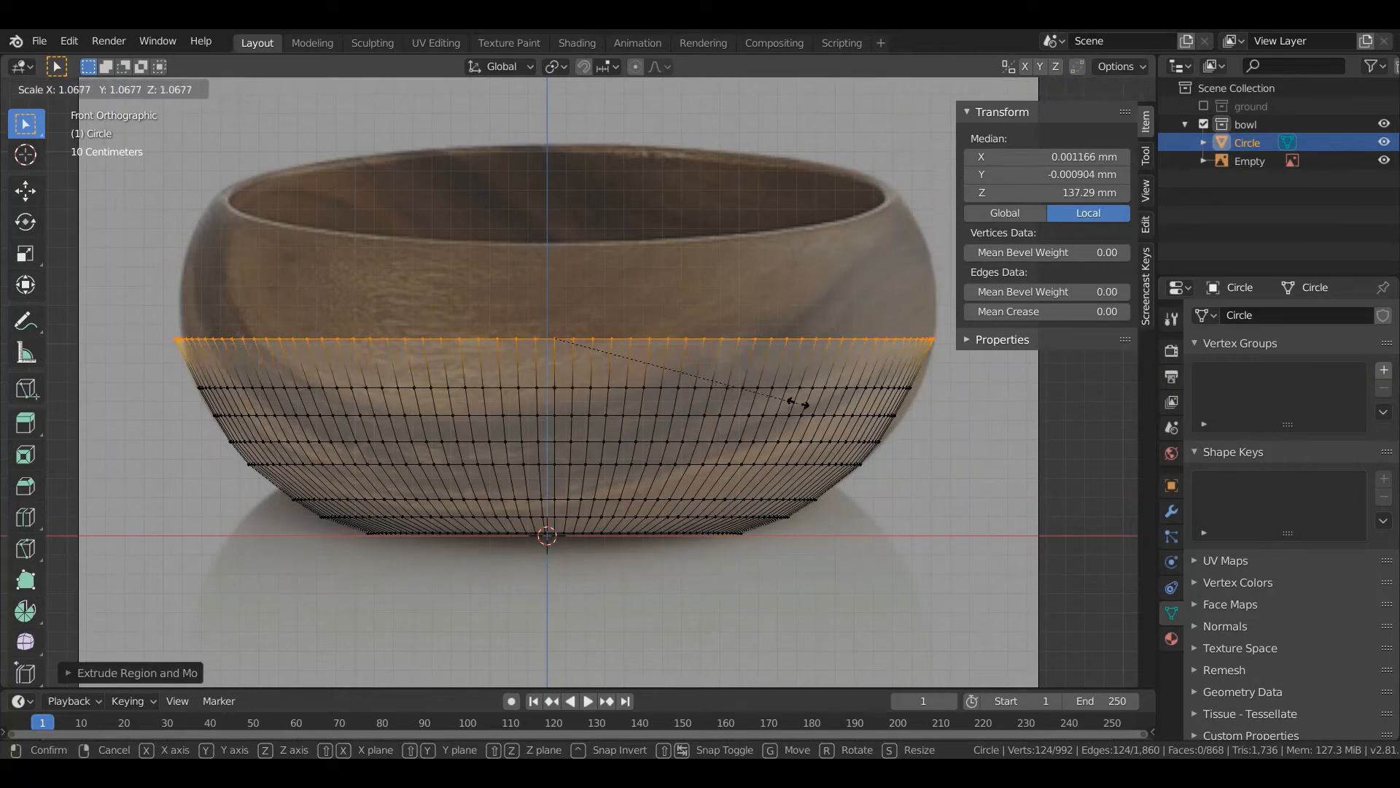
click(795, 400)
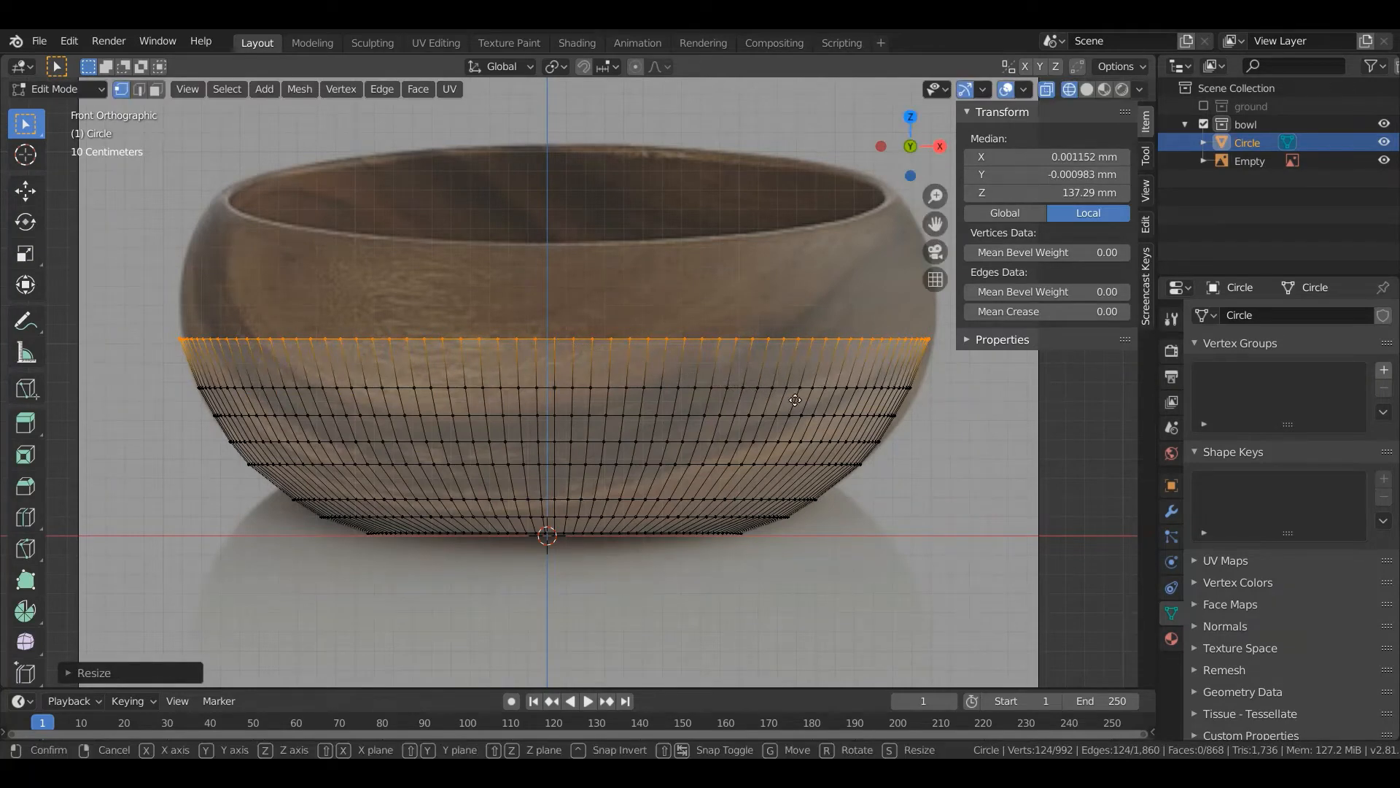
Lower the new top ring to about local Z 98 mm and scale it to about 1.004 to fit the outline.
key(g)
key(z)
click(794, 415)
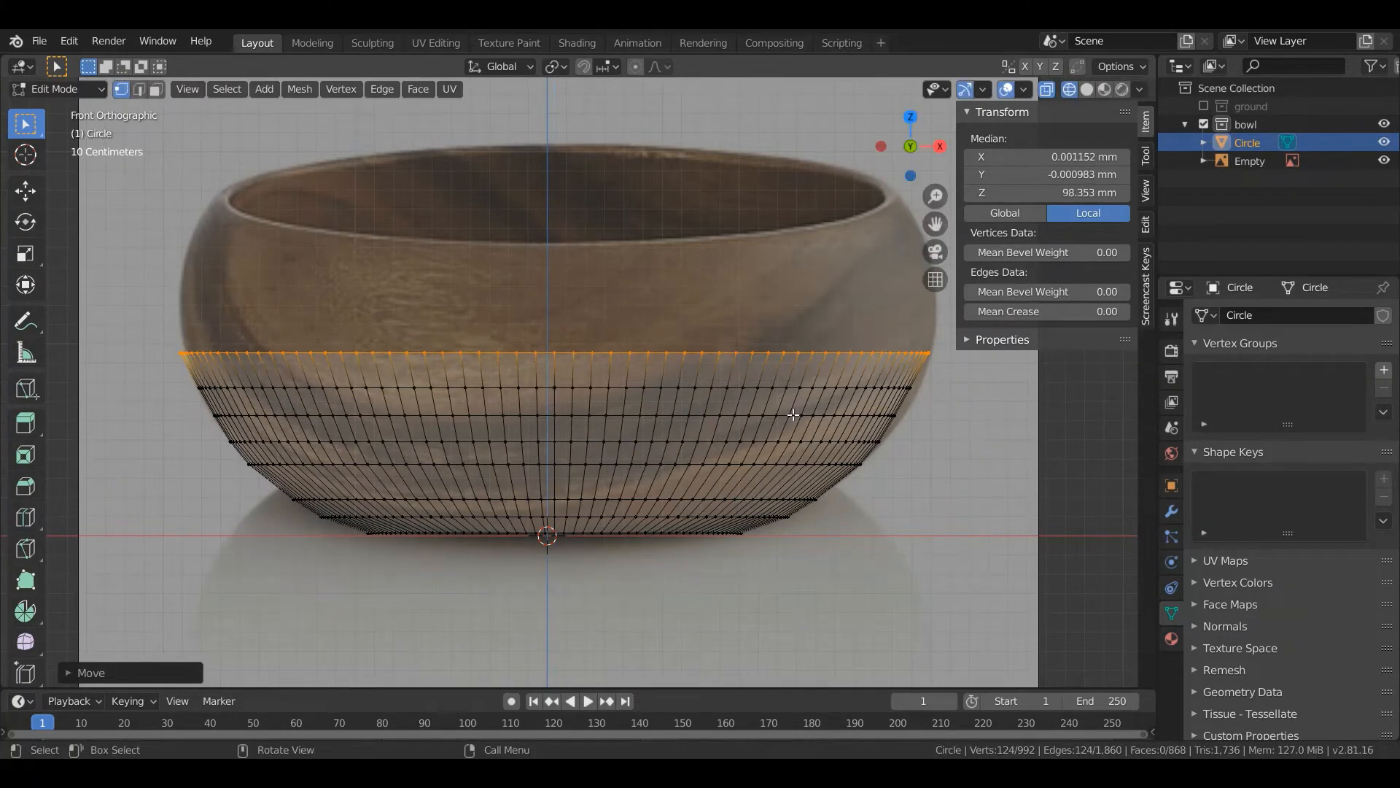
key(s)
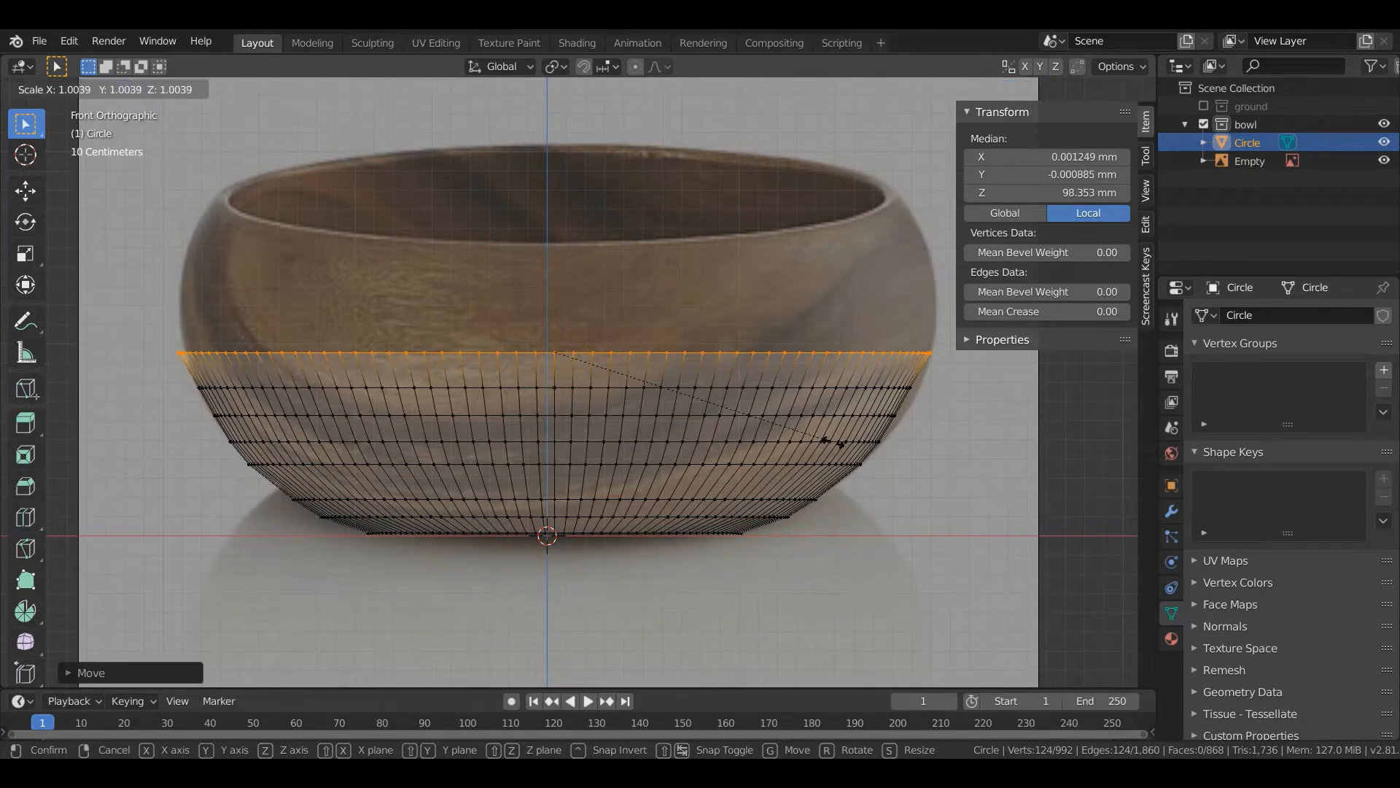
click(833, 442)
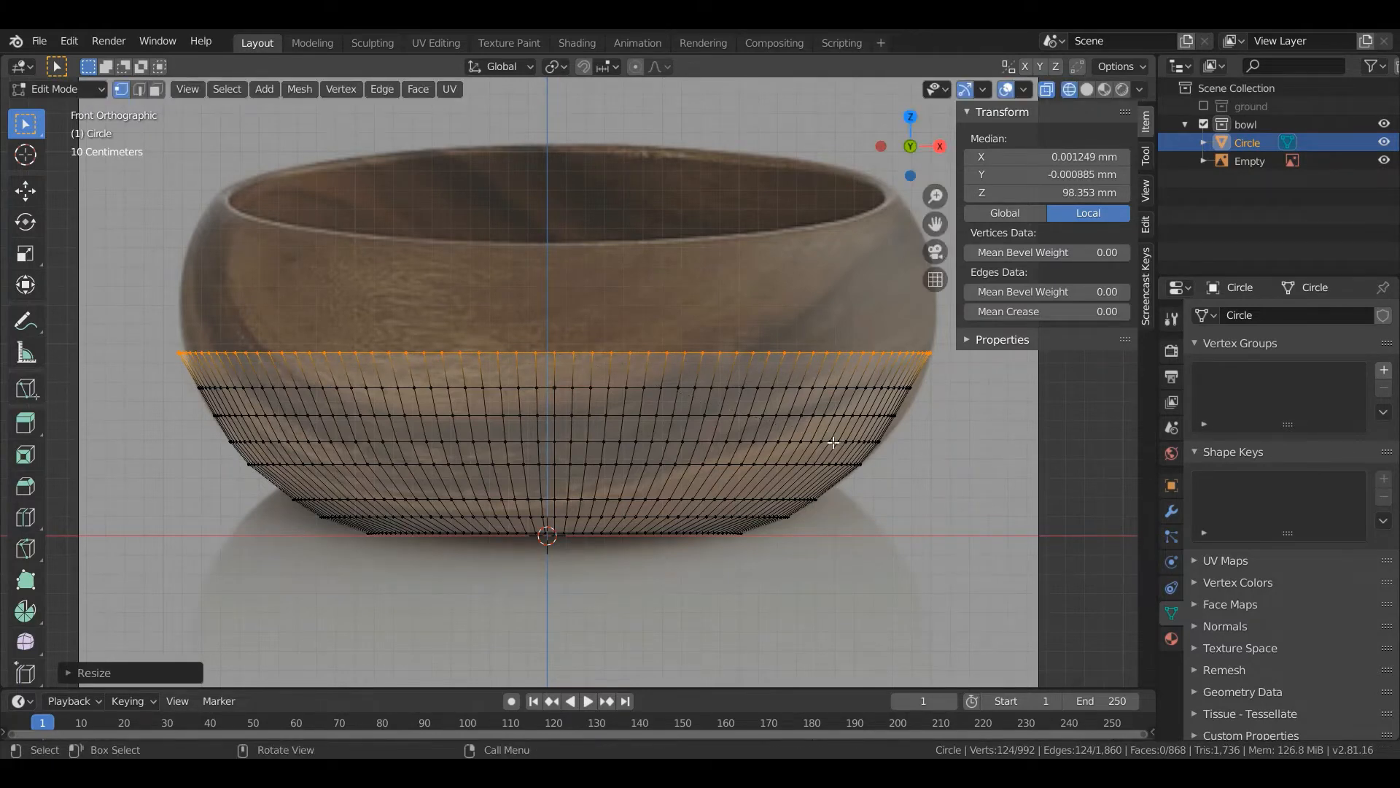
Extrude the top ring up to about local Z 204 mm and scale the new ring to about 1.027.
scroll(586, 422, down, 1)
scroll(541, 392, up, 1)
scroll(524, 389, down, 2)
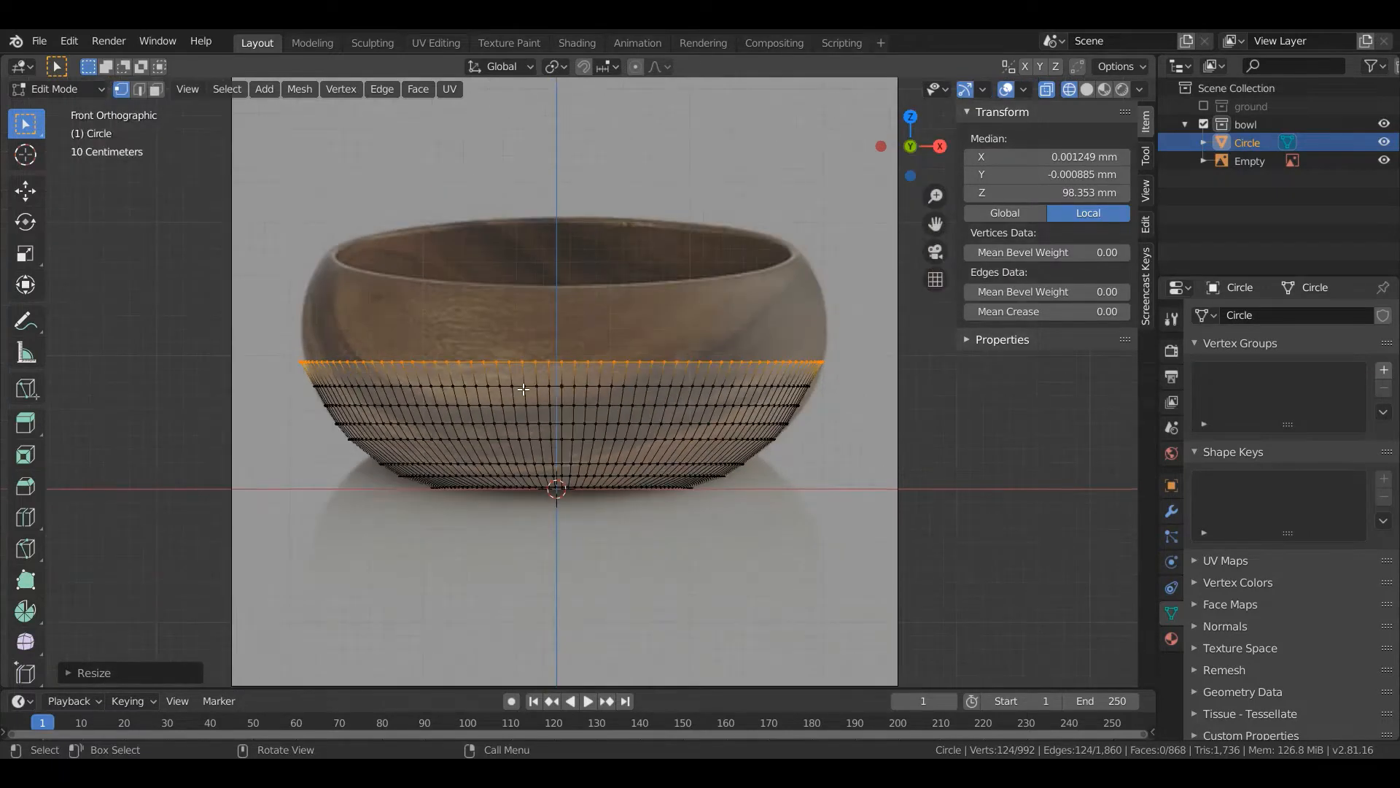
scroll(524, 389, up, 1)
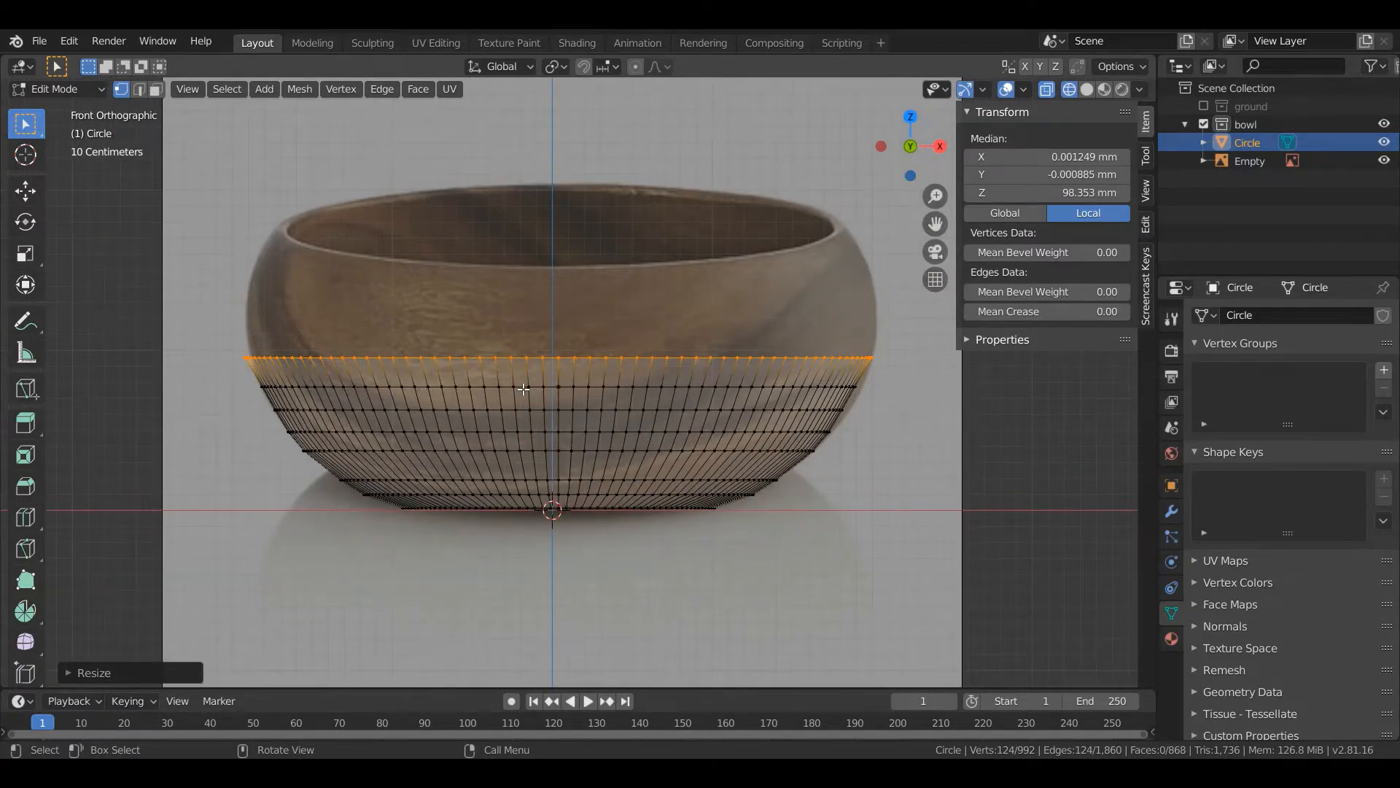
key(e)
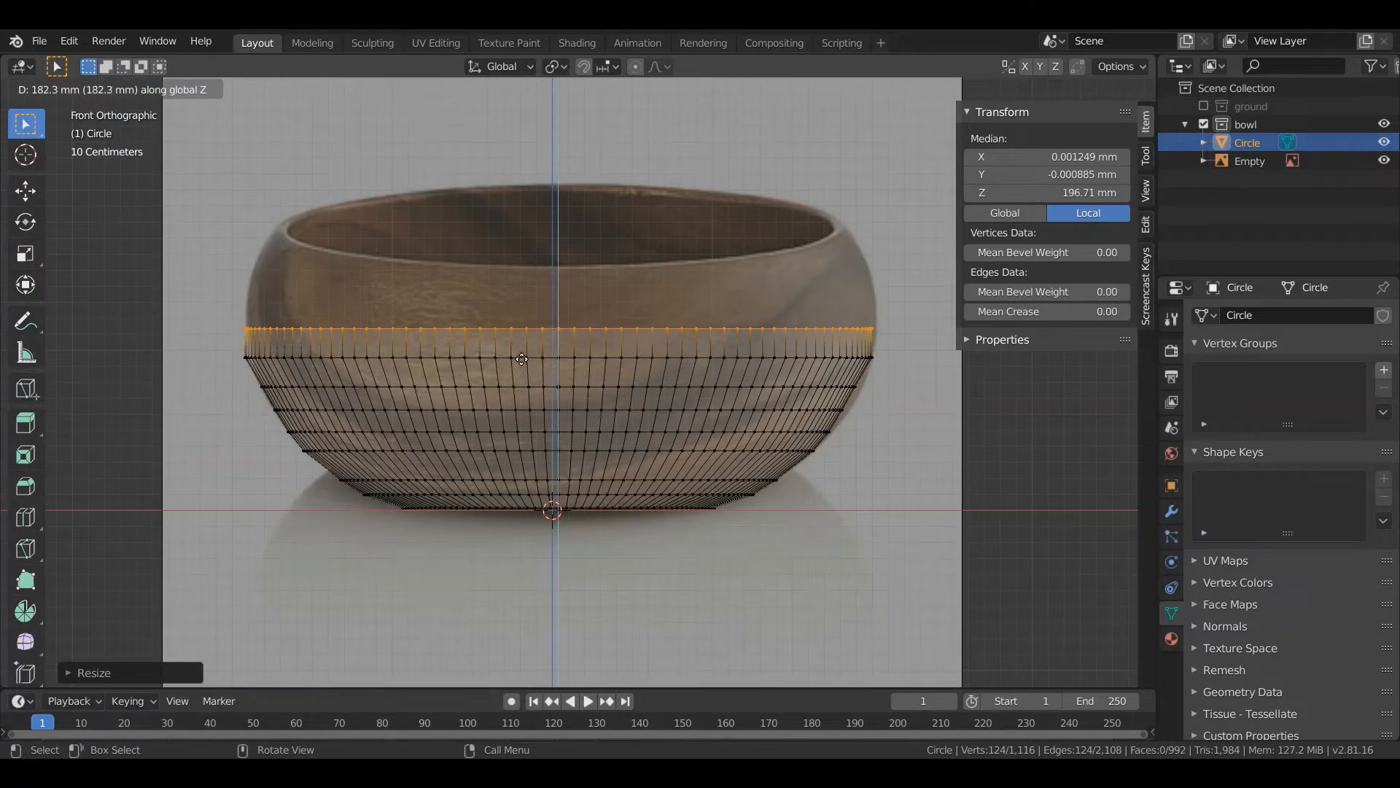
click(522, 357)
key(s)
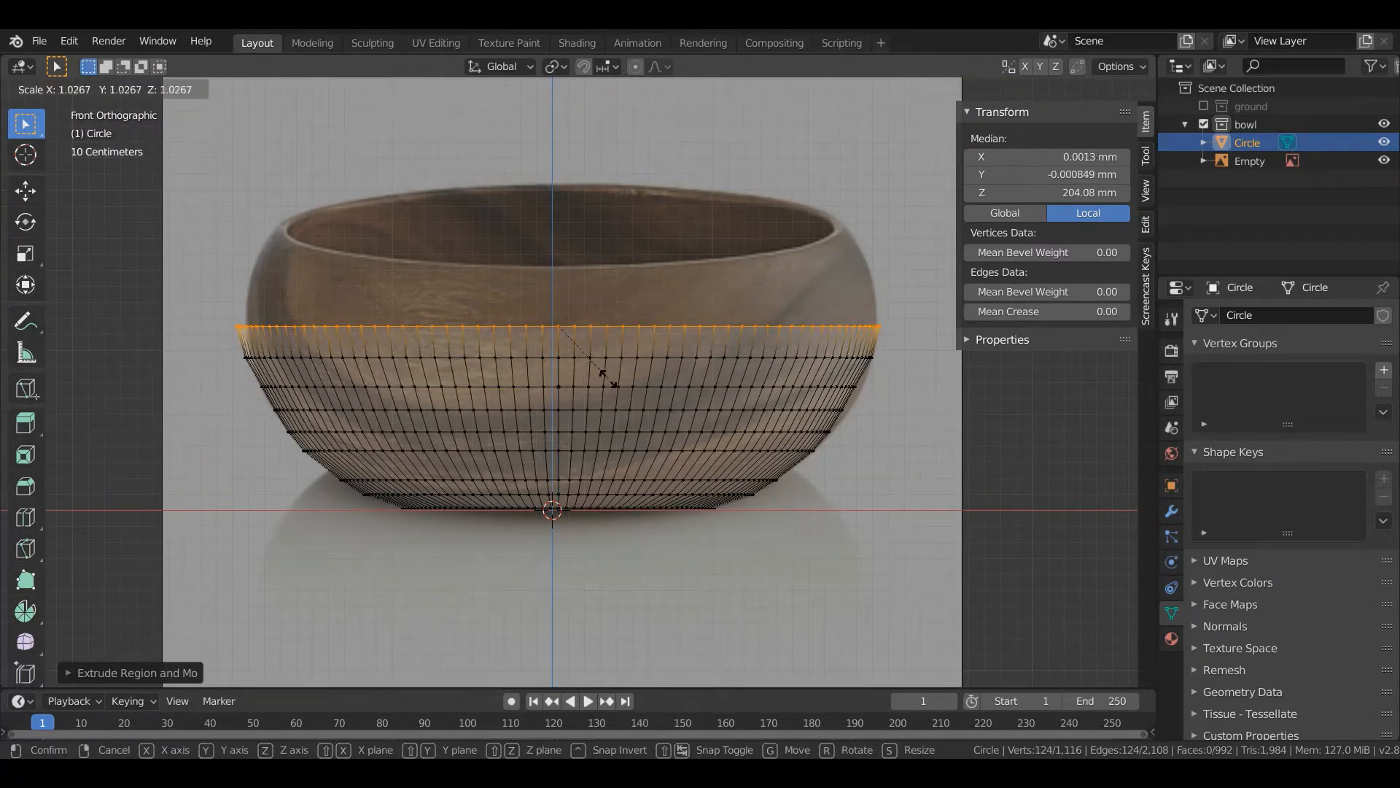
click(607, 378)
Lower the top ring to about local Z 182 mm and scale it to about 0.994 to follow the bowl's side.
key(g)
key(z)
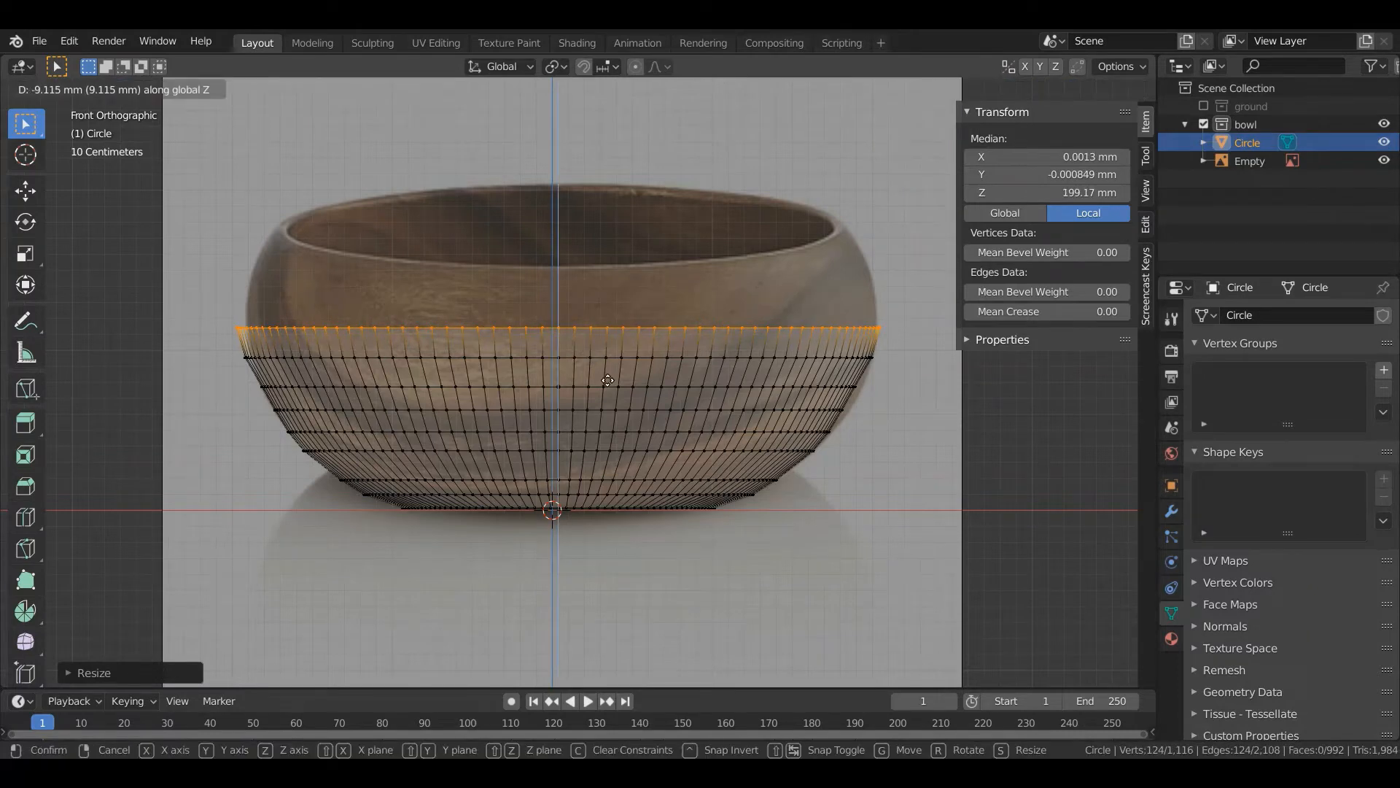
click(608, 384)
key(s)
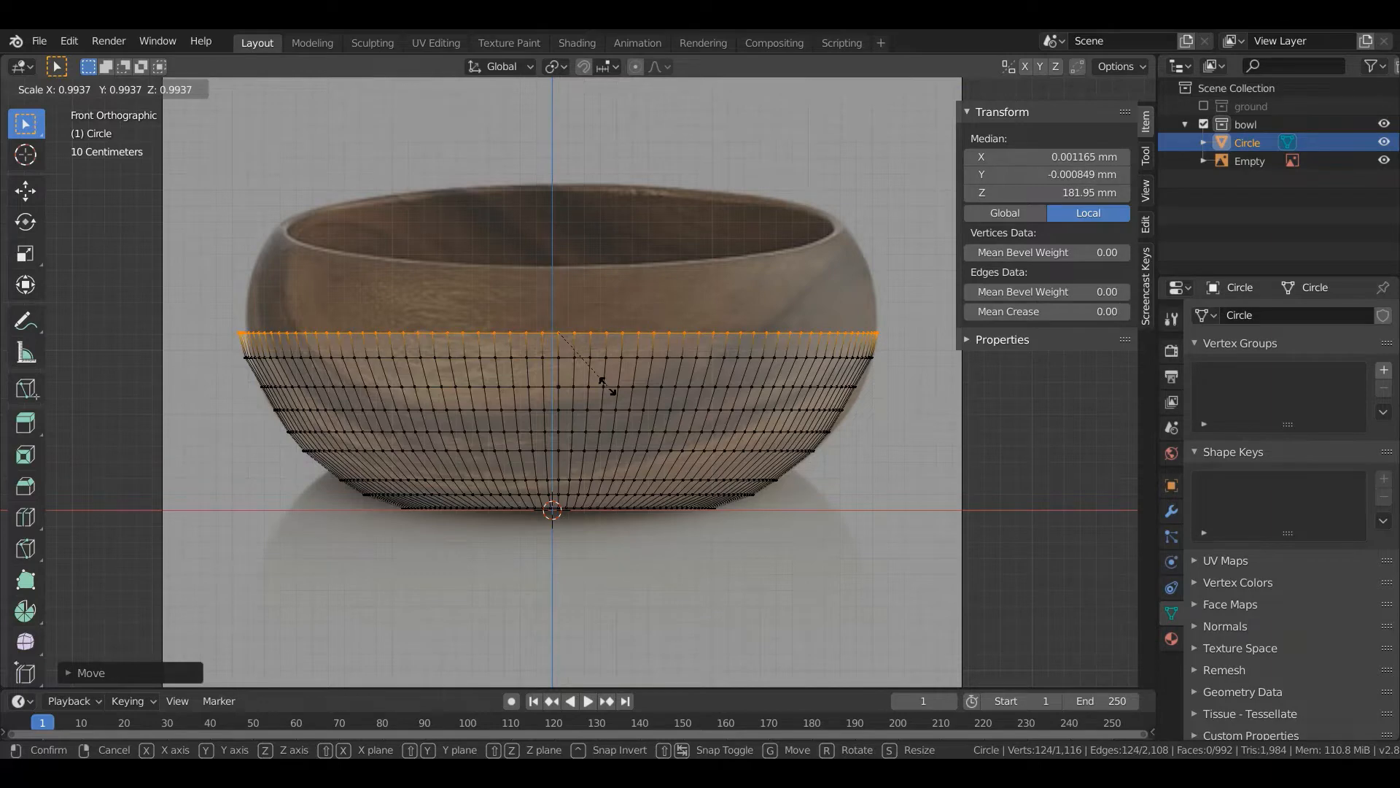
click(607, 384)
Extrude the top ring straight upward and adjust the new ring's height to about local Z 261 mm.
key(e)
key(z)
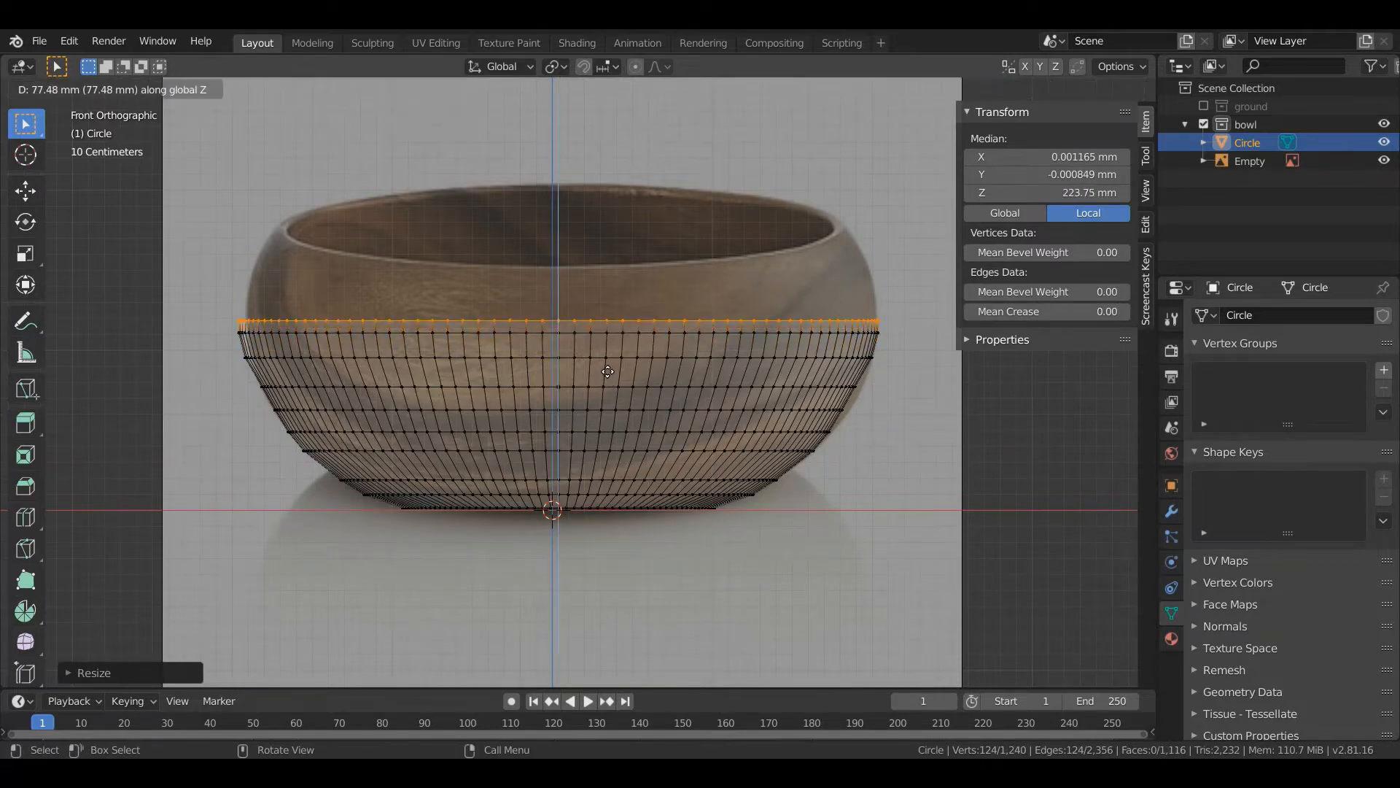
click(604, 360)
key(s)
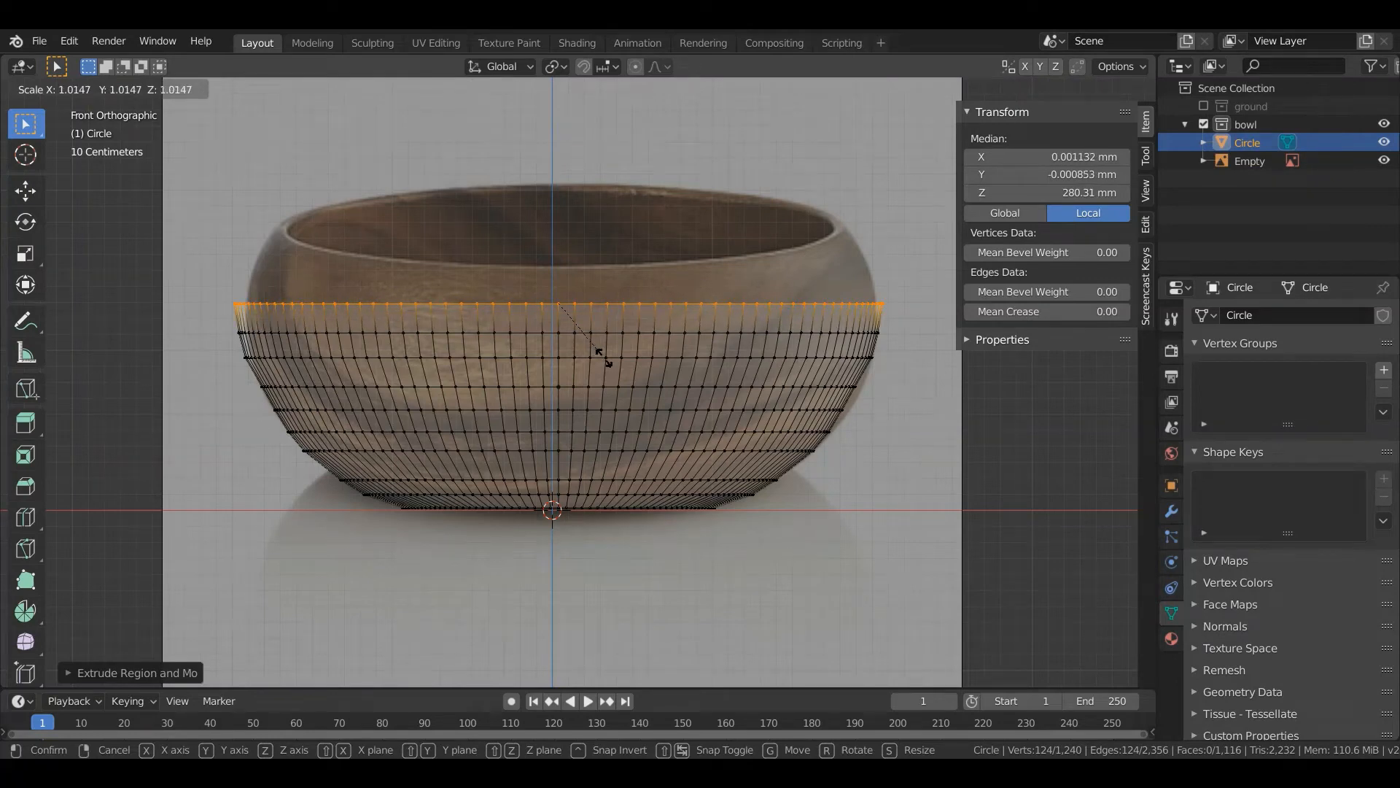
right_click(603, 357)
key(g)
key(z)
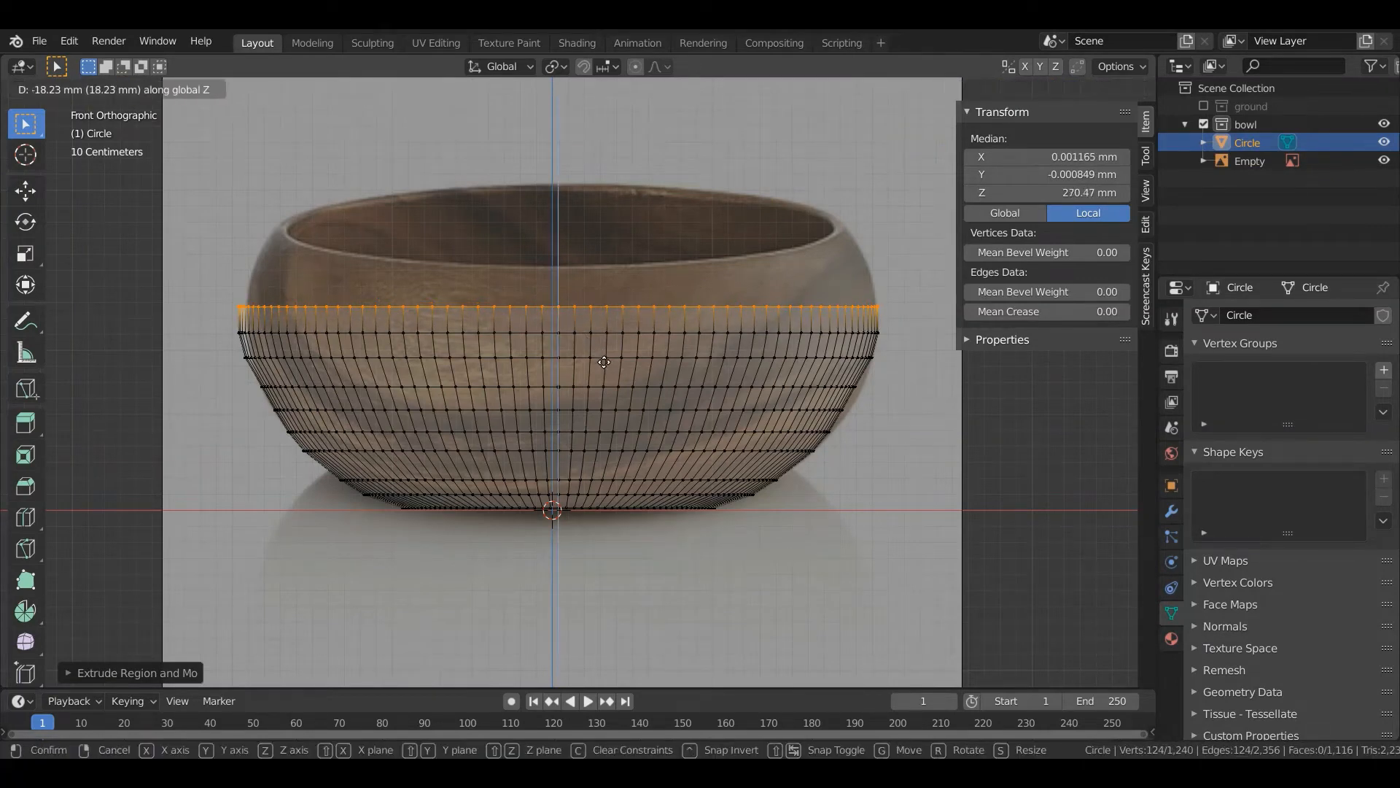
click(604, 364)
Extrude the top ring up to about local Z 327 mm and scale the new ring to about 0.993.
key(e)
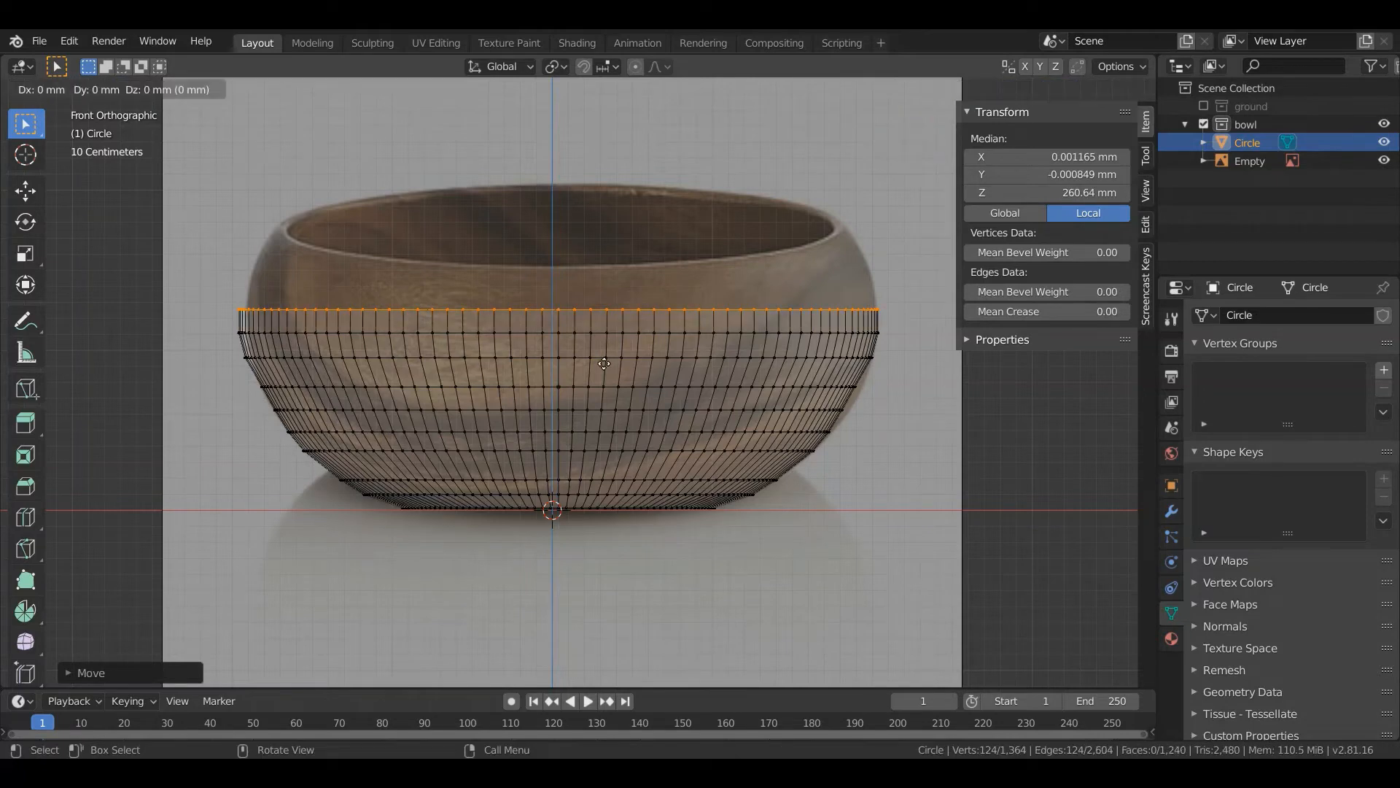
key(z)
click(607, 343)
key(s)
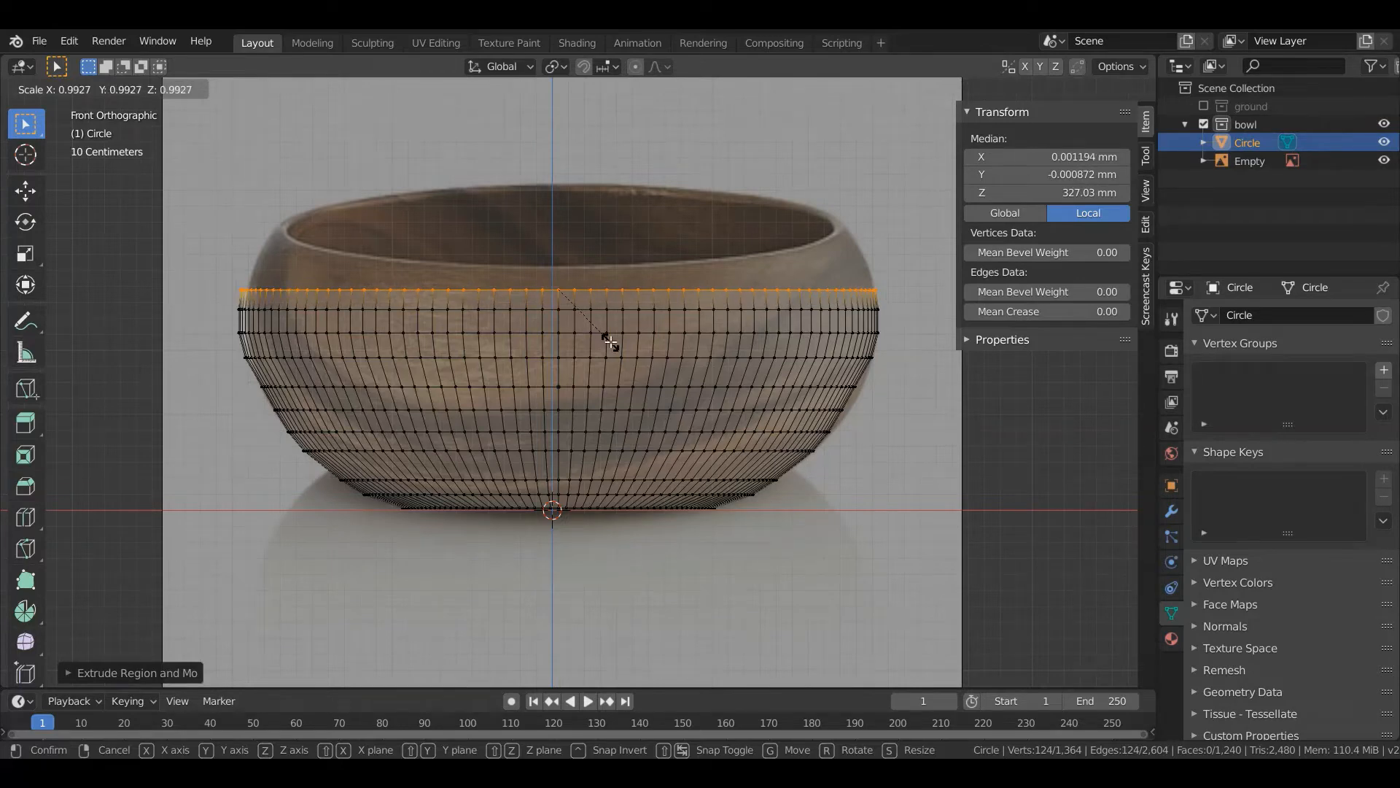
click(611, 342)
Extrude the top ring up to about local Z 376 mm and scale the new ring to about 0.98.
key(e)
key(z)
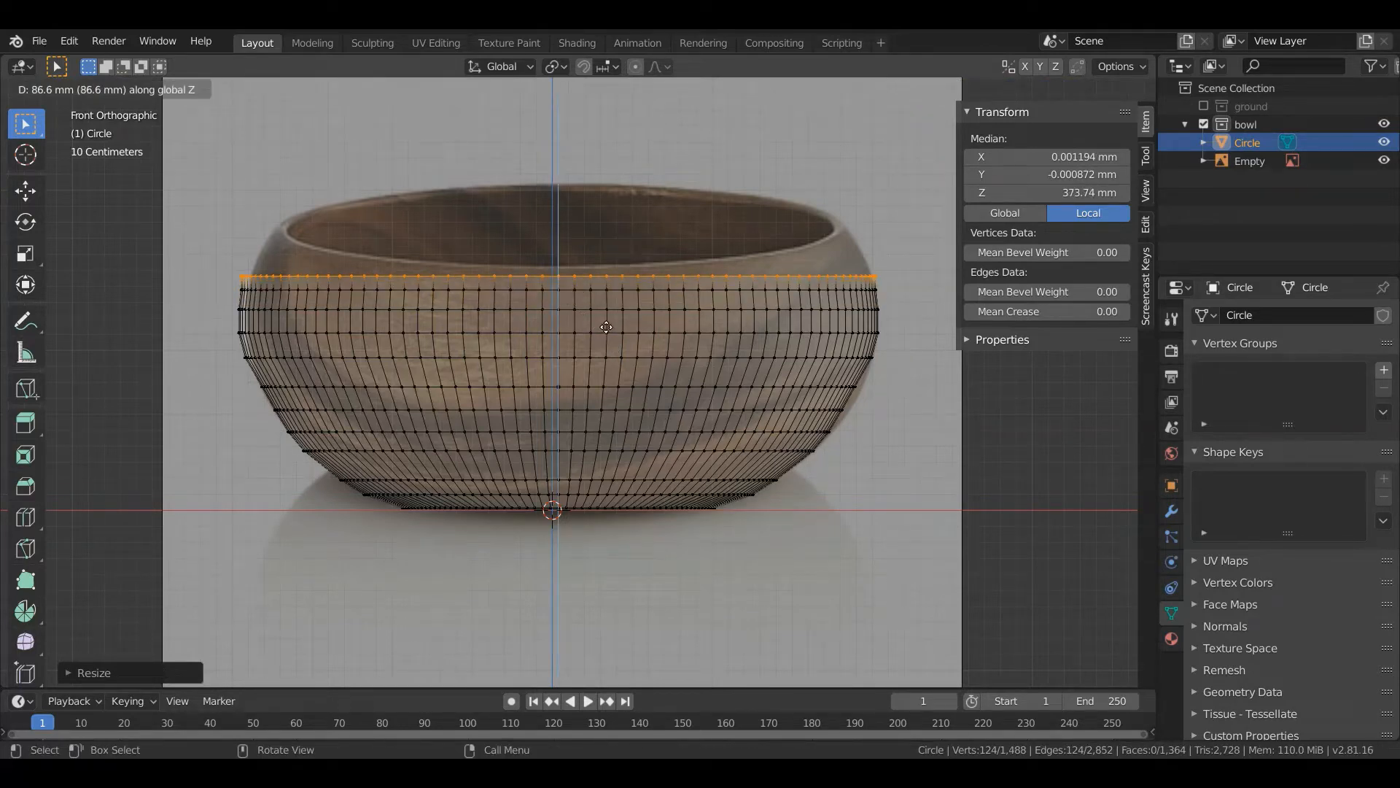
click(606, 328)
key(s)
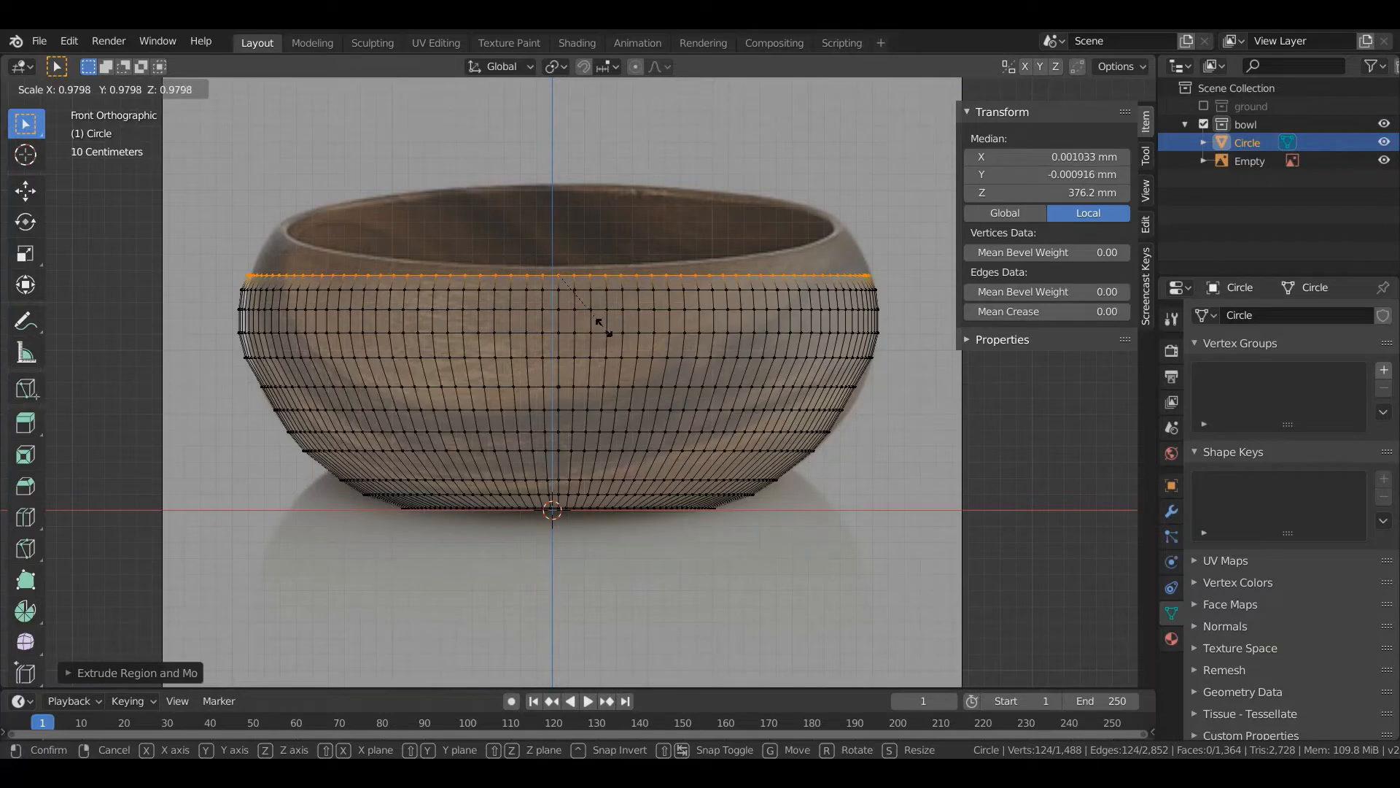
click(603, 326)
Extrude the top ring up to about local Z 420 mm and narrow it slightly to the bowl's outline.
key(e)
key(z)
click(606, 315)
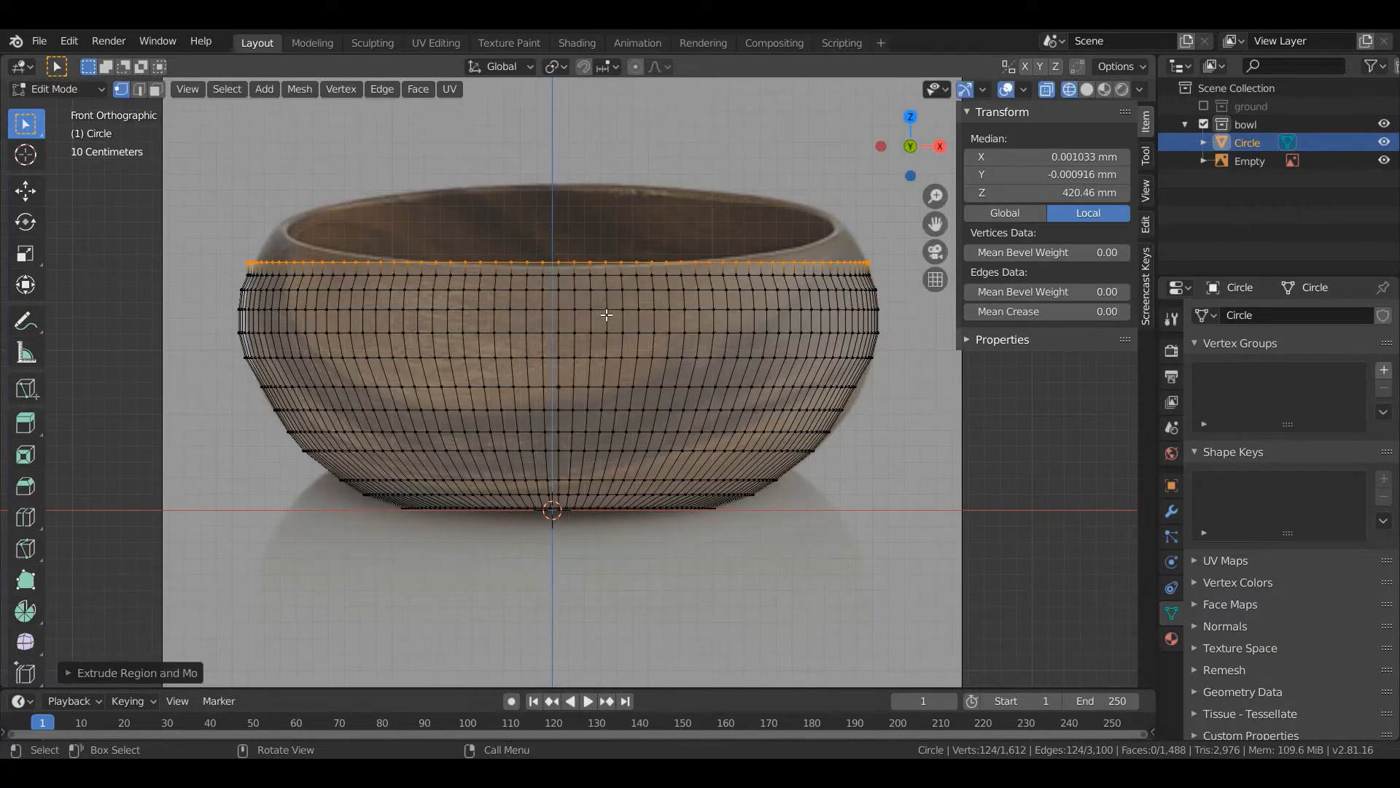
key(s)
click(602, 312)
Extrude the top ring up to about local Z 475 mm and scale the new ring to about 0.949.
key(e)
key(z)
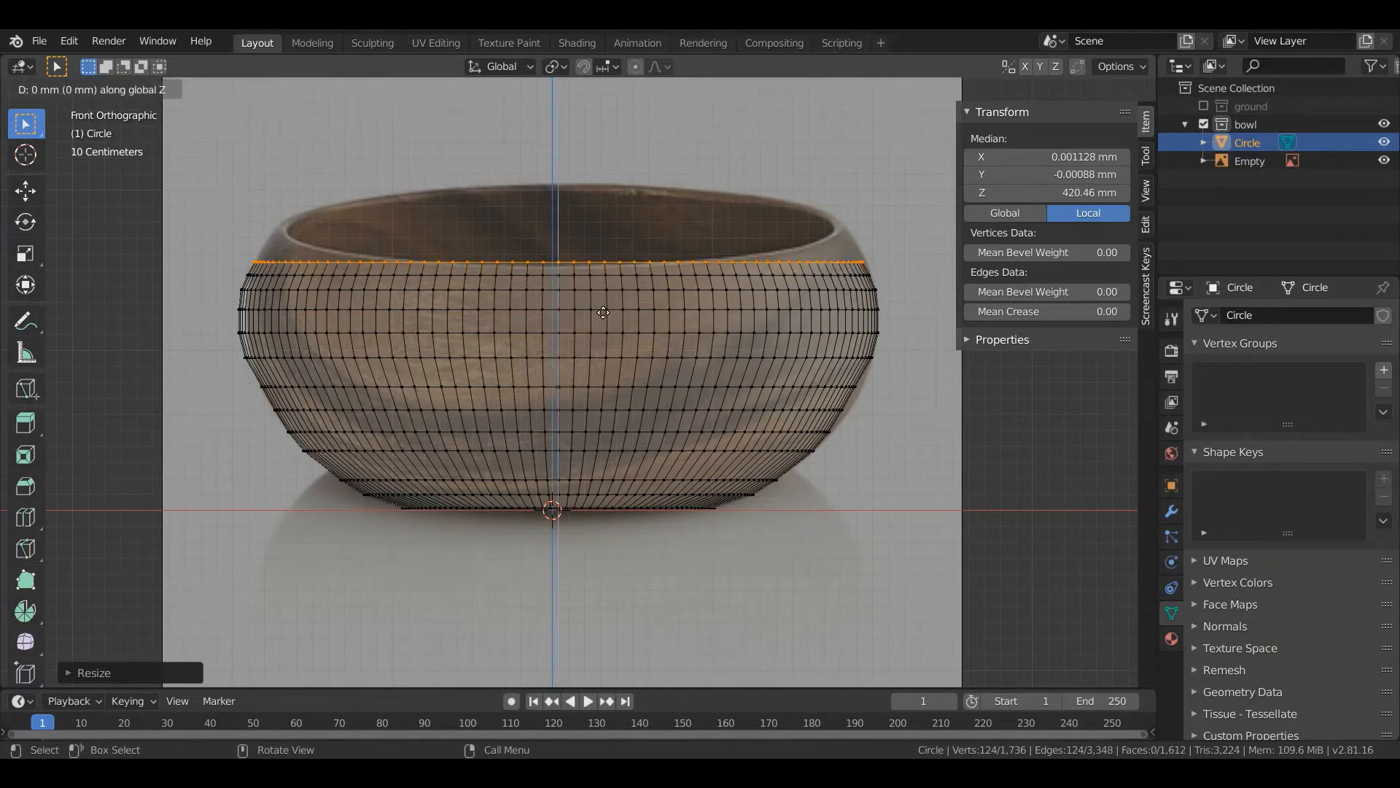
click(601, 298)
key(s)
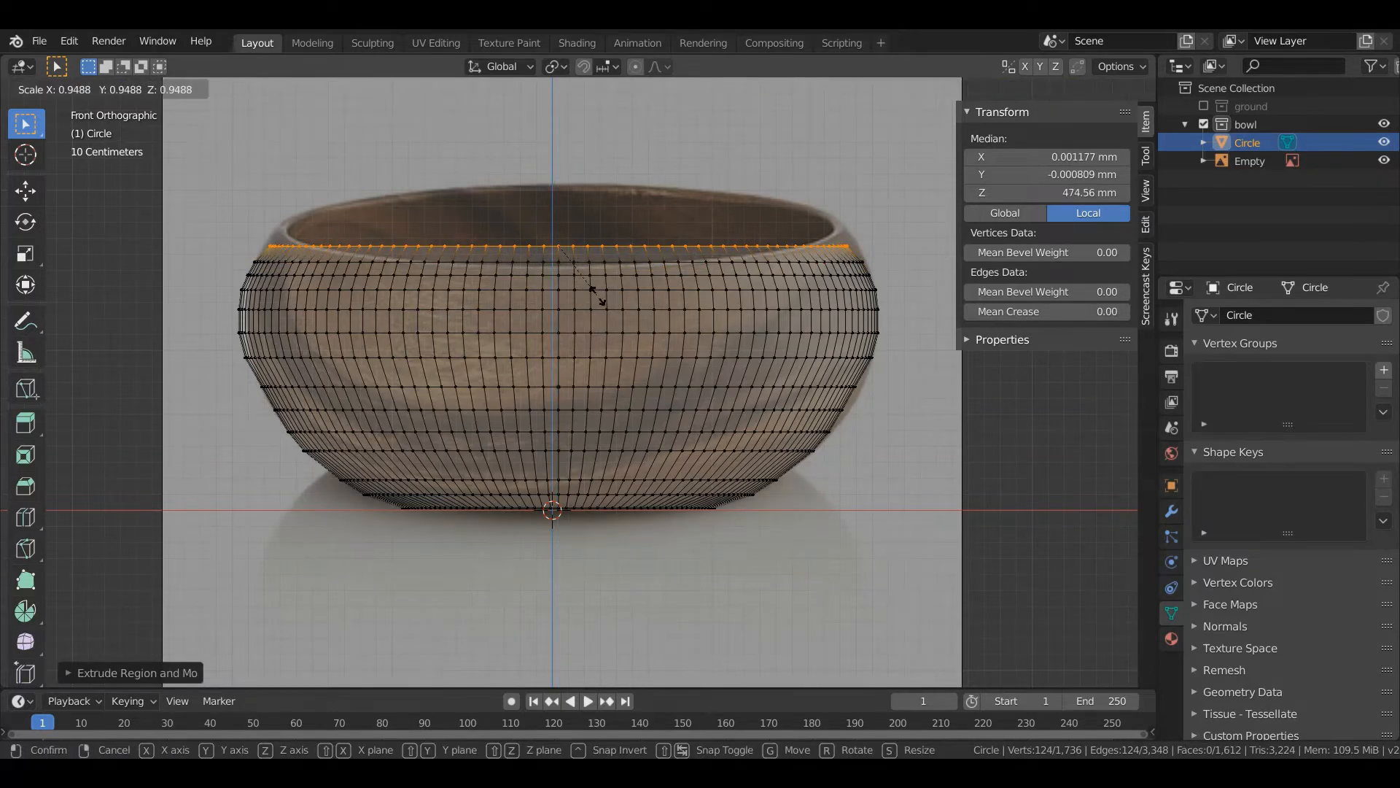
click(599, 294)
Extrude the top ring up to about local Z 538 mm and scale it to about 0.929 to form the rim.
key(e)
key(z)
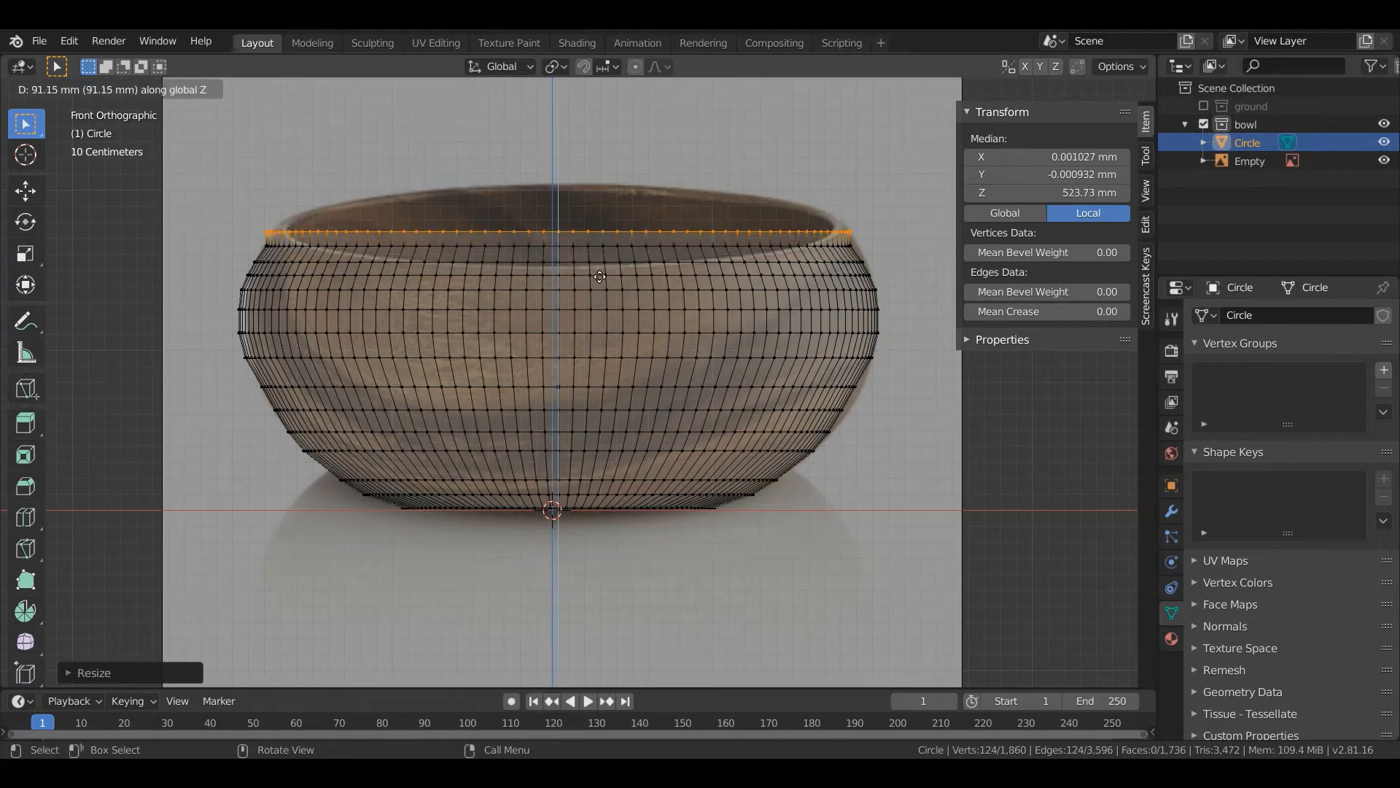
click(599, 277)
key(s)
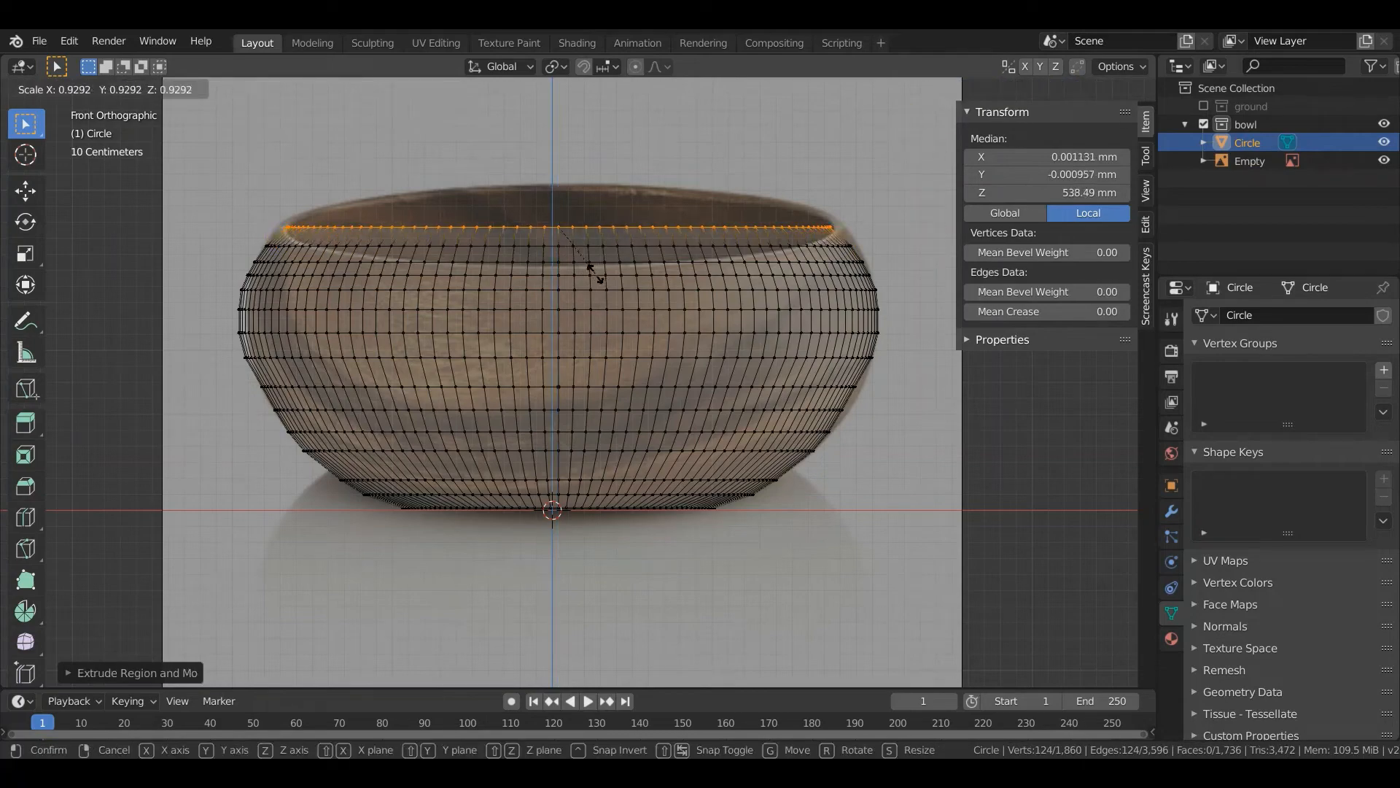
click(596, 275)
Return to object mode, hide the bowl reference image and display the bowl in solid shading.
scroll(596, 272, down, 1)
middle_drag(596, 273, 545, 362)
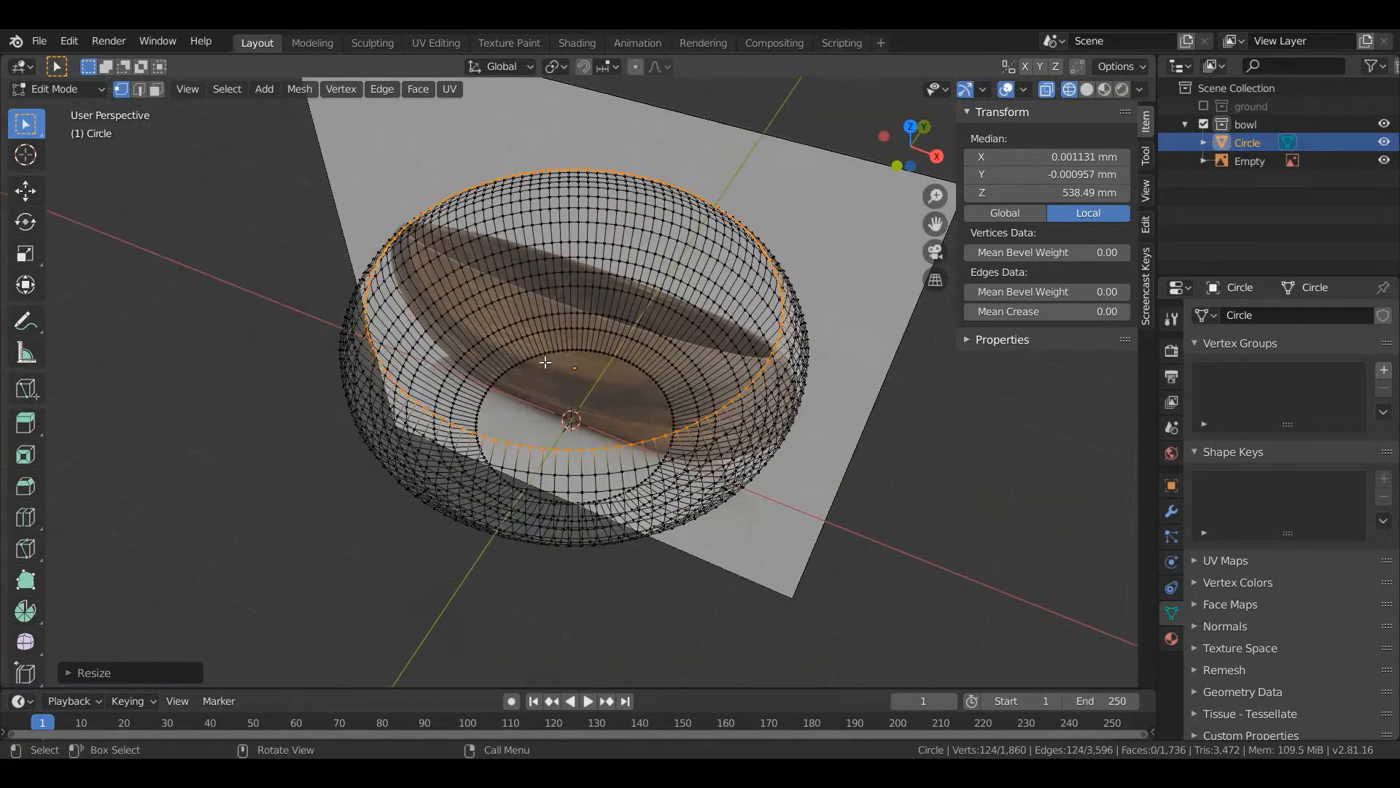
scroll(545, 362, down, 5)
scroll(545, 362, up, 3)
key(Tab)
scroll(545, 363, up, 2)
scroll(546, 369, down, 4)
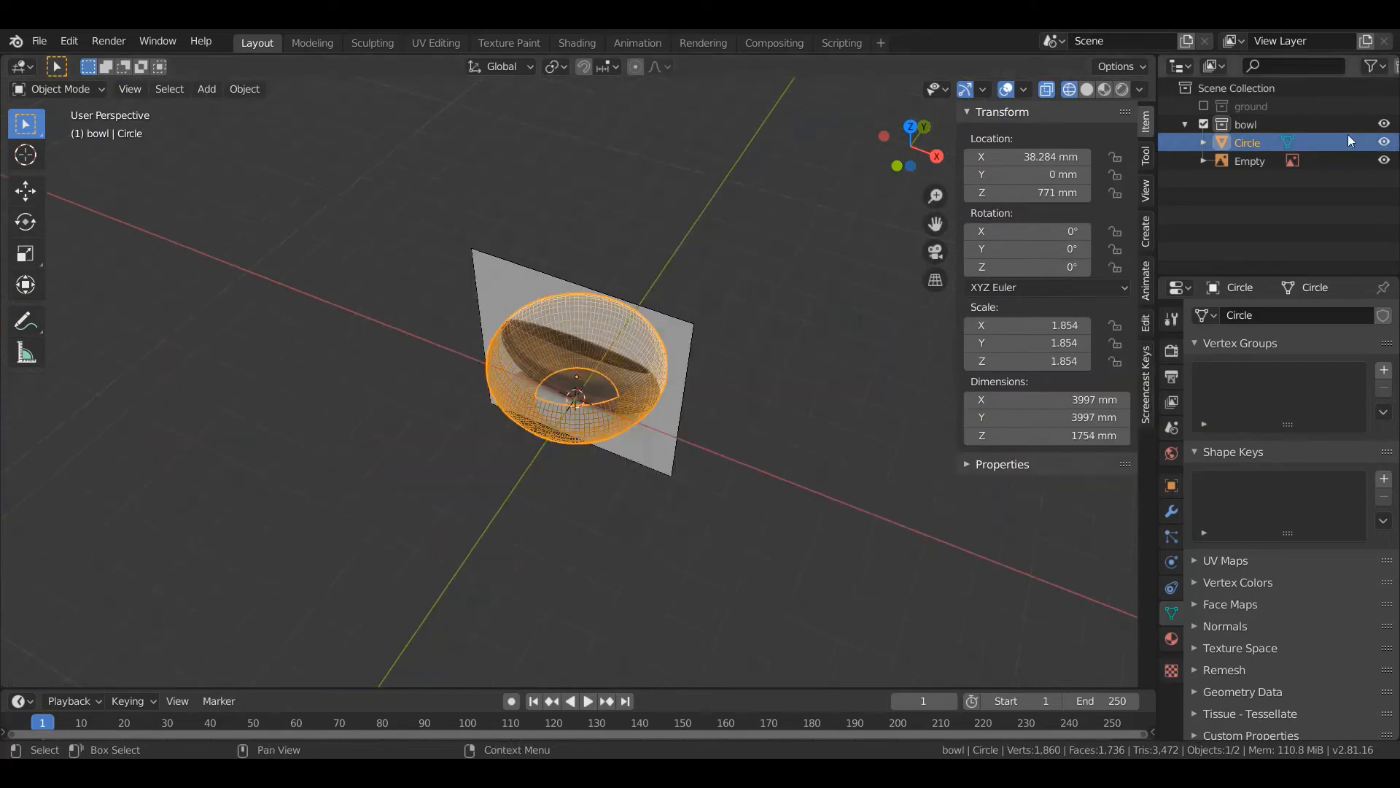
click(1385, 161)
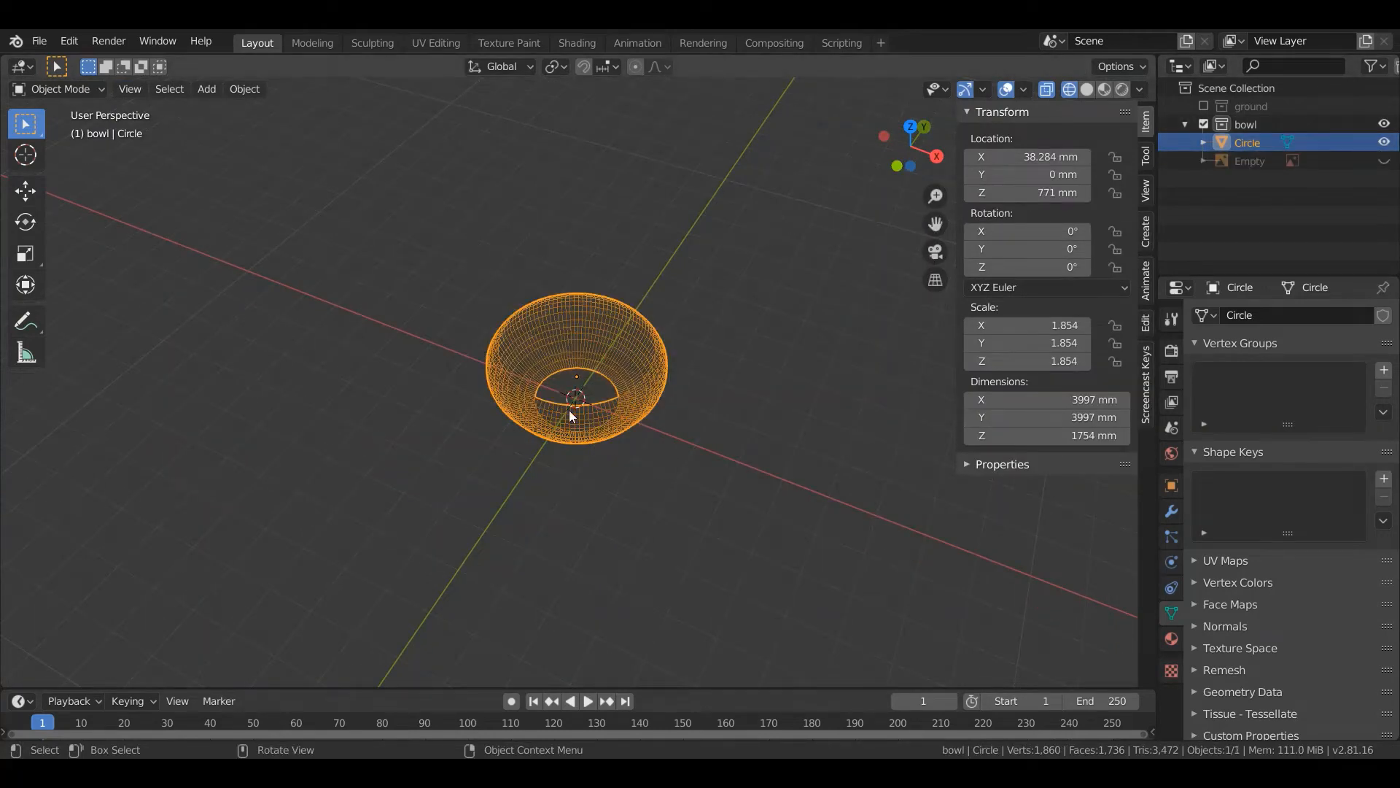
key(shift+z)
Edit the bowl mesh in top view and select the edge loop around the open hole in its base.
scroll(569, 410, up, 3)
middle_drag(570, 417, 549, 327)
key(KP_1)
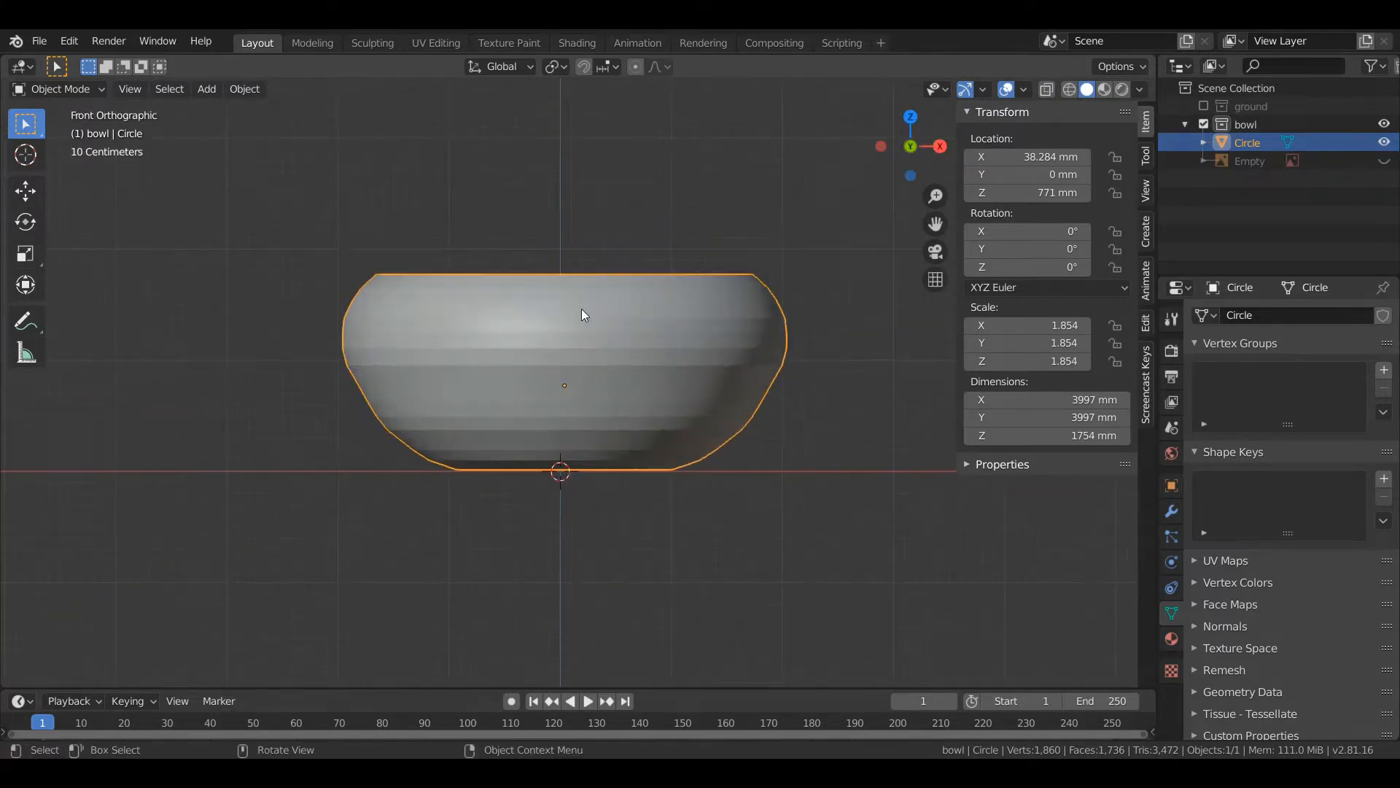
scroll(598, 315, down, 3)
middle_drag(664, 332, 633, 383)
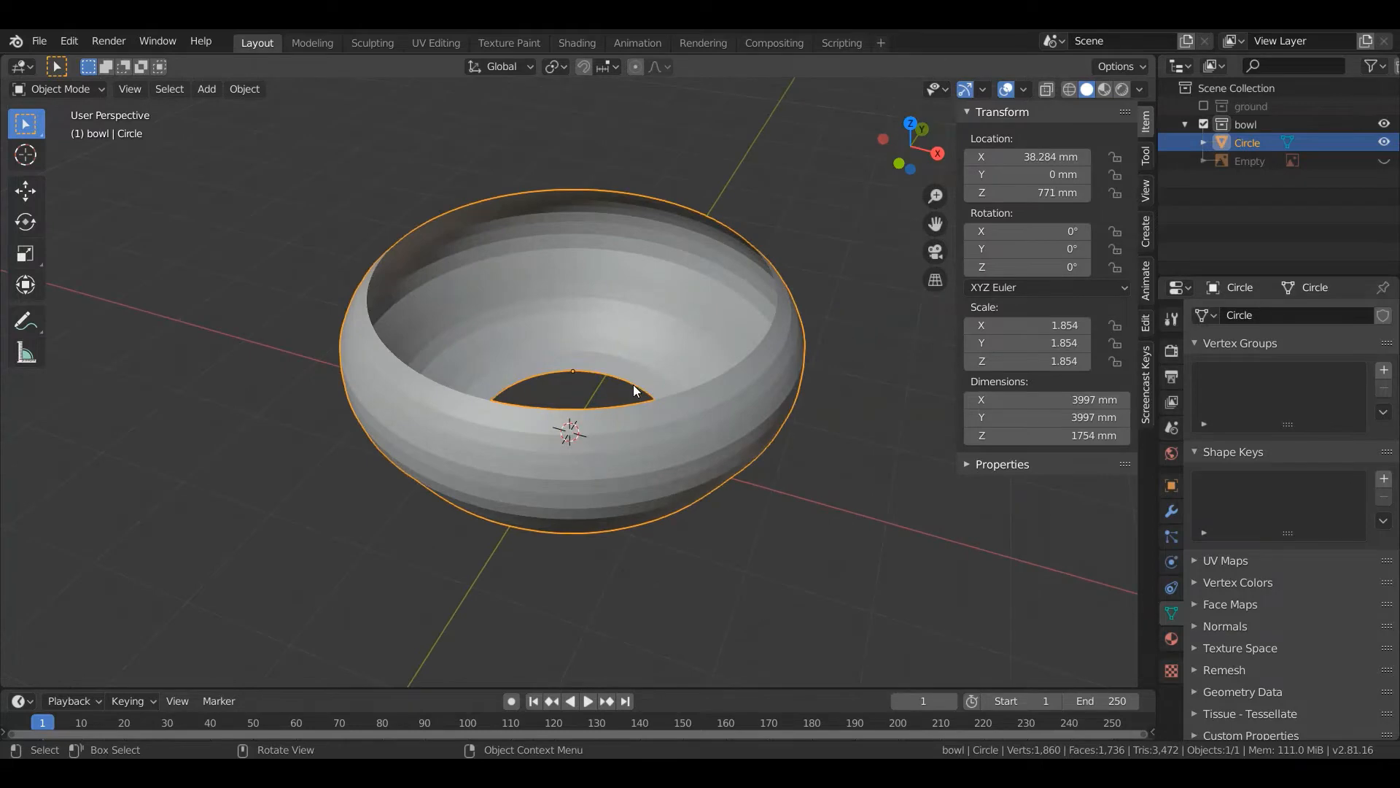
key(Tab)
scroll(633, 384, up, 3)
click(669, 361)
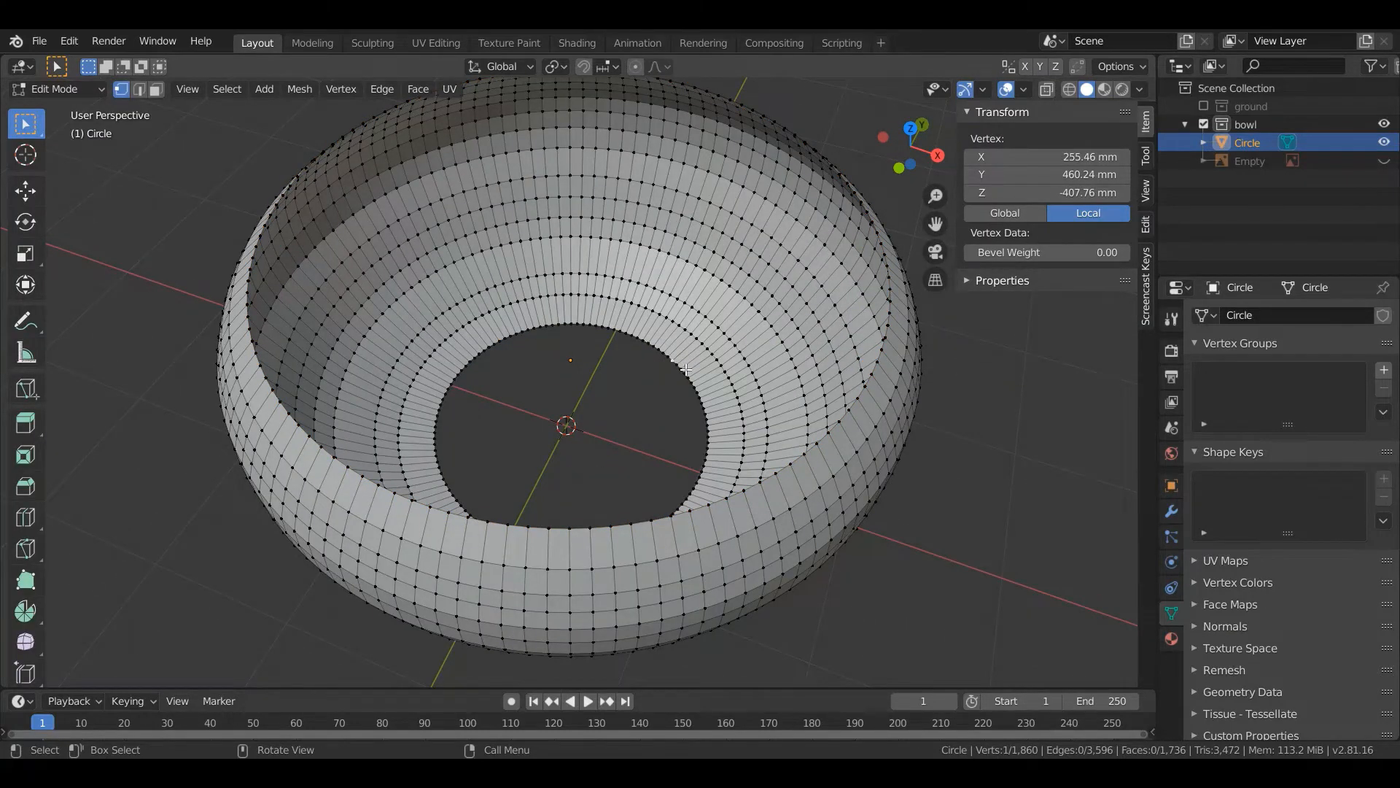
key(KP_7)
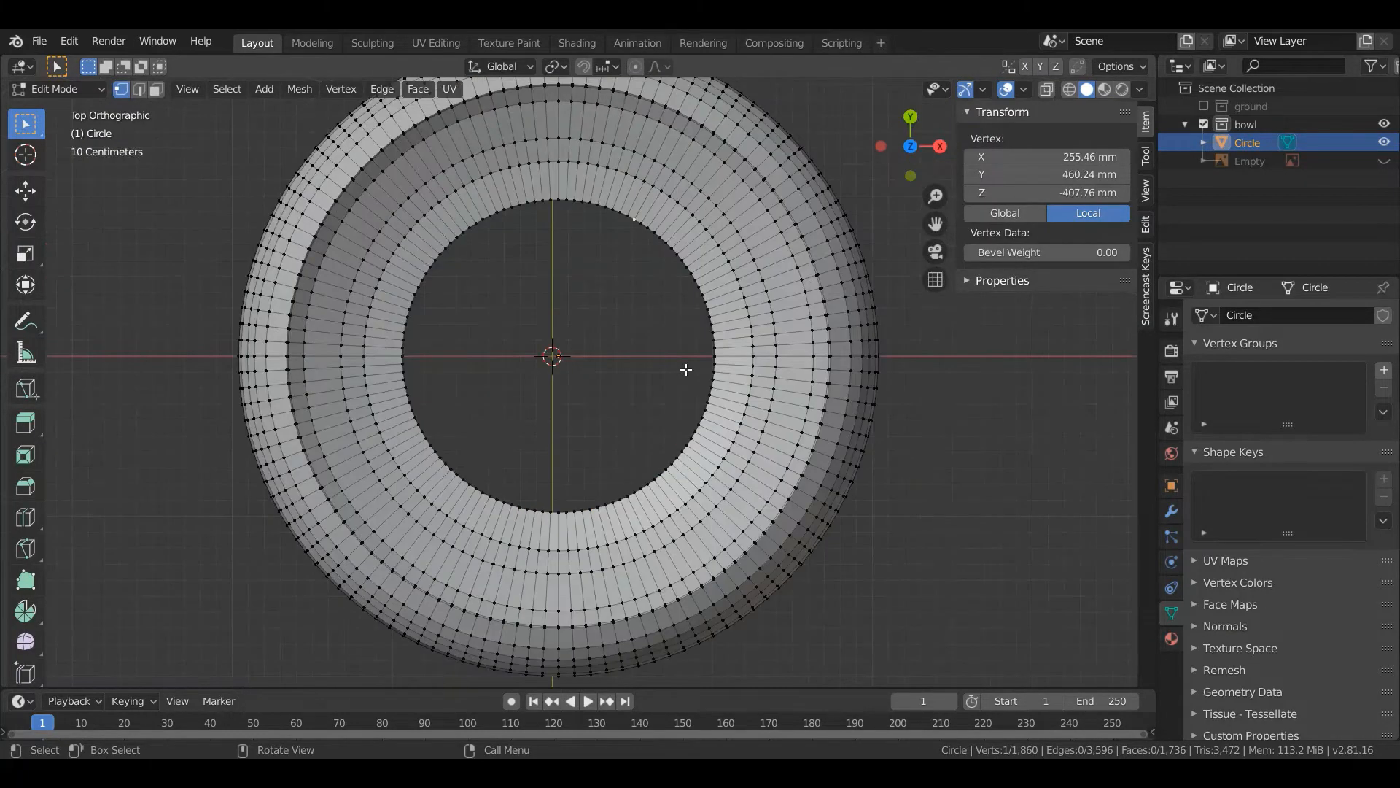
alt+click(636, 221)
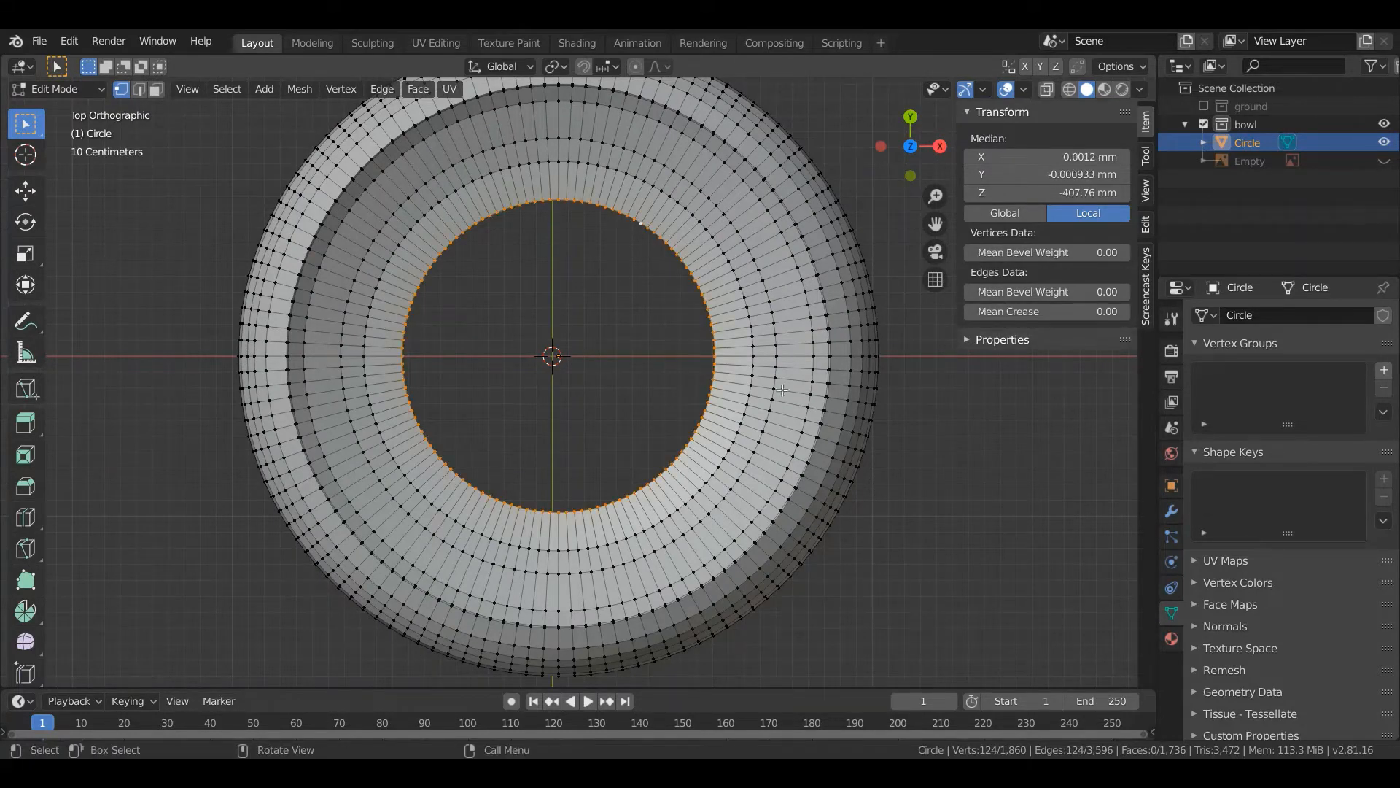
Extrude the base loop inward twice, scaling the second ring to about 0.28 to narrow the hole.
key(e)
key(s)
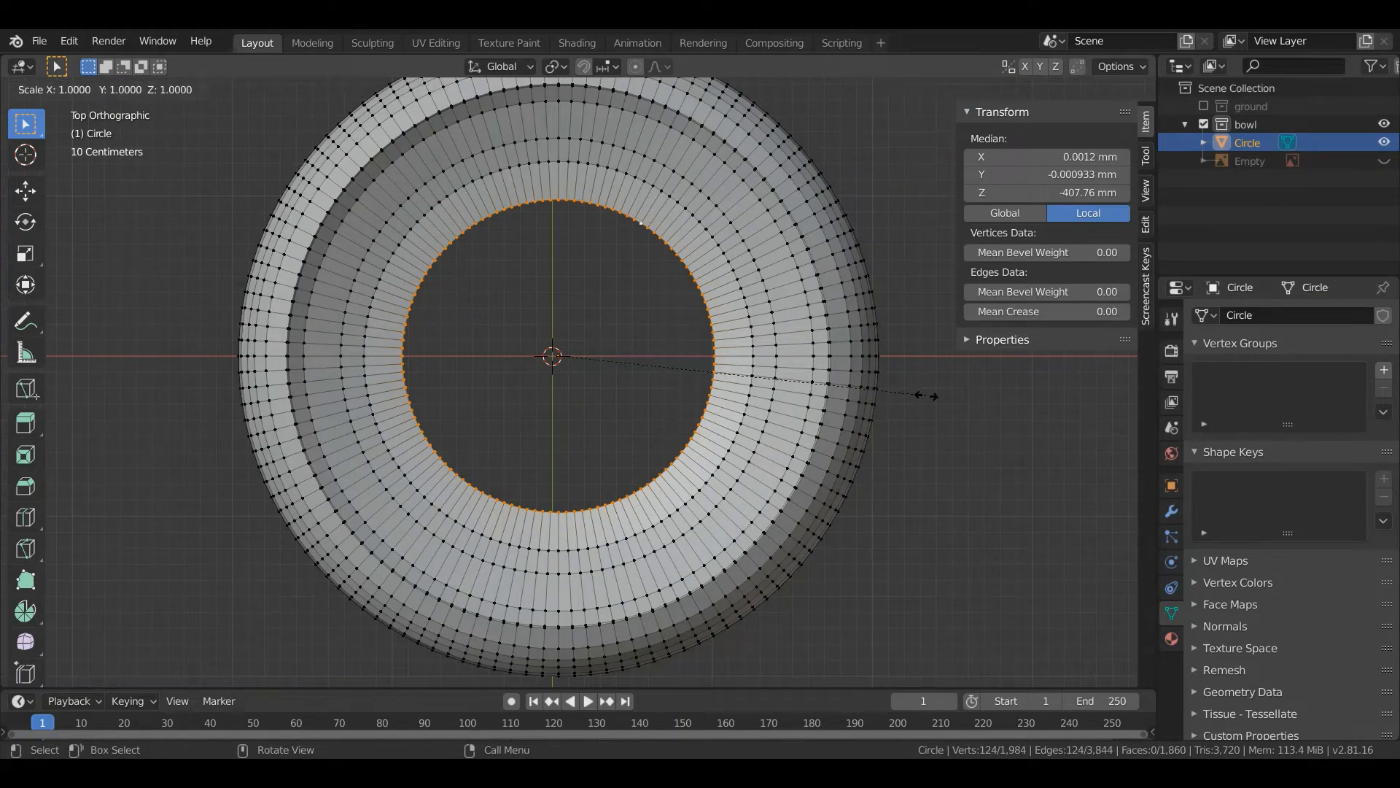
click(840, 375)
key(e)
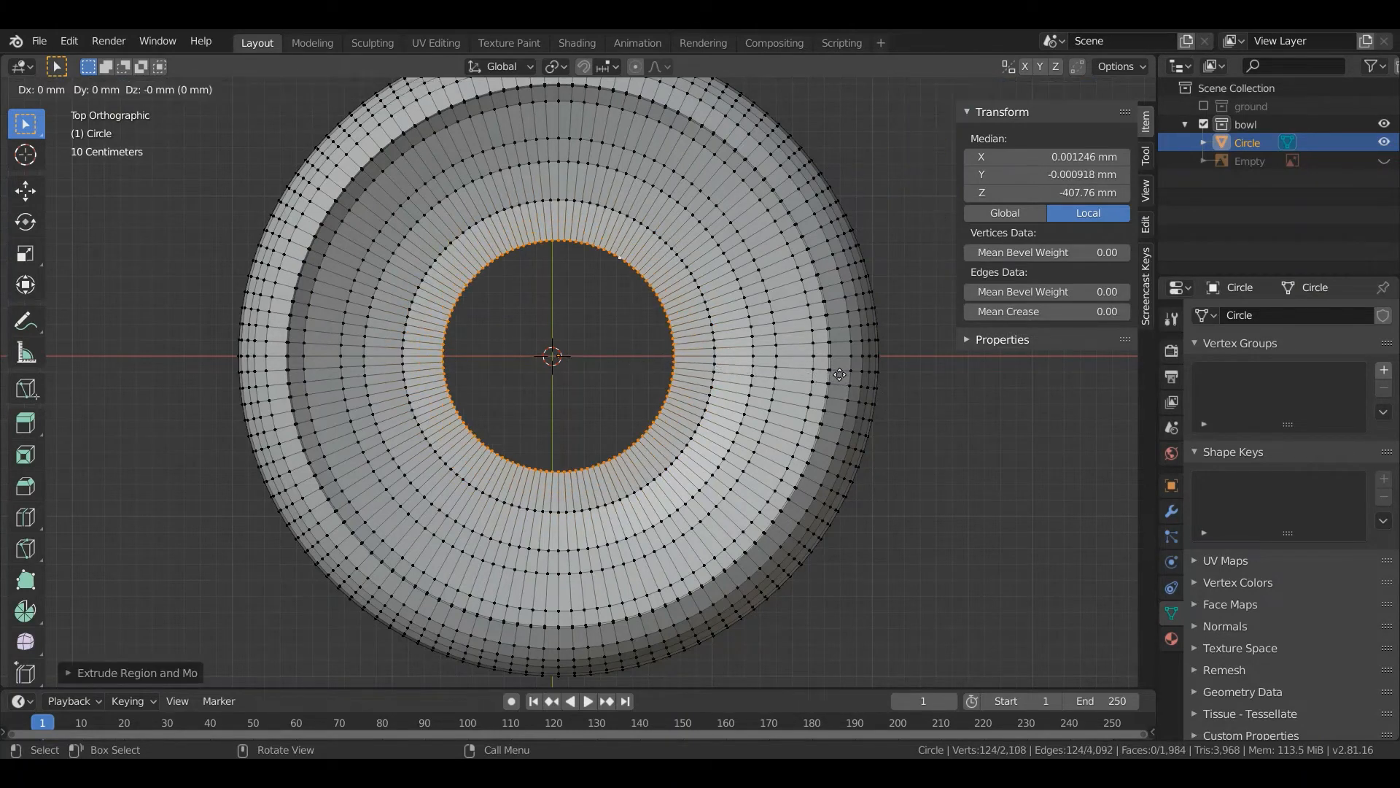
key(s)
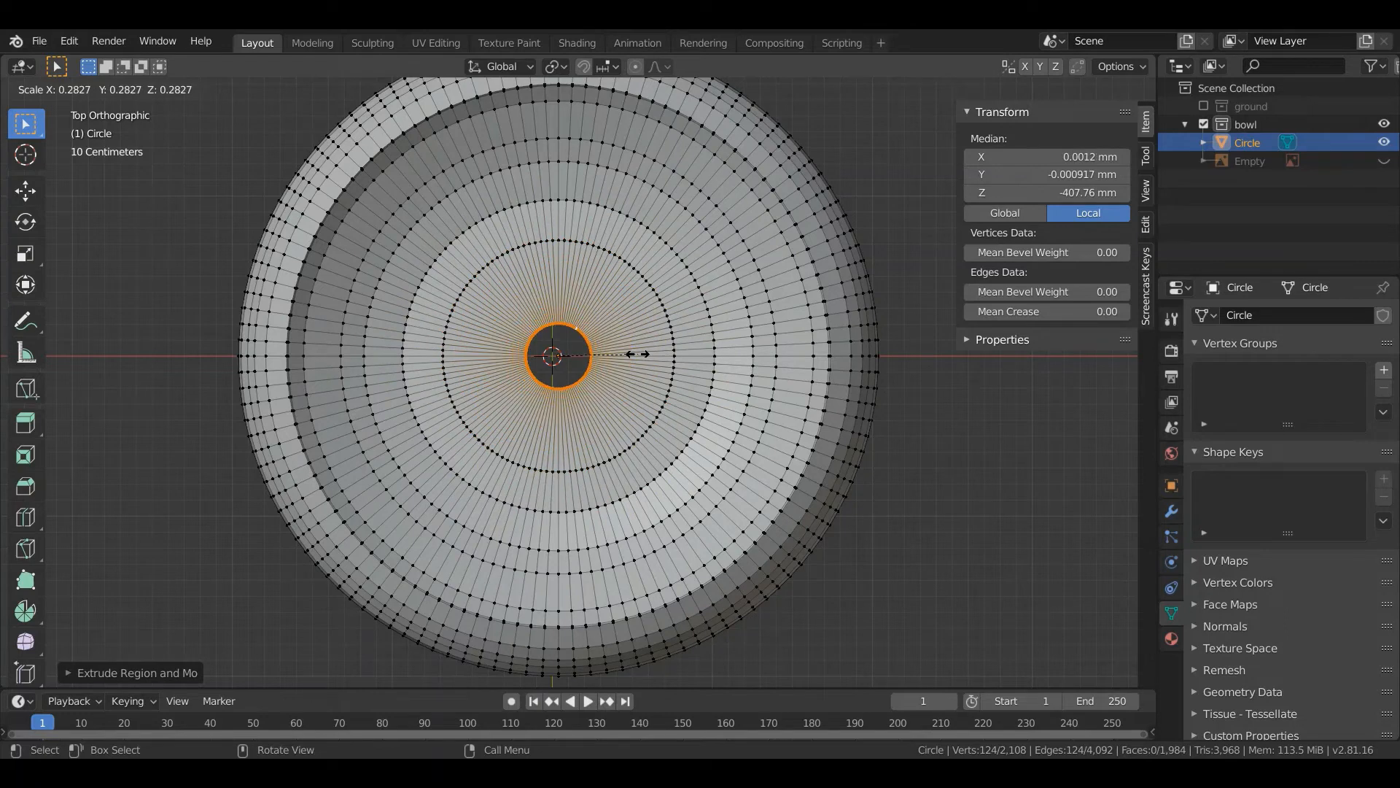
click(631, 354)
Extrude the inner base loop inward two more times until only a tiny centre hole remains.
scroll(630, 354, up, 4)
key(e)
key(s)
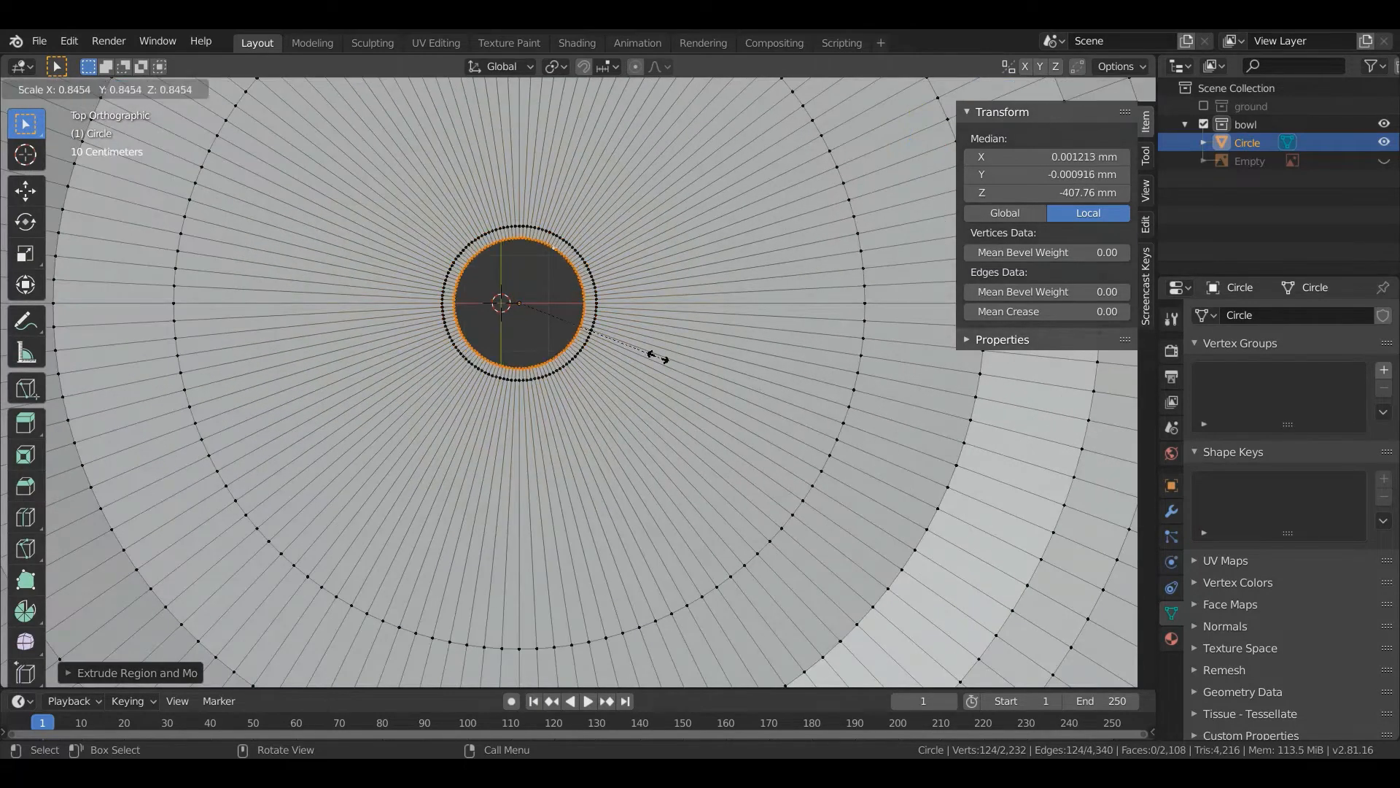
click(580, 335)
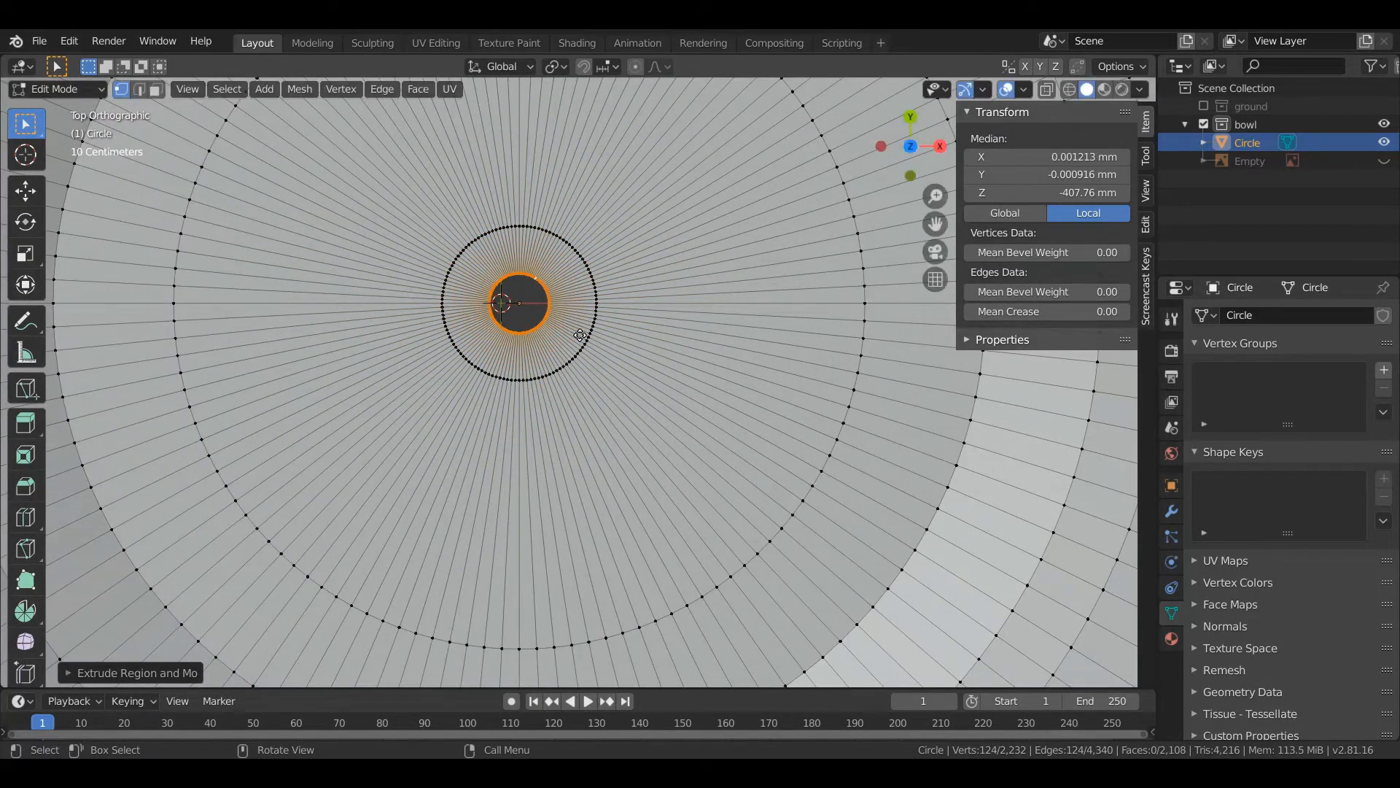
key(e)
key(s)
click(541, 312)
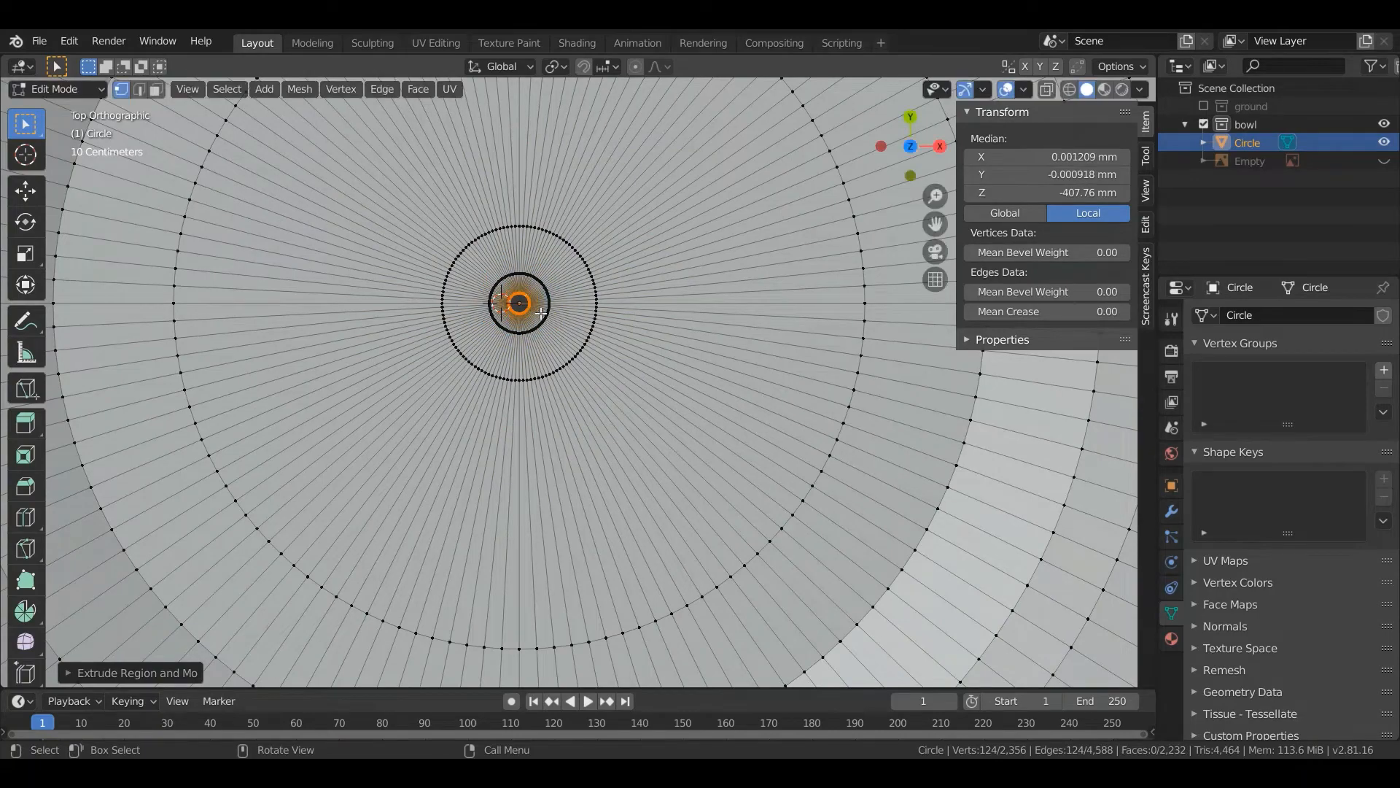
Fill the tiny centre hole with a face, return to object mode and shade the bowl smooth.
scroll(540, 312, down, 8)
key(Tab)
middle_drag(540, 312, 593, 360)
scroll(611, 405, down, 3)
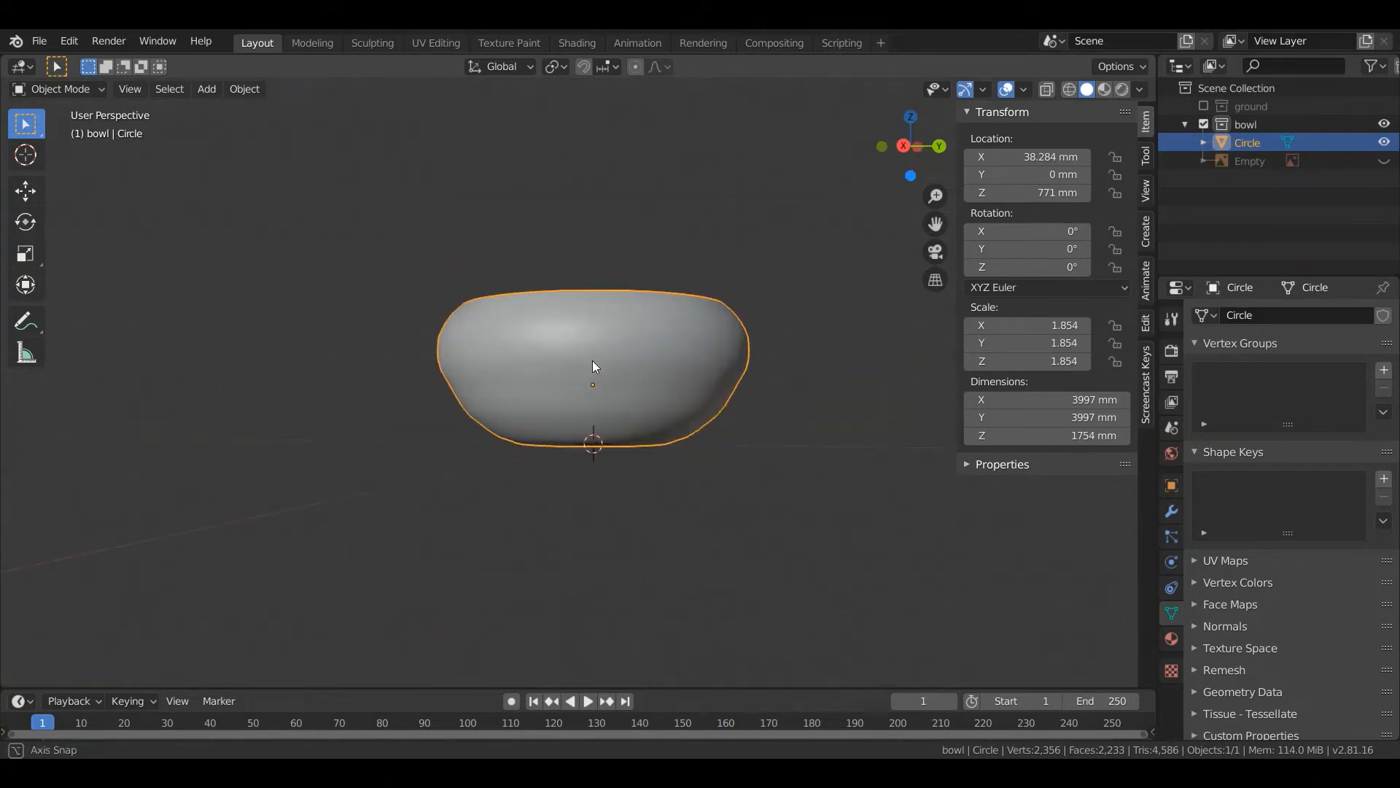
Add a Solidify modifier to the bowl.
click(1171, 512)
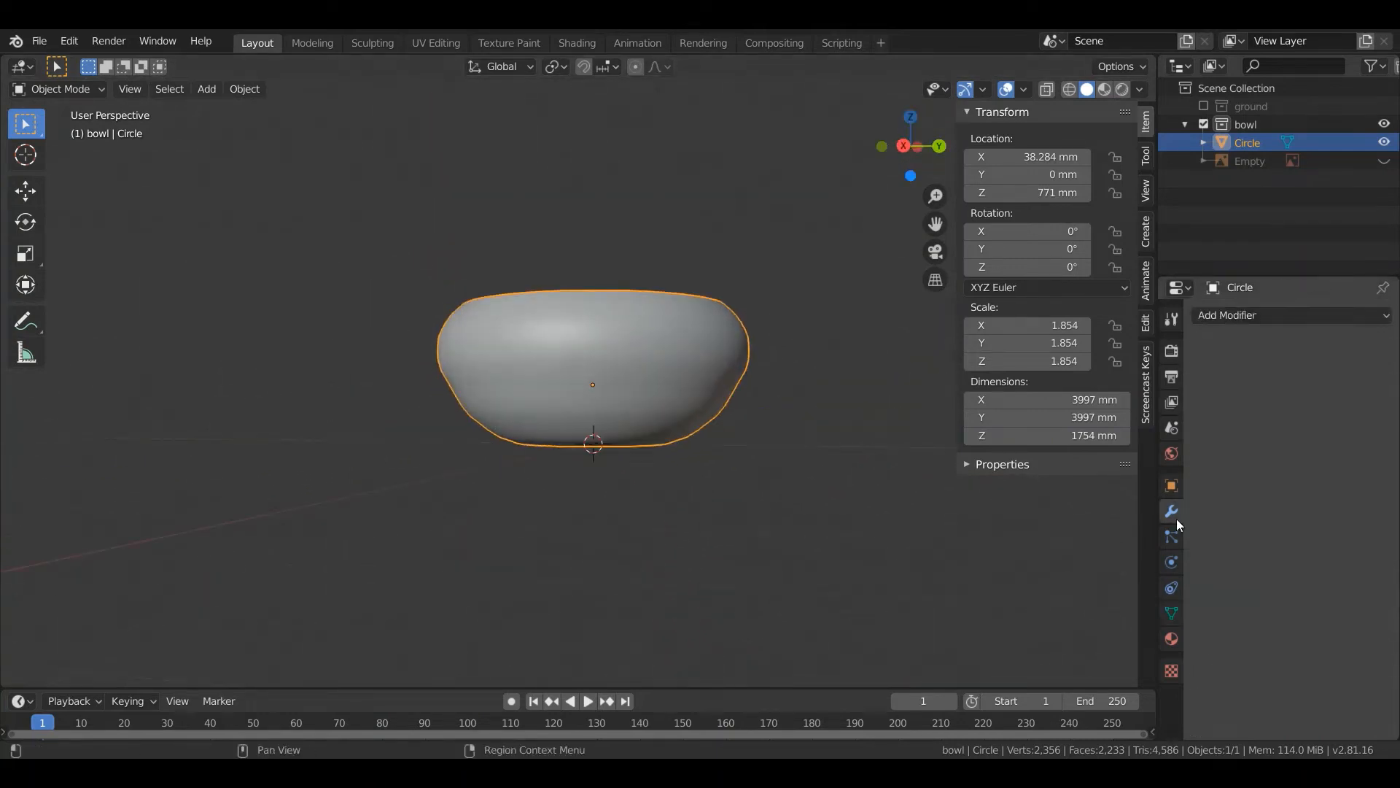
click(1237, 311)
click(1060, 592)
scroll(732, 483, down, 2)
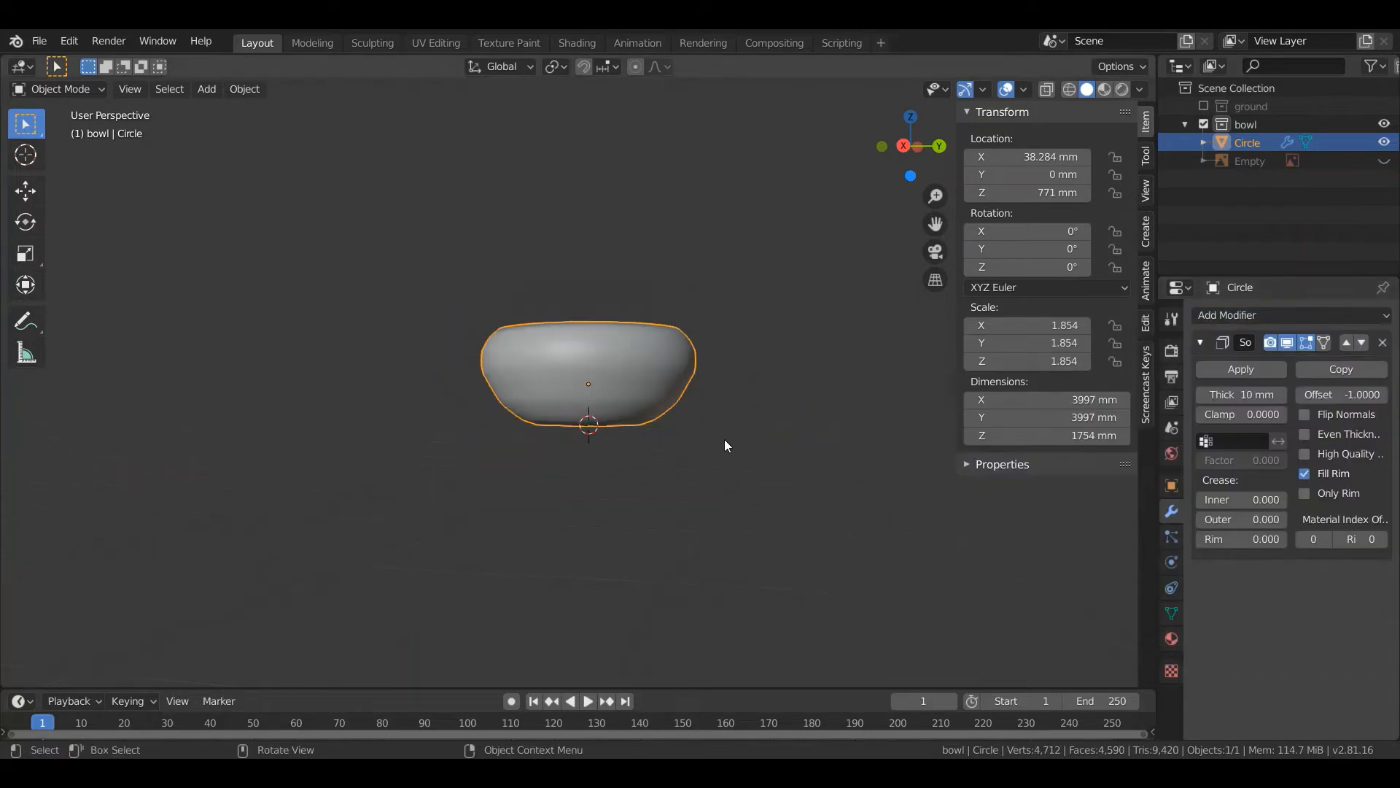
middle_drag(725, 439, 698, 531)
scroll(698, 531, up, 2)
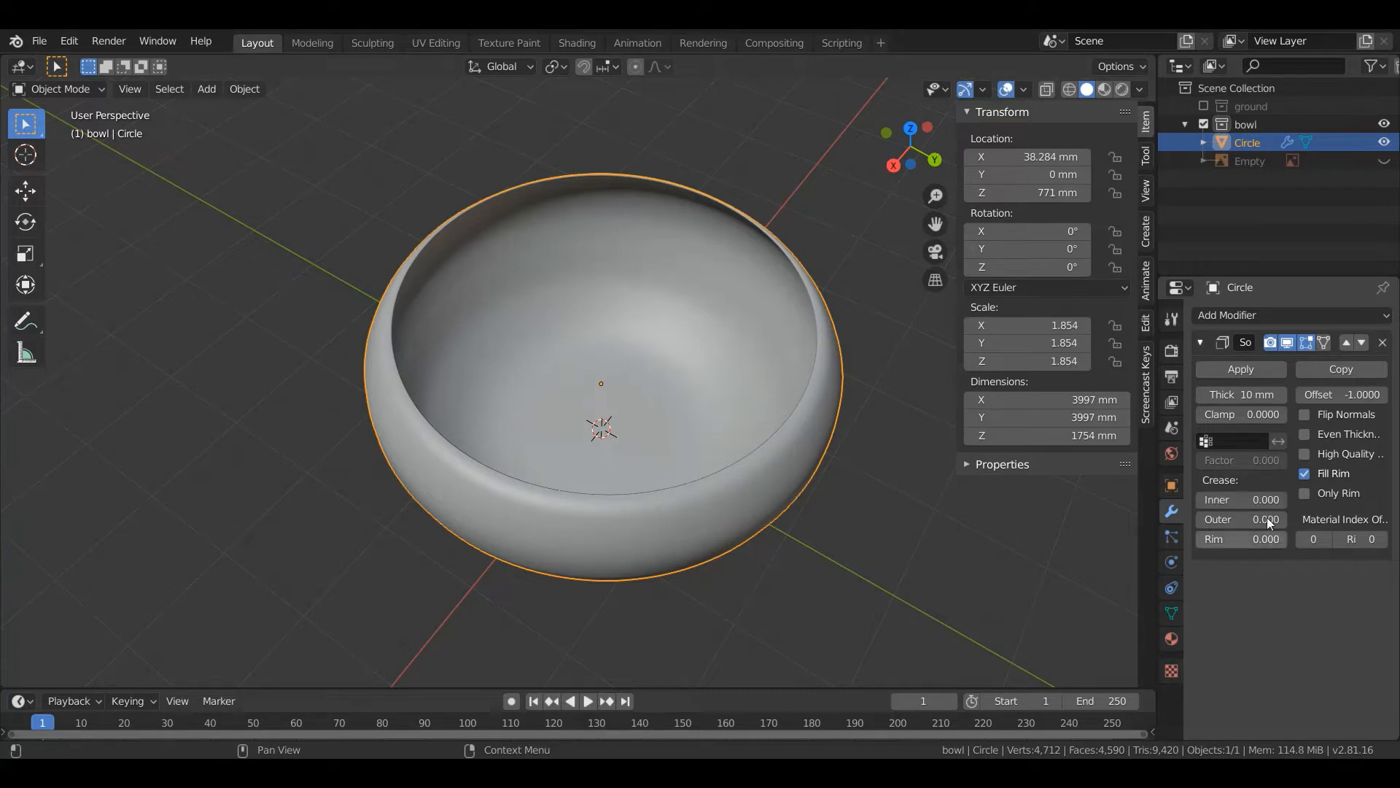
Try a Solidify thickness of 100 mm on the bowl and settle on -30 mm.
click(1242, 394)
text(100)
key(Return)
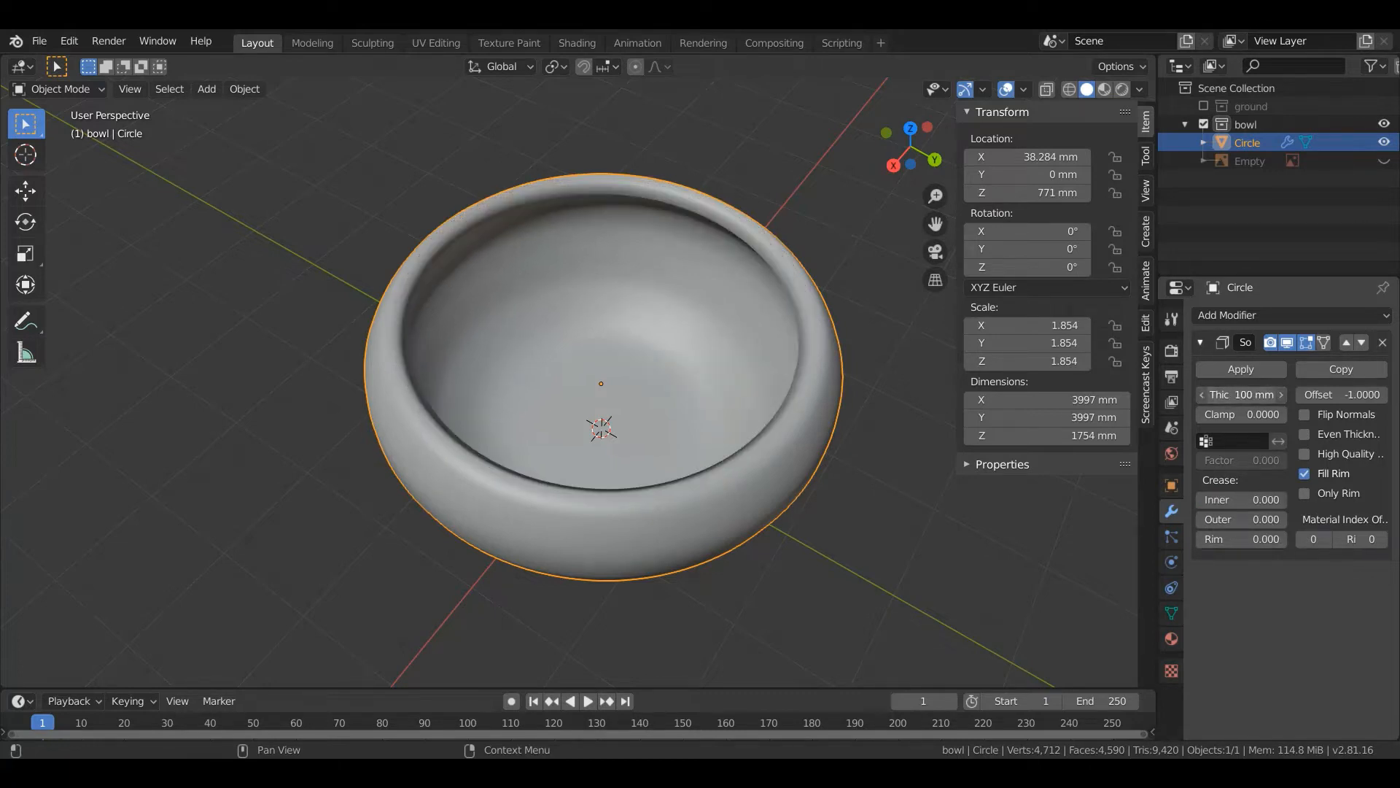
mouse_move(1242, 394)
mouse_down()
mouse_move(1203, 394)
mouse_move(1233, 395)
mouse_up()
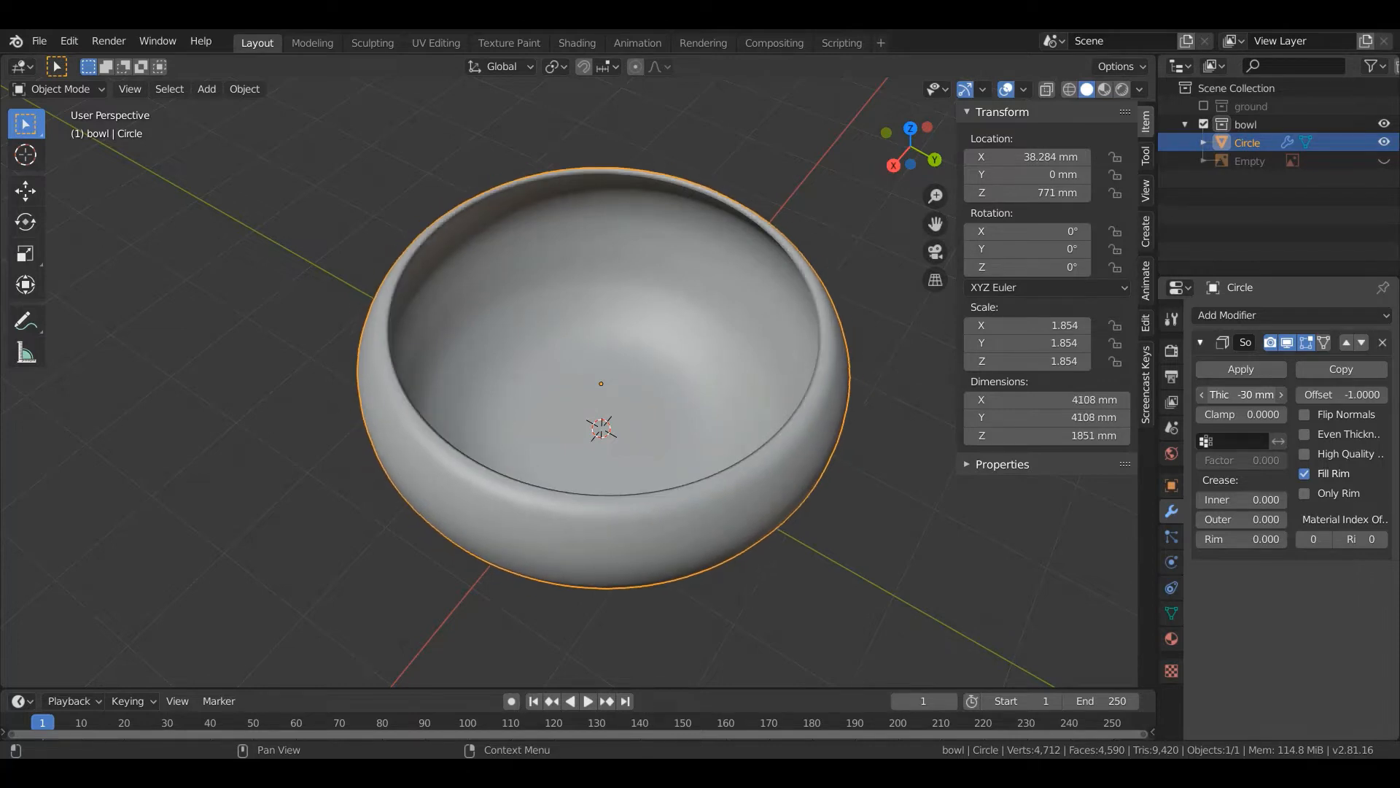
Try a Subdivision Surface modifier on the bowl and remove it.
middle_drag(722, 408, 654, 358)
scroll(654, 357, down, 4)
click(728, 484)
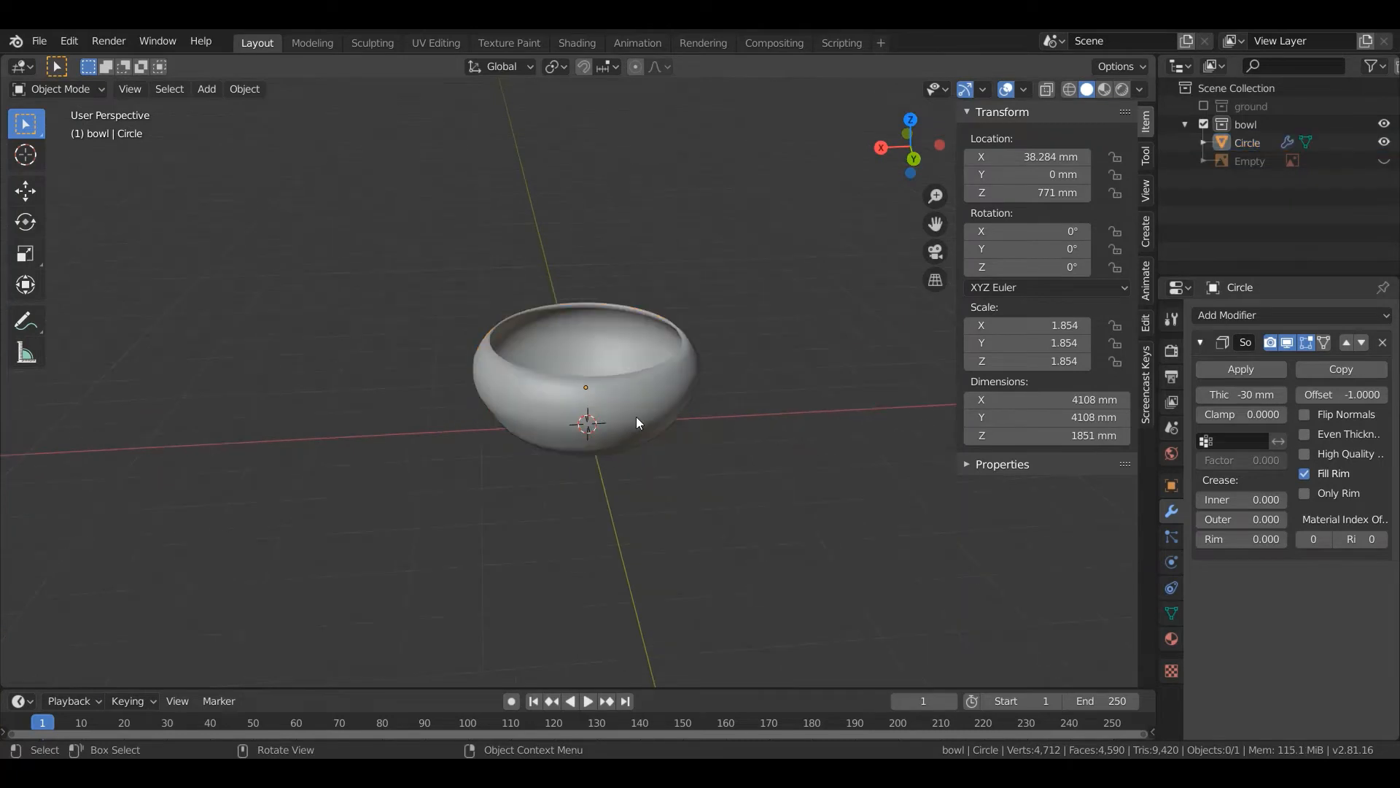
scroll(636, 417, up, 3)
middle_drag(657, 467, 668, 335)
click(668, 336)
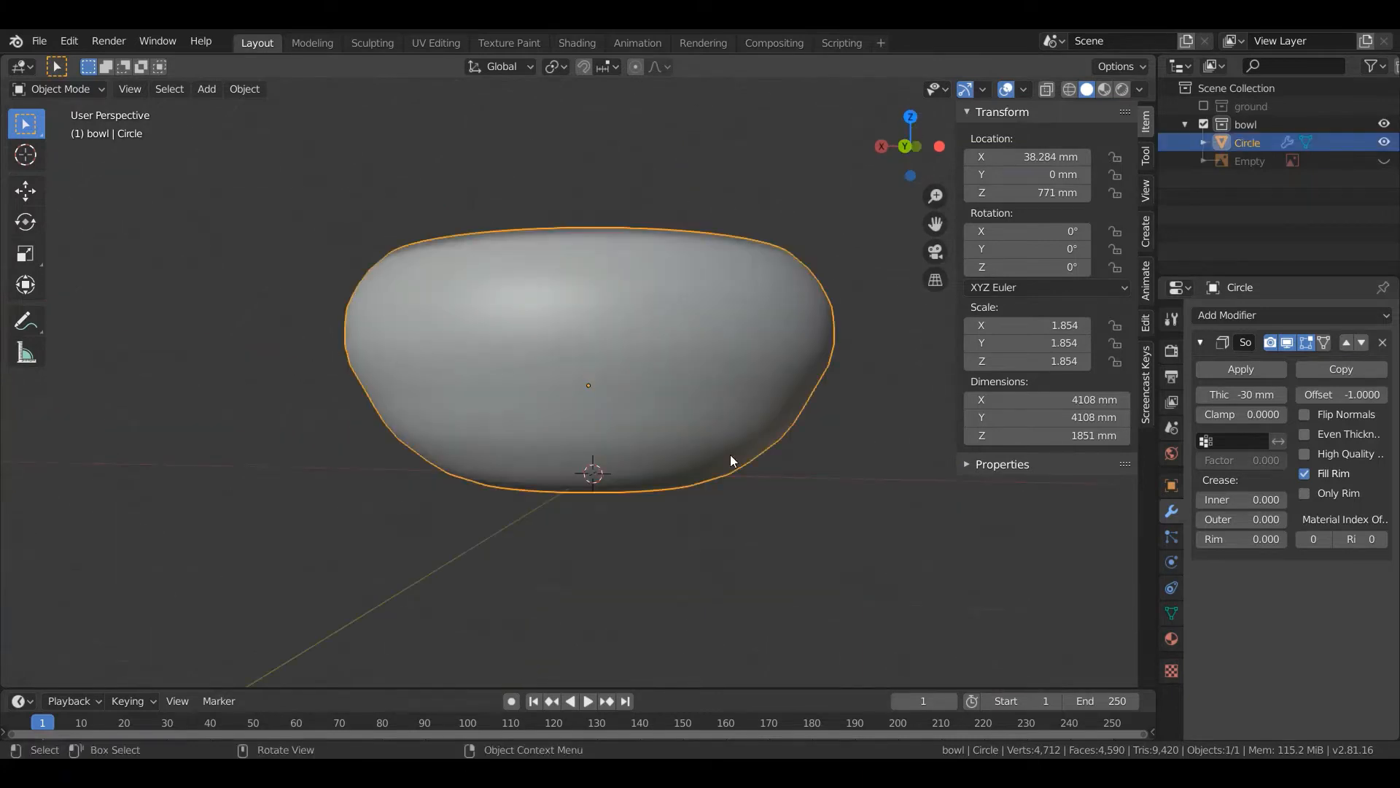
click(1252, 315)
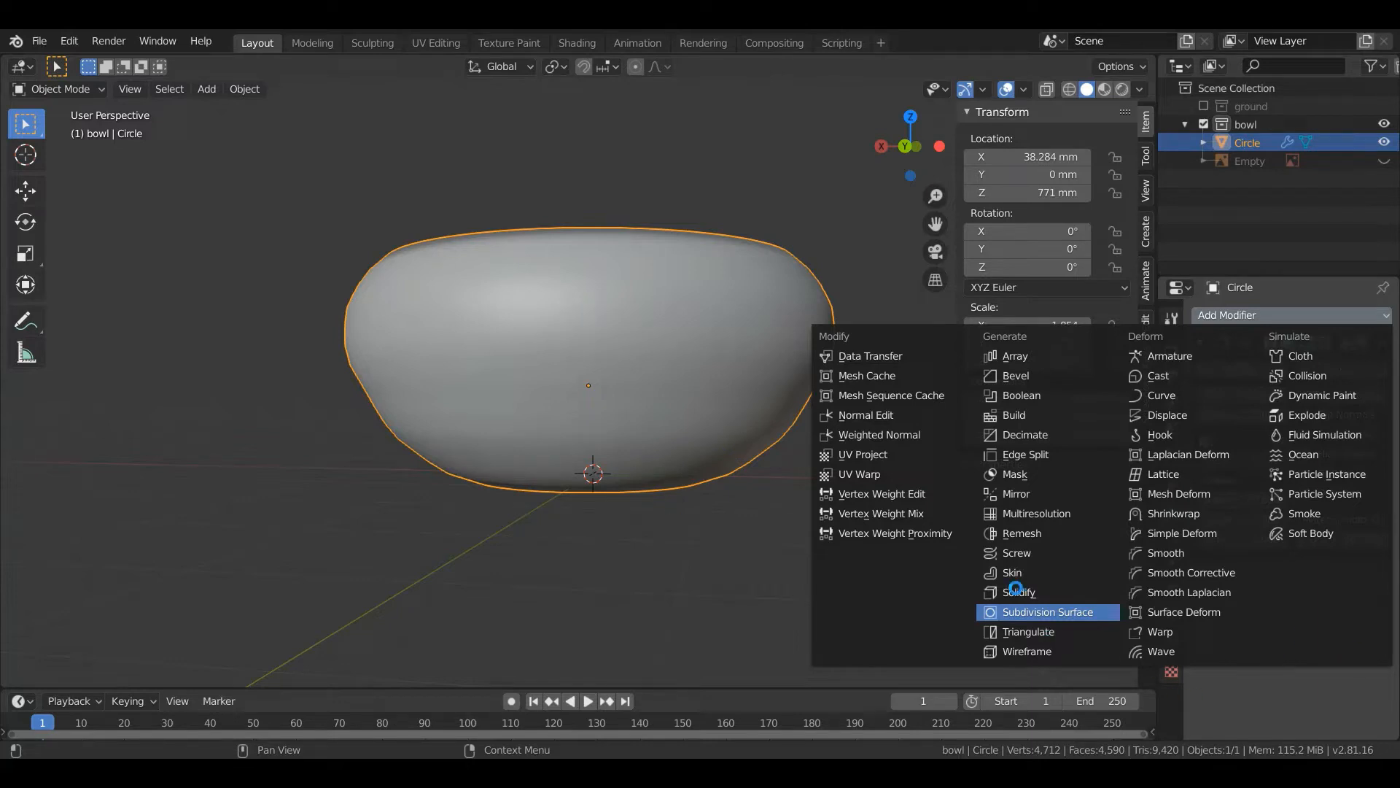
key(Return)
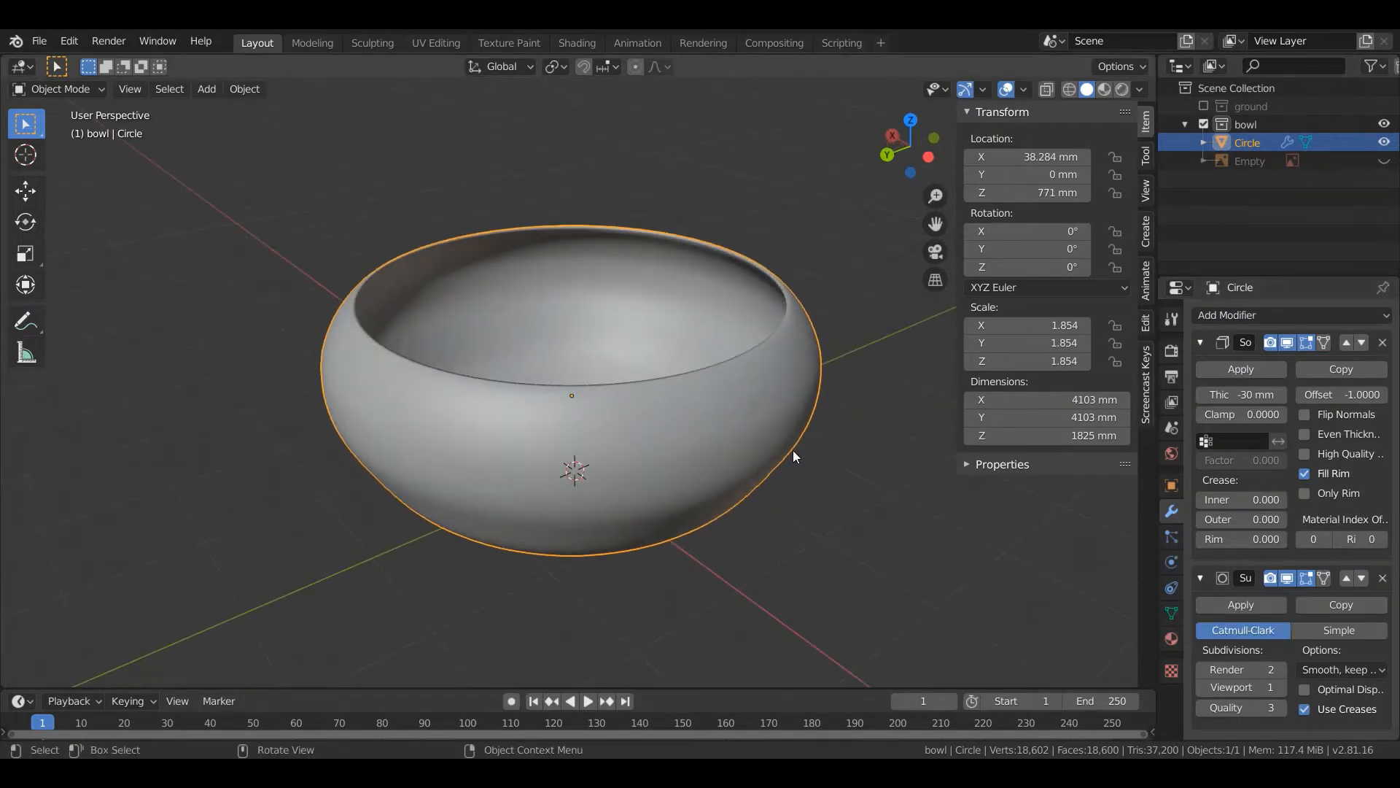
scroll(795, 456, up, 1)
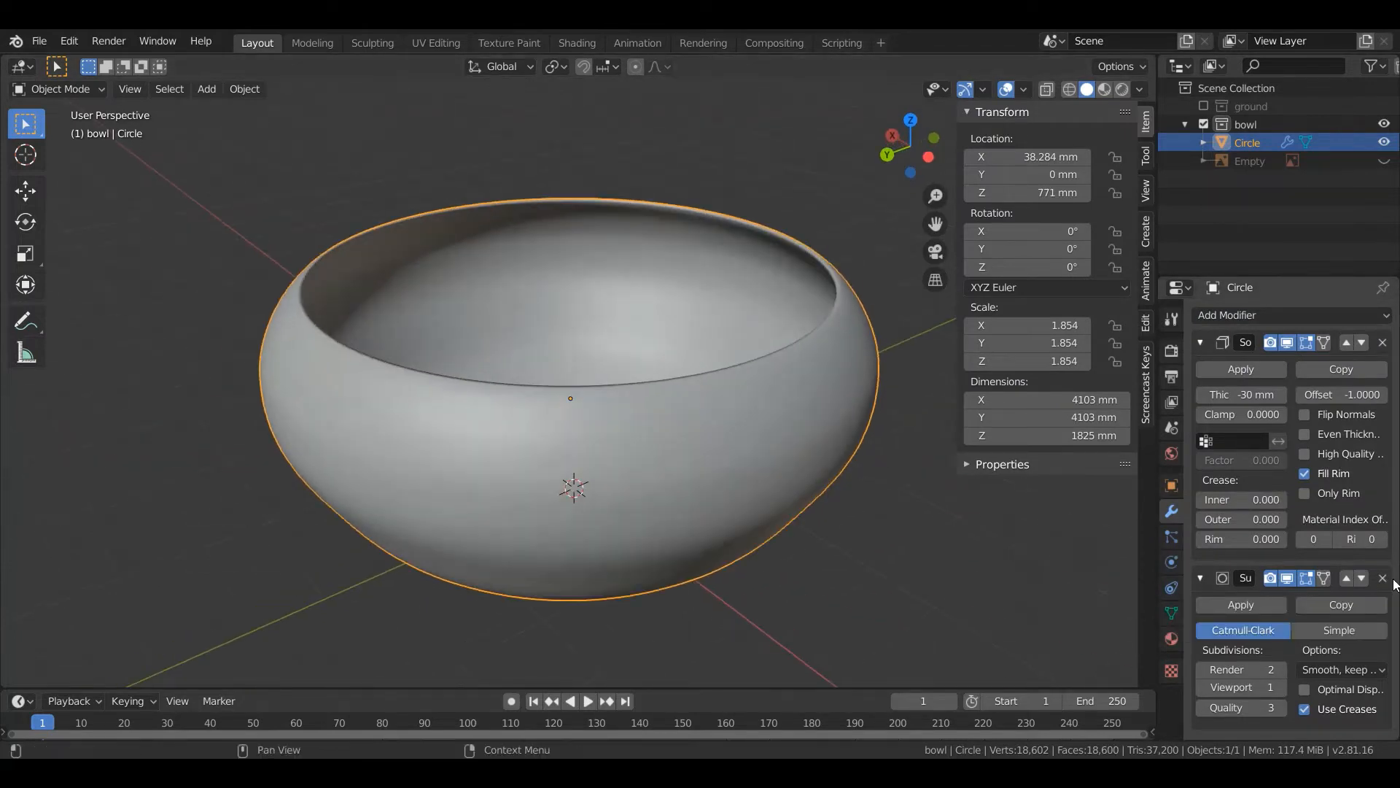
click(1383, 578)
scroll(607, 441, down, 7)
middle_drag(617, 417, 583, 306)
scroll(584, 389, up, 5)
key(Tab)
scroll(655, 363, up, 2)
key(Tab)
scroll(568, 272, down, 2)
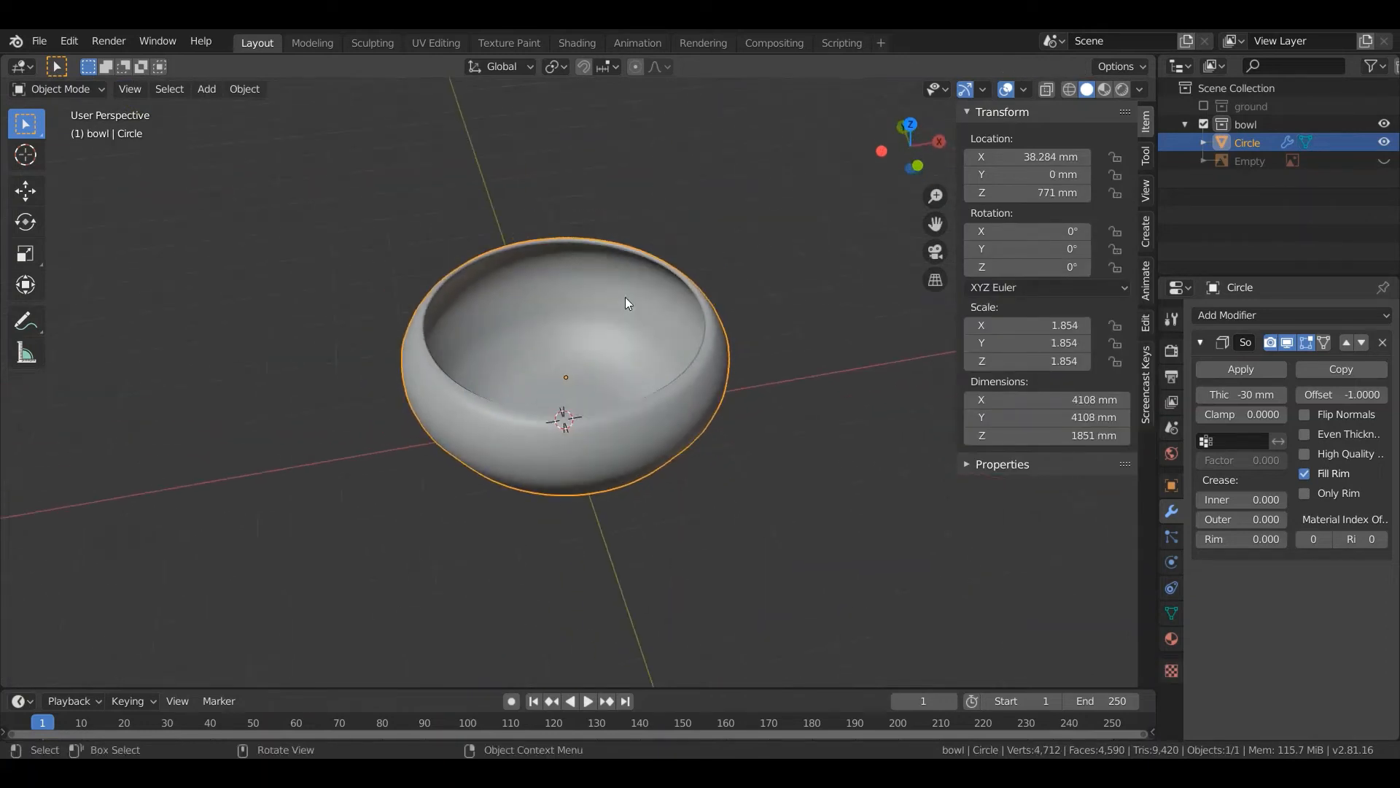
Show the ground collection and scale the bowl down uniformly to about 331 mm across.
click(1205, 106)
scroll(515, 420, down, 3)
key(KP_1)
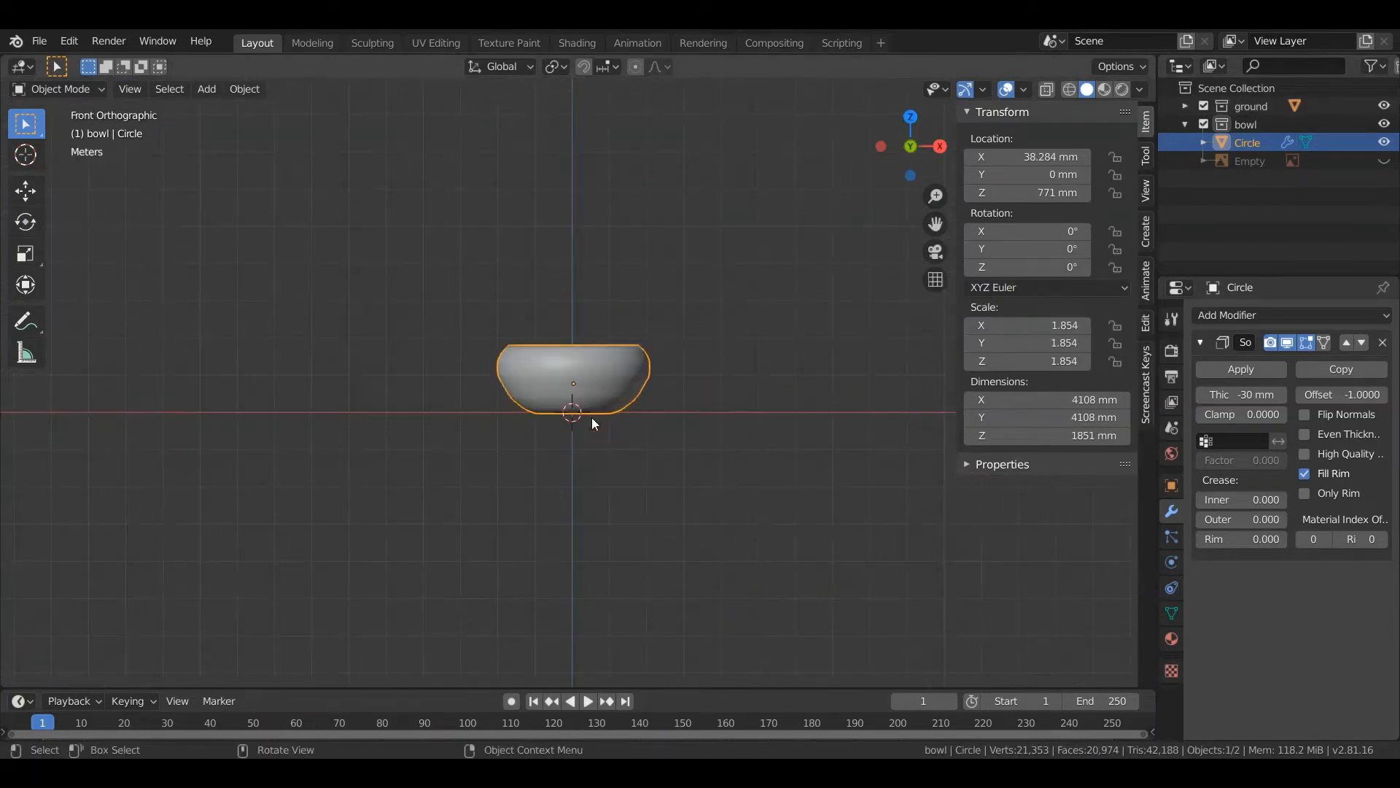
scroll(594, 423, up, 4)
key(s)
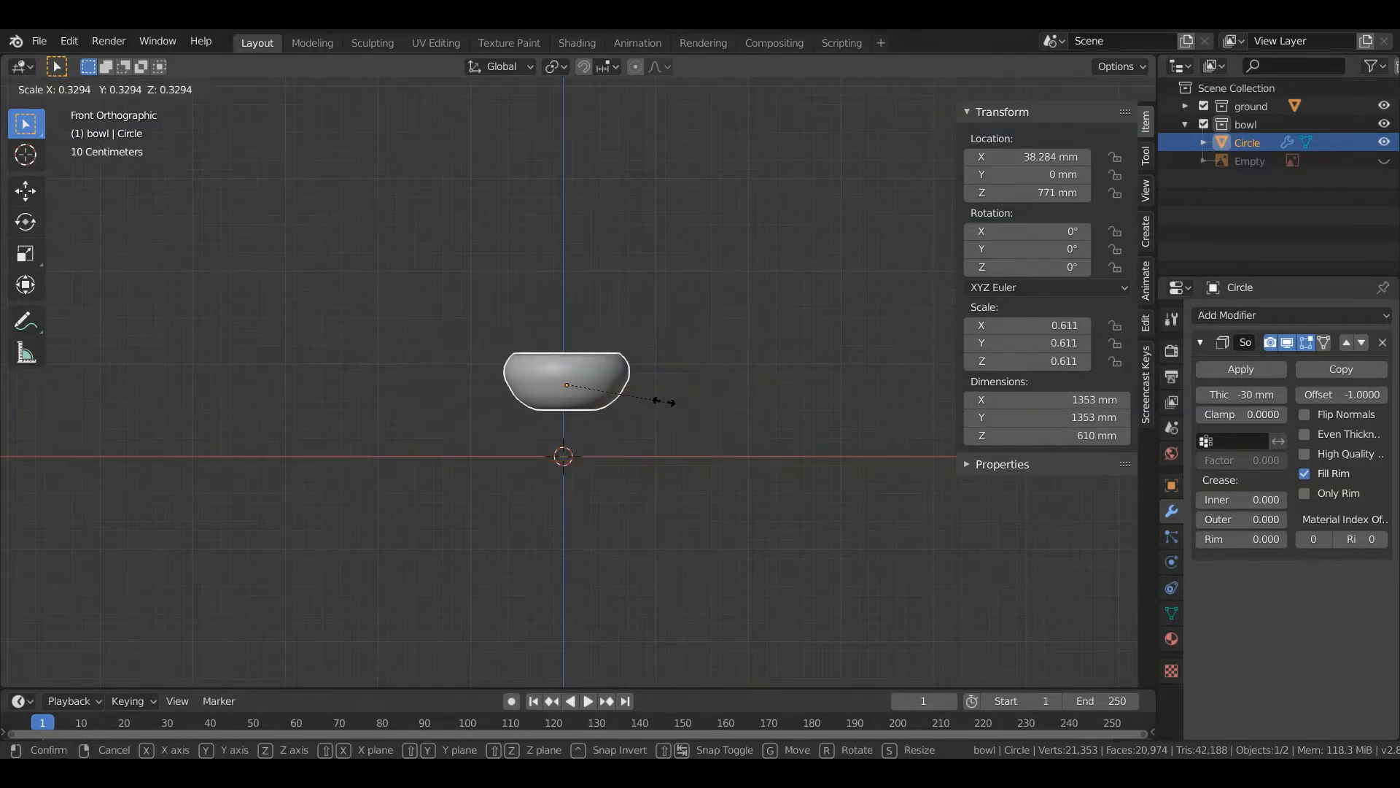
click(601, 387)
scroll(598, 388, up, 2)
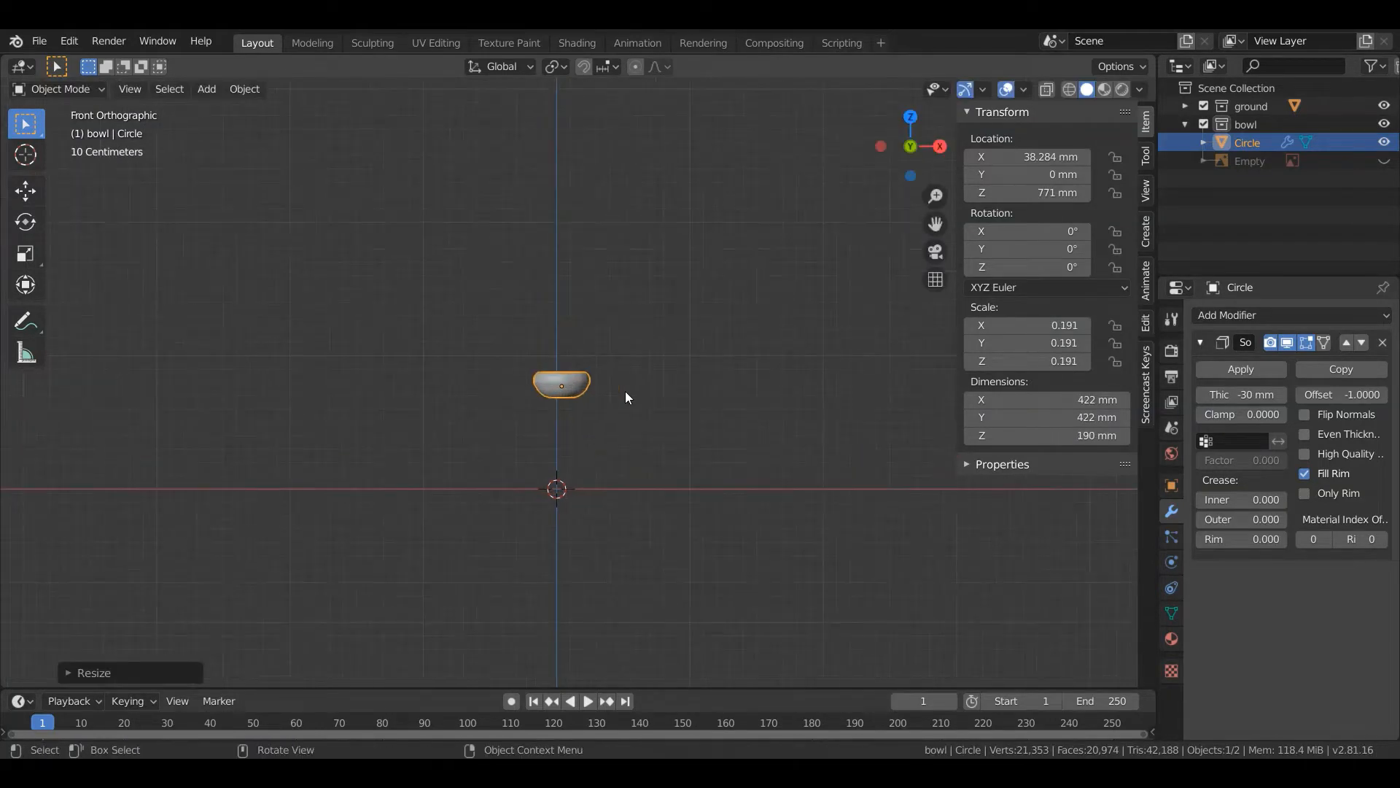
scroll(626, 397, up, 2)
key(s)
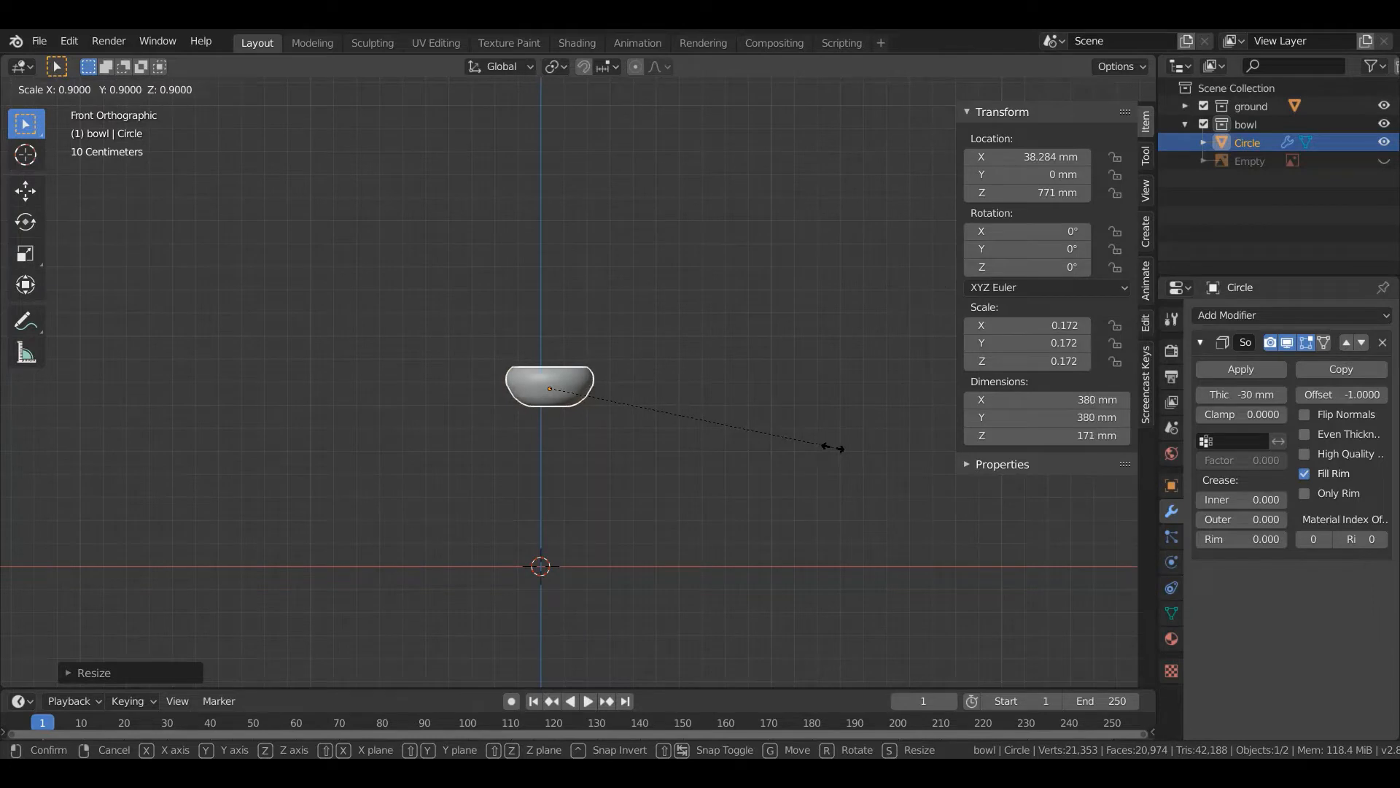
click(798, 450)
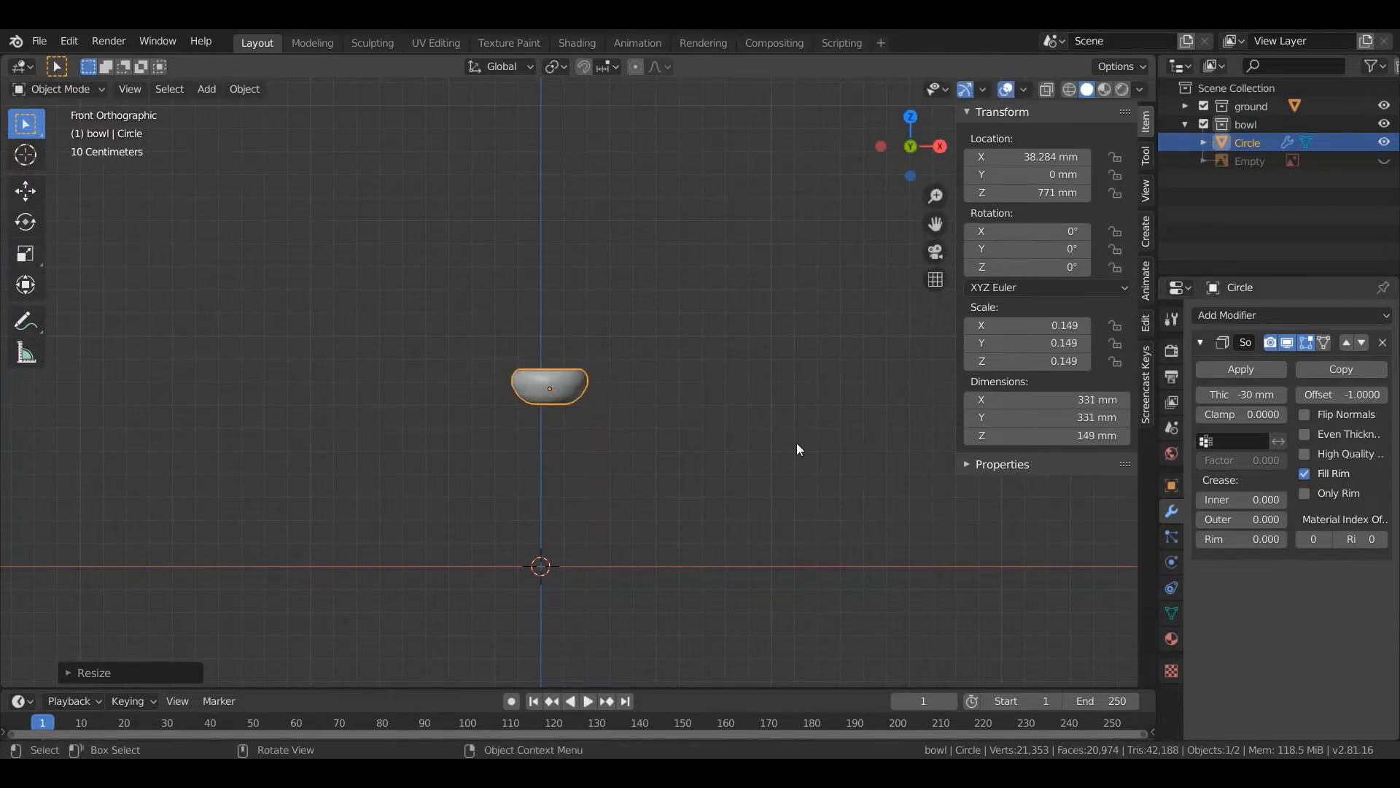
Lower the bowl along the Z axis to a height location of about 46 mm.
key(g)
key(z)
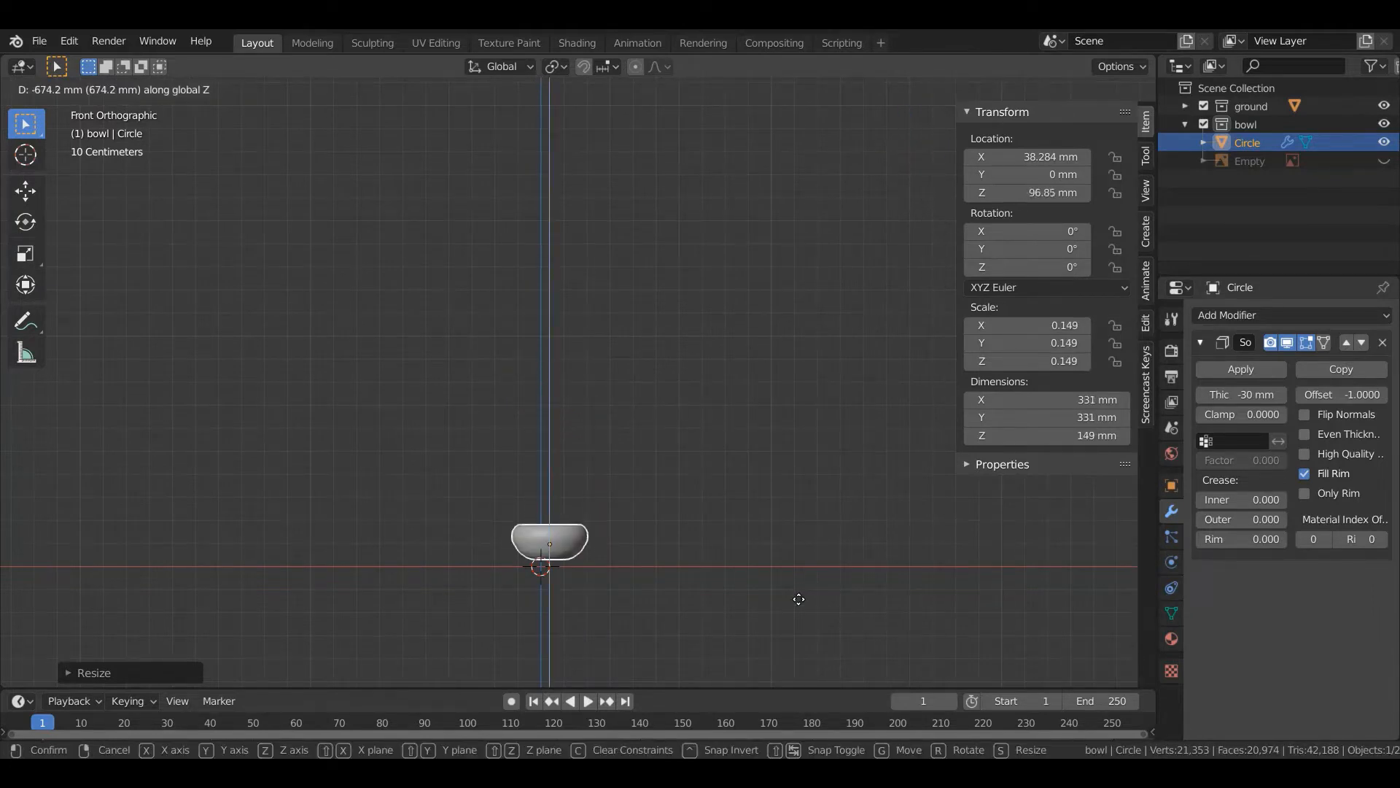
click(798, 601)
Viewing from above, scale the bowl up to about 649 mm across relative to the ground plane.
key(KP_7)
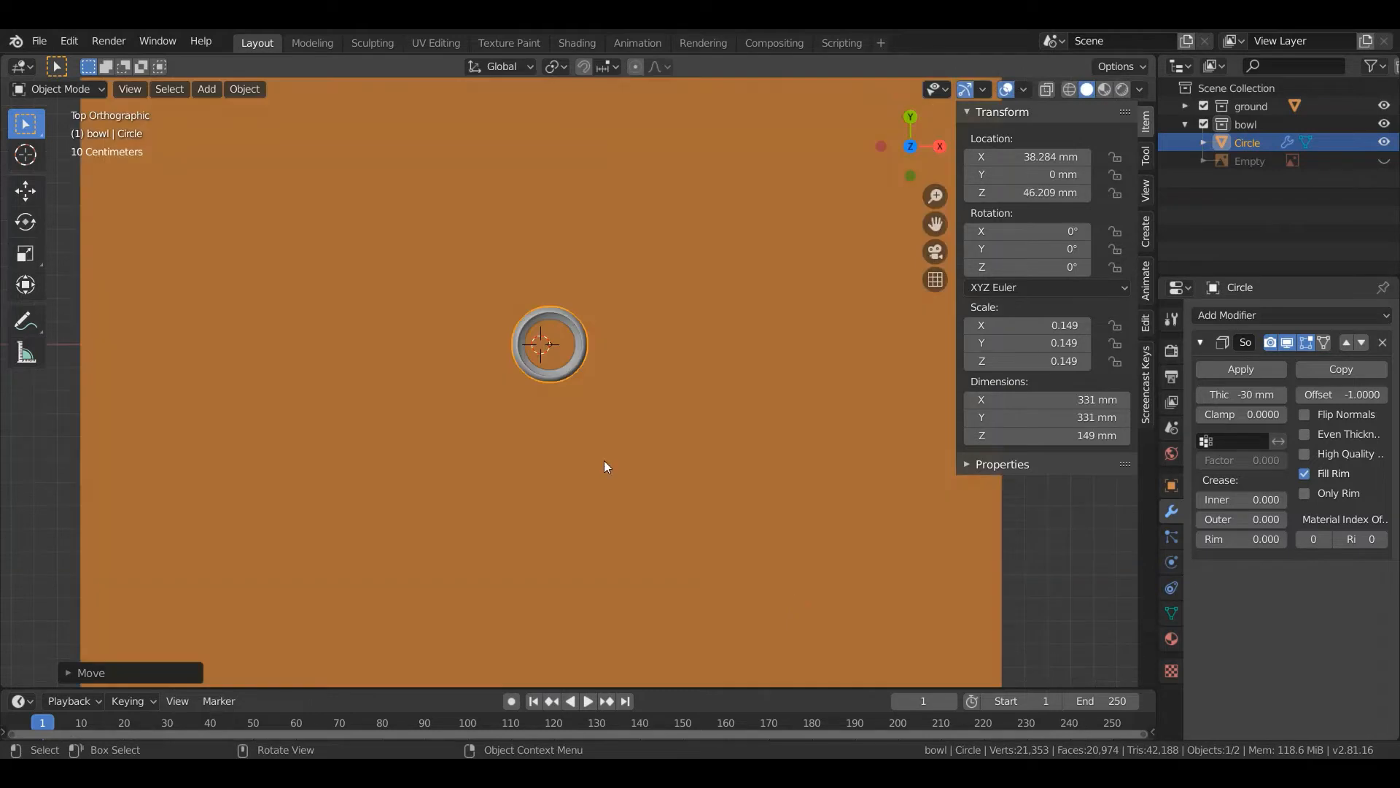
key(s)
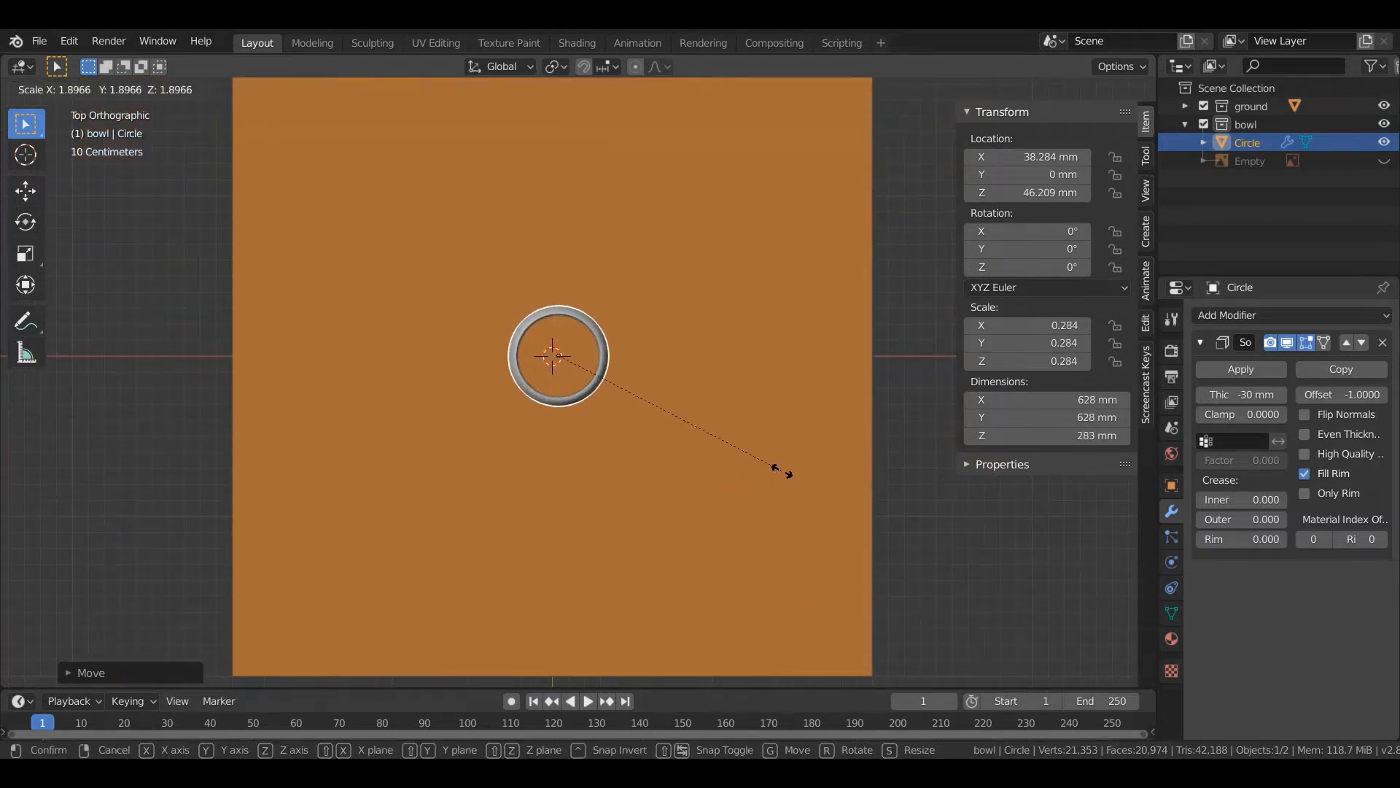
click(766, 474)
Raise the bowl along the Z axis to about 132 mm so its base rests on the ground.
middle_drag(765, 474, 688, 261)
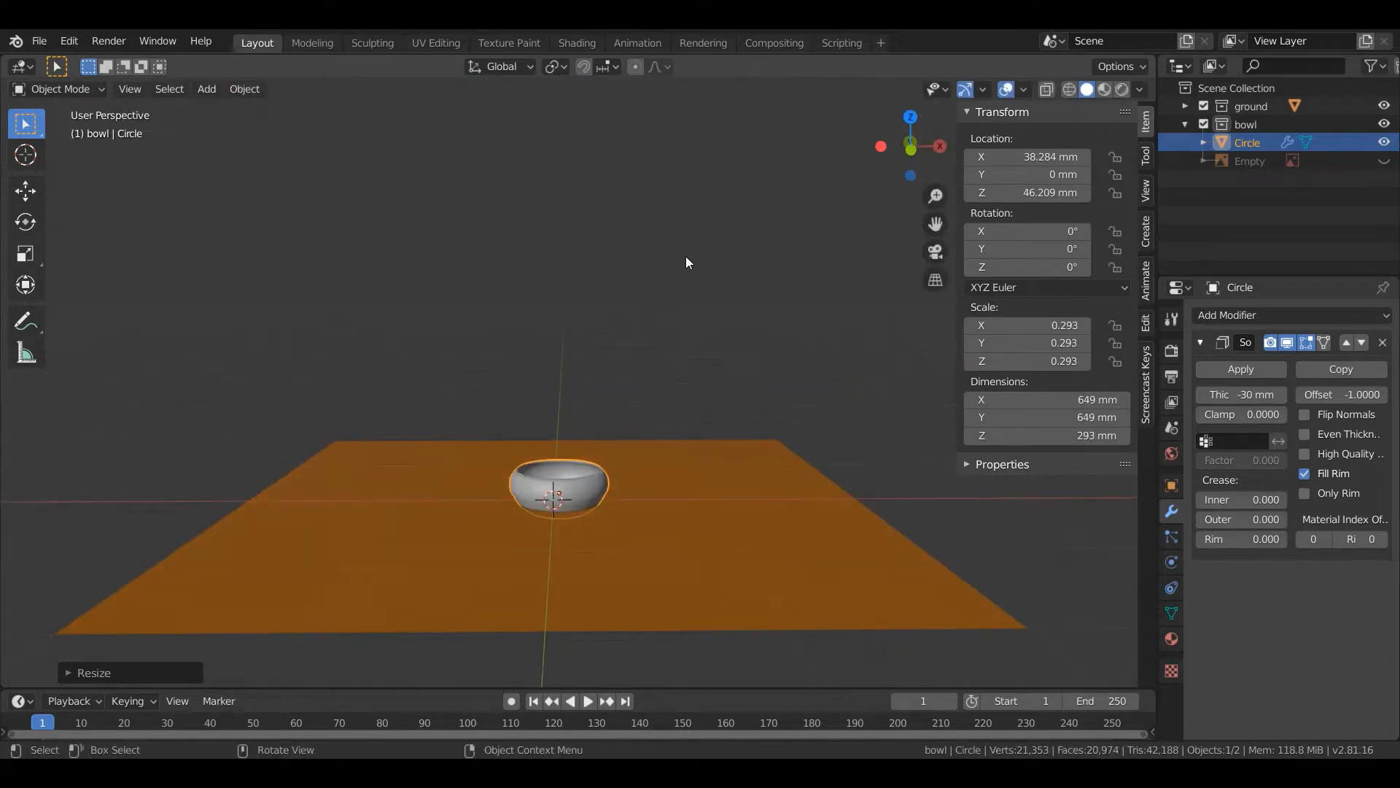
key(KP_1)
scroll(566, 416, up, 8)
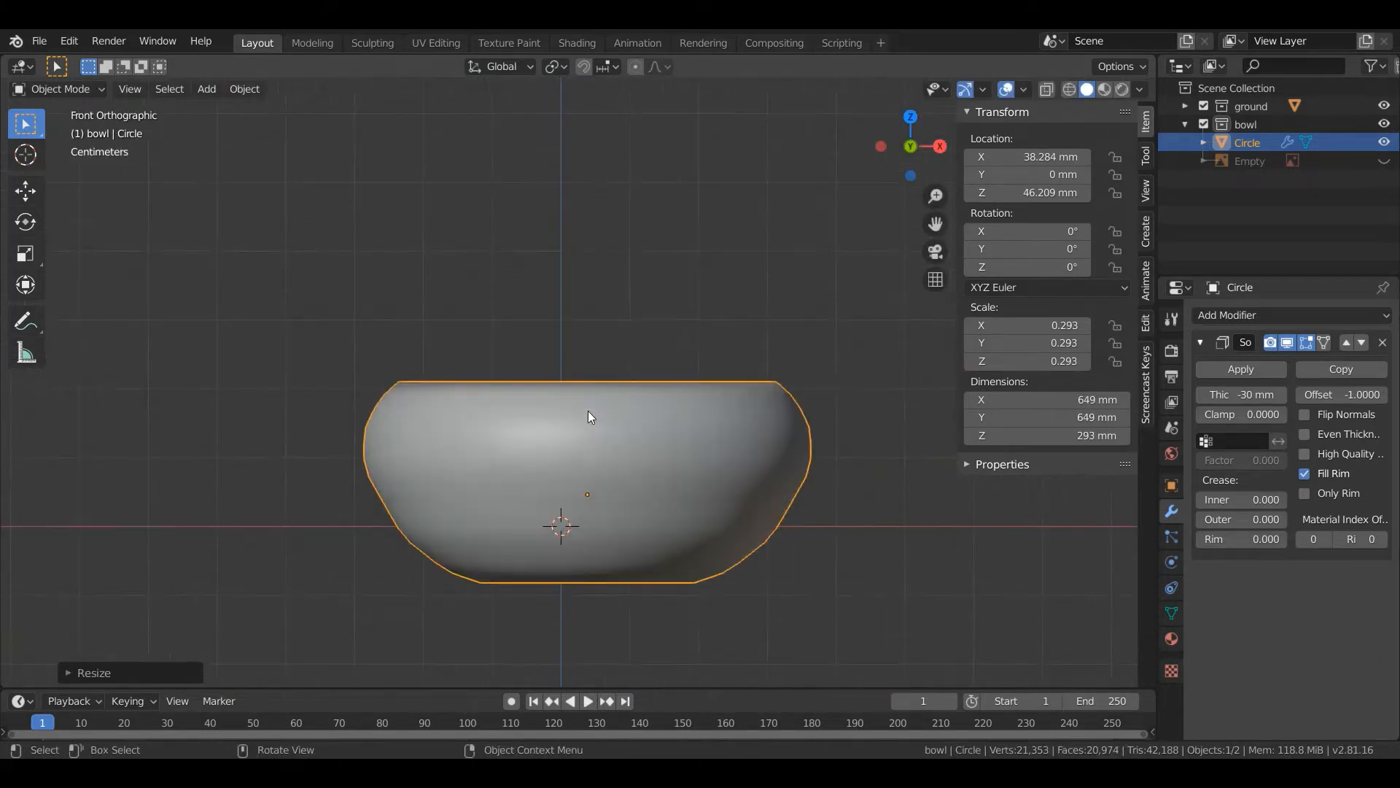
key(g)
key(z)
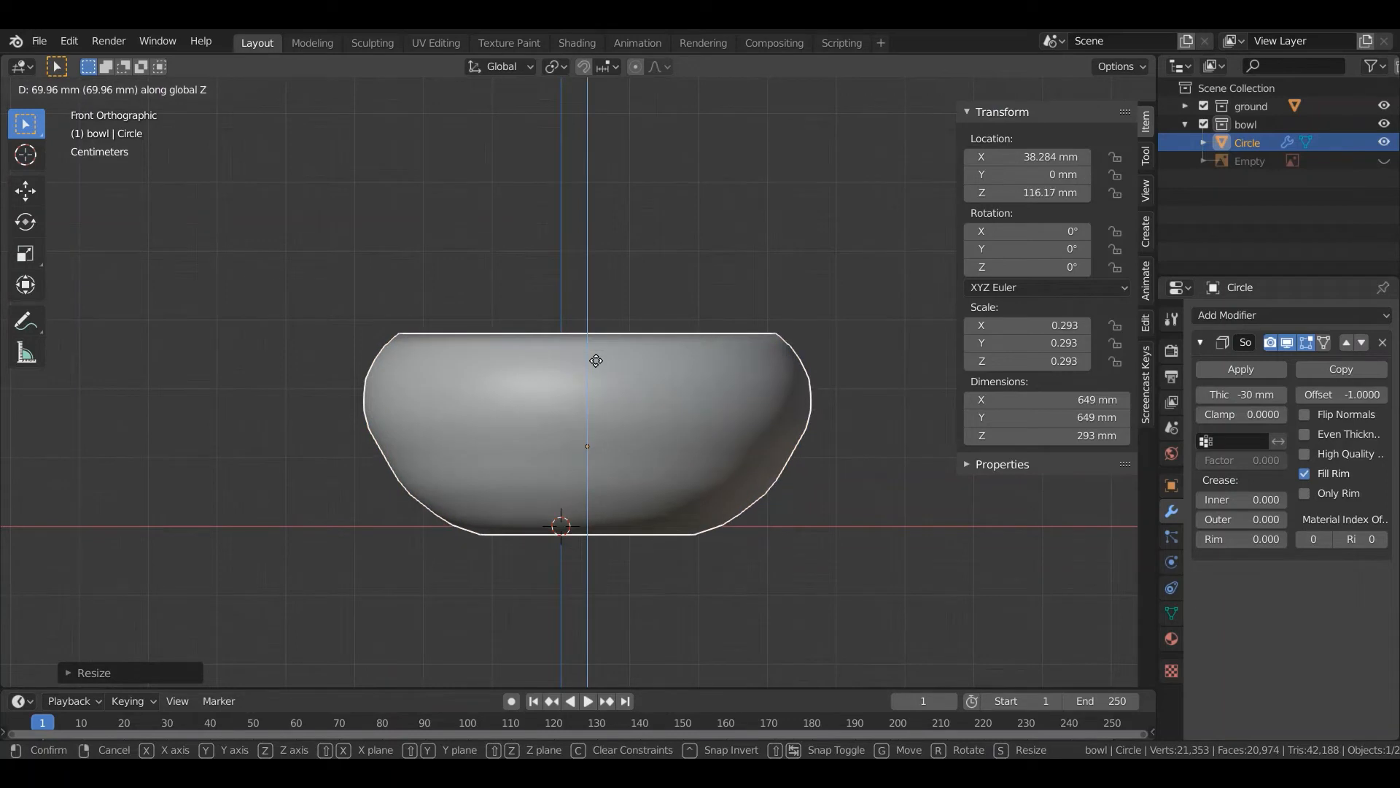
click(599, 351)
Examine the bowl's placement and proportions on the ground plane from several angles.
scroll(611, 304, down, 4)
middle_drag(612, 304, 447, 370)
scroll(578, 372, down, 7)
scroll(598, 414, up, 3)
scroll(493, 316, up, 4)
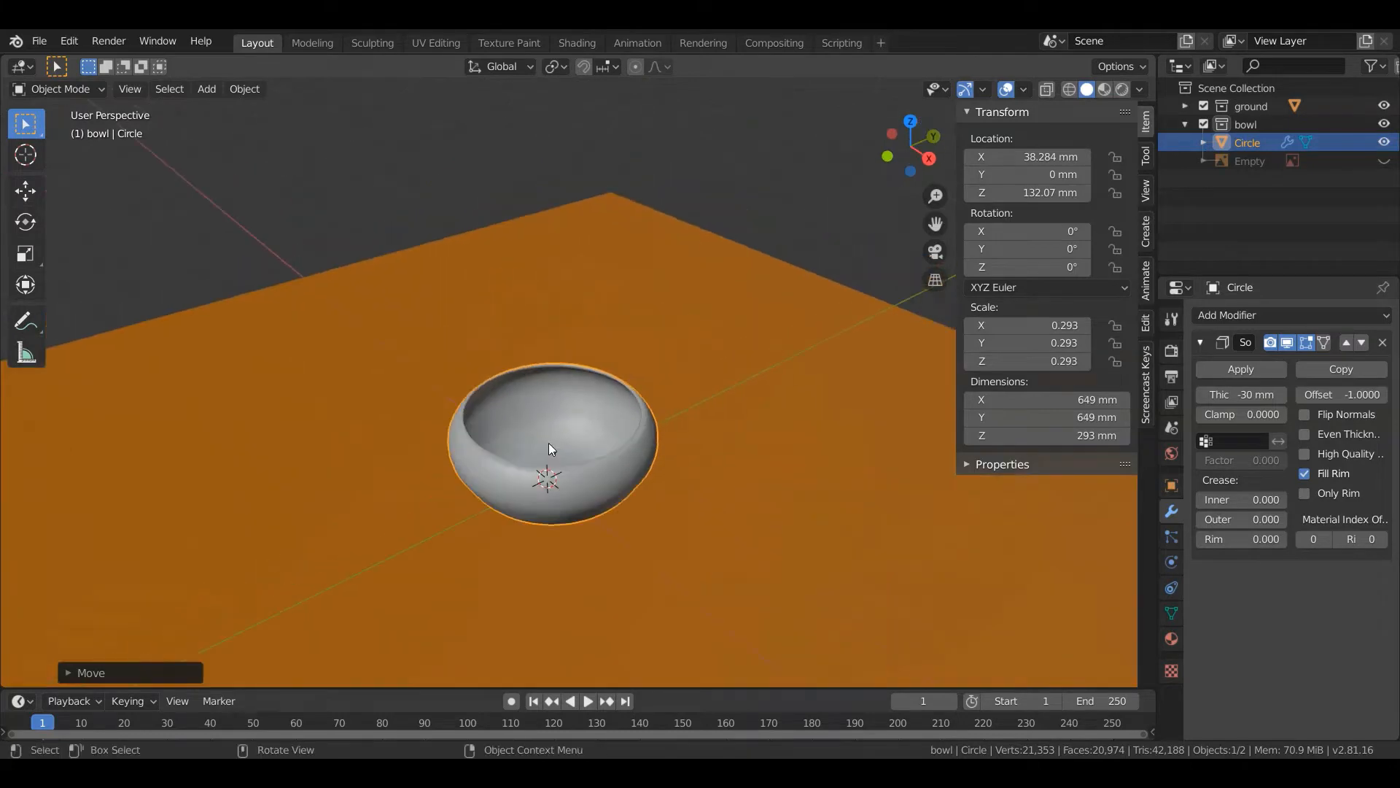
scroll(549, 444, up, 4)
middle_drag(549, 443, 641, 369)
scroll(563, 405, up, 2)
scroll(575, 405, up, 2)
In edit mode, select the horizontal edge loop inside the bowl a few rows below the rim.
key(Tab)
scroll(575, 406, up, 2)
scroll(620, 430, up, 2)
shift+middle_drag(575, 582, 620, 507)
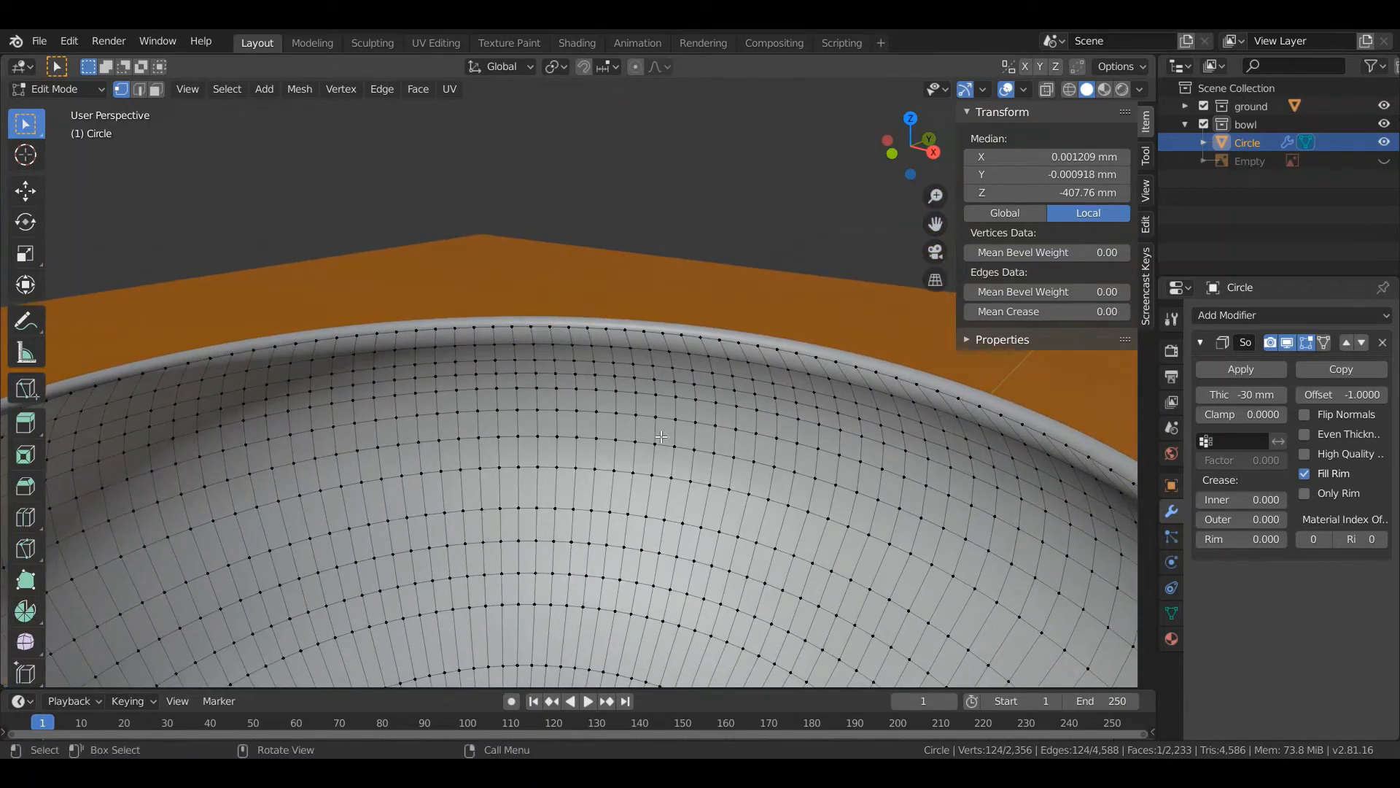
scroll(700, 409, down, 3)
middle_drag(732, 400, 701, 394)
scroll(702, 389, up, 3)
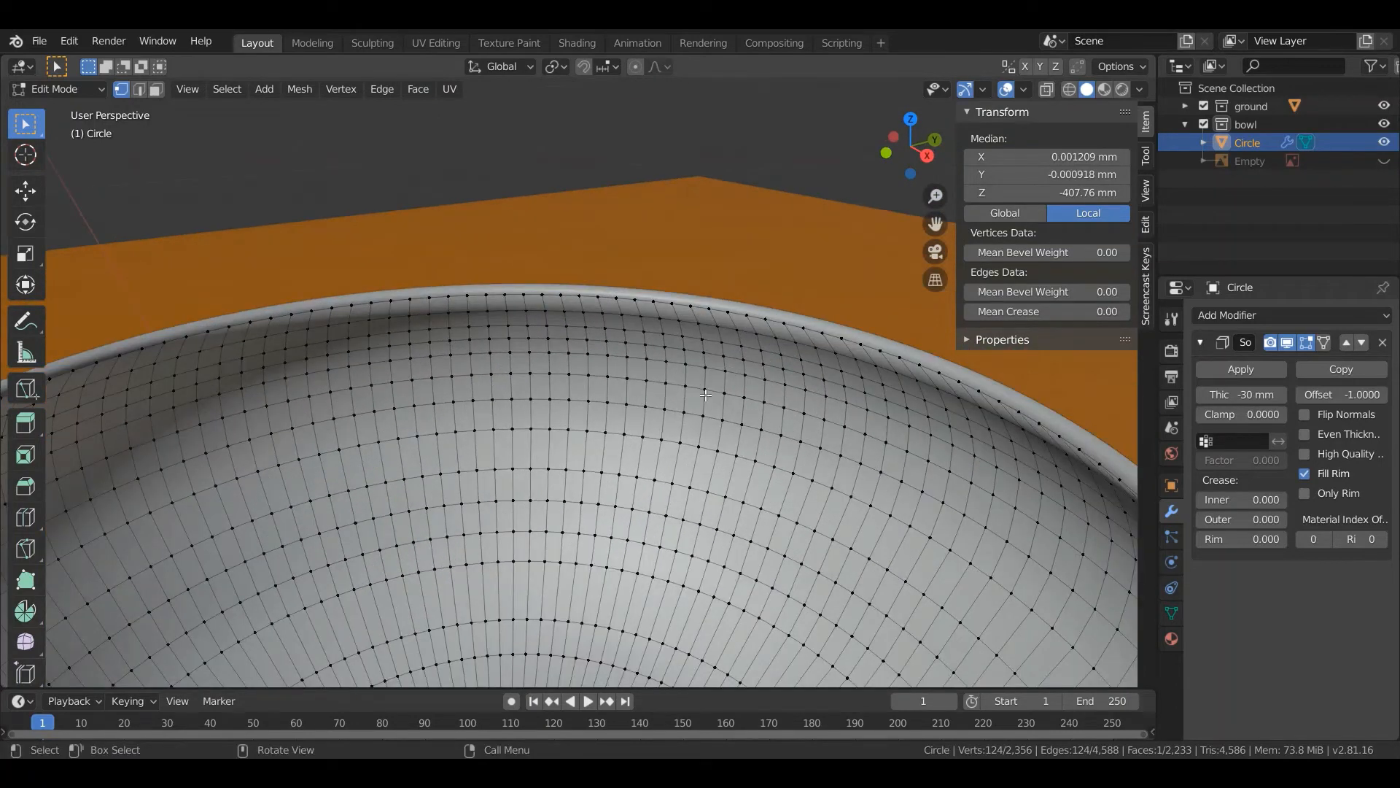
click(705, 392)
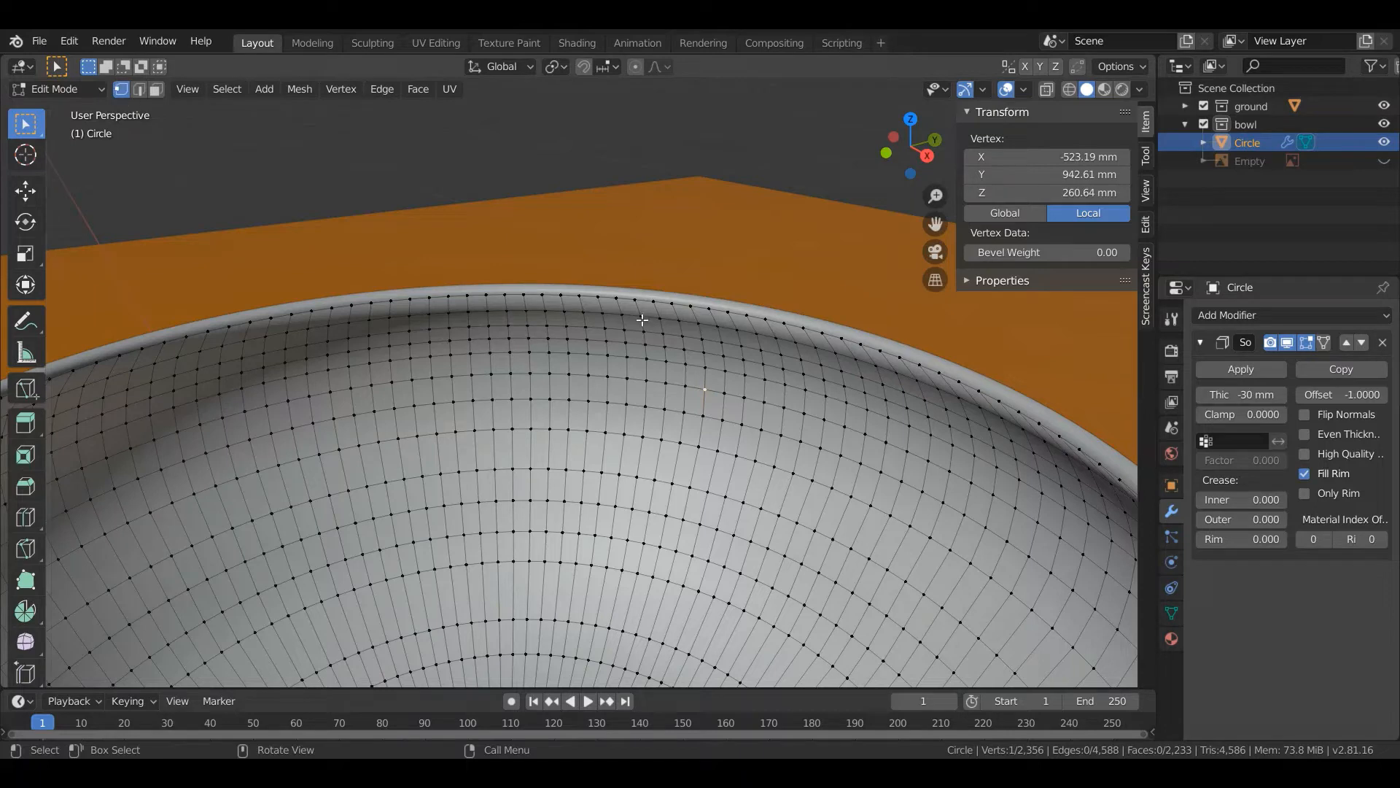
alt+click(723, 396)
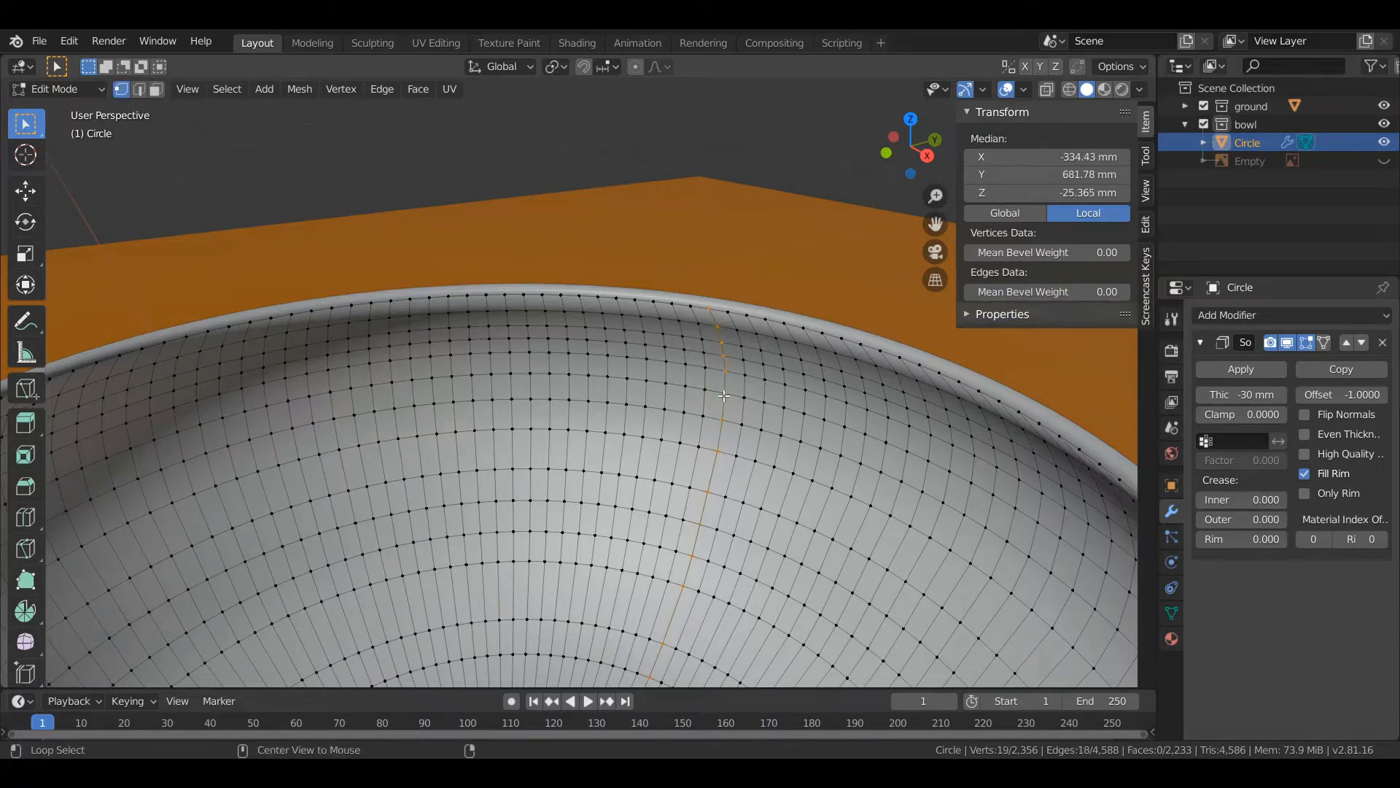
scroll(723, 396, down, 4)
scroll(718, 394, up, 3)
click(683, 387)
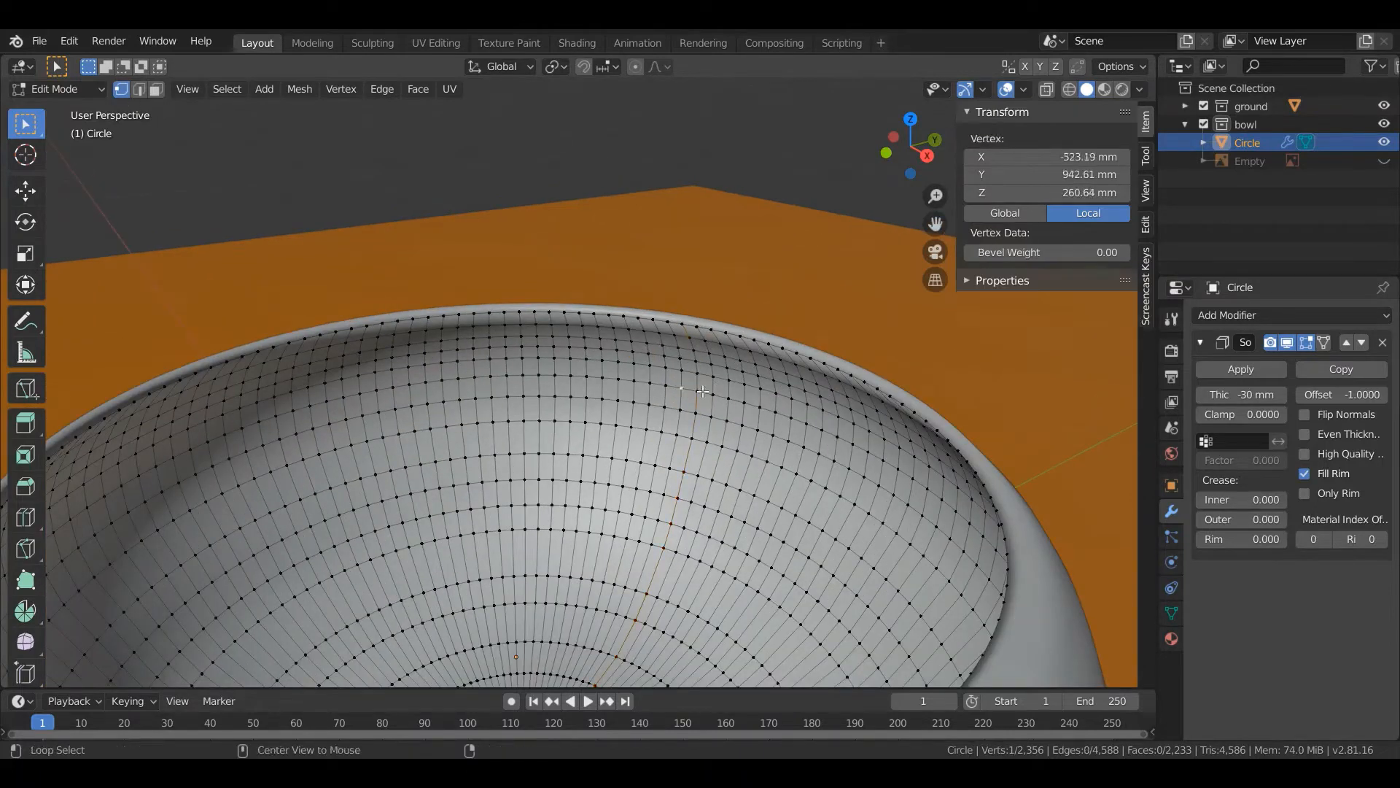
alt+click(703, 391)
Fill the selected inner loop with a face that spans the bowl as a flat surface.
middle_drag(702, 392, 664, 431)
scroll(664, 431, down, 3)
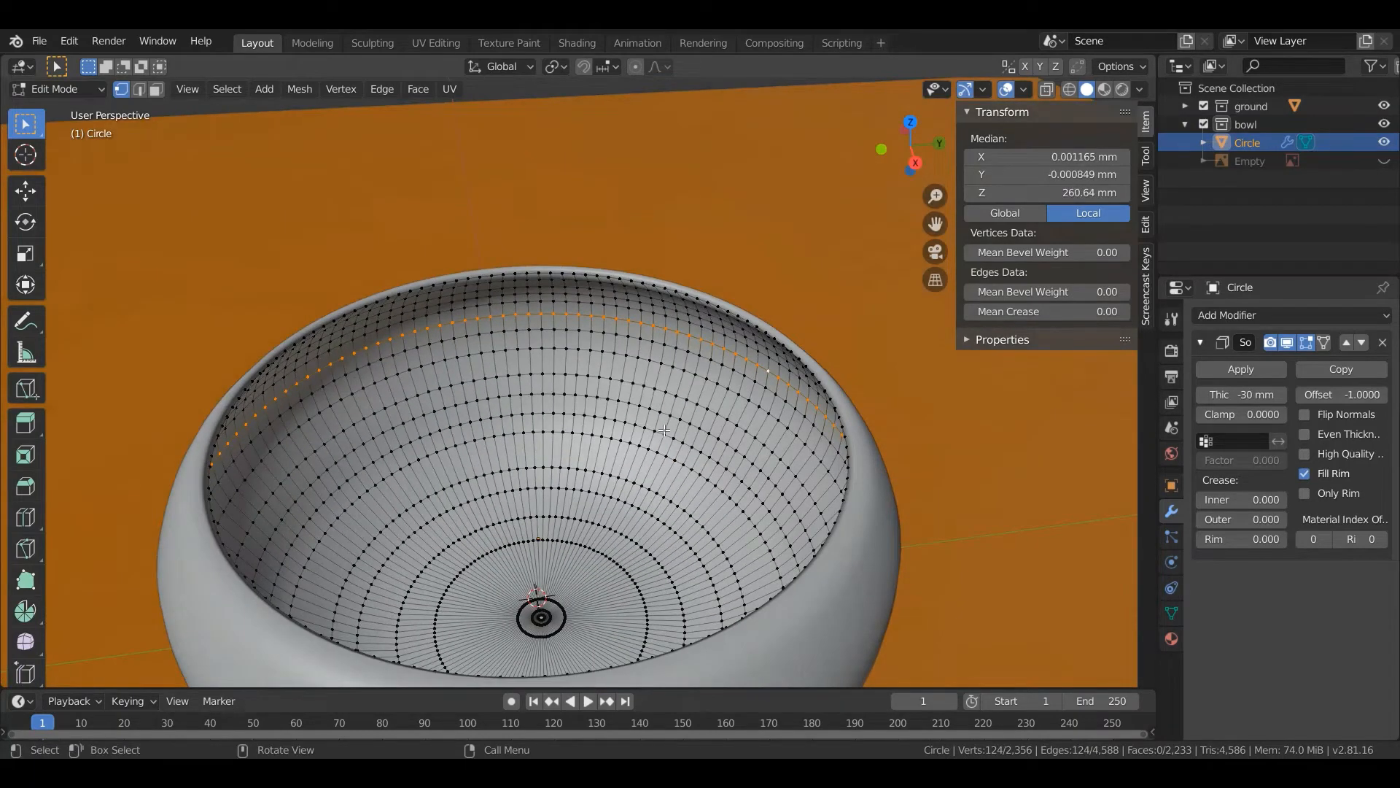
scroll(663, 430, up, 3)
scroll(664, 431, down, 4)
key(f)
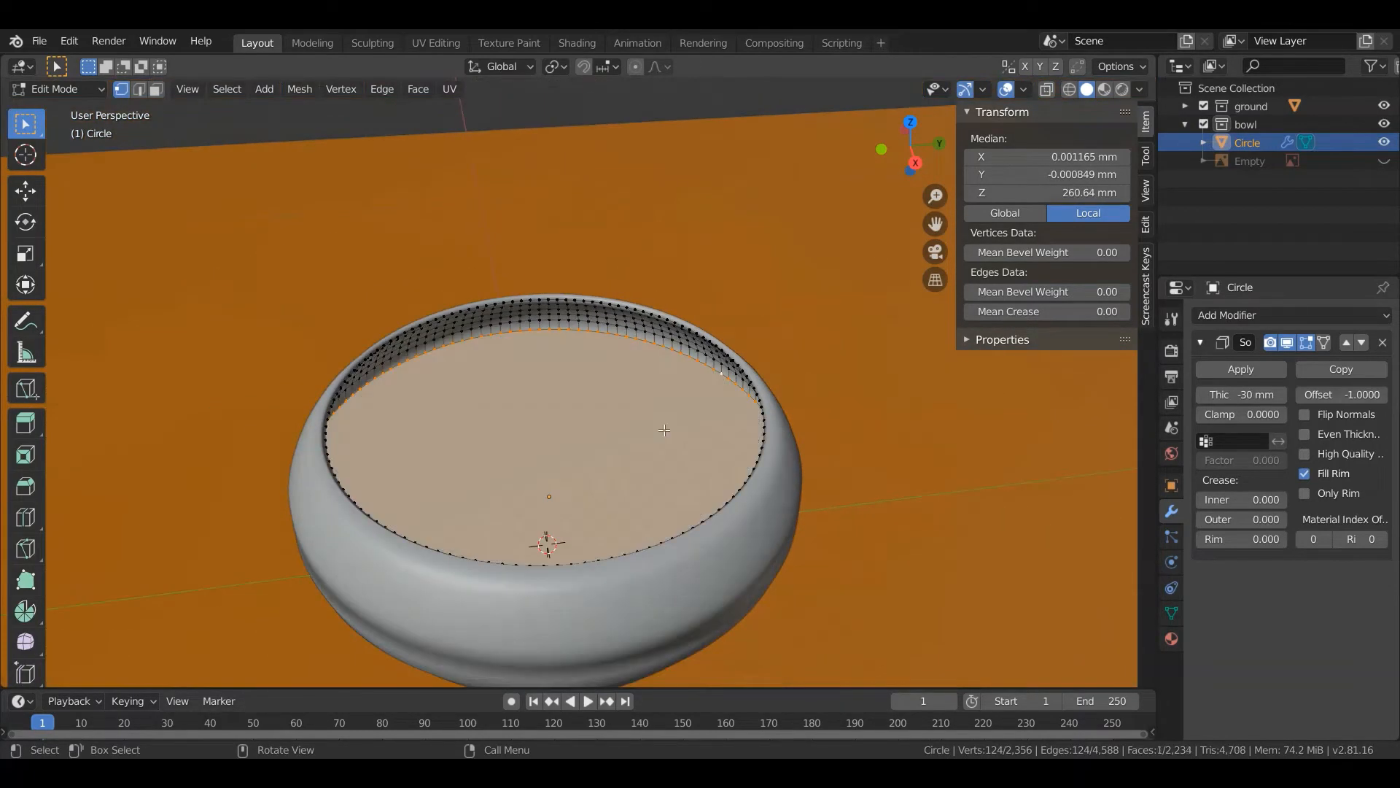
middle_drag(664, 430, 574, 429)
scroll(583, 416, up, 2)
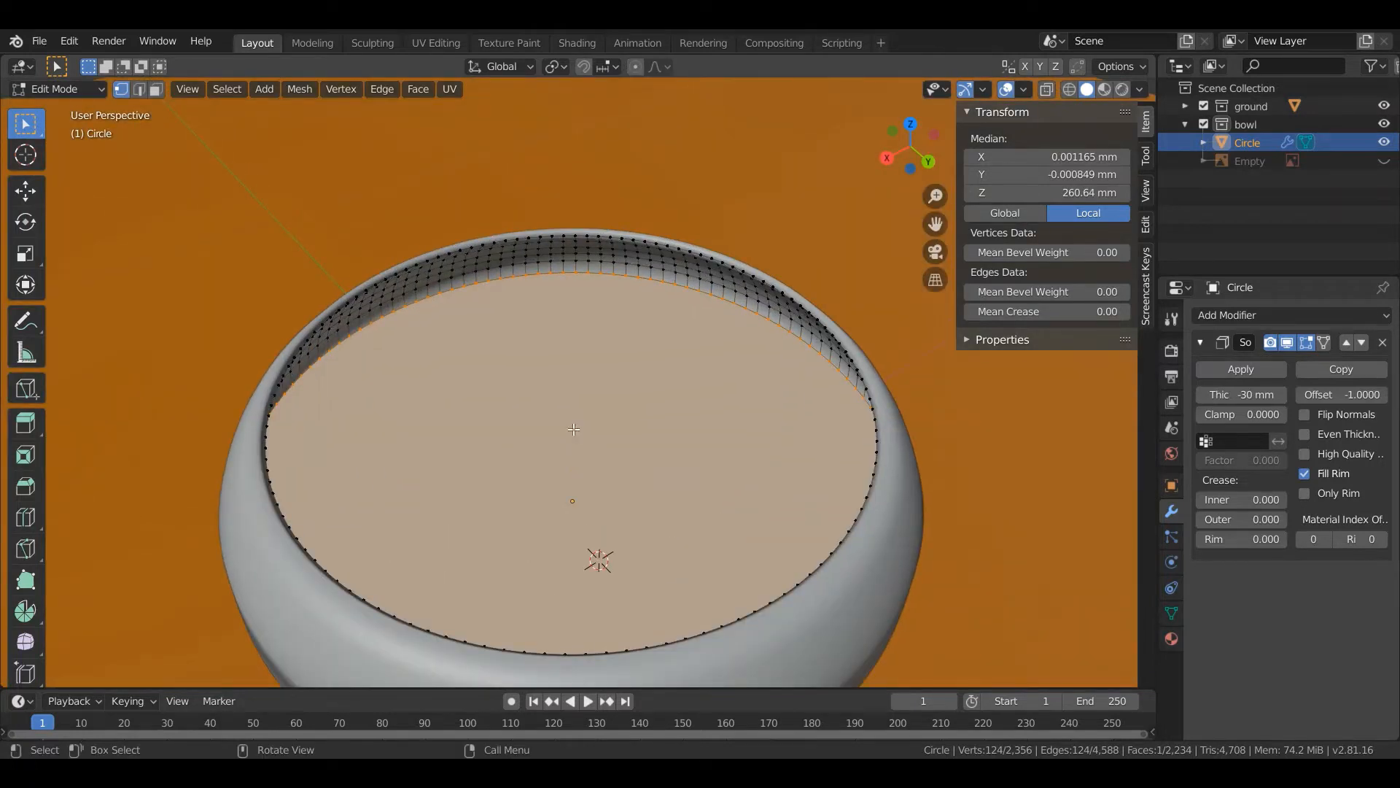
Separate the new flat face from the bowl into its own object.
key(p)
click(574, 429)
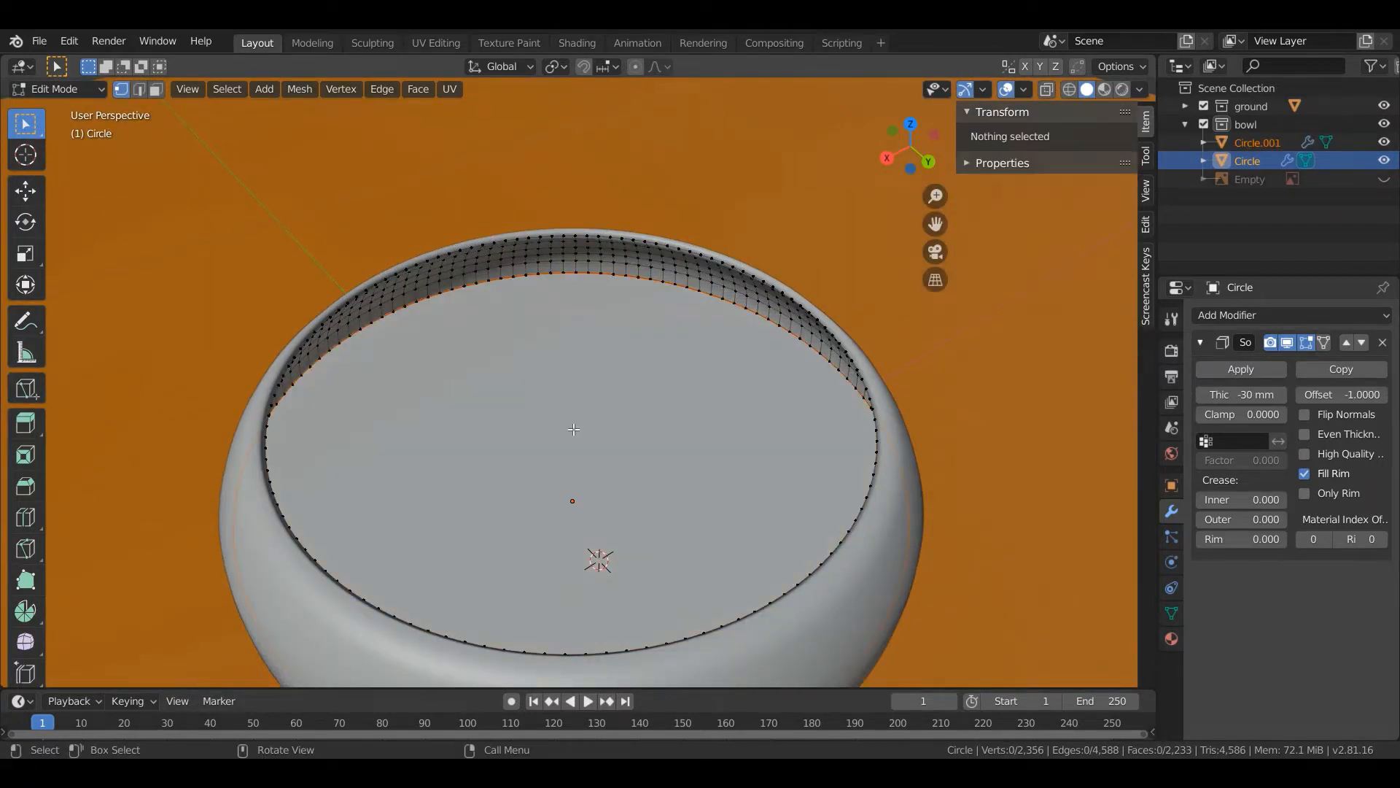
middle_drag(574, 429, 531, 223)
Return to object mode and select the separated disc inside the bowl.
key(Tab)
click(649, 409)
scroll(580, 415, down, 2)
key(KP_7)
scroll(591, 357, up, 5)
middle_drag(591, 357, 571, 387)
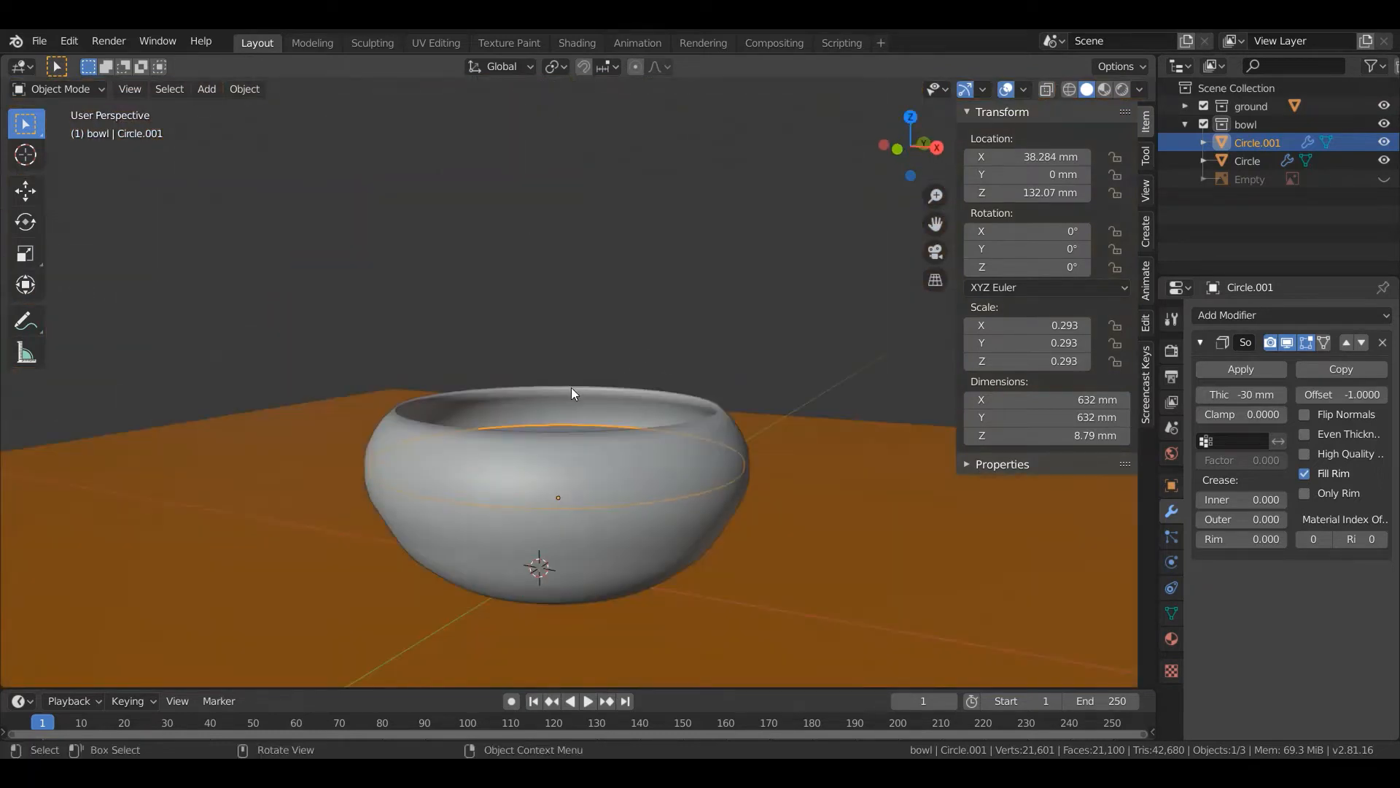
Select the bowl and give it a new material named "bowl".
click(585, 470)
middle_drag(582, 475, 556, 503)
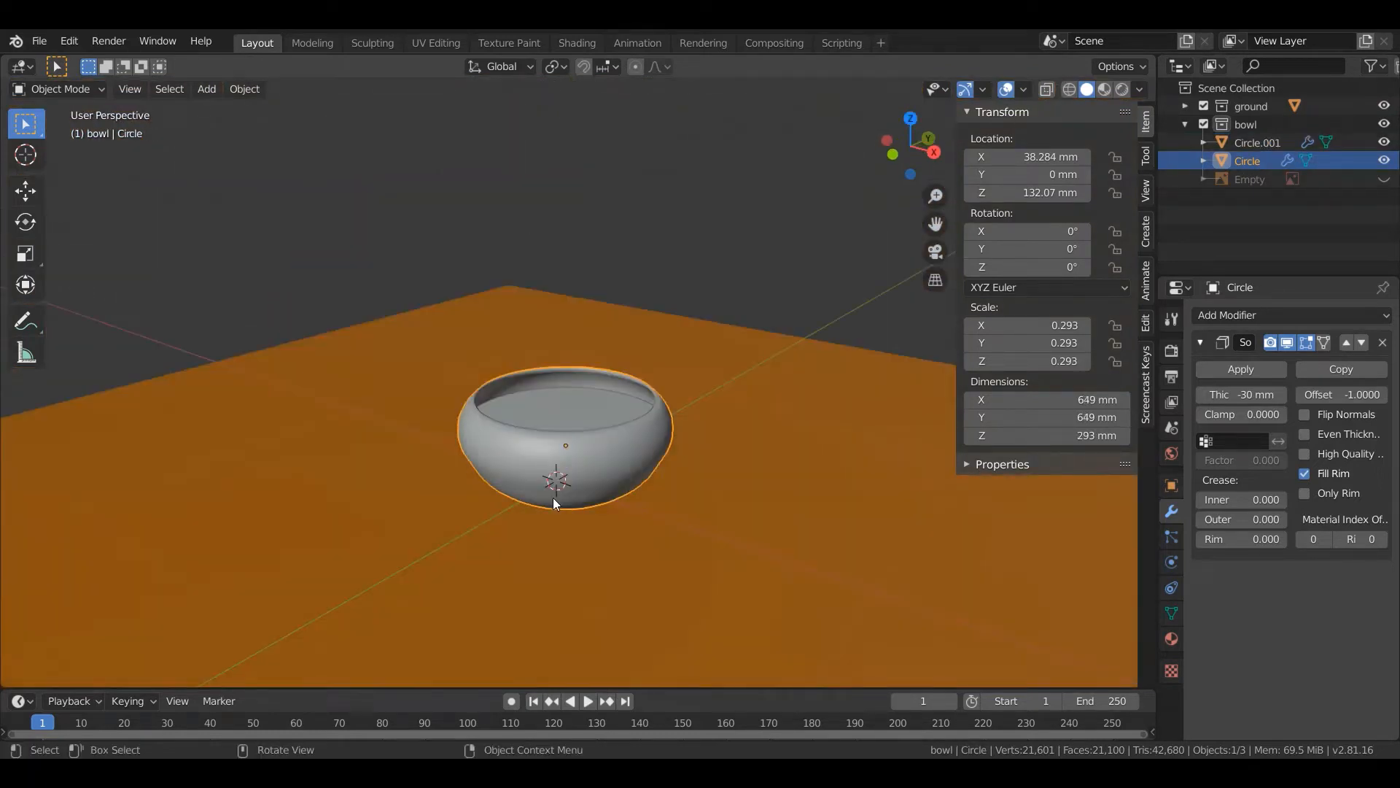
click(1171, 638)
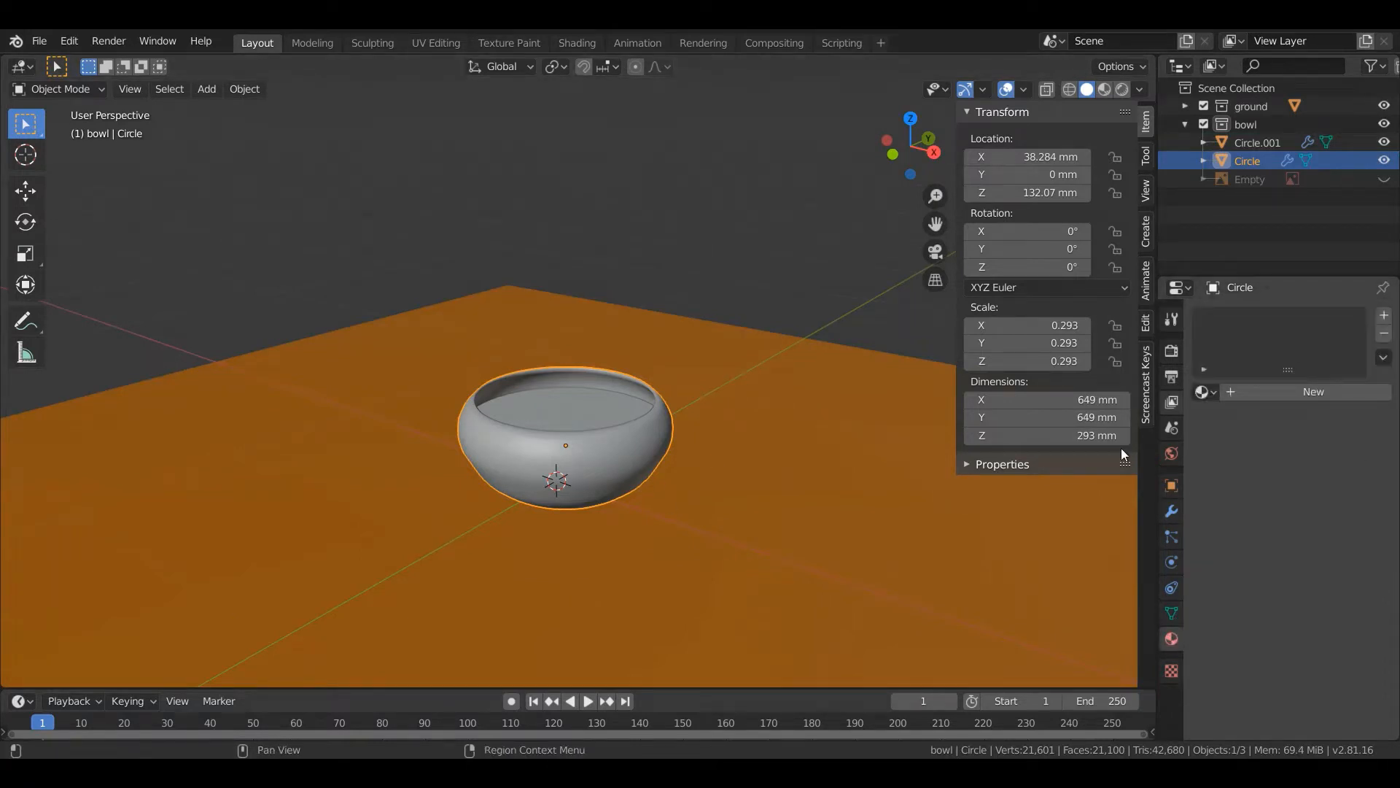
click(1282, 399)
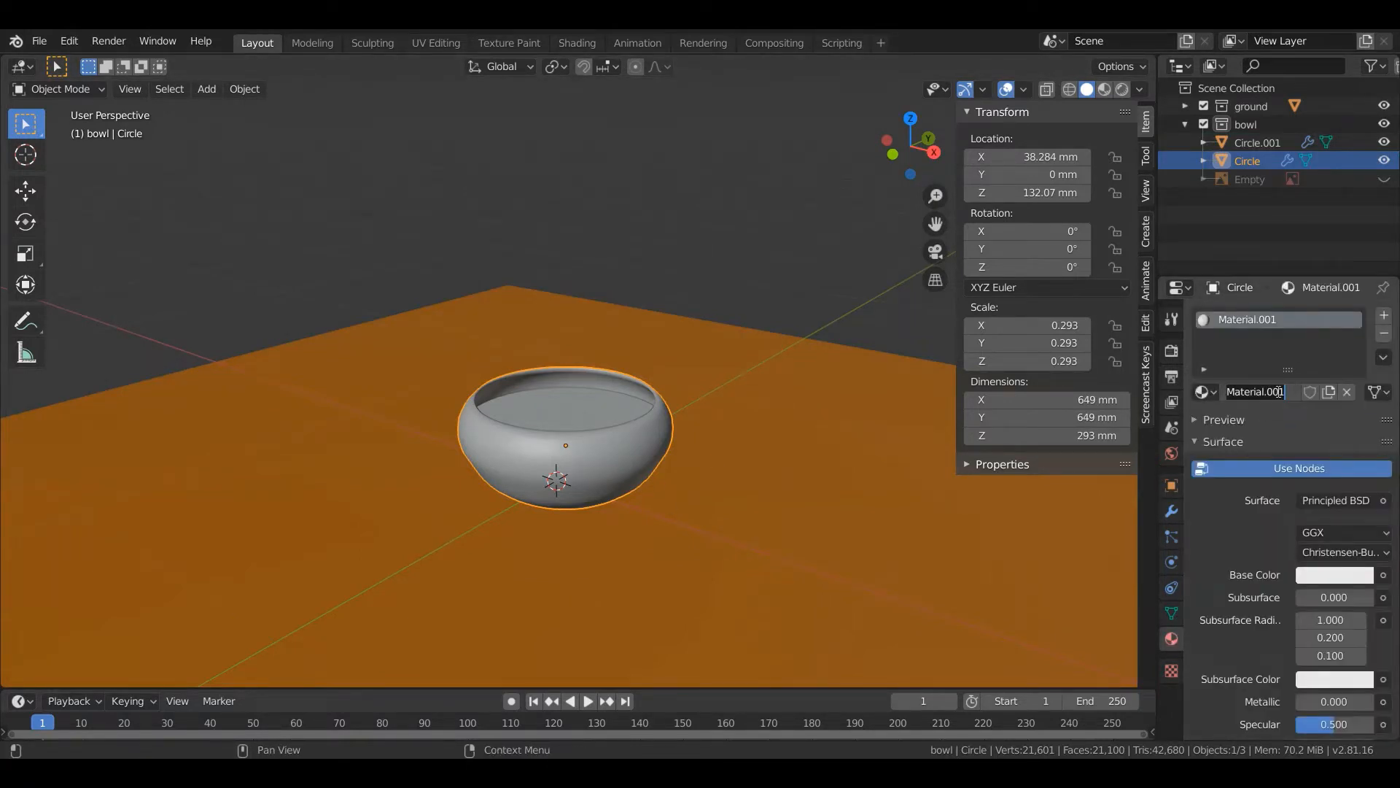
text(bowl)
key(Return)
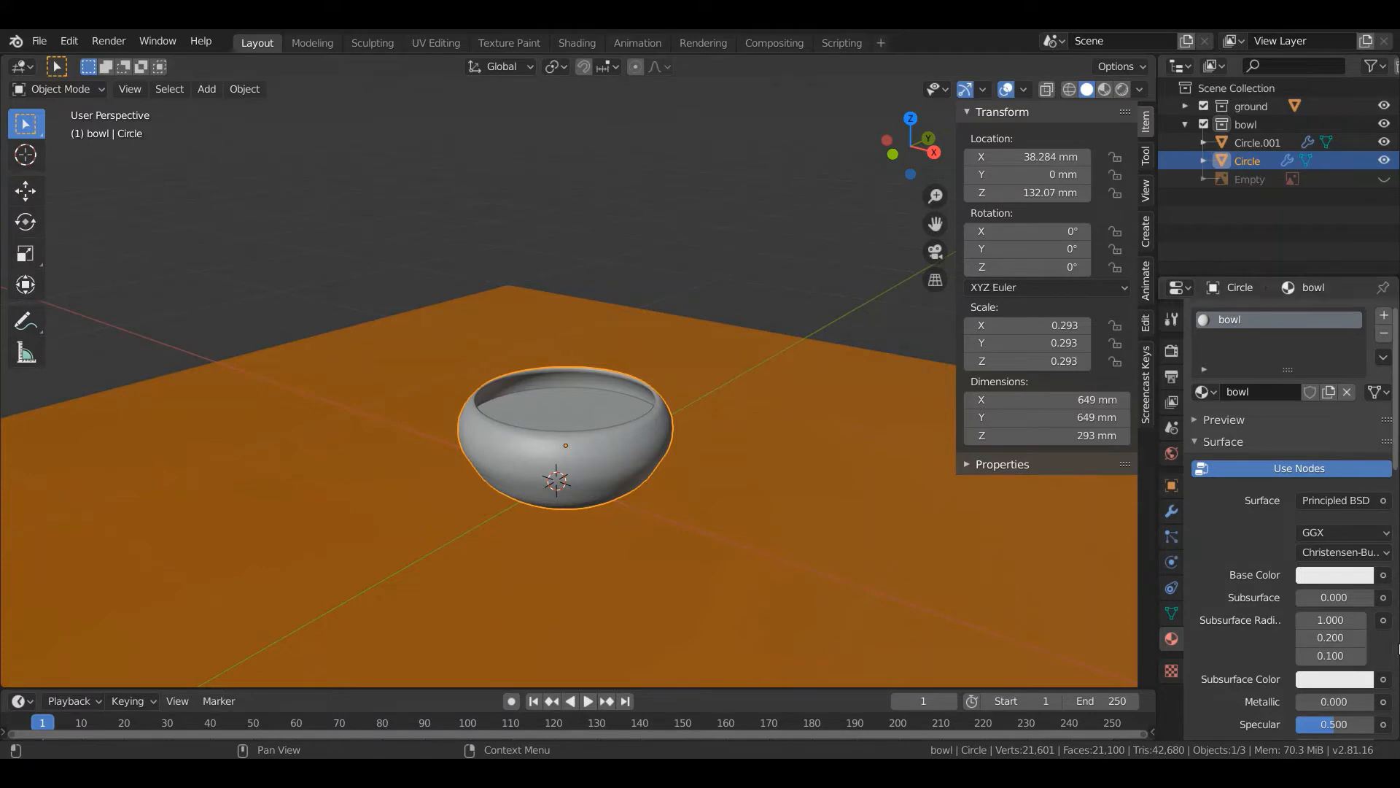
Assign wood_table_001_diff_2k.png from the textures\bowl folder as an image texture for the bowl material's Base Color.
click(1383, 575)
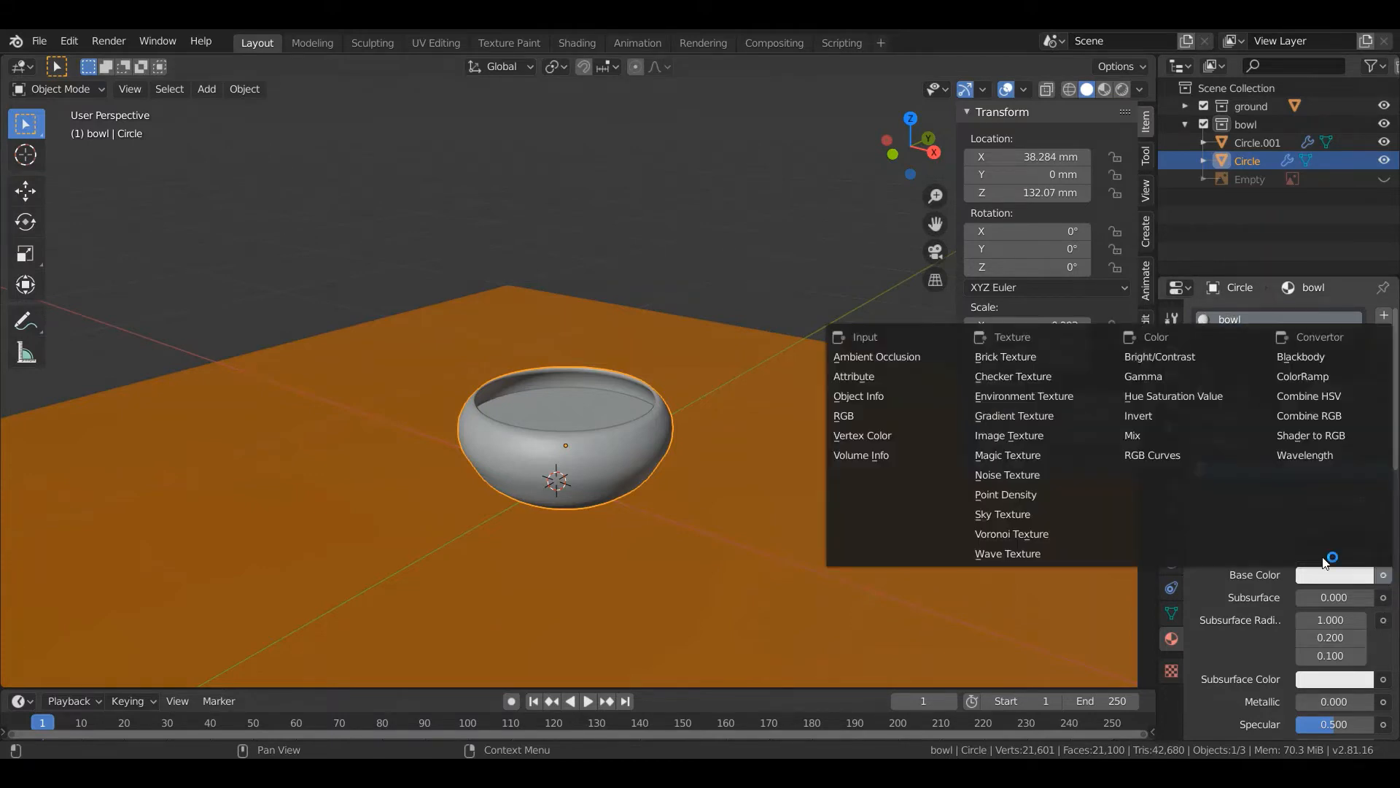
click(1044, 435)
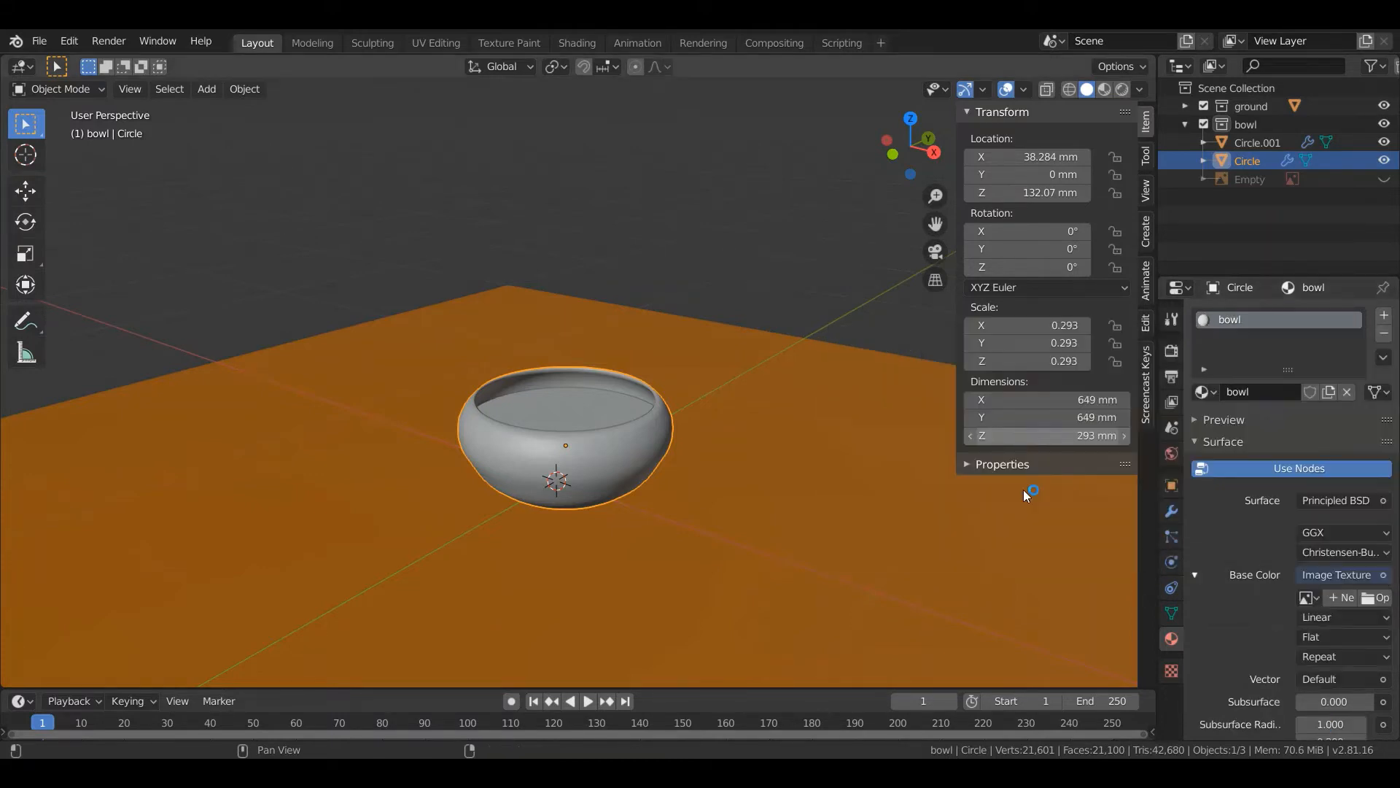
click(1376, 597)
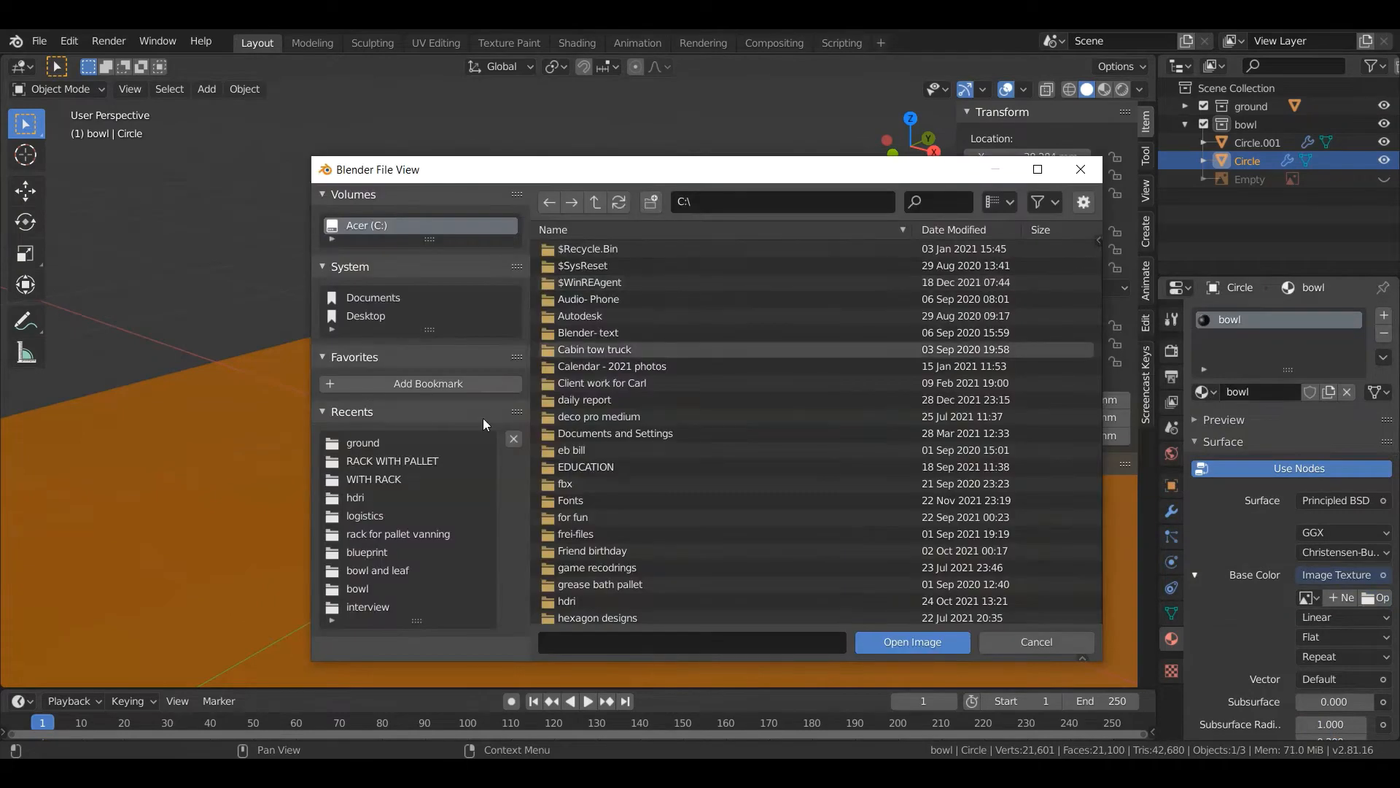
click(437, 442)
click(596, 202)
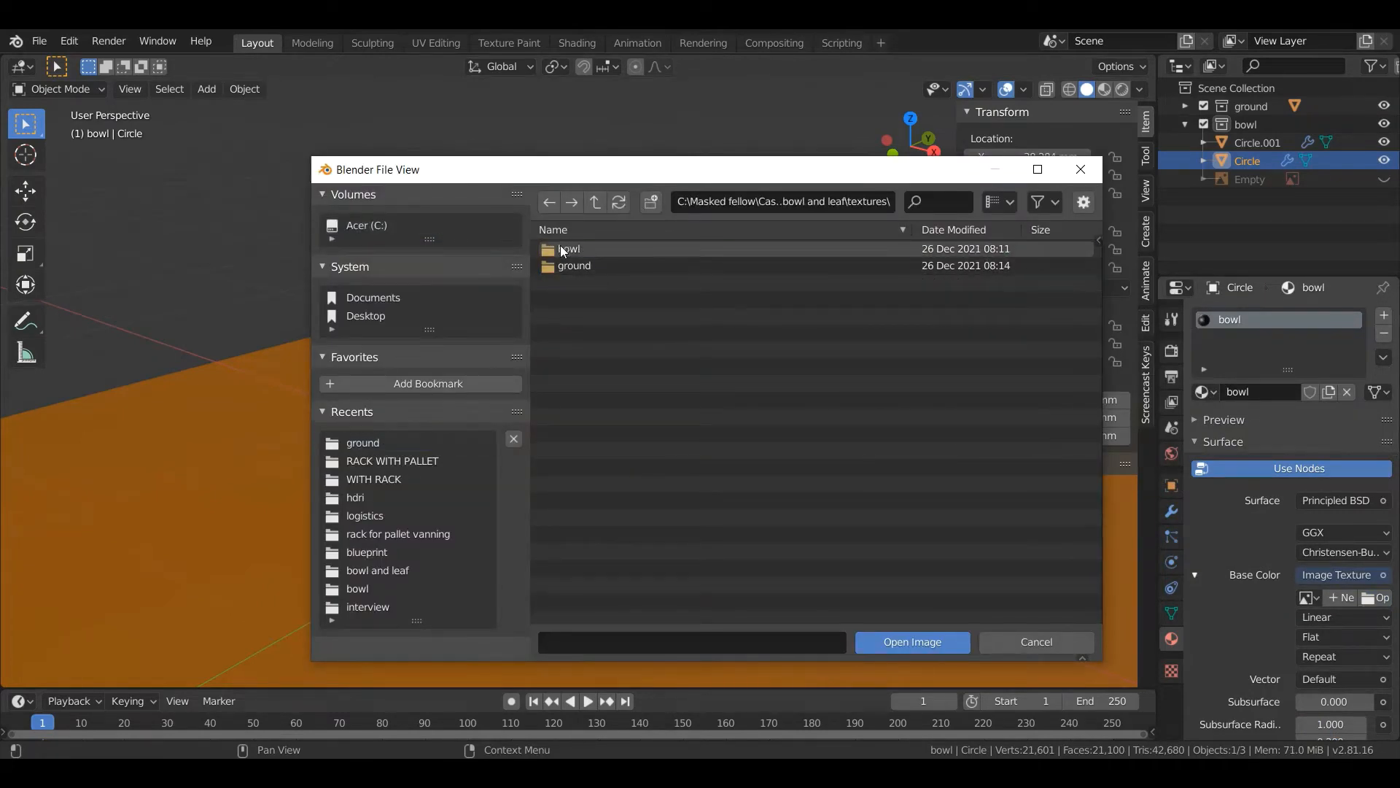
click(560, 245)
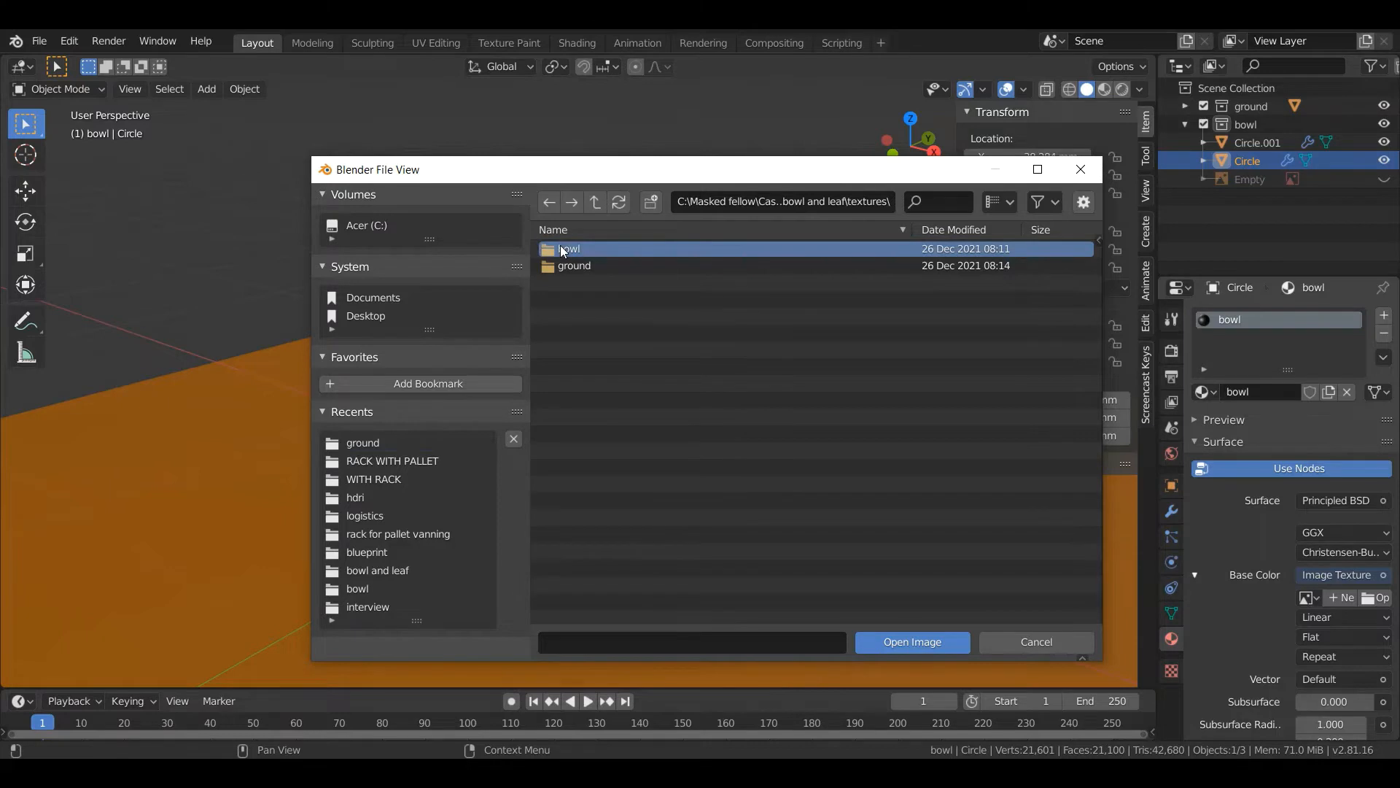
double_click(619, 248)
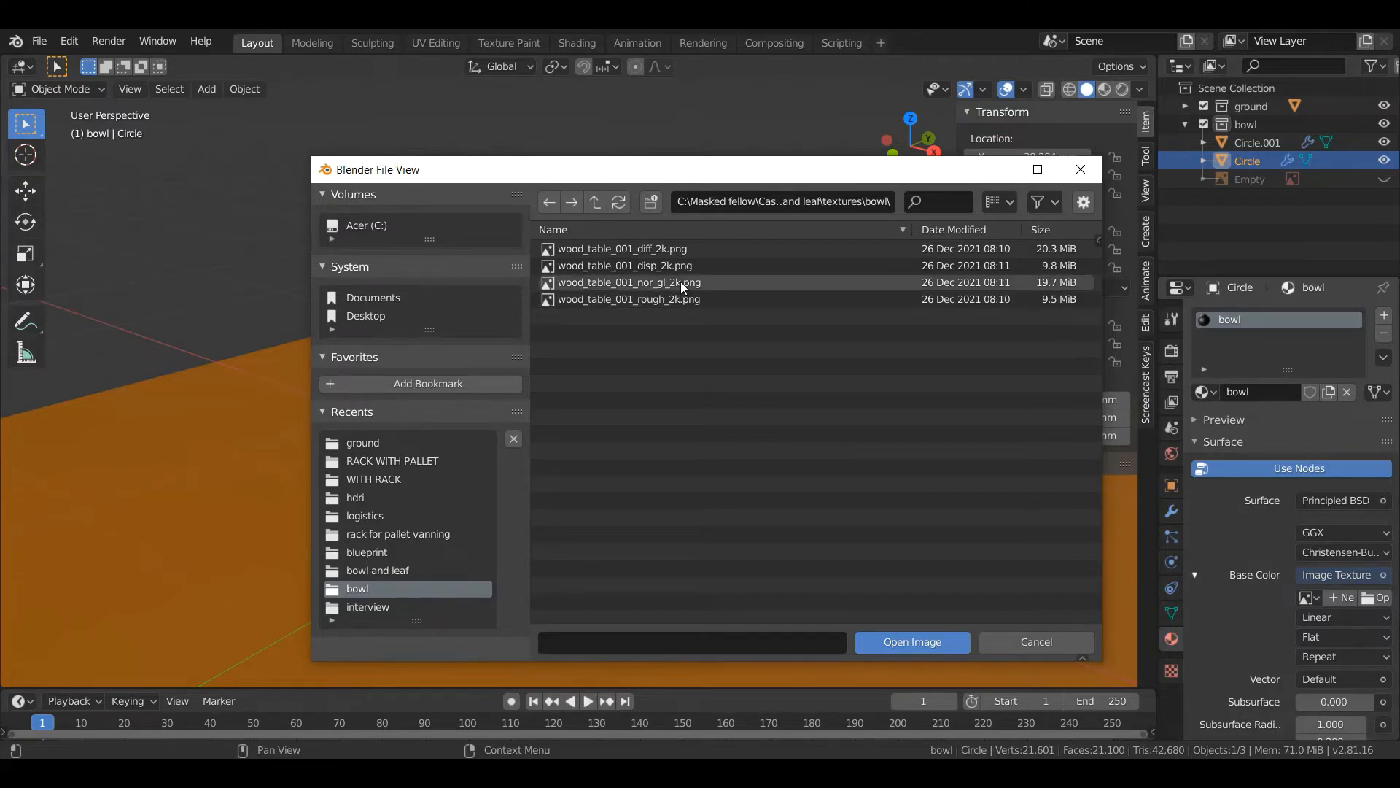
click(658, 248)
click(941, 643)
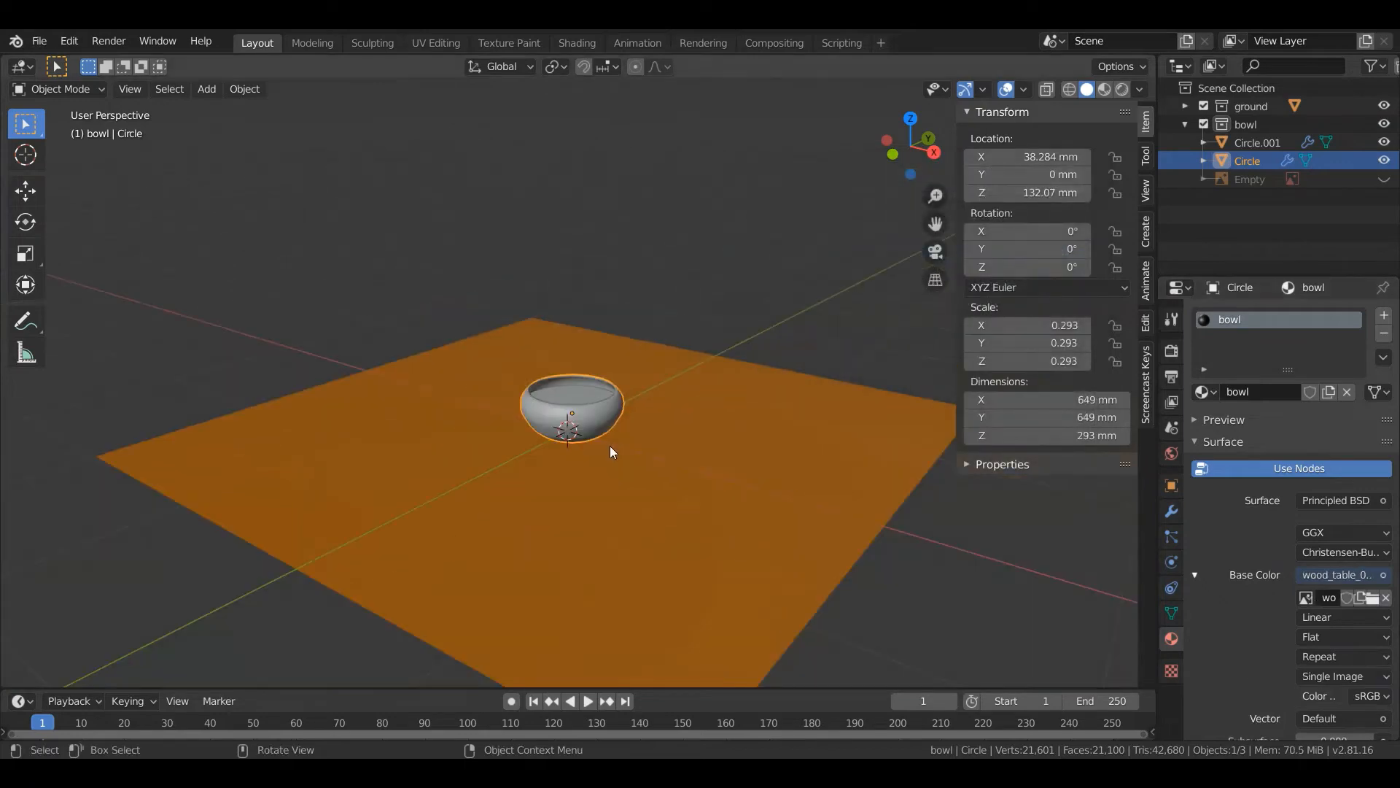
Switch to the Shading workspace with the bowl in view.
scroll(610, 445, up, 4)
mouse_move(610, 438)
middle_down()
mouse_move(598, 424)
mouse_move(583, 445)
middle_up()
click(590, 47)
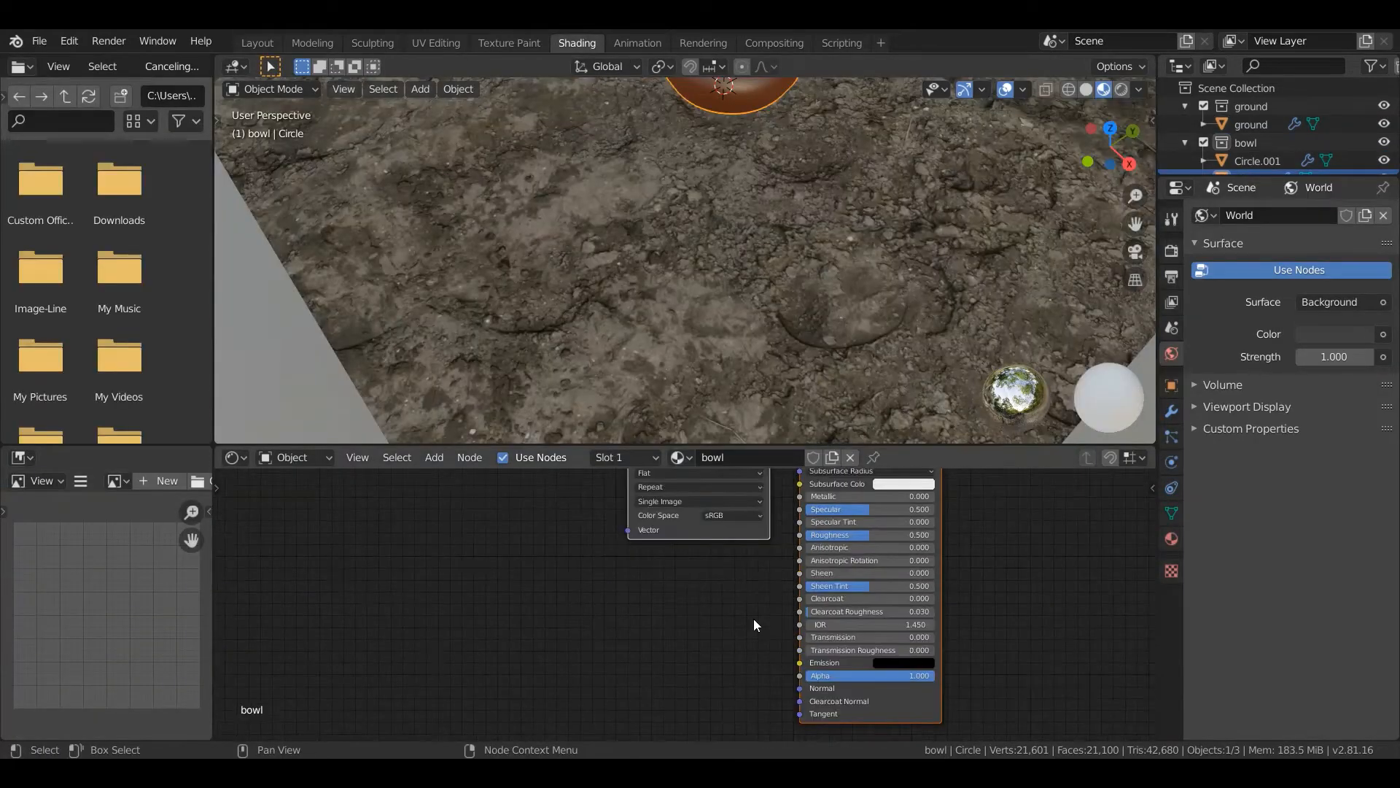
middle_drag(773, 306, 740, 308)
scroll(738, 185, down, 6)
scroll(706, 279, up, 5)
scroll(741, 309, up, 1)
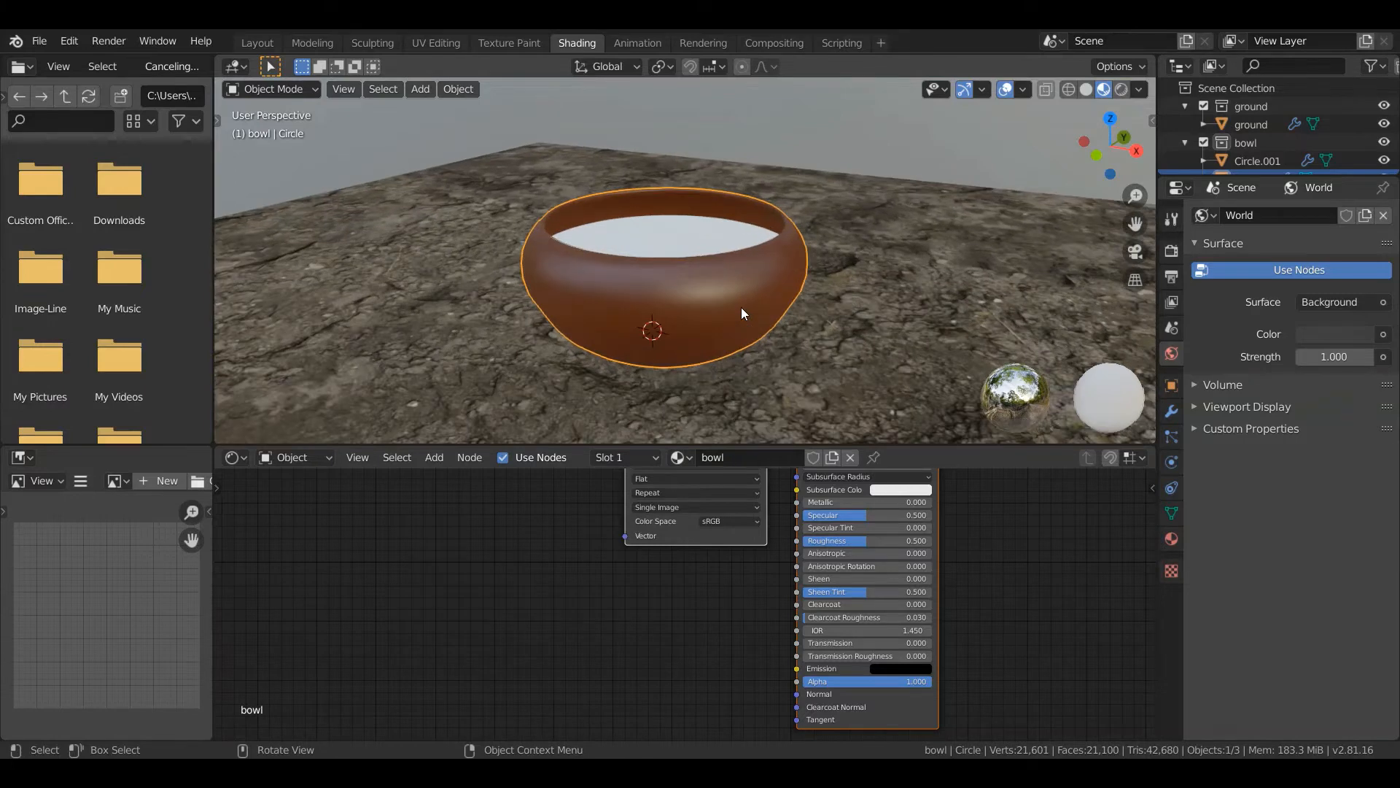
Unwrap all of the bowl's faces with Smart UV Project using the default settings, and return to Object Mode.
key(Tab)
scroll(740, 307, up, 3)
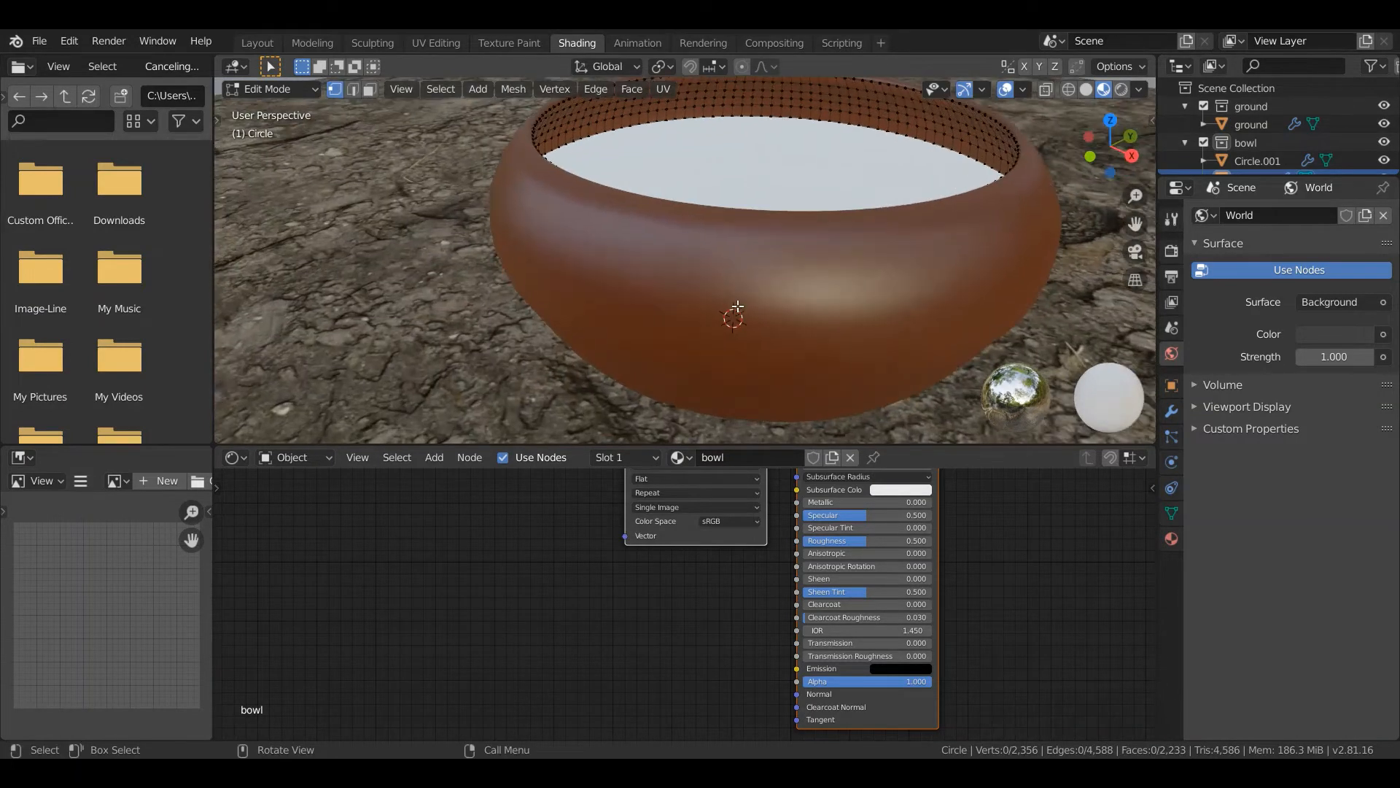
key(a)
scroll(777, 225, down, 2)
scroll(778, 224, down, 1)
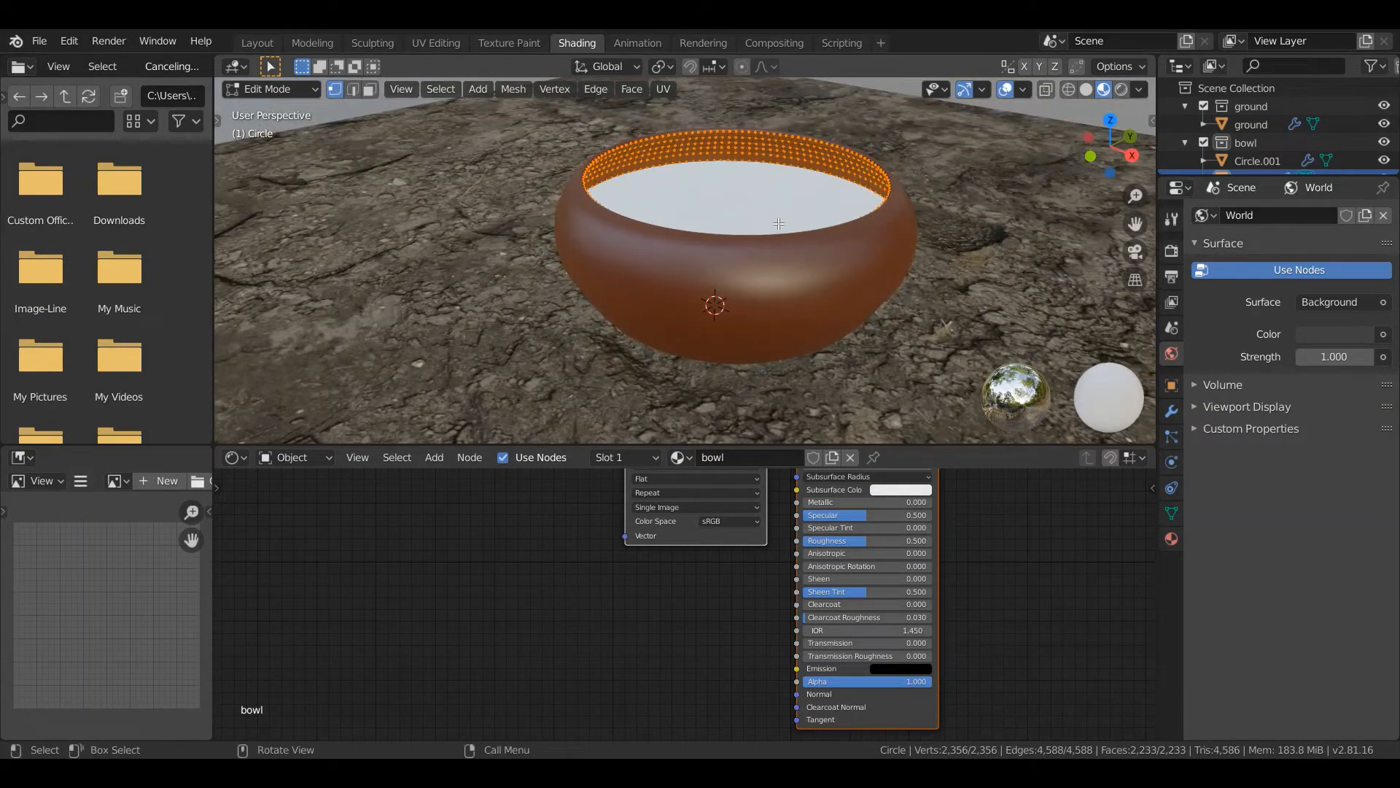
key(u)
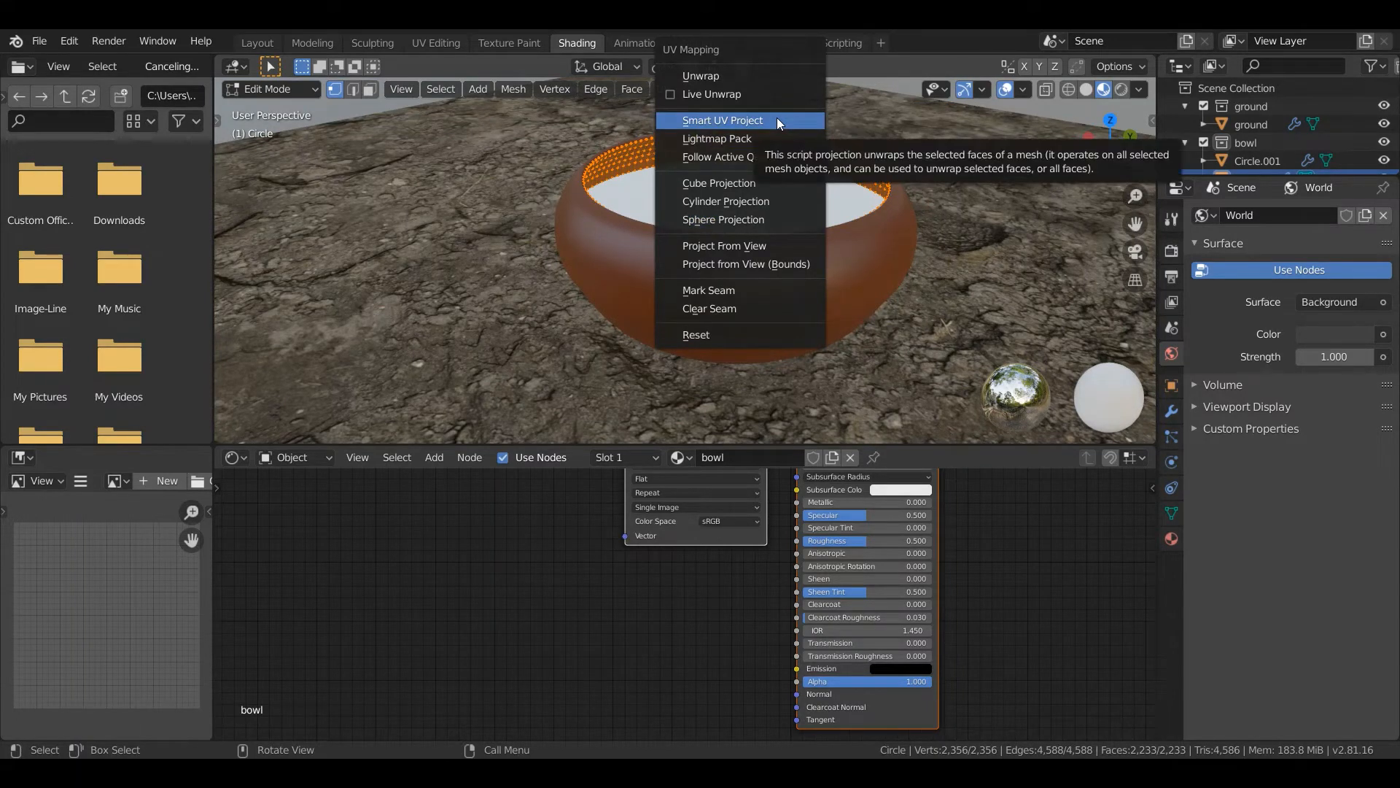
click(777, 121)
click(763, 251)
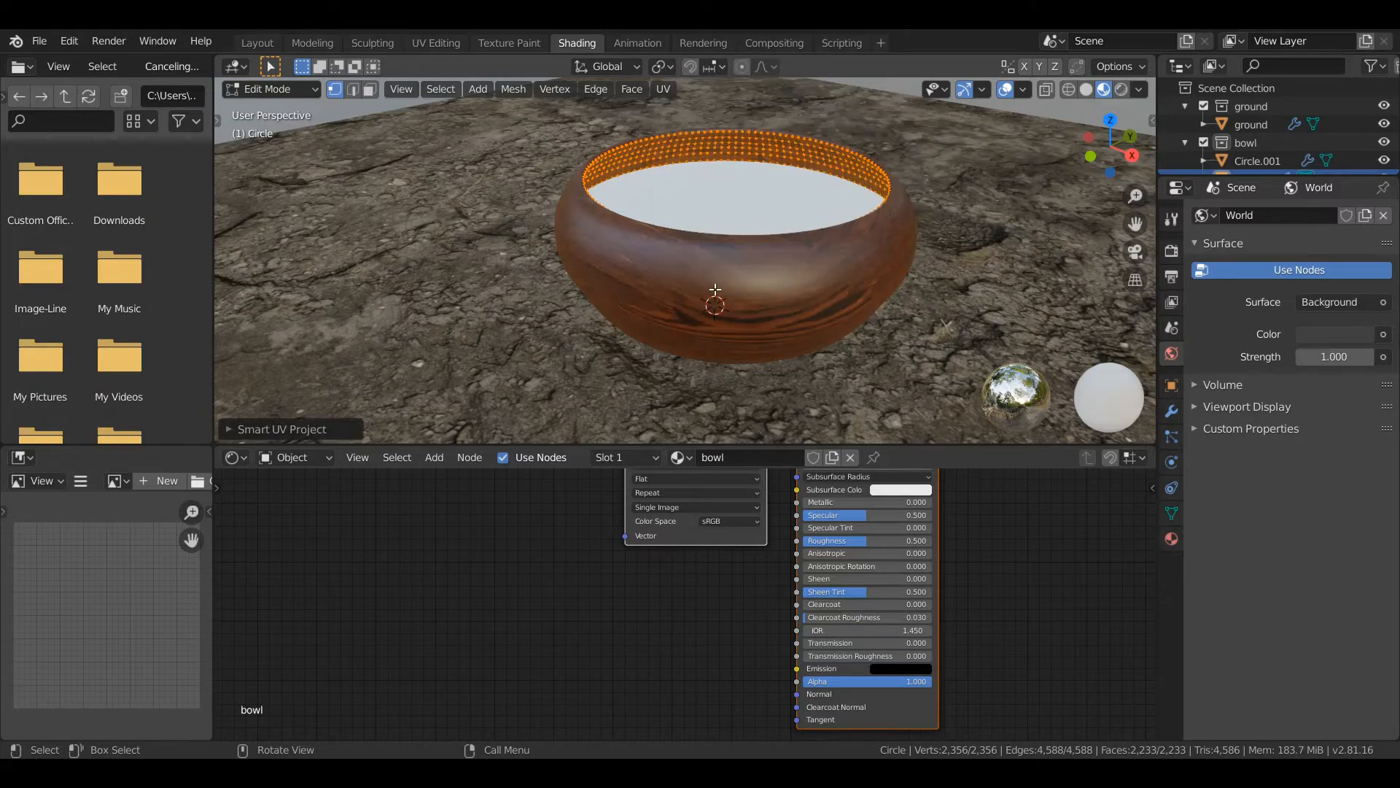
middle_drag(761, 251, 719, 266)
scroll(720, 267, down, 3)
key(Tab)
scroll(821, 234, up, 3)
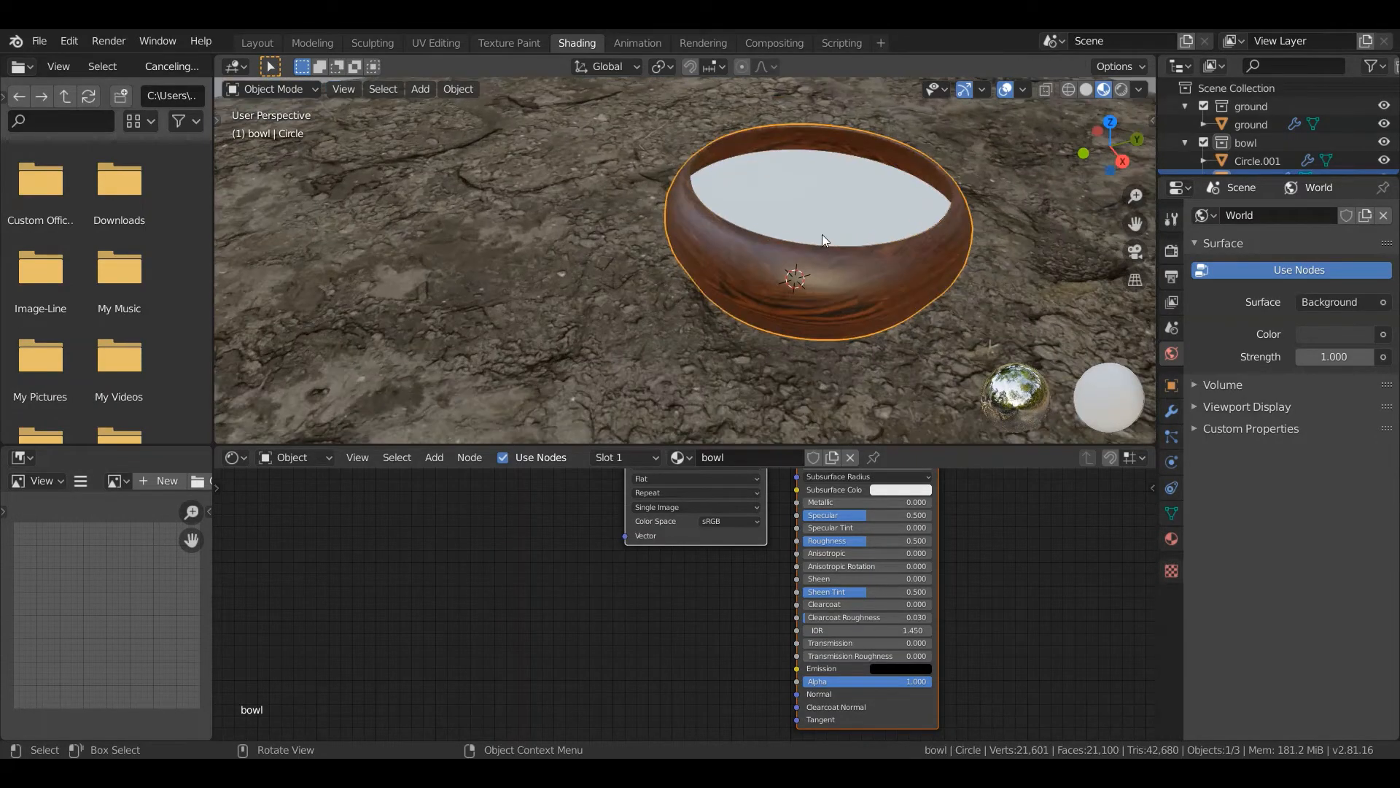
middle_drag(822, 234, 799, 325)
scroll(689, 298, down, 4)
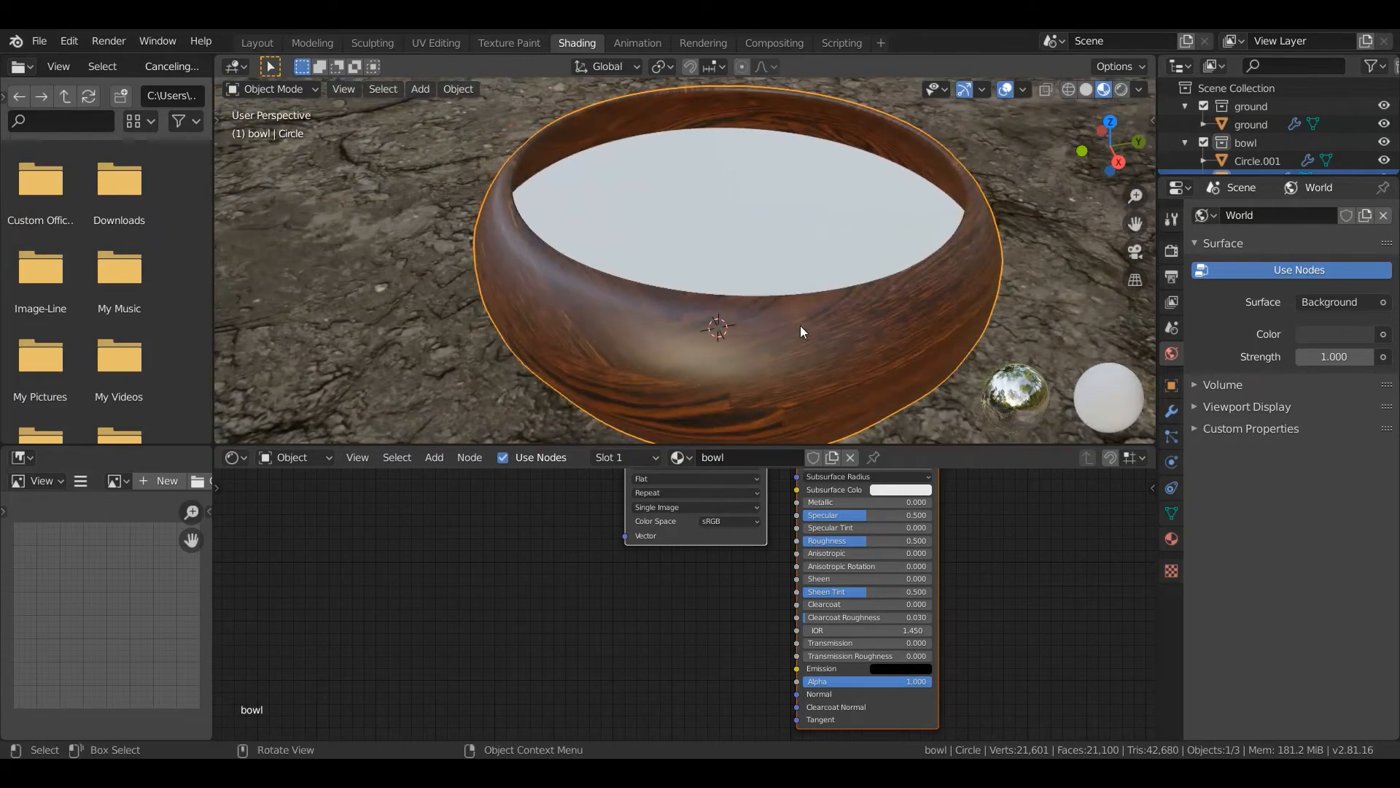
Lower the Specular value of the bowl's Principled BSDF to about 0.35.
scroll(800, 326, down, 3)
scroll(647, 584, down, 2)
scroll(572, 623, up, 5)
mouse_move(781, 585)
mouse_down()
mouse_move(749, 585)
mouse_move(762, 585)
mouse_up()
scroll(516, 531, down, 3)
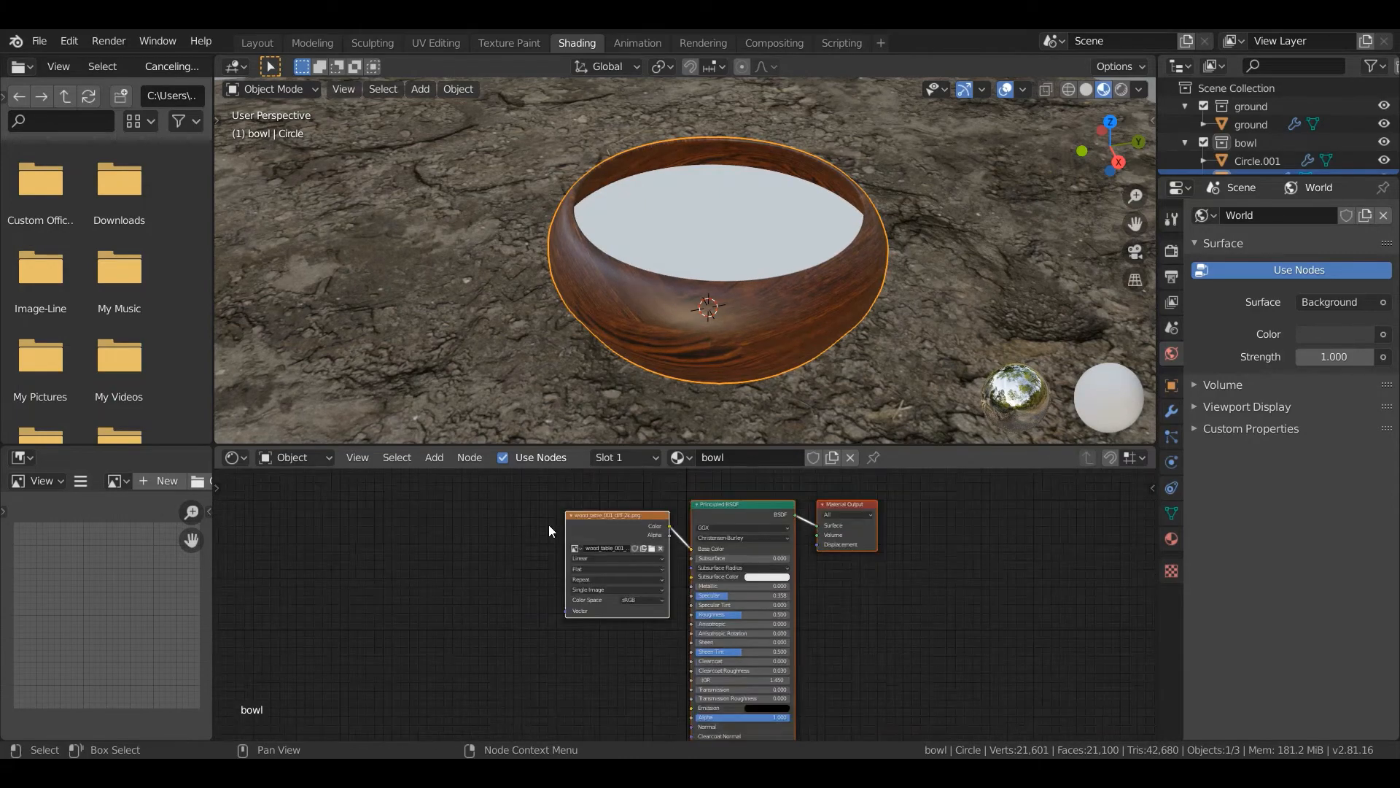
Move the diffuse image texture node away from the shader and stack two duplicates of it below.
drag(583, 537, 352, 519)
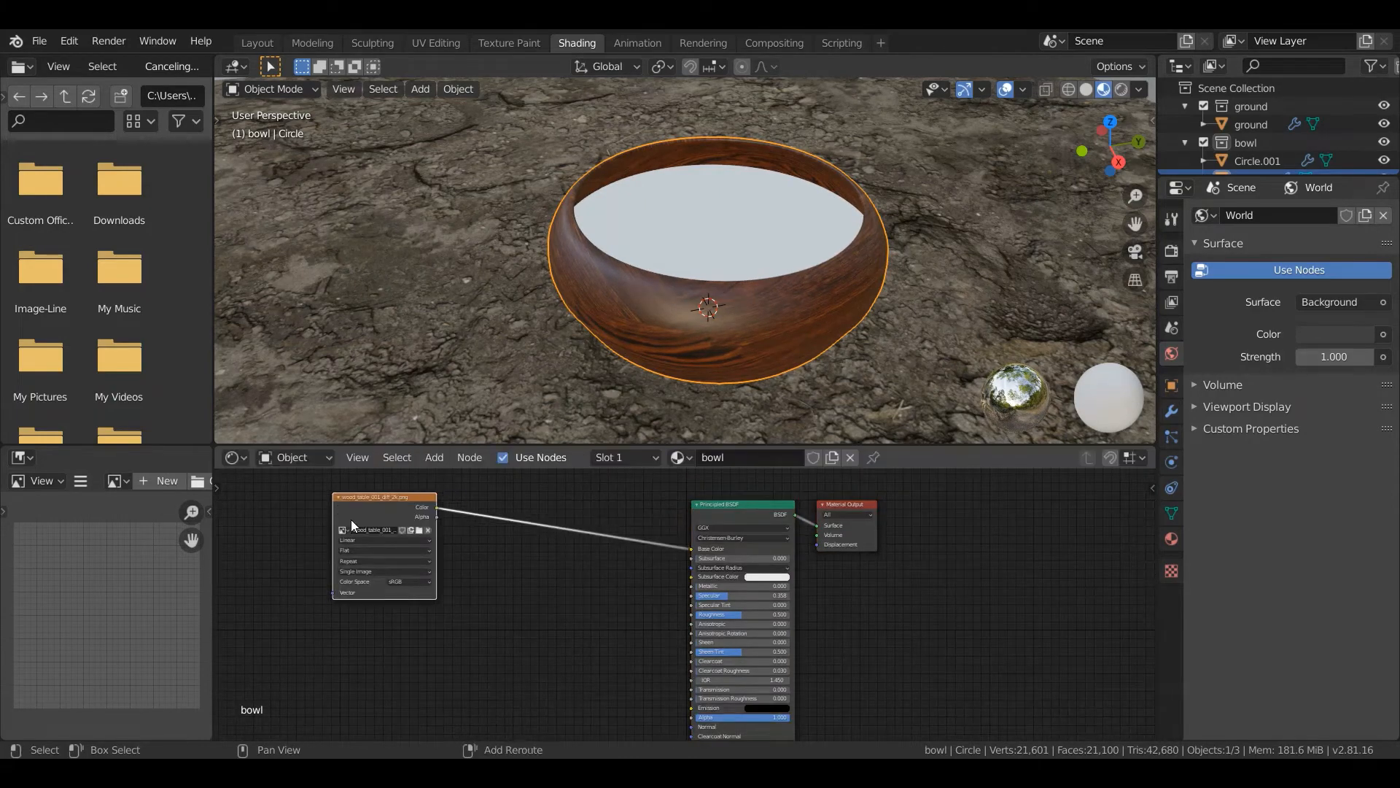
key(shift+d)
click(350, 635)
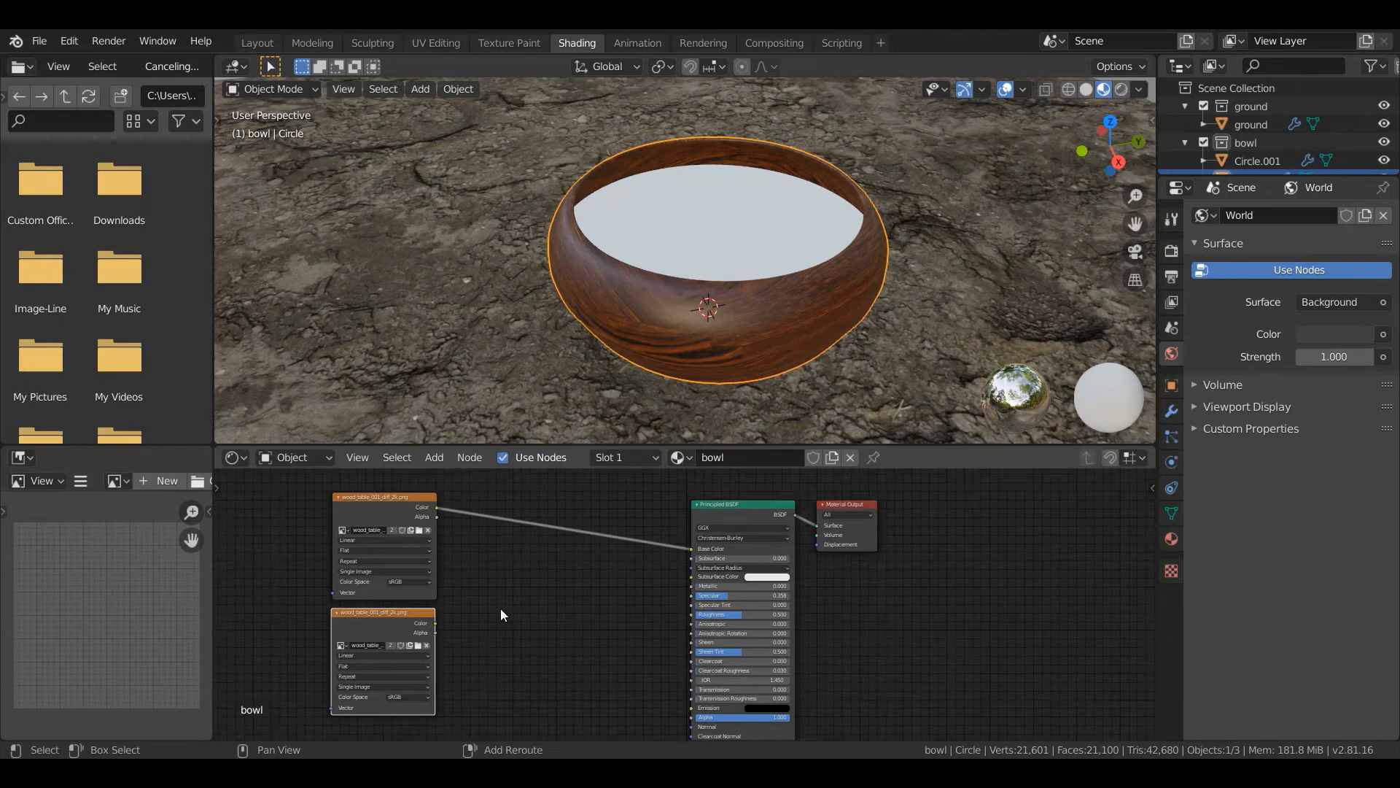
middle_drag(500, 608, 628, 477)
scroll(563, 574, up, 1)
key(shift+d)
click(567, 728)
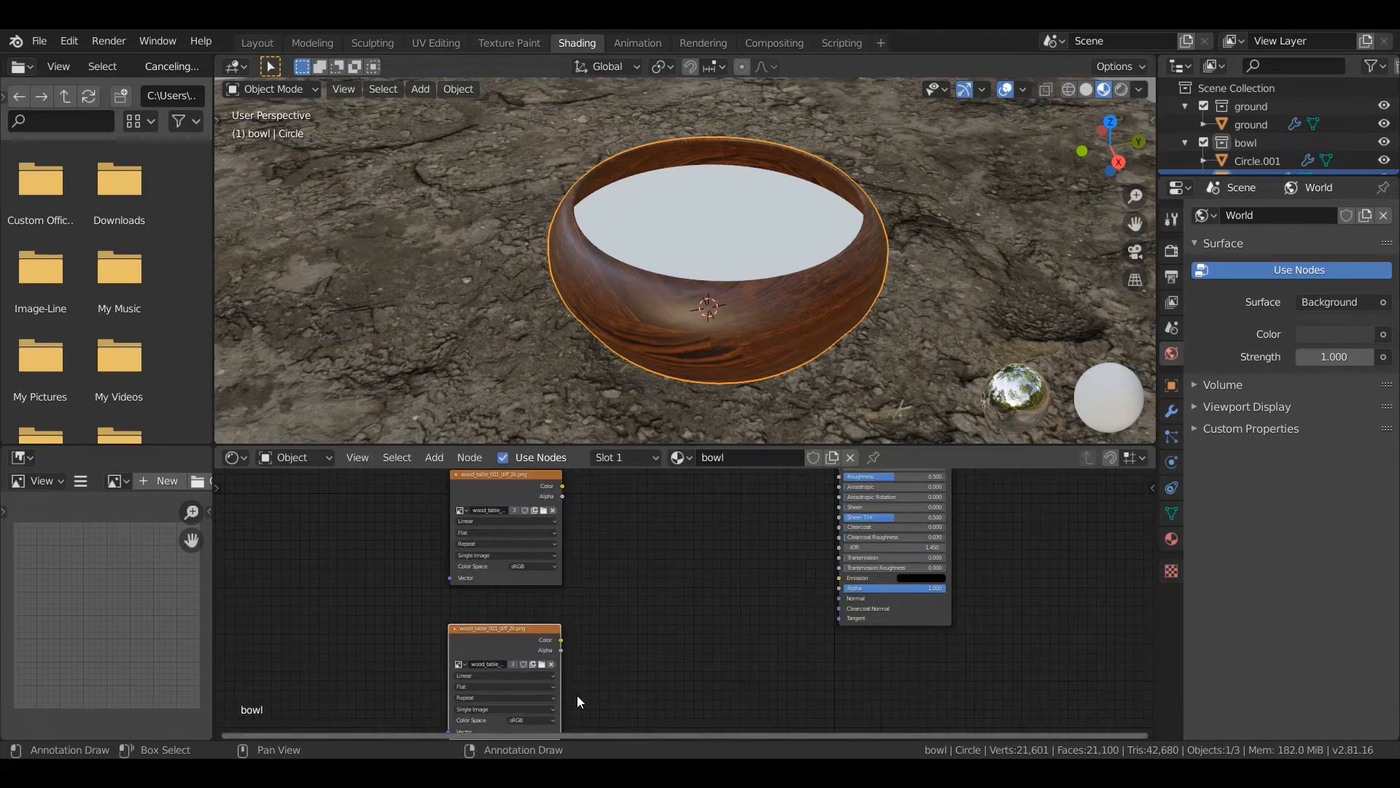
Load wood_table_001_rough_2k.png into the middle texture node and set its color space to Non-Color.
scroll(516, 658, up, 3)
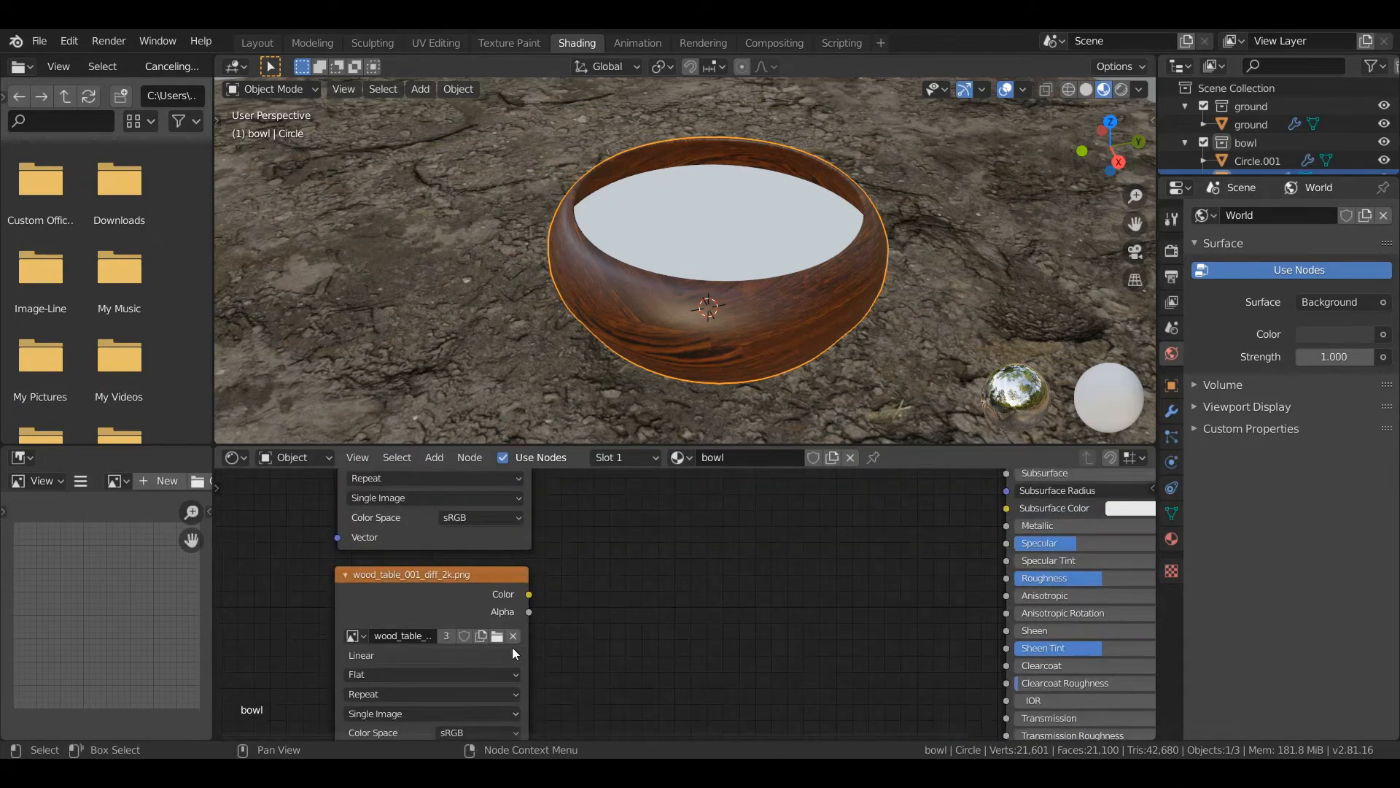
click(497, 635)
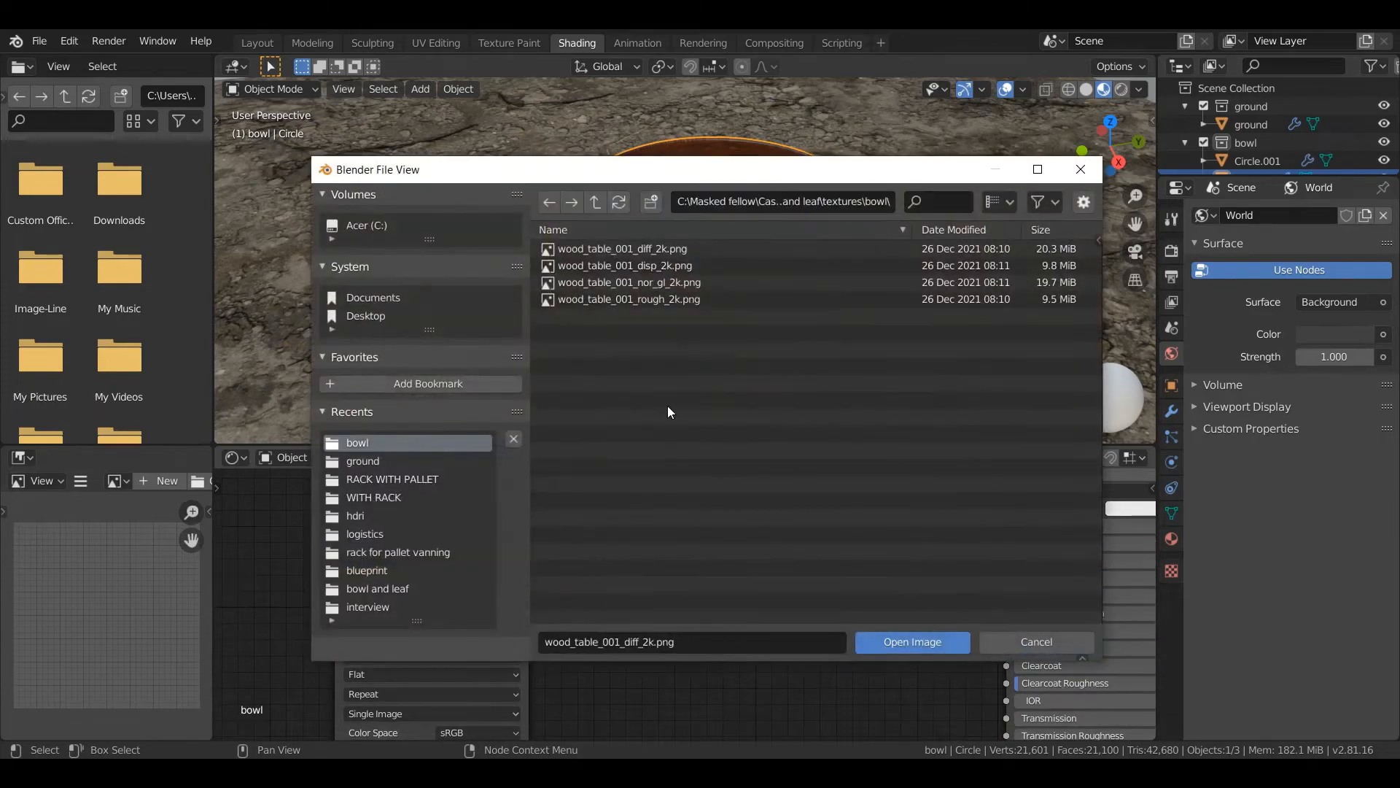
click(678, 299)
click(934, 647)
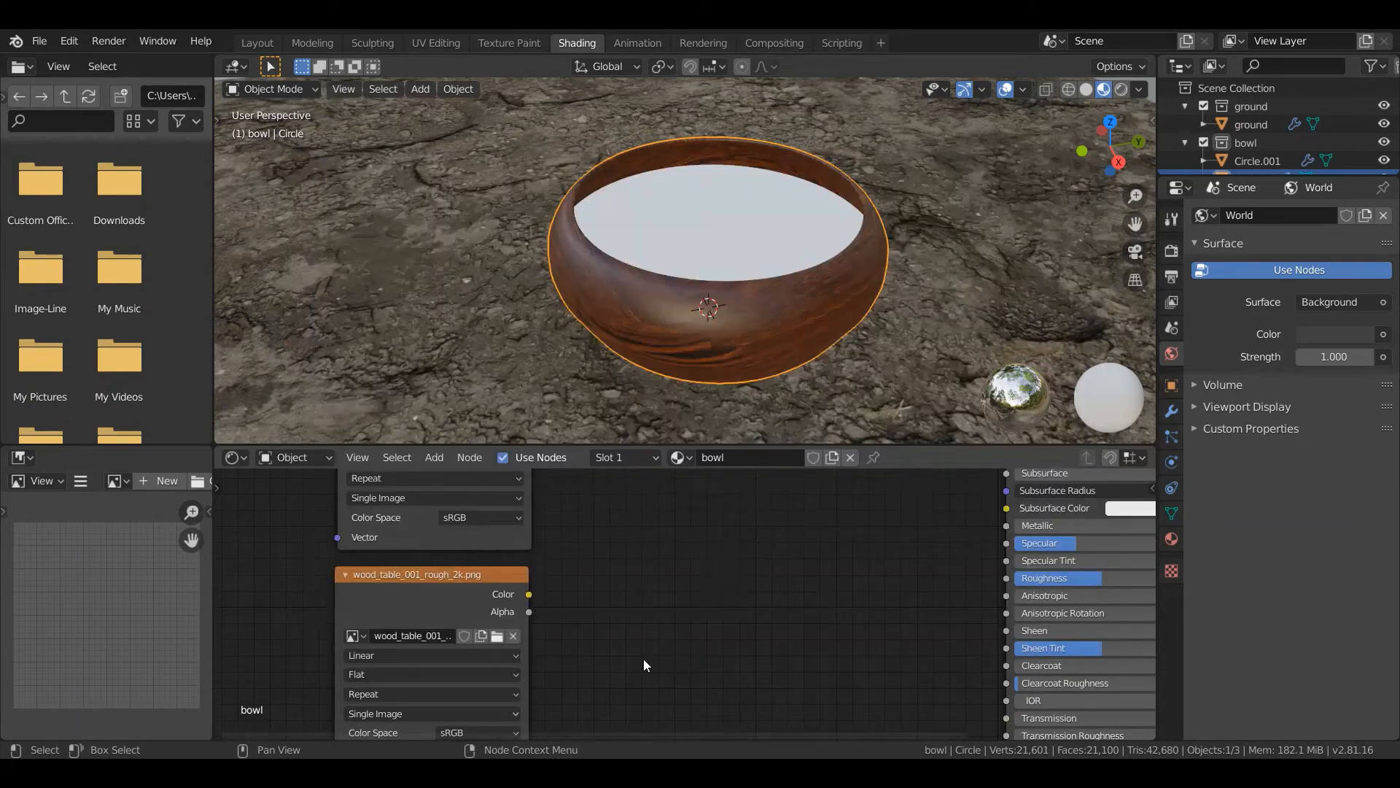
click(551, 611)
click(540, 544)
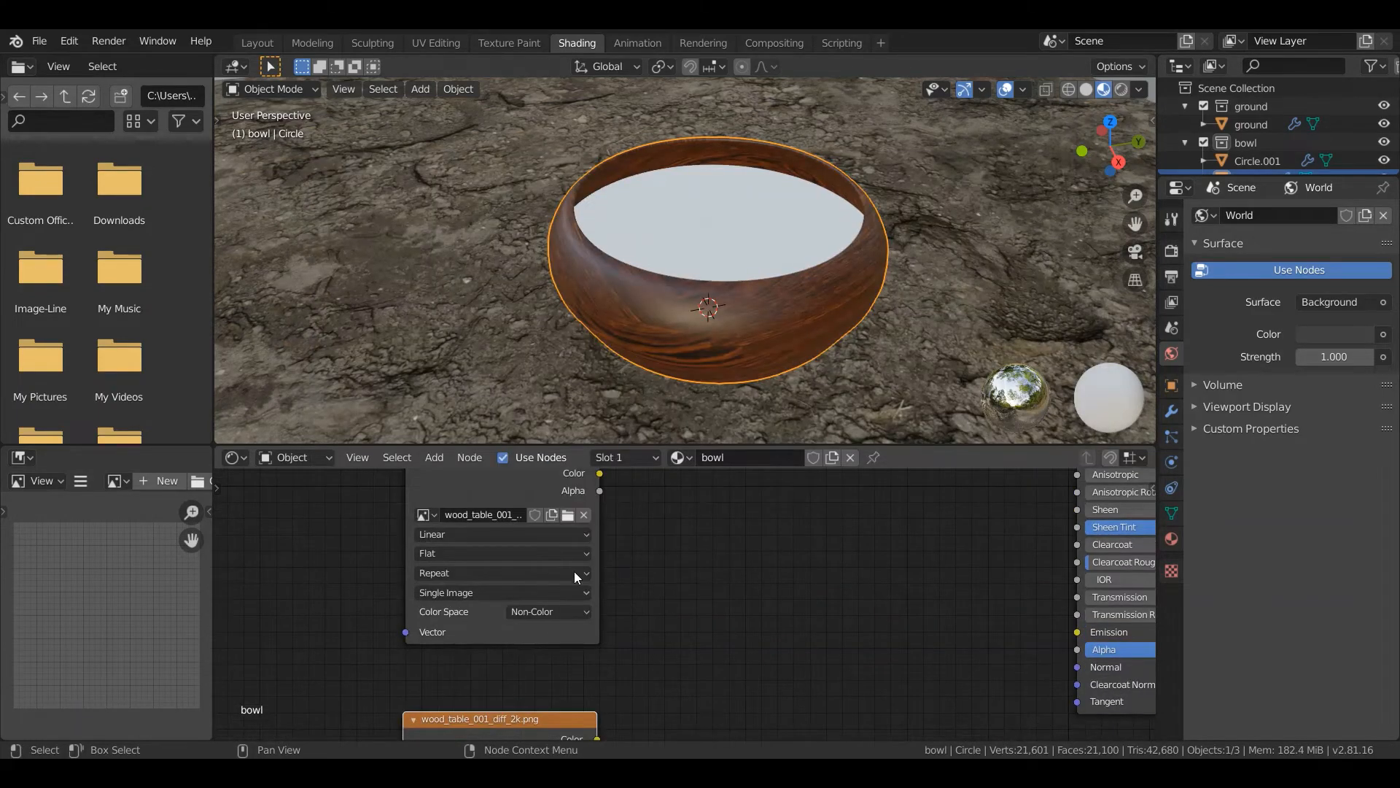
Connect the roughness texture's Color output to the Principled BSDF's Roughness input and inspect the bowl's surface.
scroll(678, 554, down, 1)
middle_drag(685, 547, 639, 625)
drag(556, 560, 996, 544)
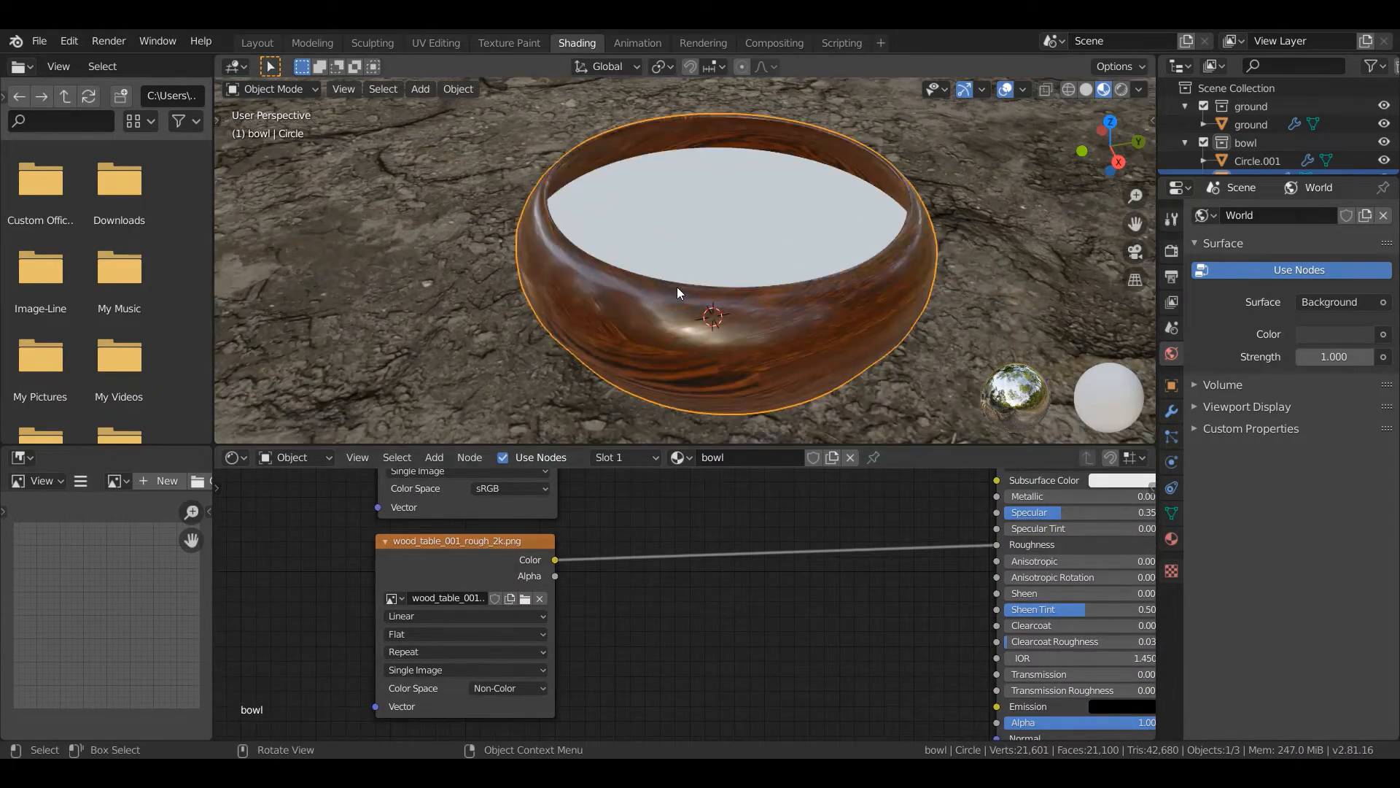
middle_drag(677, 287, 745, 250)
scroll(694, 248, up, 3)
scroll(745, 248, down, 4)
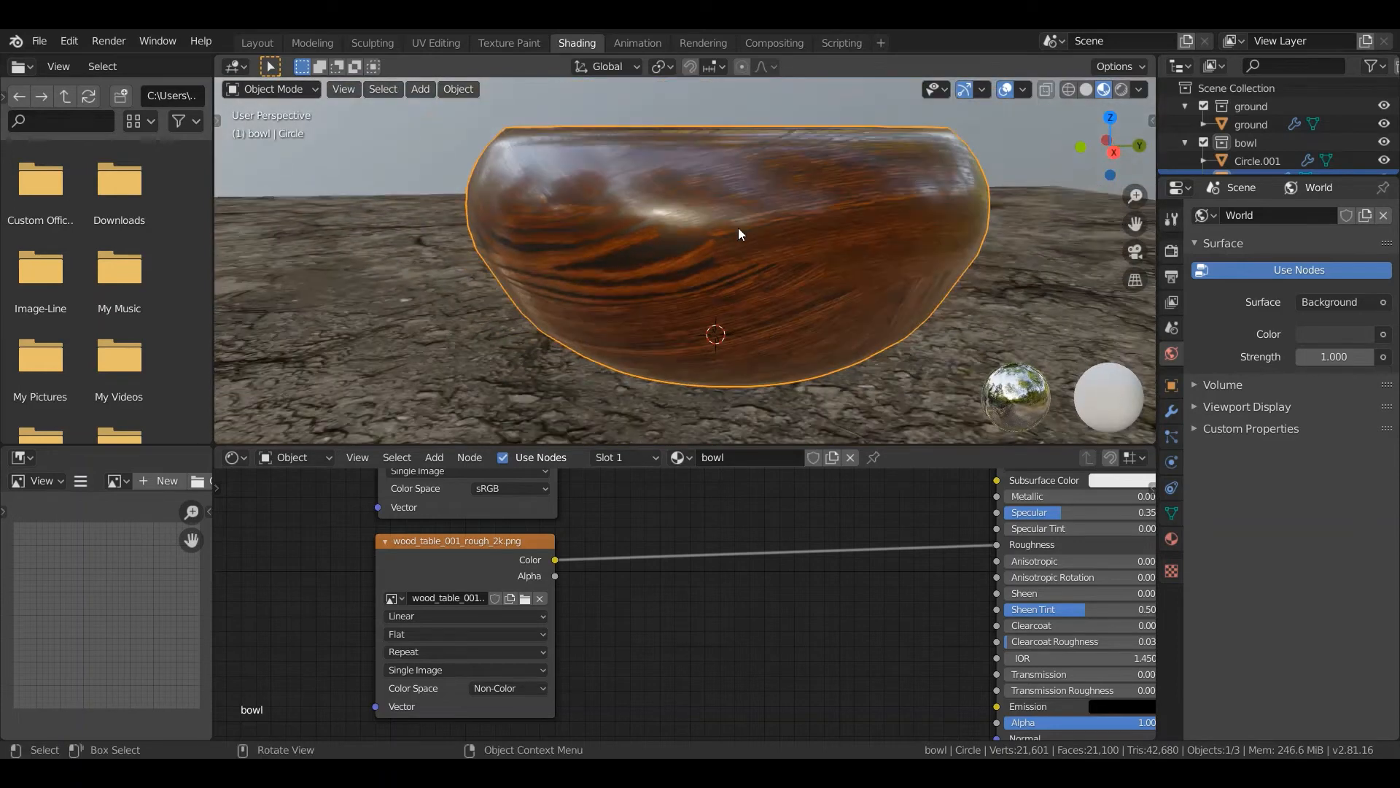
Add a Normal Map node between the lowest texture node and the Principled BSDF.
scroll(806, 672, down, 3)
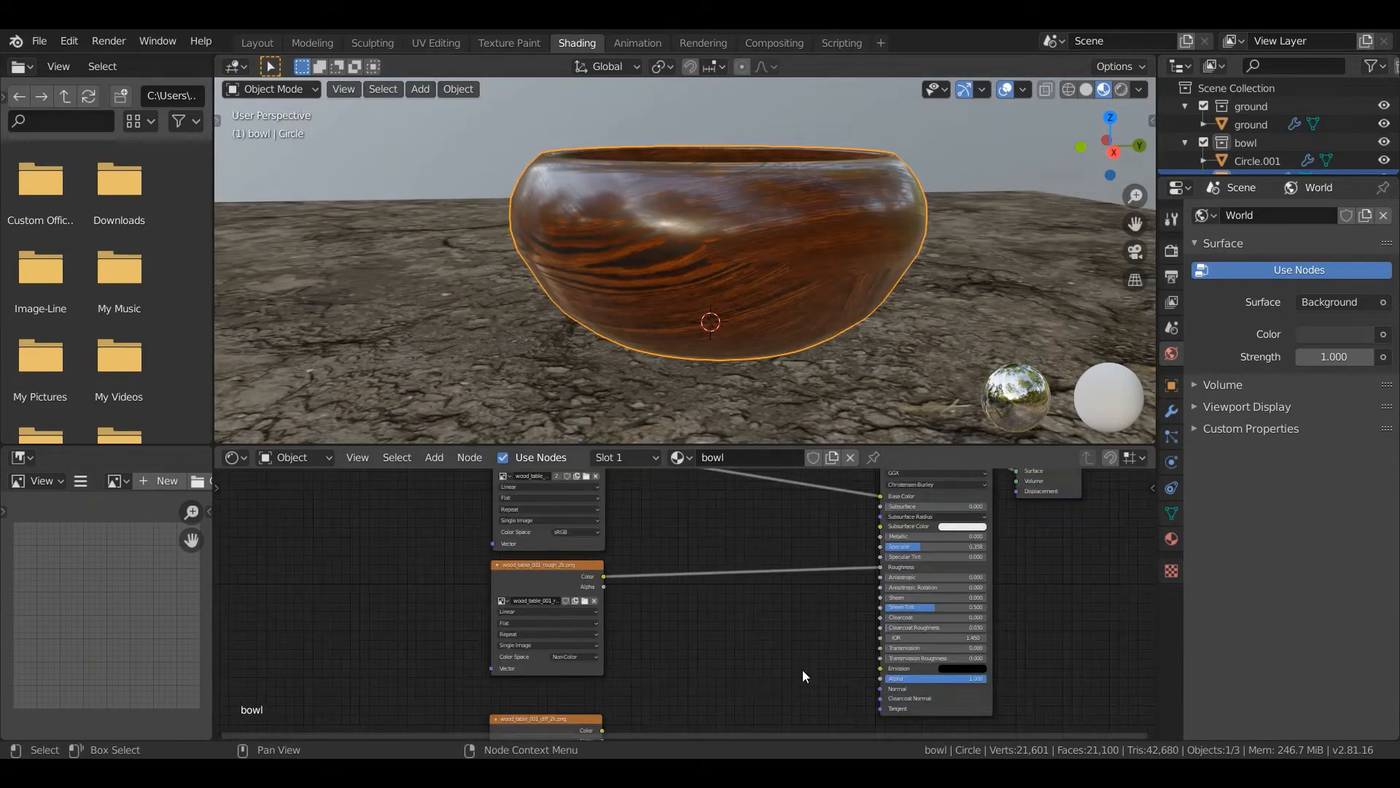
middle_drag(802, 669, 645, 532)
scroll(645, 531, up, 3)
key(shift+a)
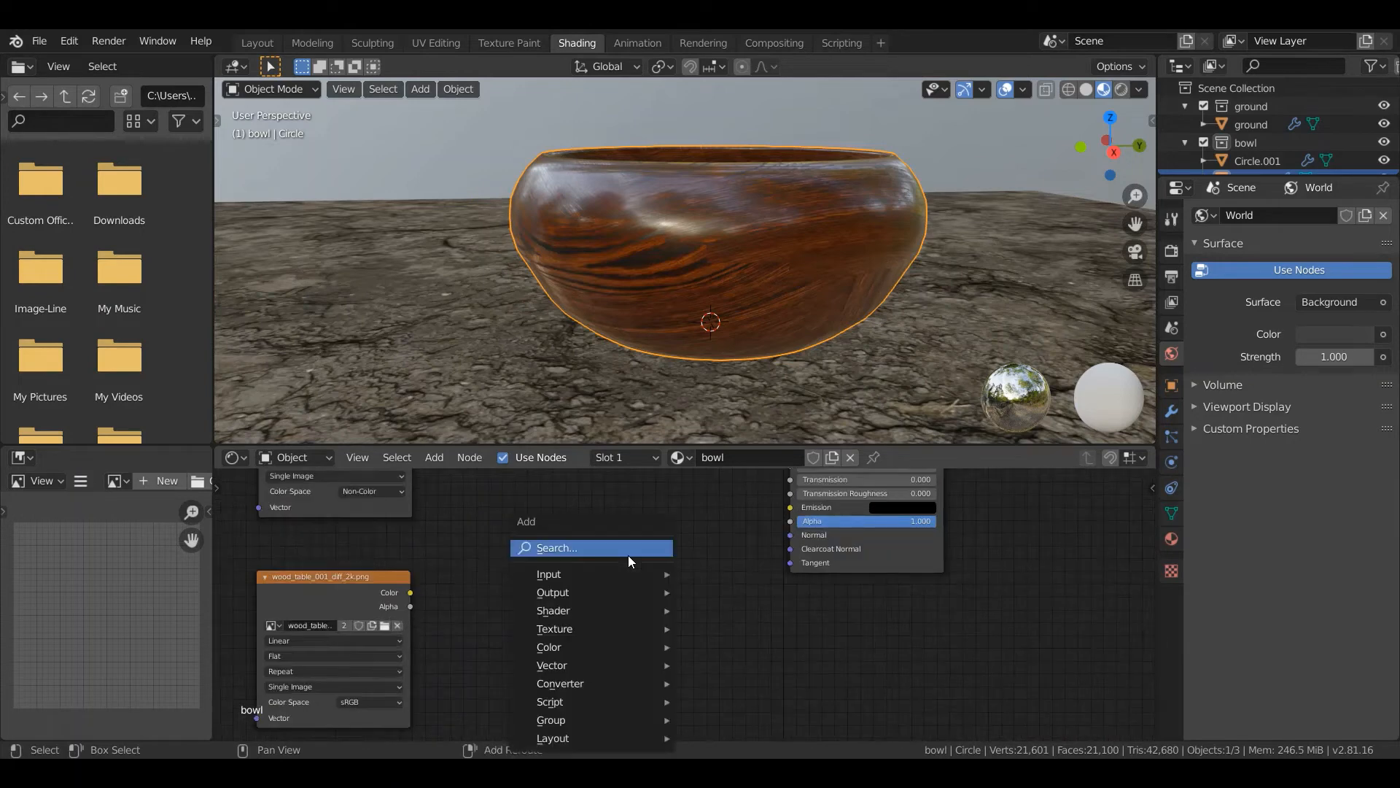
click(628, 554)
text(normal)
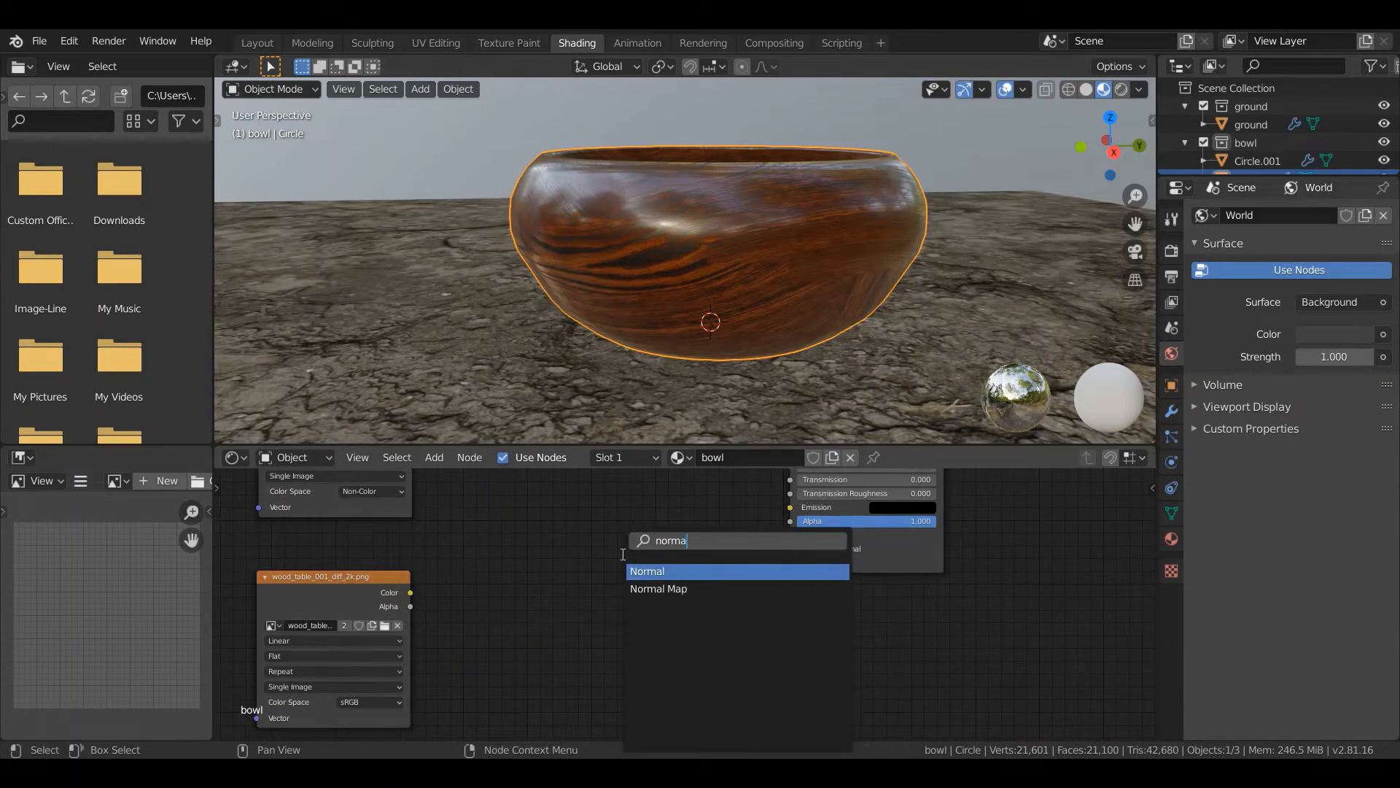
key(Return)
click(588, 530)
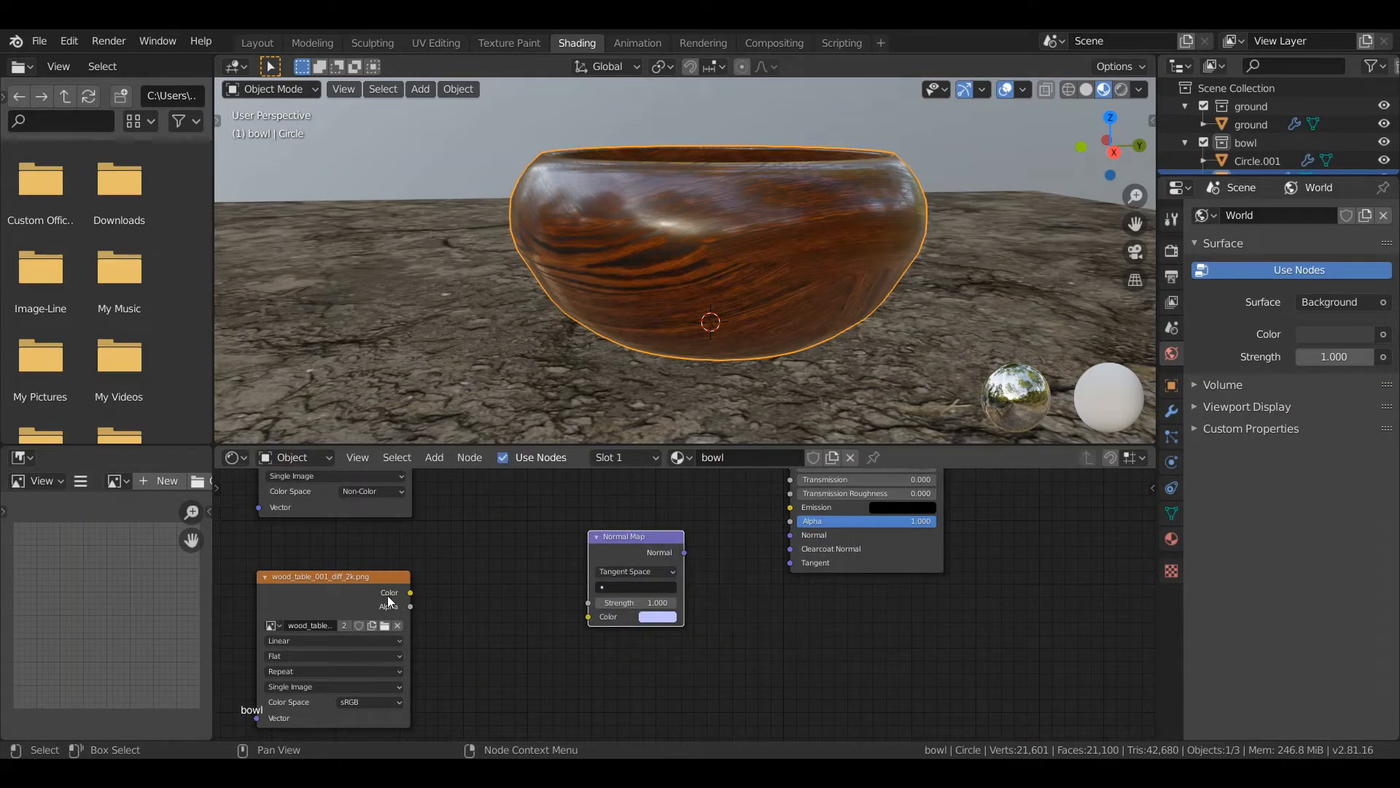
Connect the lowest texture's Color to the Normal Map's Color, and the Normal Map's output to the Principled BSDF's Normal.
drag(410, 592, 588, 616)
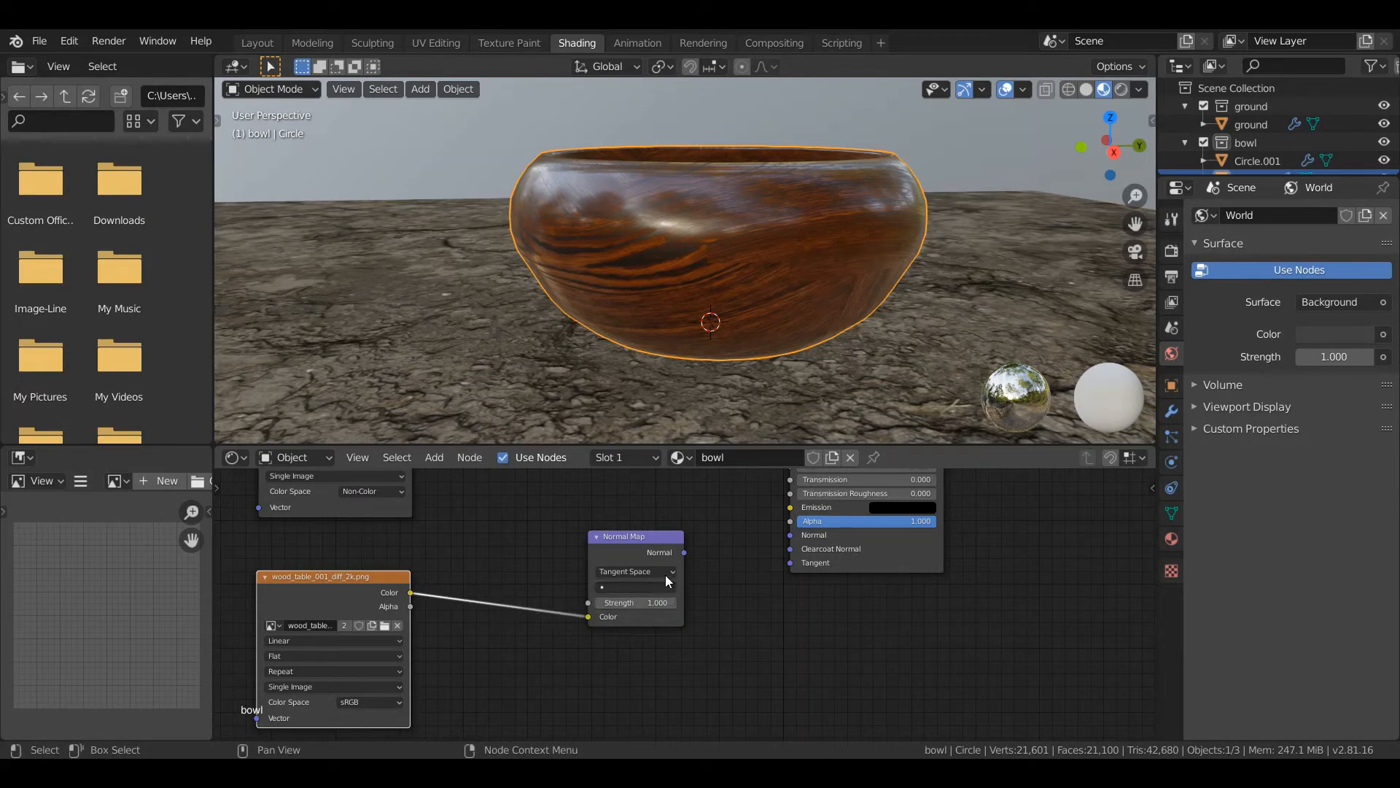
drag(685, 550, 791, 536)
middle_drag(741, 225, 700, 313)
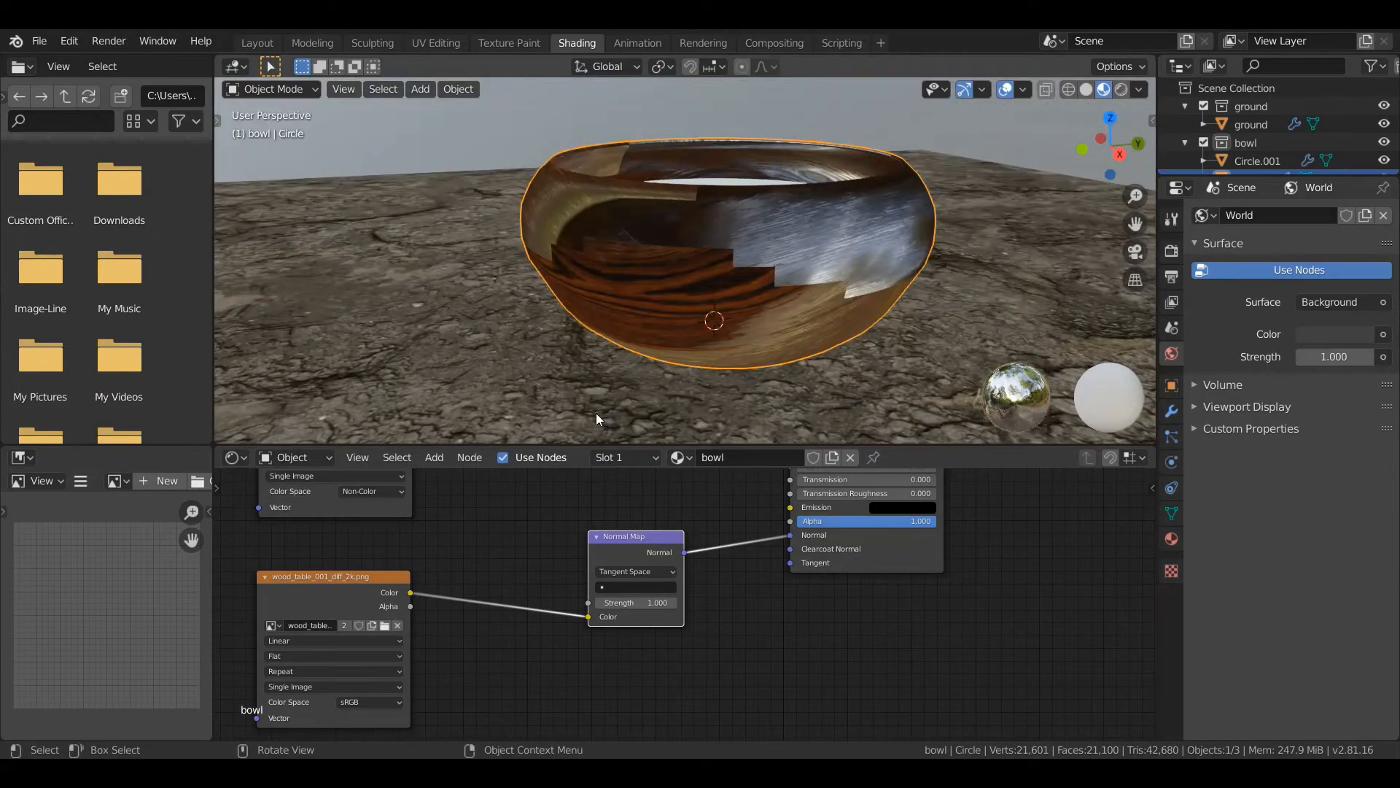
Load wood_table_001_nor_gl_2k.png into the lowest texture node and set its color space to Non-Color.
click(384, 626)
click(657, 283)
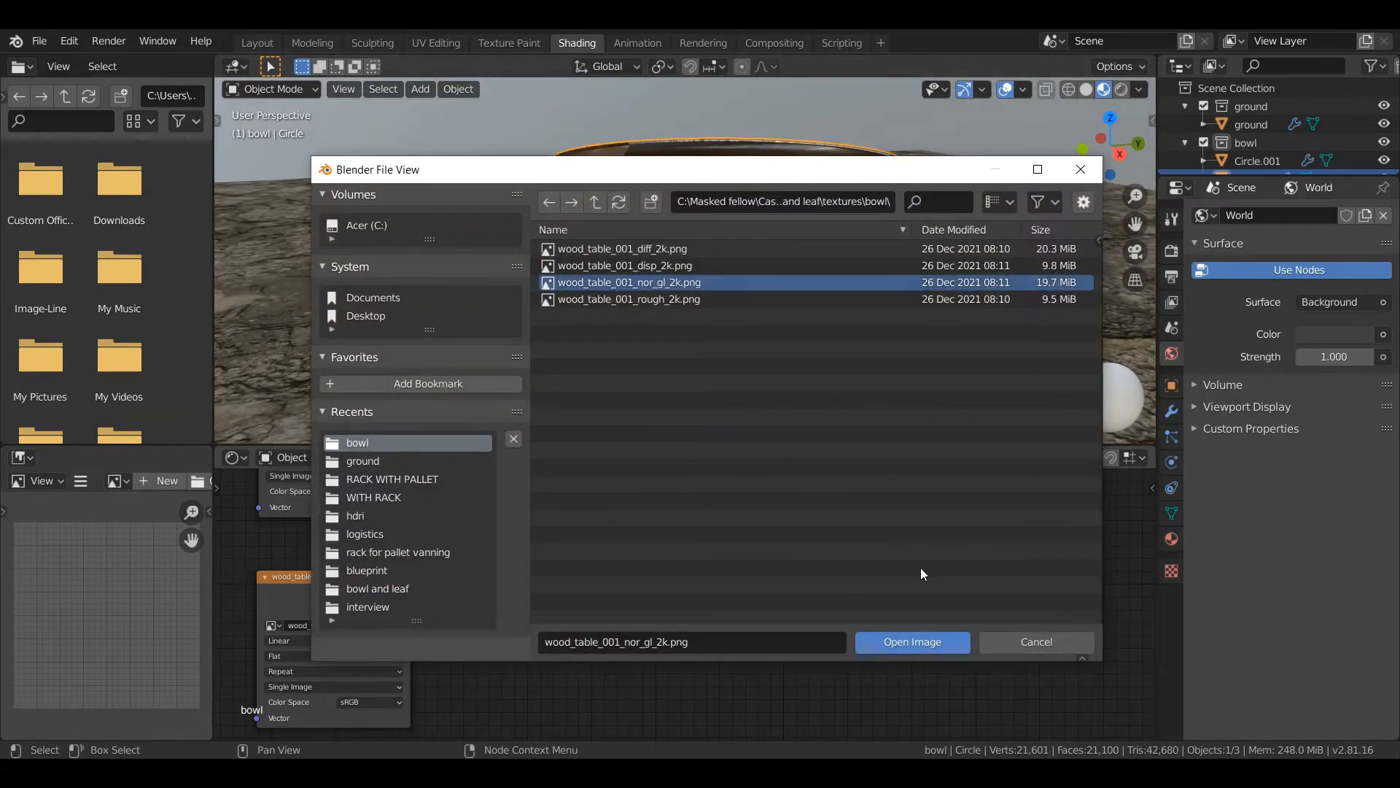
click(908, 642)
click(367, 703)
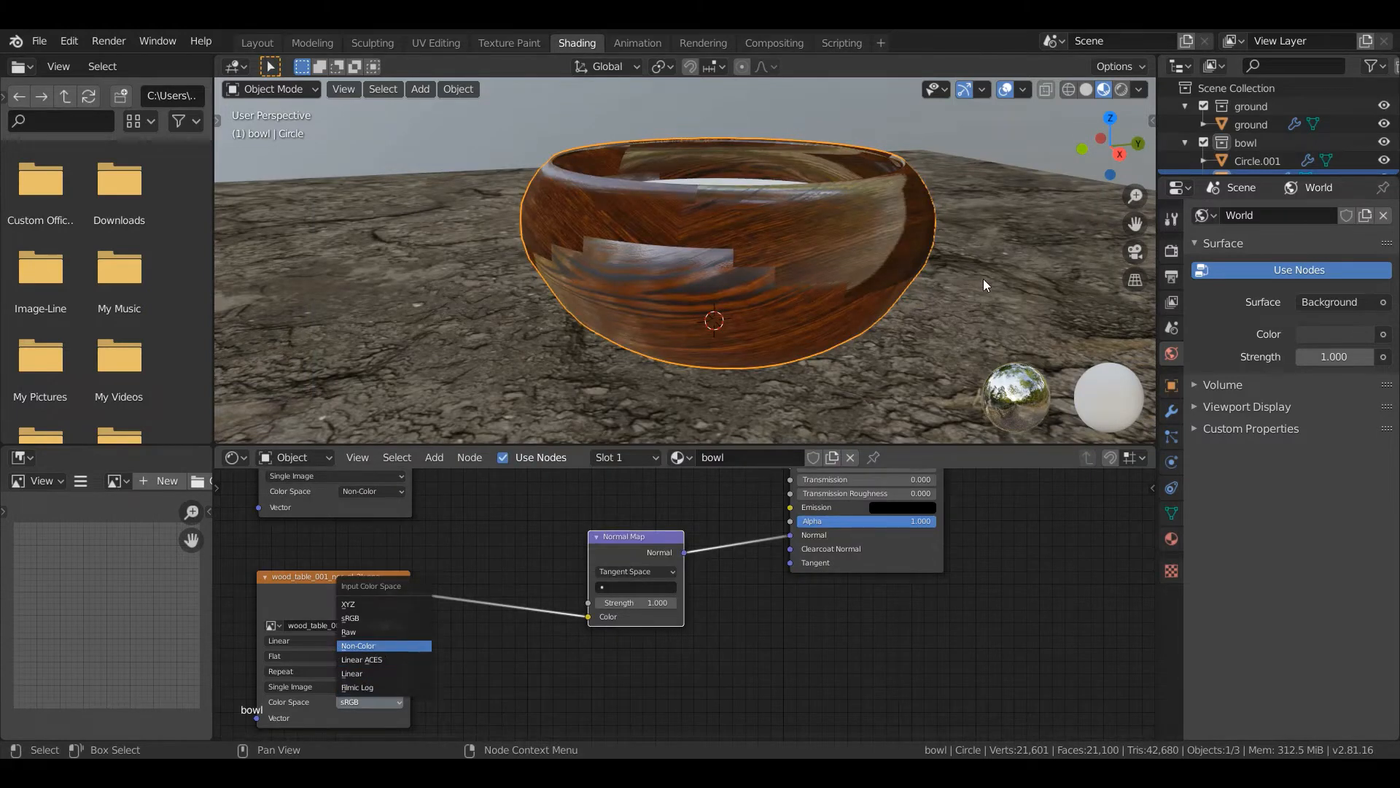
Set the Normal Map node's Strength to 2.1 and inspect the bowl's wood grain.
scroll(983, 279, up, 2)
scroll(749, 301, up, 1)
scroll(681, 595, up, 1)
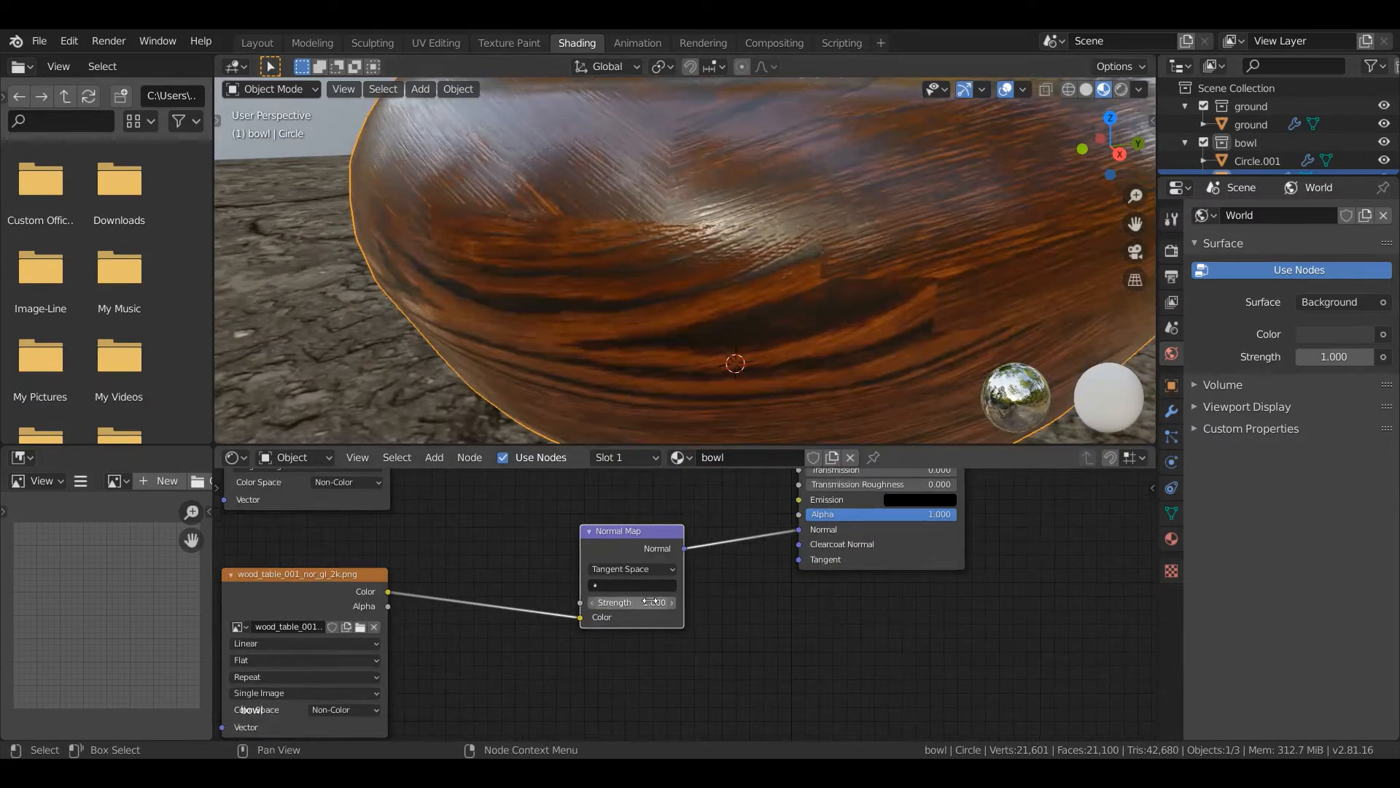
drag(649, 602, 708, 601)
scroll(747, 280, down, 5)
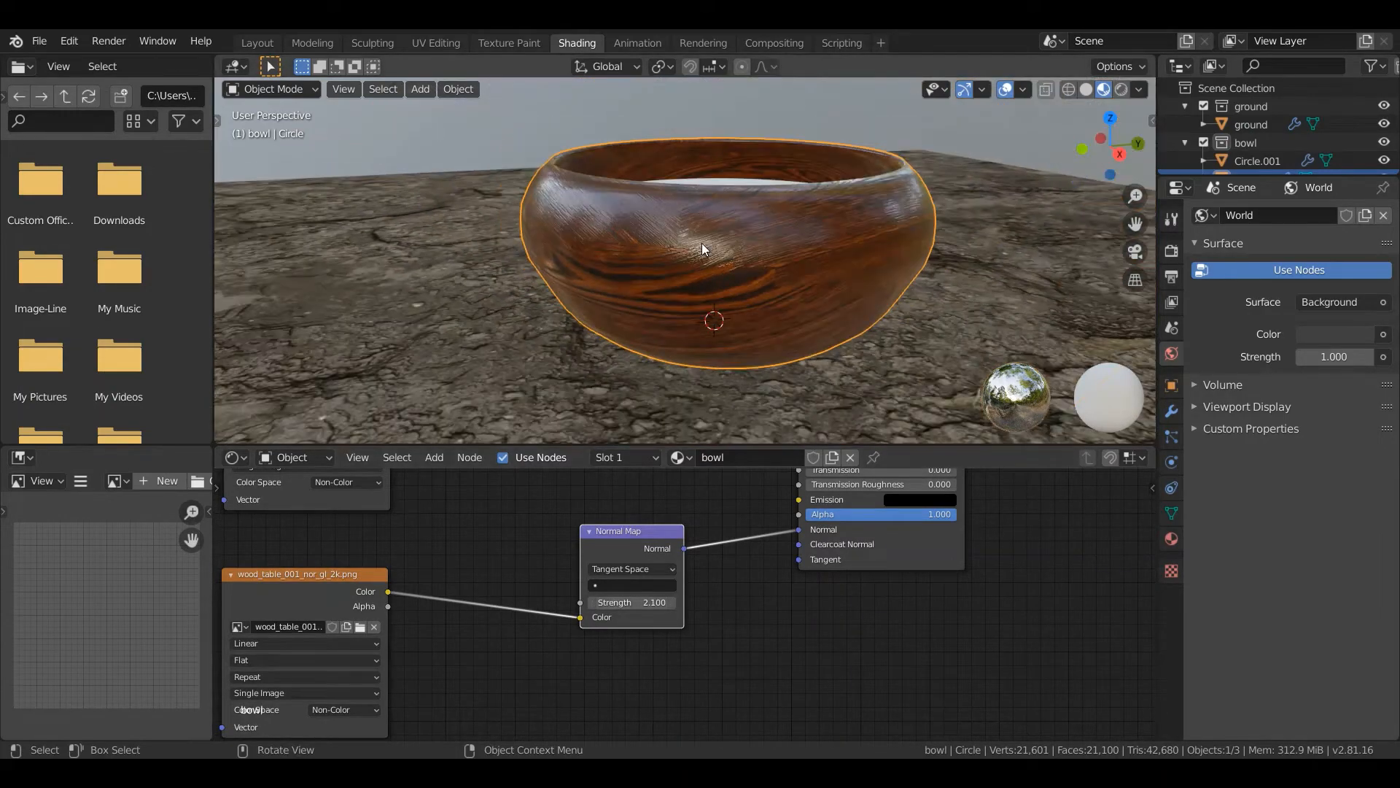
middle_drag(702, 243, 782, 280)
scroll(699, 301, down, 6)
Select the flat surface inside the bowl and give it a new material named water.
click(439, 210)
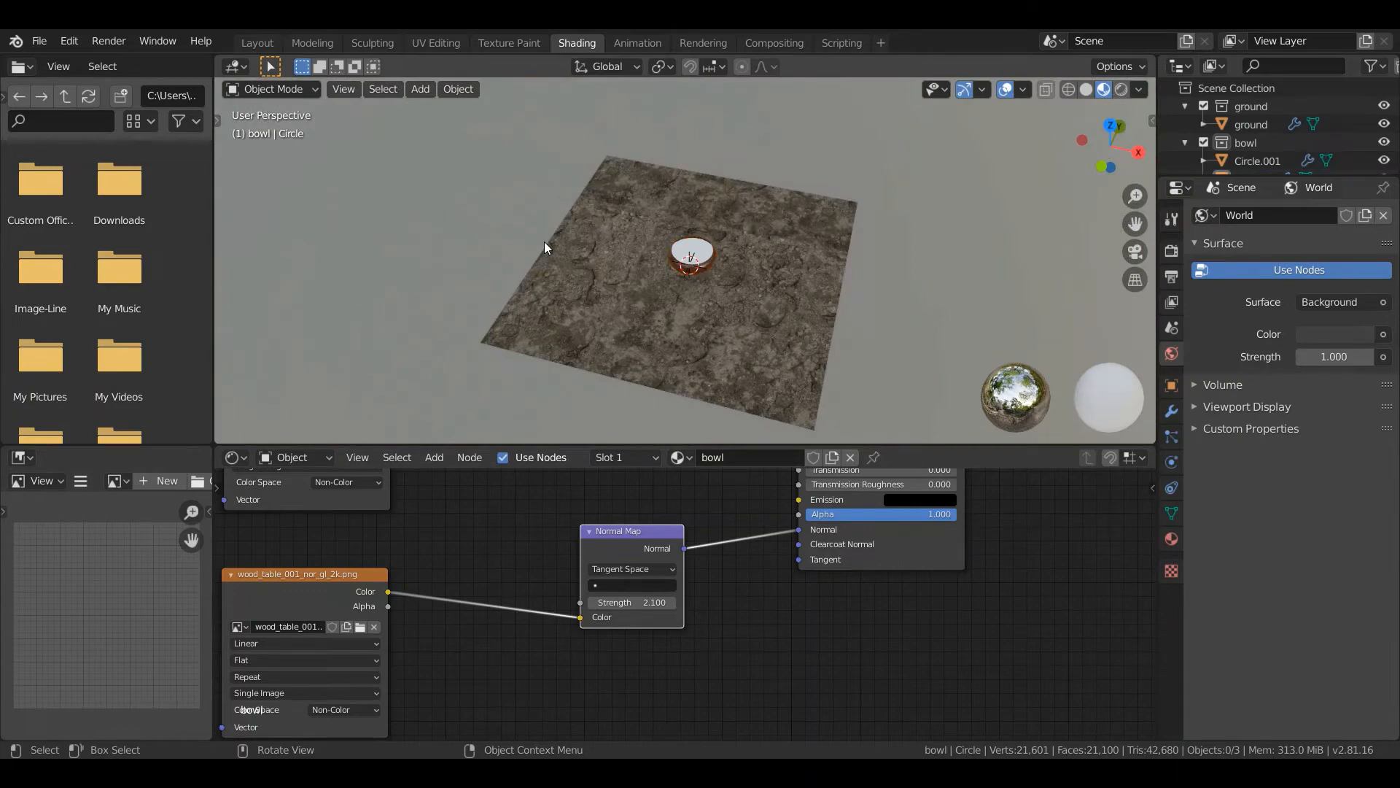
scroll(741, 278, up, 8)
click(704, 256)
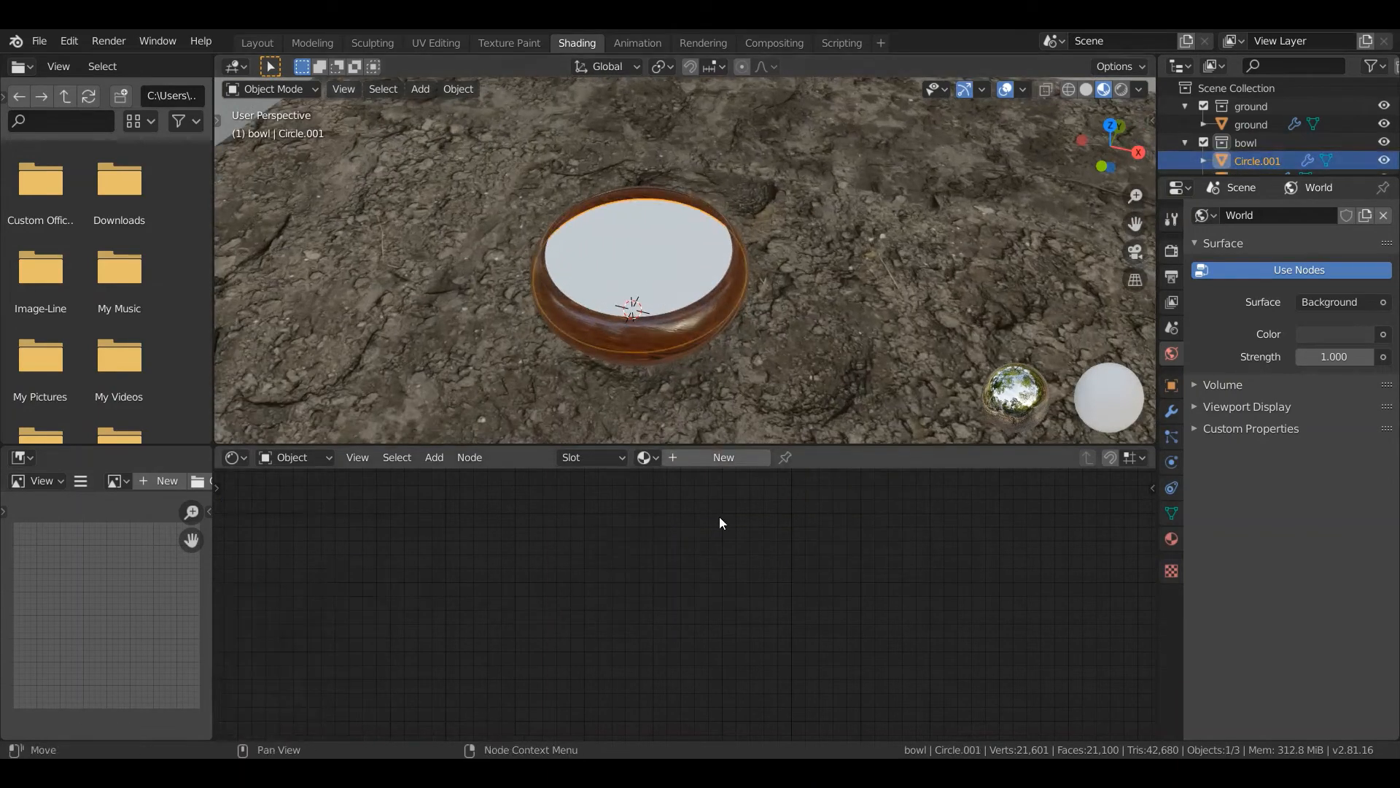
click(722, 457)
double_click(758, 457)
key(BackSpace)
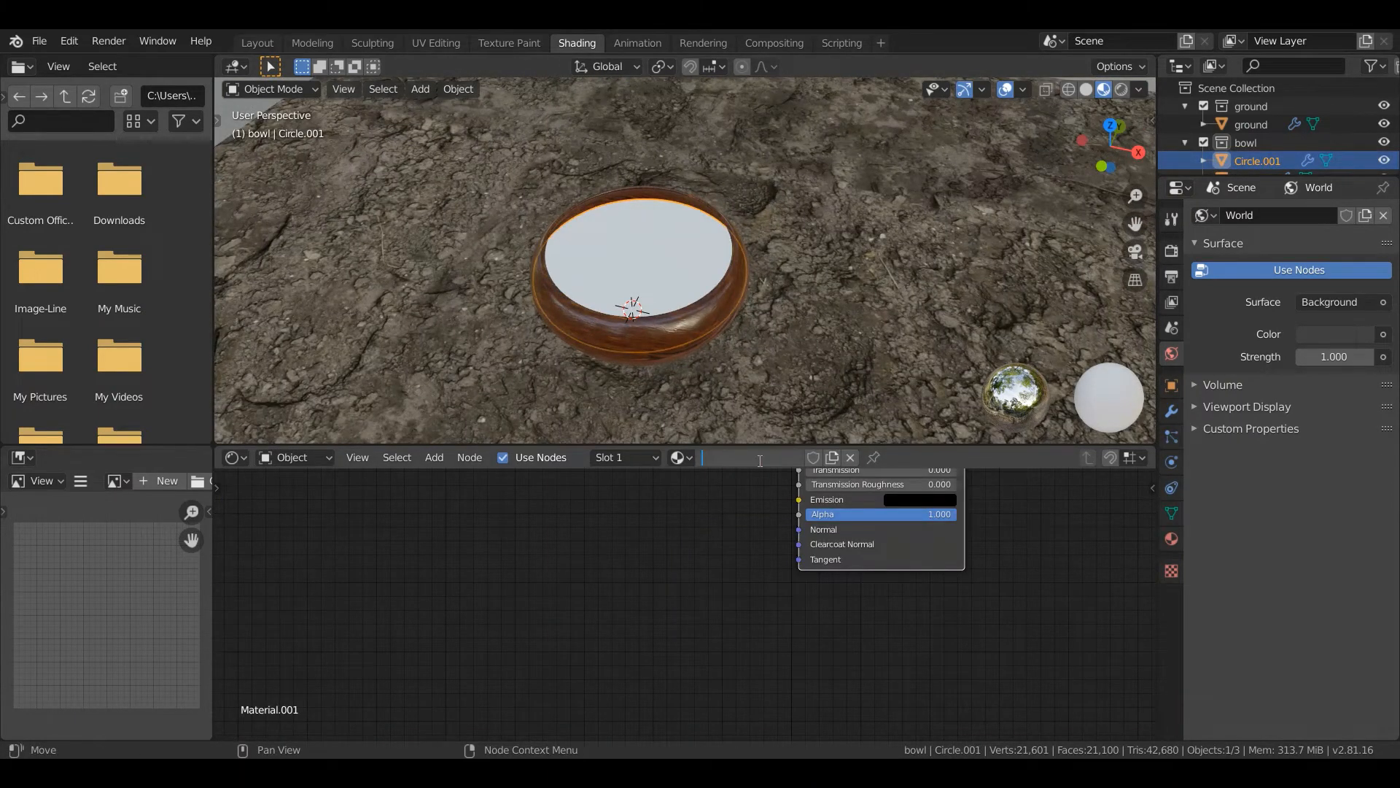
text(water)
key(Return)
Set the water material's Transmission to 1.000 and Transmission Roughness to 0.058 in the Principled BSDF.
scroll(764, 526, down, 2)
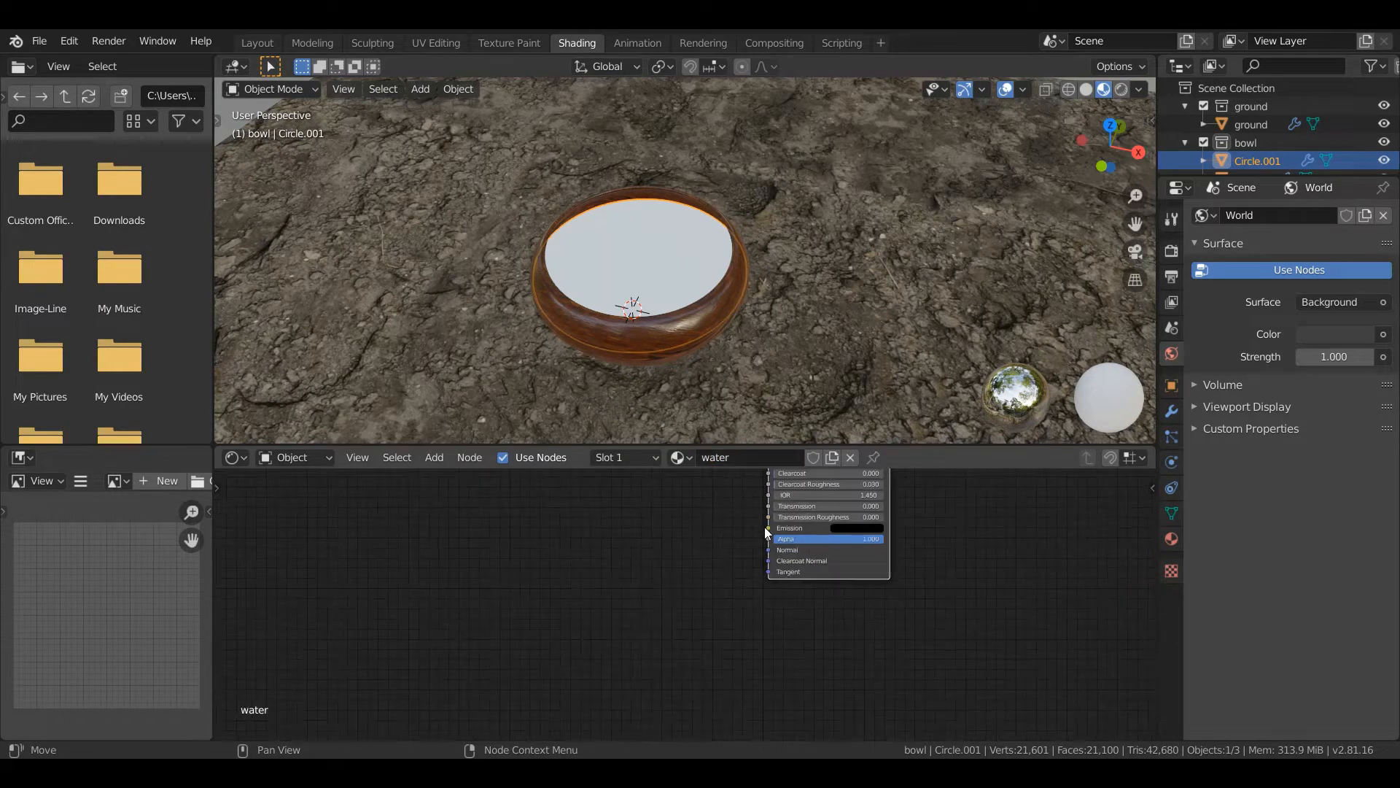
scroll(667, 616, up, 5)
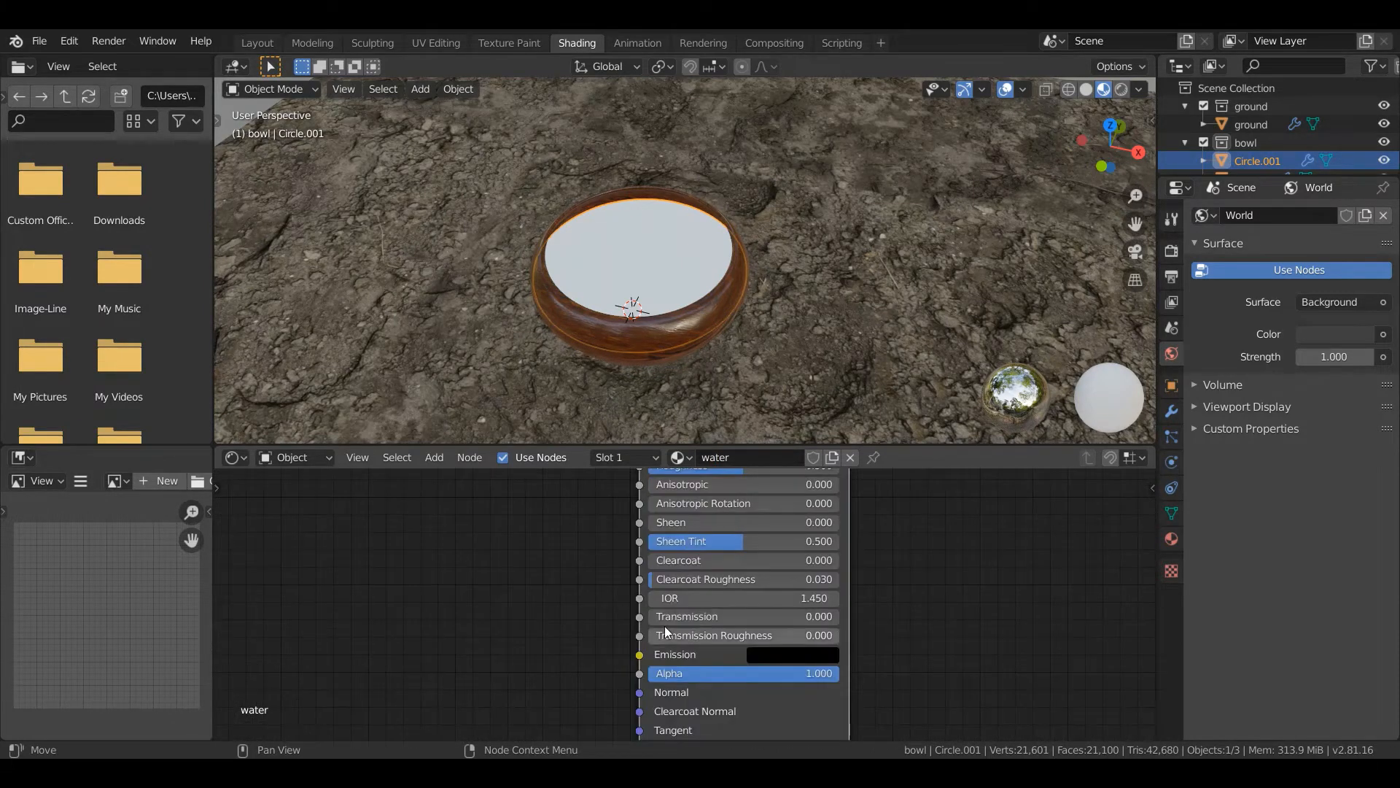
drag(664, 625, 839, 625)
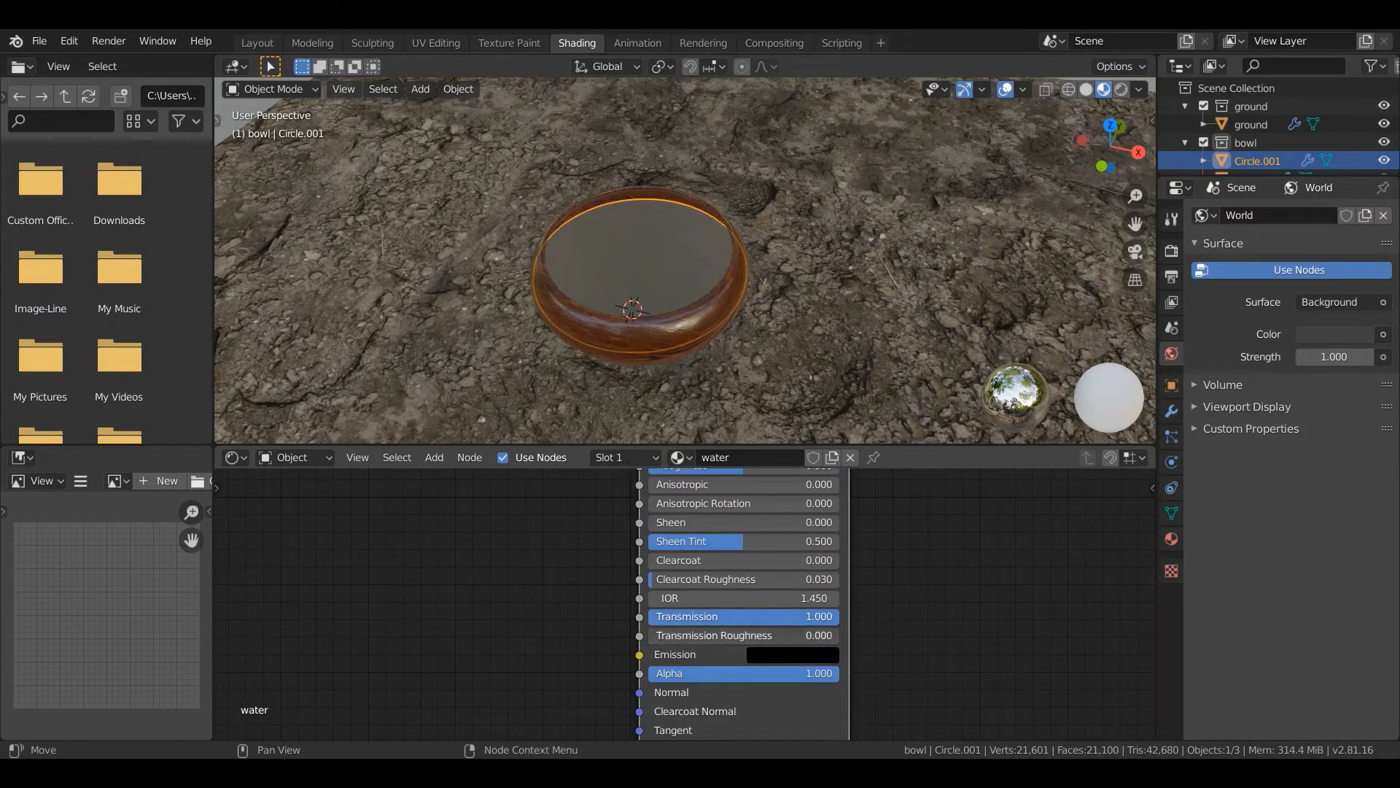
drag(679, 636, 690, 635)
Lower the water material's Principled BSDF Roughness to 0.067.
scroll(505, 538, down, 2)
scroll(503, 558, up, 1)
middle_drag(501, 577, 501, 698)
scroll(720, 553, up, 1)
middle_drag(712, 563, 705, 588)
scroll(704, 588, up, 2)
drag(741, 628, 641, 628)
Add a Bump node and connect its Normal output to the Principled BSDF's Normal input.
scroll(511, 555, down, 9)
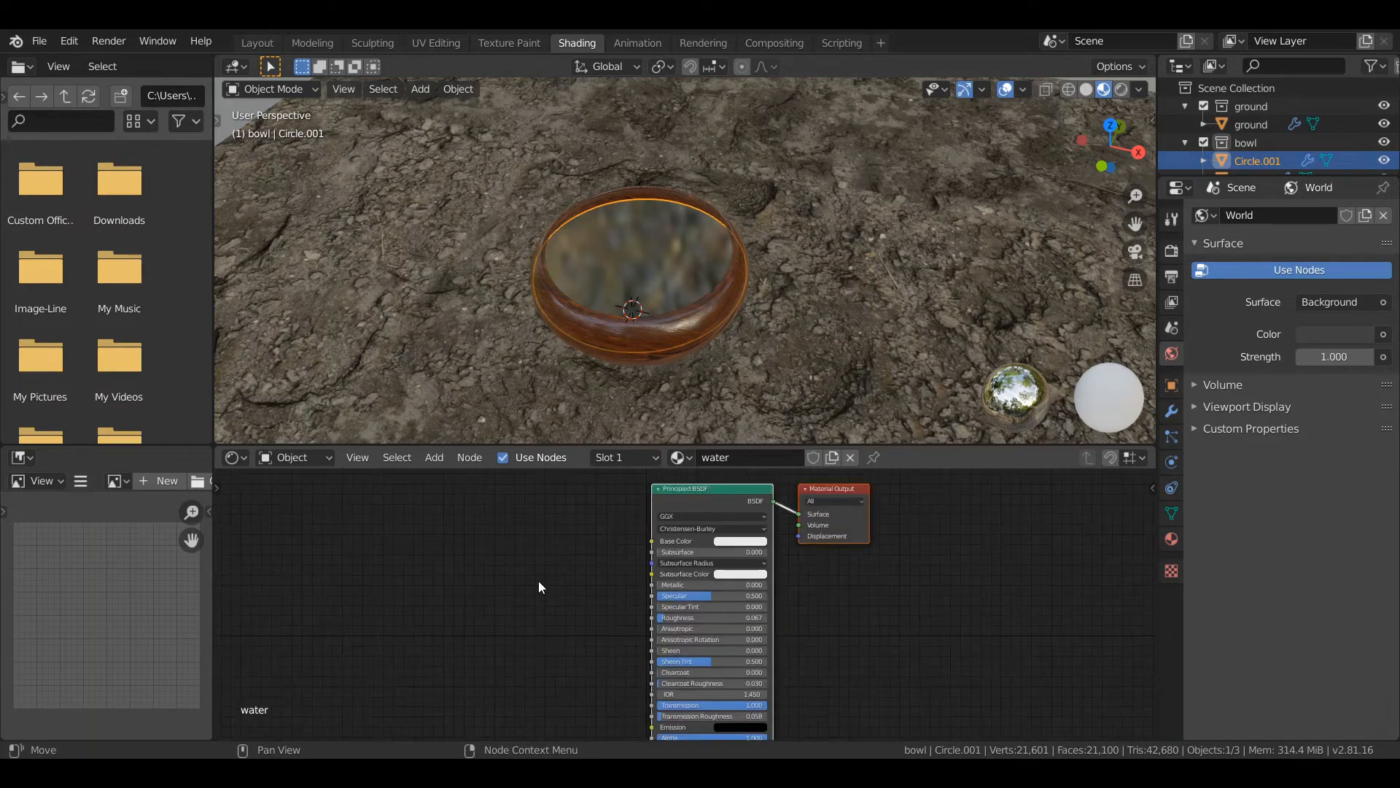
middle_drag(538, 582, 620, 516)
key(shift+a)
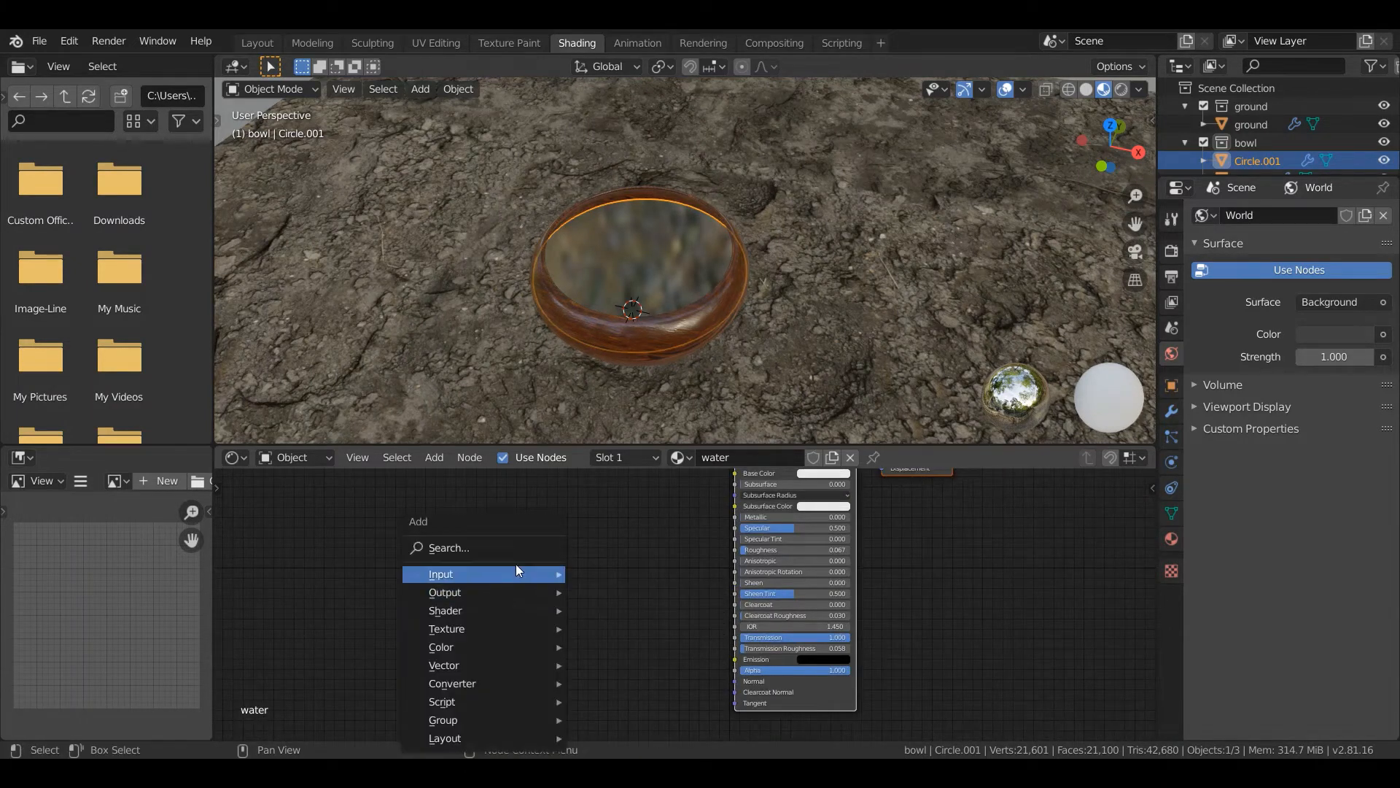
click(515, 563)
text(bump)
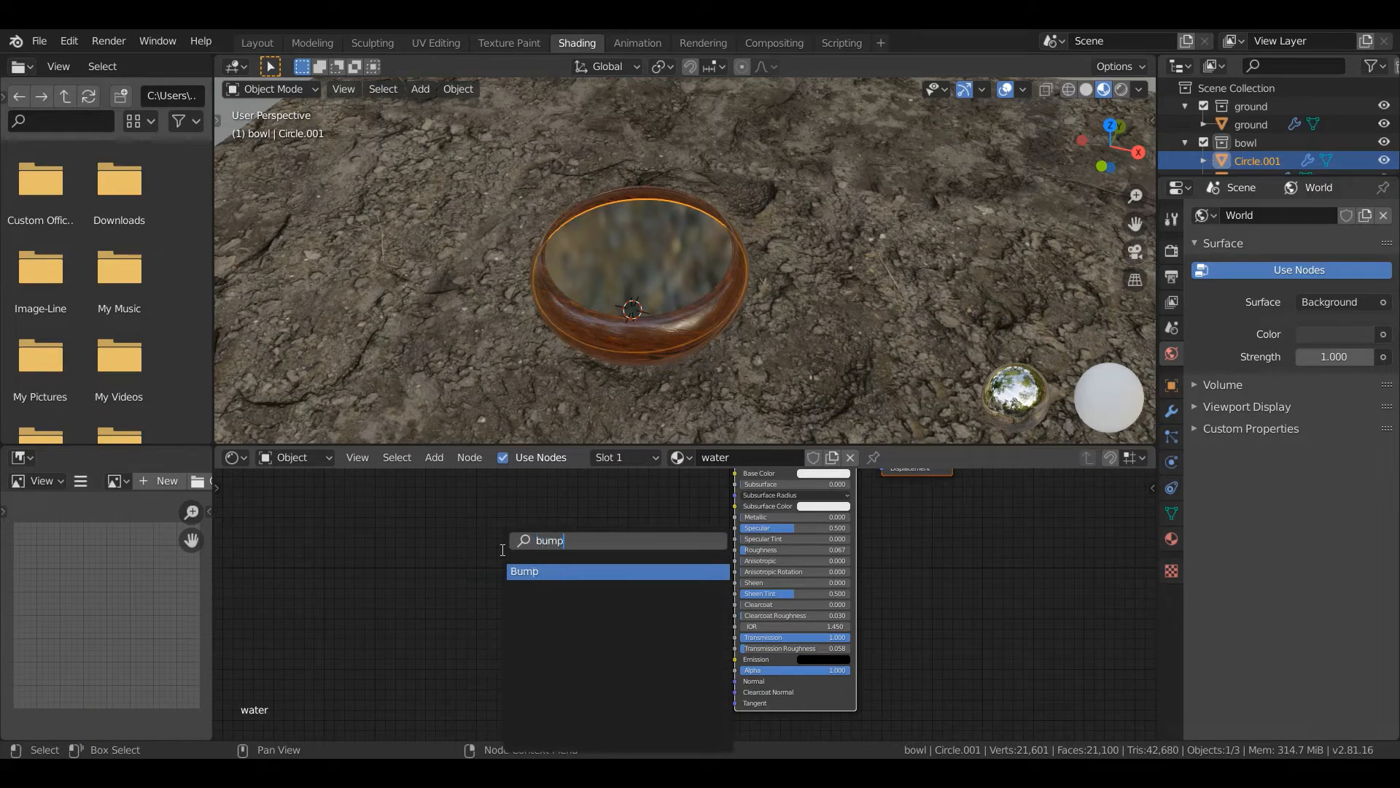
click(525, 571)
click(541, 605)
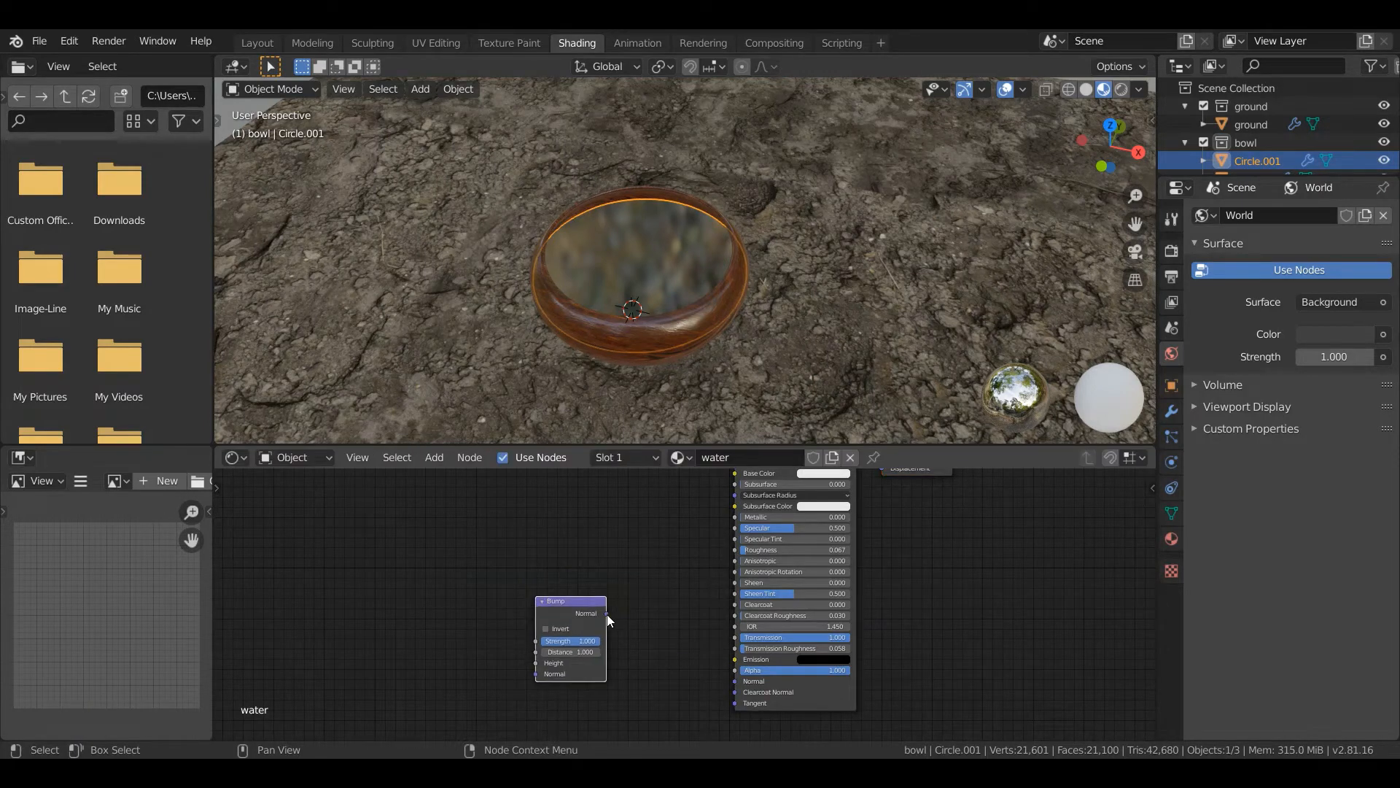
drag(607, 614, 733, 683)
Add a Noise Texture node before the Bump node and connect its Fac output to the Bump's Height.
key(shift+a)
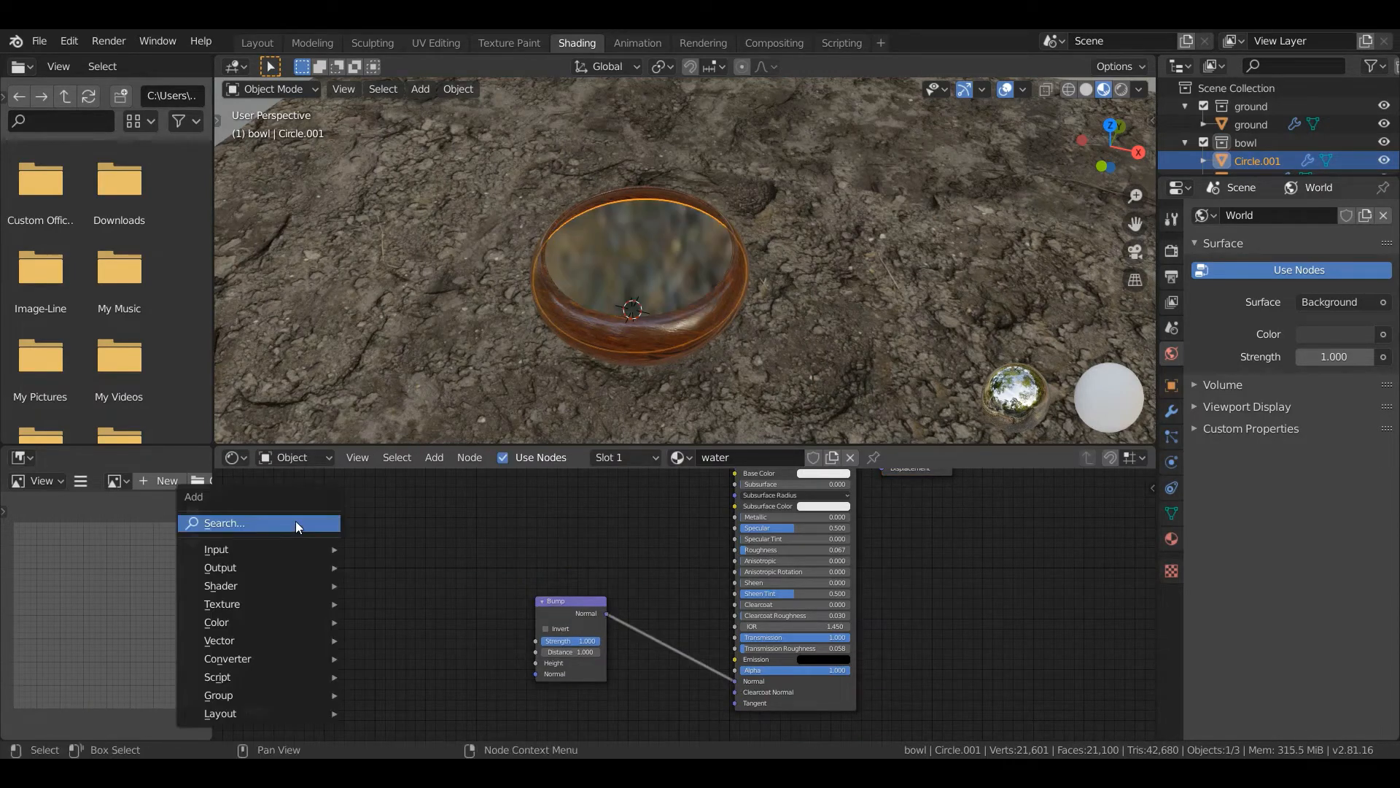
click(295, 521)
text(no)
key(Return)
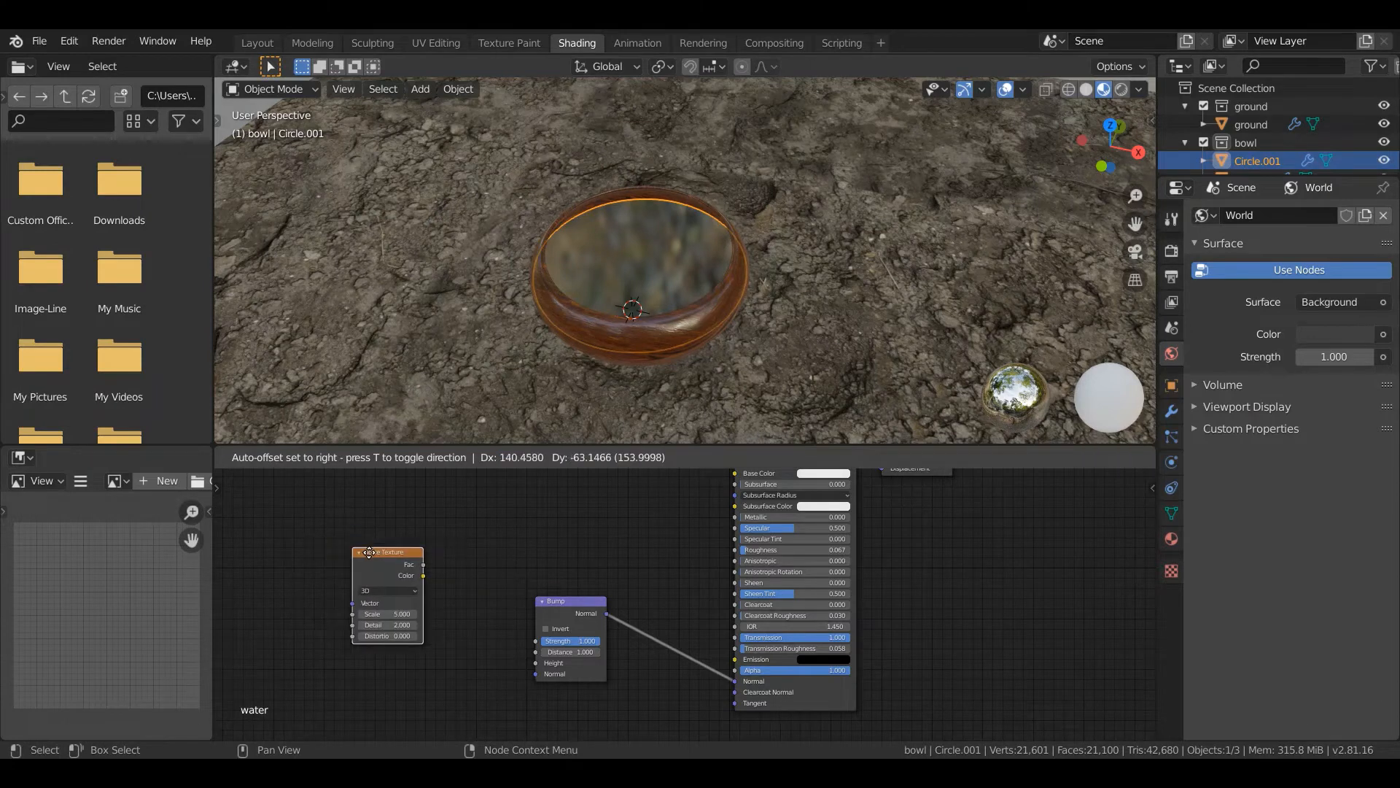
click(480, 598)
scroll(480, 598, up, 2)
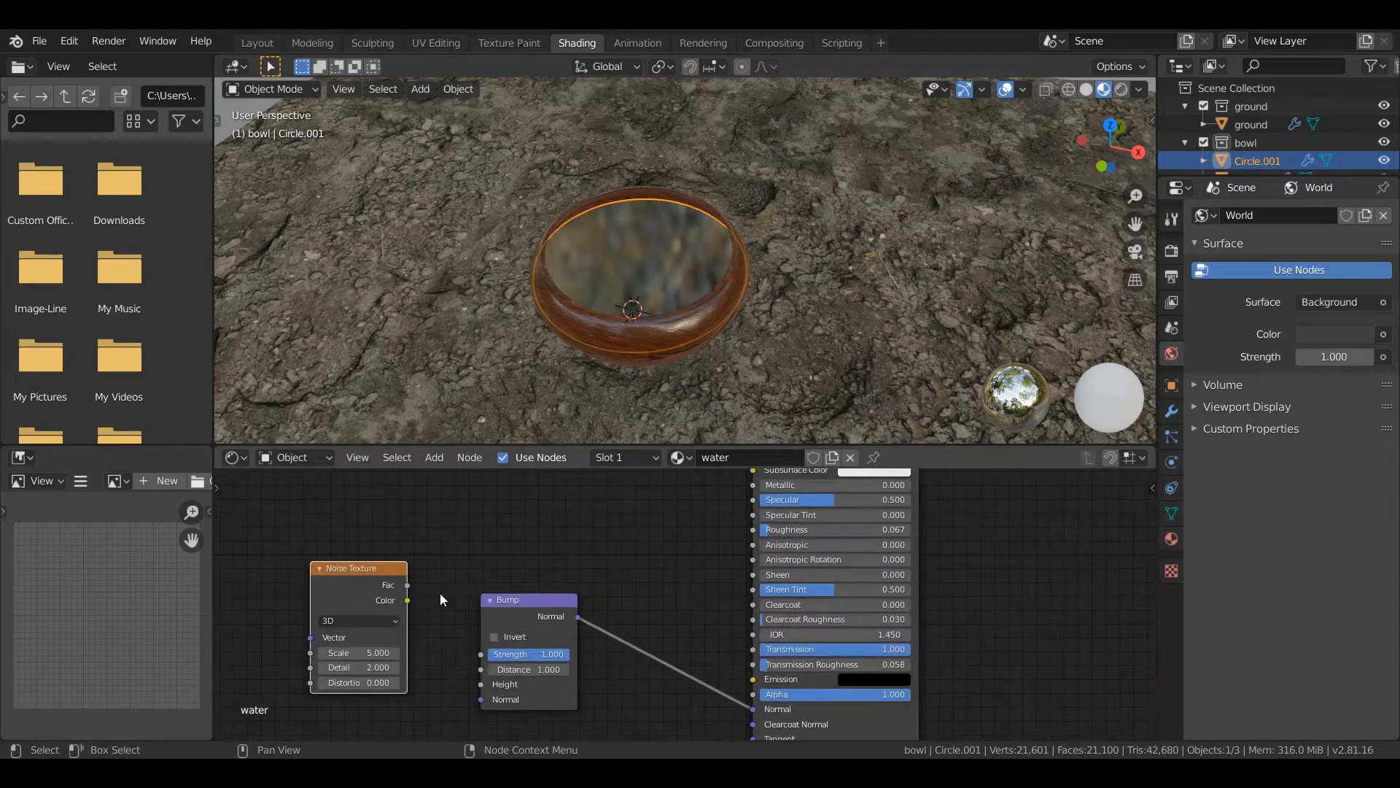
drag(407, 585, 481, 684)
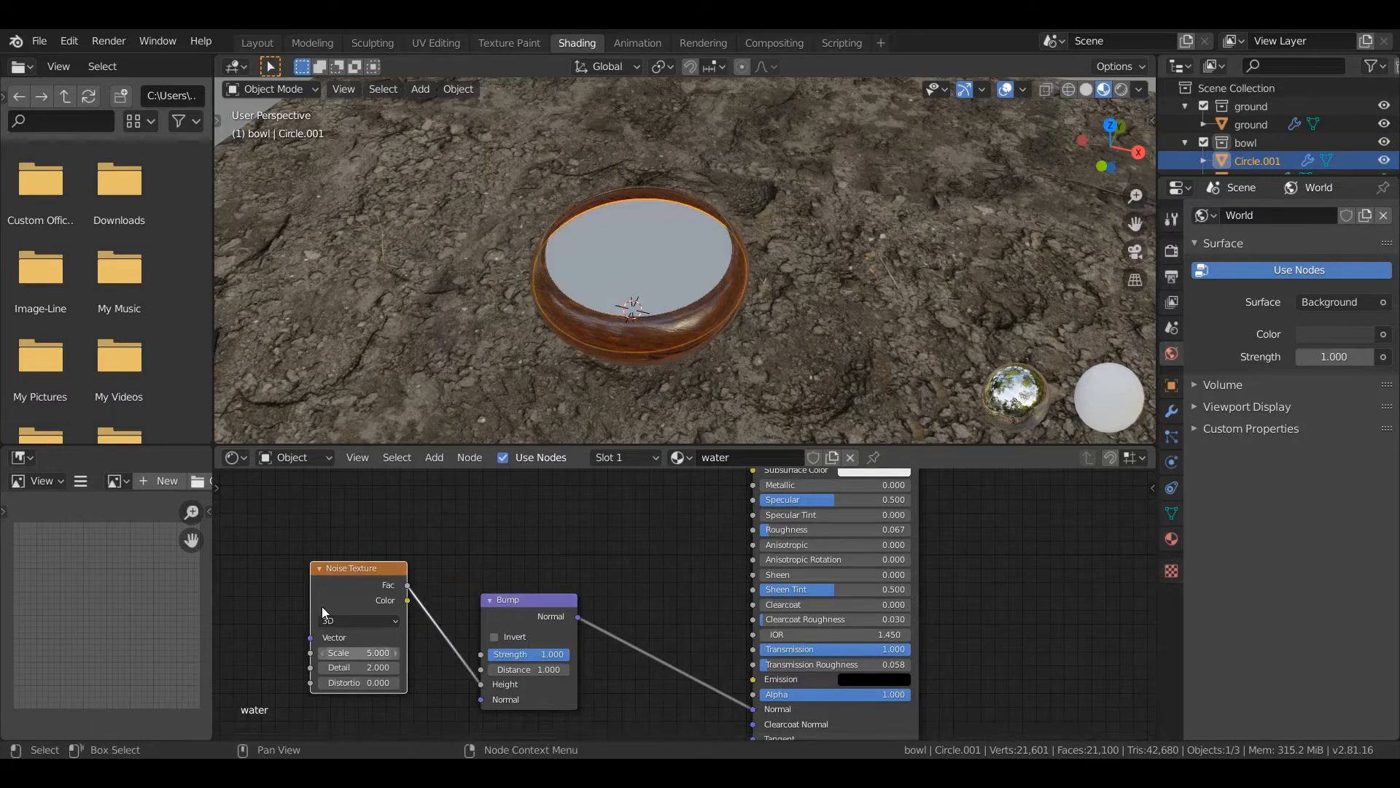
Add Texture Coordinate and Mapping nodes before the Noise Texture, feeding the Mapping's Vector from the Object output.
key(ctrl+t)
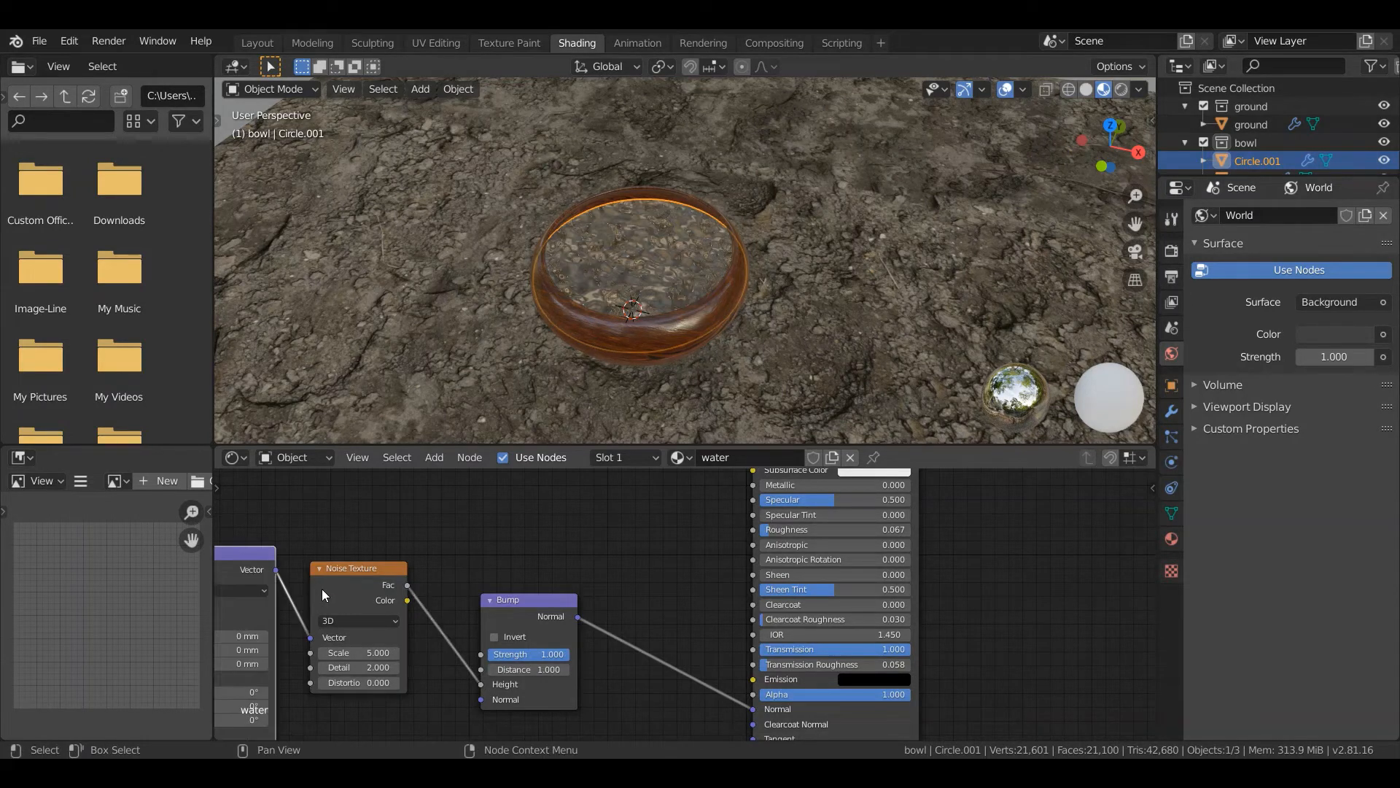
key(Home)
scroll(532, 562, up, 4)
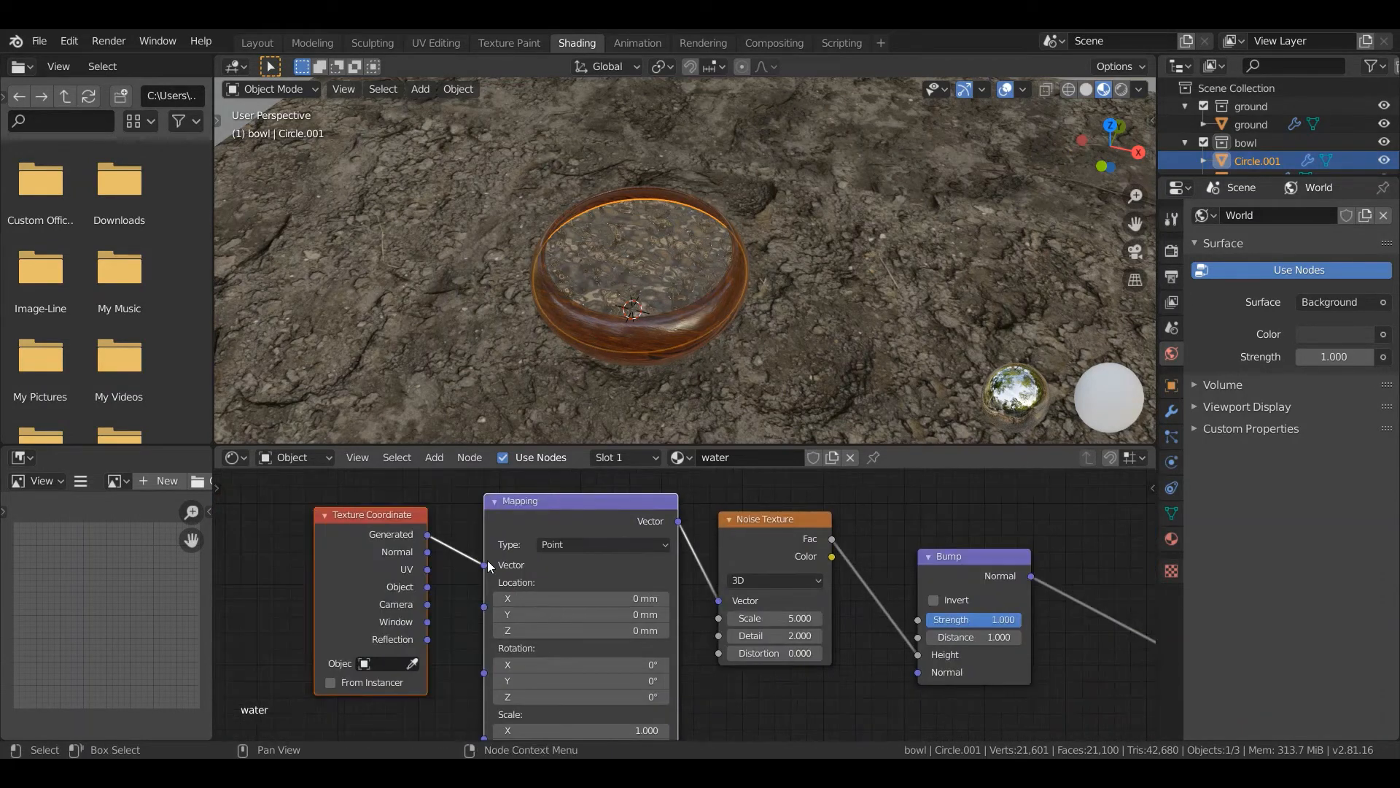
drag(406, 585, 468, 561)
scroll(693, 544, up, 1)
middle_drag(693, 545, 680, 589)
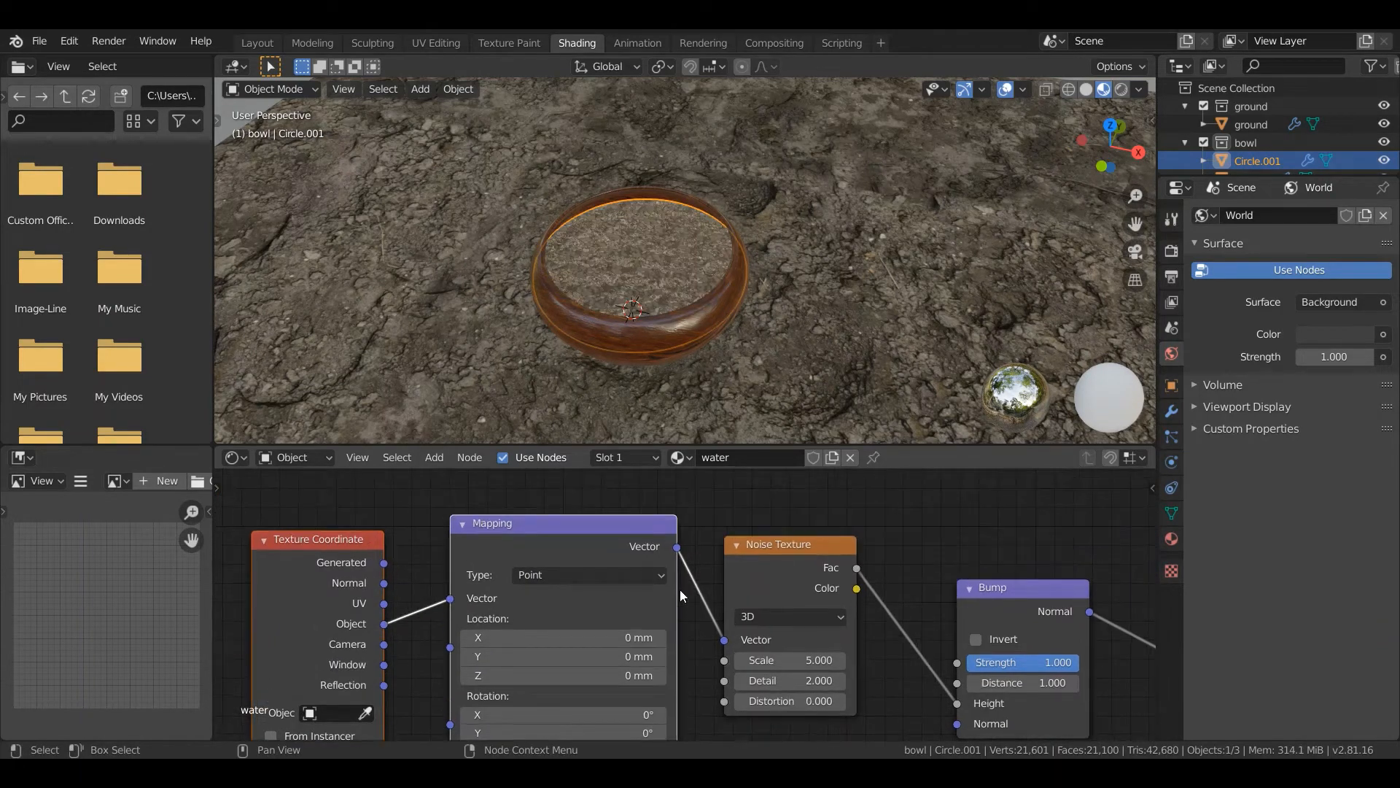
Search the add-ons in the preferences for "node" to check whether Node Wrangler is enabled.
click(71, 42)
click(117, 297)
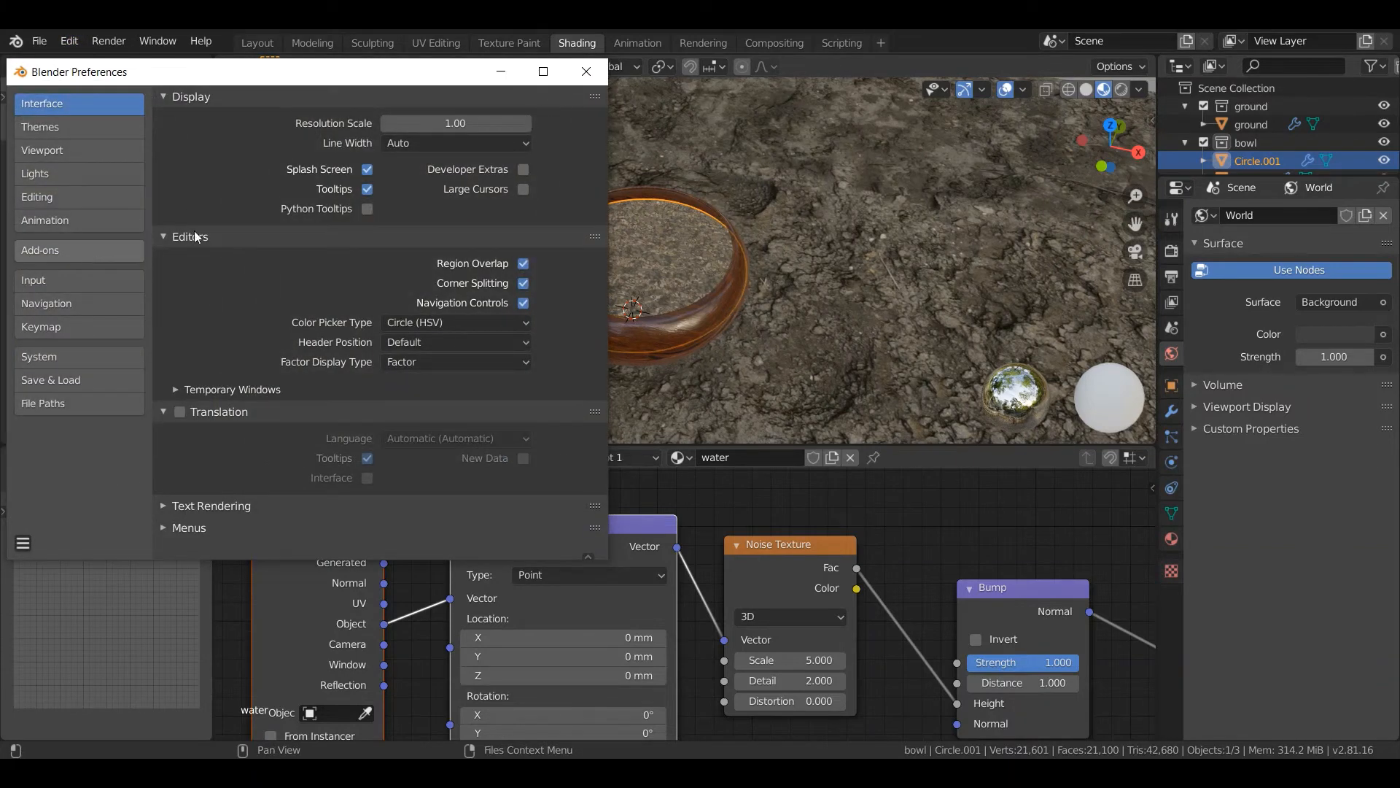
click(77, 250)
click(501, 121)
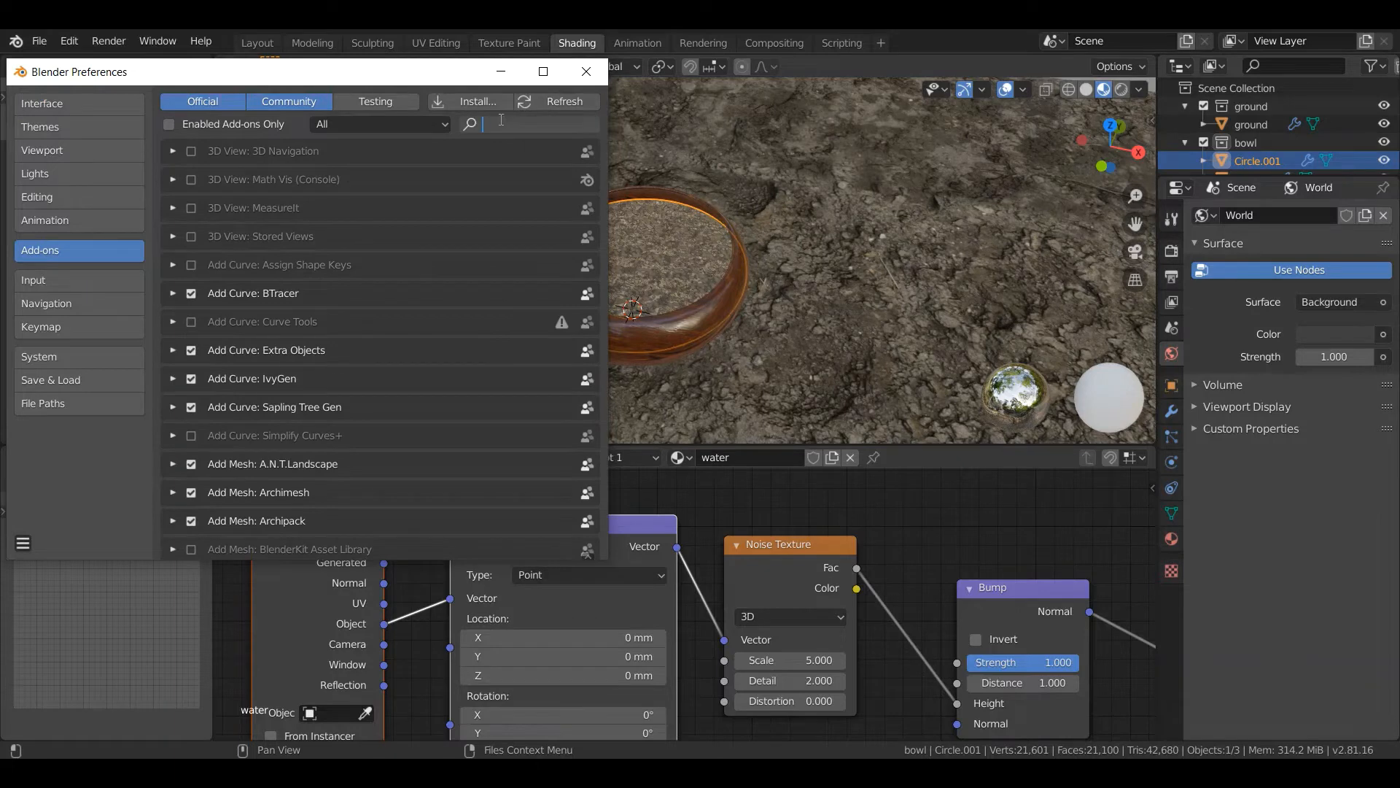
text(node)
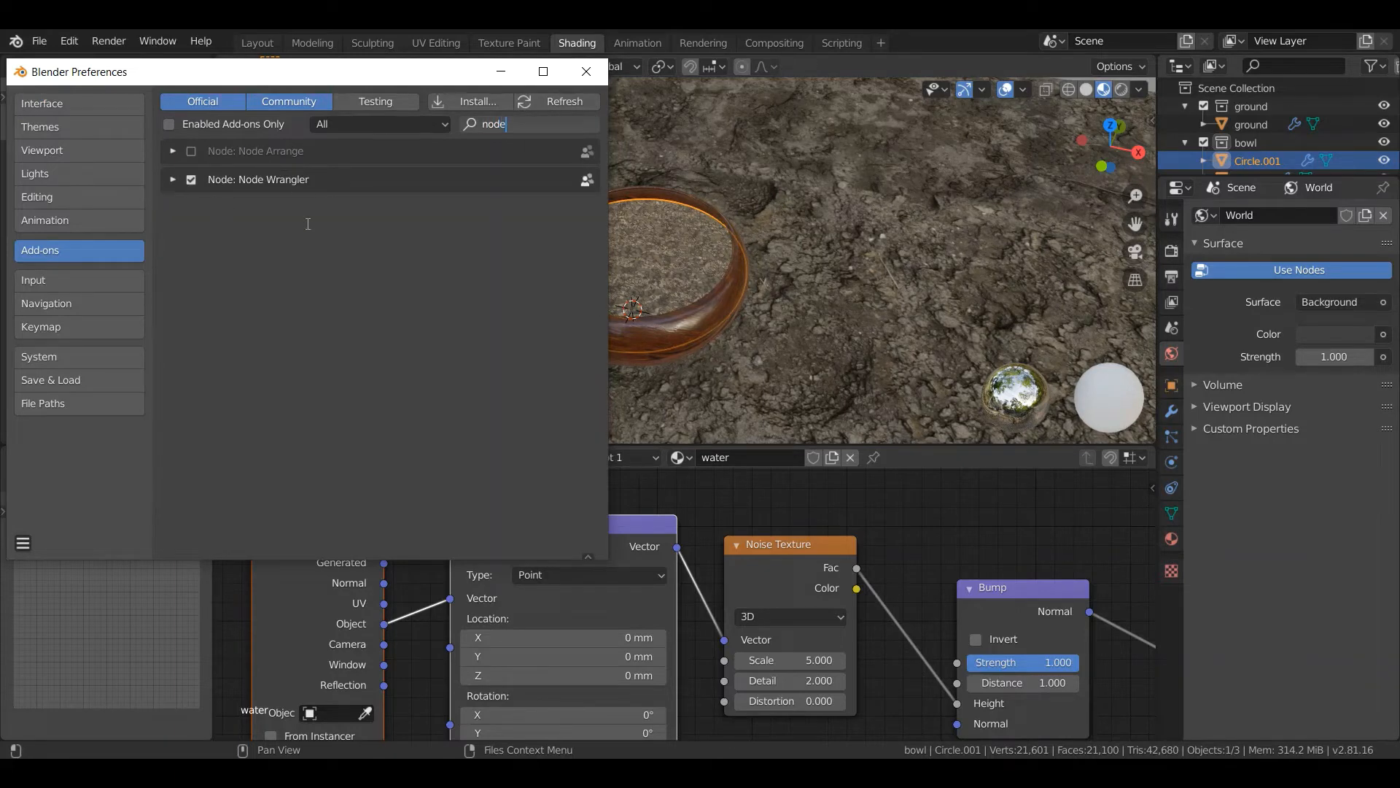
click(586, 70)
Set the Noise Texture's Scale to 3.000 and Detail to 2.400, and the Bump Strength to 0.727.
scroll(733, 534, down, 1)
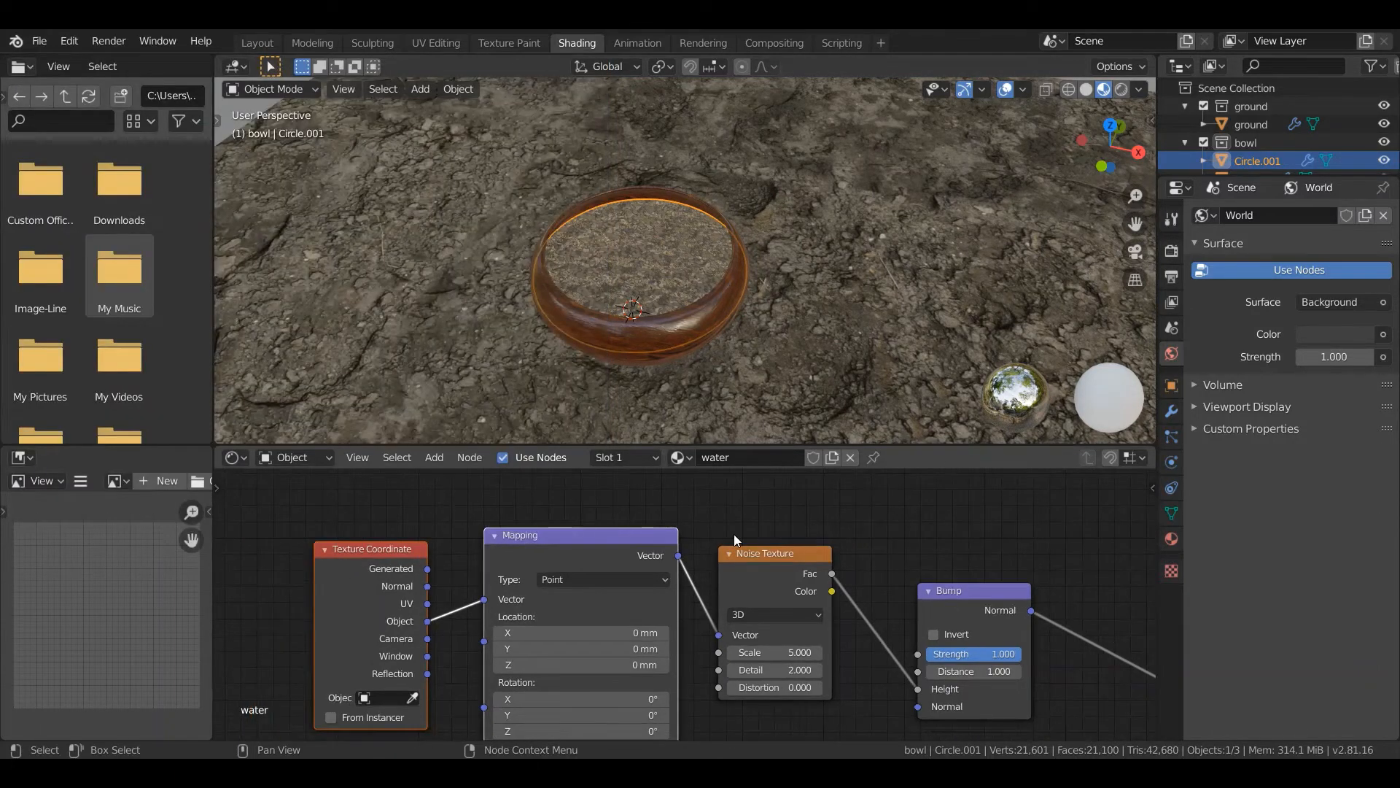
scroll(734, 534, down, 3)
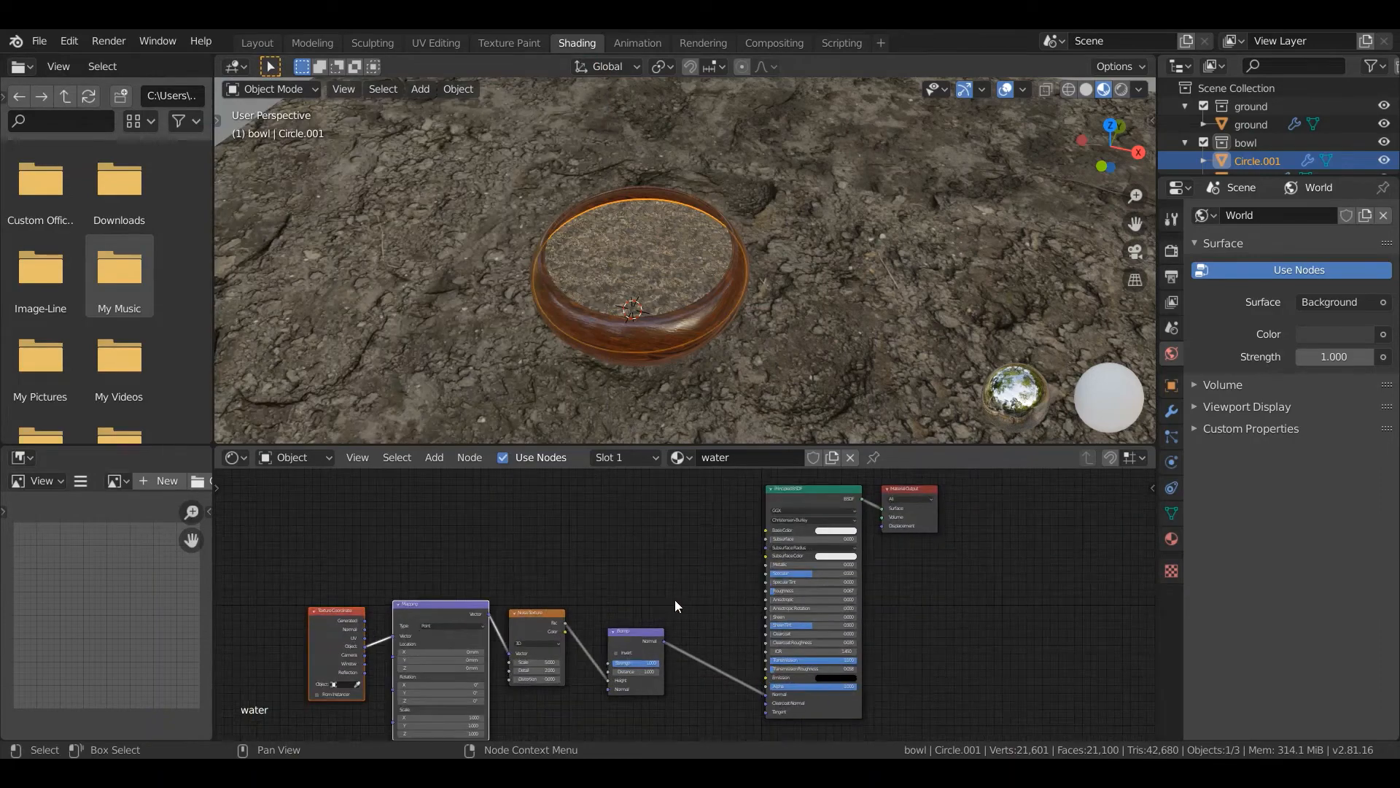
scroll(675, 599, up, 4)
scroll(654, 273, up, 3)
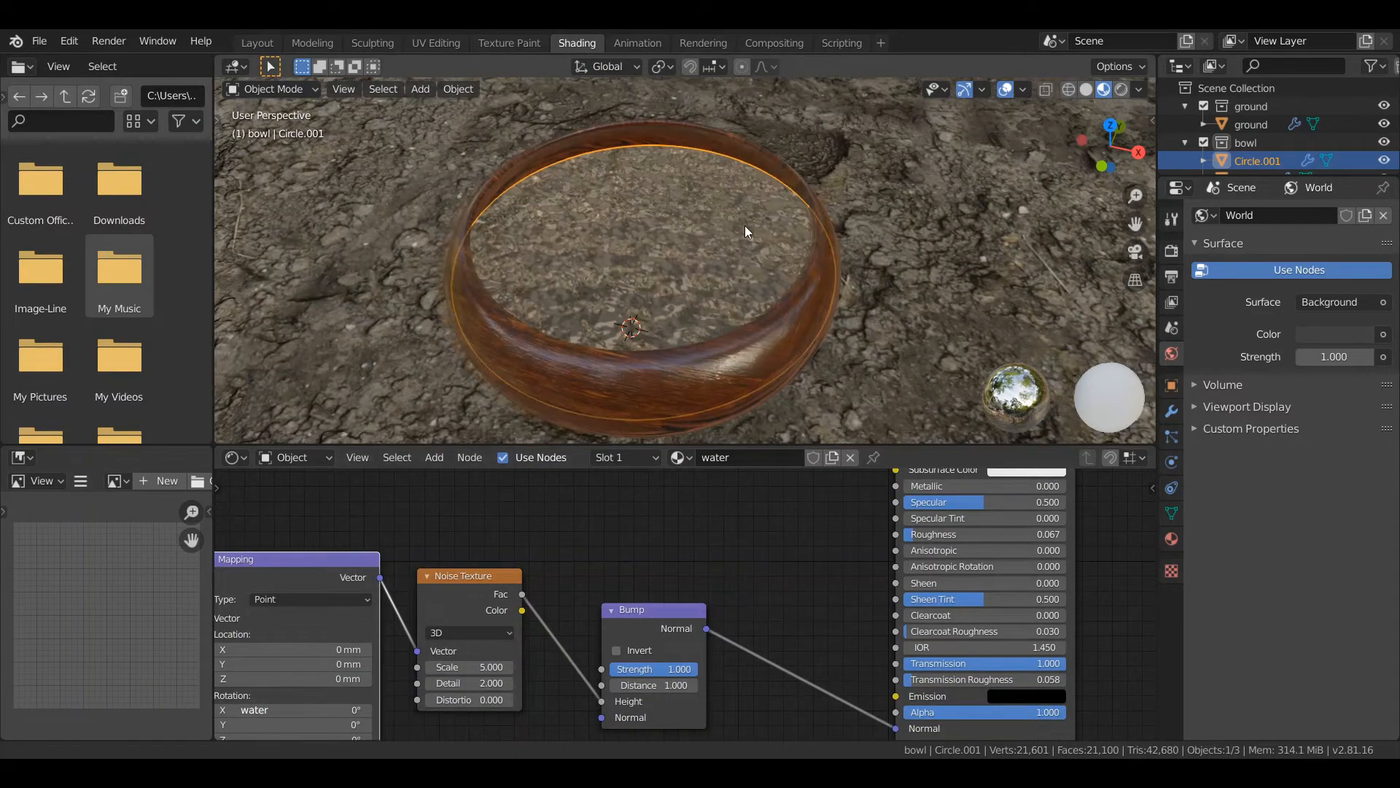
scroll(746, 225, up, 4)
middle_drag(746, 225, 539, 264)
scroll(487, 276, up, 2)
mouse_move(478, 666)
mouse_down()
mouse_move(433, 666)
mouse_move(498, 683)
mouse_up()
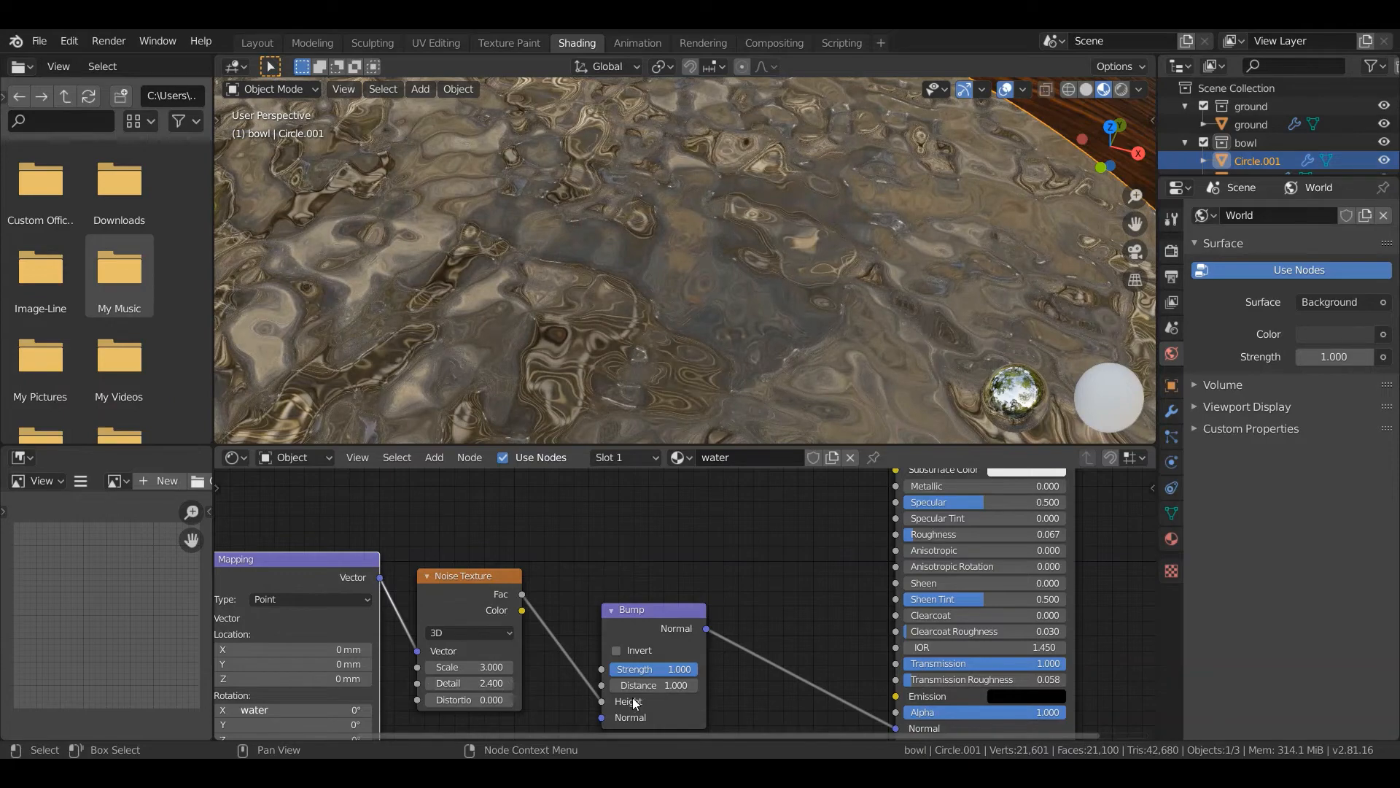
drag(656, 669, 632, 668)
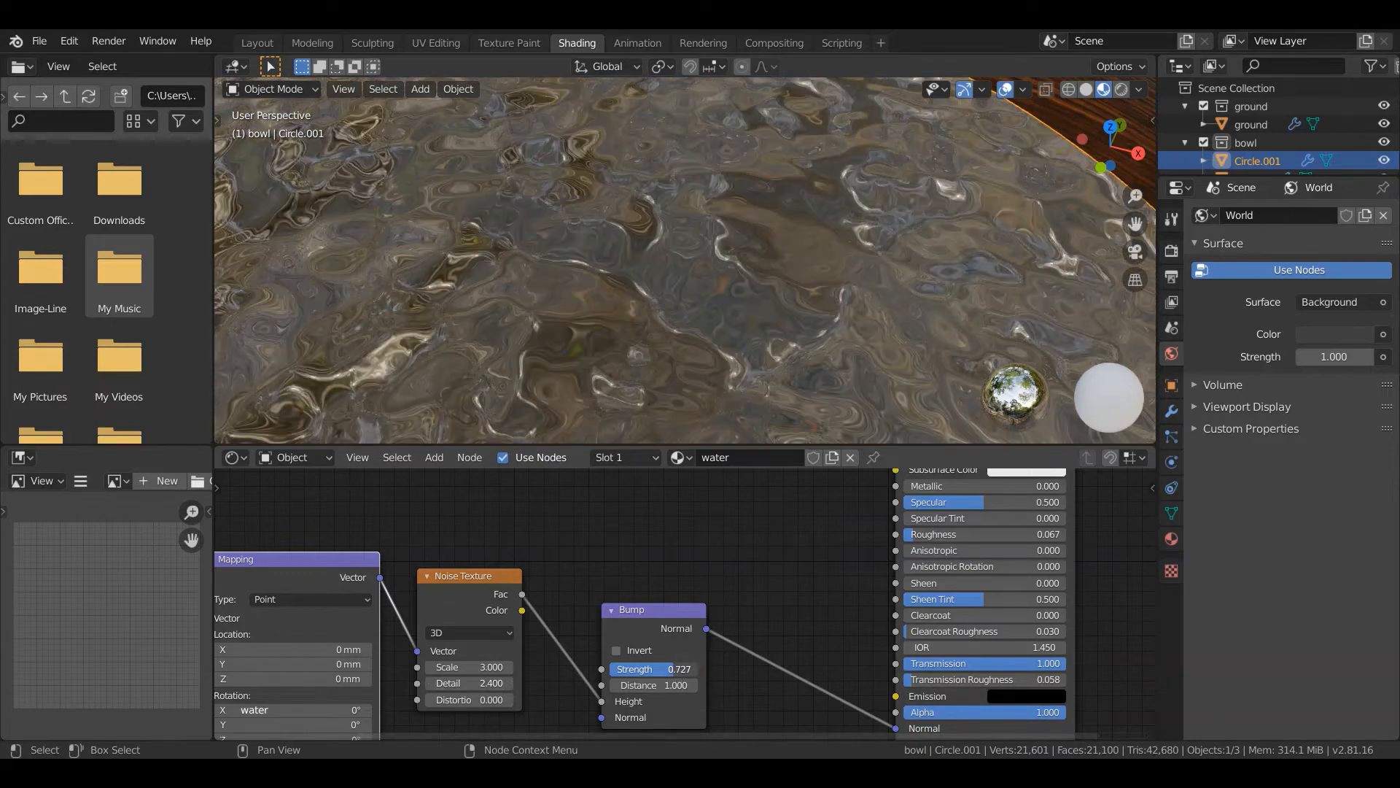
Examine the rippled water surface inside the bowl from several angles and distances.
scroll(757, 309, down, 8)
middle_drag(746, 300, 727, 232)
scroll(769, 229, up, 4)
scroll(669, 282, down, 4)
scroll(669, 282, up, 4)
scroll(728, 232, up, 2)
scroll(728, 231, down, 6)
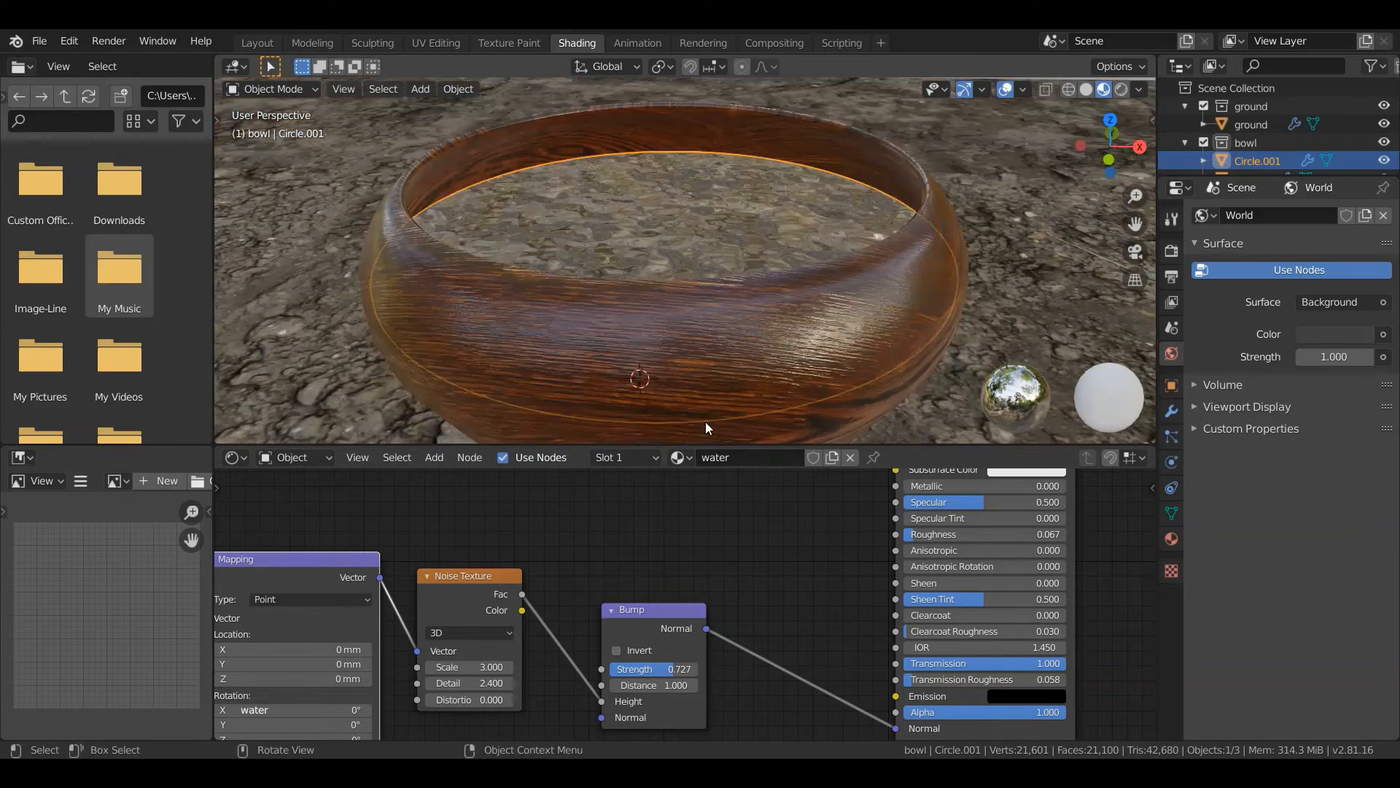
scroll(806, 545, down, 5)
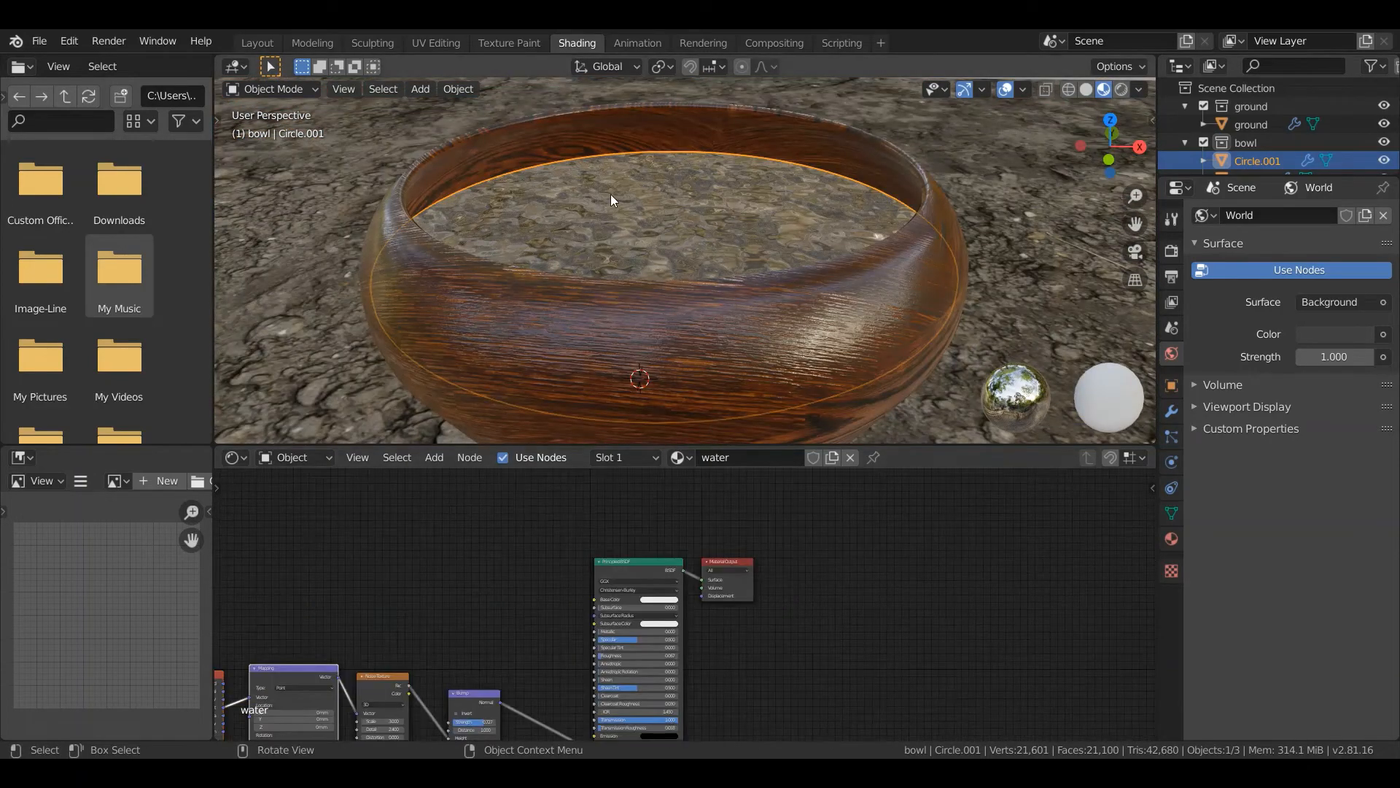
middle_drag(610, 194, 642, 248)
scroll(642, 248, down, 4)
scroll(642, 248, up, 6)
scroll(618, 623, down, 2)
Move the Material Output node farther from the Principled BSDF and insert a Mix Shader node on their connection.
middle_drag(710, 563, 614, 571)
scroll(614, 571, up, 3)
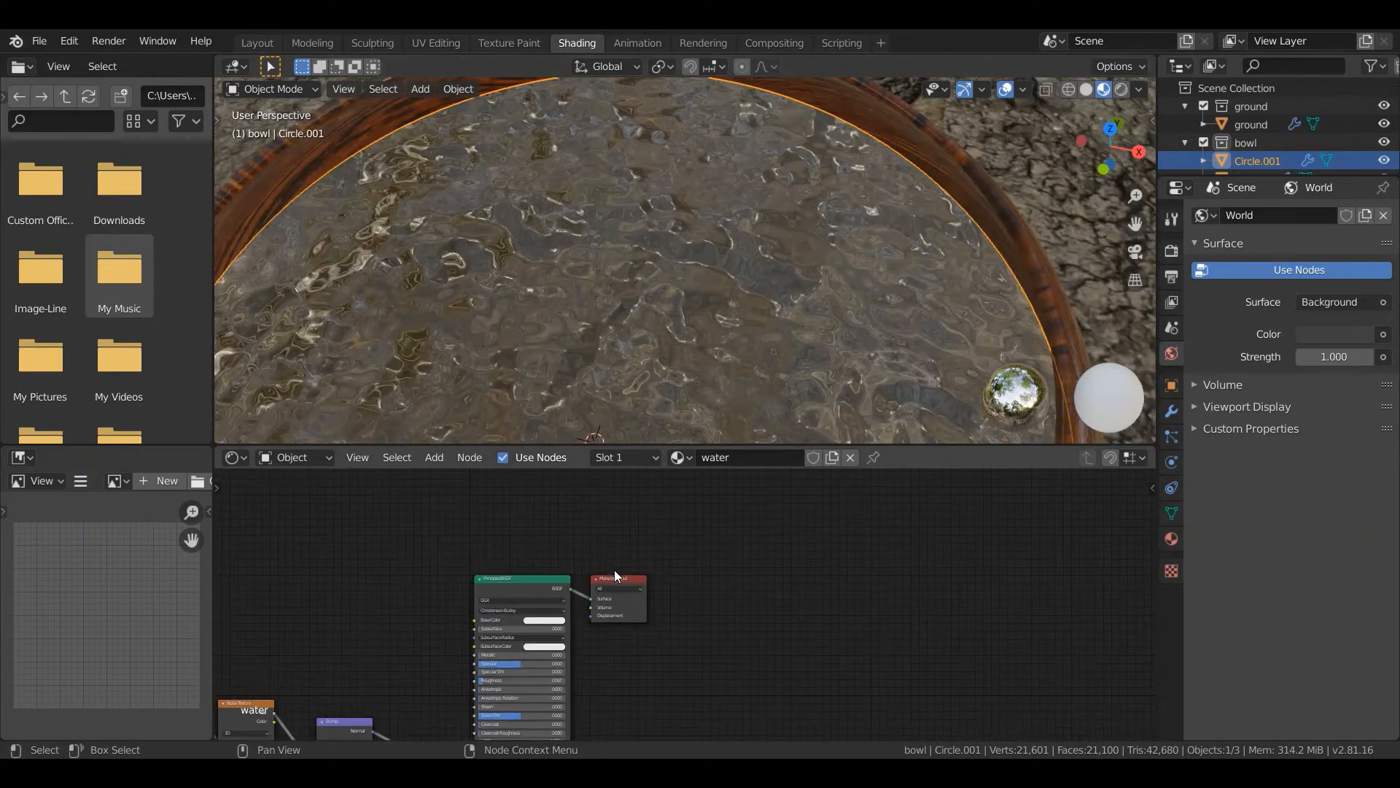
scroll(614, 571, up, 2)
scroll(610, 597, up, 1)
drag(595, 604, 909, 573)
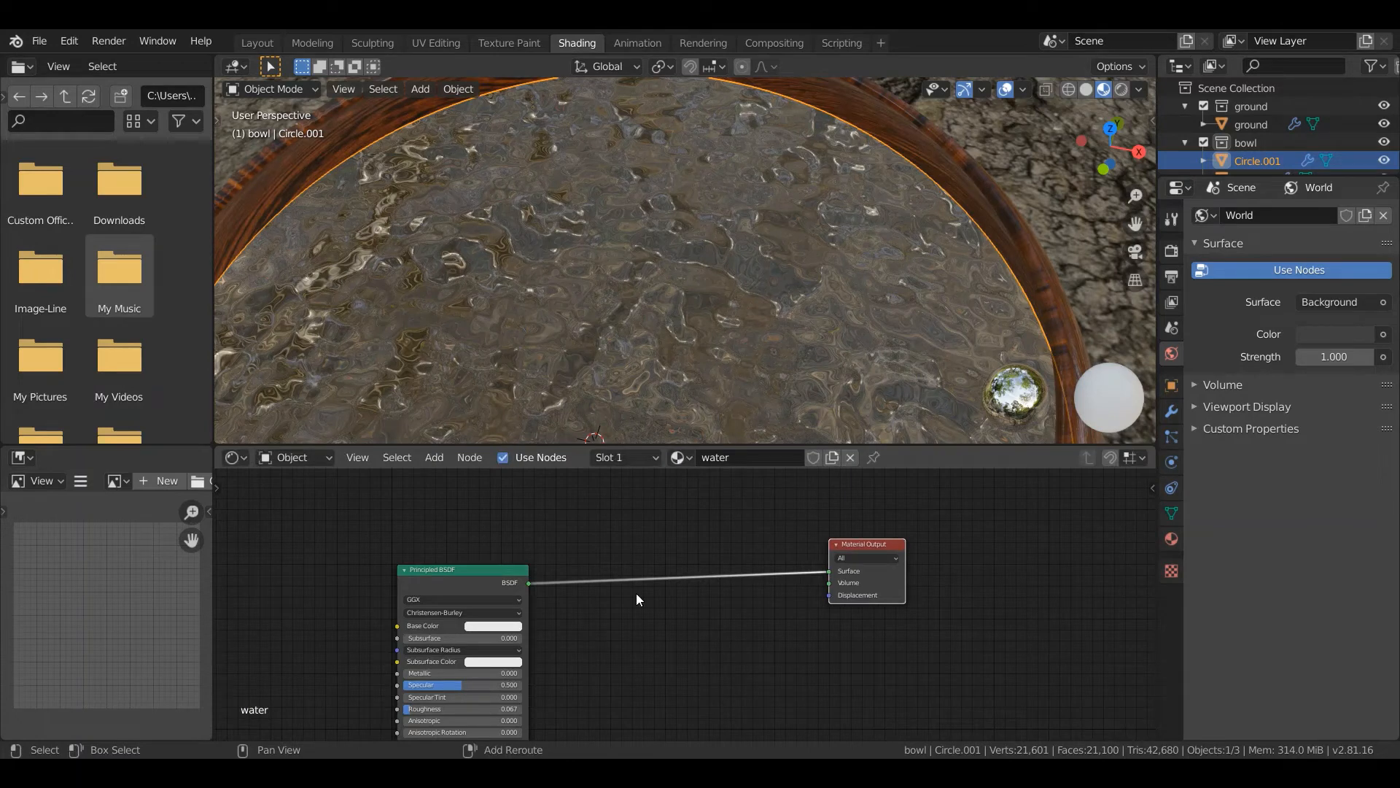
key(shift+a)
click(618, 549)
text(mi)
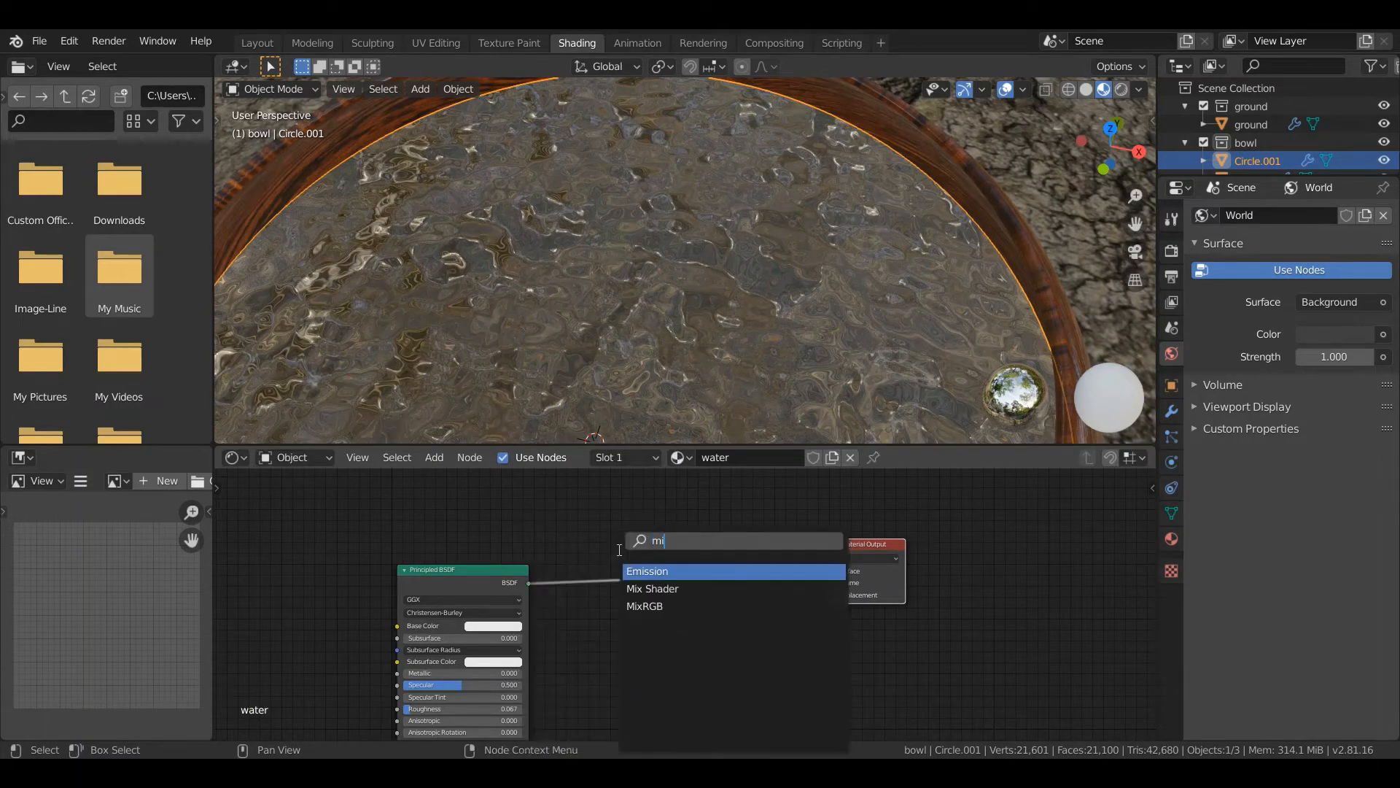
text(x)
key(Return)
click(684, 540)
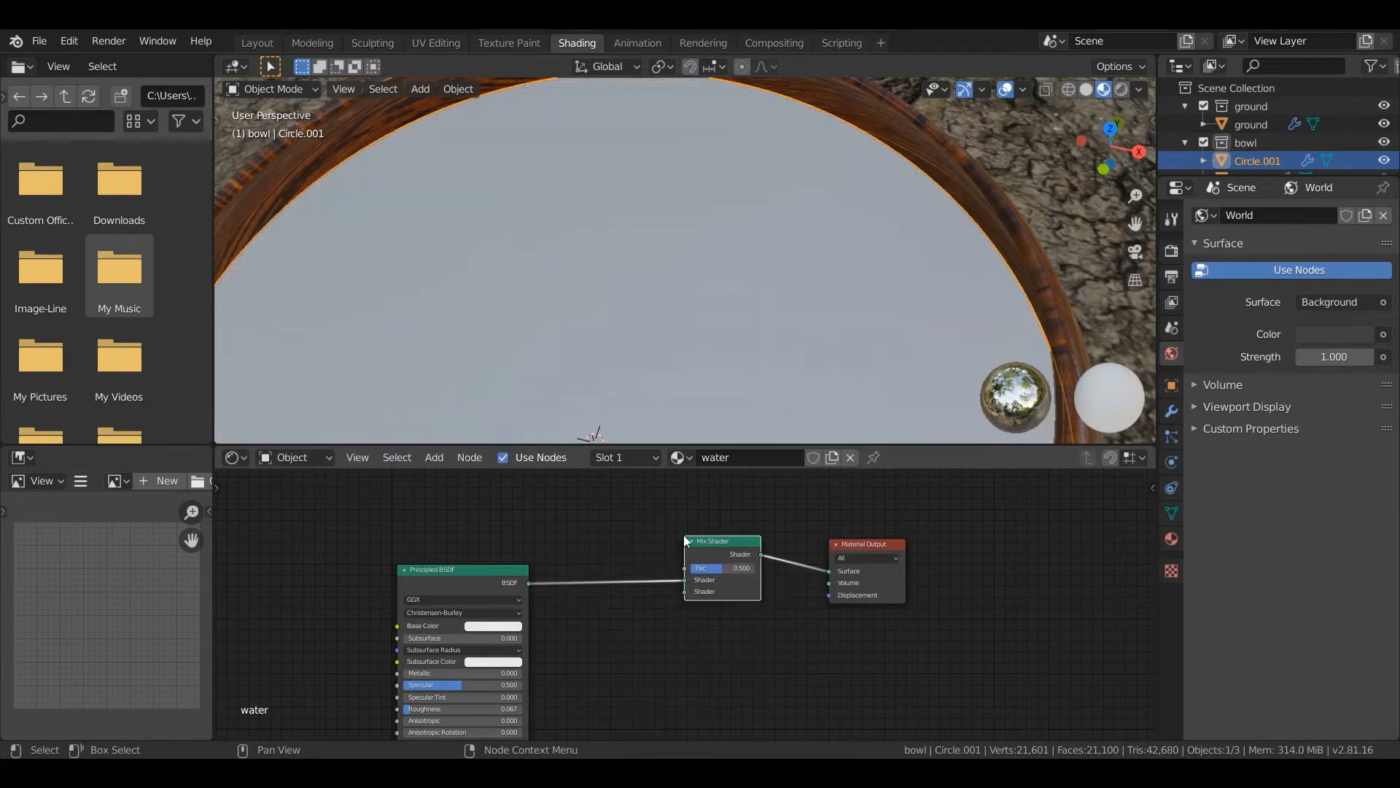
Add a Transparent BSDF node and connect it to the Mix Shader's first shader input, moving the Principled BSDF to the second.
key(shift+a)
click(407, 531)
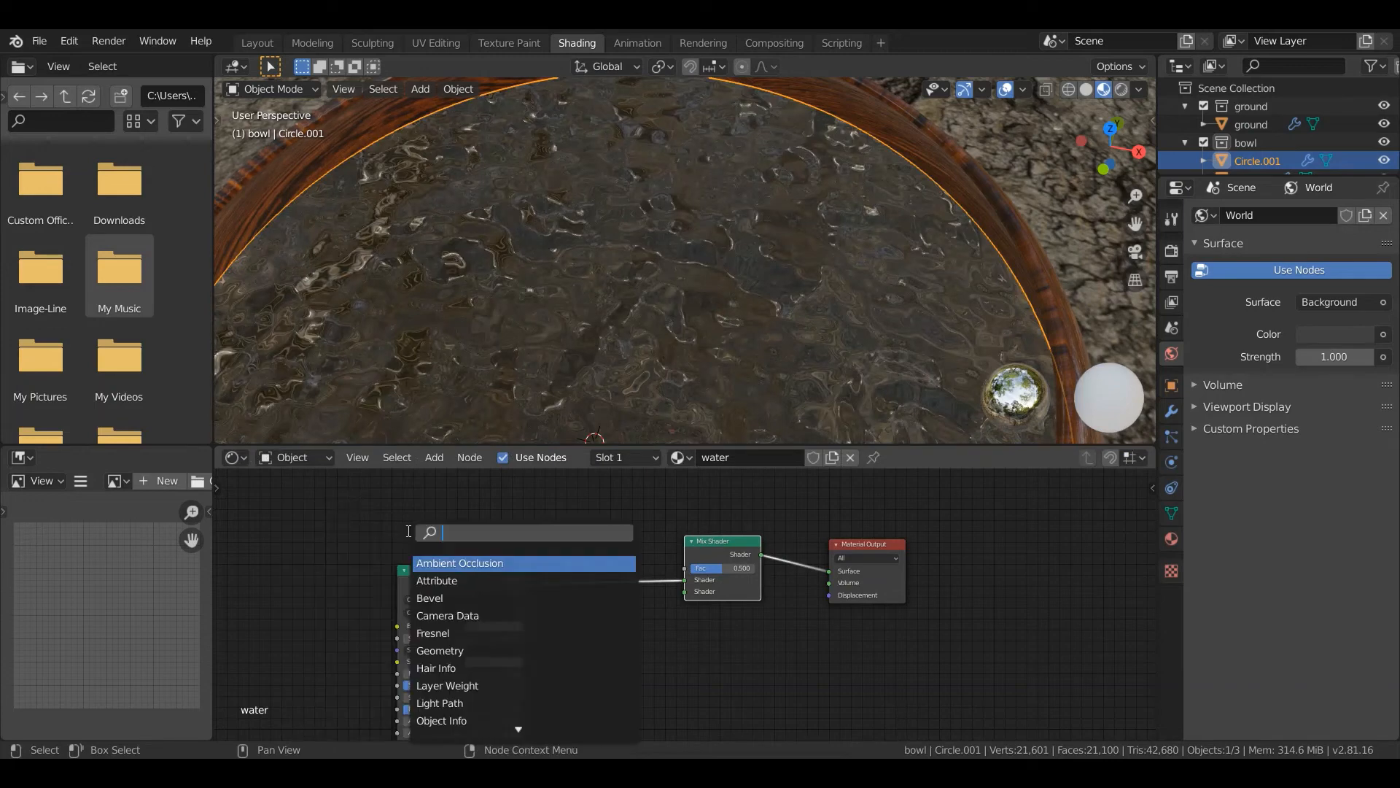
text(trans)
key(Down)
key(Return)
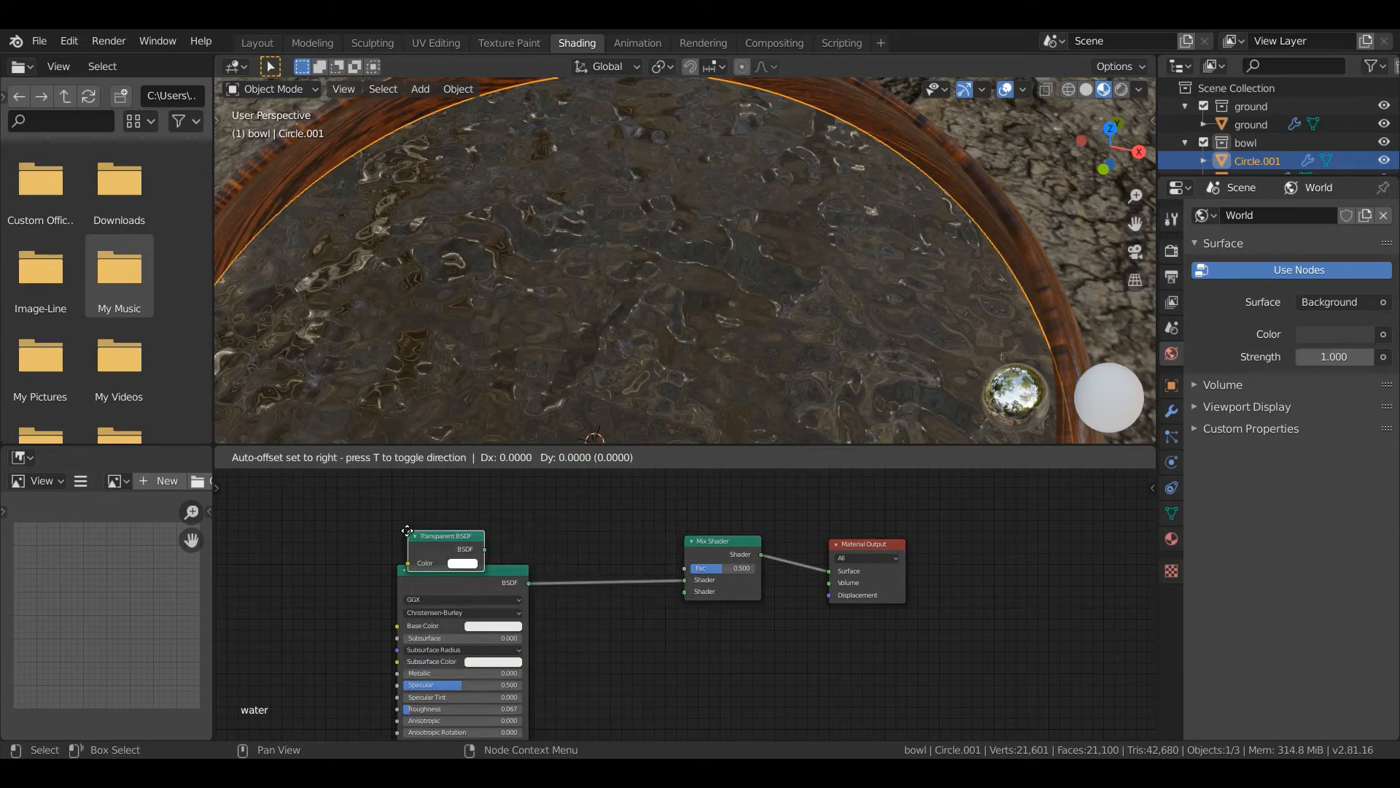
click(389, 500)
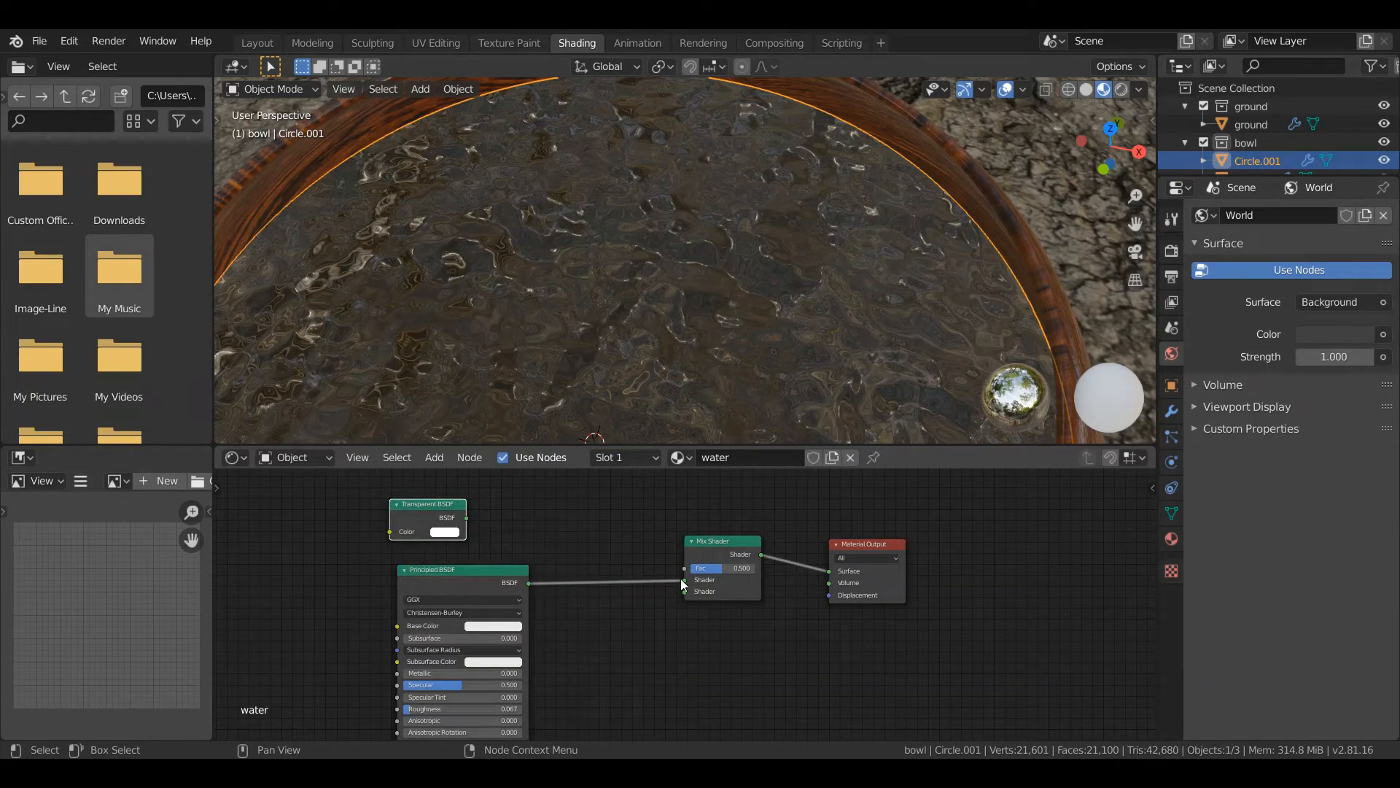
drag(682, 580, 684, 591)
drag(467, 518, 684, 579)
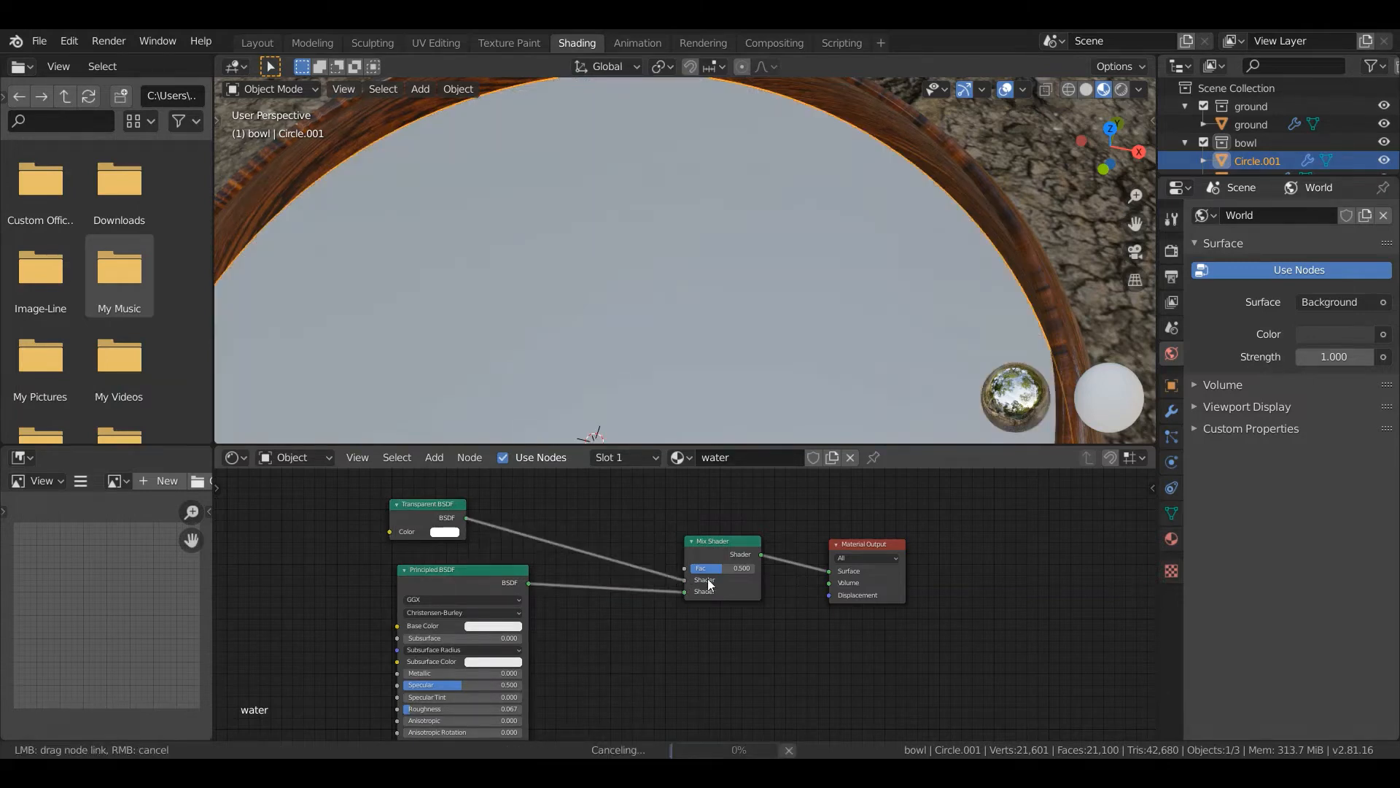
Set the water material's Blend Mode to Alpha Blend.
scroll(584, 261, down, 3)
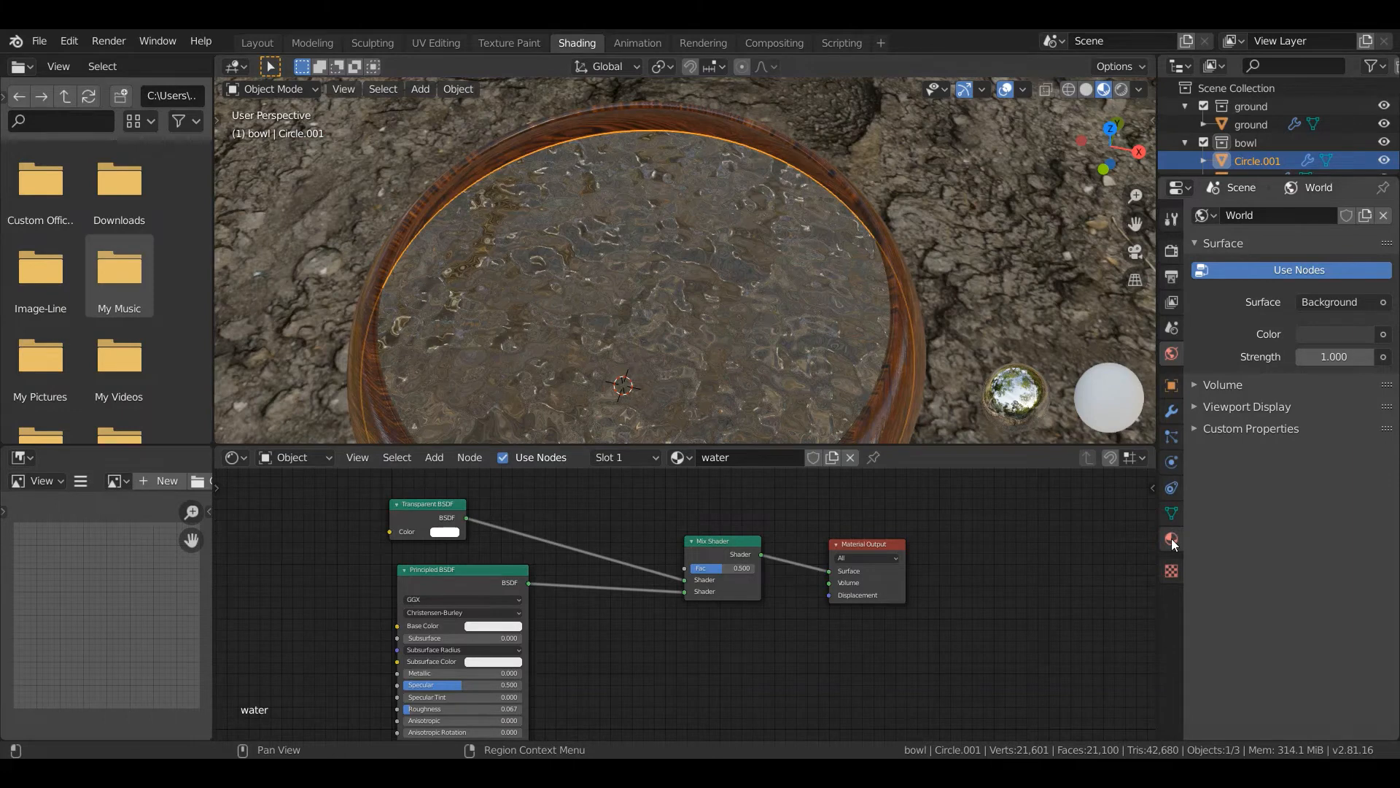
click(1172, 538)
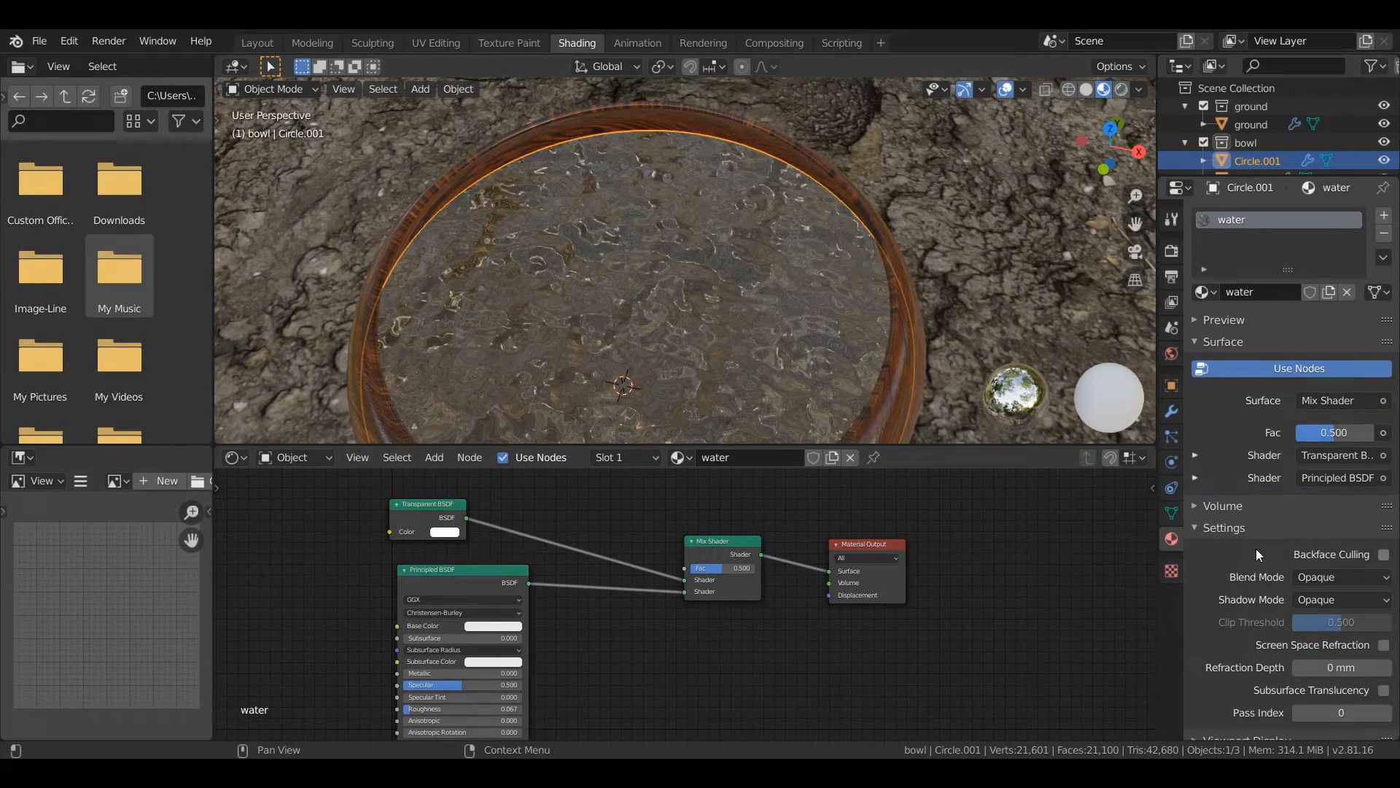
click(1172, 250)
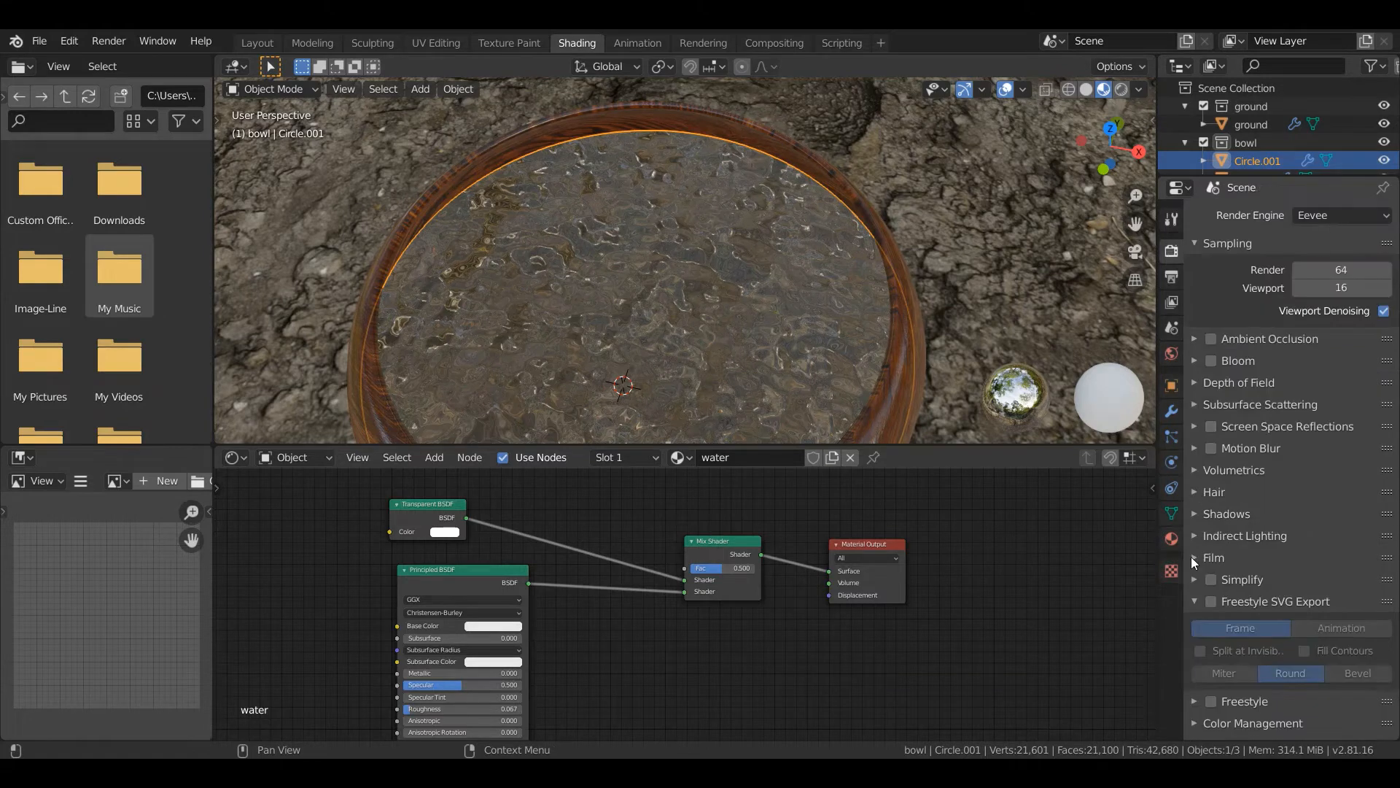
click(1171, 538)
click(1351, 576)
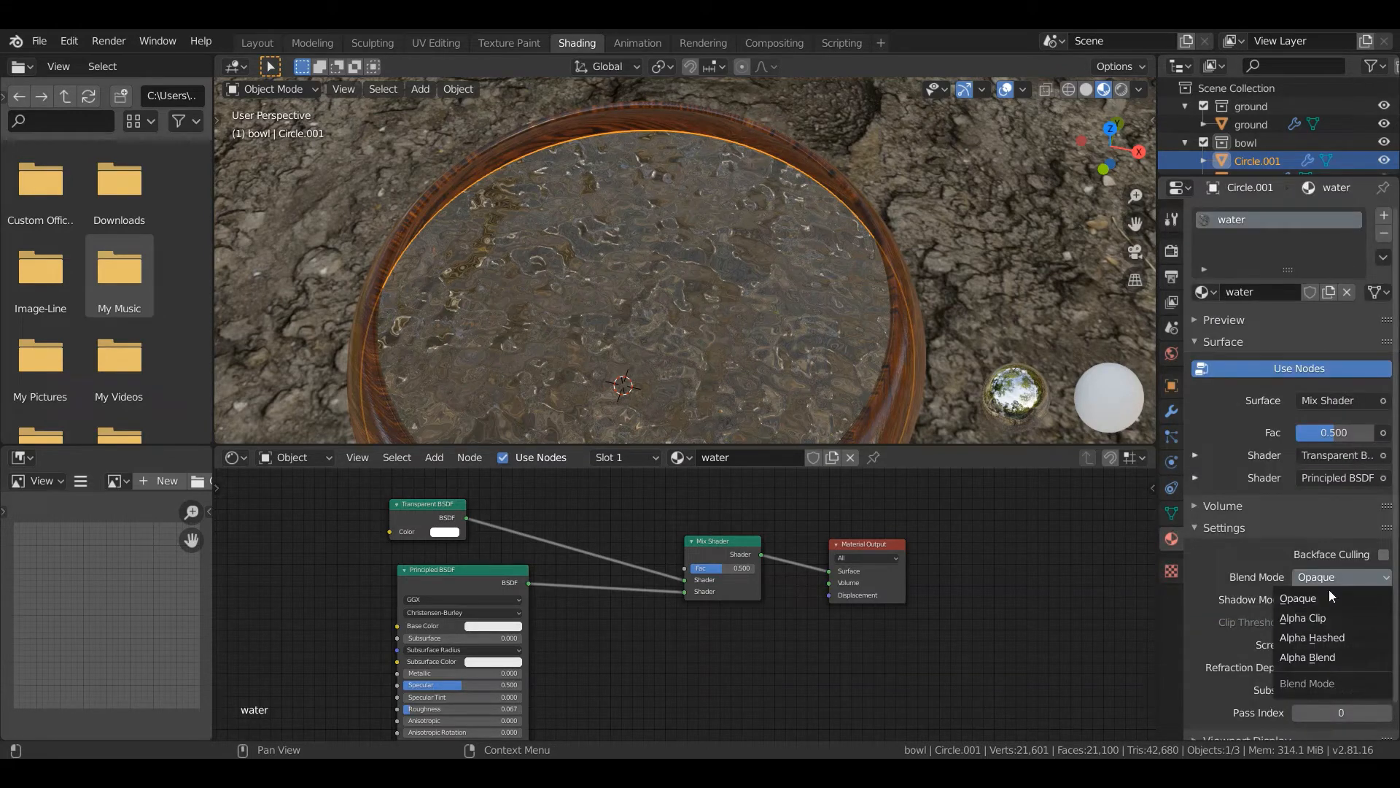
click(1310, 657)
Lower the Mix Shader's Fac to 0.247 and check the water's transparency over the bowl's wood.
middle_drag(682, 183, 723, 84)
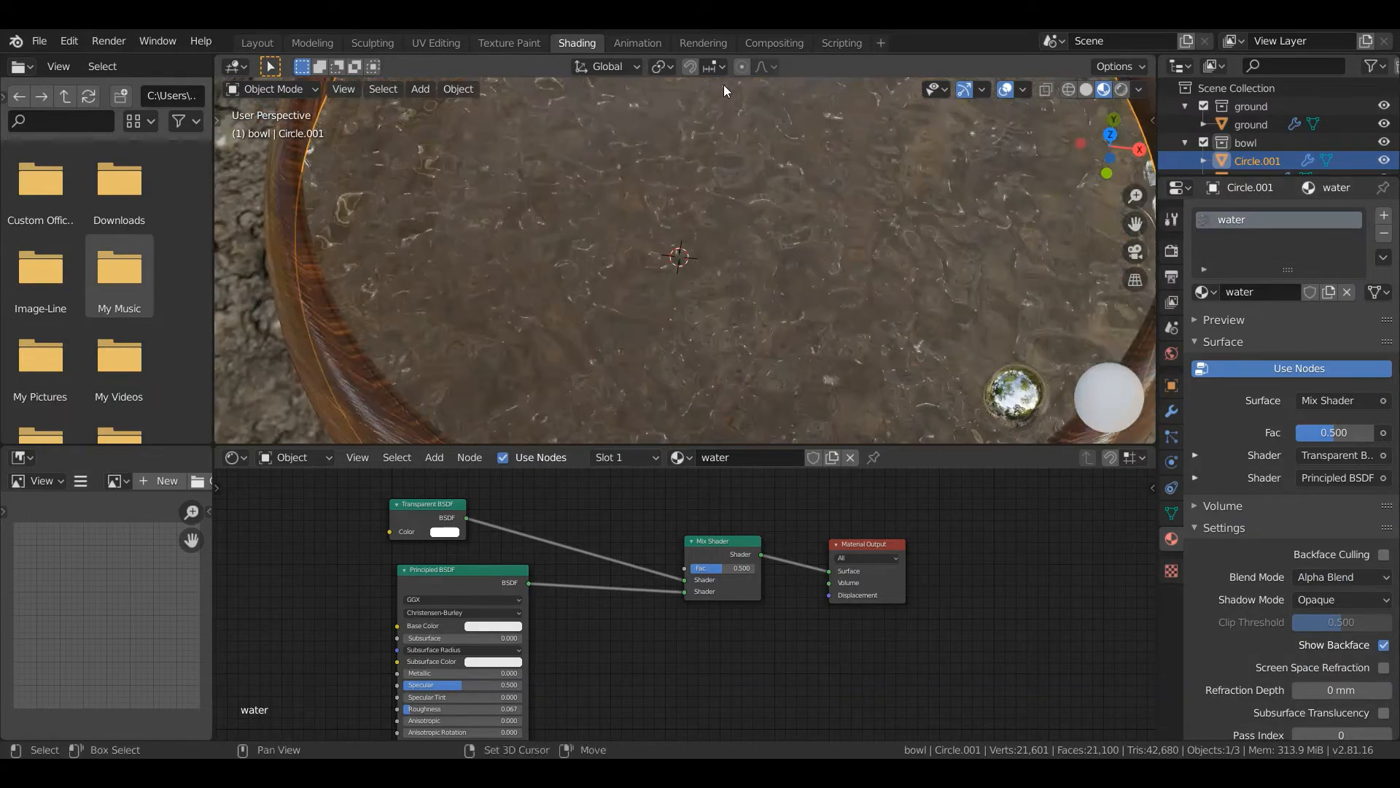
scroll(722, 152, up, 4)
shift+middle_drag(722, 152, 676, 214)
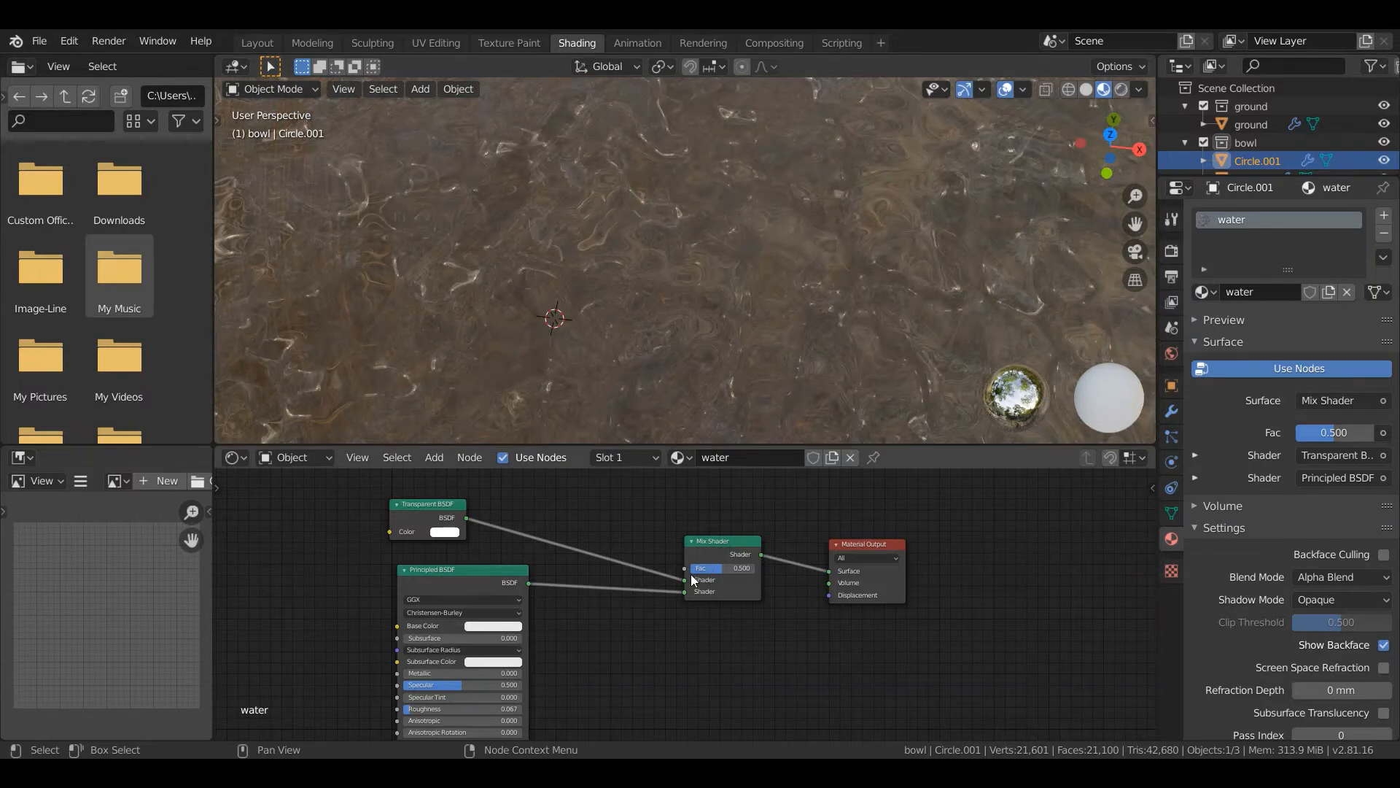
drag(700, 568, 684, 568)
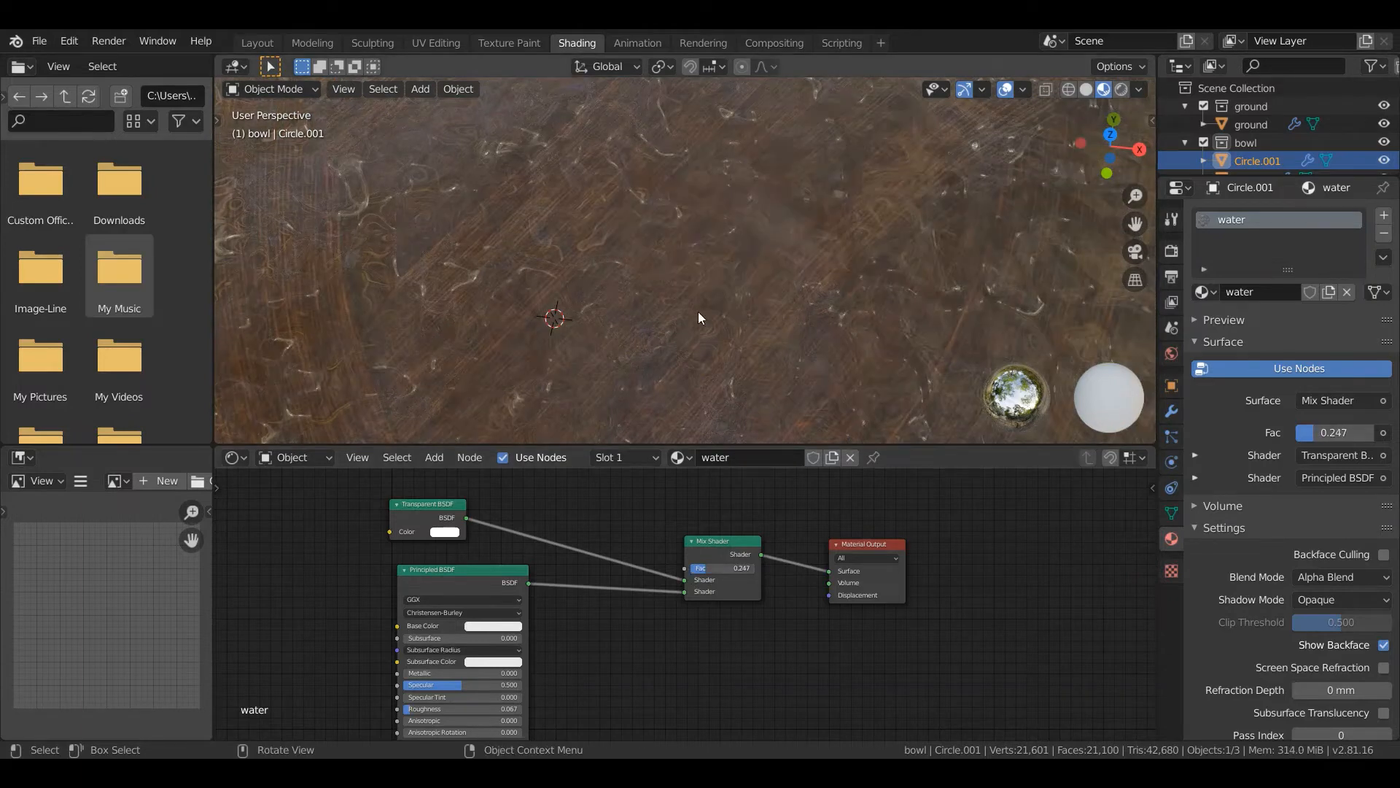
scroll(698, 312, down, 5)
middle_drag(666, 213, 724, 182)
scroll(678, 165, up, 3)
Set the Bump Strength to 0.633 and the Noise Texture's Scale to 2.700 in the water material.
middle_drag(542, 655, 755, 537)
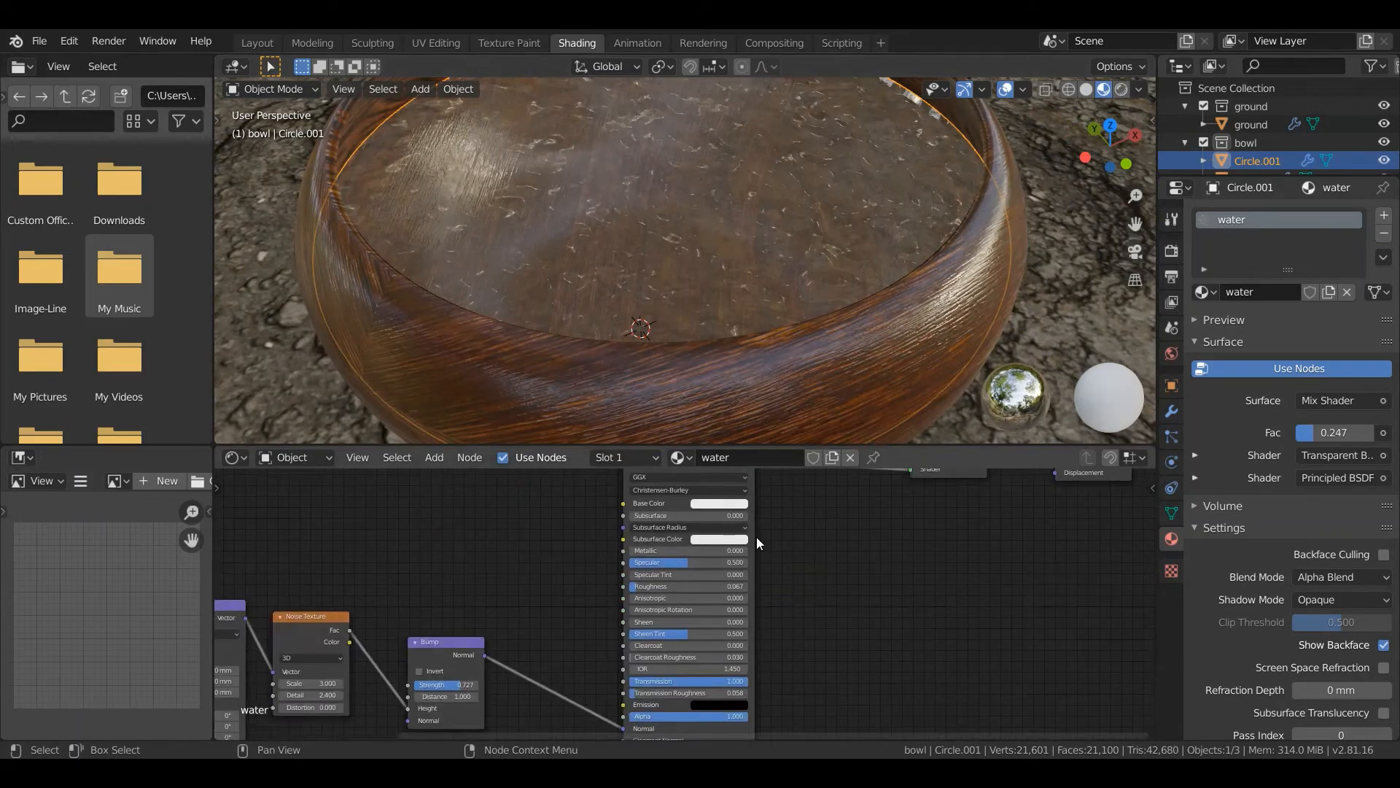
middle_drag(543, 620, 756, 487)
scroll(671, 591, up, 2)
mouse_move(650, 531)
mouse_down()
mouse_move(672, 530)
mouse_move(633, 530)
mouse_up()
drag(481, 527, 465, 528)
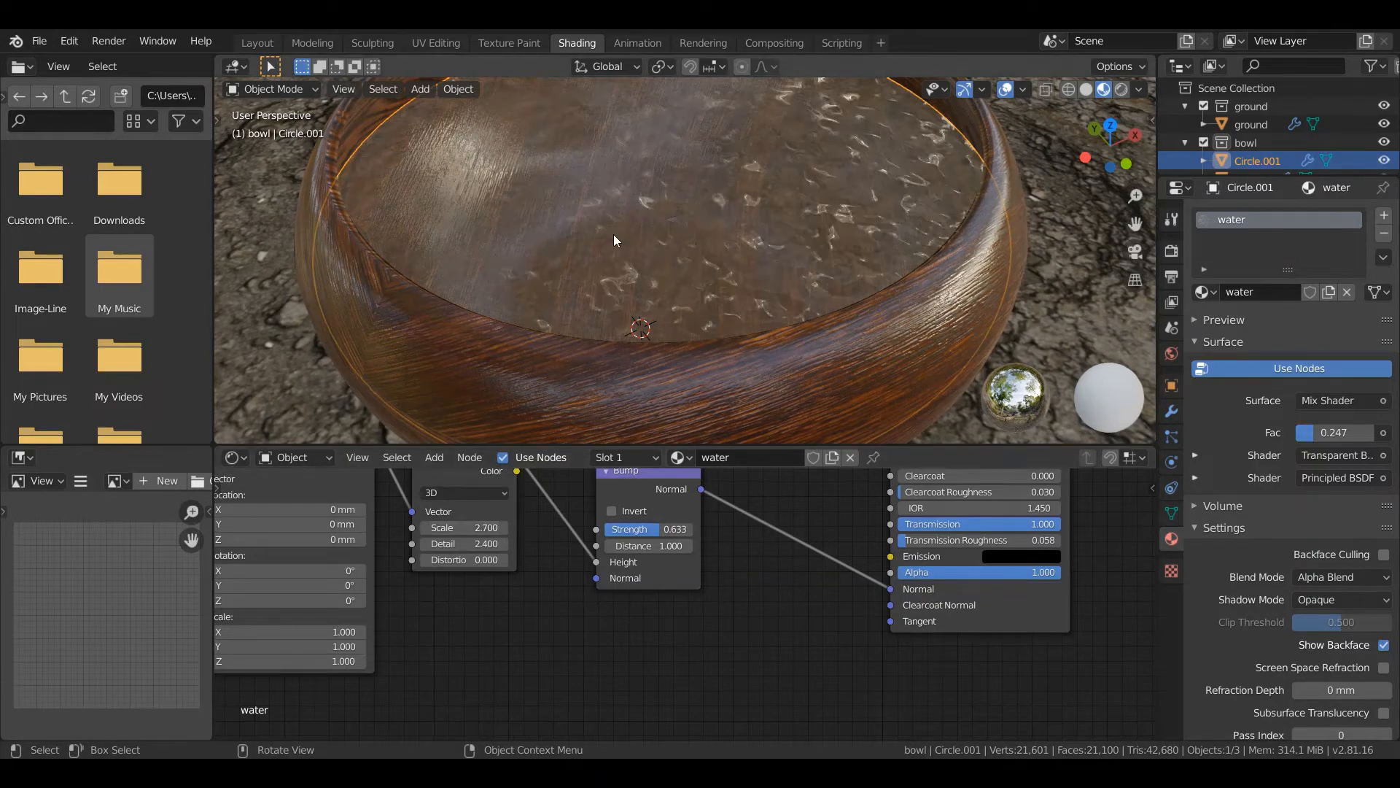
scroll(614, 234, down, 5)
mouse_move(653, 218)
middle_down()
mouse_move(668, 164)
mouse_move(659, 244)
mouse_move(682, 300)
mouse_move(679, 259)
mouse_move(646, 269)
middle_up()
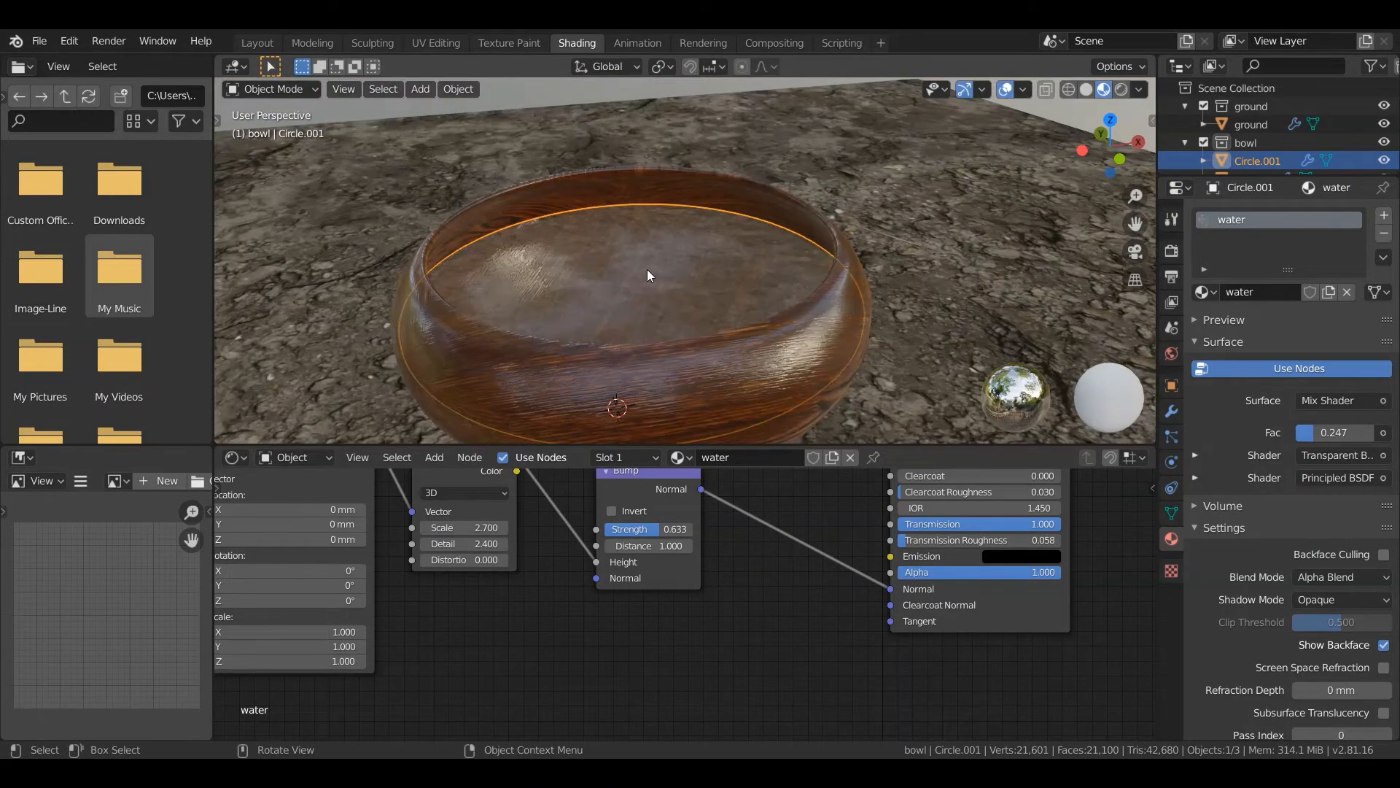
In the Layout workspace, set the bowl material's viewport display color to dark brown.
click(261, 44)
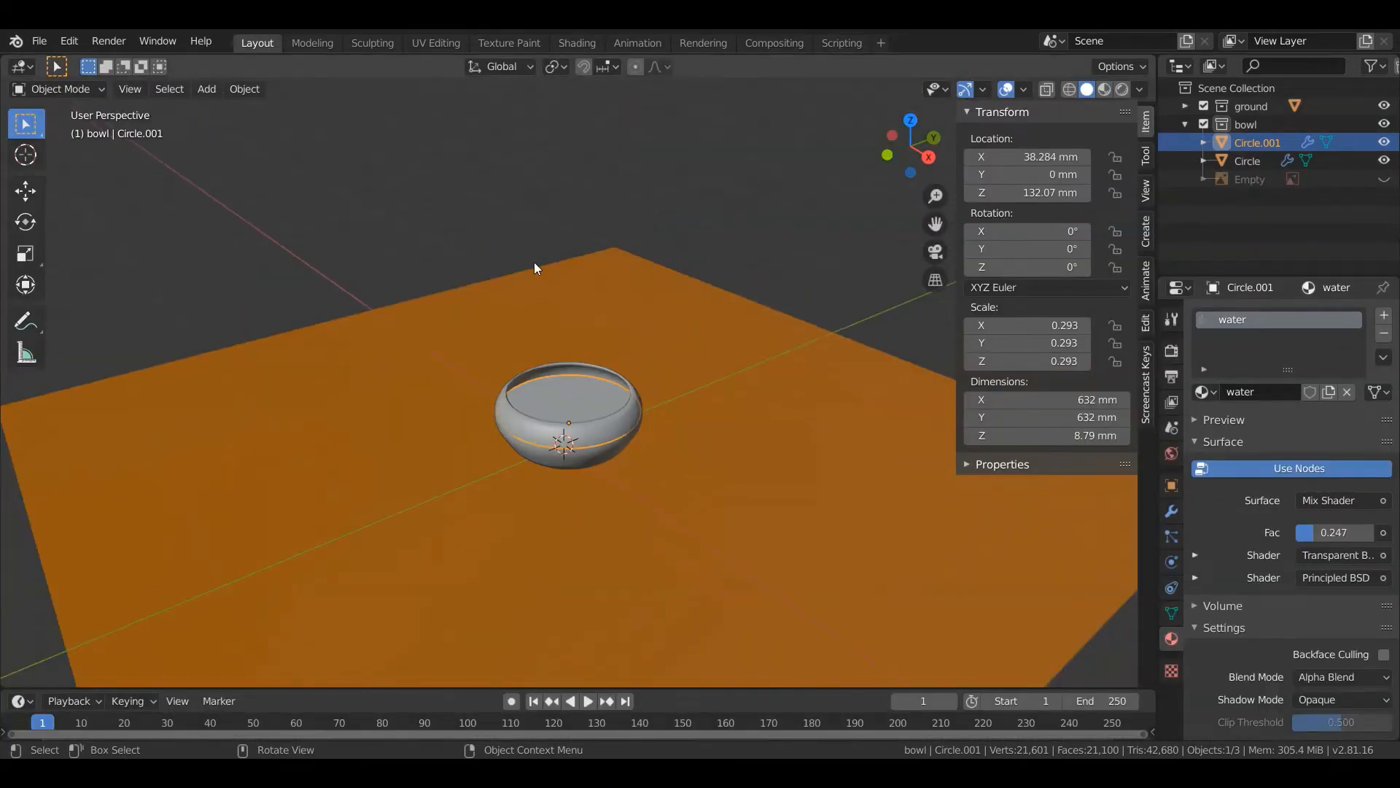
click(620, 439)
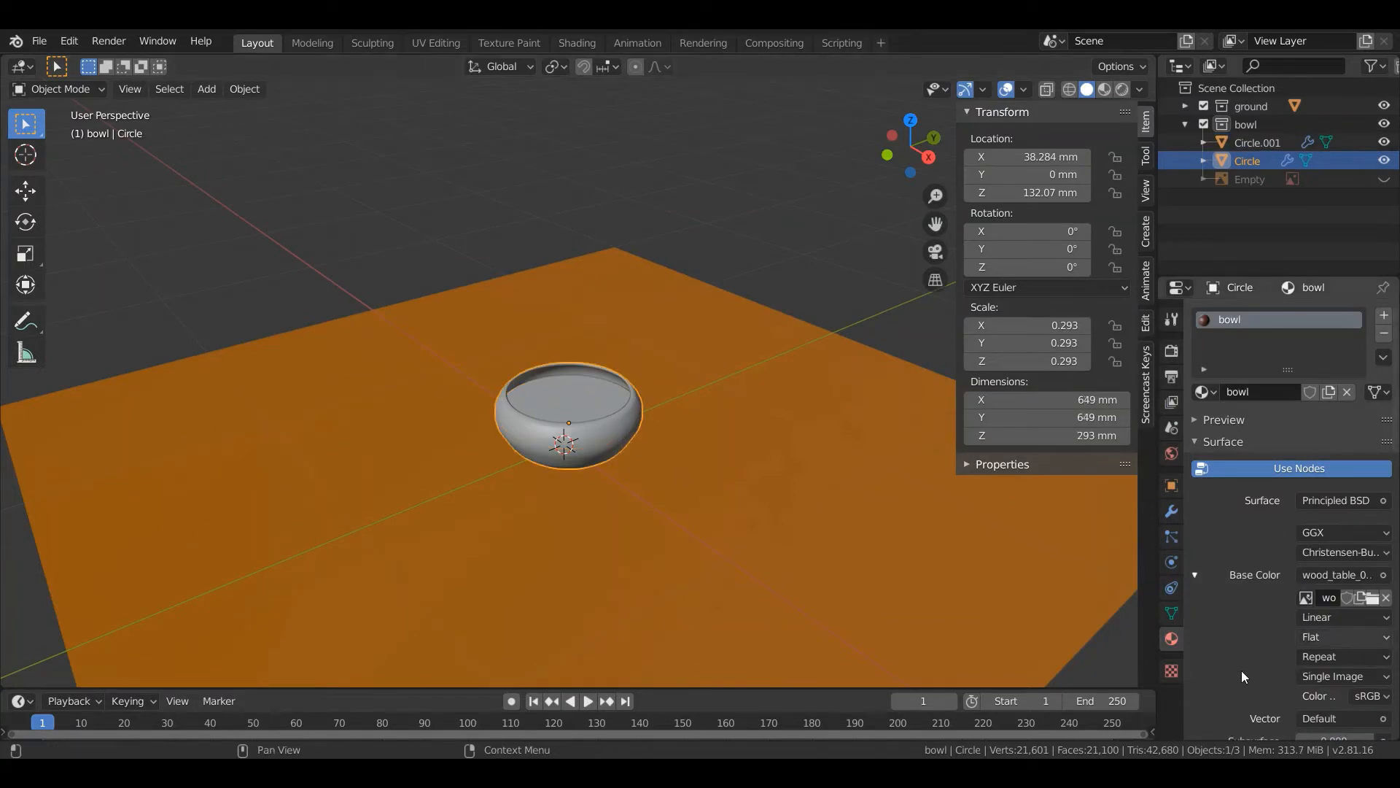
scroll(1241, 671, down, 7)
scroll(1254, 601, down, 15)
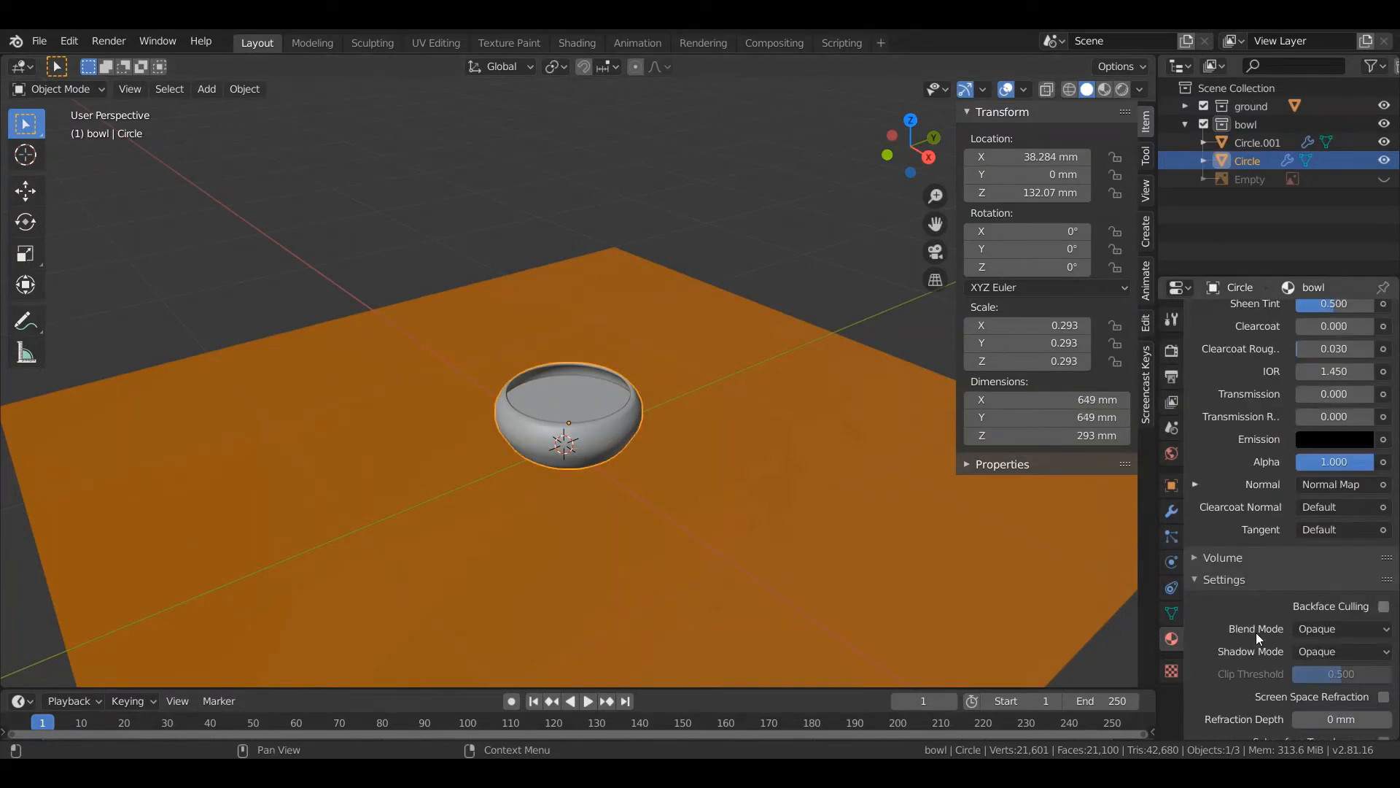
scroll(1279, 612, down, 1)
click(1315, 666)
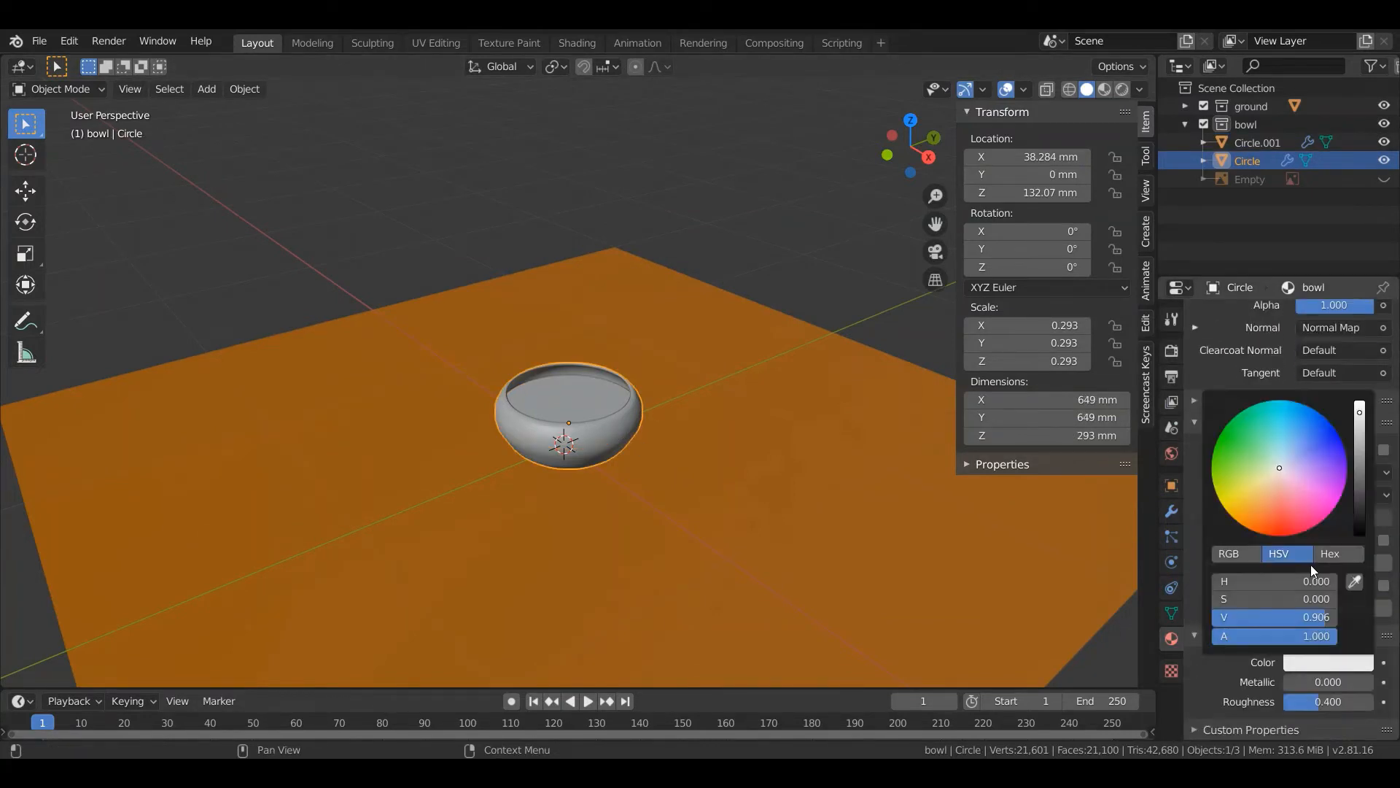
click(1261, 506)
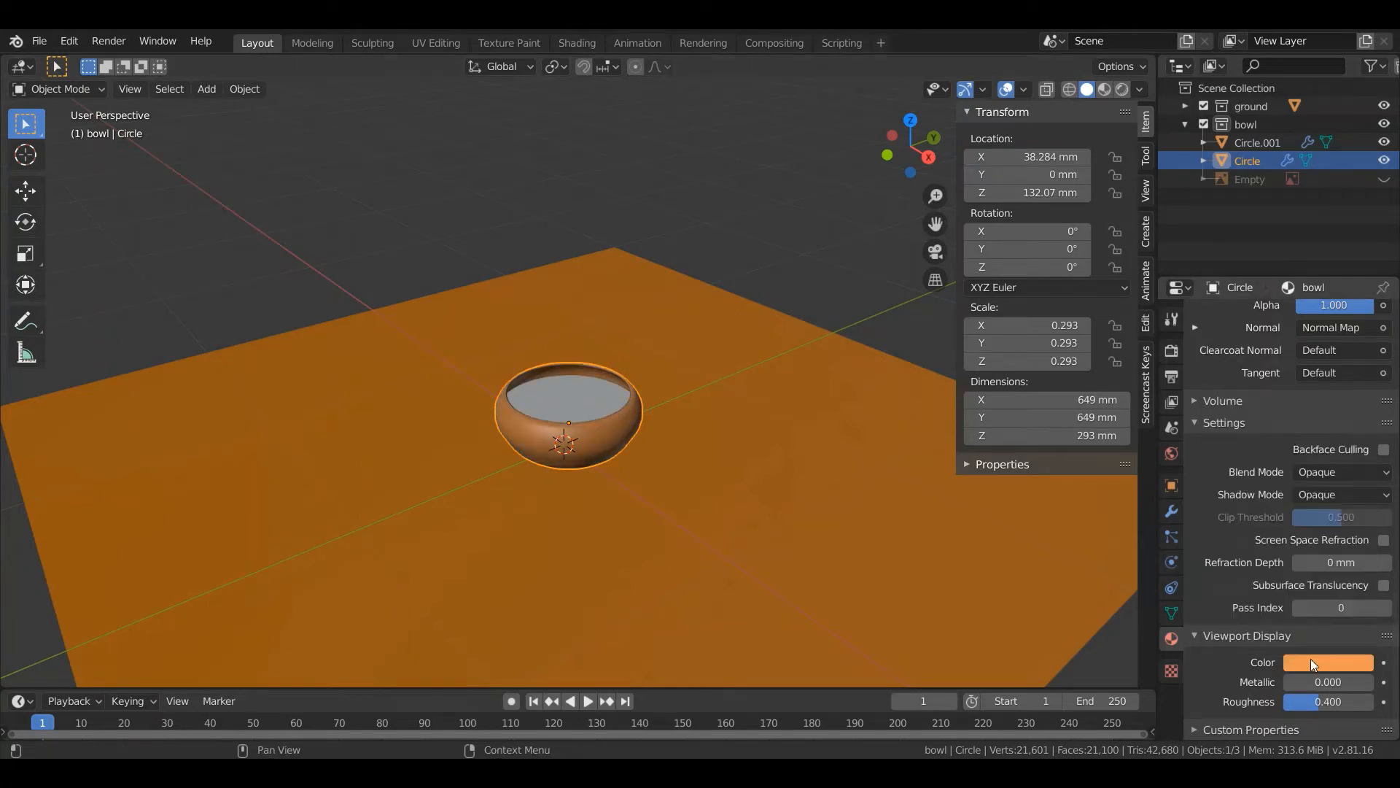
click(1315, 664)
click(1360, 486)
Set the water material's viewport display color to blue with hue 0.646, saturation 1.000 and value 0.906.
click(568, 403)
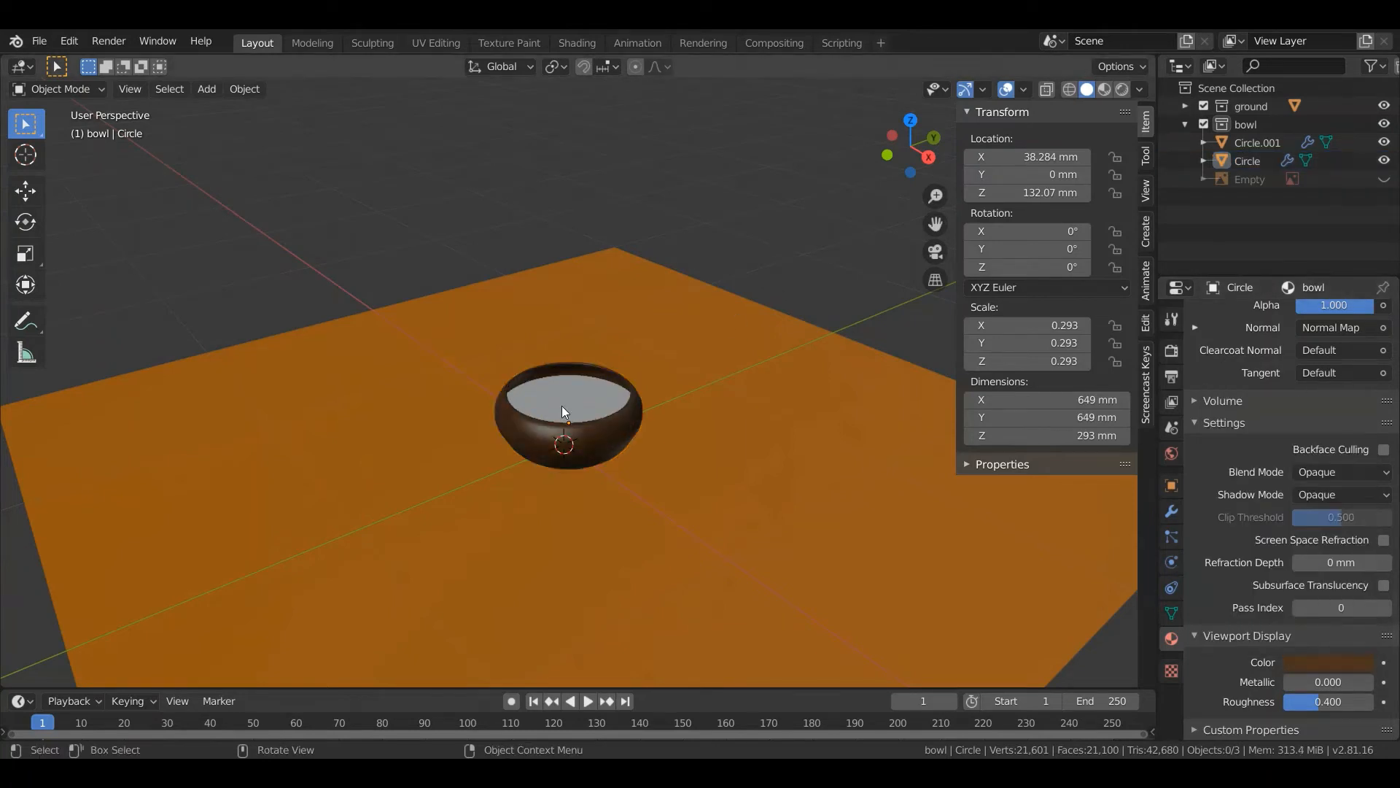
click(1308, 660)
click(1333, 427)
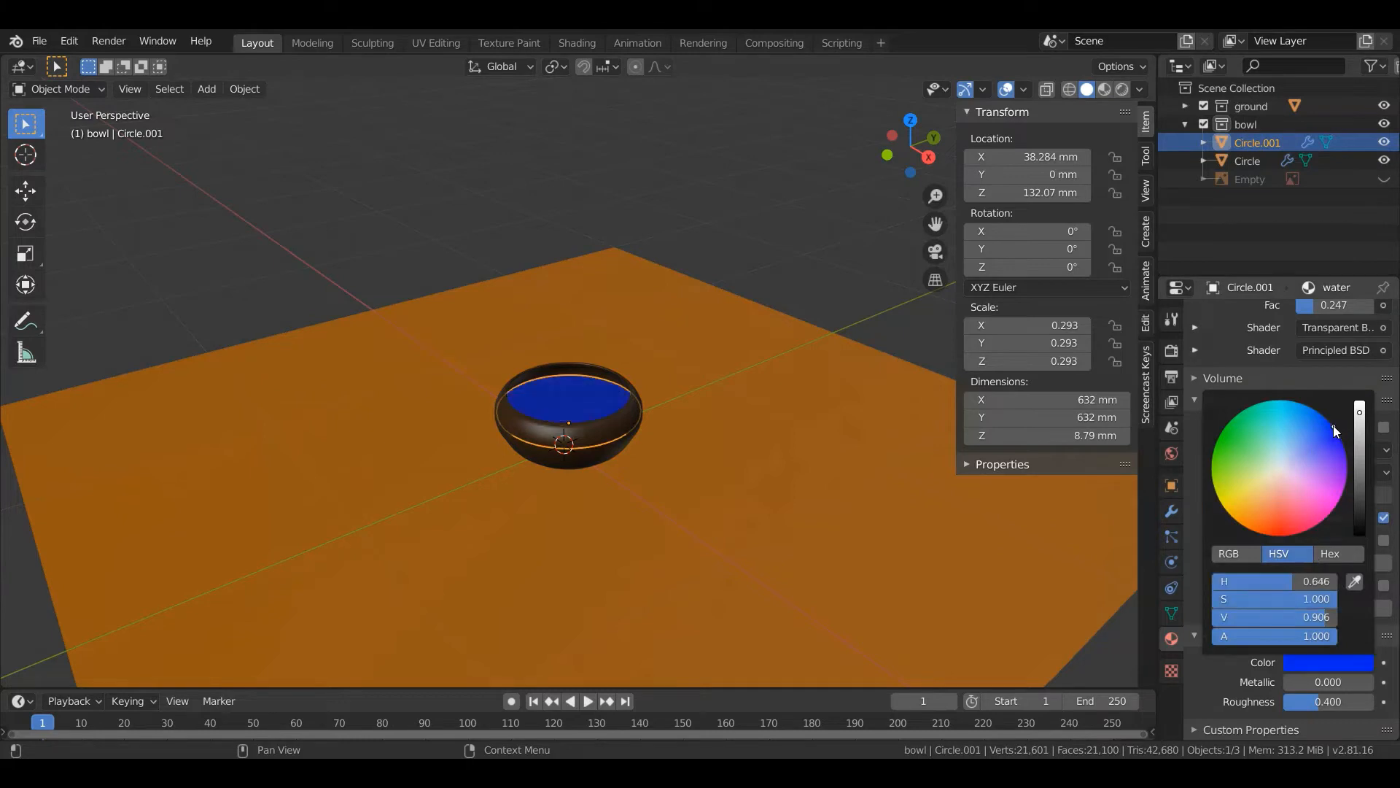
click(782, 246)
Examine the recolored bowl and water on the ground plane from several angles and distances.
scroll(782, 246, down, 5)
middle_drag(714, 293, 684, 287)
scroll(591, 400, up, 6)
scroll(557, 365, down, 4)
middle_drag(558, 365, 591, 402)
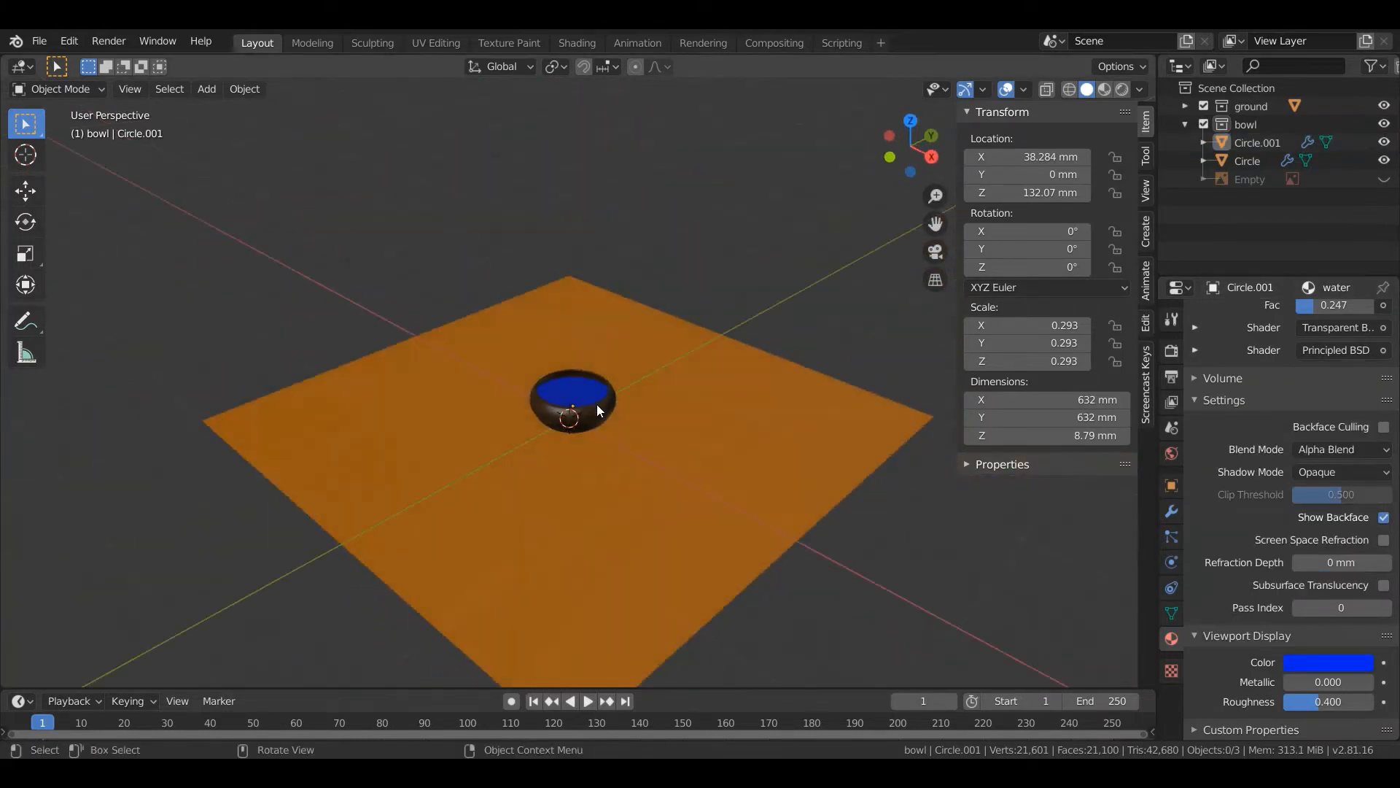
scroll(596, 404, down, 3)
scroll(619, 395, up, 5)
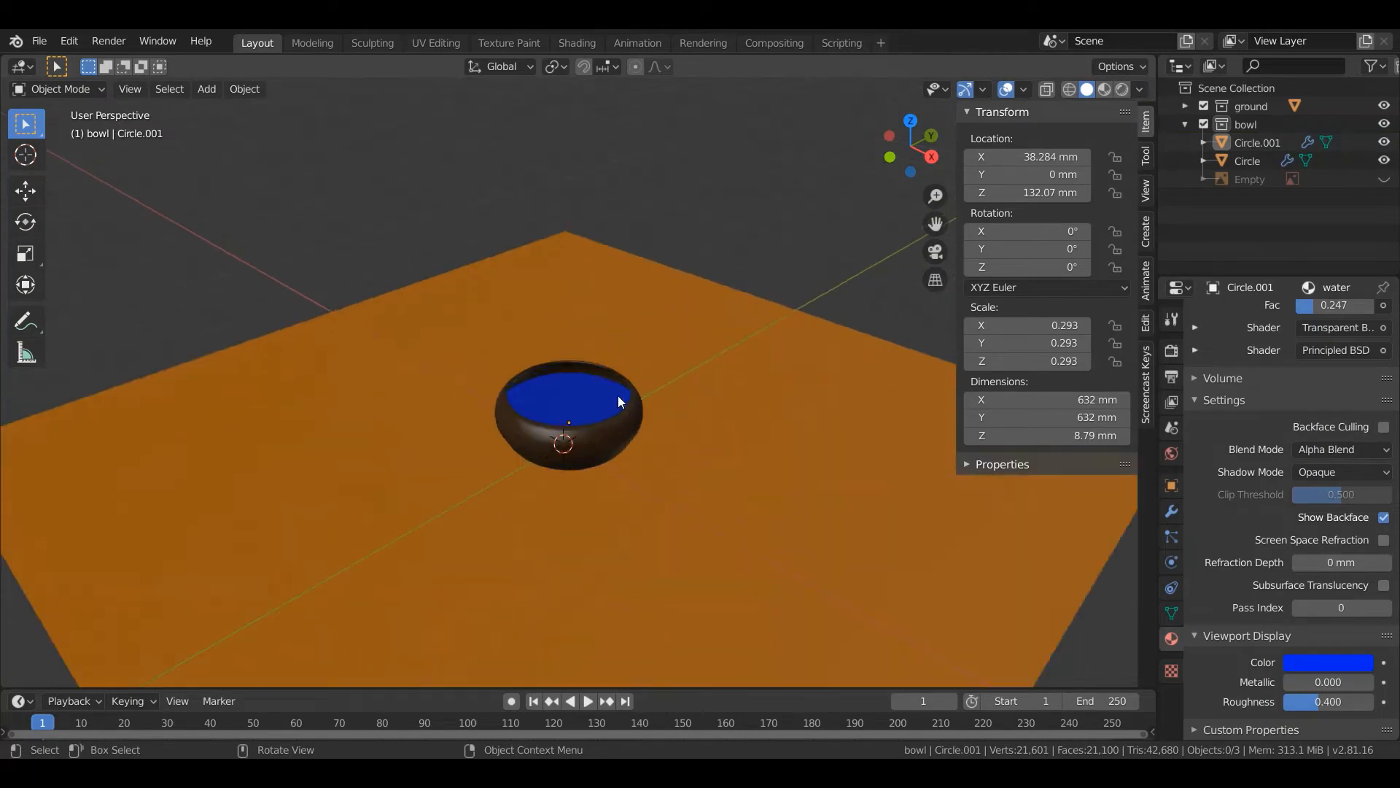
scroll(619, 395, down, 4)
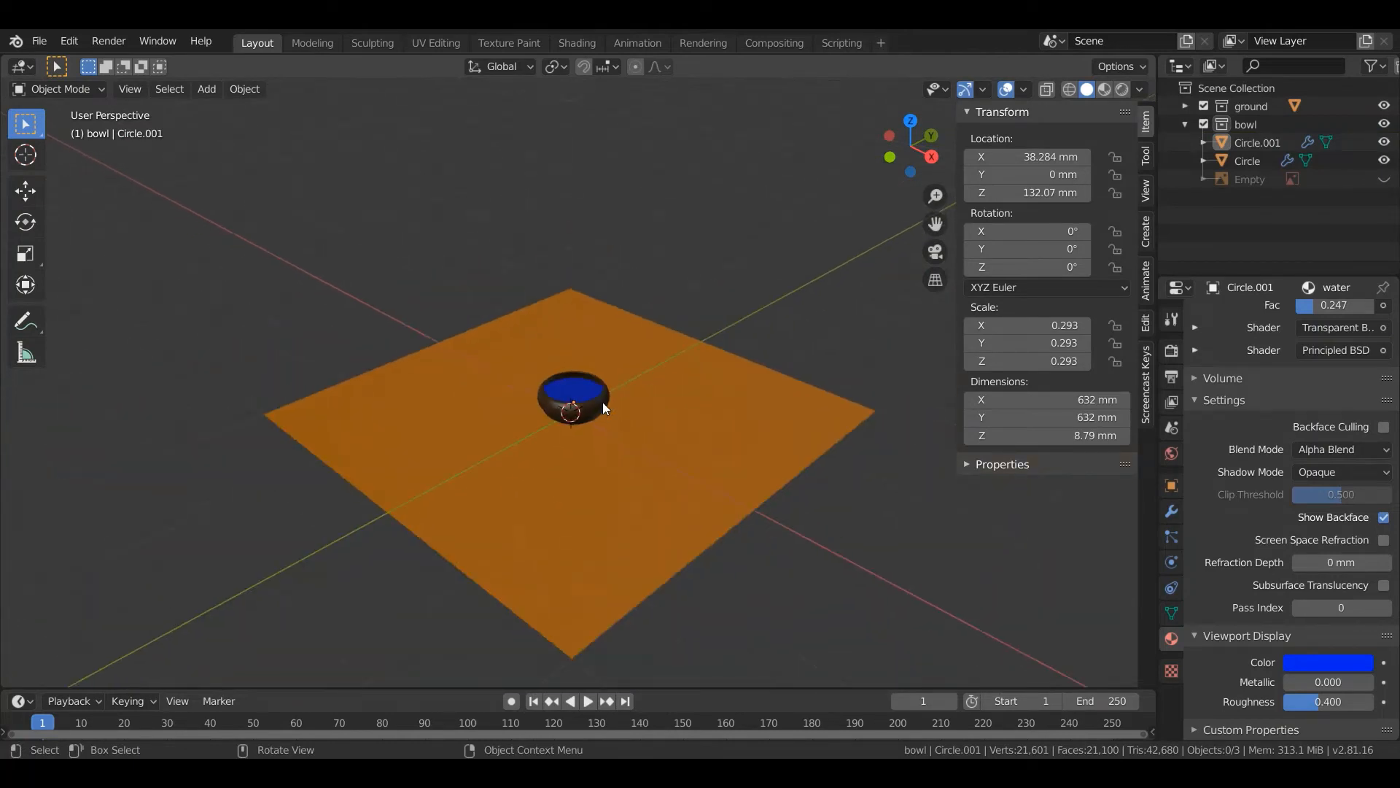
scroll(626, 391, up, 1)
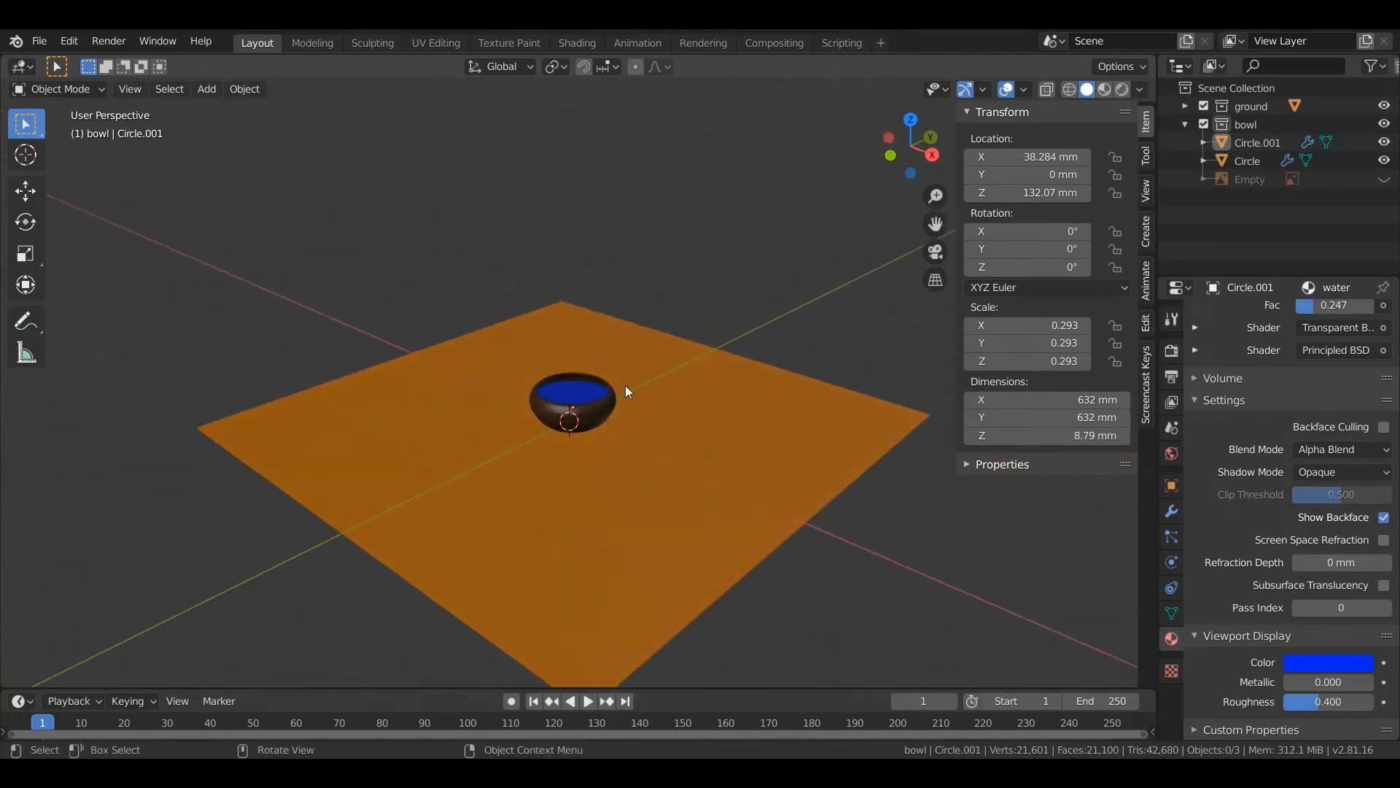
Create a new collection directly under the Scene Collection and name it leaf.
click(1225, 87)
right_click(1225, 87)
click(1226, 95)
click(1288, 197)
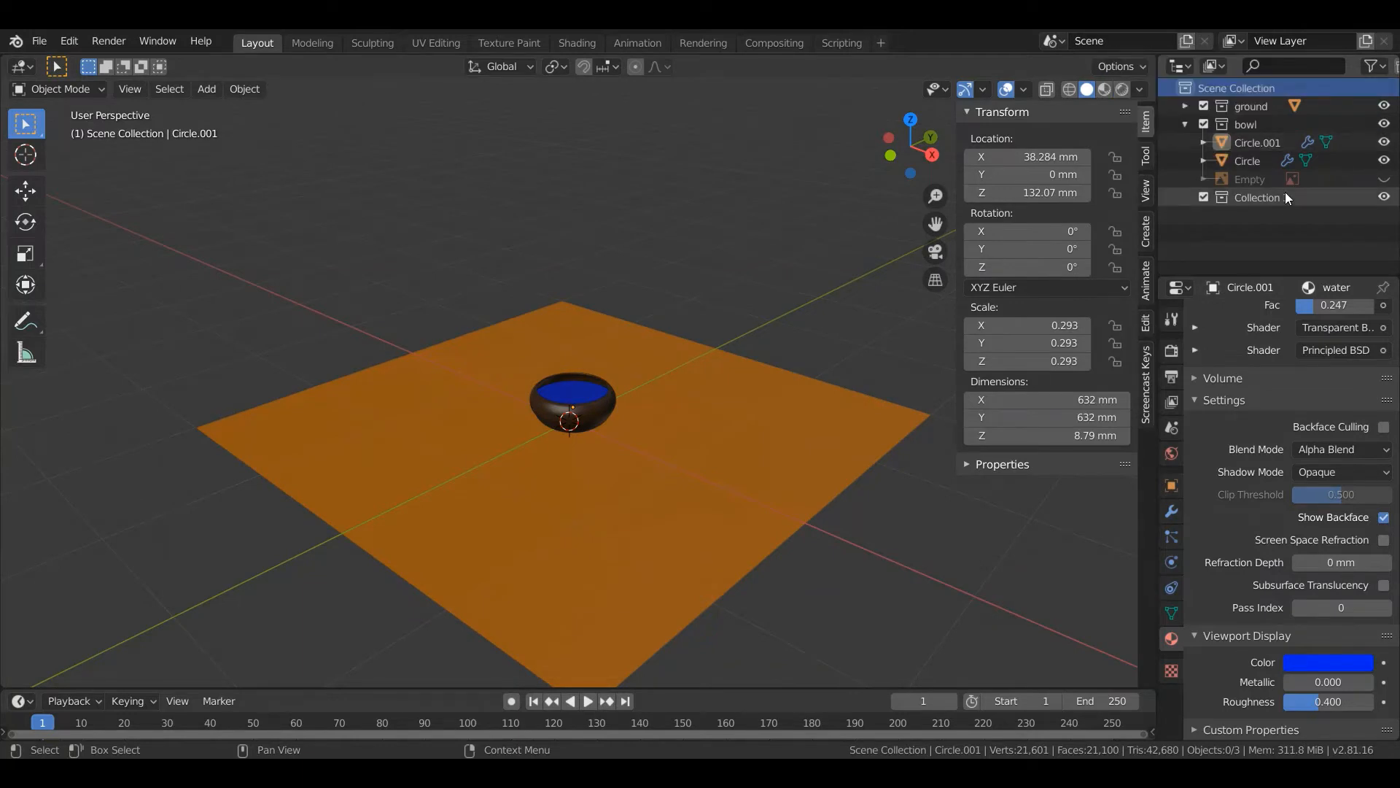
double_click(1290, 196)
text(leaf)
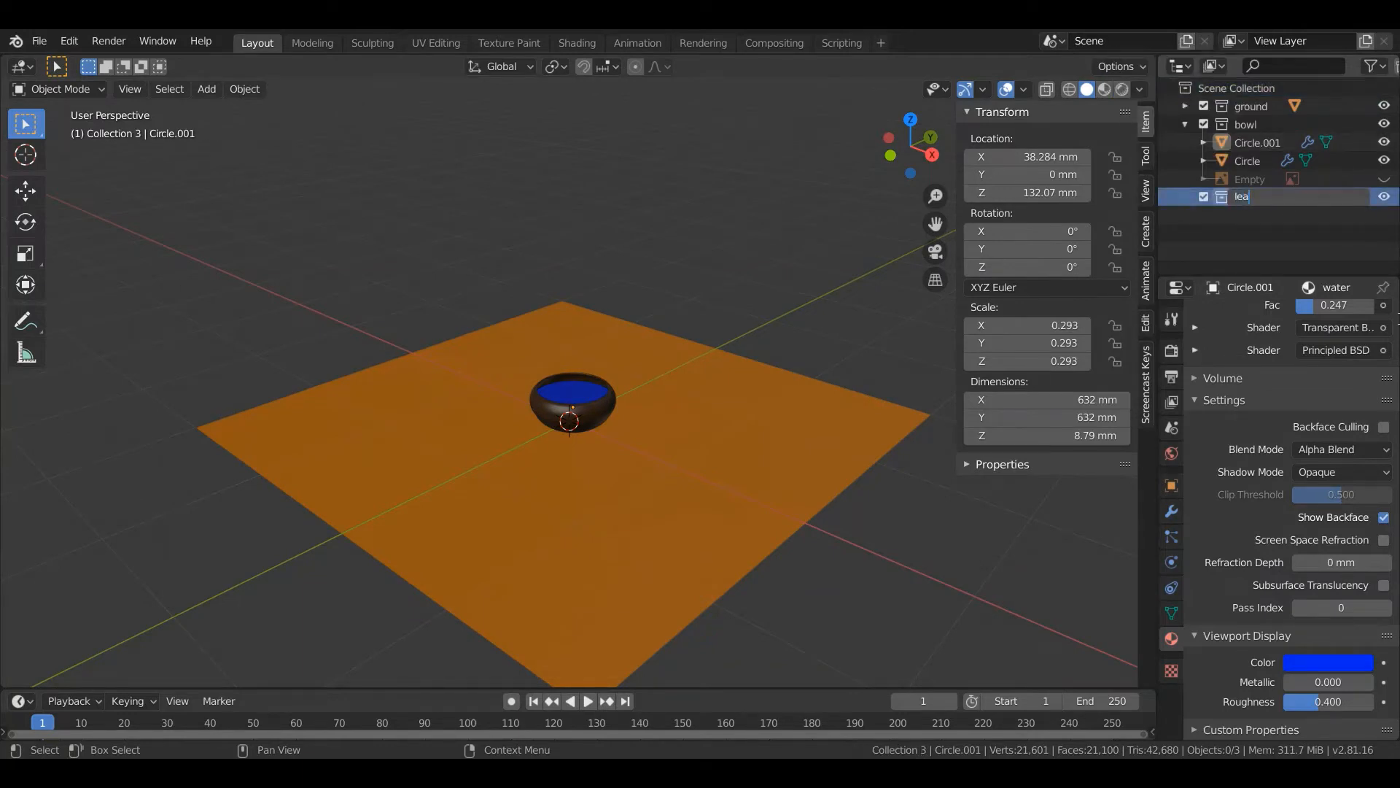
key(Return)
Append the leaf pattern collection from bowl and leaf.blend in the bowl and leaf folder into the leaf collection.
click(41, 42)
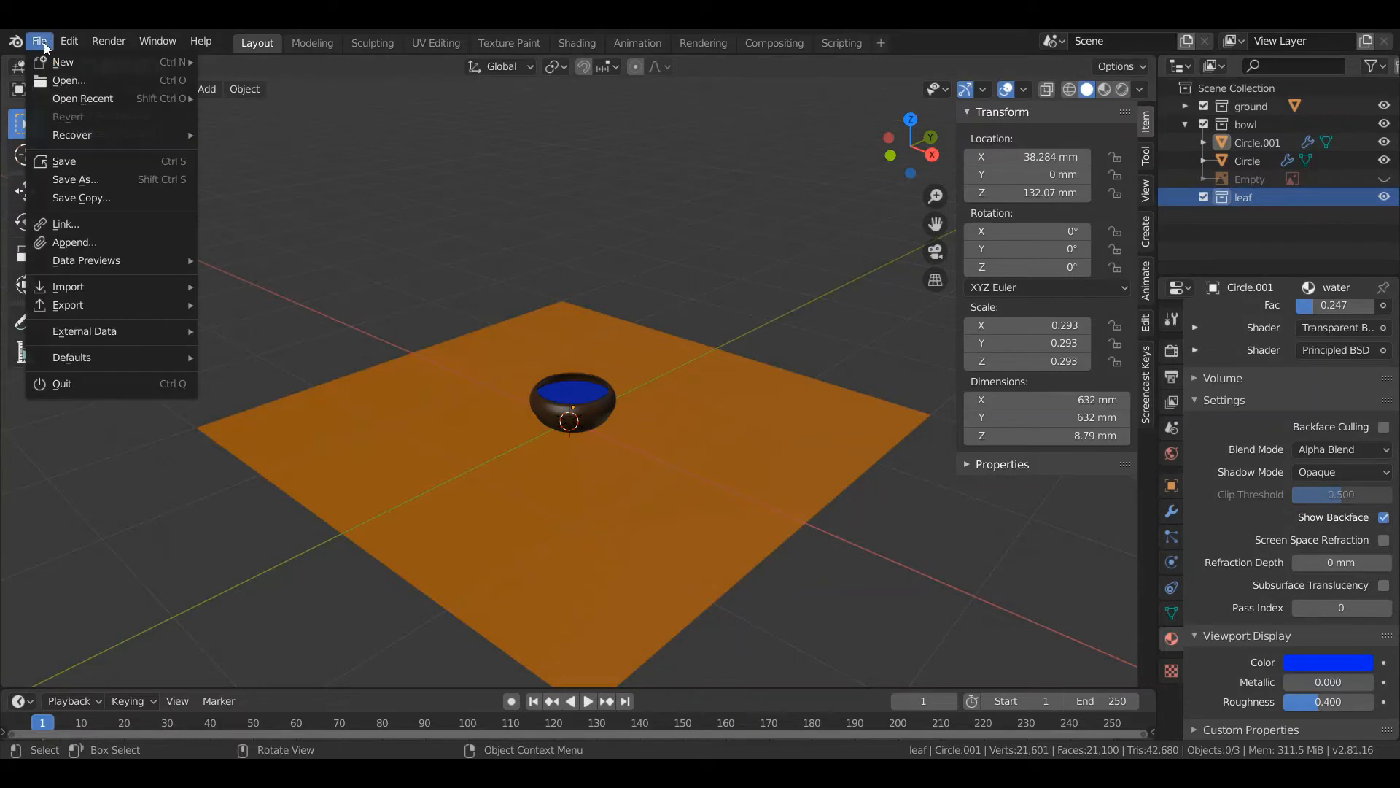
click(80, 247)
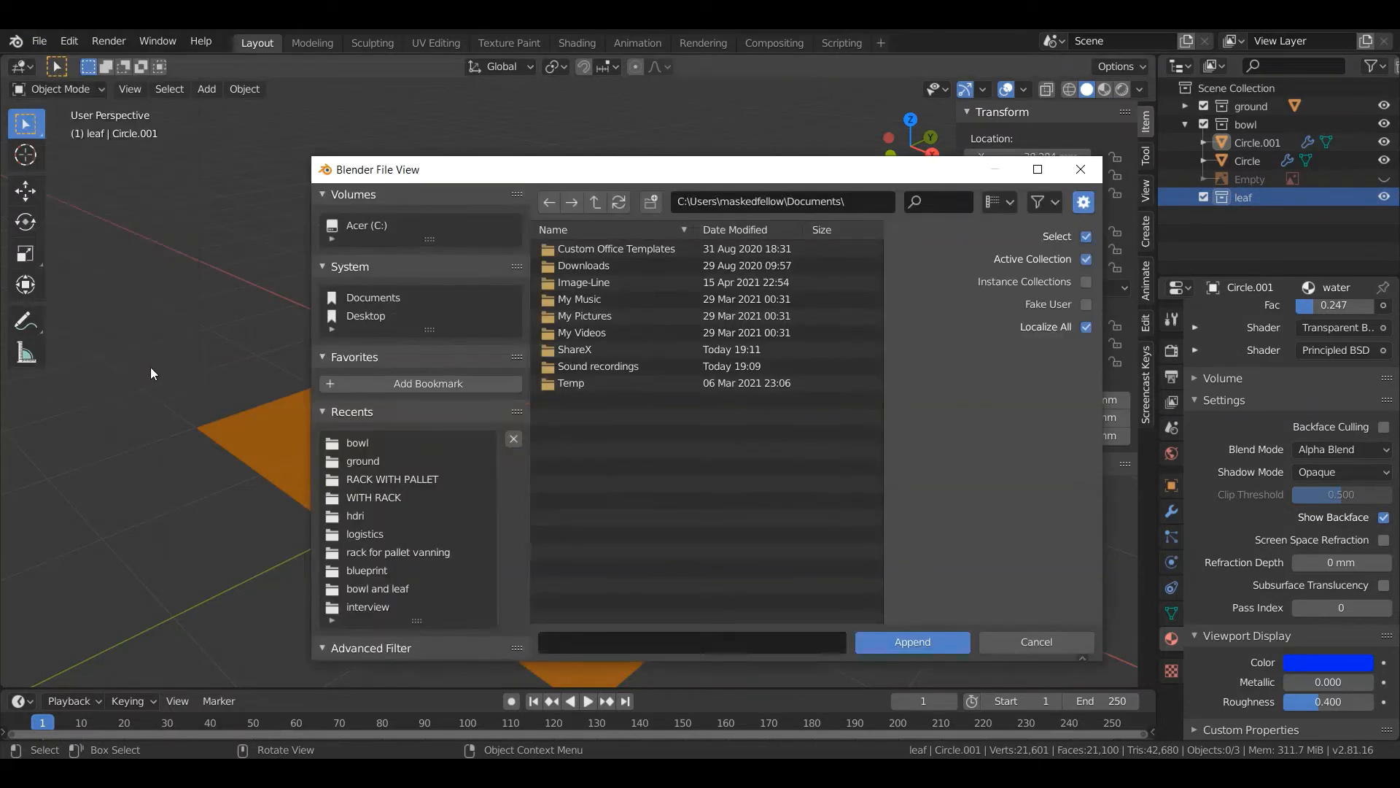
click(373, 438)
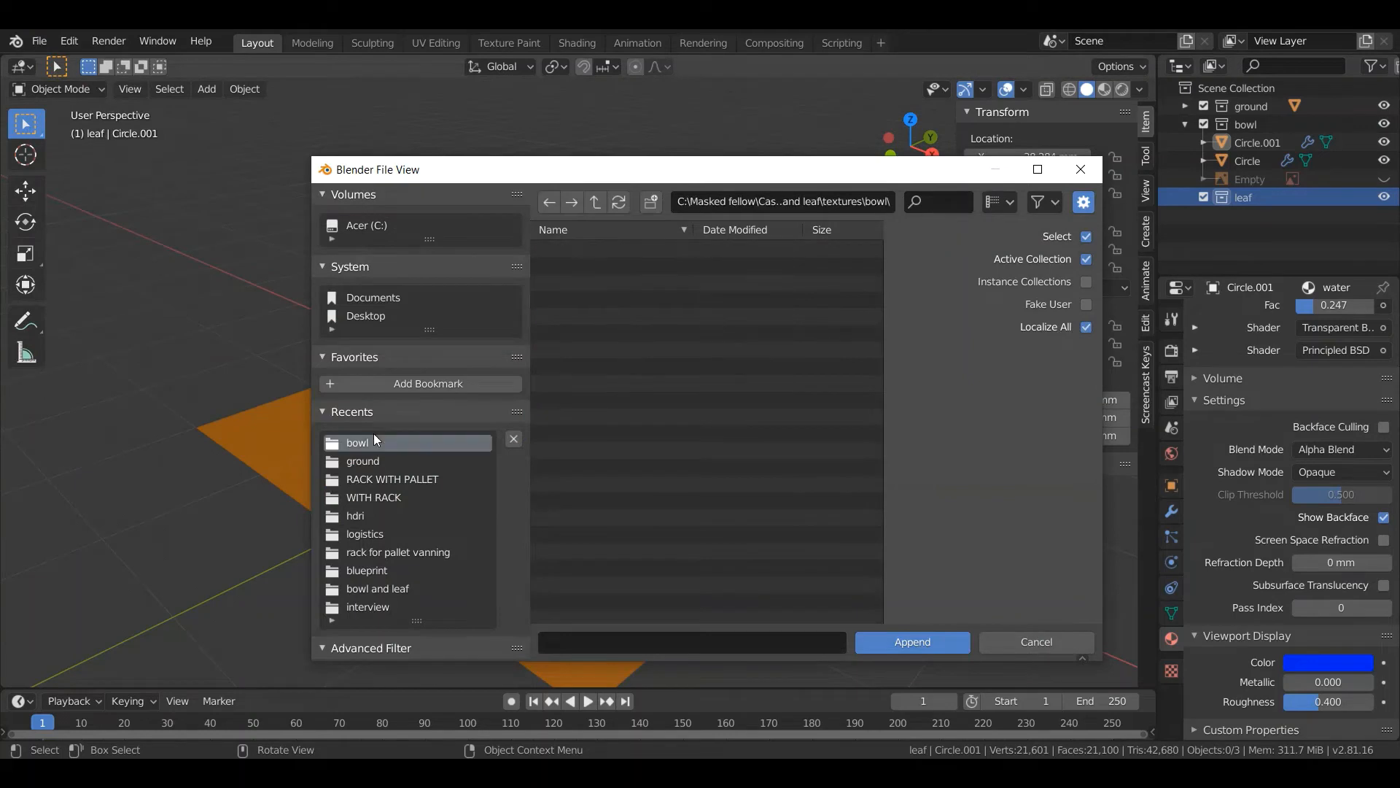
click(591, 204)
click(591, 203)
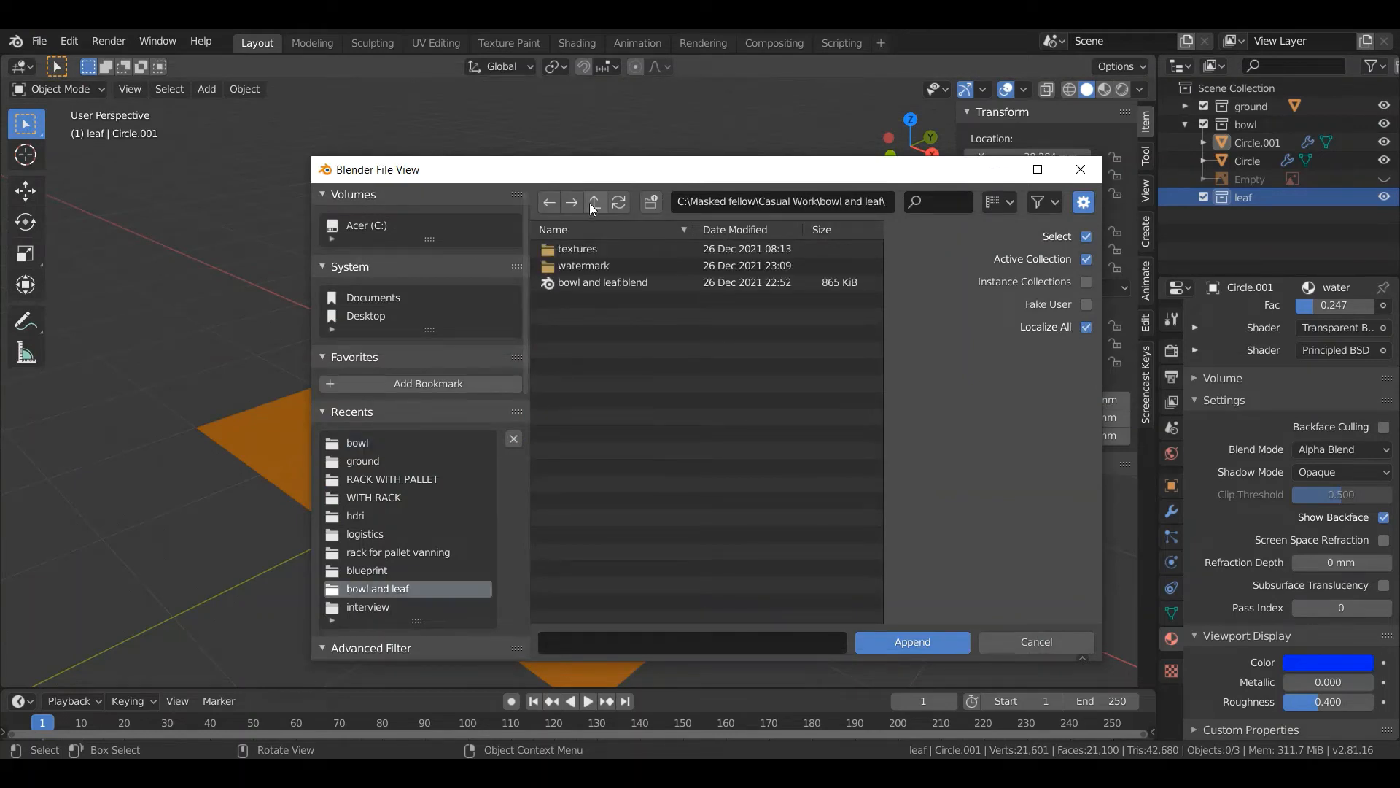
double_click(610, 280)
double_click(607, 283)
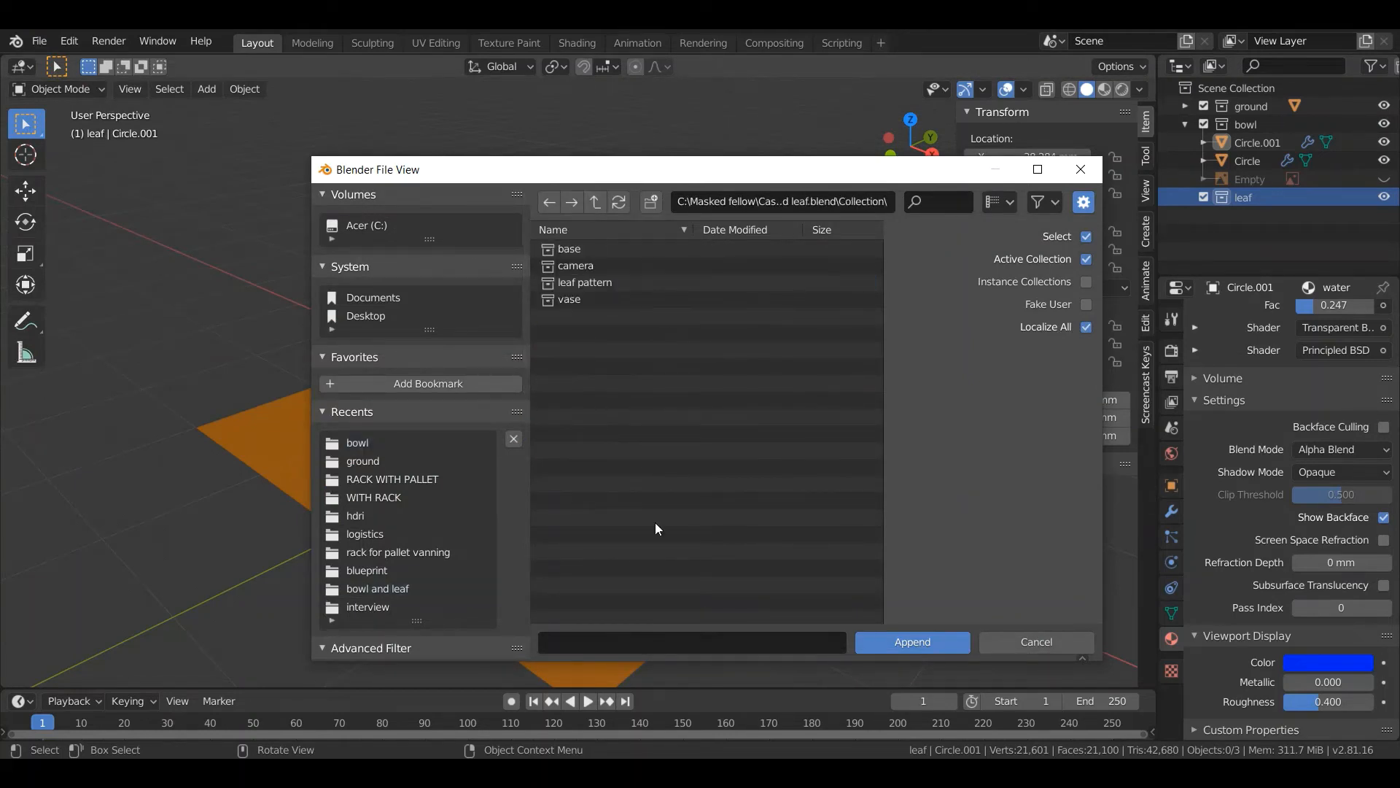
double_click(589, 284)
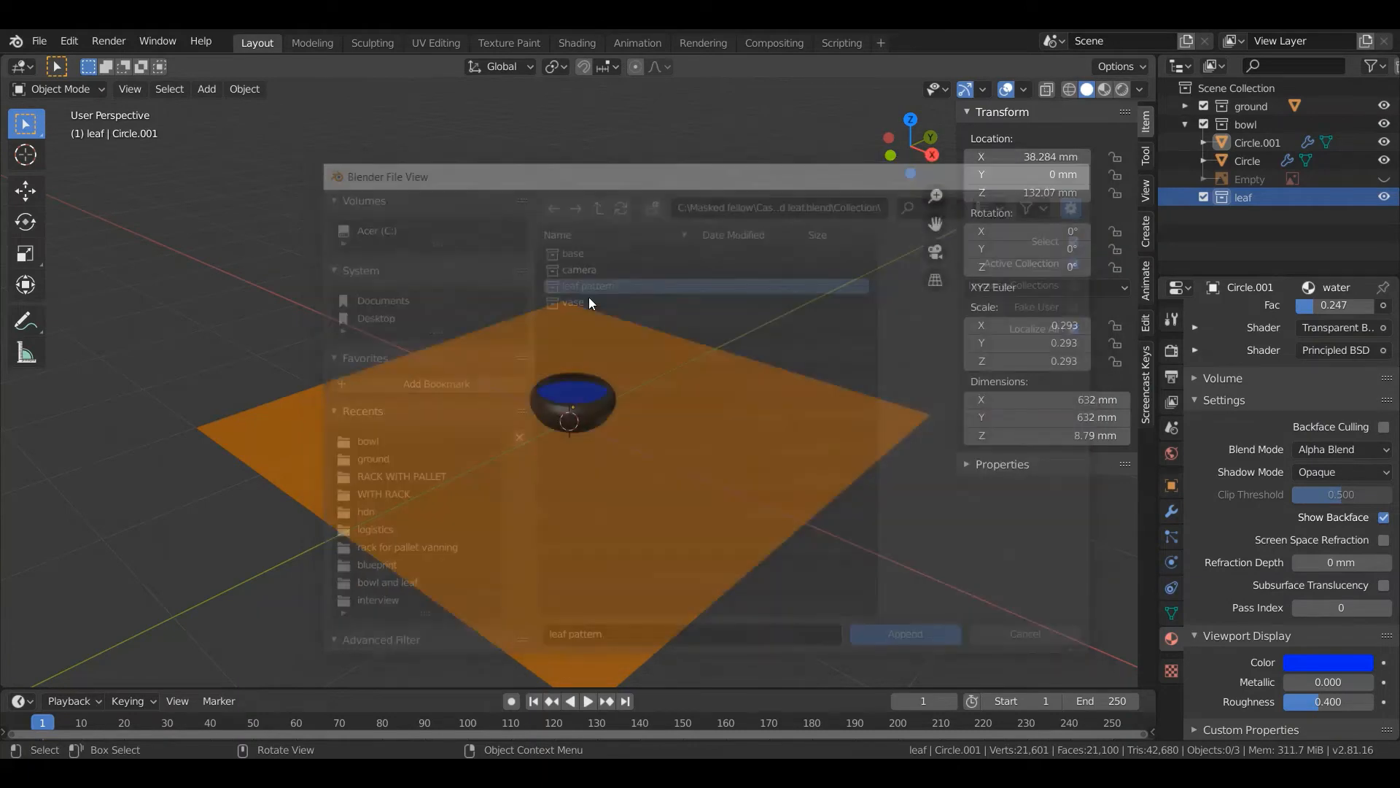
Look at the whole scene from above to locate the appended leaves.
scroll(534, 421, down, 6)
middle_drag(497, 324, 531, 374)
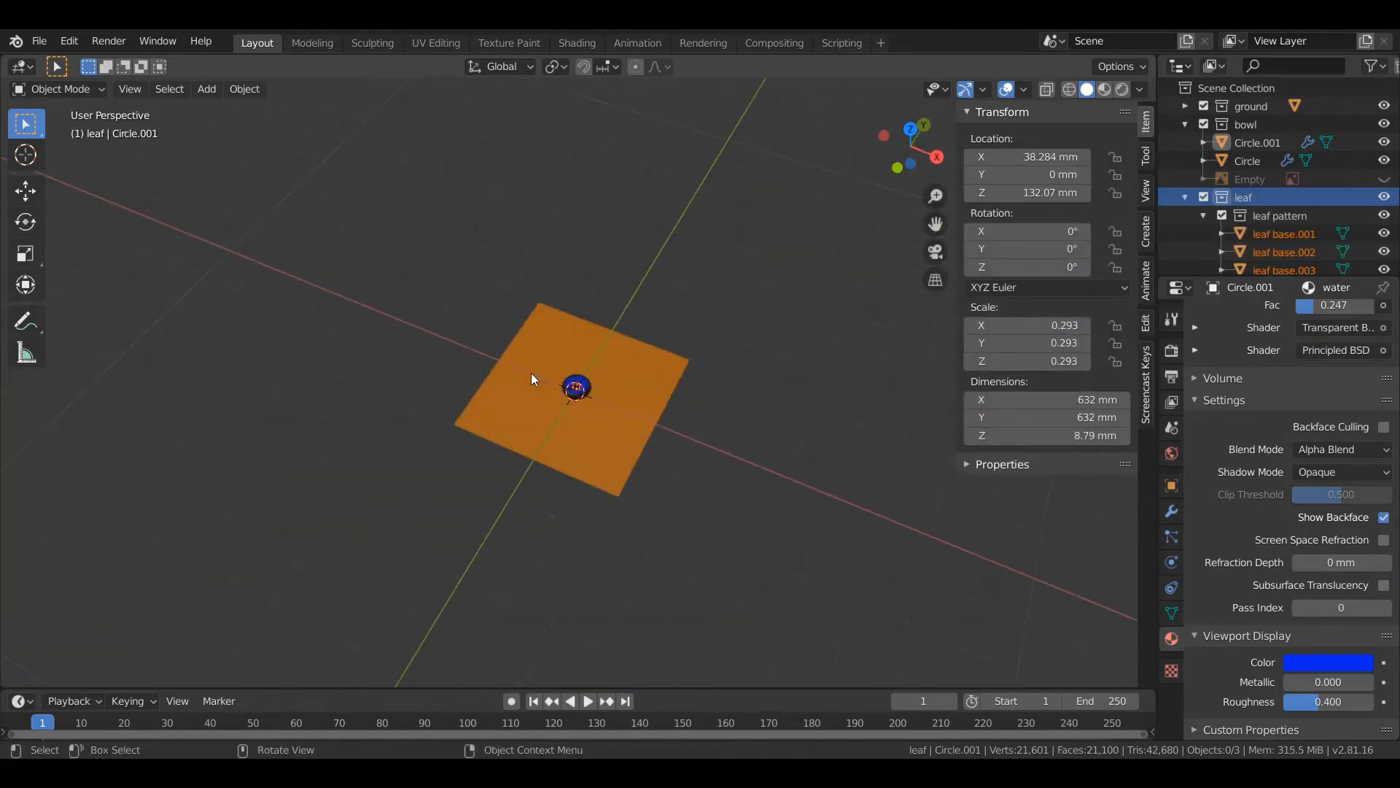
key(KP_7)
scroll(540, 370, down, 8)
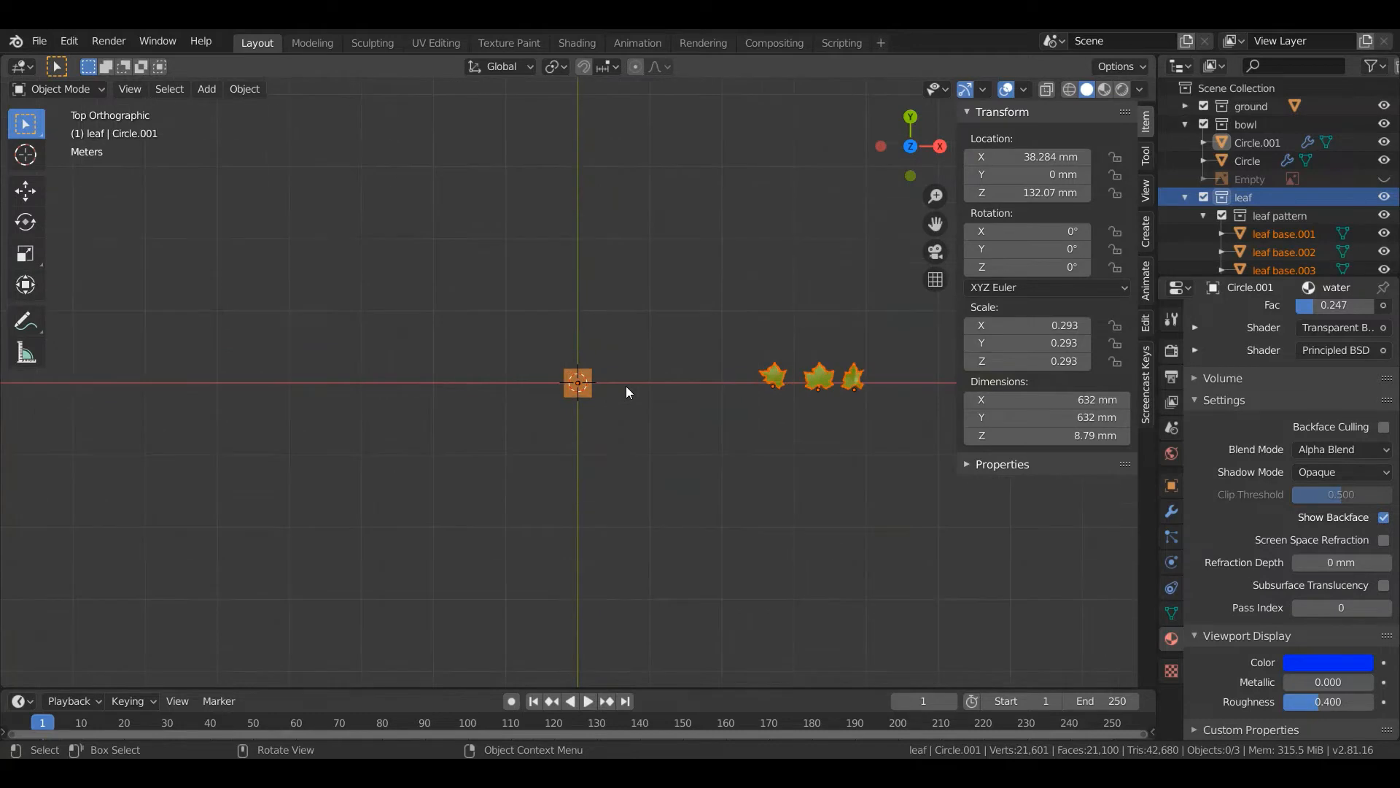
Move the appended leaves vertically along Z so the one inside the bowl sits at the water surface.
scroll(626, 387, up, 8)
scroll(585, 370, up, 8)
middle_drag(584, 370, 559, 404)
key(KP_1)
scroll(559, 404, up, 5)
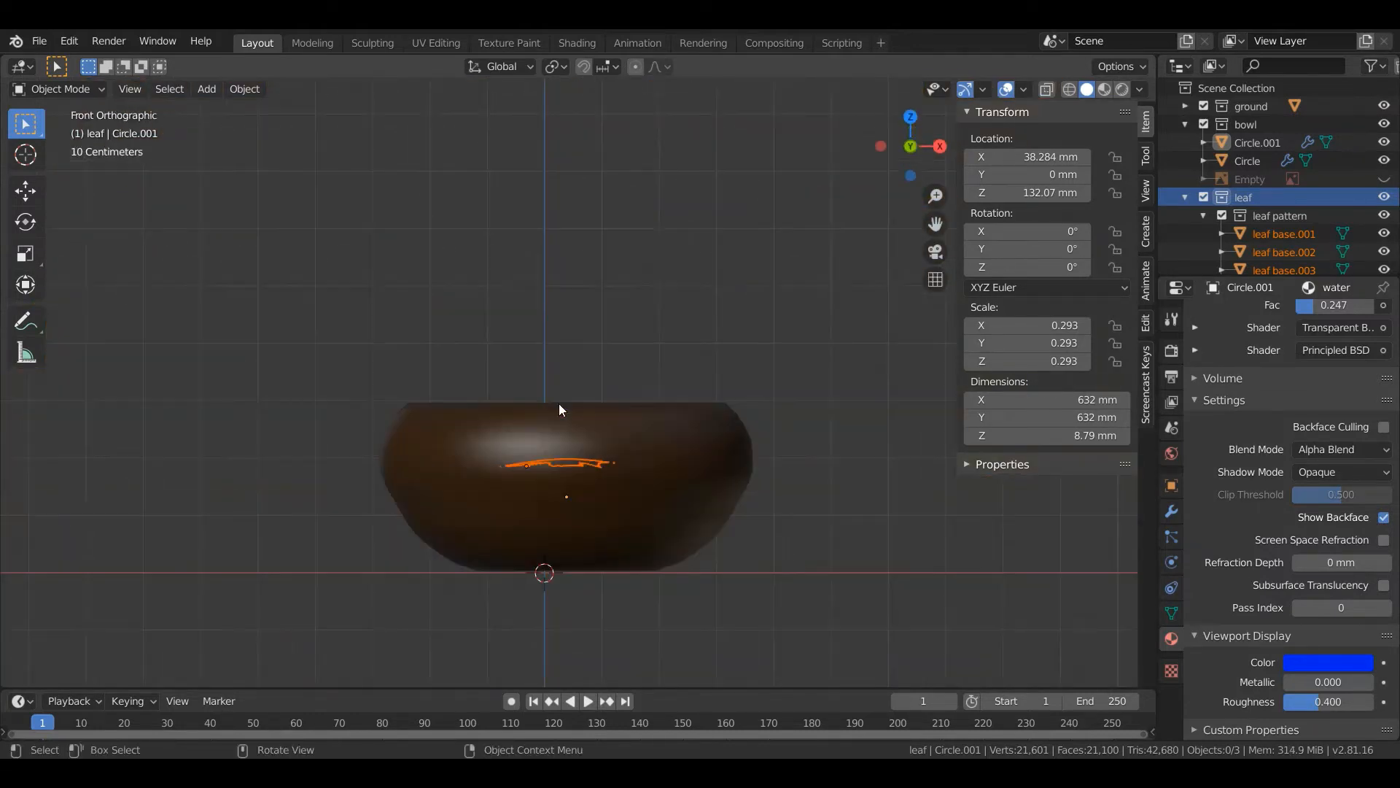
key(g)
key(z)
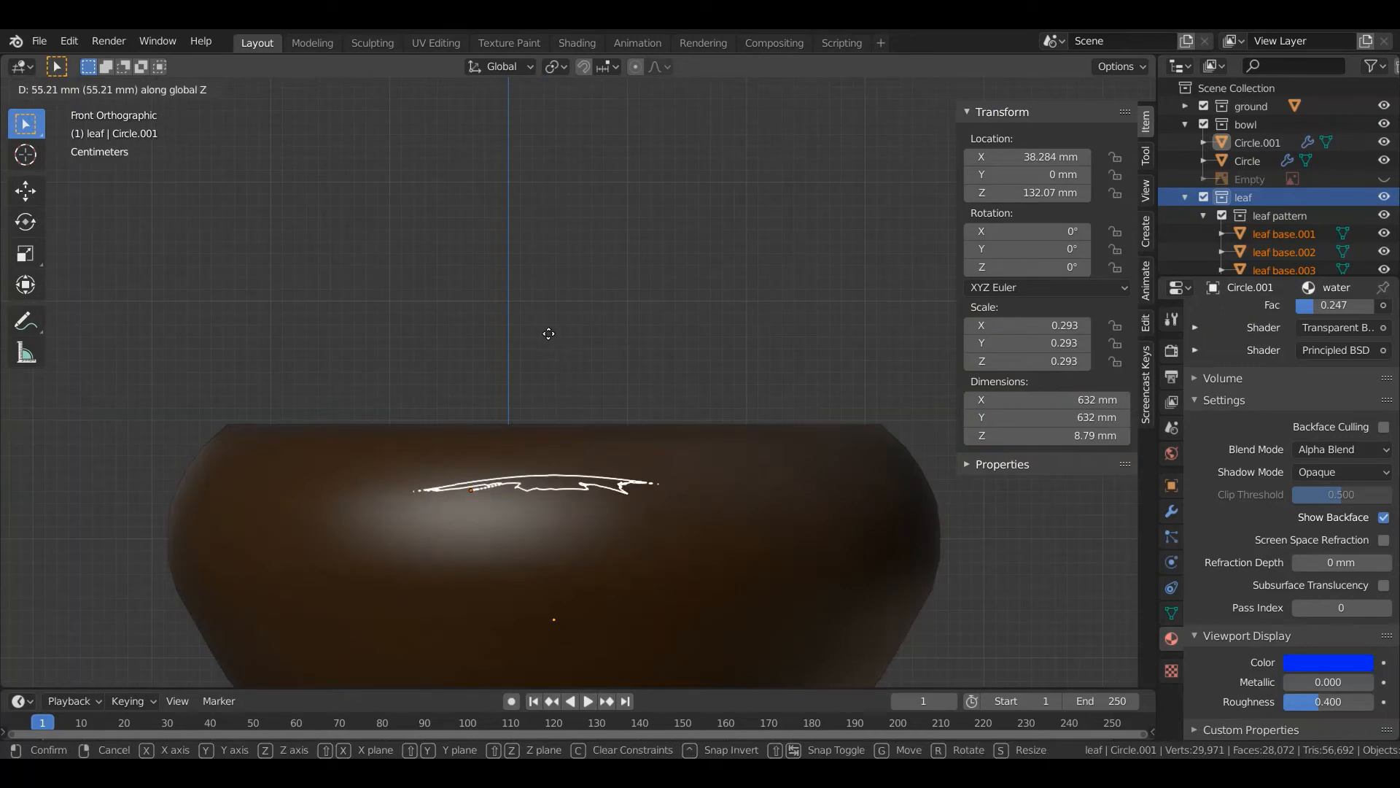
click(544, 304)
middle_drag(544, 304, 471, 344)
key(g)
key(z)
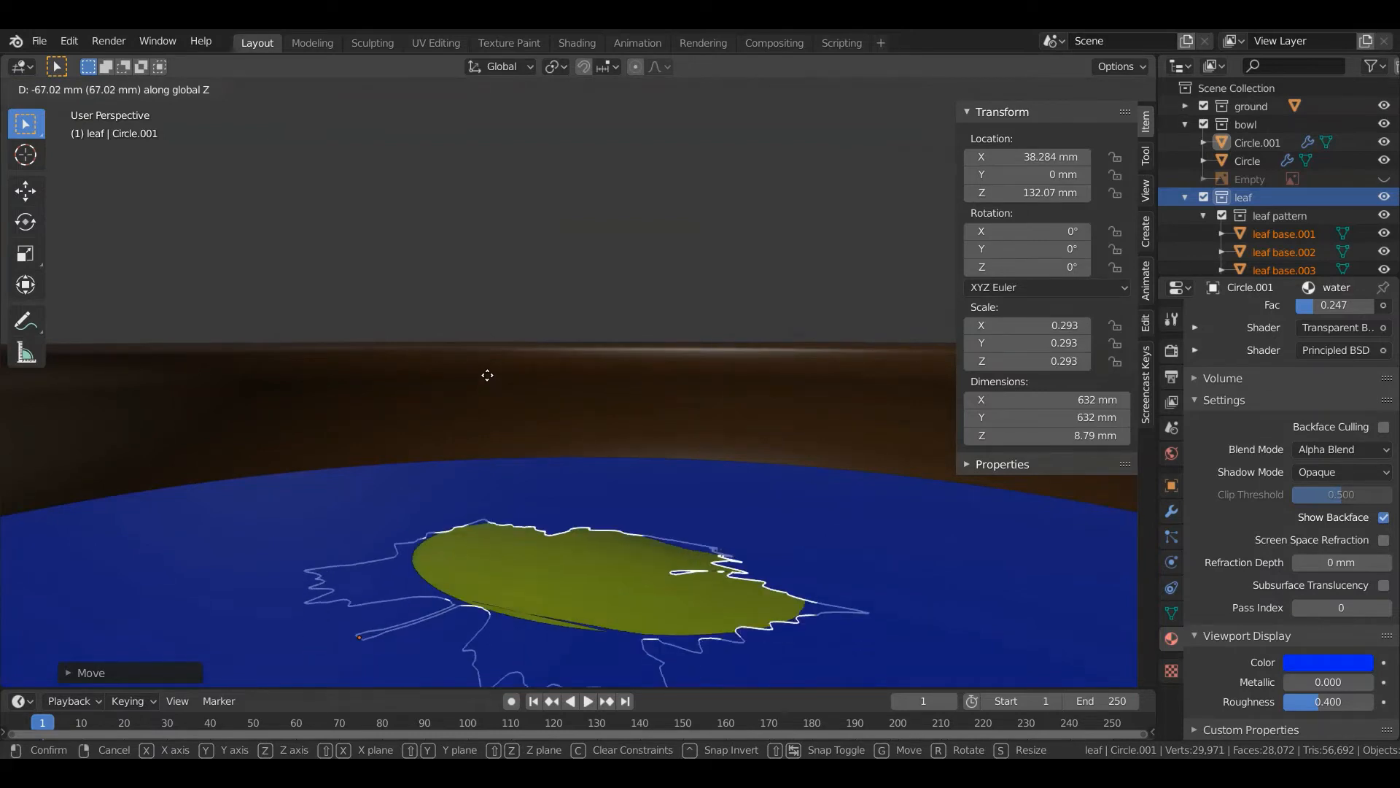
click(487, 373)
scroll(490, 373, down, 4)
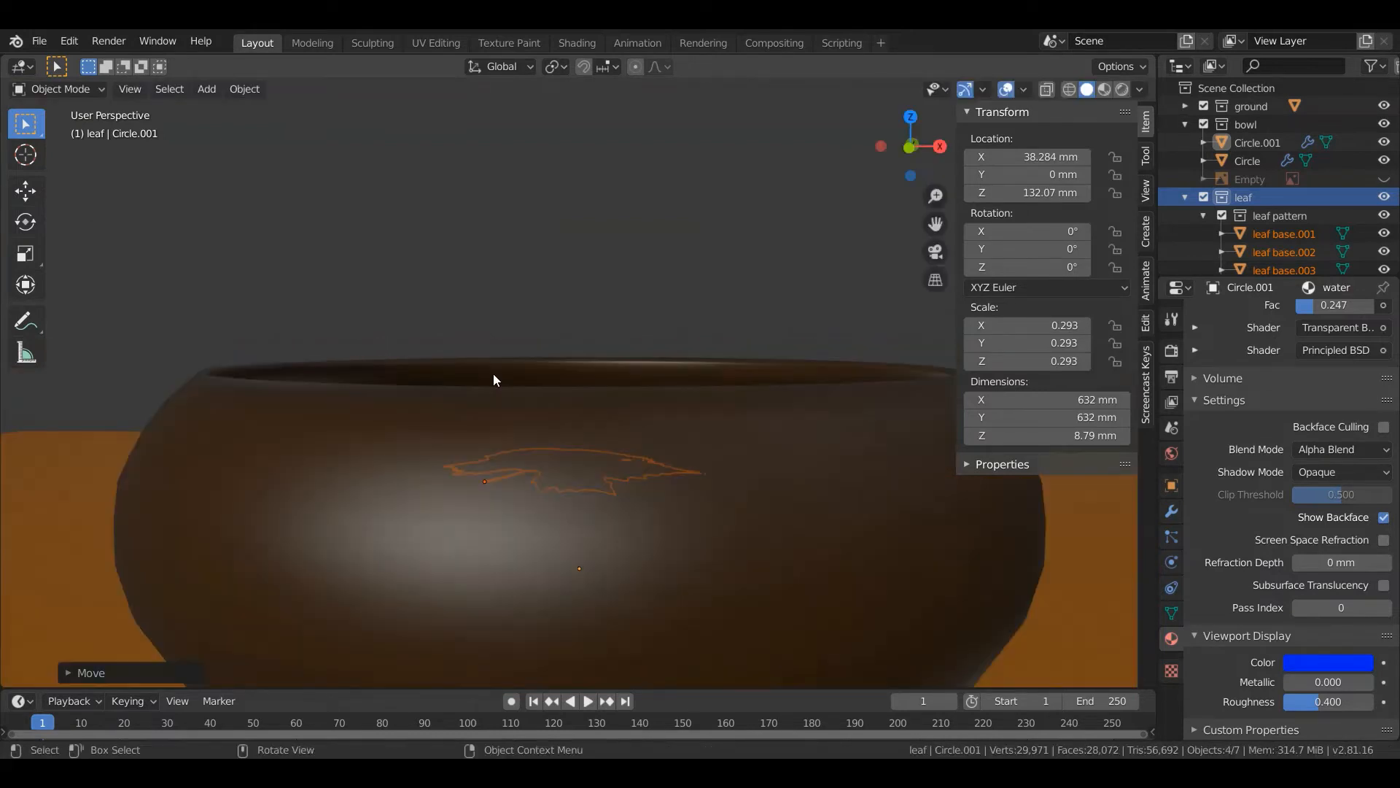
Set the origins of all the selected leaves to their geometry.
middle_drag(493, 374, 589, 448)
scroll(580, 432, down, 3)
key(KP_7)
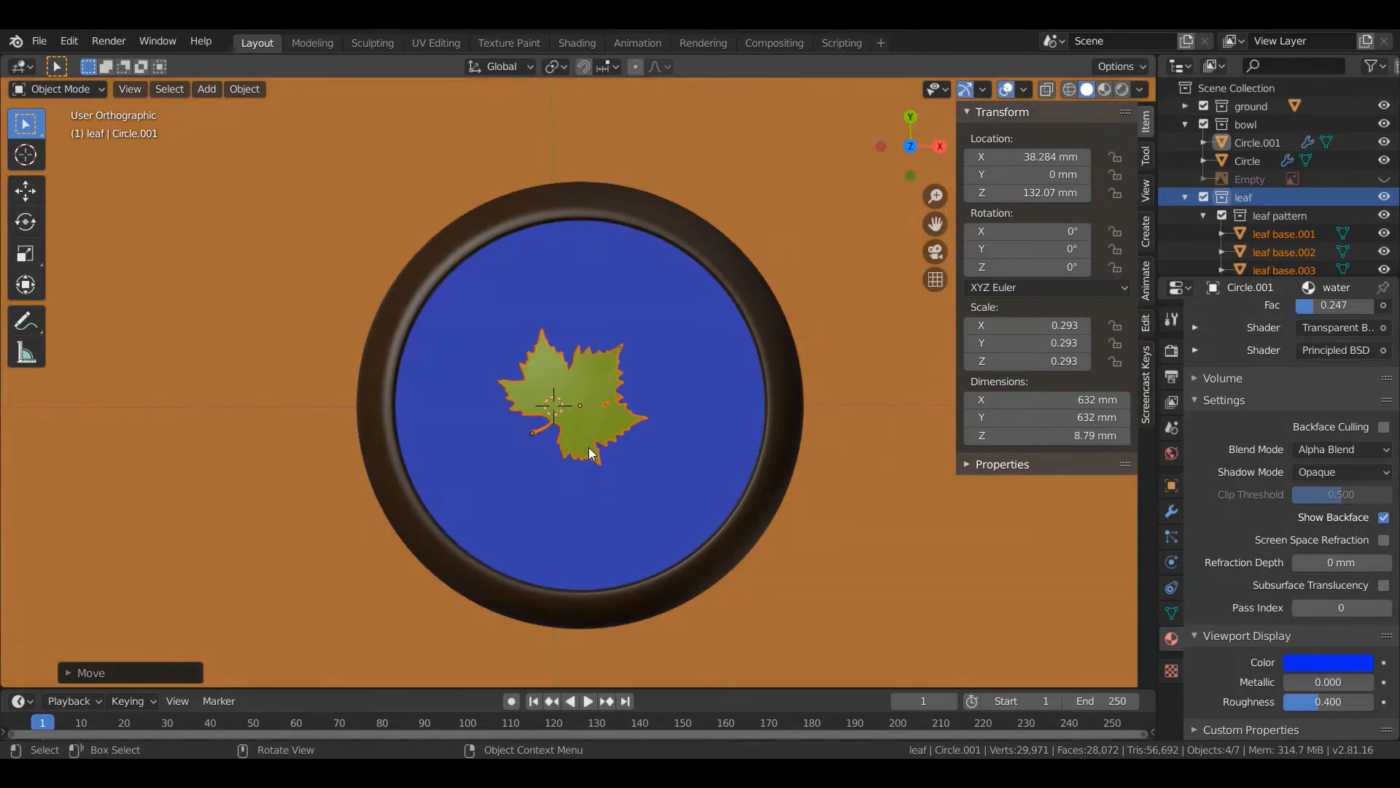
key(s)
key(Escape)
right_click(598, 400)
mouse_move(641, 444)
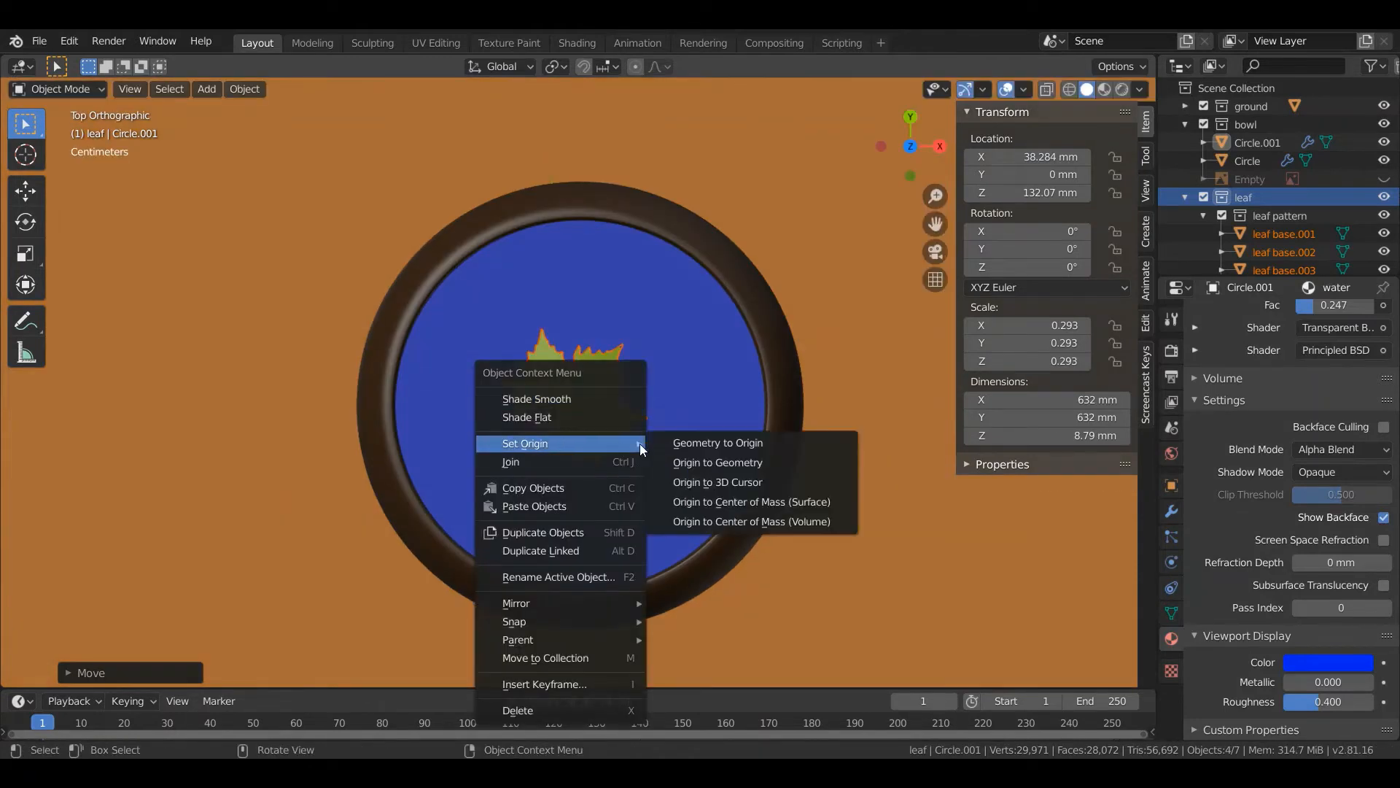
click(688, 460)
key(s)
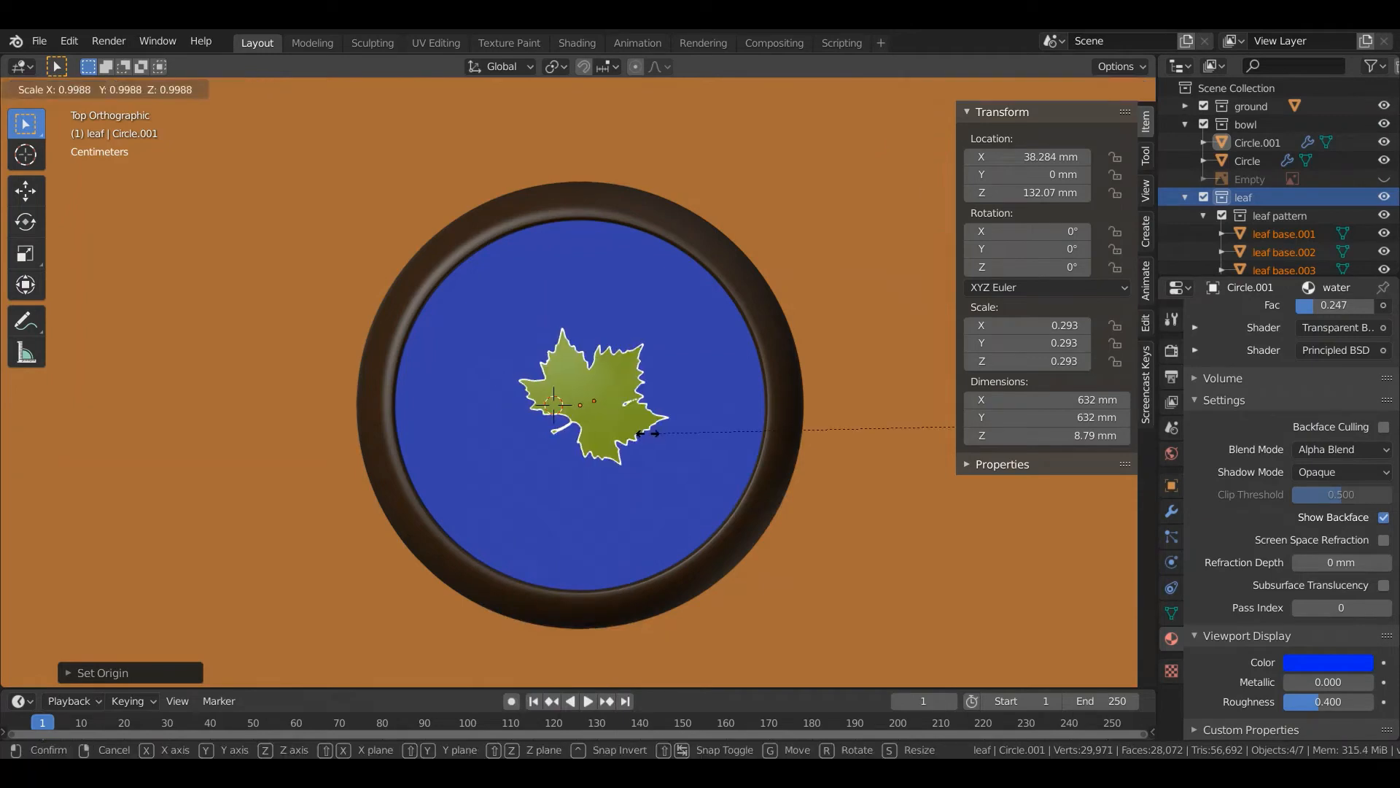
key(Escape)
Select only the leaf in the bowl, reset its origin to its geometry, and enlarge it to a scale of 0.070.
click(571, 382)
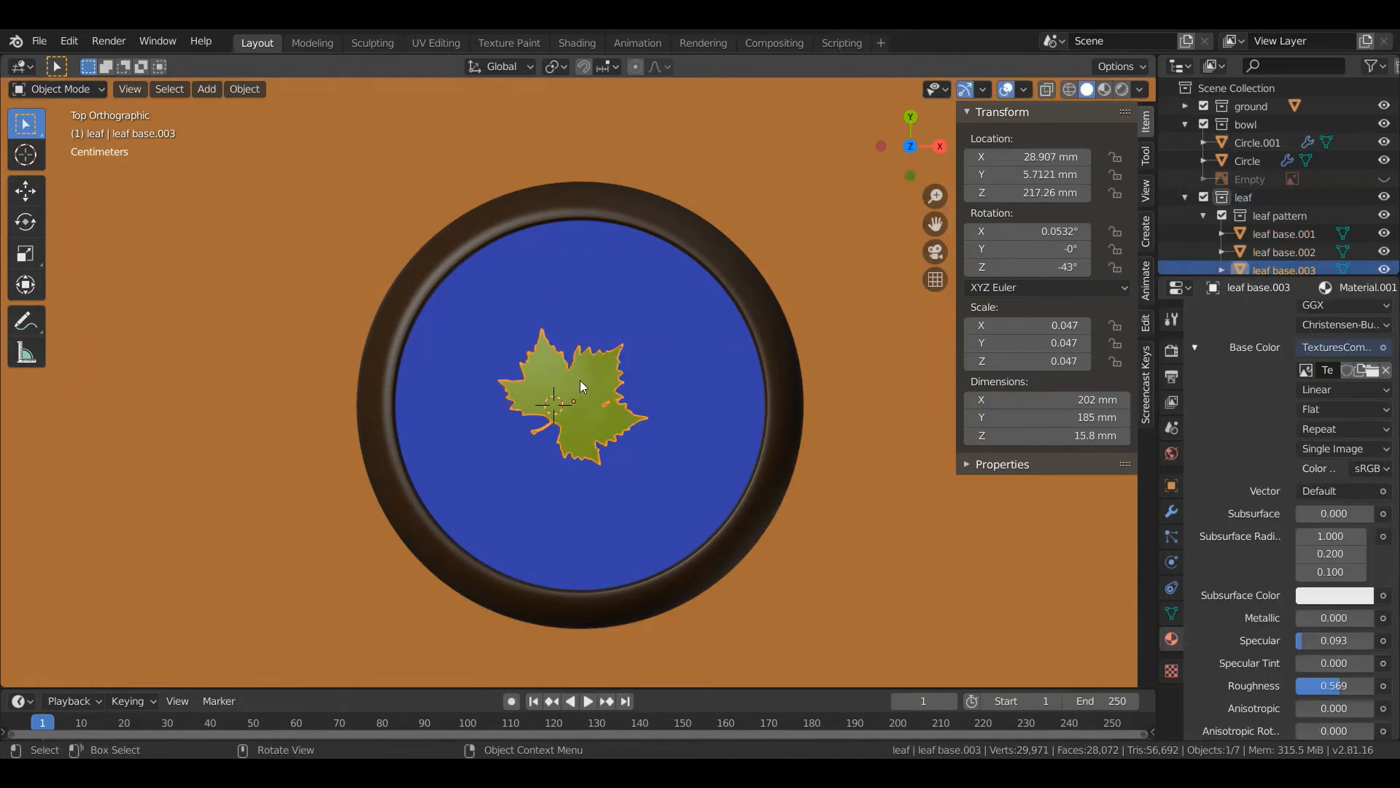
right_click(580, 379)
mouse_move(580, 379)
click(642, 419)
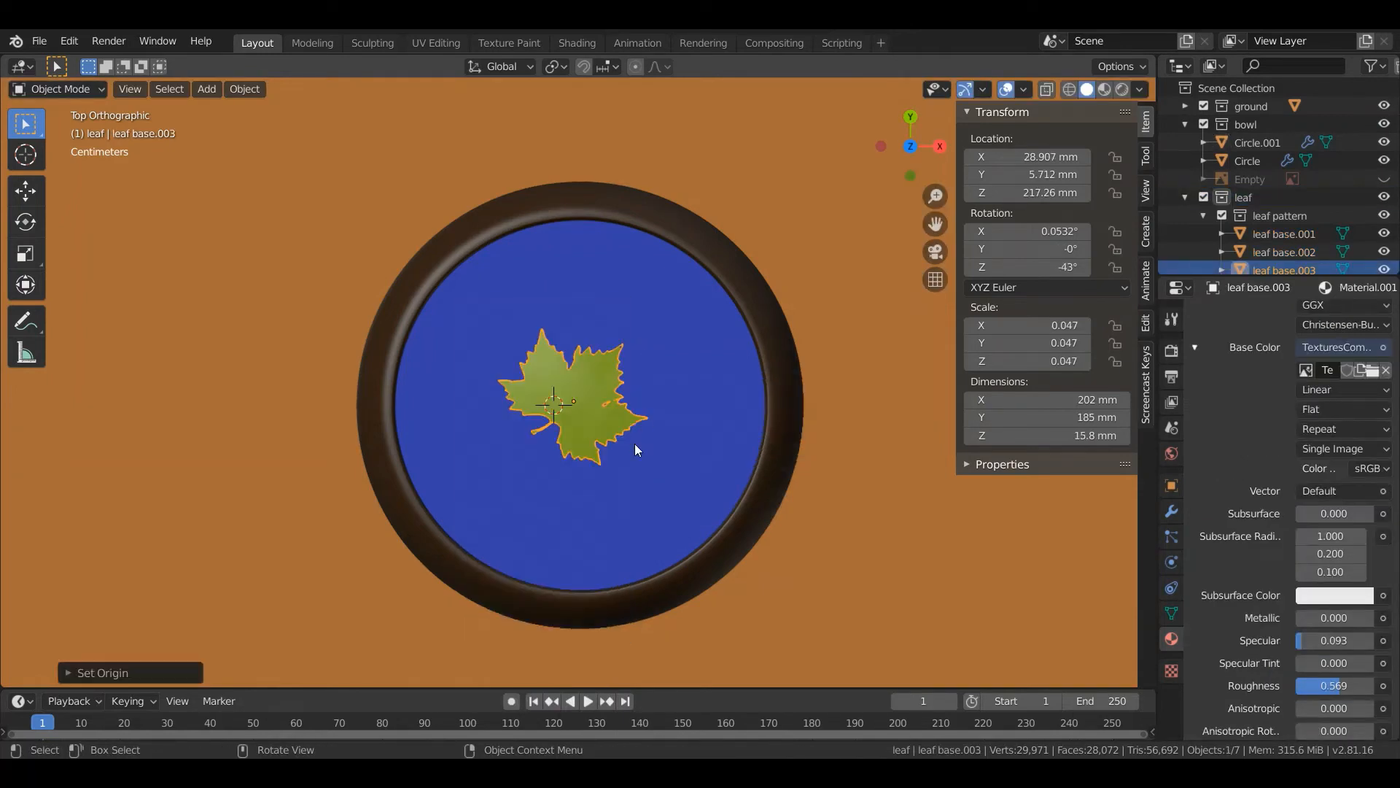
key(s)
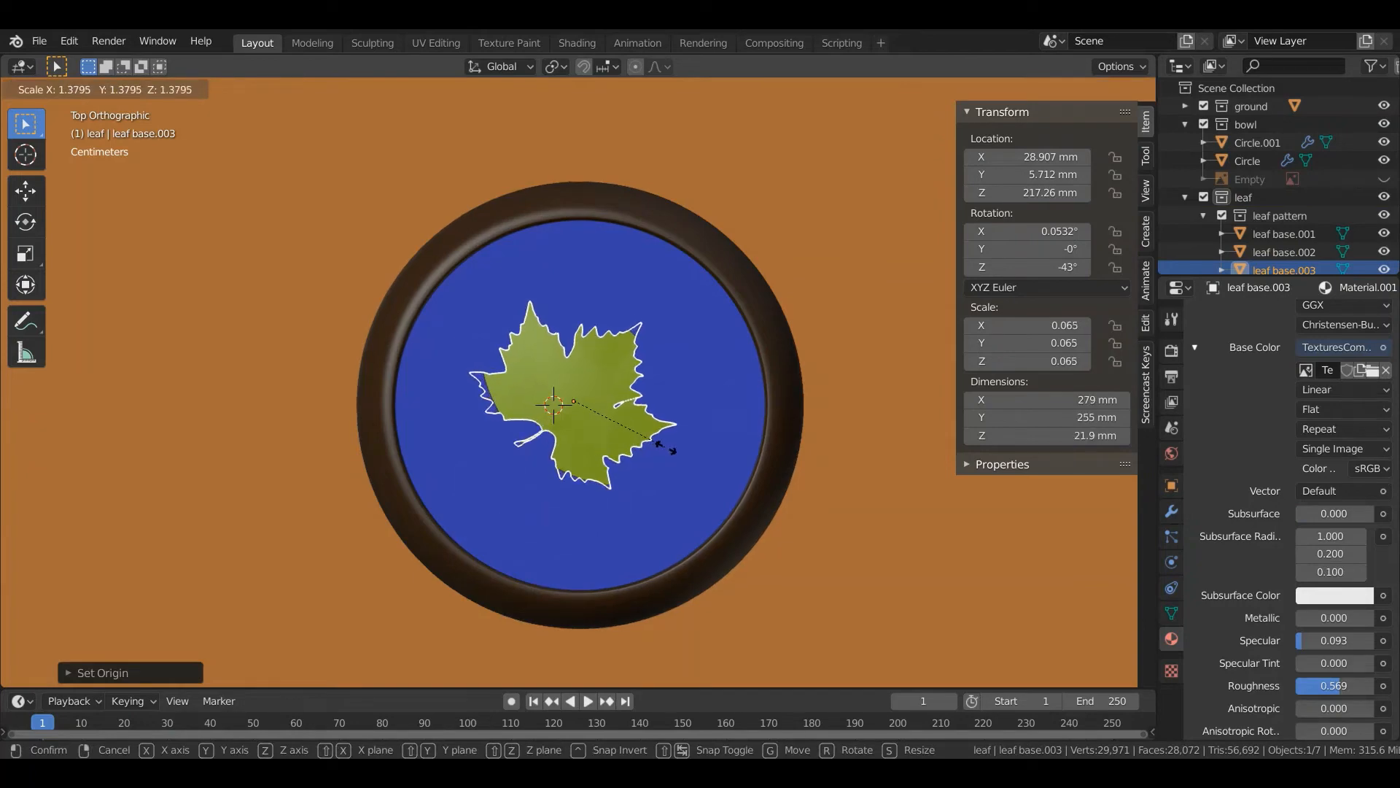
click(660, 456)
Raise the enlarged leaf along Z to 223.29 mm so it floats on the water.
middle_drag(625, 469, 641, 303)
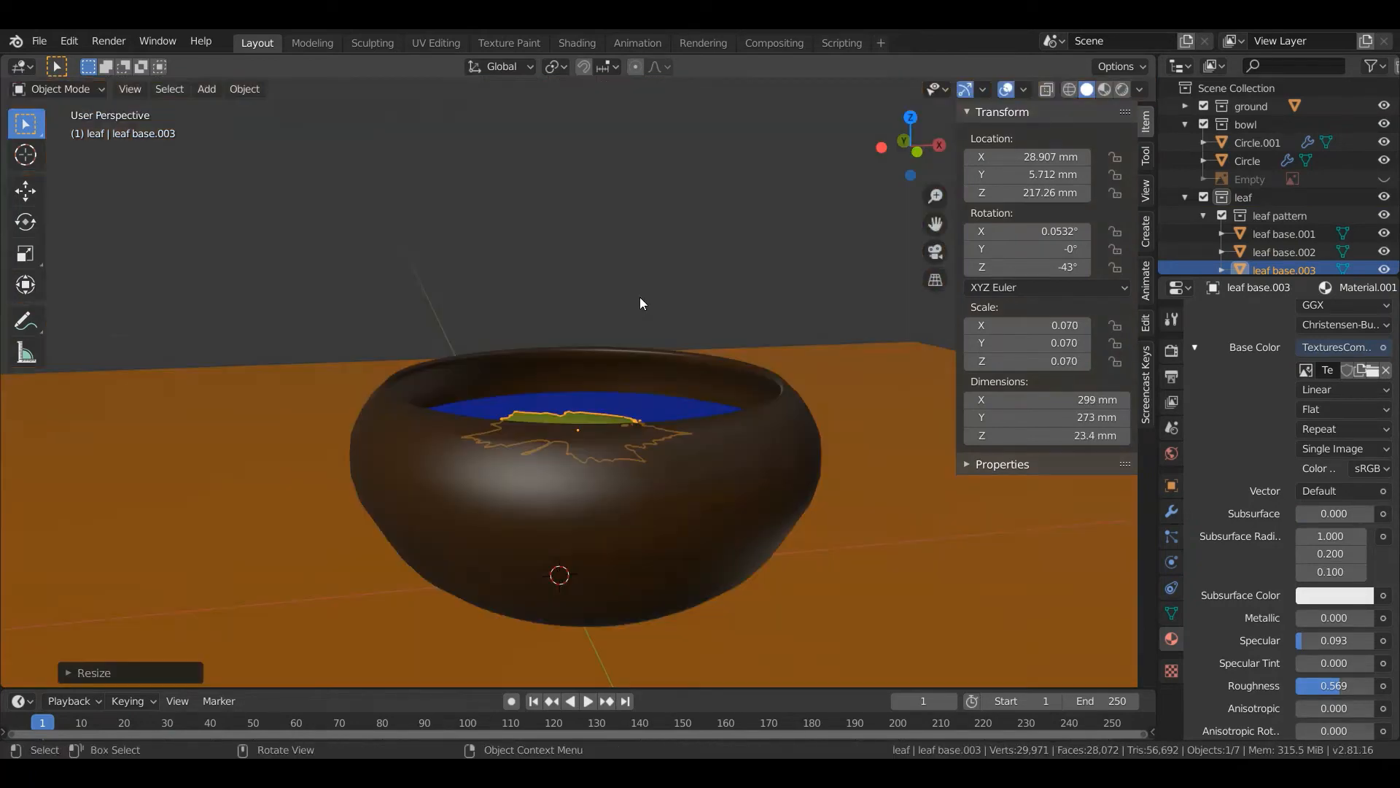
scroll(590, 435, up, 4)
key(g)
key(z)
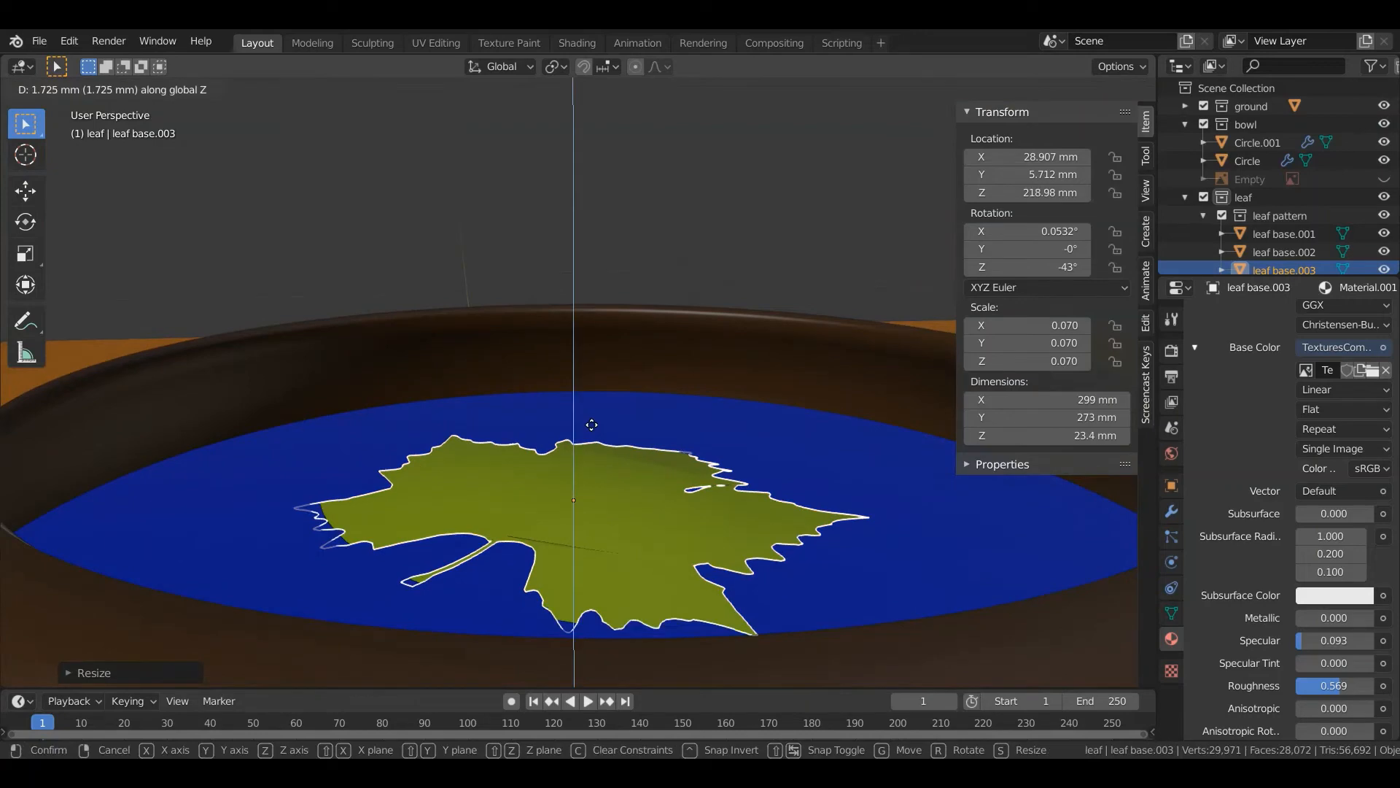
click(587, 423)
Center the leaf in the bowl at about X 39.6 mm, Y -12.6 mm and rotate it to about 48.5° around Z.
scroll(587, 423, down, 5)
middle_drag(574, 484, 640, 470)
key(KP_7)
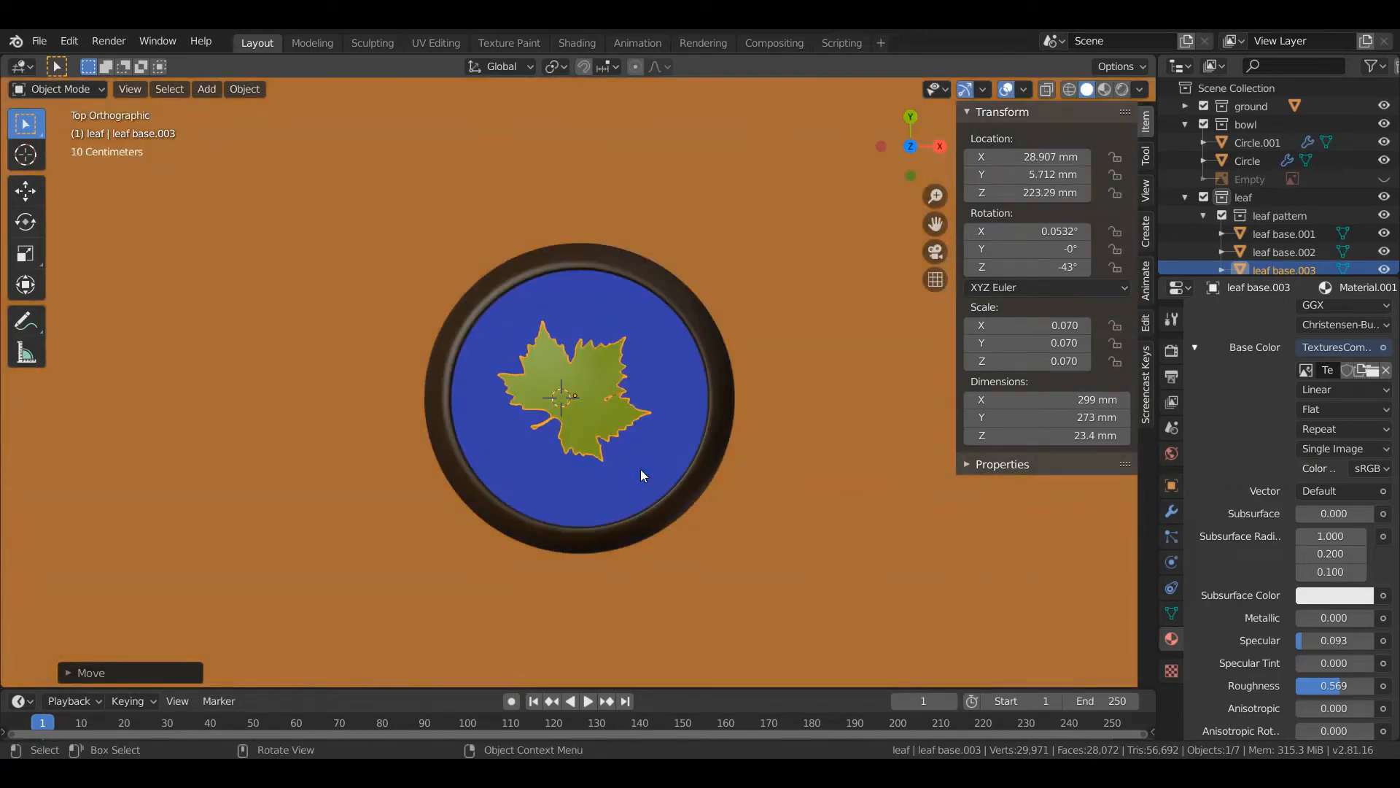
key(g)
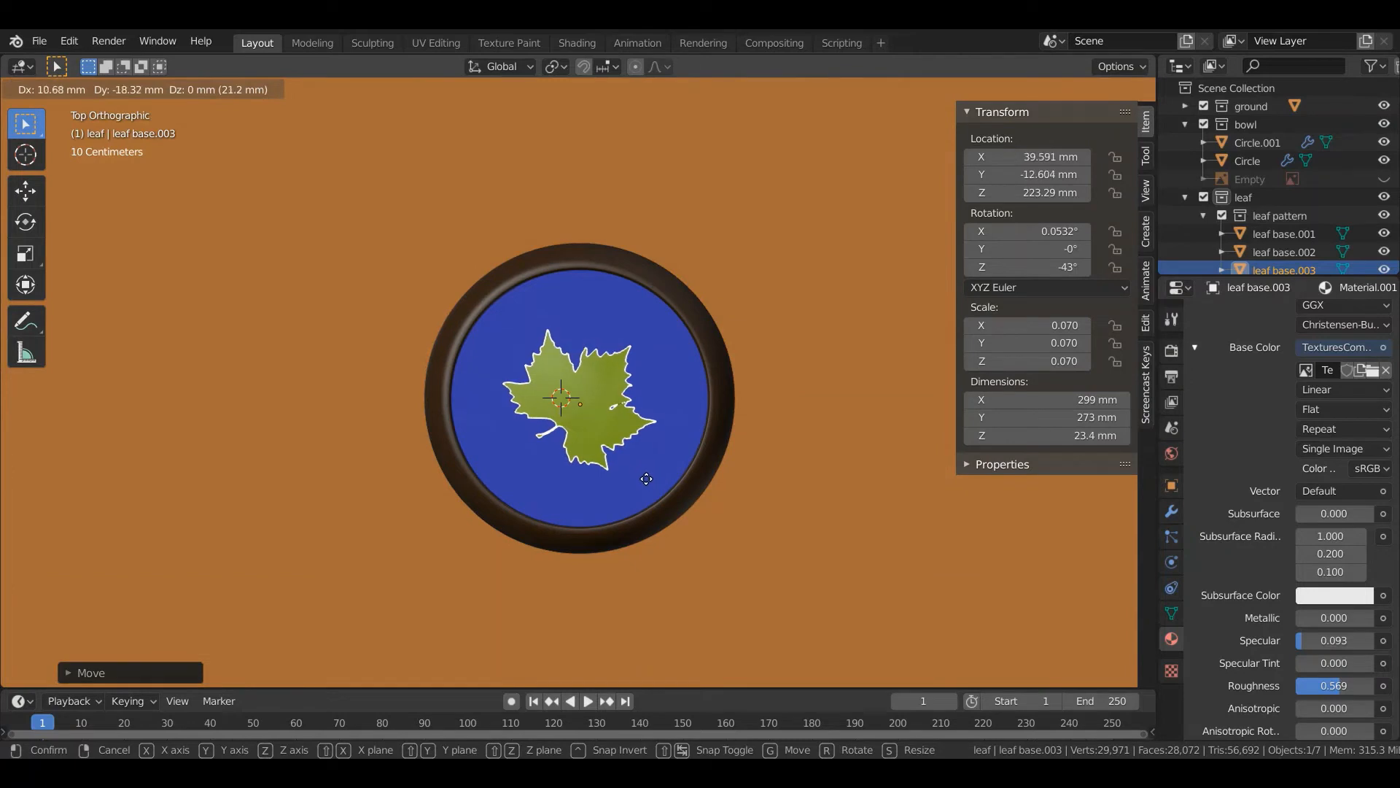
key(r)
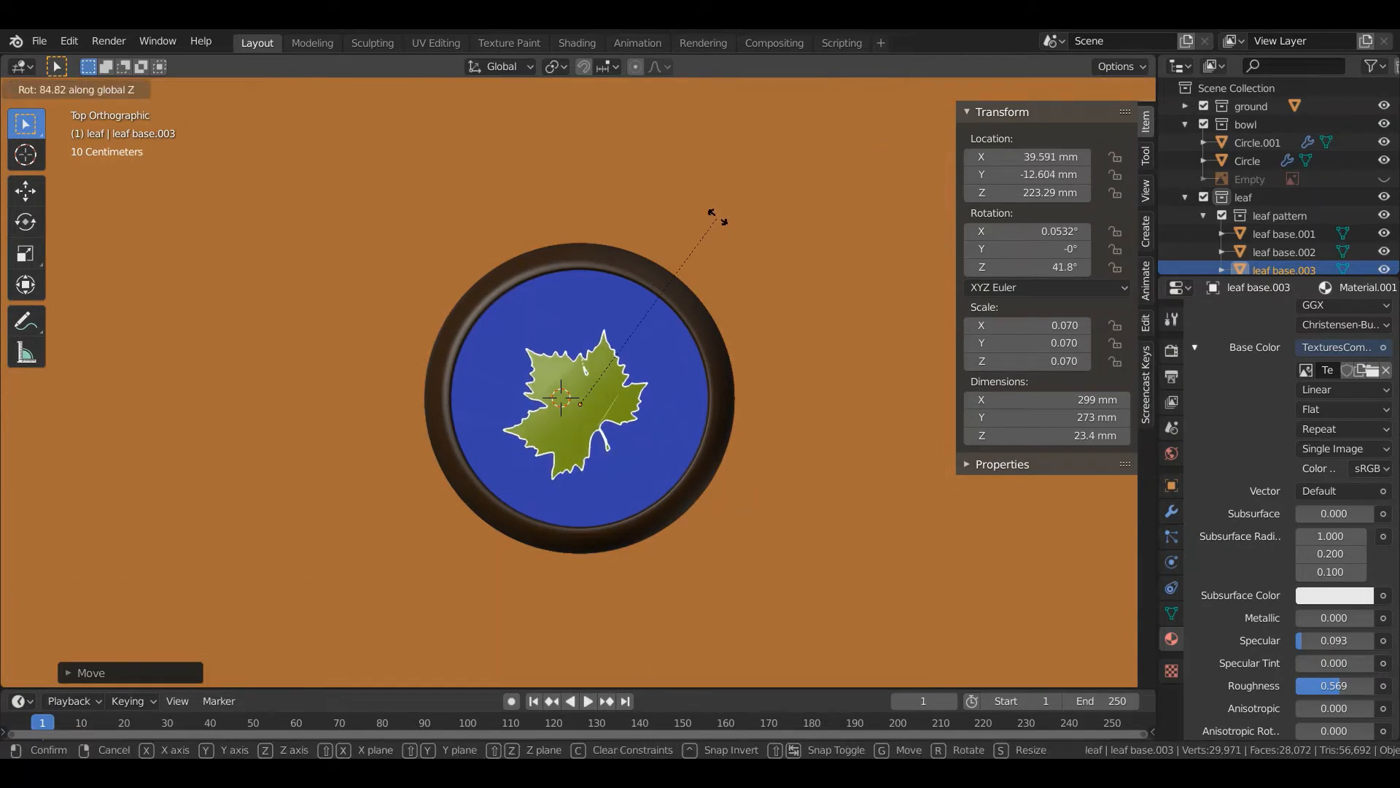
click(641, 294)
Select the ground plane and add a vertex group named leaf to it.
scroll(640, 292, down, 9)
scroll(611, 413, up, 1)
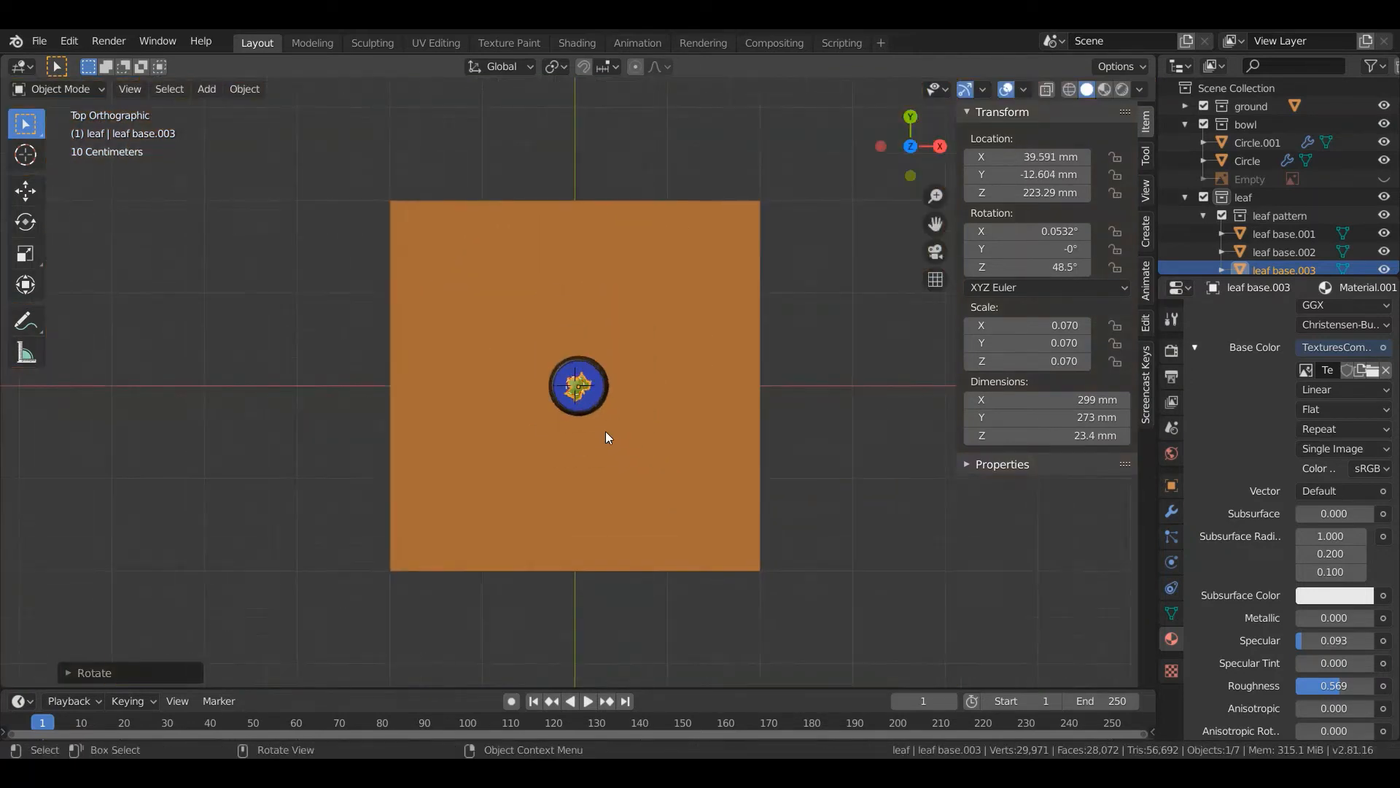
middle_drag(606, 431, 565, 365)
click(281, 375)
scroll(632, 466, up, 4)
middle_drag(678, 469, 522, 528)
click(548, 483)
scroll(548, 483, down, 4)
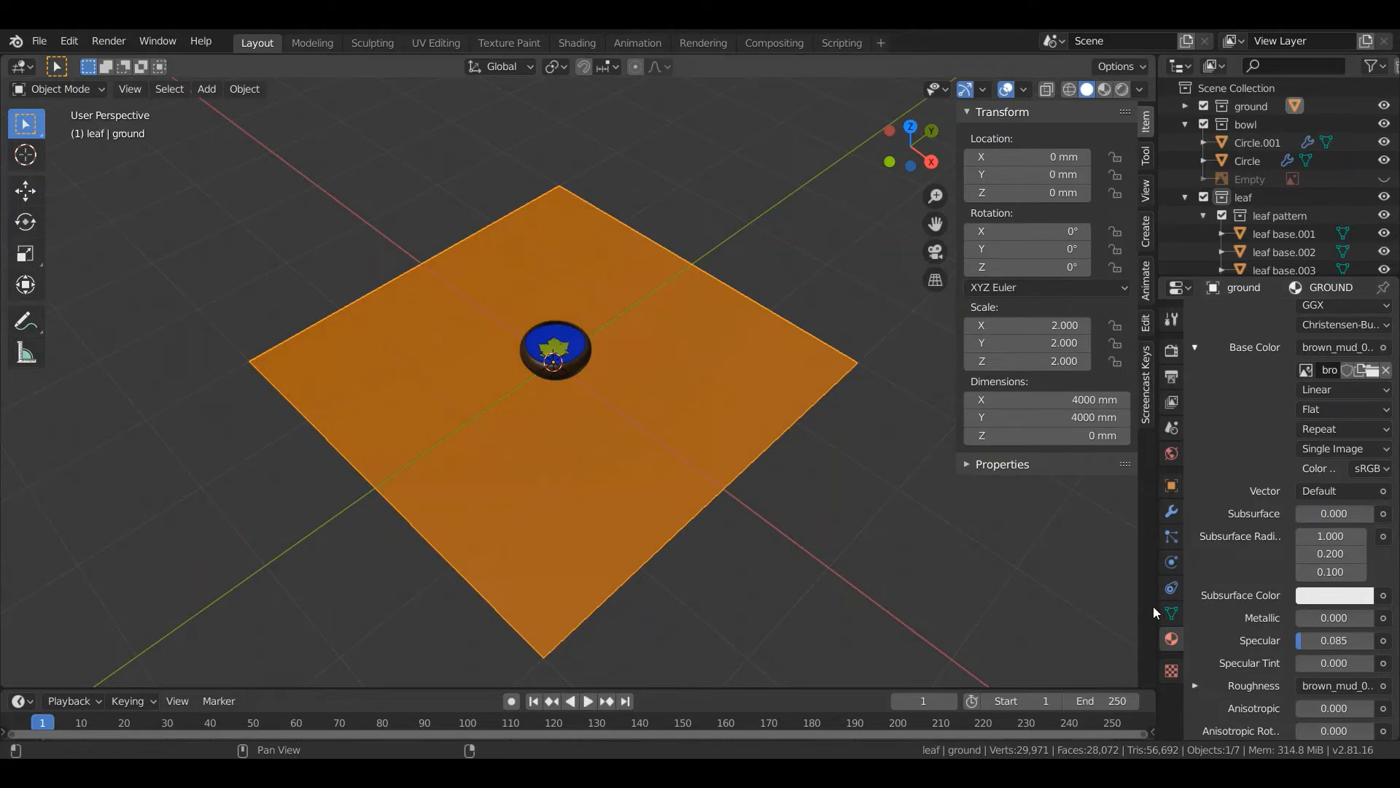
click(1171, 613)
scroll(597, 439, down, 3)
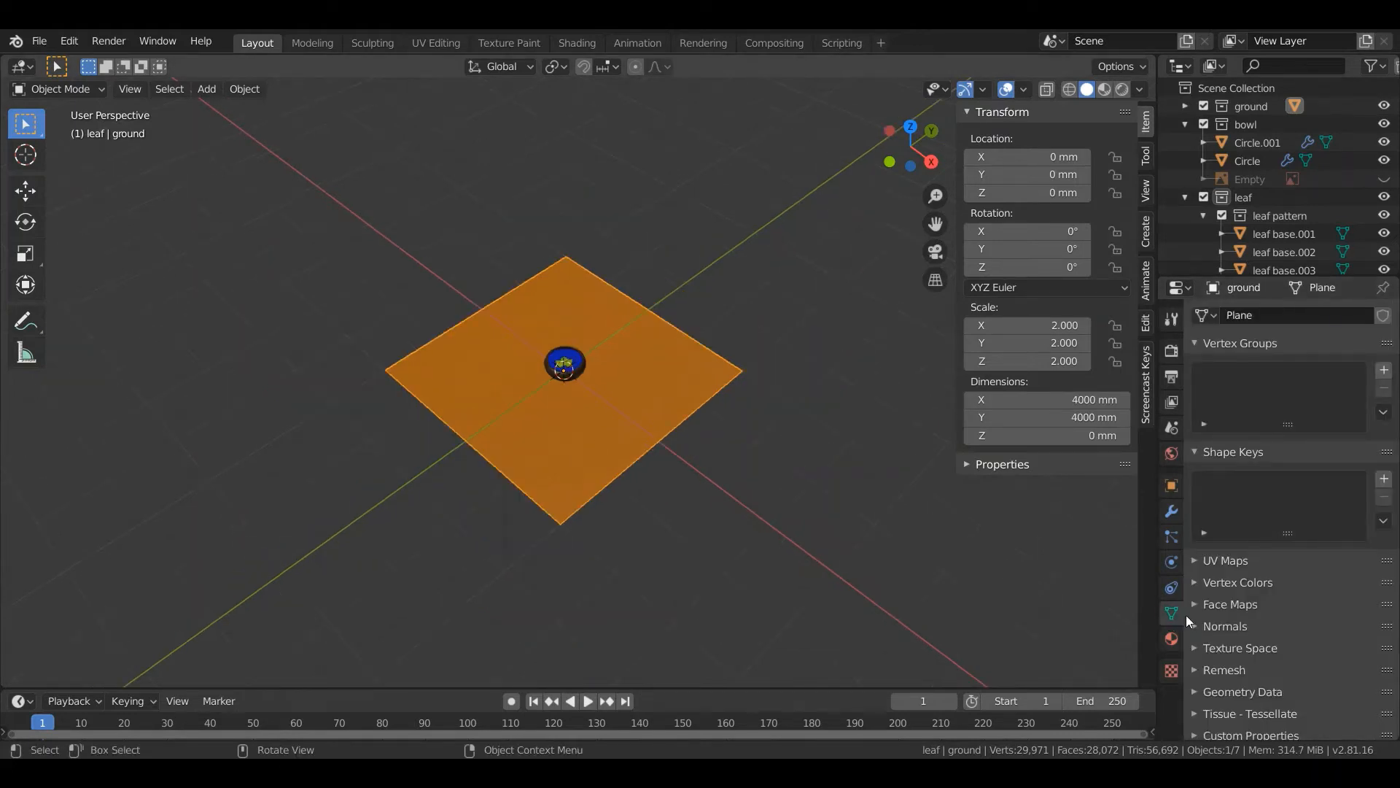
click(1383, 370)
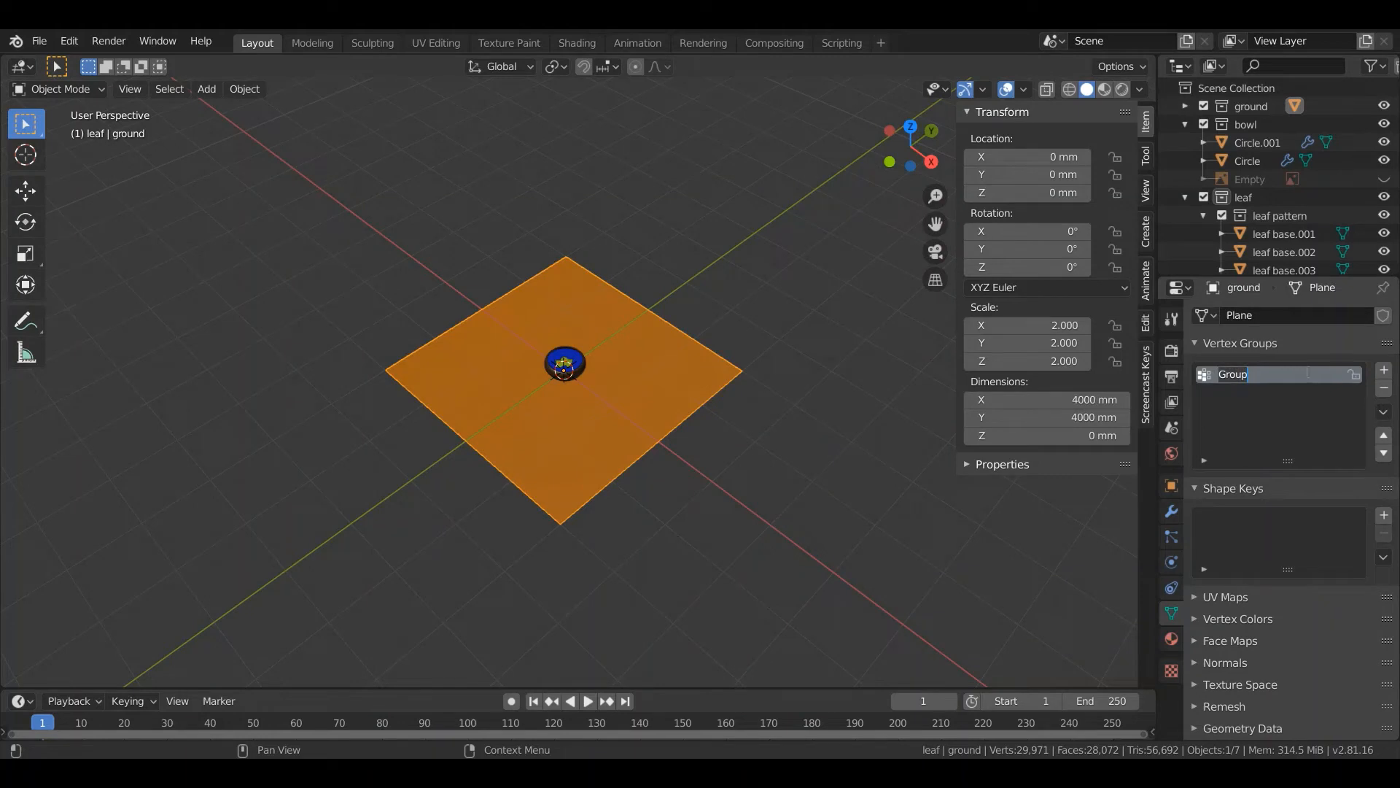
text(leaf)
key(Return)
Switch the ground plane to Weight Paint and paint scattered patches around the bowl at weight 1.000.
key(KP_7)
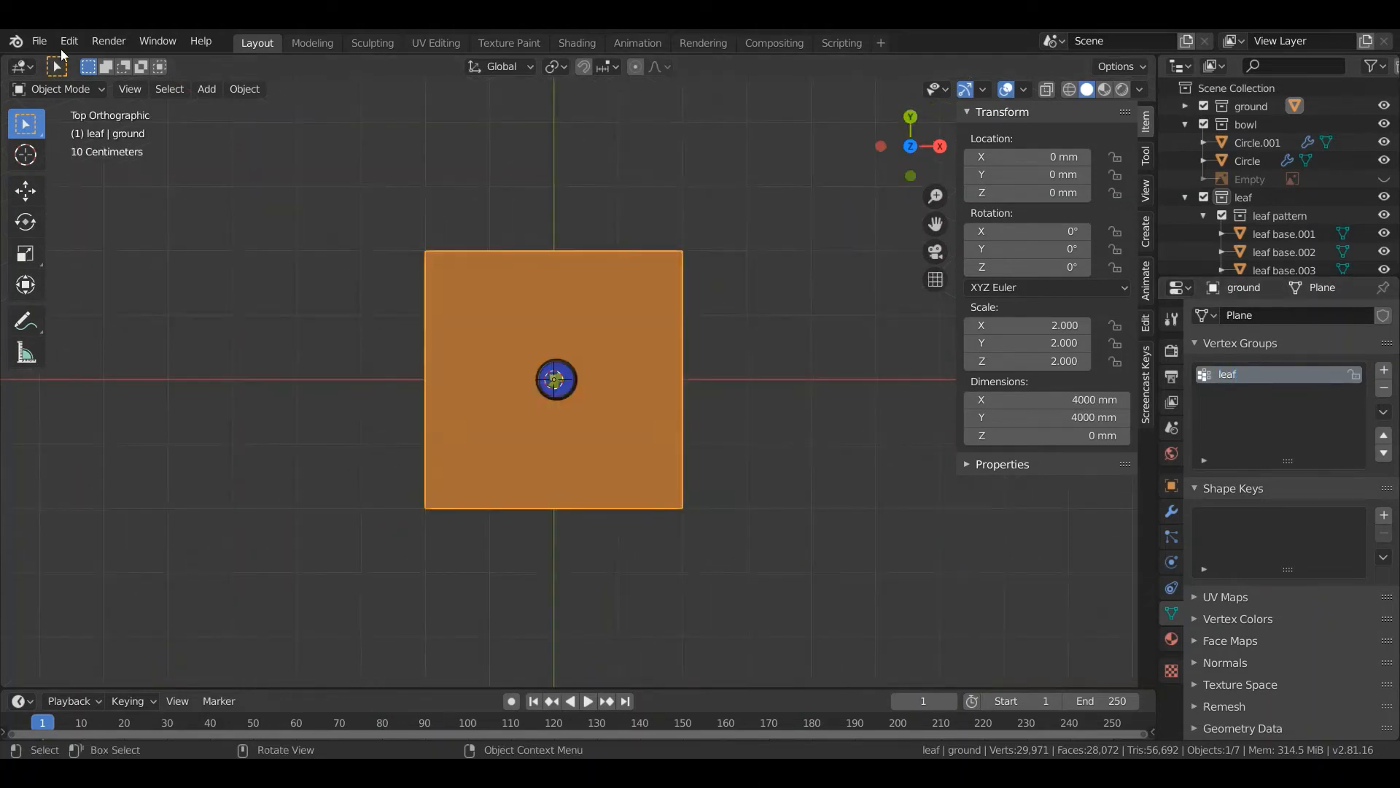
click(79, 88)
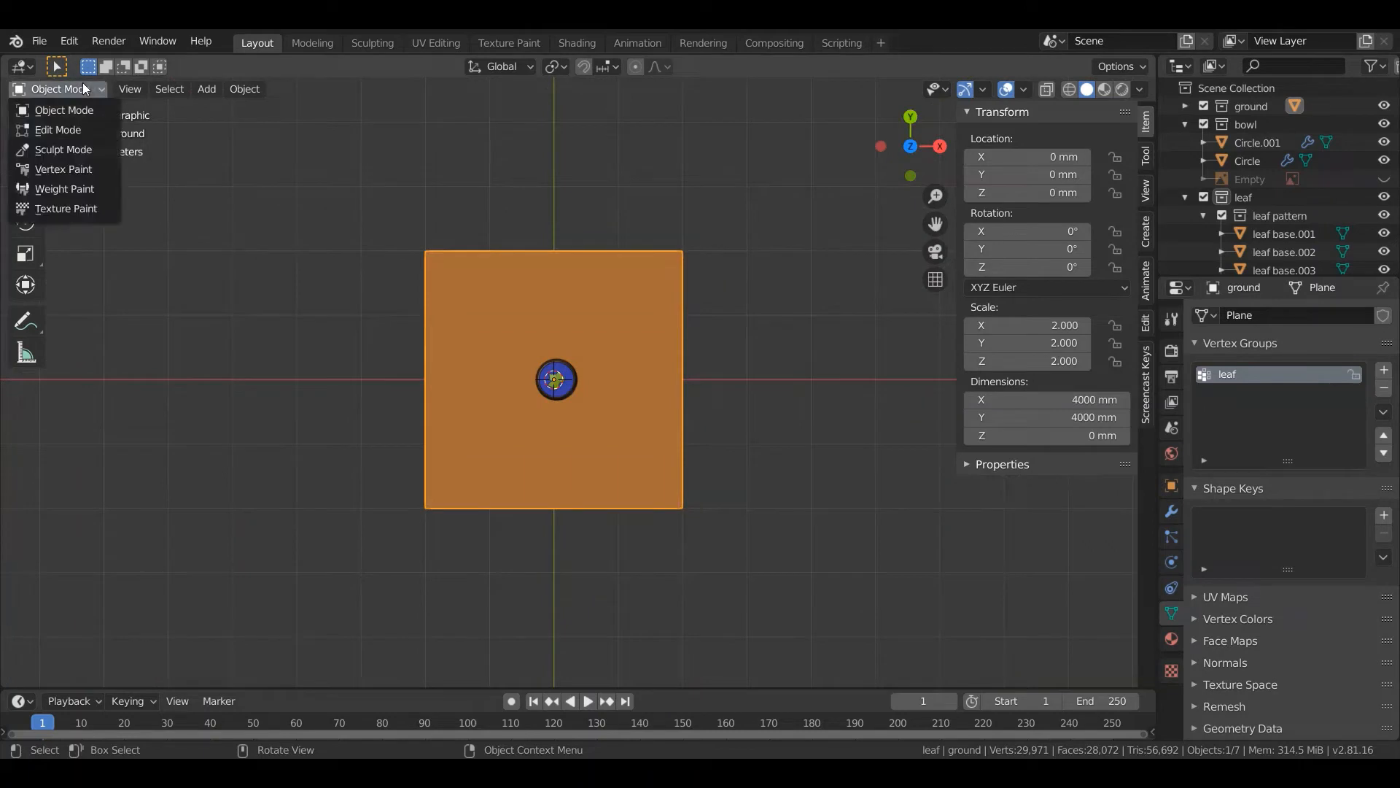
click(77, 193)
scroll(447, 381, up, 3)
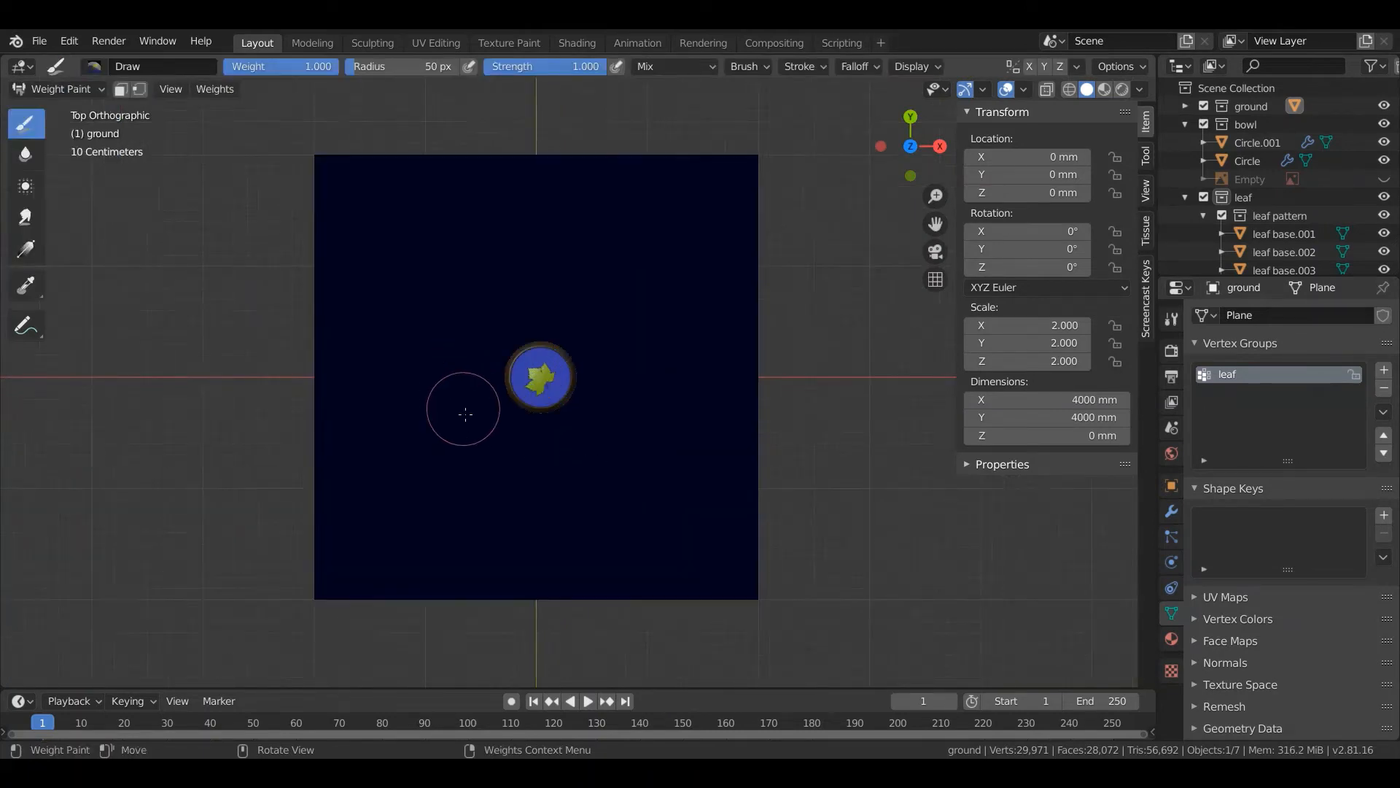
drag(484, 450, 450, 363)
drag(462, 316, 490, 298)
drag(531, 243, 558, 261)
mouse_move(622, 318)
mouse_down()
mouse_move(648, 340)
mouse_move(576, 326)
mouse_up()
click(636, 399)
click(595, 465)
click(570, 475)
click(650, 438)
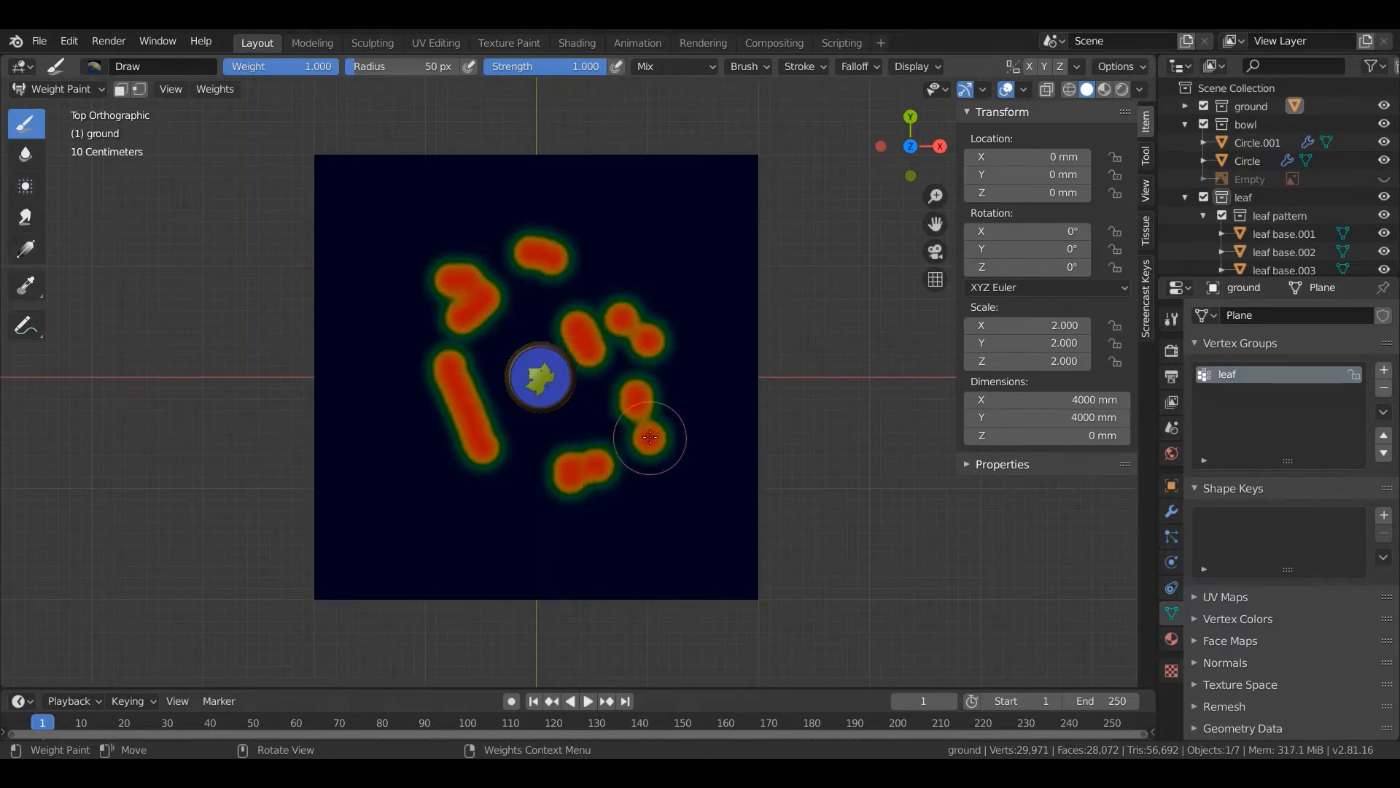
click(538, 450)
drag(413, 321, 441, 360)
drag(401, 274, 426, 250)
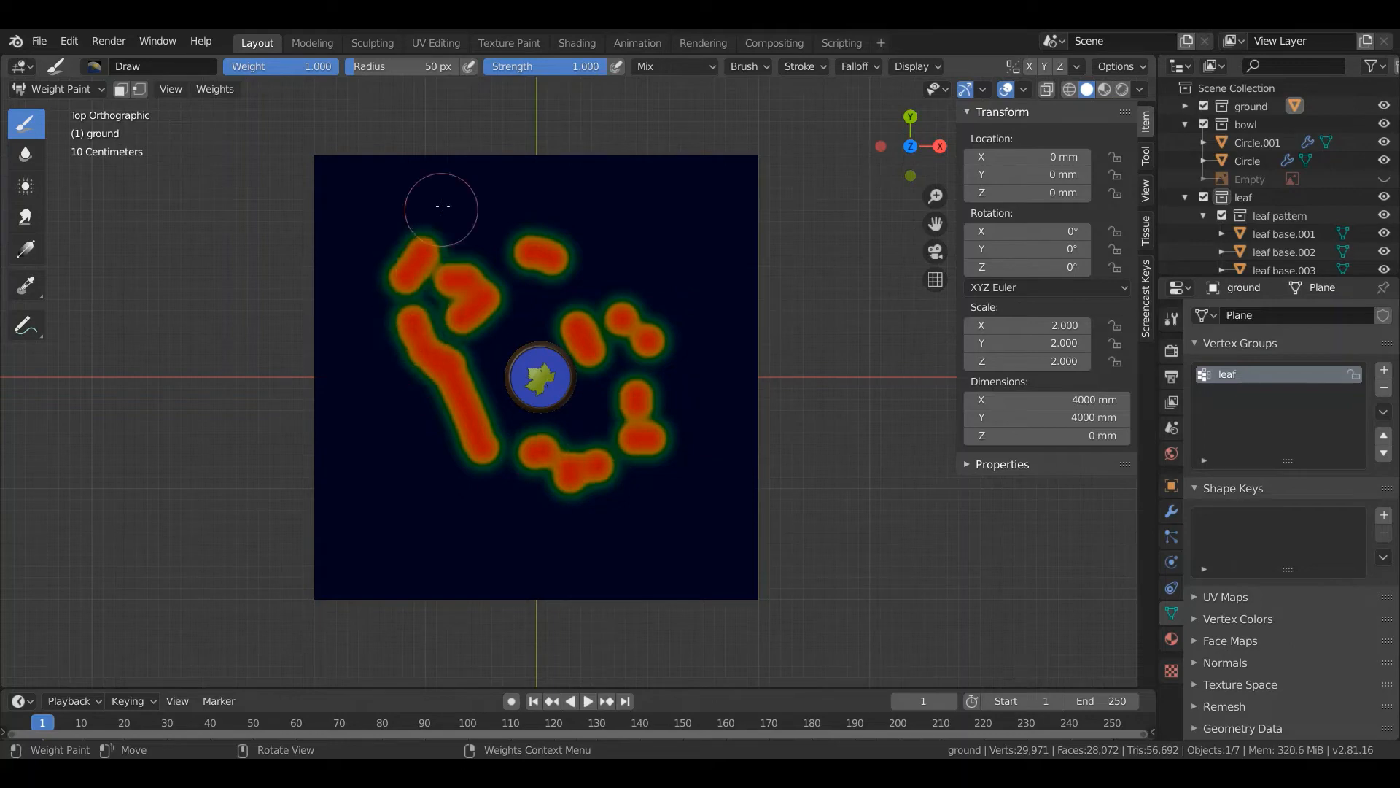
click(443, 207)
click(529, 239)
click(590, 245)
drag(545, 280, 530, 290)
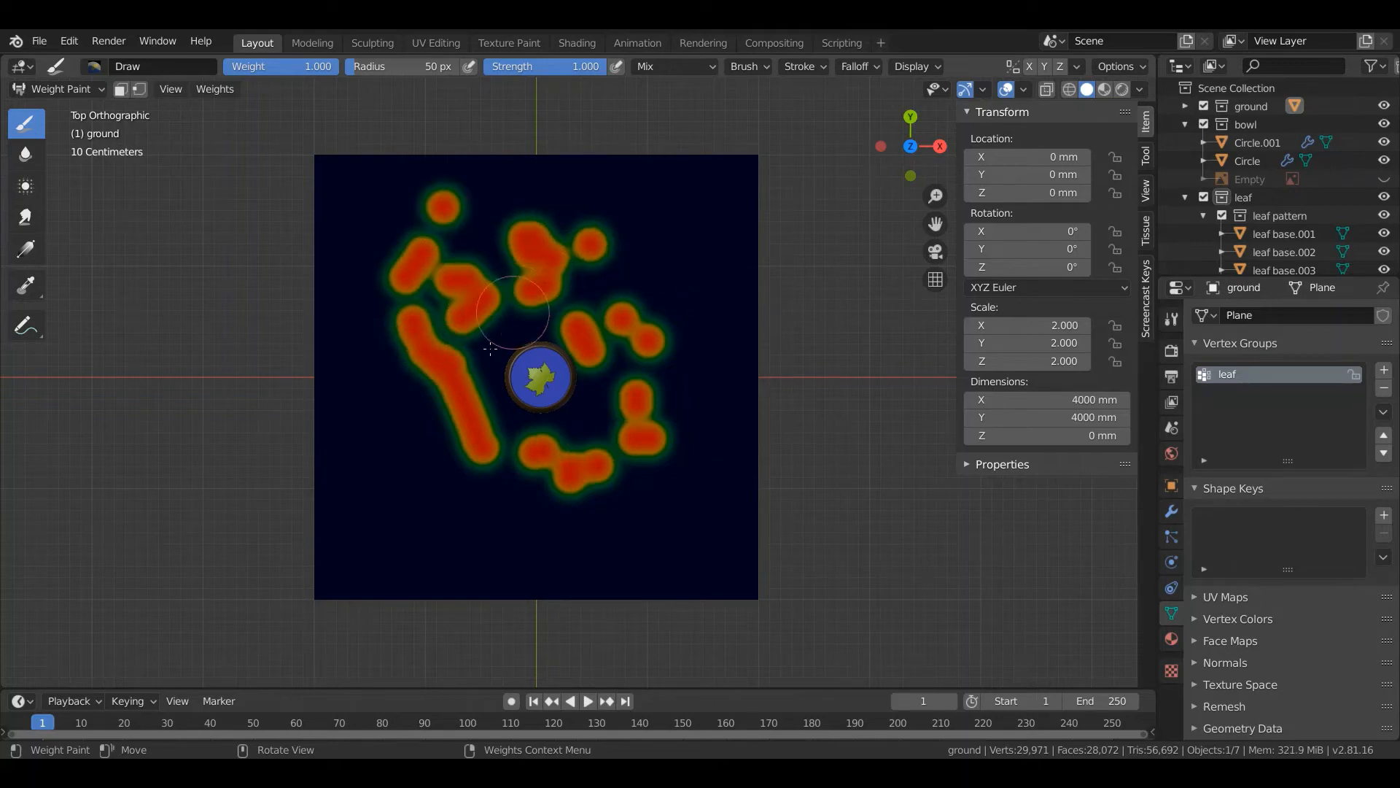
click(415, 448)
mouse_move(489, 350)
mouse_down()
mouse_move(482, 406)
mouse_move(535, 429)
mouse_up()
click(603, 419)
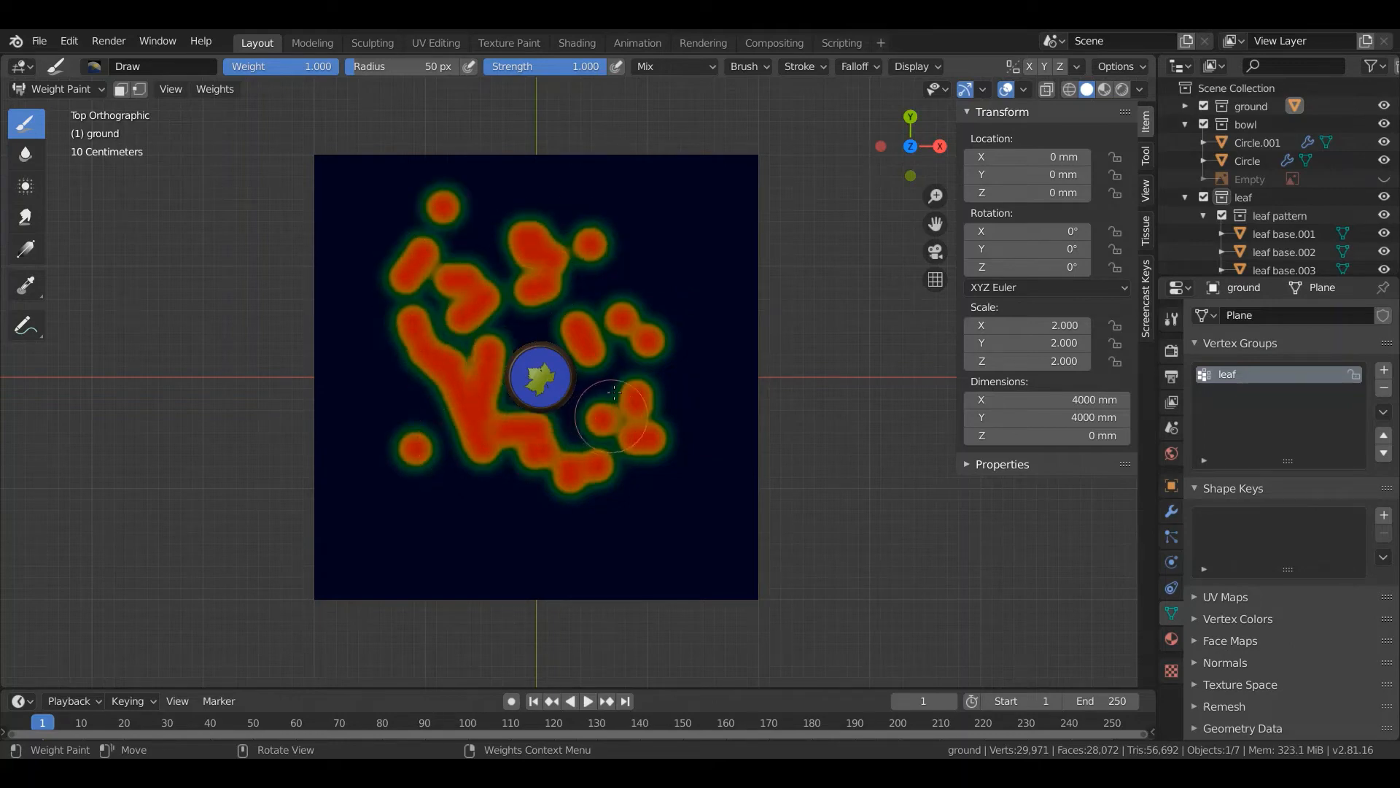
click(612, 329)
click(545, 303)
drag(507, 314, 502, 270)
click(495, 231)
click(592, 272)
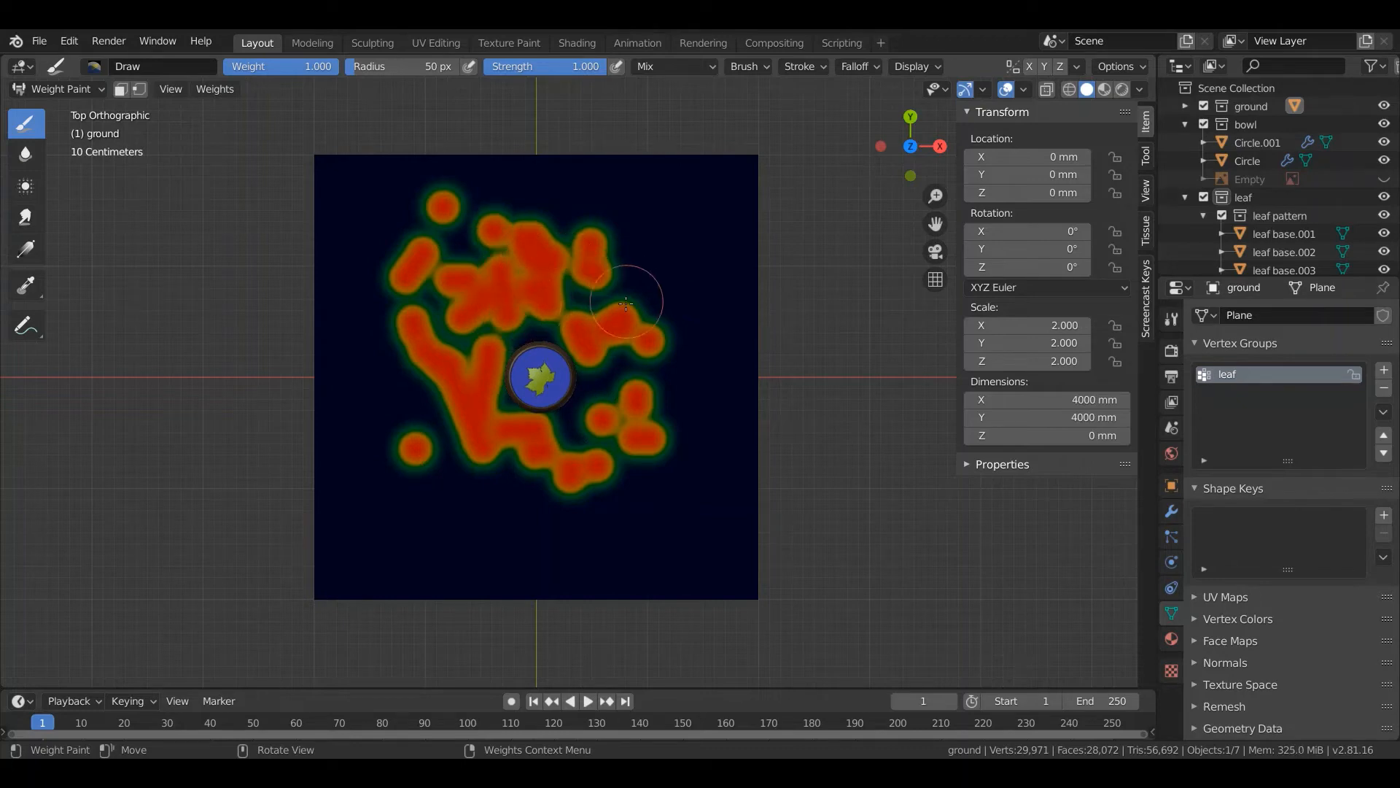
drag(625, 303, 639, 383)
Paint over the patches around the bowl at weight 0.398 and again at 0.720, and return to Object Mode.
drag(291, 66, 244, 66)
mouse_move(443, 319)
mouse_down()
mouse_move(464, 379)
mouse_move(477, 310)
mouse_move(529, 299)
mouse_move(617, 321)
mouse_move(606, 409)
mouse_move(434, 438)
mouse_move(426, 306)
mouse_move(457, 272)
mouse_move(417, 257)
mouse_move(492, 235)
mouse_move(539, 246)
mouse_up()
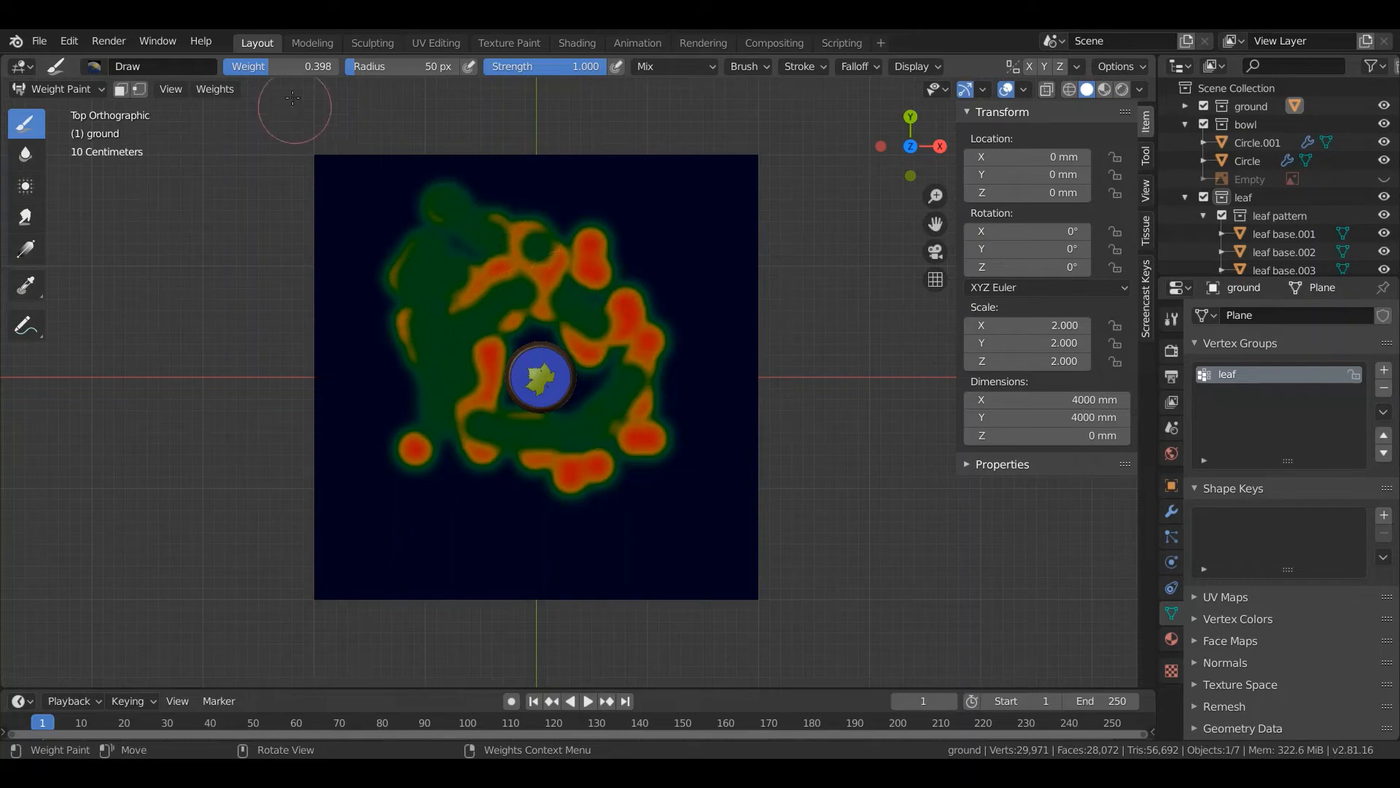
drag(283, 67, 320, 66)
mouse_move(408, 318)
mouse_down()
mouse_move(453, 345)
mouse_move(458, 389)
mouse_move(591, 397)
mouse_move(551, 350)
mouse_move(474, 339)
mouse_move(535, 312)
mouse_move(400, 219)
mouse_move(613, 321)
mouse_move(664, 402)
mouse_move(608, 471)
mouse_move(600, 414)
mouse_move(456, 443)
mouse_up()
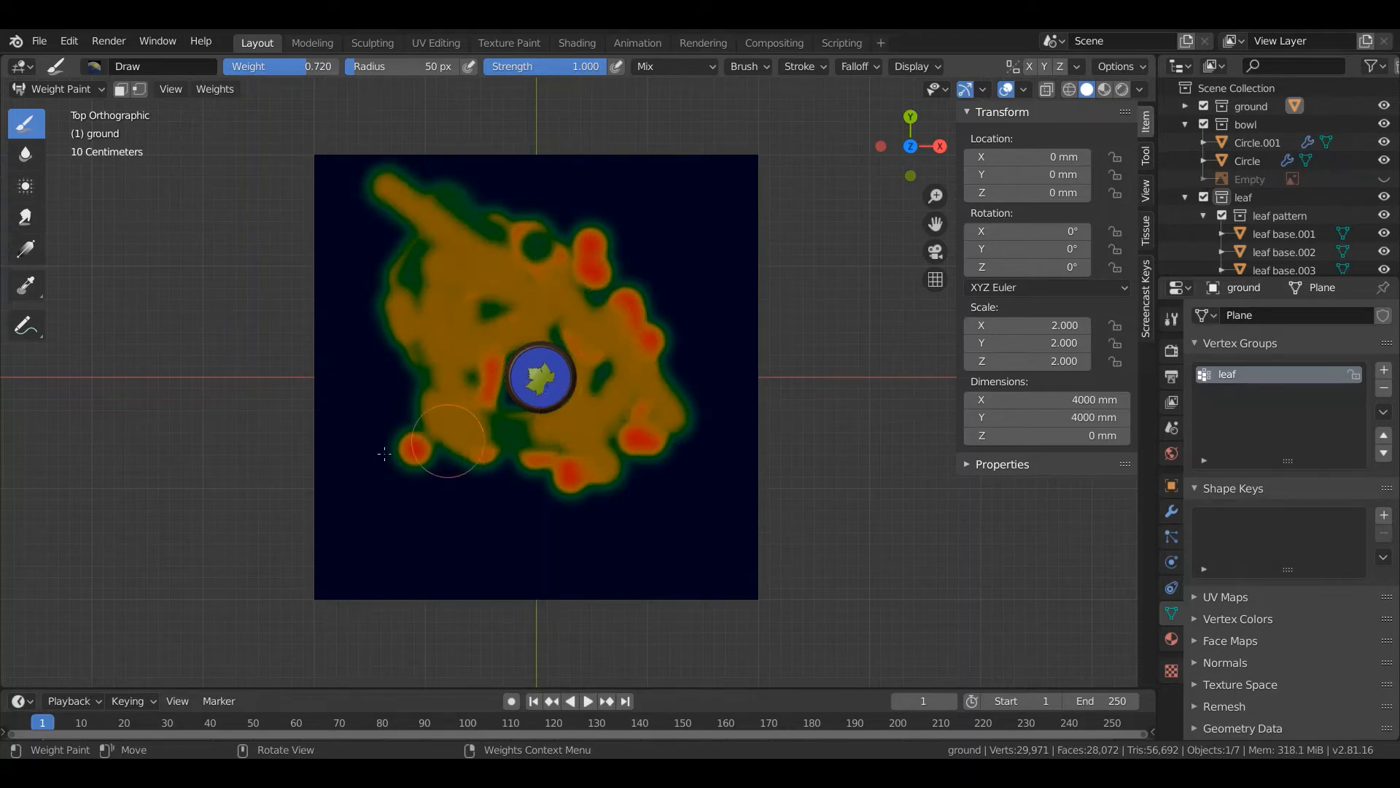
click(56, 84)
click(43, 109)
Add a particle system to the ground plane and set its type to Hair.
scroll(432, 278, down, 3)
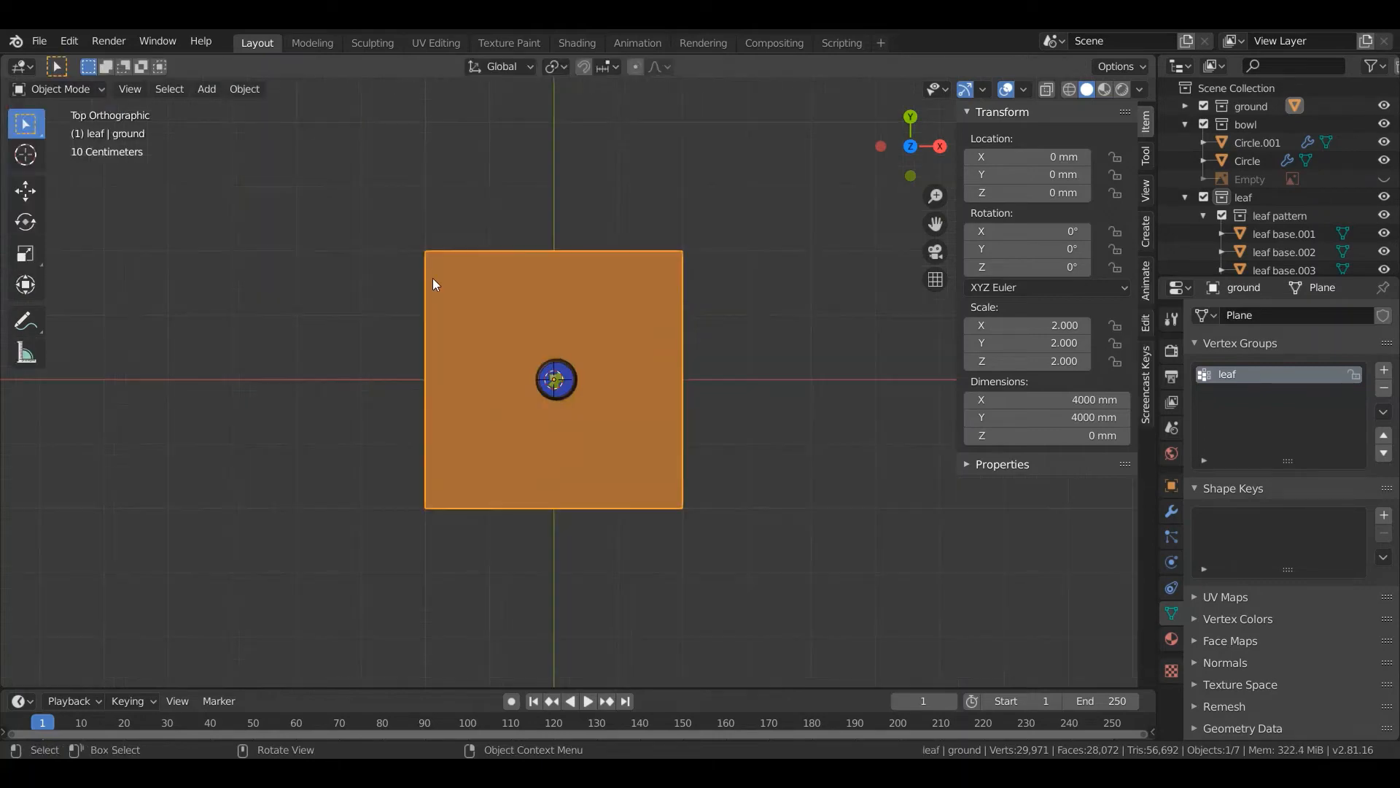
middle_drag(432, 277, 618, 457)
scroll(636, 440, up, 4)
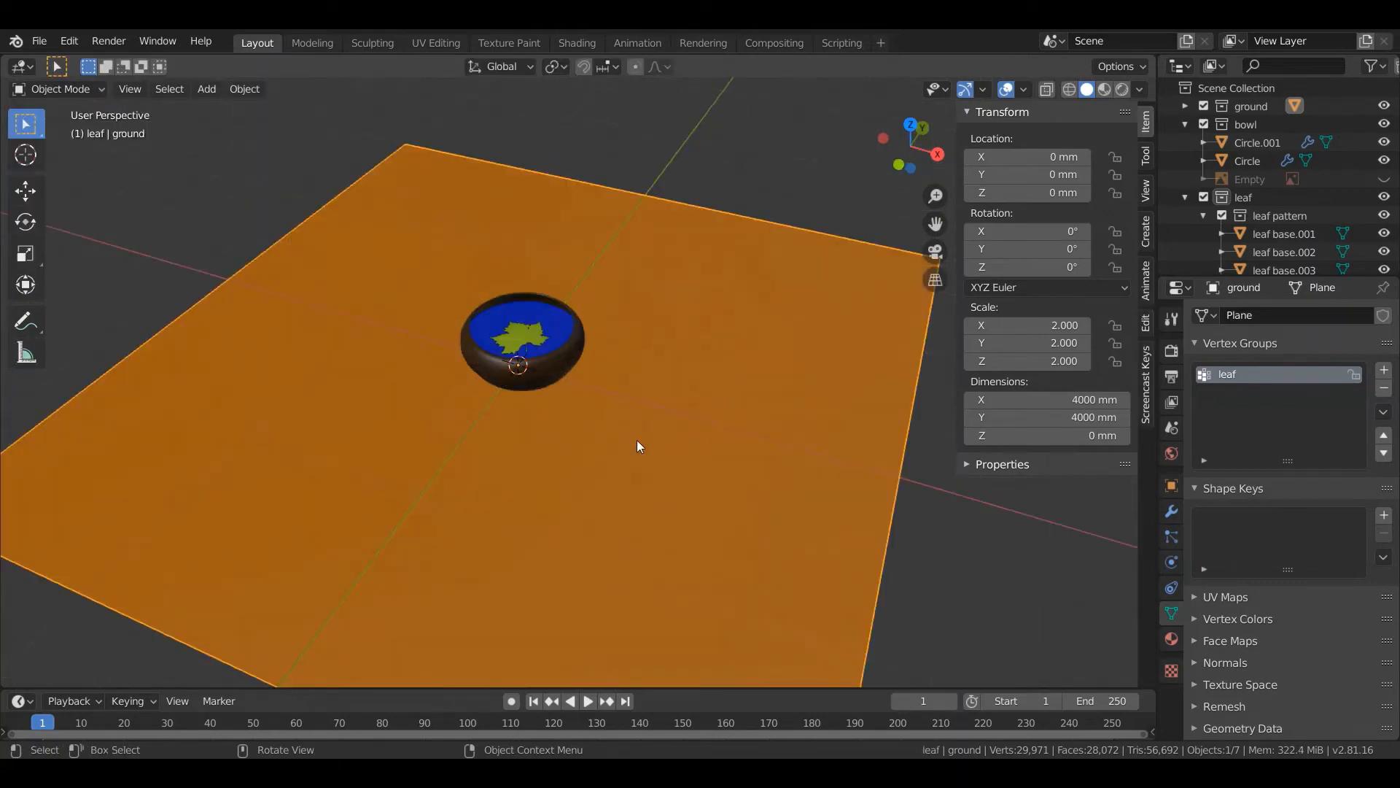
click(1171, 536)
click(1383, 315)
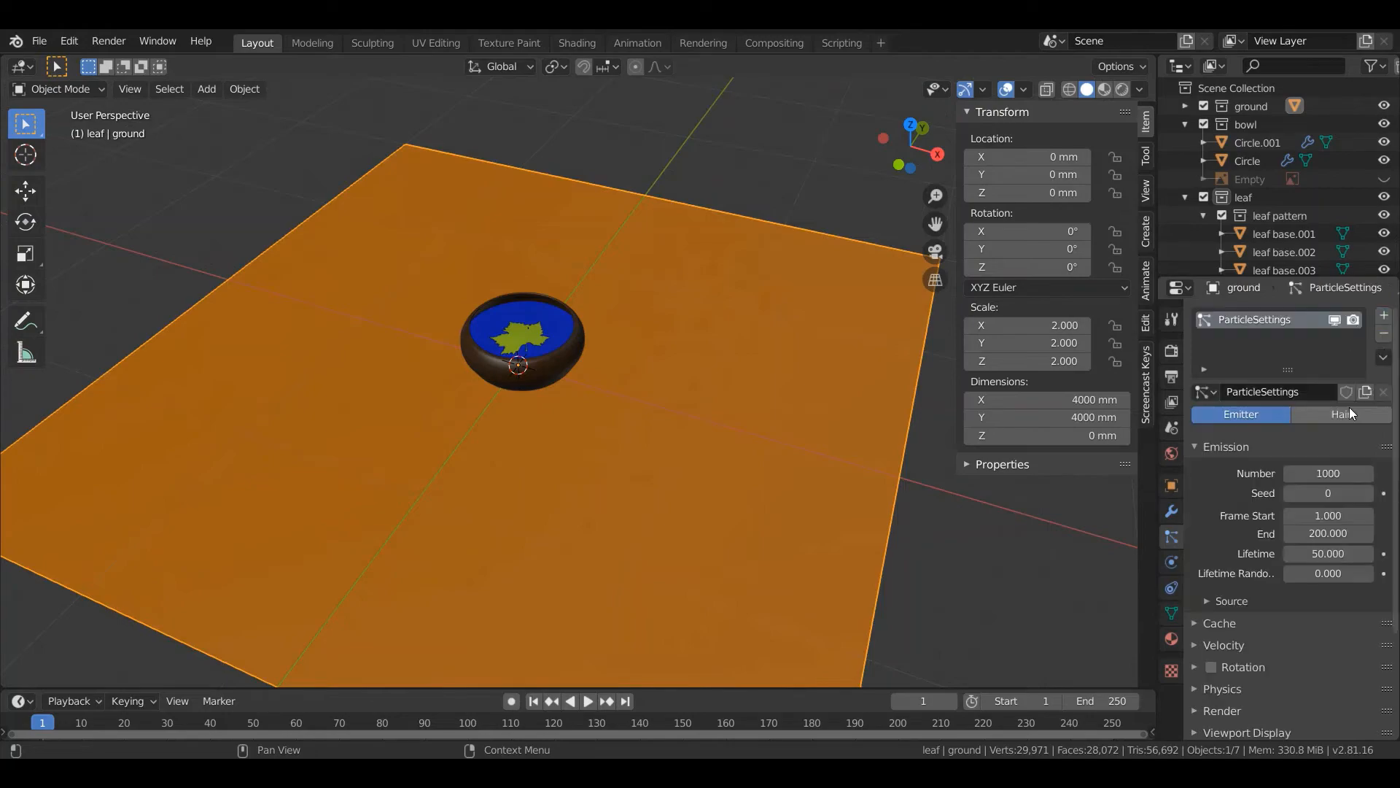
click(1349, 408)
scroll(650, 403, down, 4)
middle_drag(650, 403, 570, 417)
scroll(541, 311, up, 4)
scroll(570, 417, down, 5)
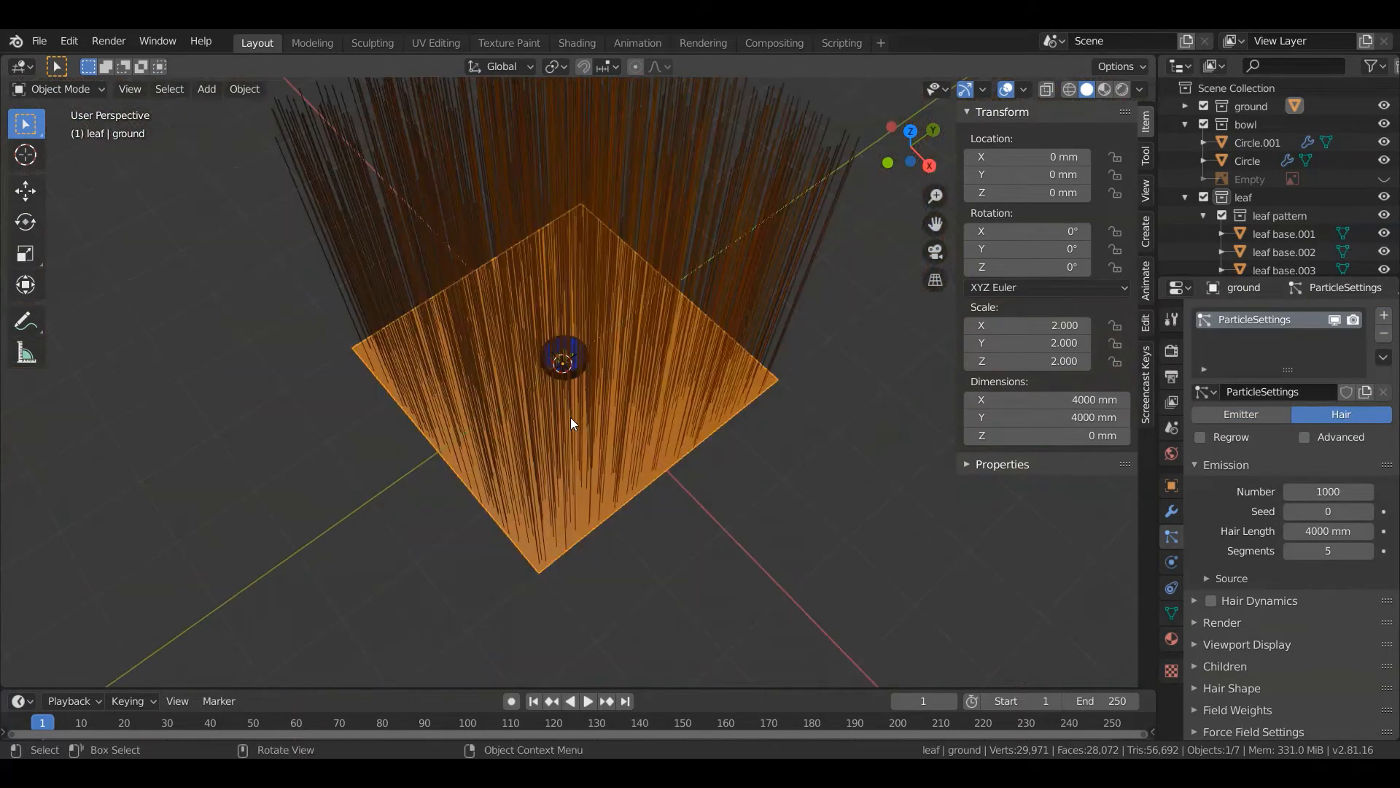
Enable the Advanced options for the ground's hair particle system and render the particles as a Collection.
scroll(1232, 559, down, 2)
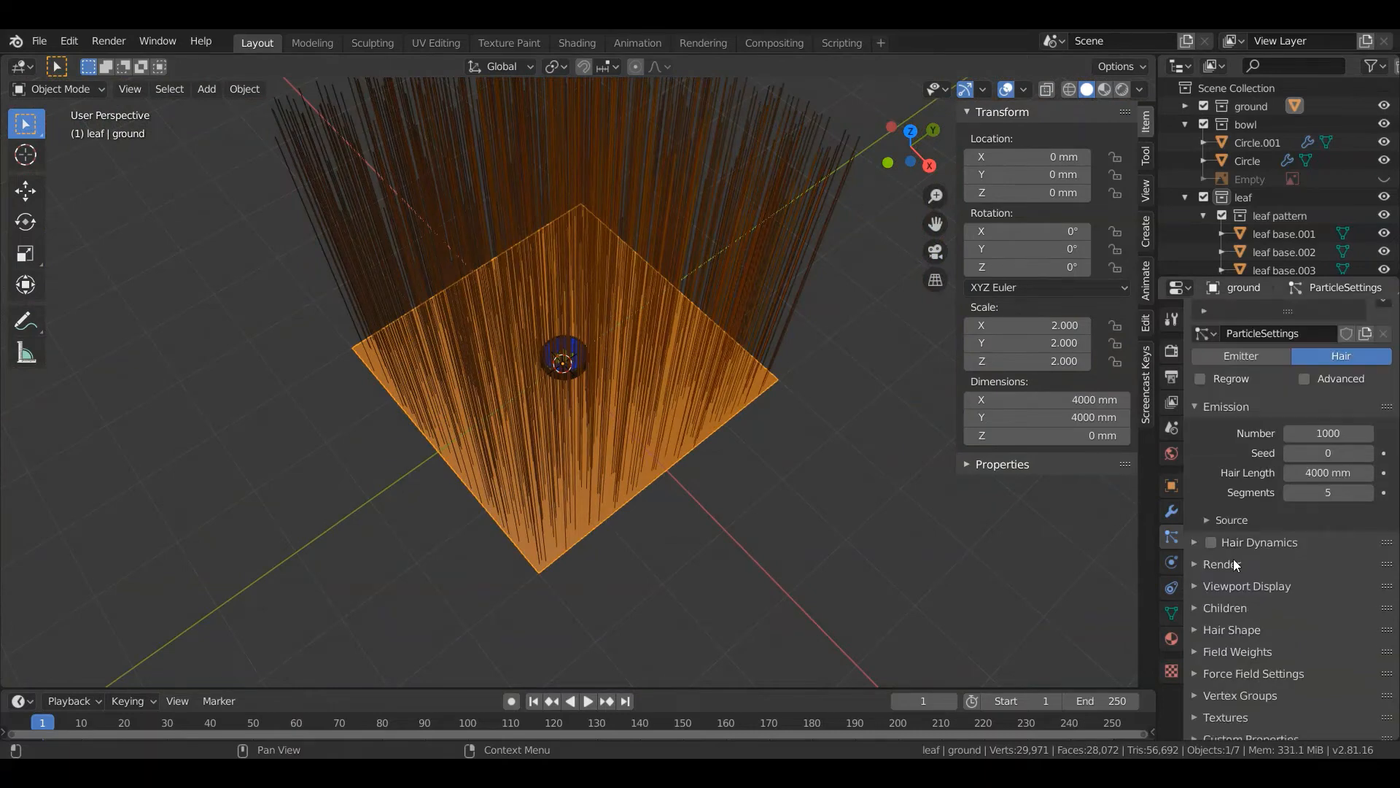
click(1310, 371)
scroll(1232, 516, down, 1)
click(1210, 586)
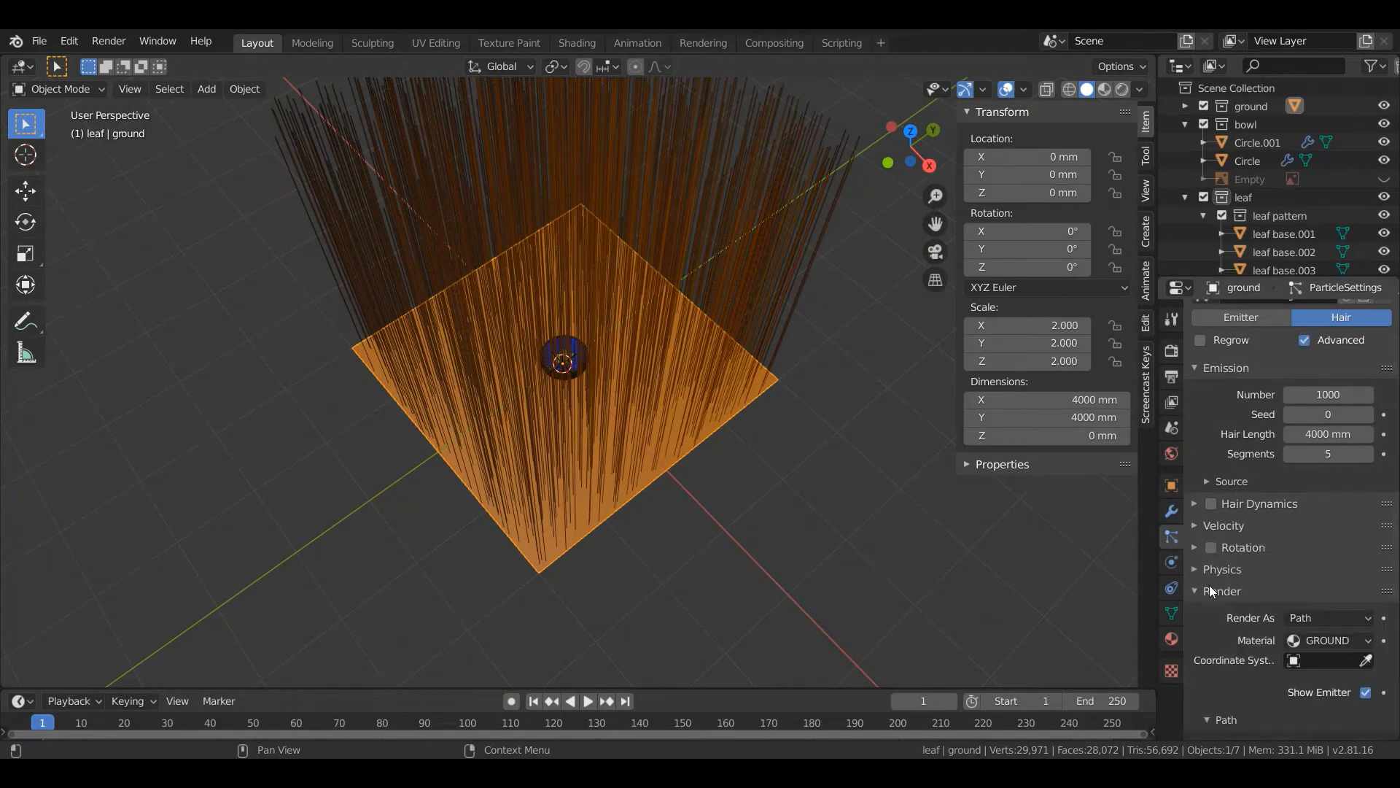
scroll(1209, 584, down, 1)
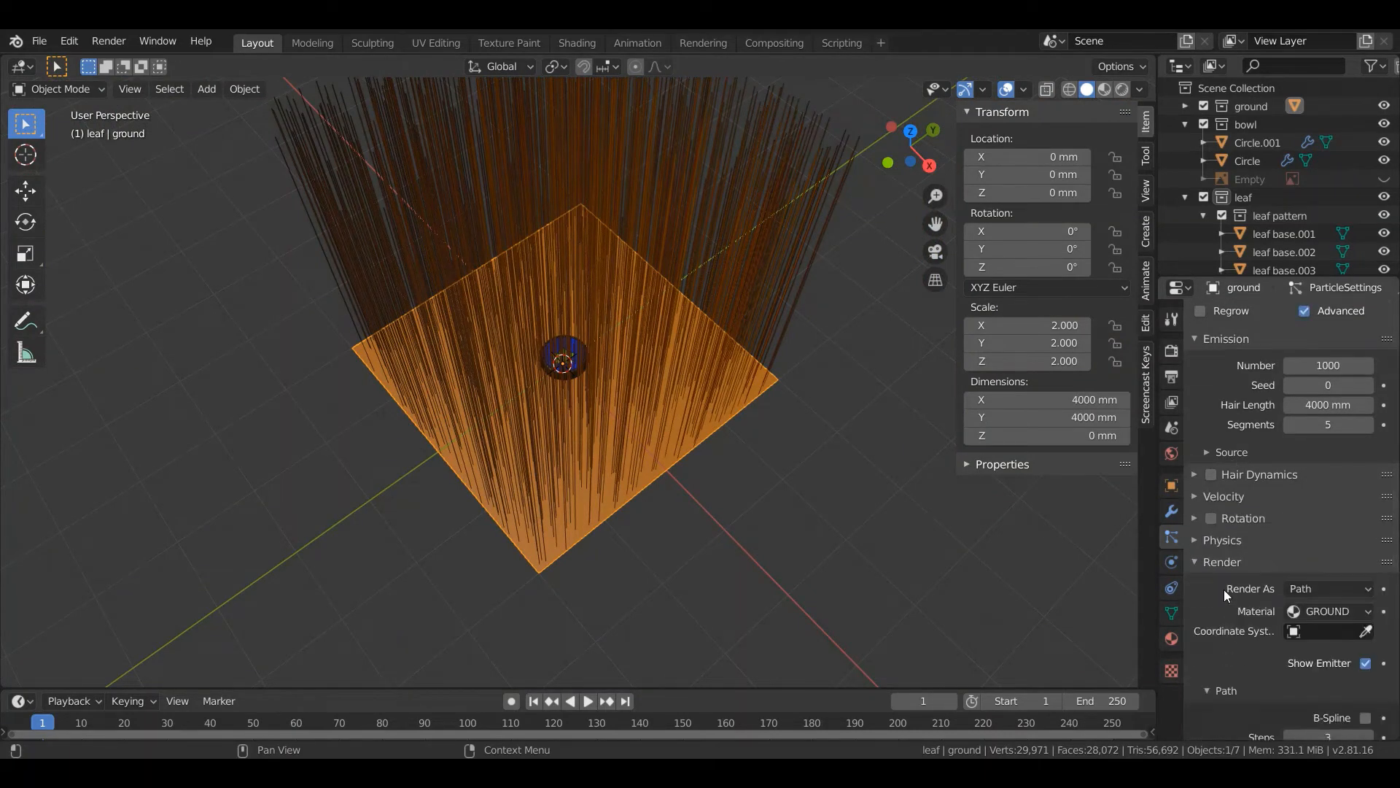
click(1305, 588)
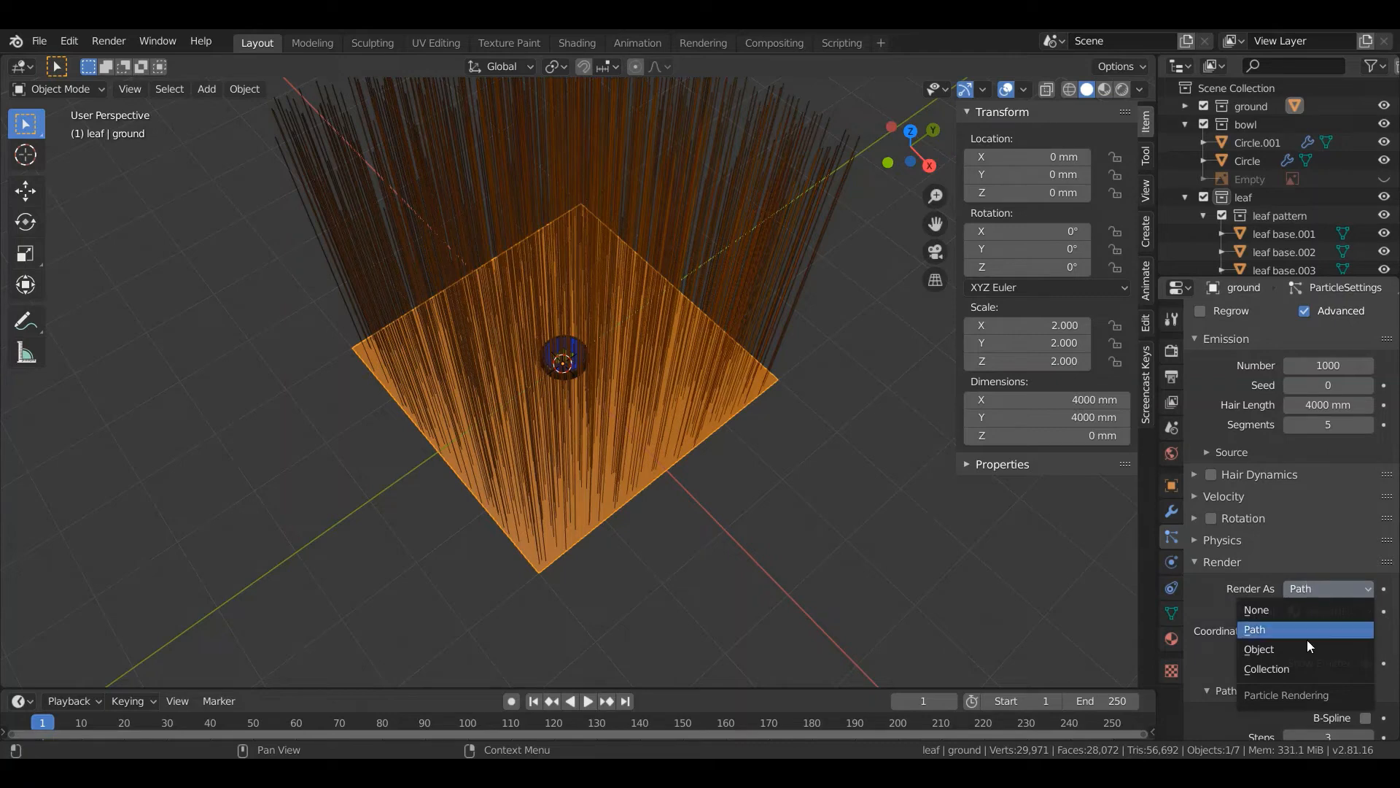
click(1279, 668)
scroll(768, 490, up, 5)
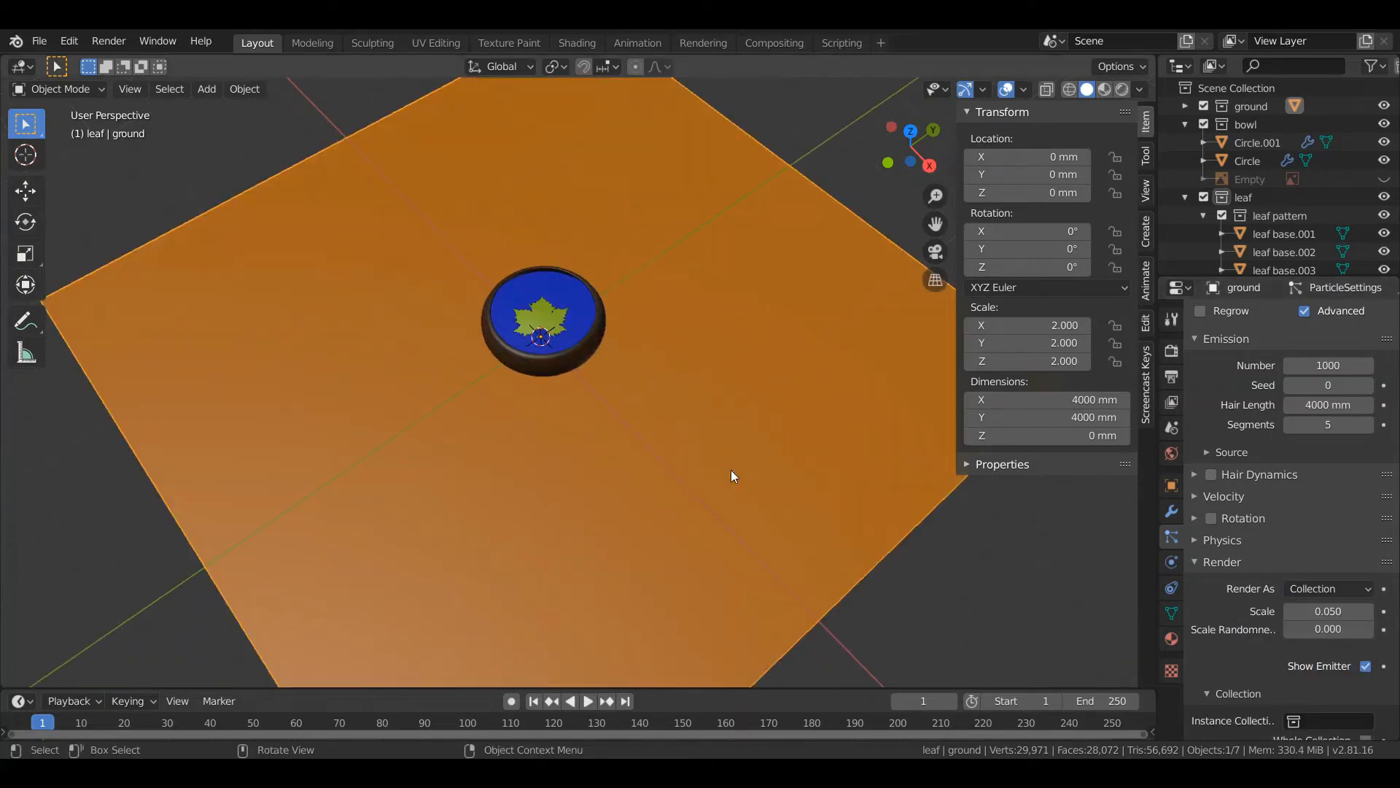
middle_drag(731, 470, 728, 381)
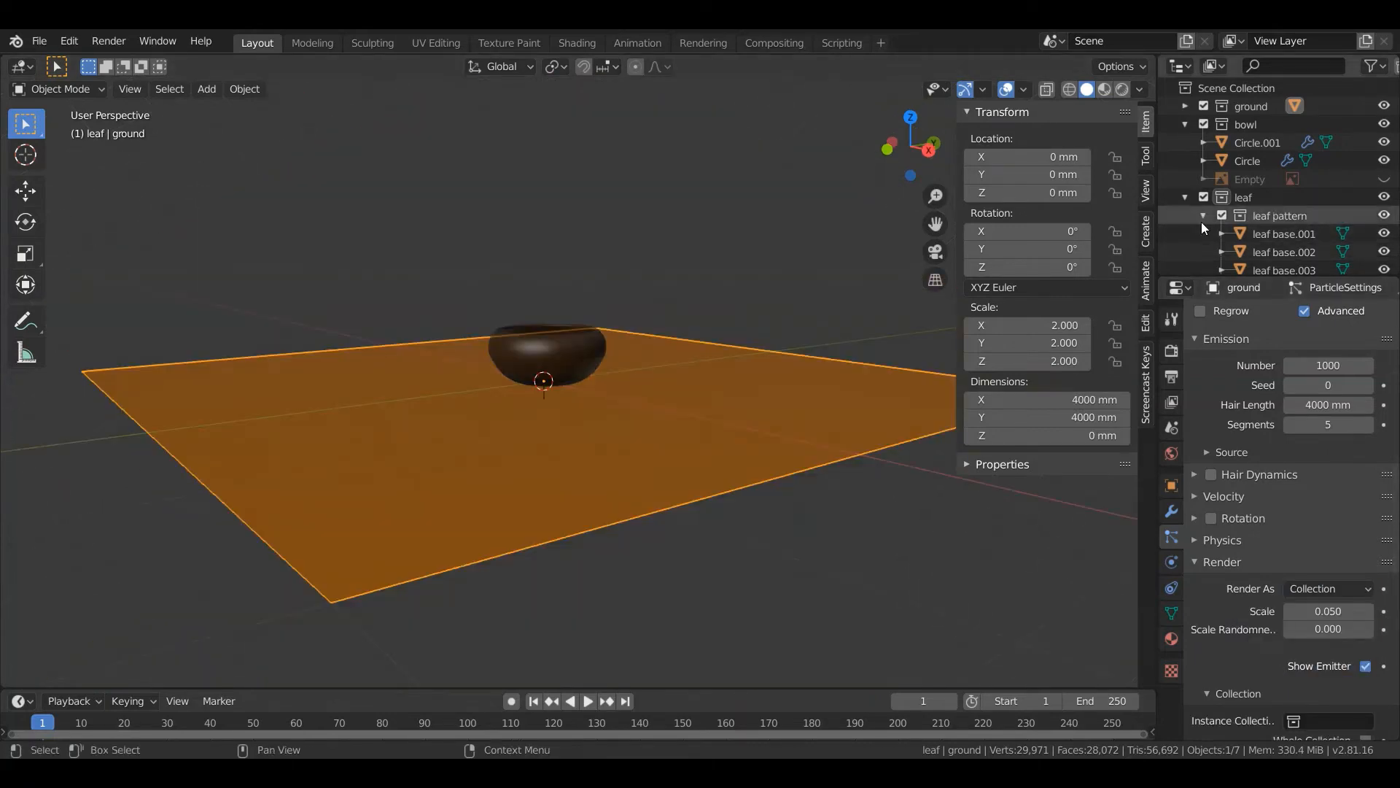
Assign the leaf pattern collection as the instance collection for the particle render.
click(1185, 197)
scroll(1332, 659, down, 3)
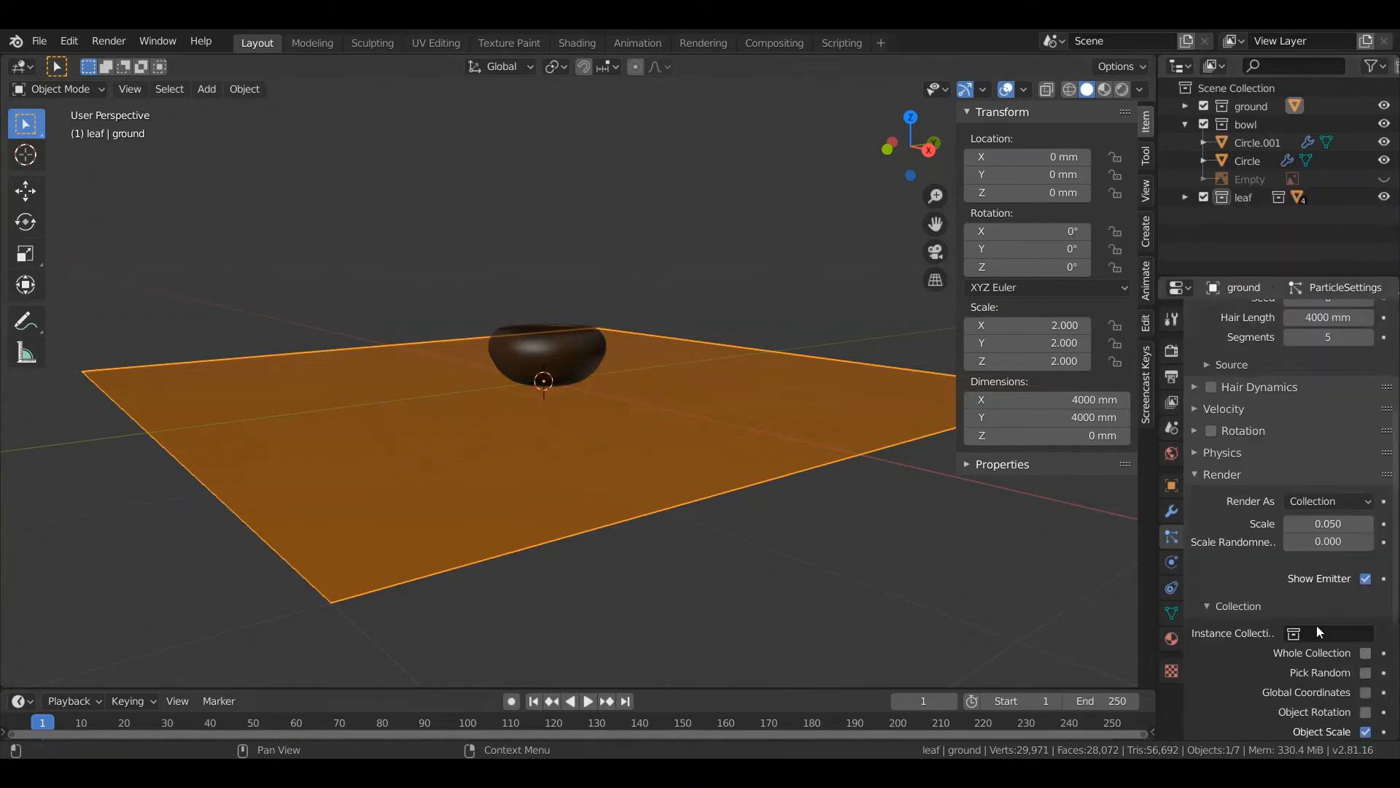
scroll(1324, 567, down, 2)
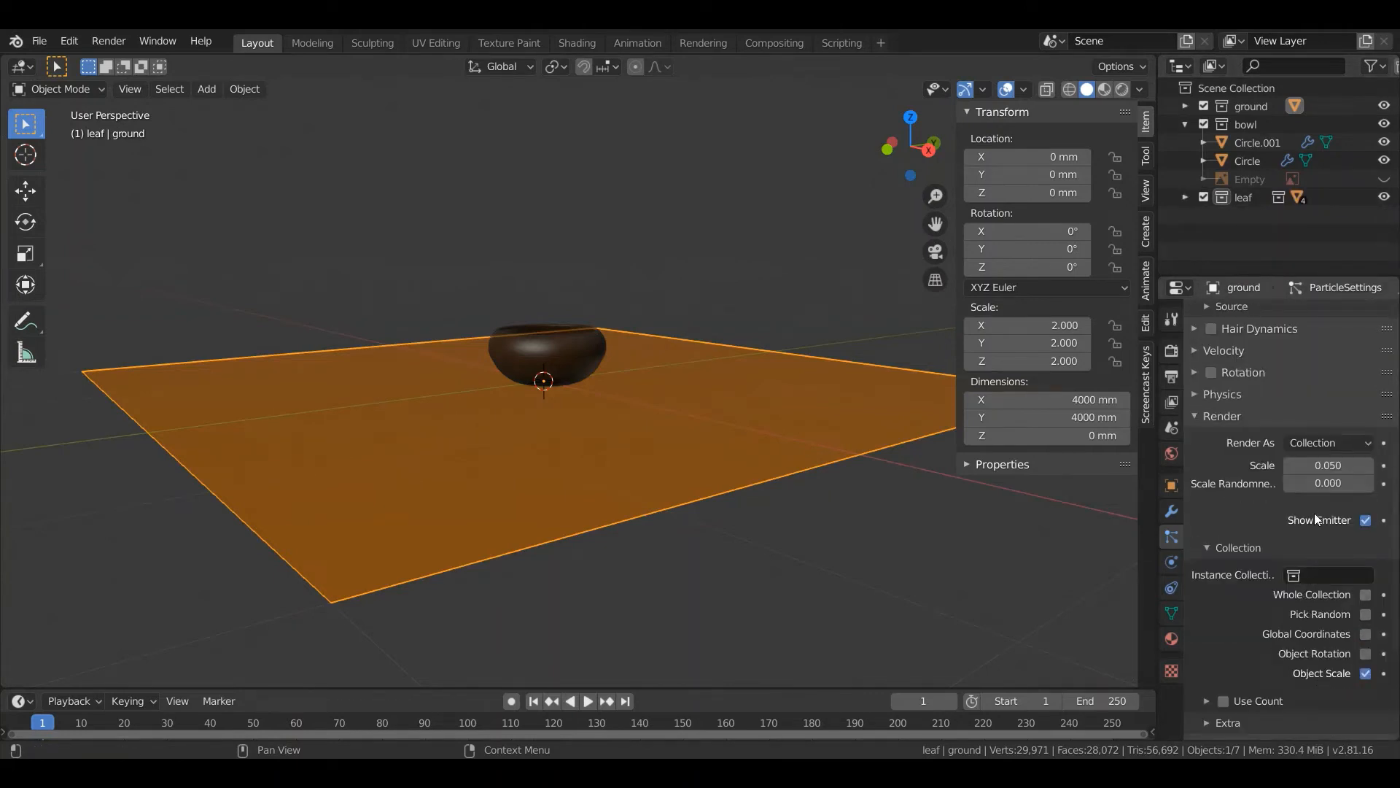
click(1332, 574)
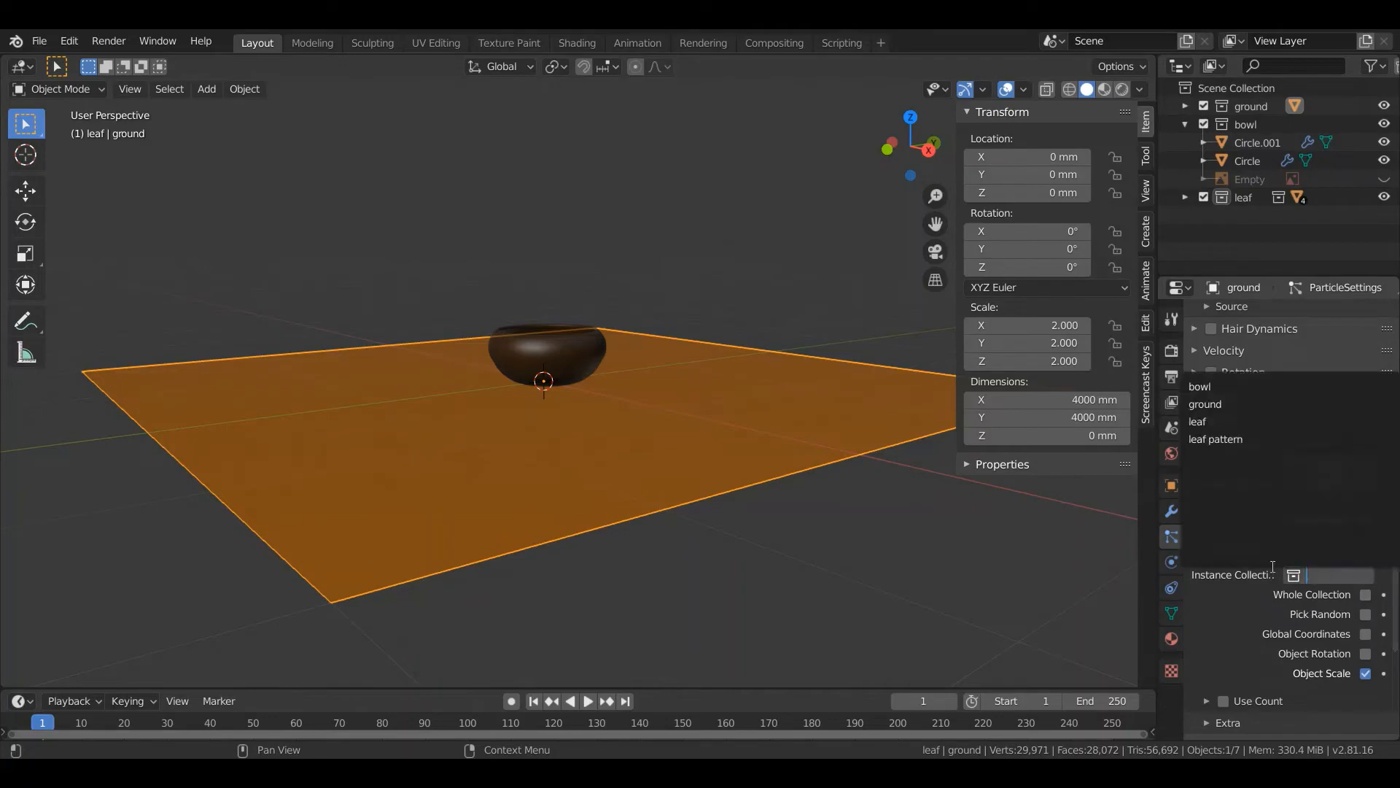
click(1219, 440)
middle_drag(571, 414, 653, 453)
scroll(598, 451, down, 6)
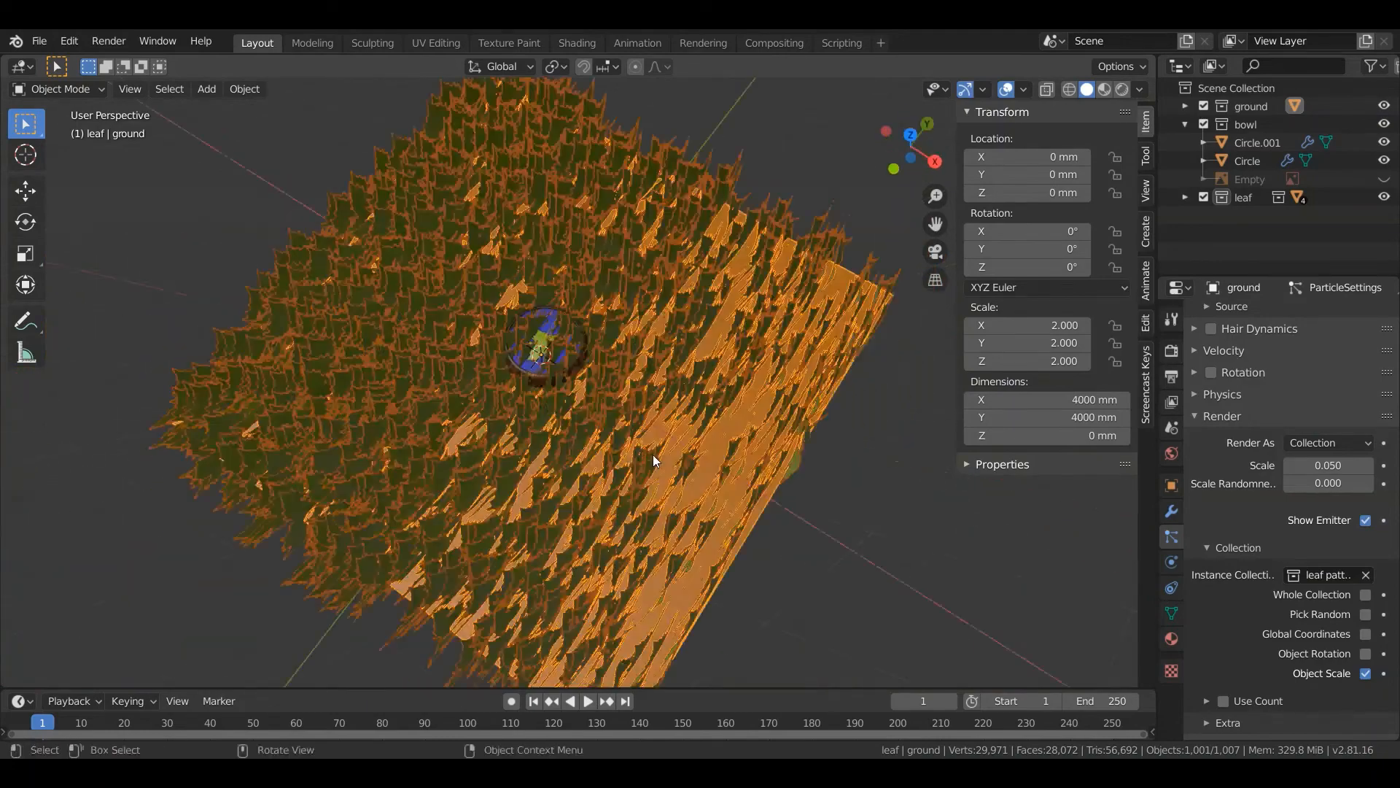
scroll(624, 414, up, 2)
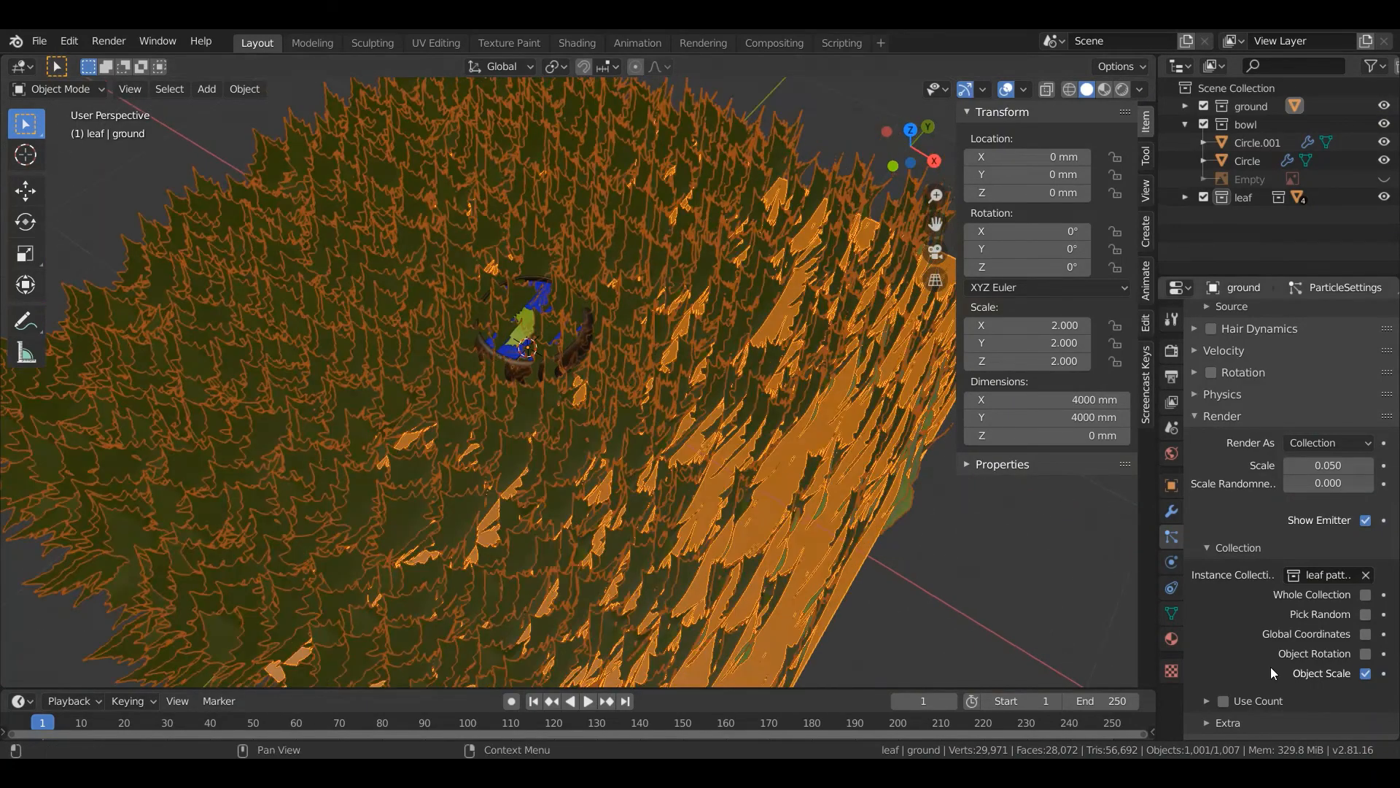
Limit the particle density to the leaf vertex group and check the distribution from above and around the bowl.
scroll(1271, 667, down, 5)
click(1248, 576)
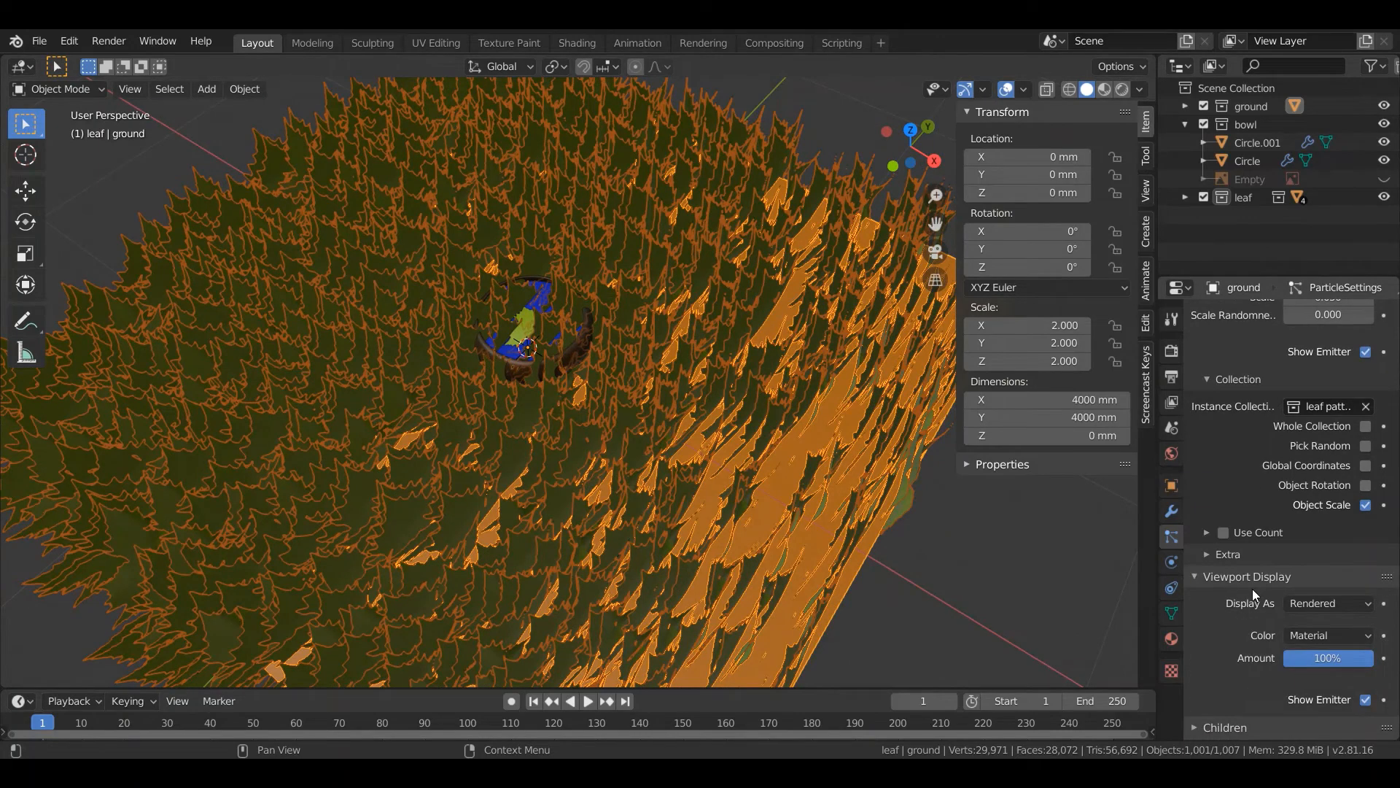
scroll(1237, 671, down, 2)
scroll(1238, 671, down, 2)
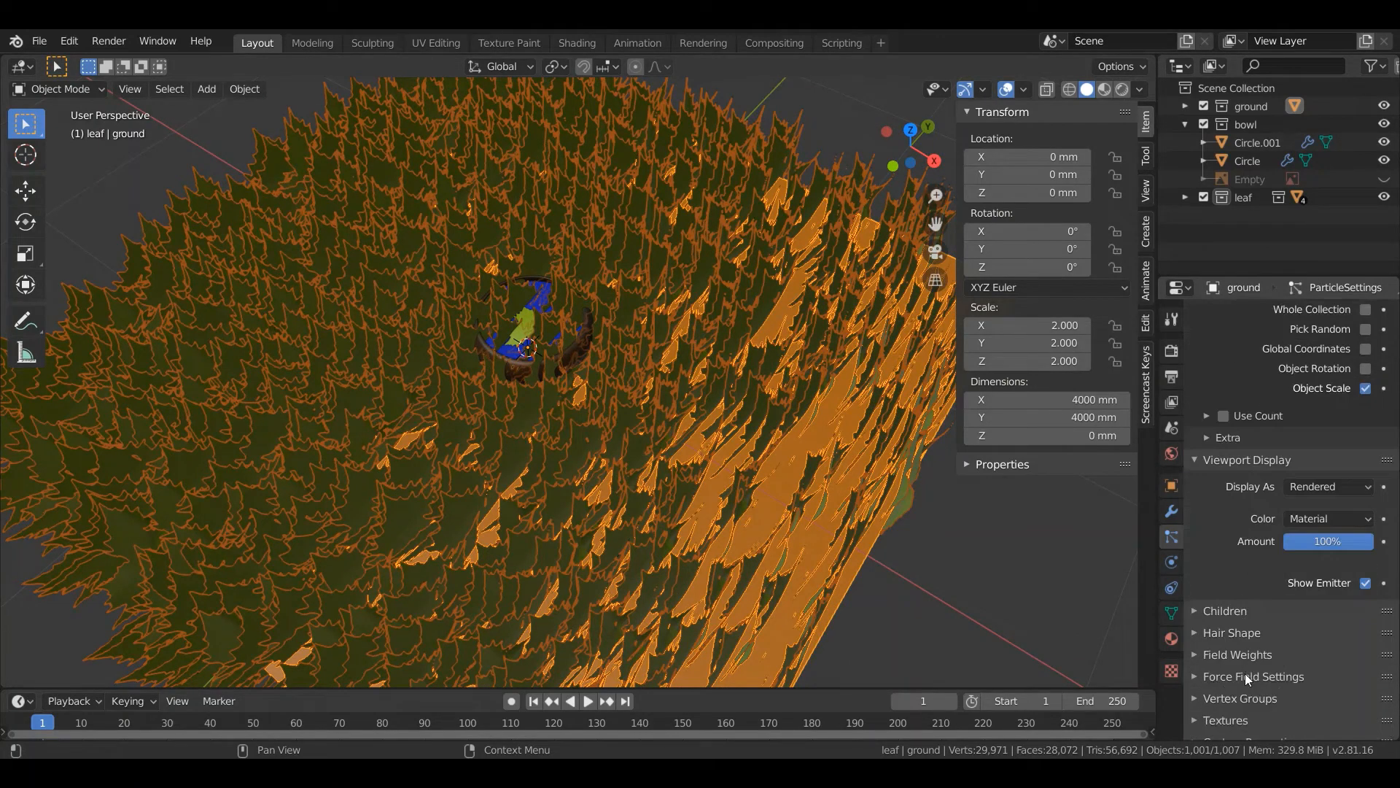
click(1248, 698)
scroll(1248, 684, down, 4)
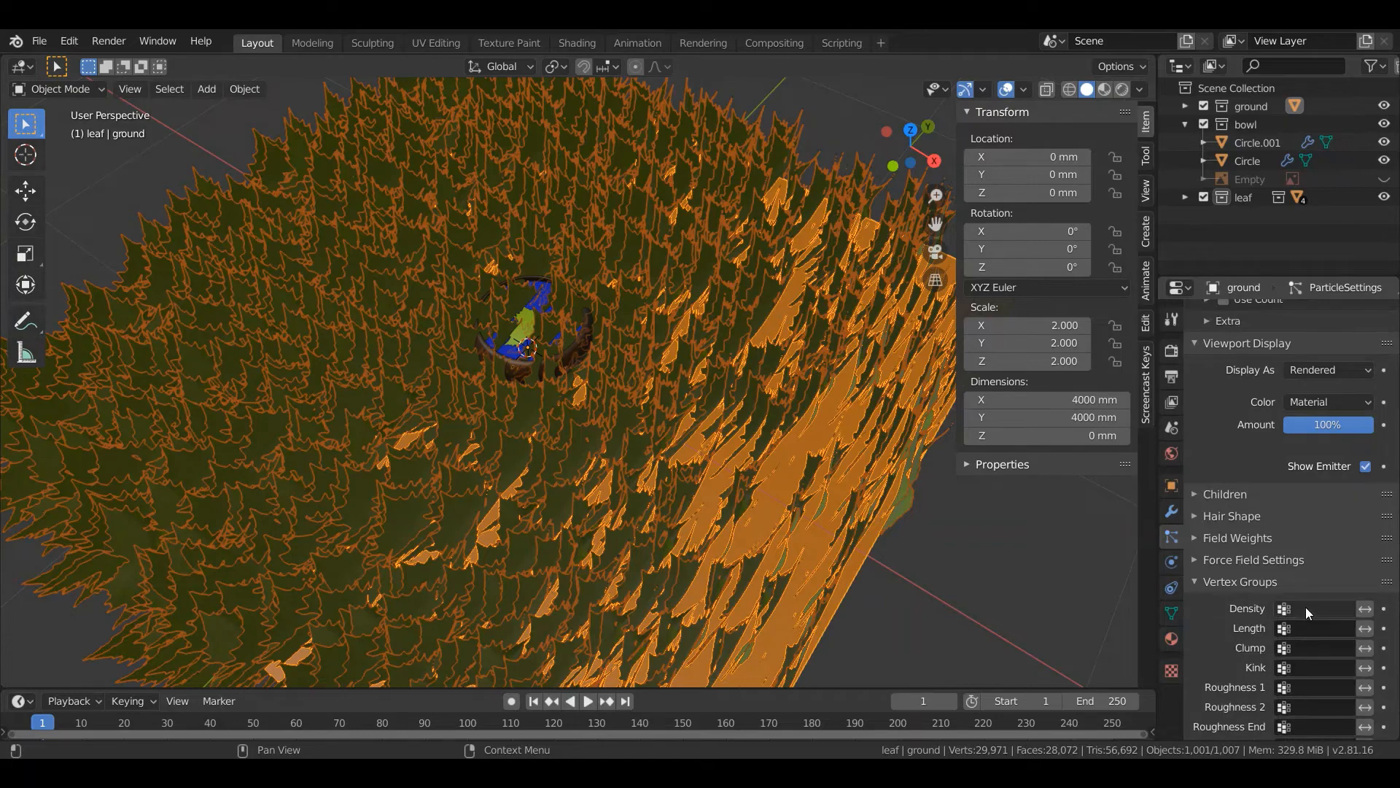
click(1306, 607)
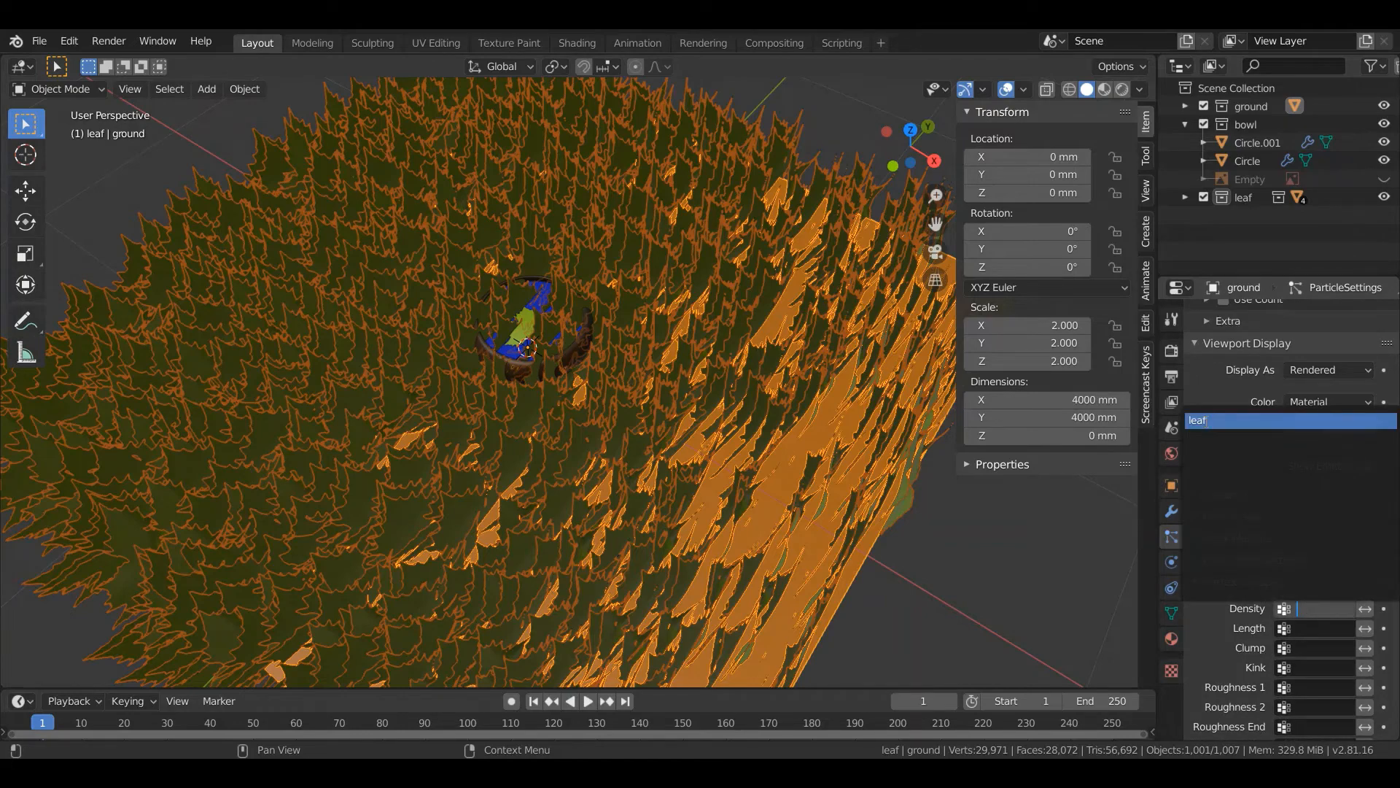
click(1211, 420)
middle_drag(625, 418, 592, 443)
key(KP_7)
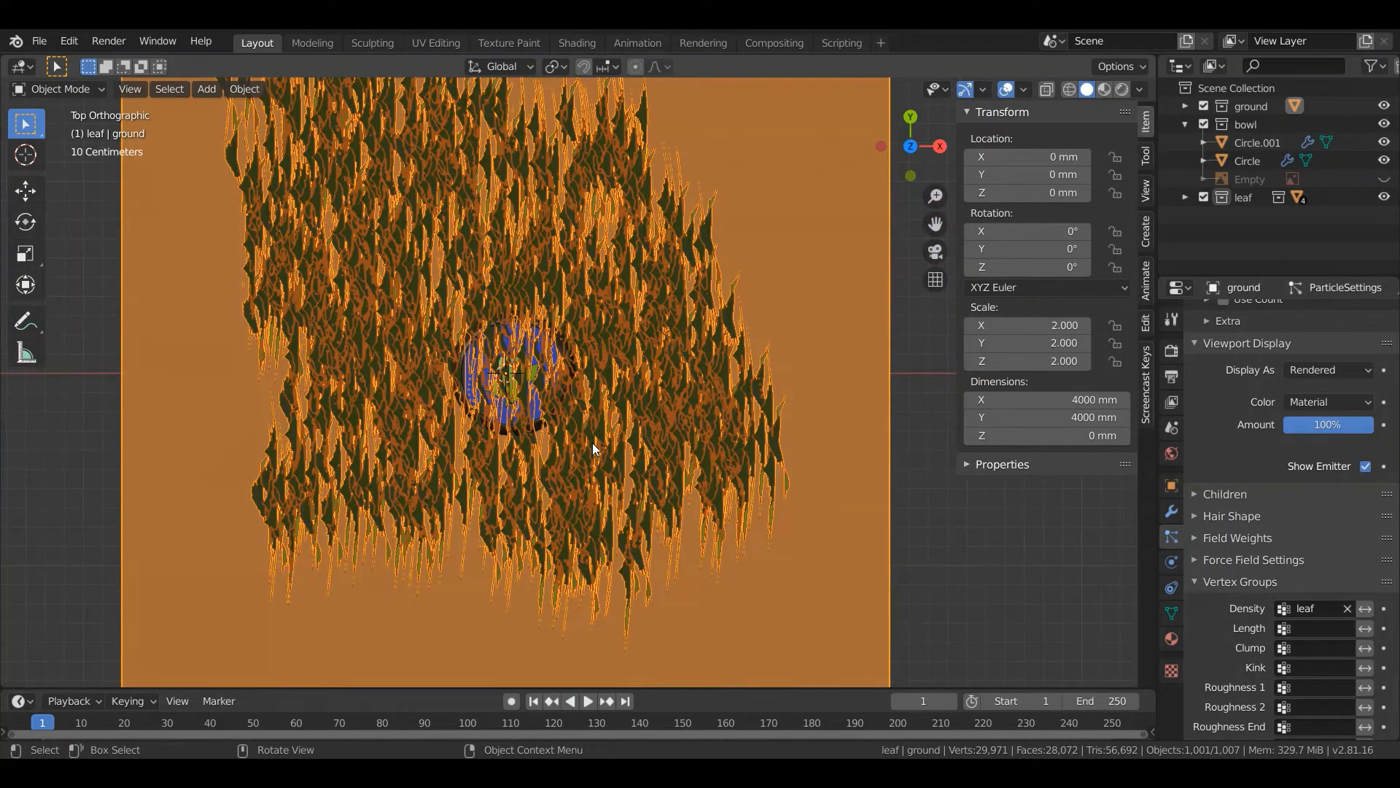
scroll(646, 406, up, 4)
middle_drag(597, 367, 523, 217)
scroll(514, 221, down, 6)
middle_drag(482, 280, 476, 386)
scroll(510, 334, up, 4)
Set the number of emitted hair particles to 400.
scroll(1336, 469, up, 15)
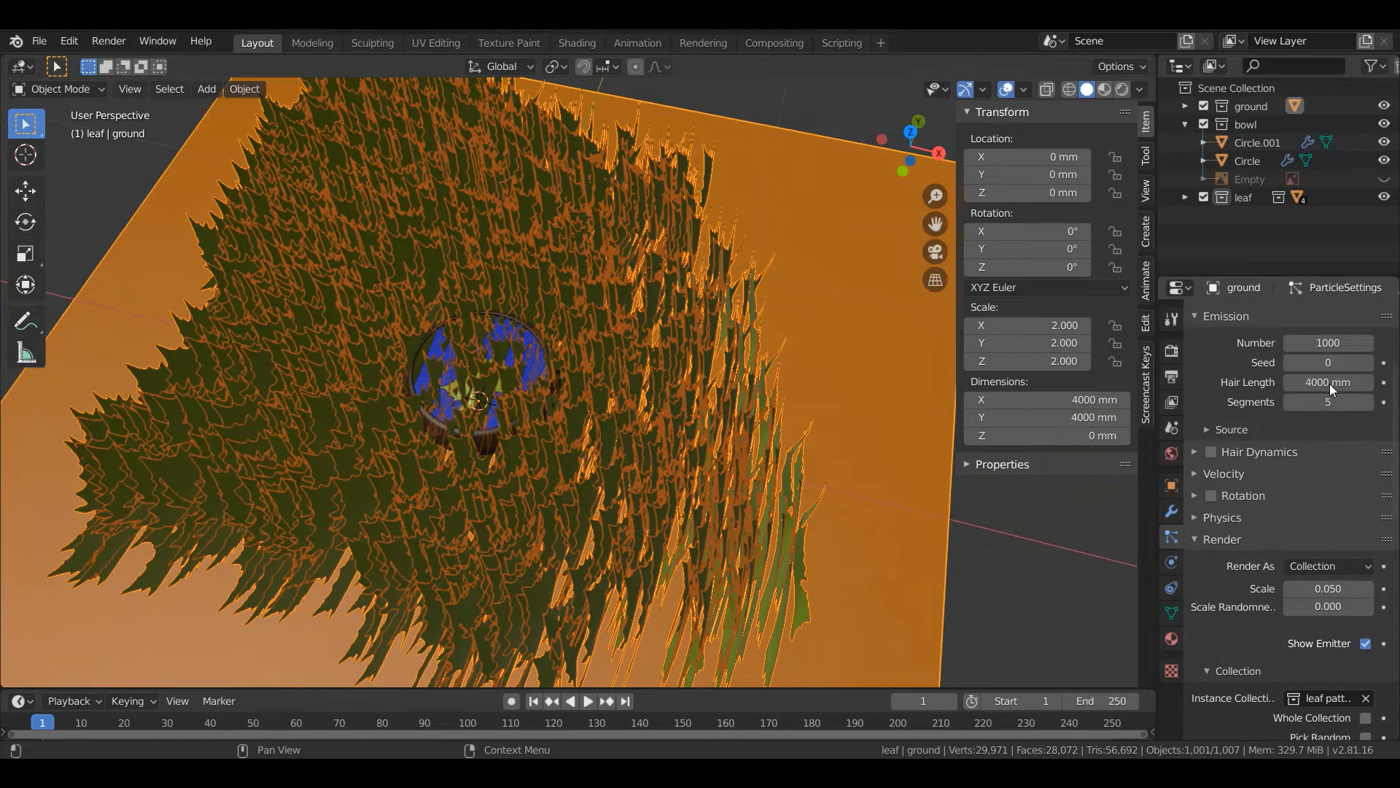
click(1323, 343)
text(400)
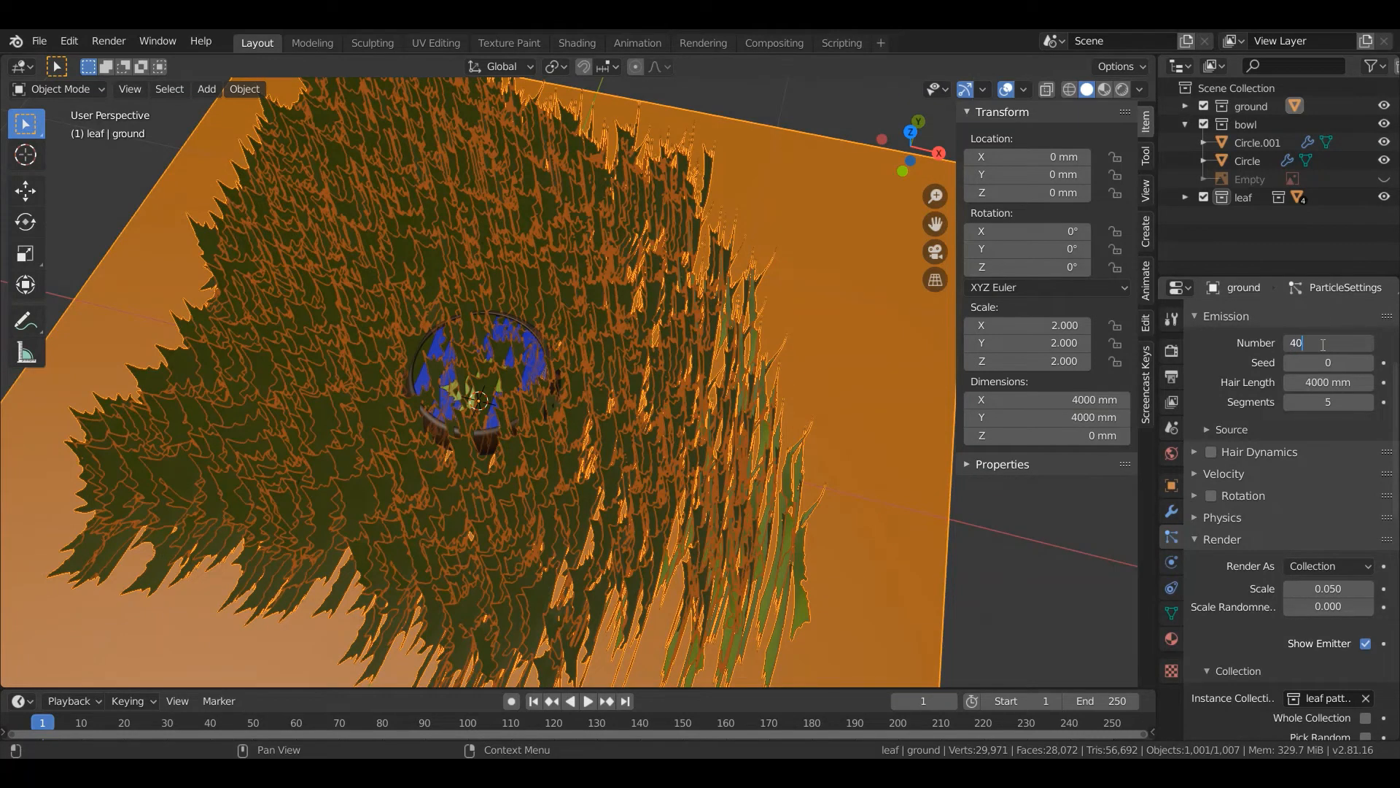
key(Return)
scroll(1306, 438, up, 1)
middle_drag(928, 410, 911, 432)
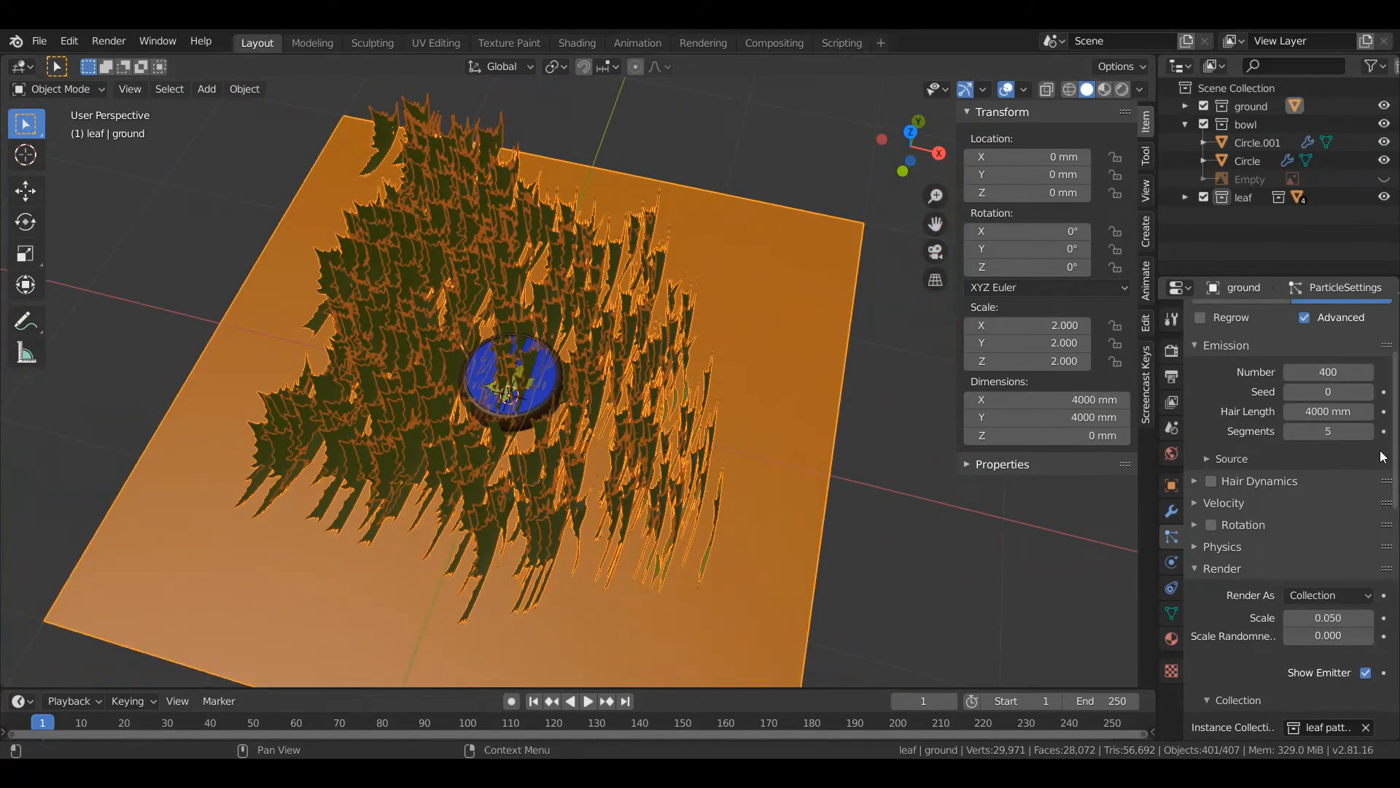
Set the number of emitted hair particles to 150.
click(1325, 374)
text(1500)
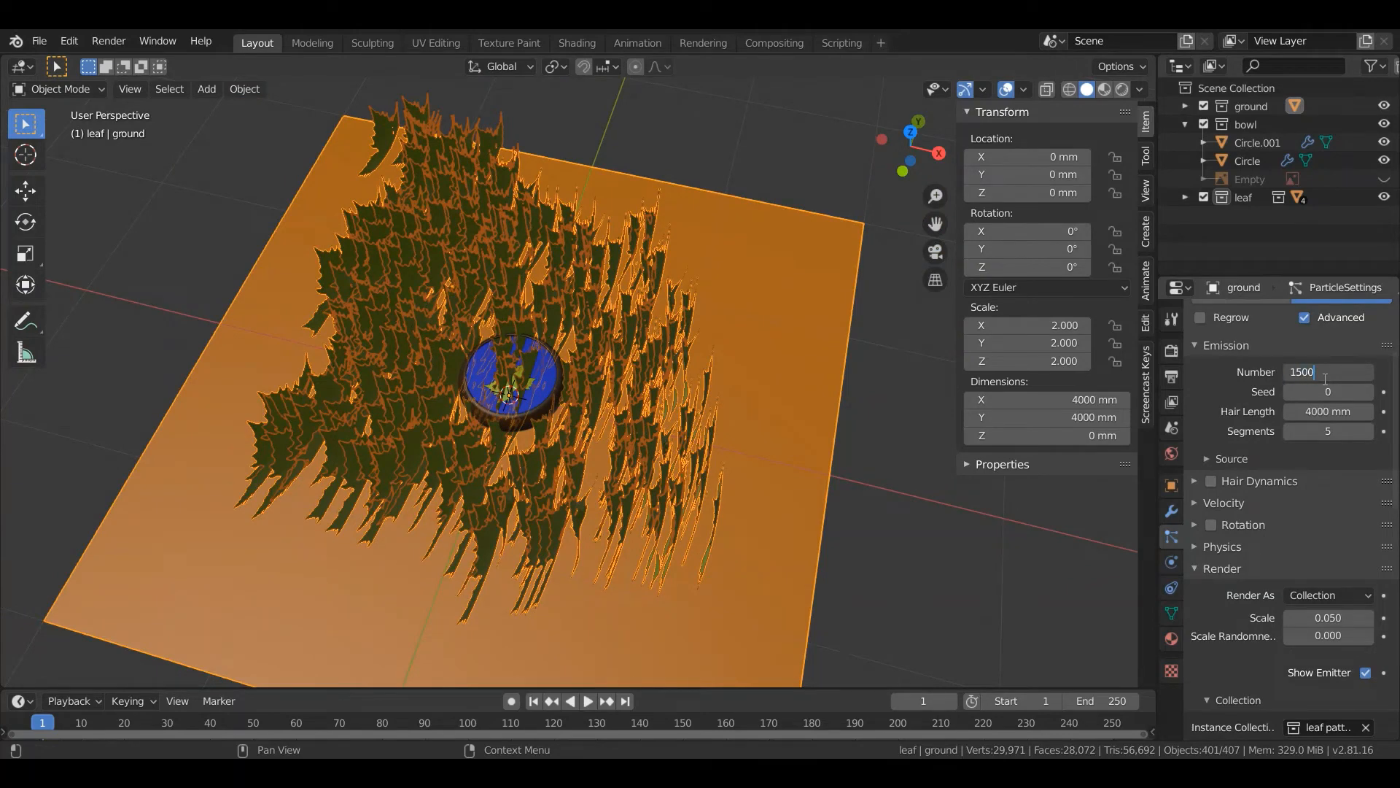
key(BackSpace)
key(Return)
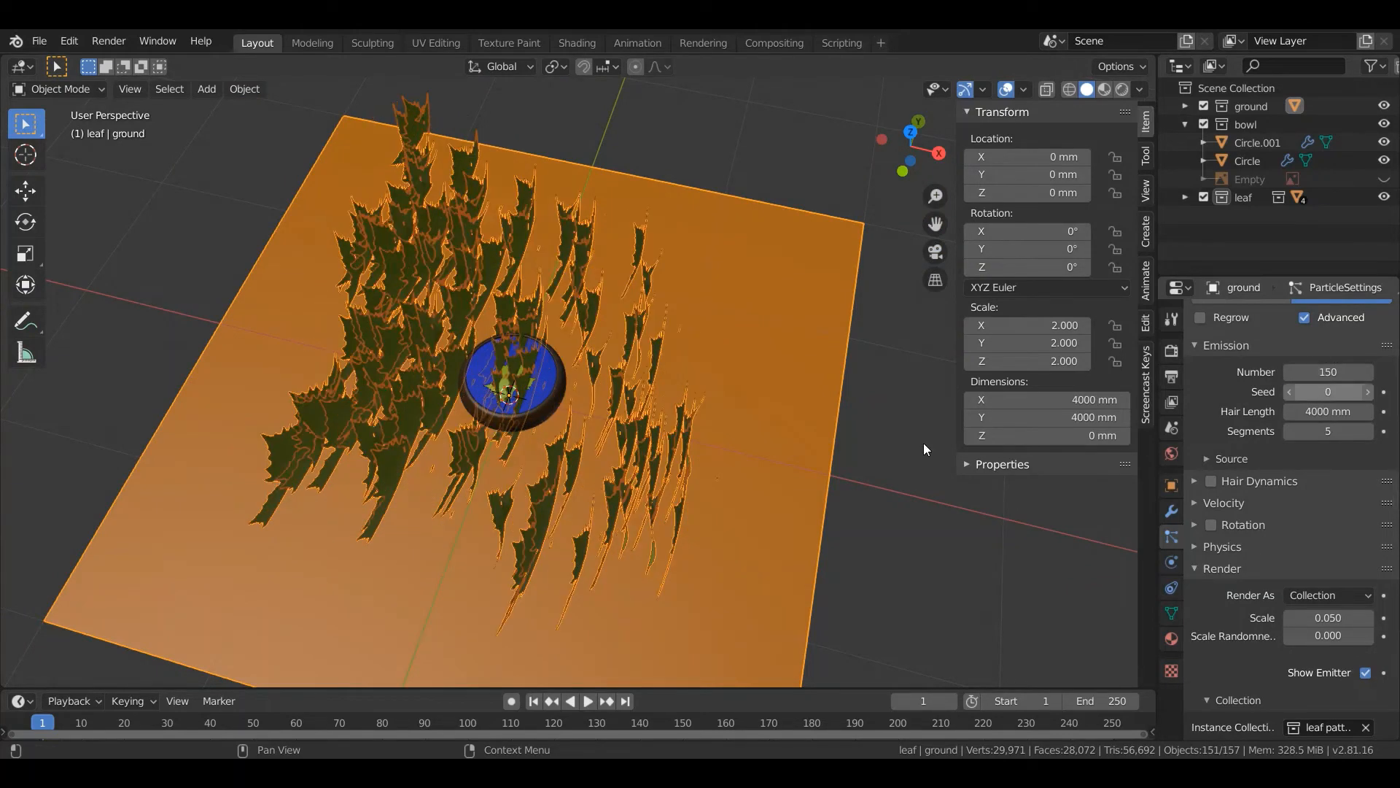
middle_drag(924, 443, 697, 458)
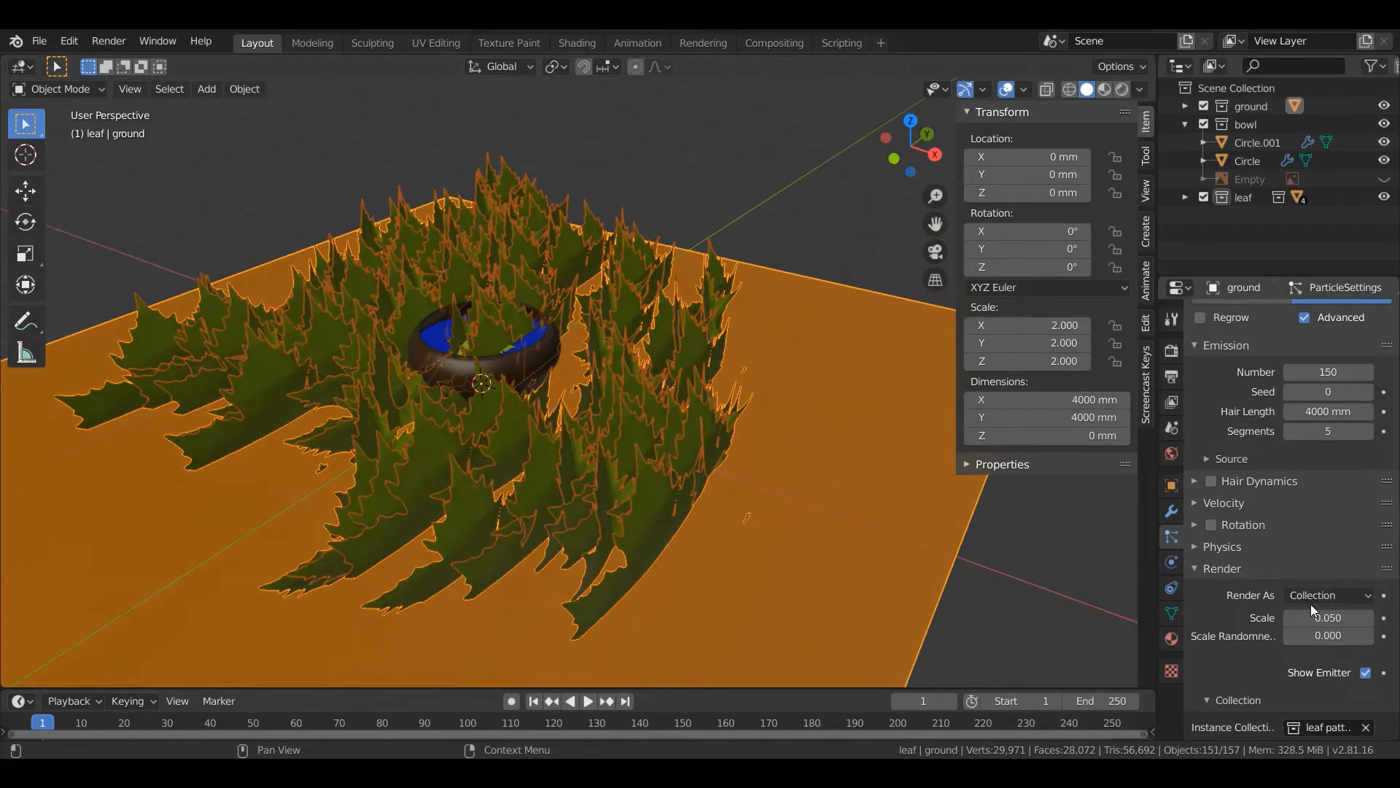
Enable Rotation for the particles and set their orientation axis to Global Y.
scroll(1310, 603, down, 2)
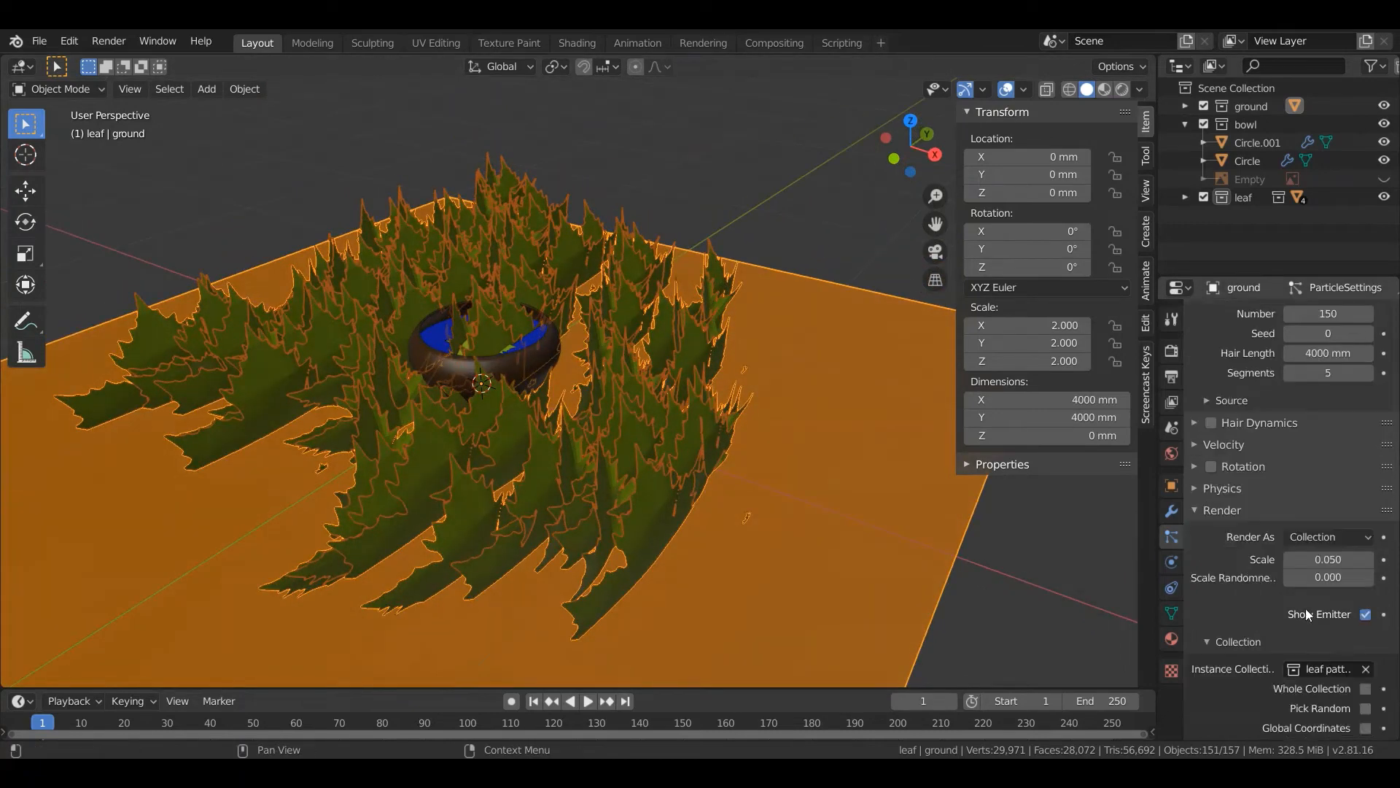
click(1225, 467)
click(1211, 466)
click(1321, 493)
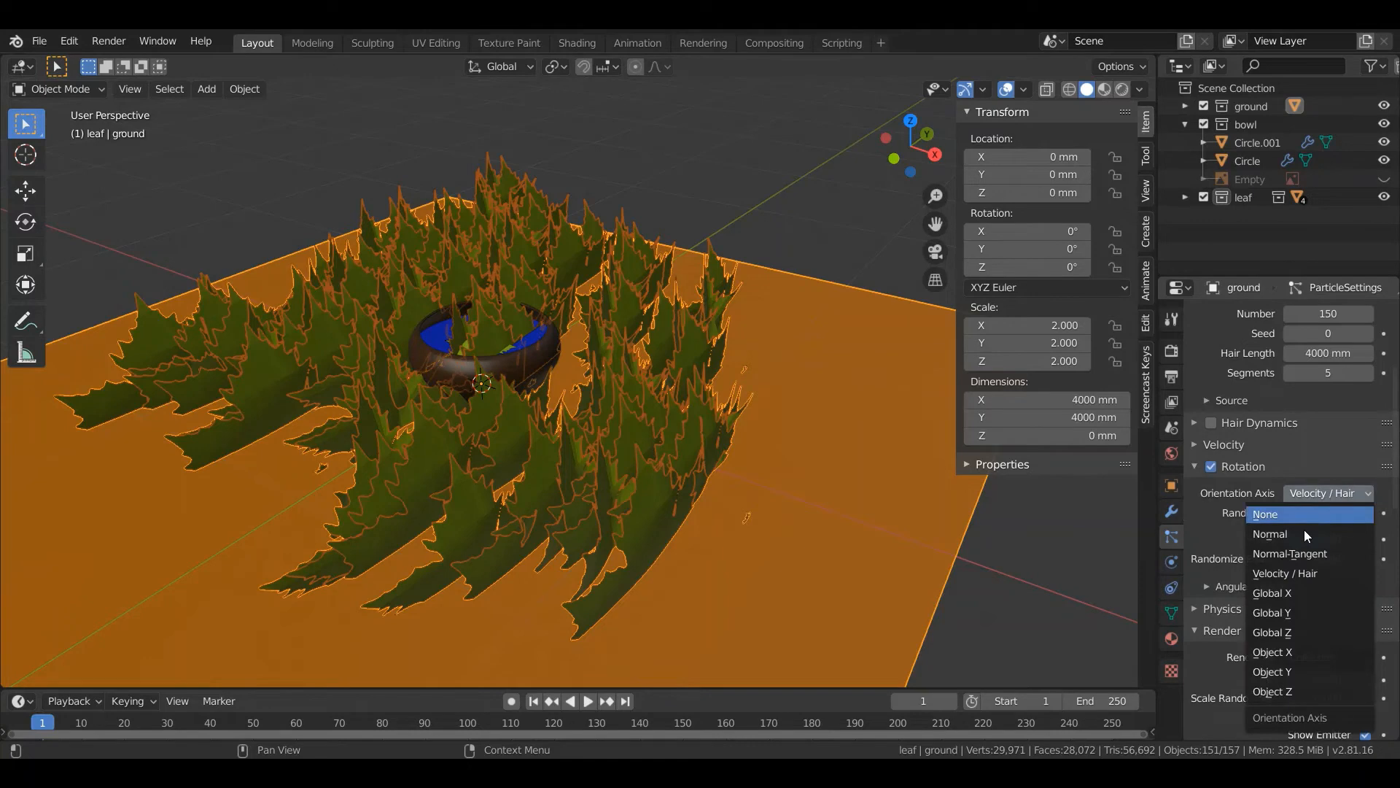
click(1295, 610)
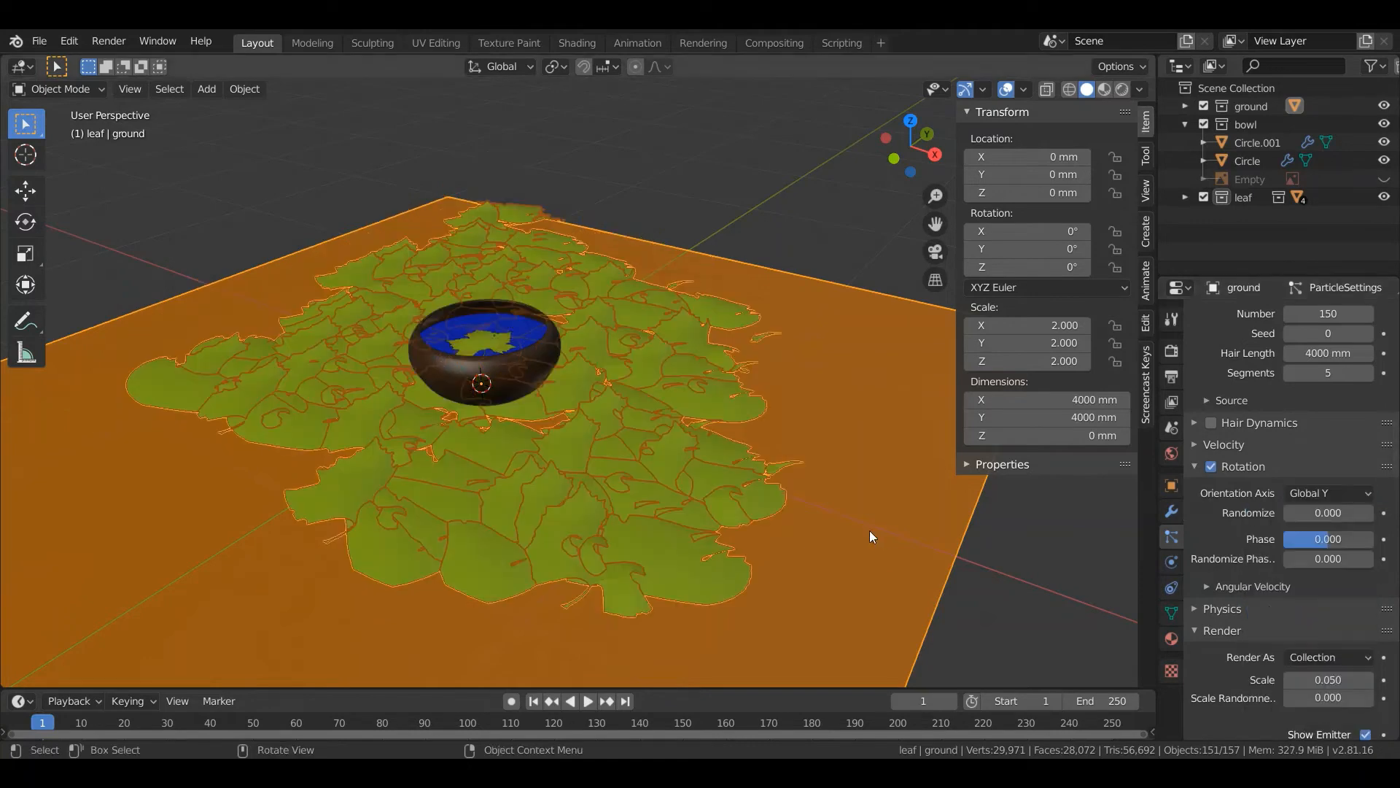
Try the Global Z and Global X orientation axes and examine how the leaves lie around the bowl.
click(1331, 492)
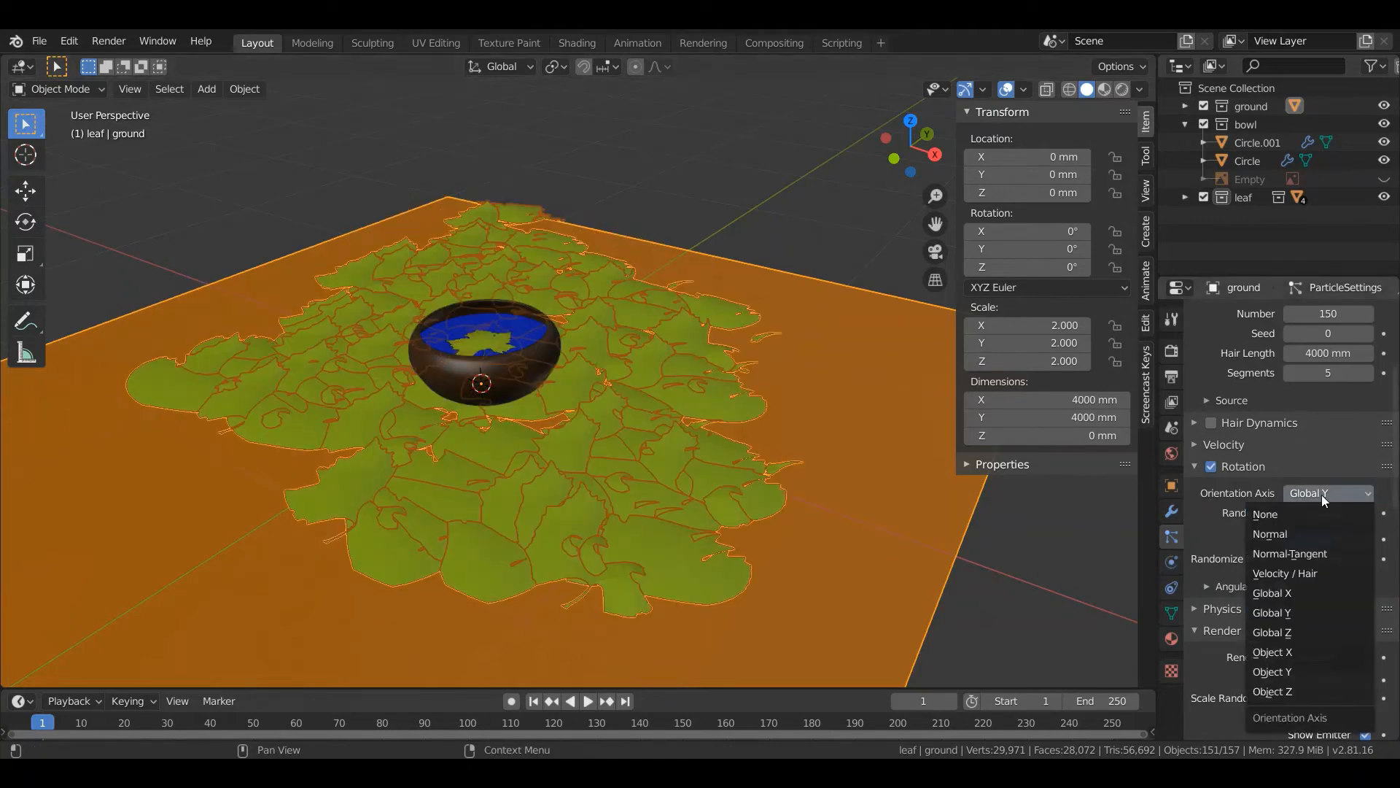
click(1285, 625)
click(1356, 494)
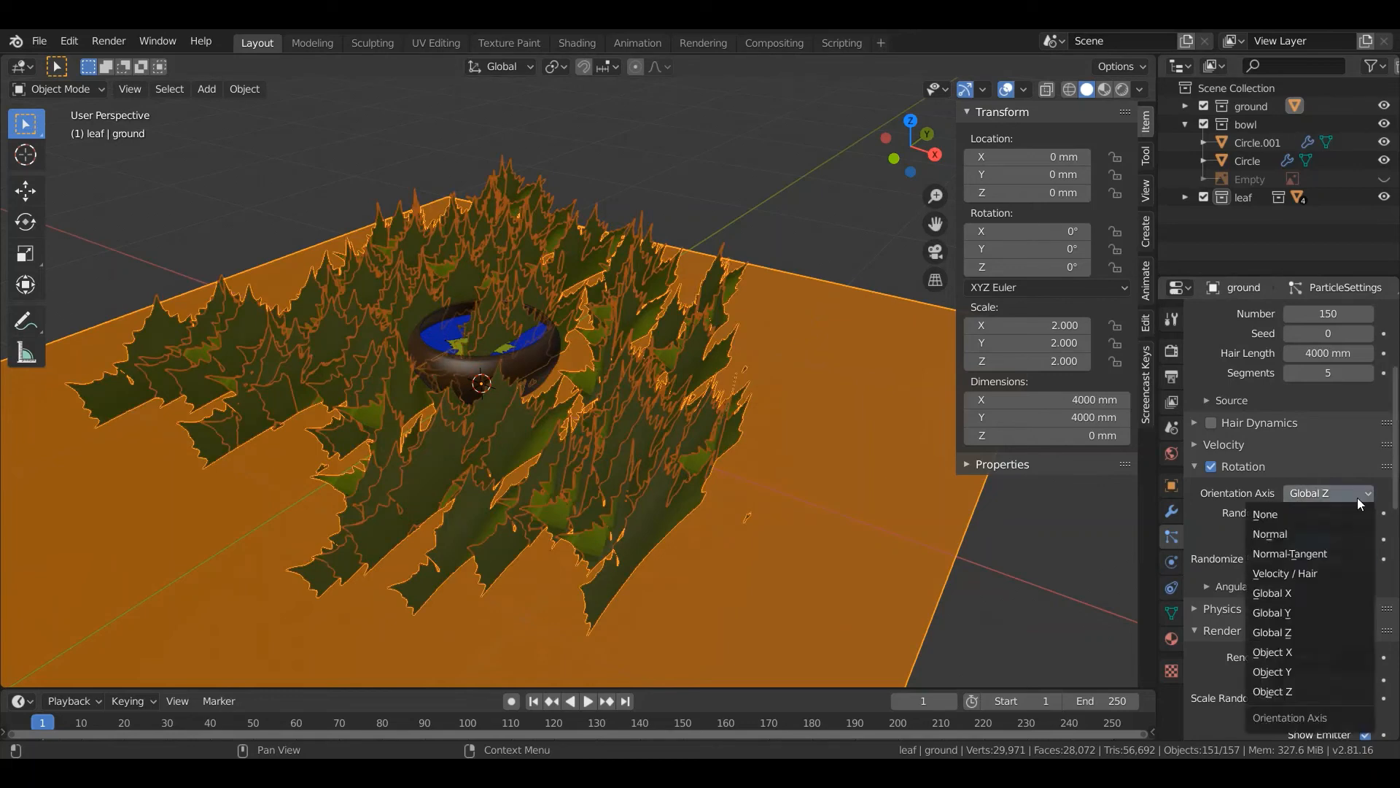
click(1306, 592)
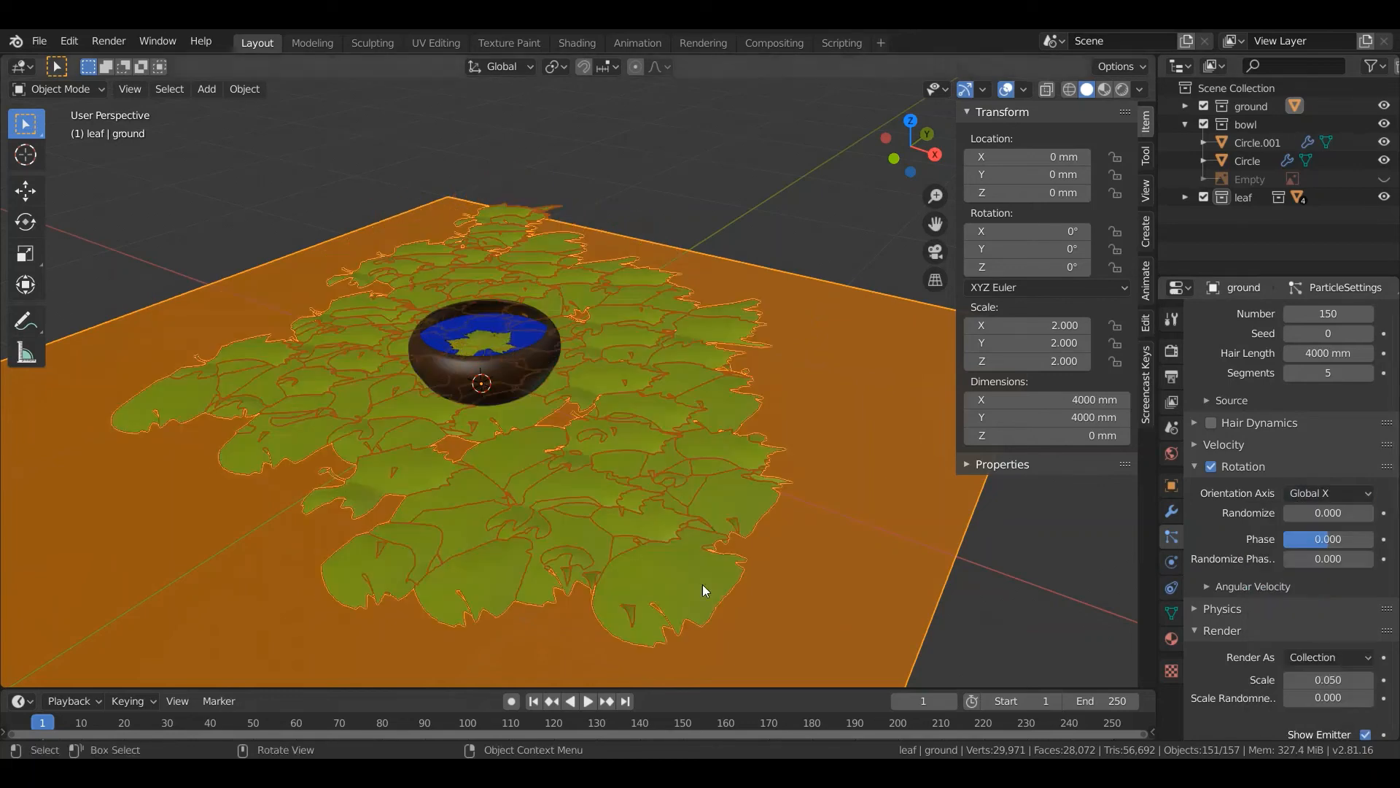
middle_drag(554, 466, 550, 386)
scroll(619, 533, up, 4)
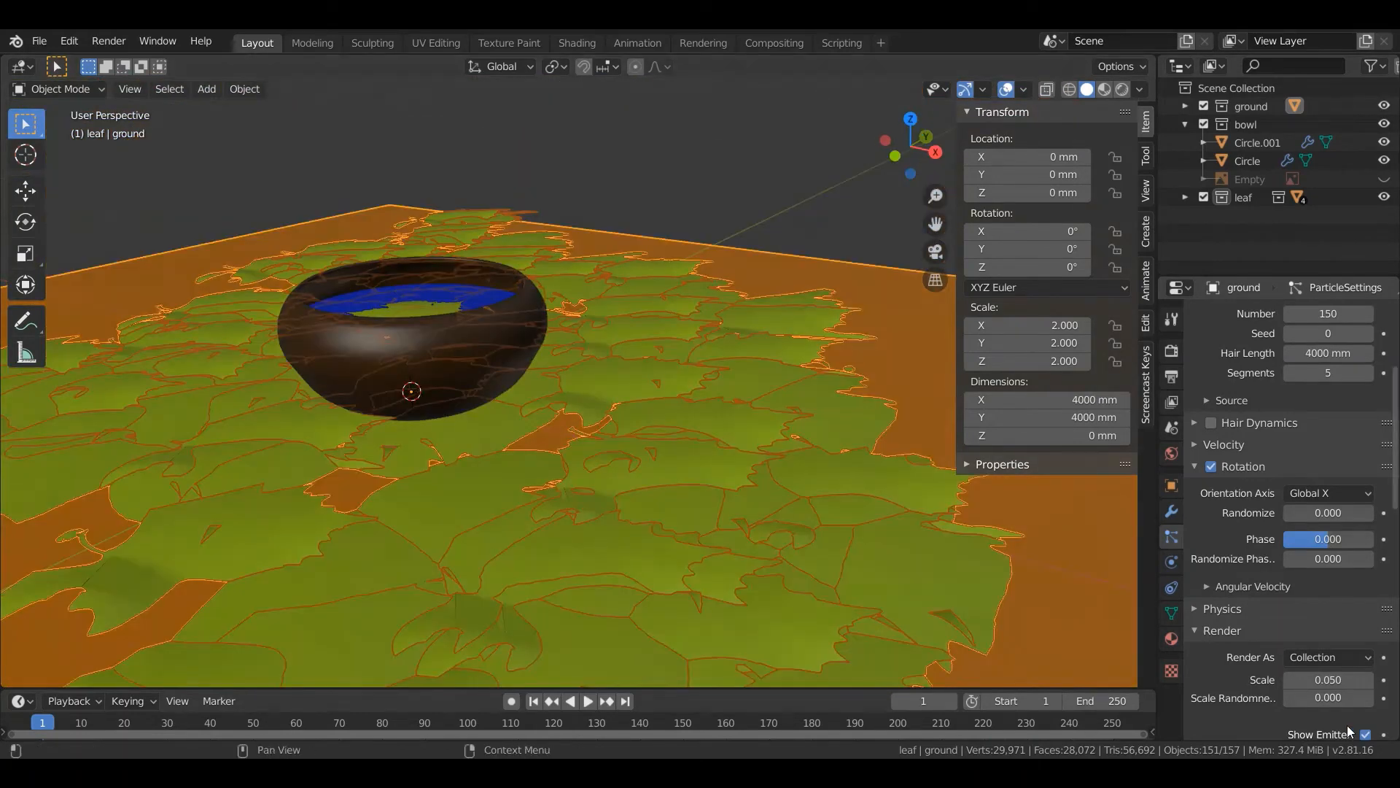
Set the particle render scale to 0.010 and the scale randomness to 1.000.
scroll(1346, 725, down, 2)
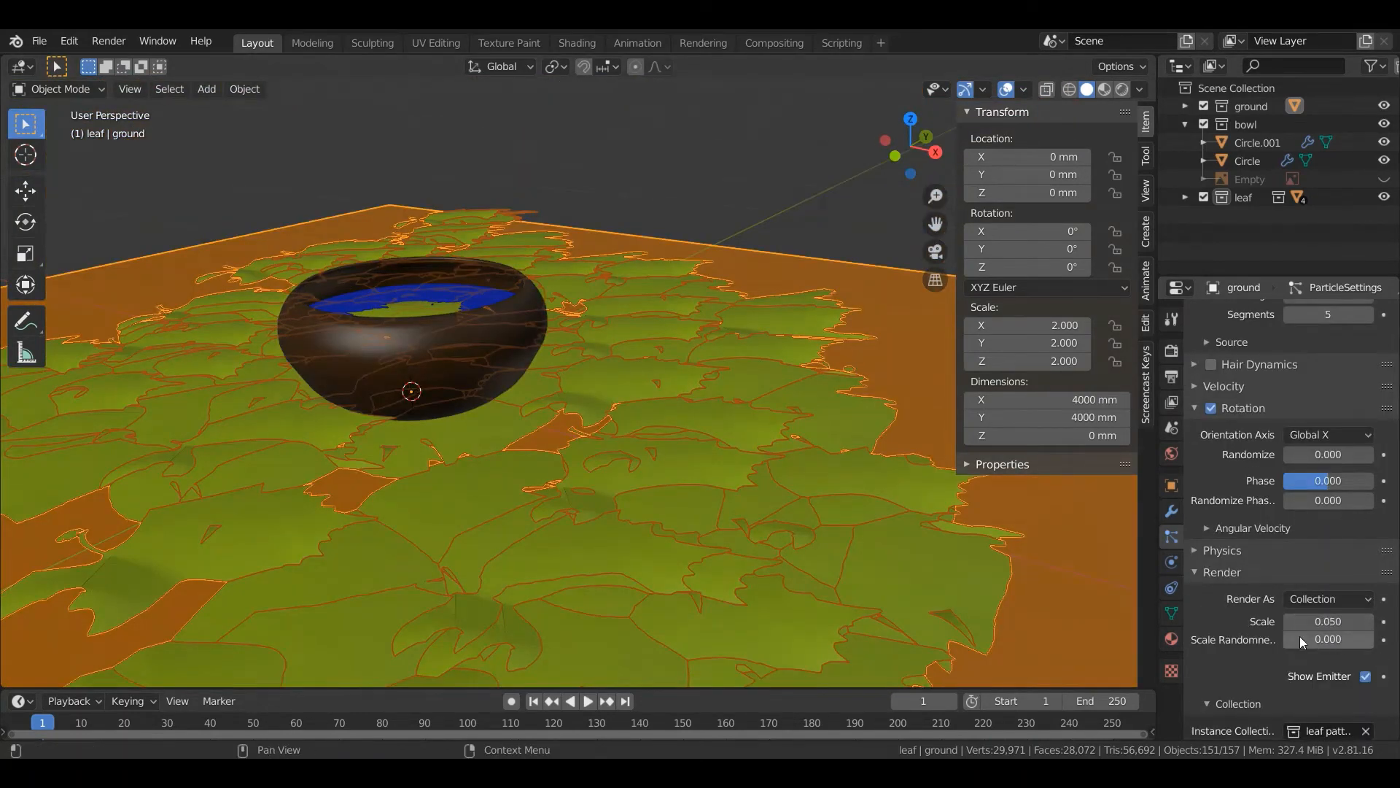
drag(1303, 642, 1120, 623)
middle_drag(1120, 622, 708, 559)
scroll(708, 558, up, 3)
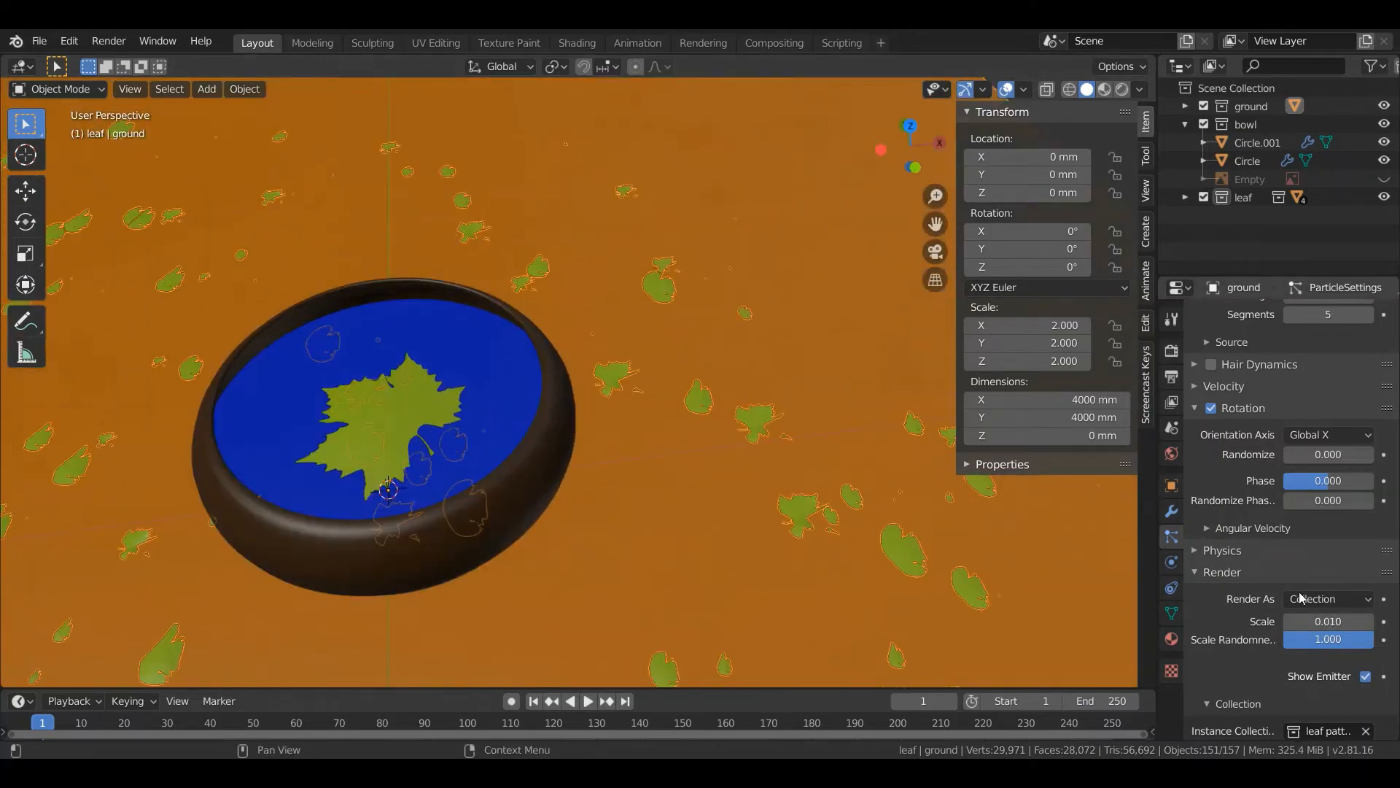
Switch the particle orientation axis from Global X to Global Y and check the scattered leaves up close.
click(1343, 438)
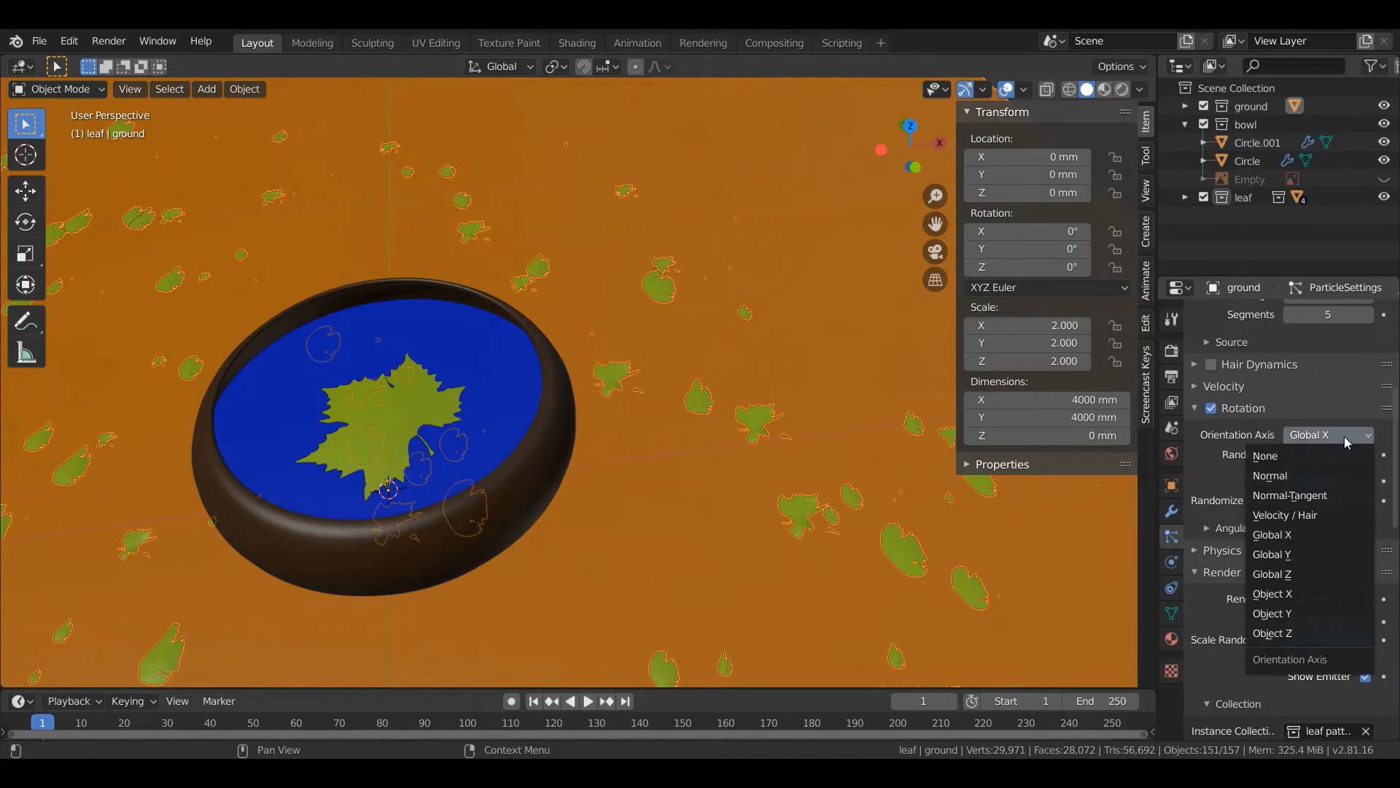
click(1298, 556)
scroll(740, 450, down, 2)
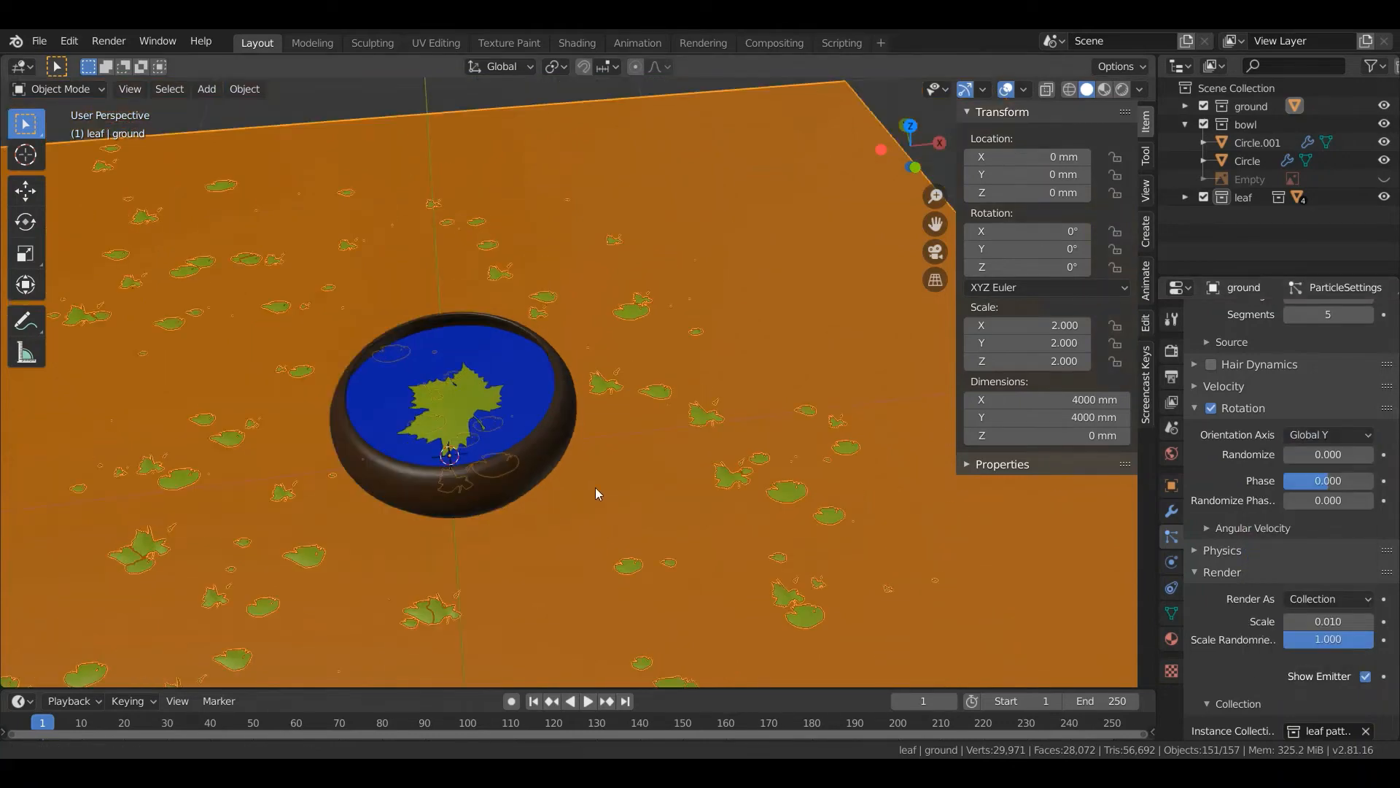
middle_drag(595, 487, 484, 372)
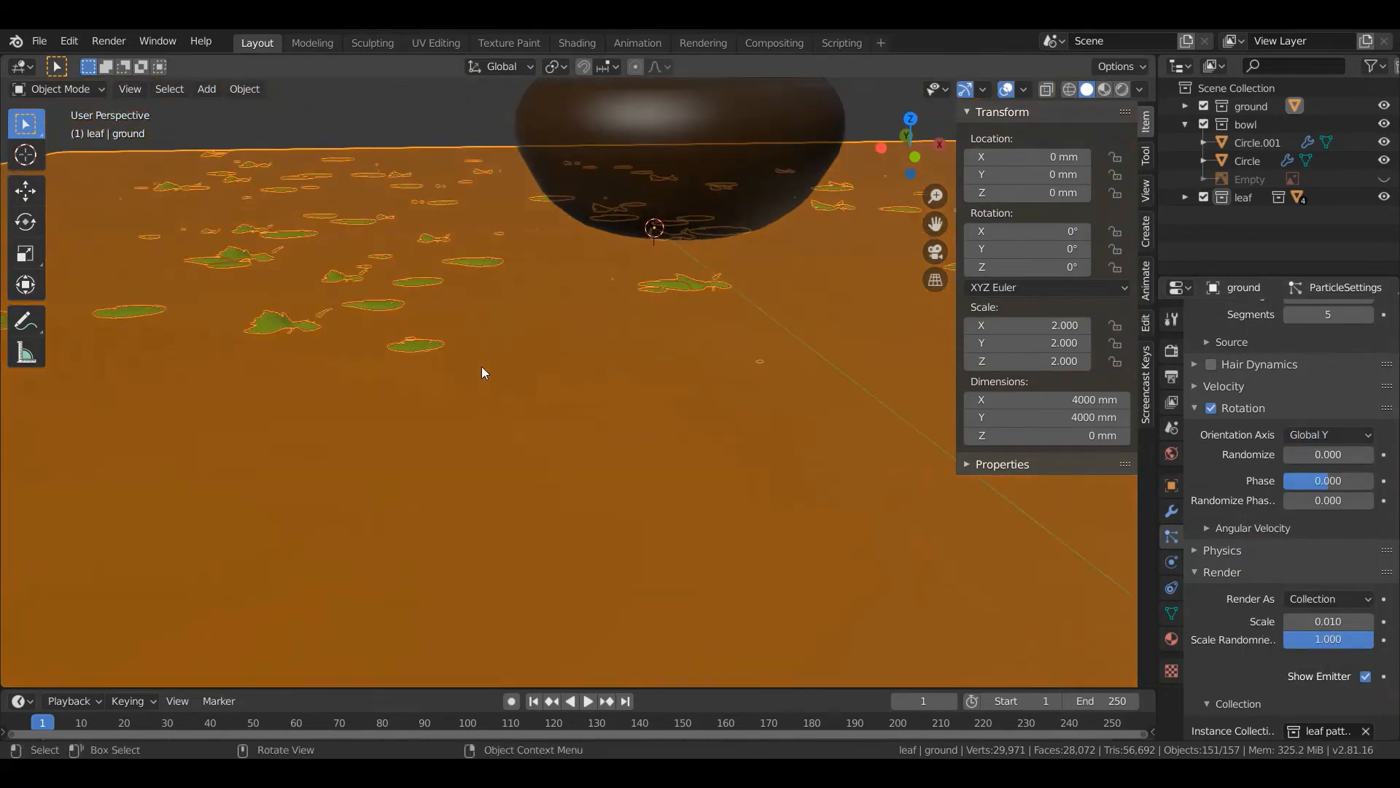
scroll(707, 479, up, 4)
scroll(707, 479, down, 2)
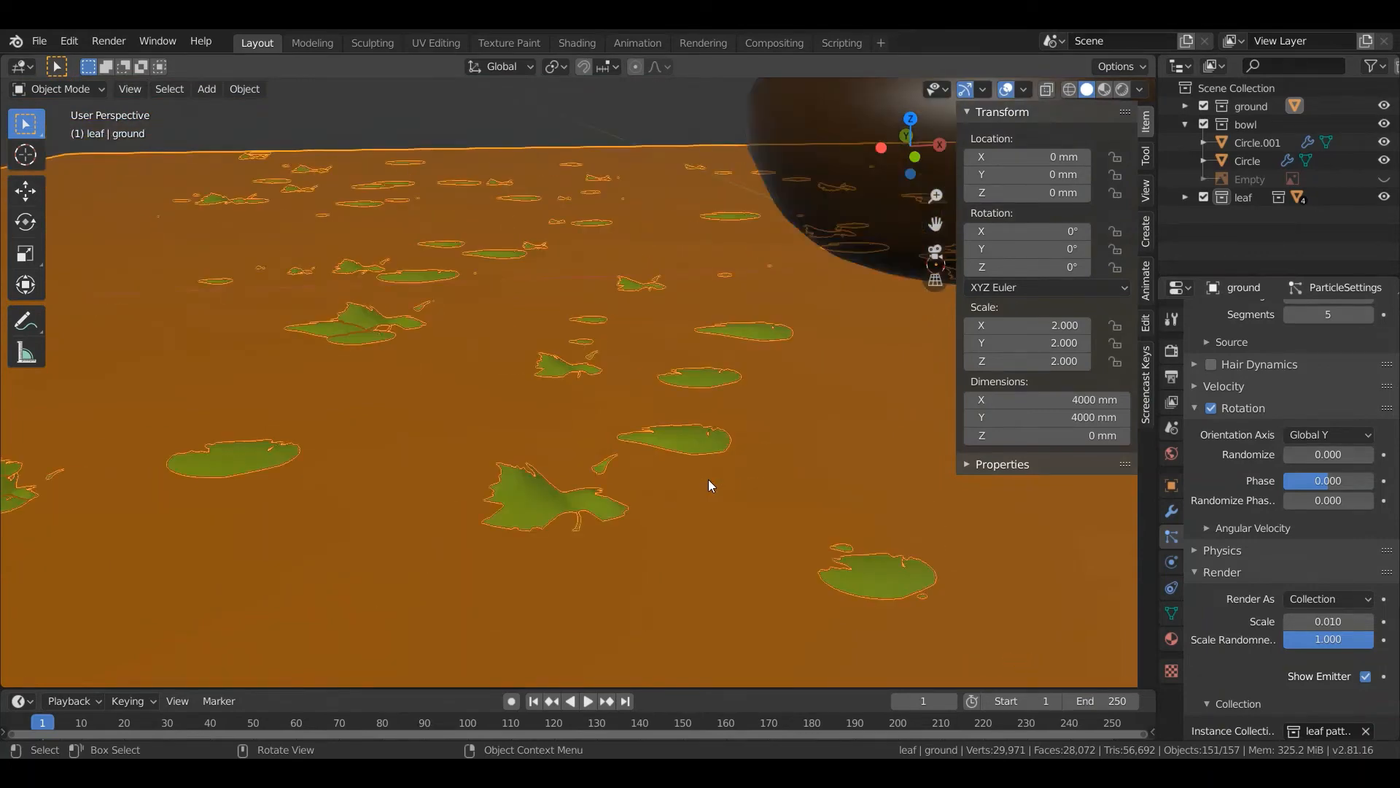
Try the Object Y, Normal and Normal-Tangent orientation axes for the leaf particles around the bowl.
scroll(708, 479, down, 3)
middle_drag(720, 475, 619, 503)
scroll(620, 503, down, 1)
middle_drag(825, 538, 593, 503)
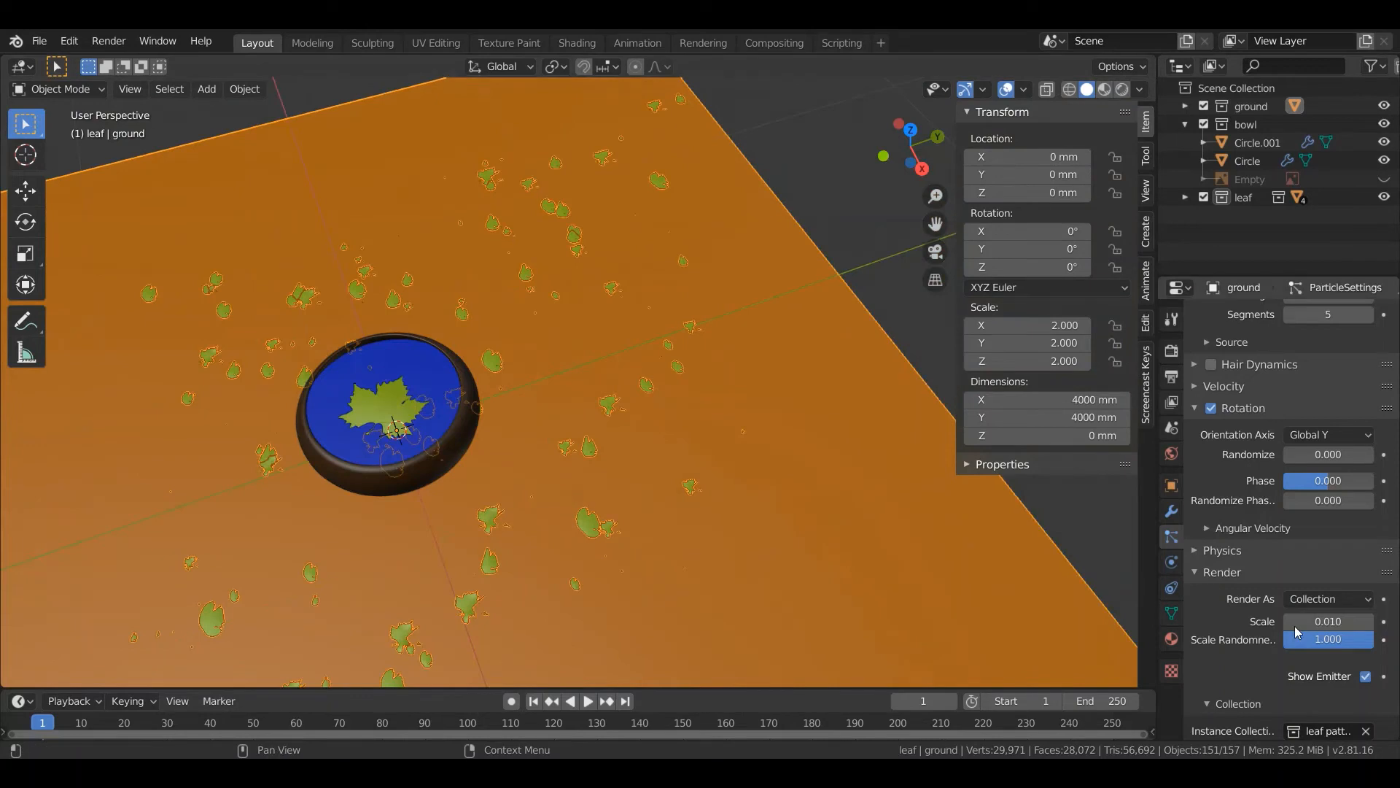
click(1328, 435)
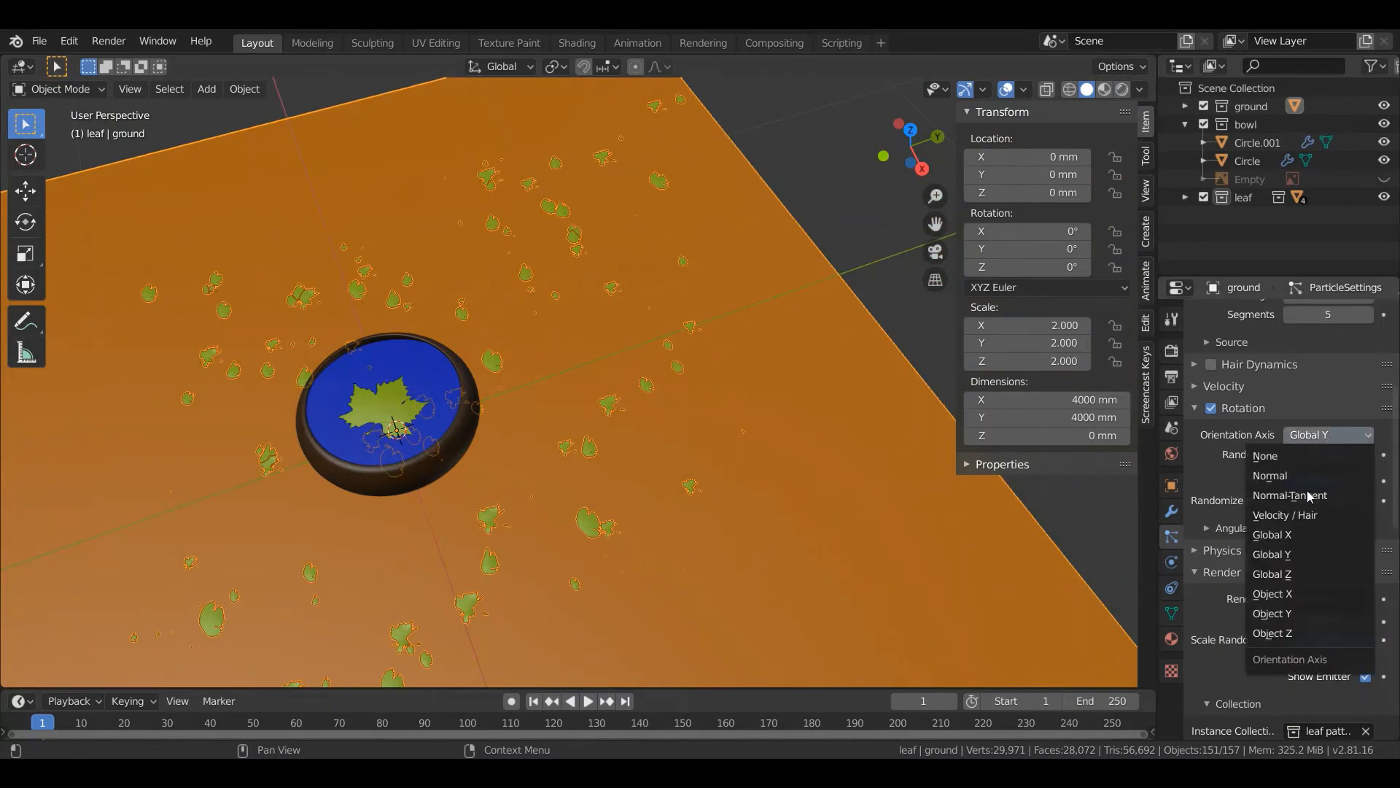
click(1284, 613)
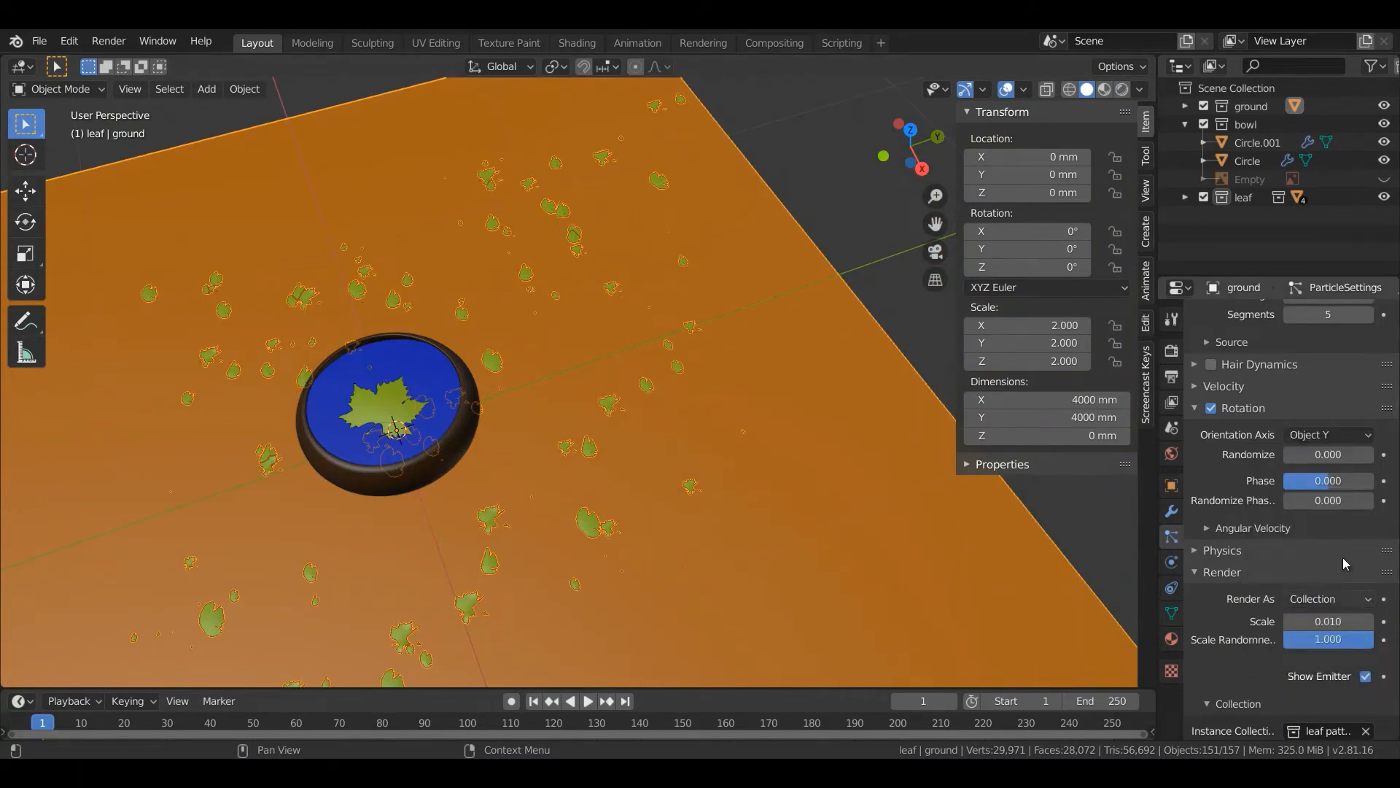
click(1344, 450)
click(1346, 438)
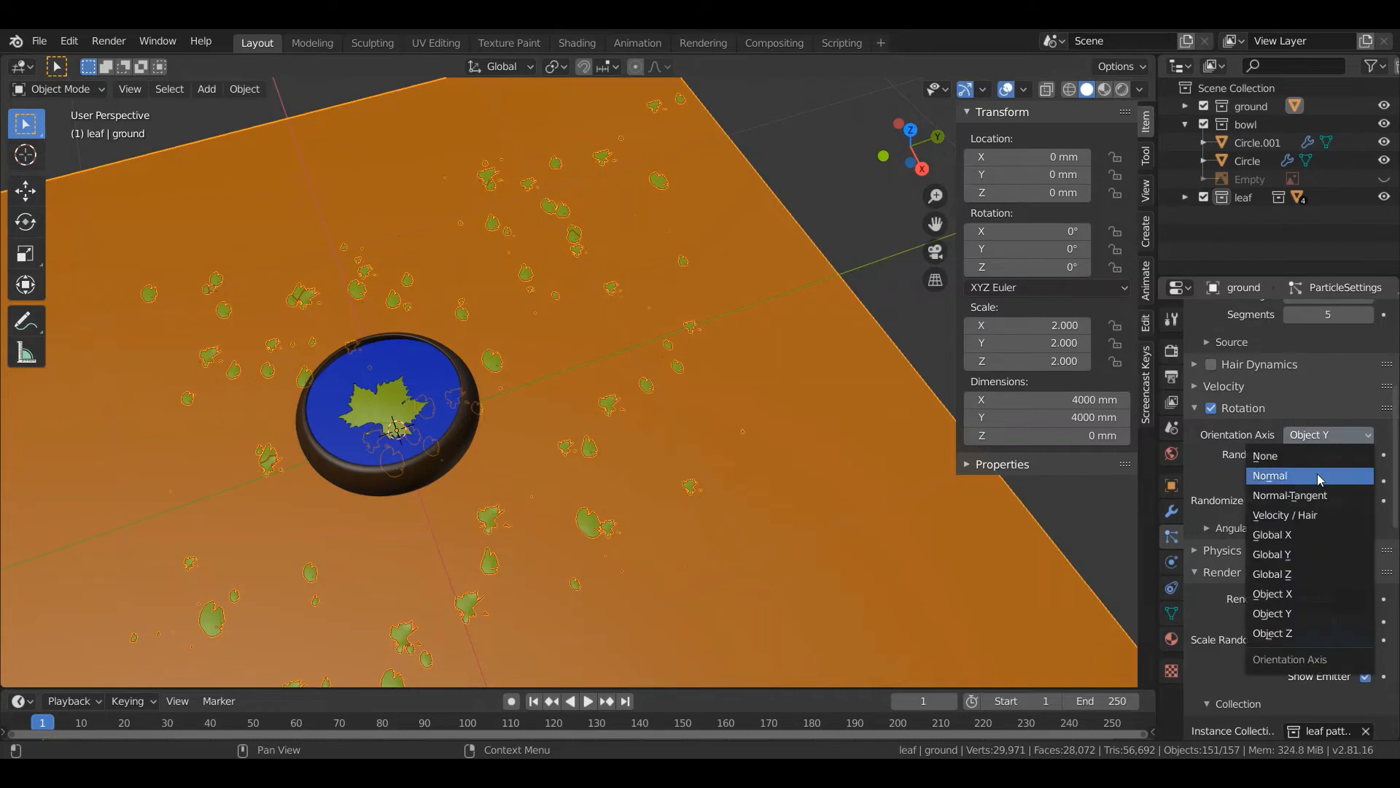
click(1320, 477)
click(1345, 436)
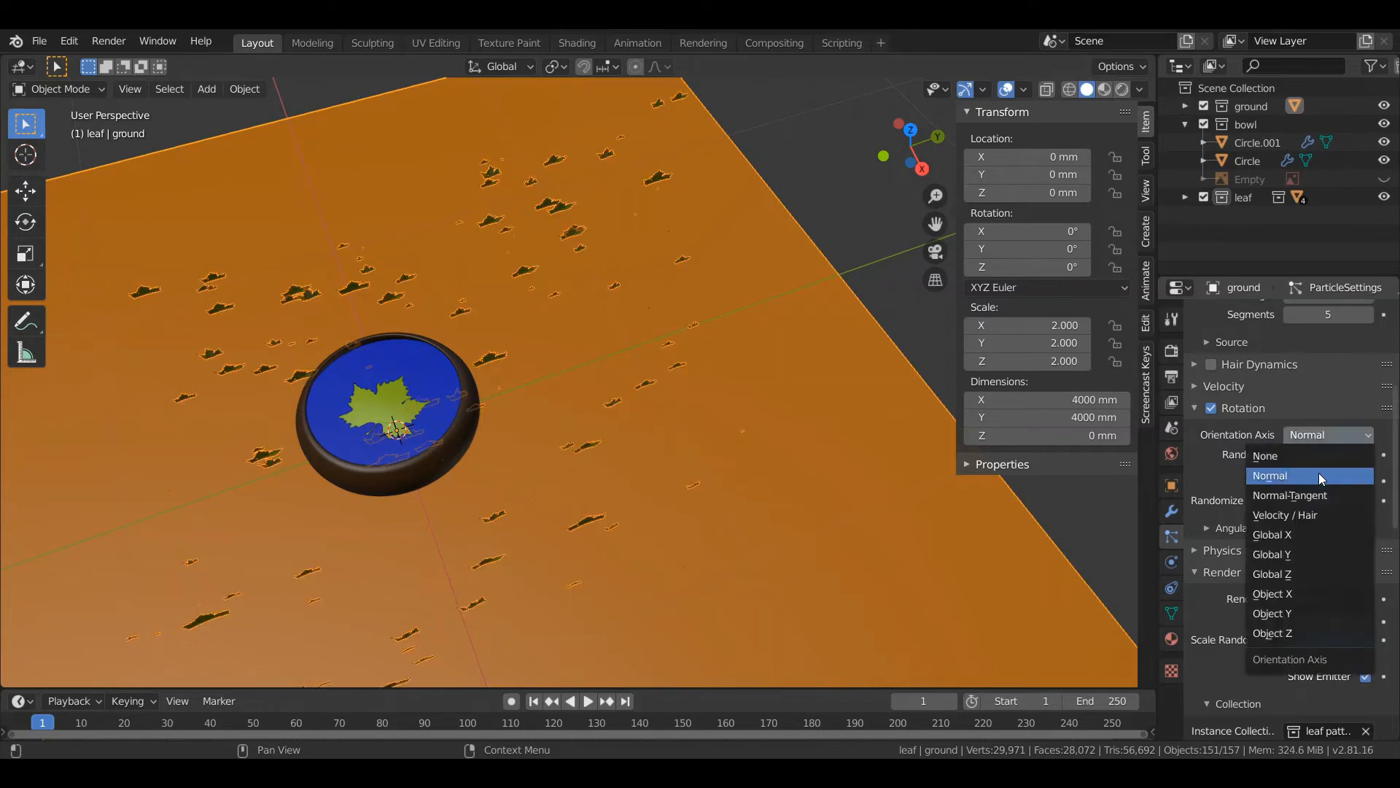
click(1312, 475)
Try None as the particle orientation axis and inspect how flat the leaves lie around the bowl.
click(1345, 435)
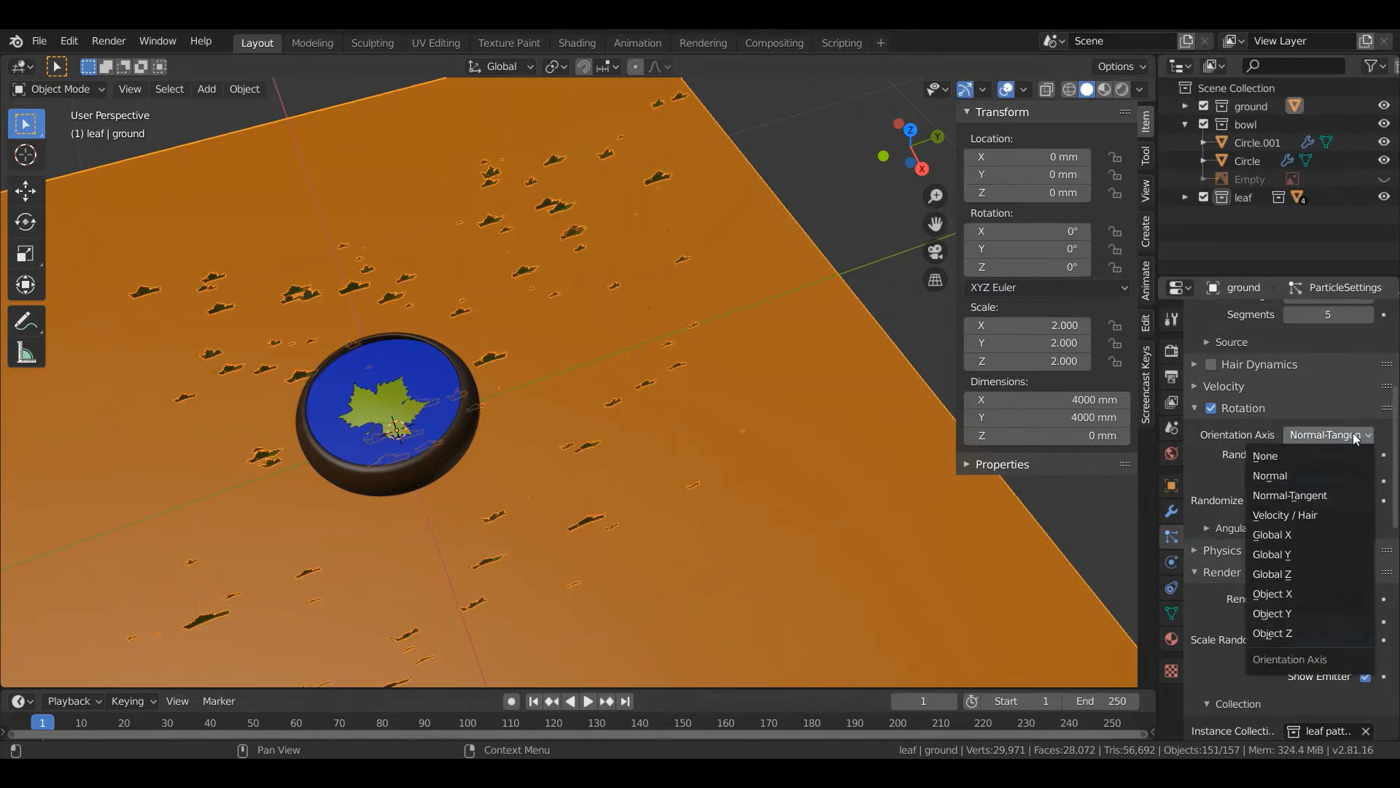
click(1305, 458)
scroll(612, 491, down, 3)
middle_drag(612, 492, 724, 465)
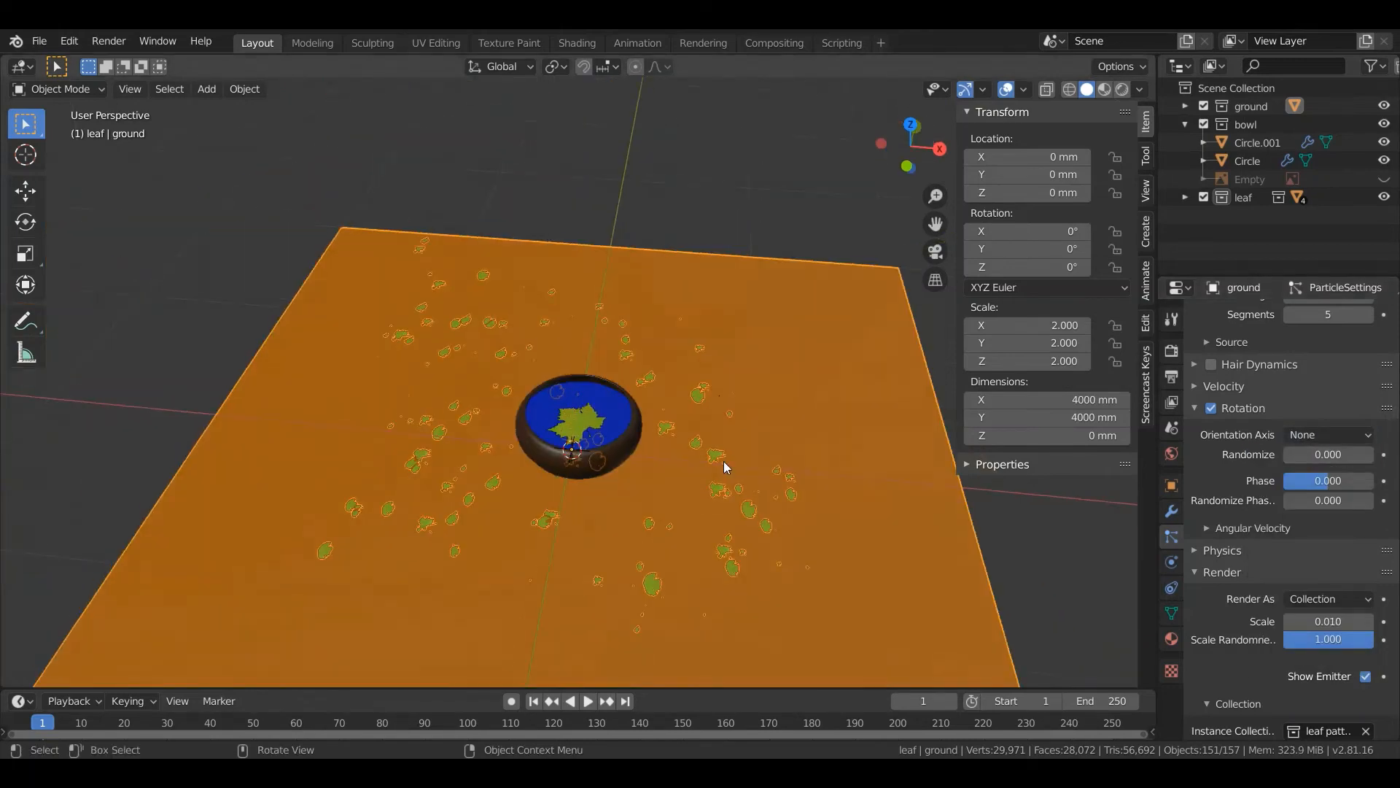
scroll(686, 489, up, 3)
shift+middle_drag(642, 521, 690, 380)
scroll(632, 527, up, 8)
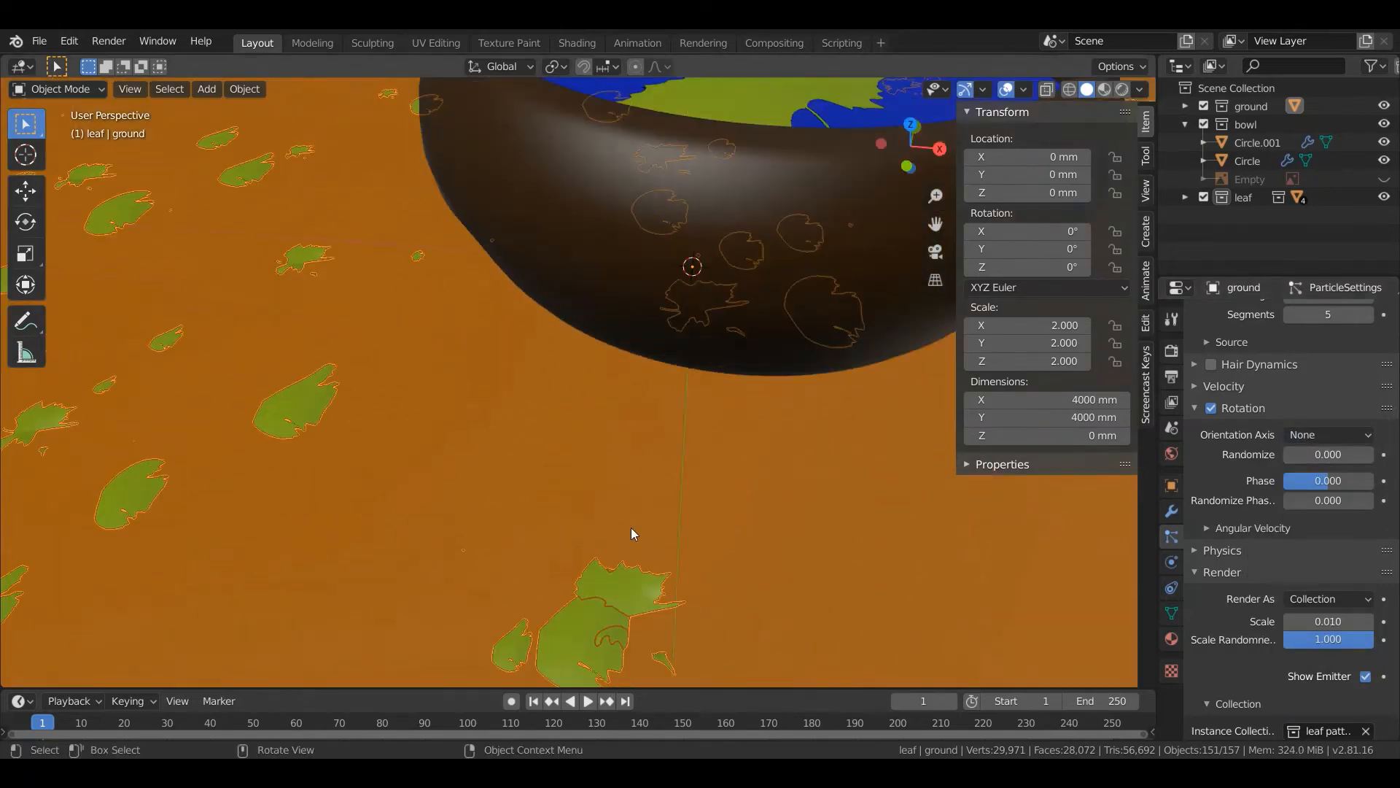
scroll(631, 527, down, 9)
scroll(632, 528, up, 1)
middle_drag(632, 533, 643, 492)
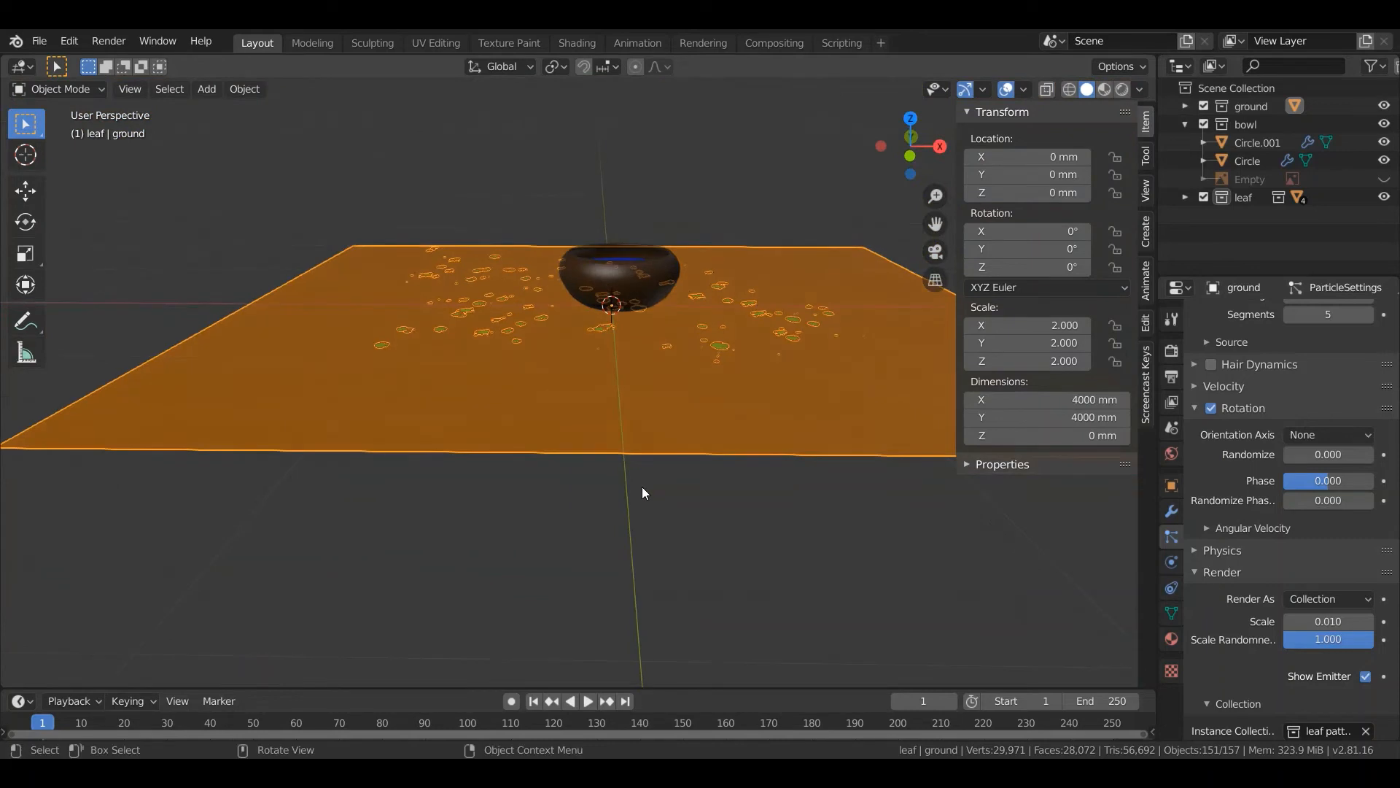
Show the ground's Subdivision and Displace modifiers in the viewport, deselect everything and inspect the leaves on the bumpy surface.
click(1170, 513)
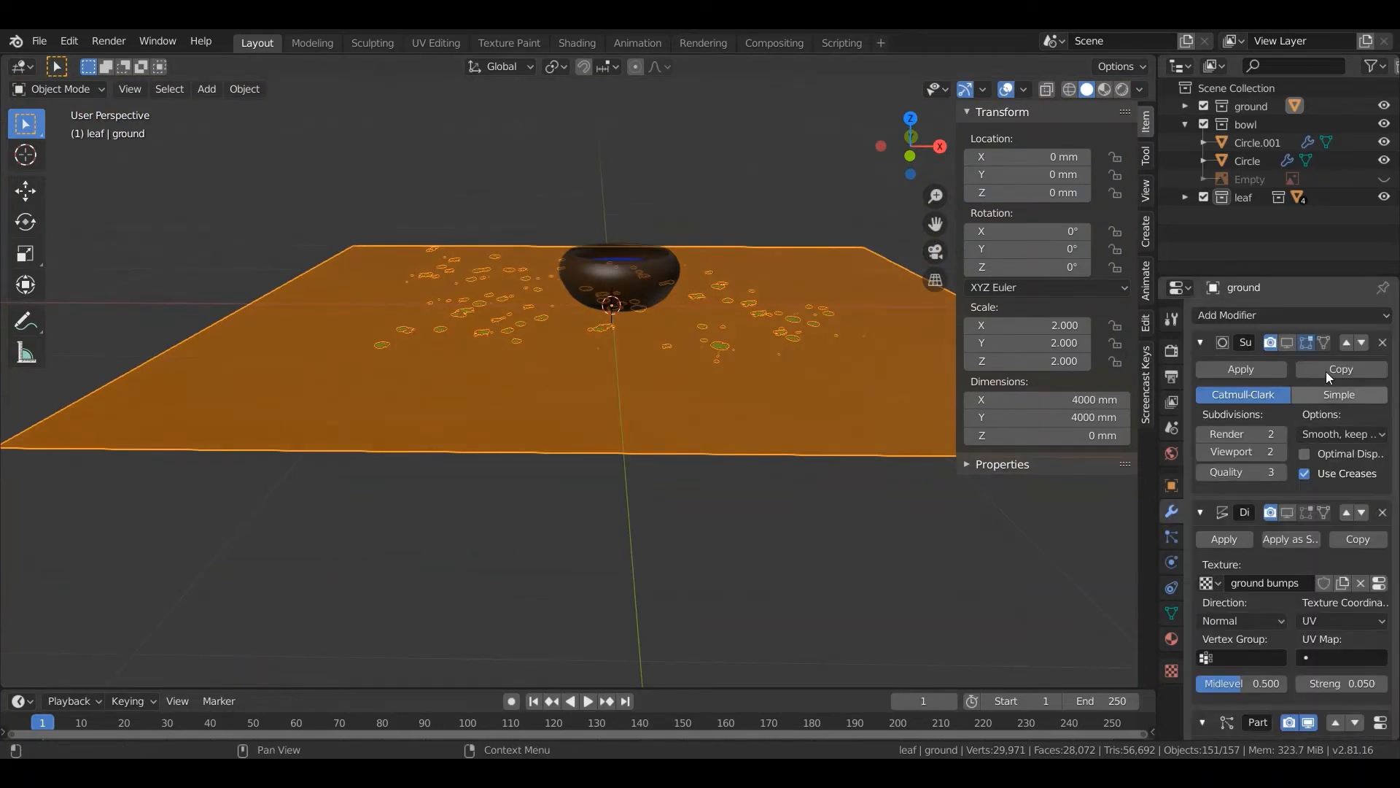
click(1288, 343)
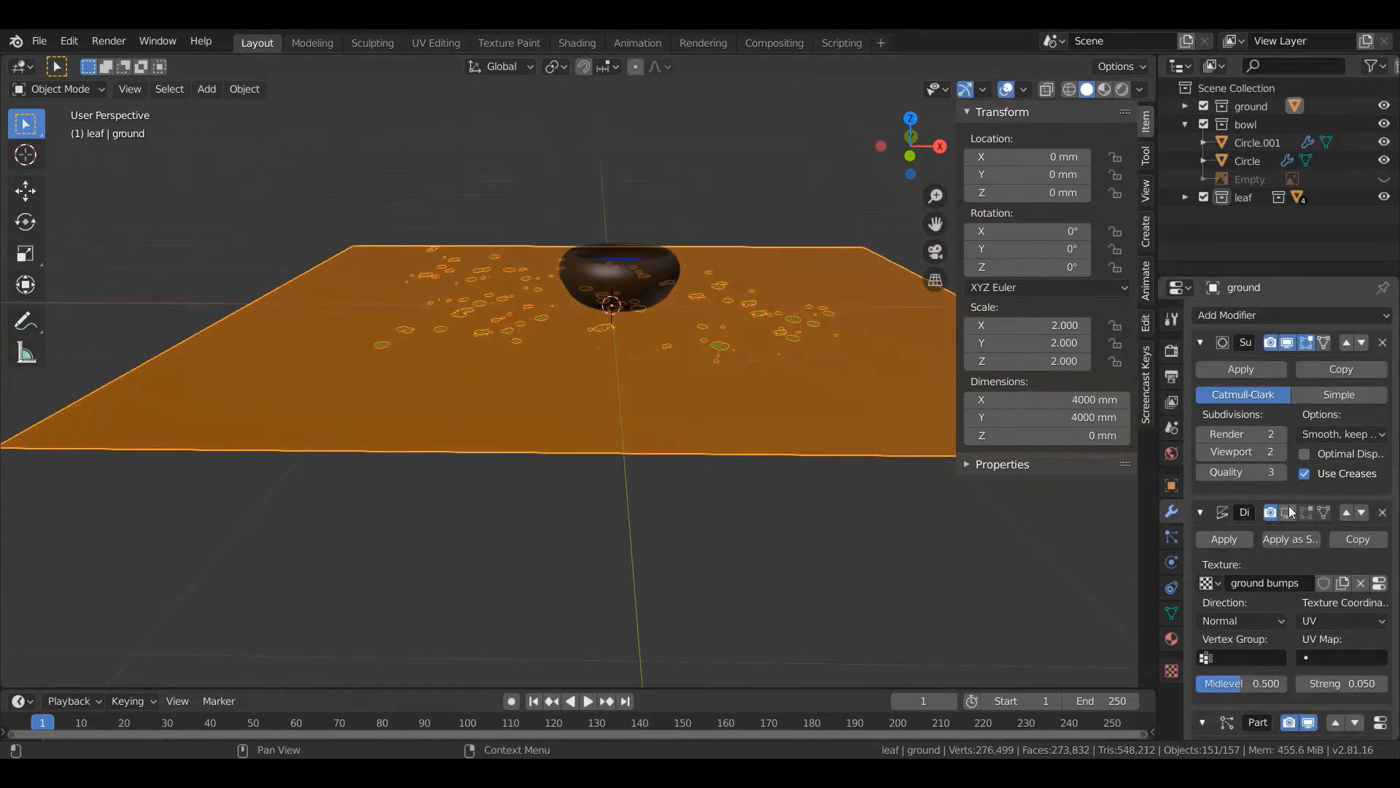
middle_drag(615, 599, 560, 641)
scroll(560, 642, down, 3)
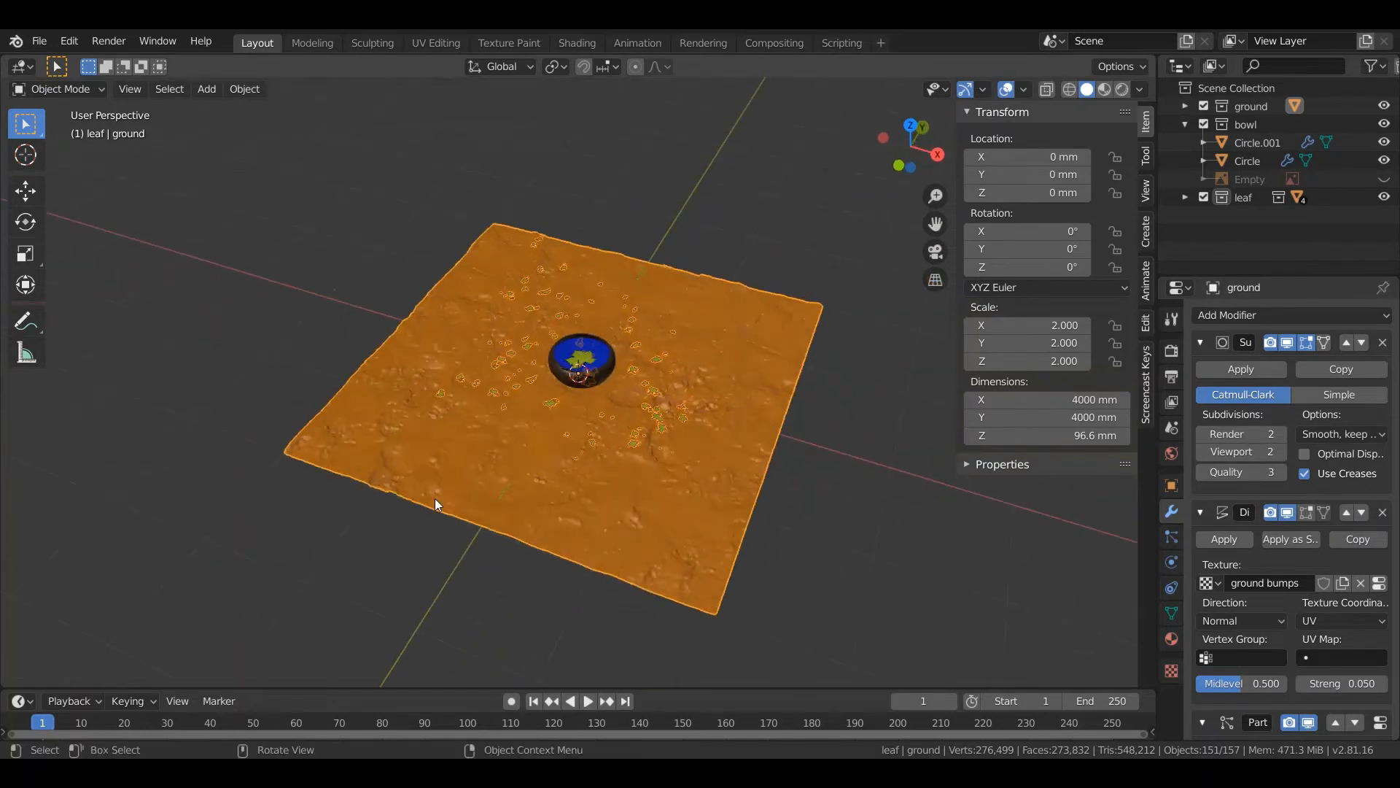
click(172, 324)
scroll(404, 407, up, 4)
middle_drag(376, 379, 471, 392)
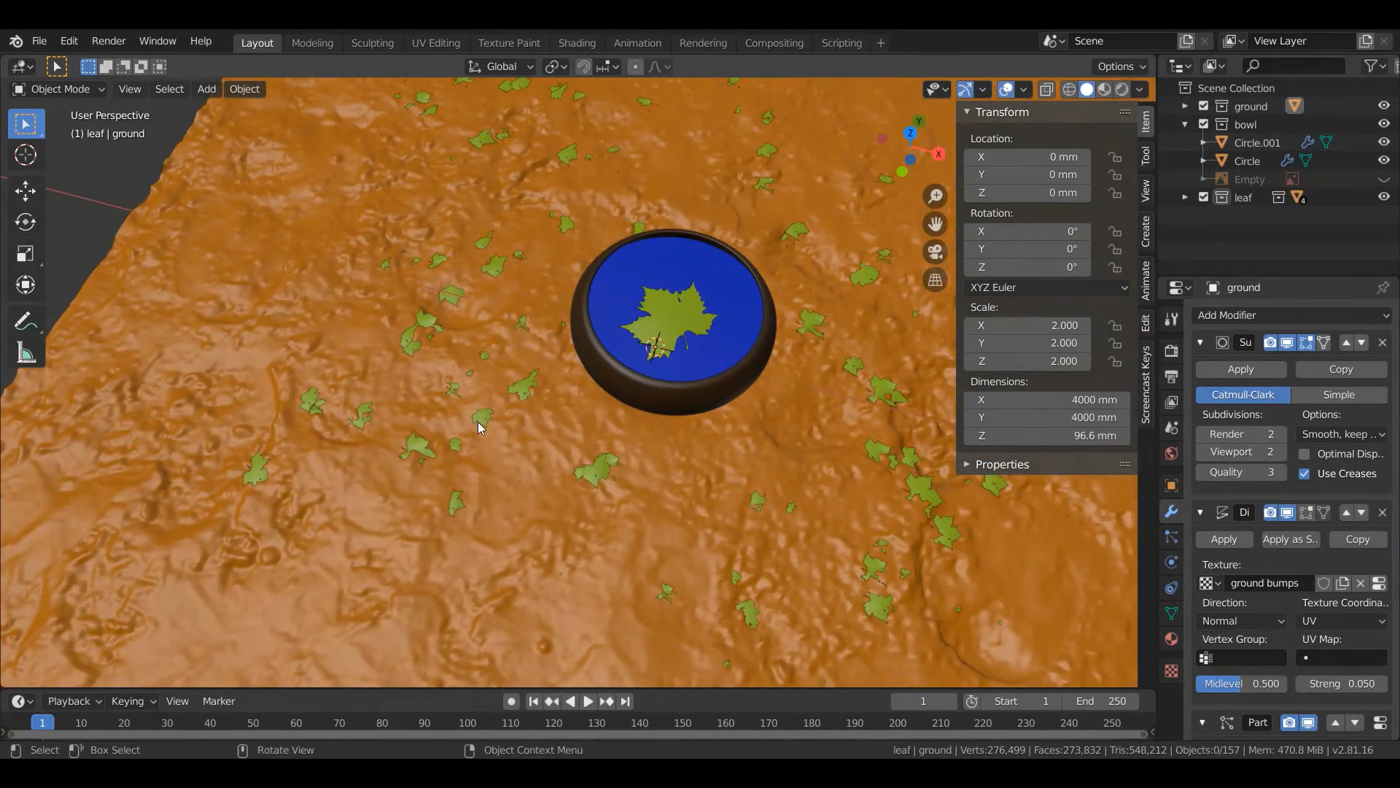
scroll(479, 422, up, 4)
middle_drag(620, 491, 474, 496)
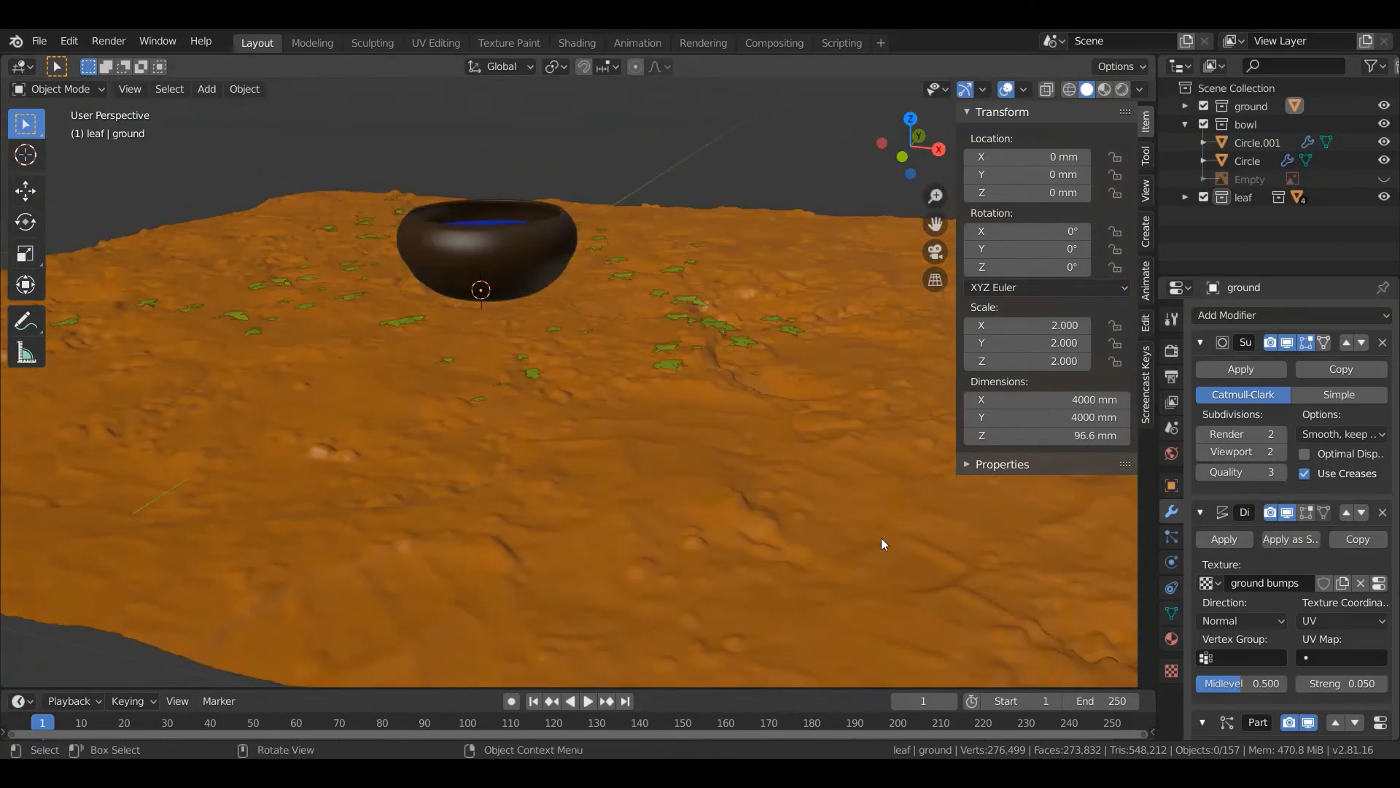
Reselect all objects and raise the ground's particle render scale to 0.030.
key(a)
click(1169, 539)
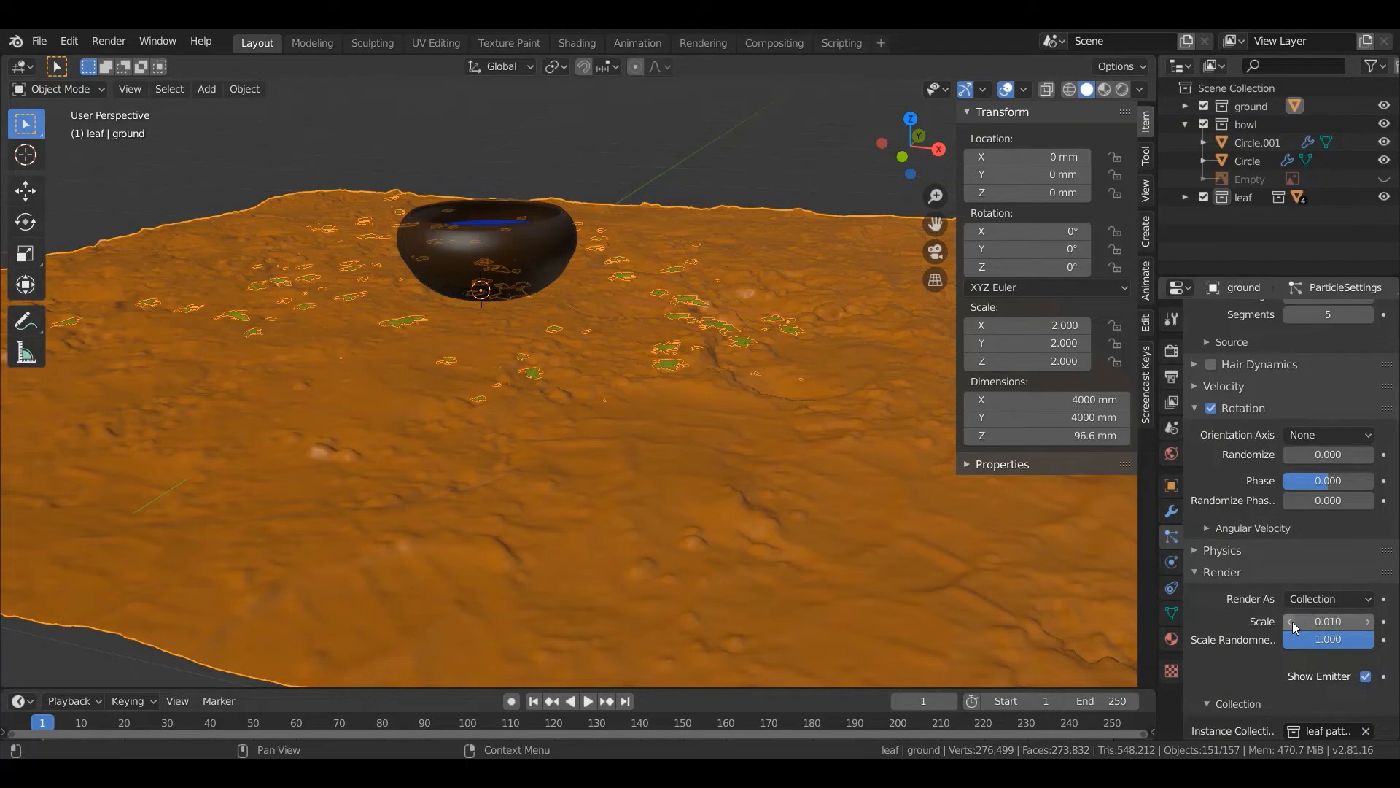
click(1368, 621)
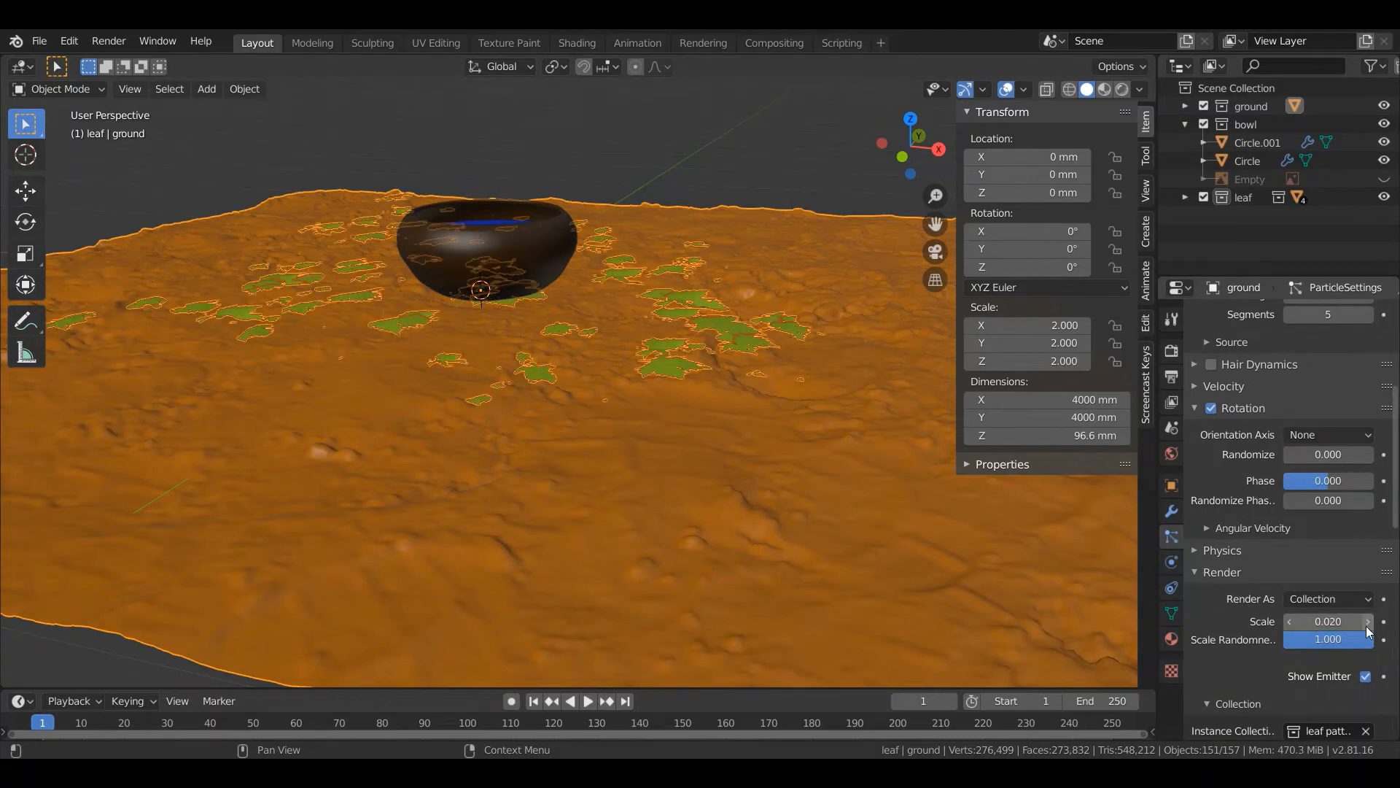
click(1367, 625)
scroll(641, 328, down, 1)
middle_drag(641, 306, 645, 350)
scroll(643, 388, up, 2)
Try Global X as the particle orientation axis, settle on Global Y and check the leaf layout.
click(1324, 599)
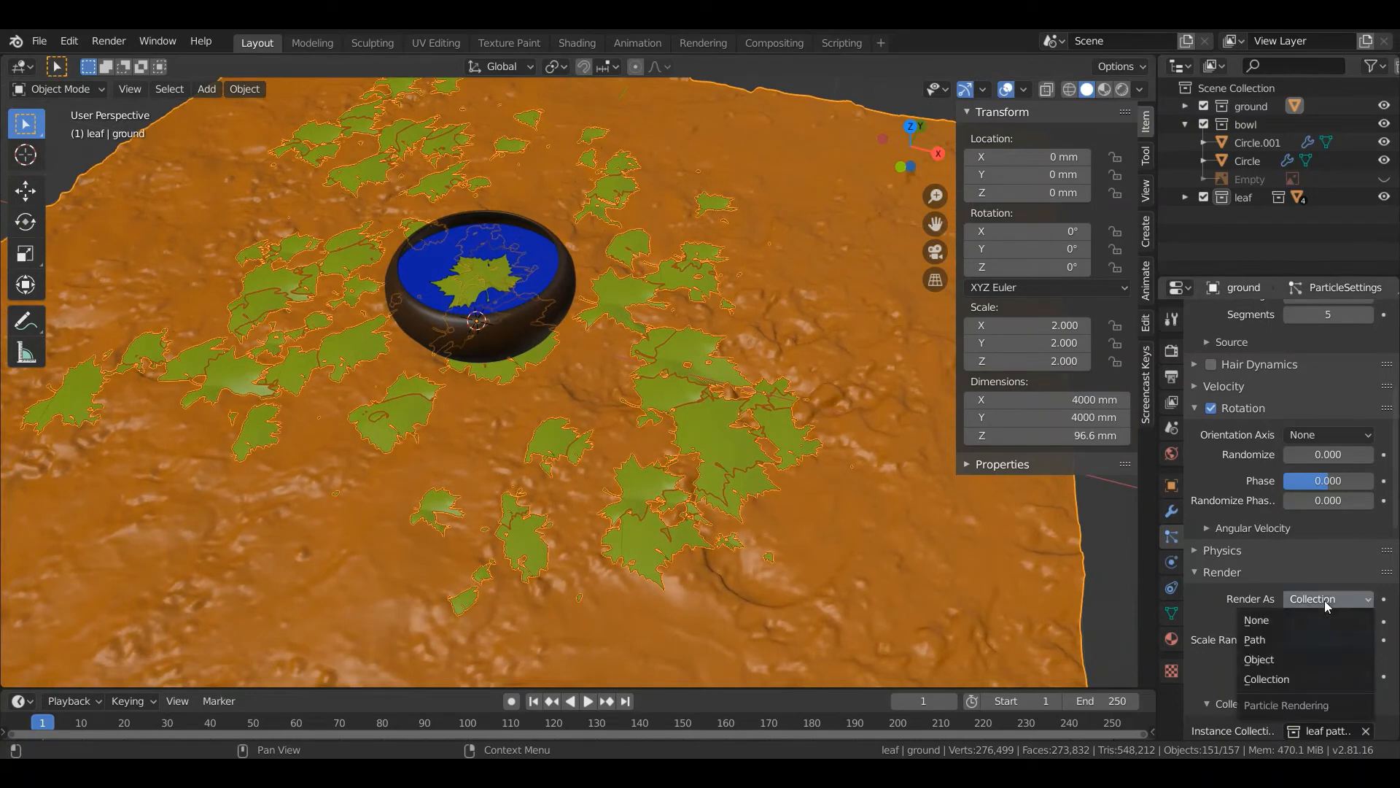
click(1344, 436)
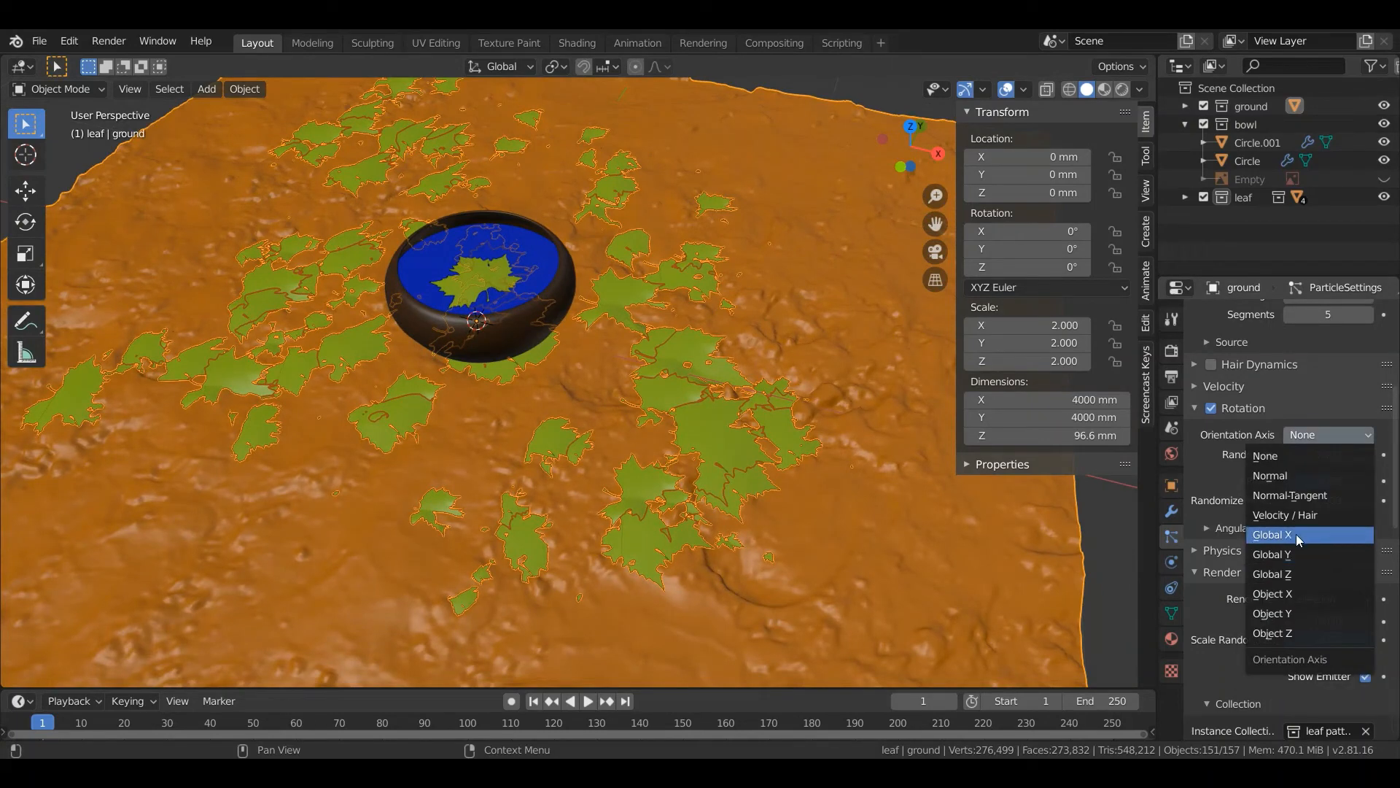
click(1296, 534)
click(1324, 436)
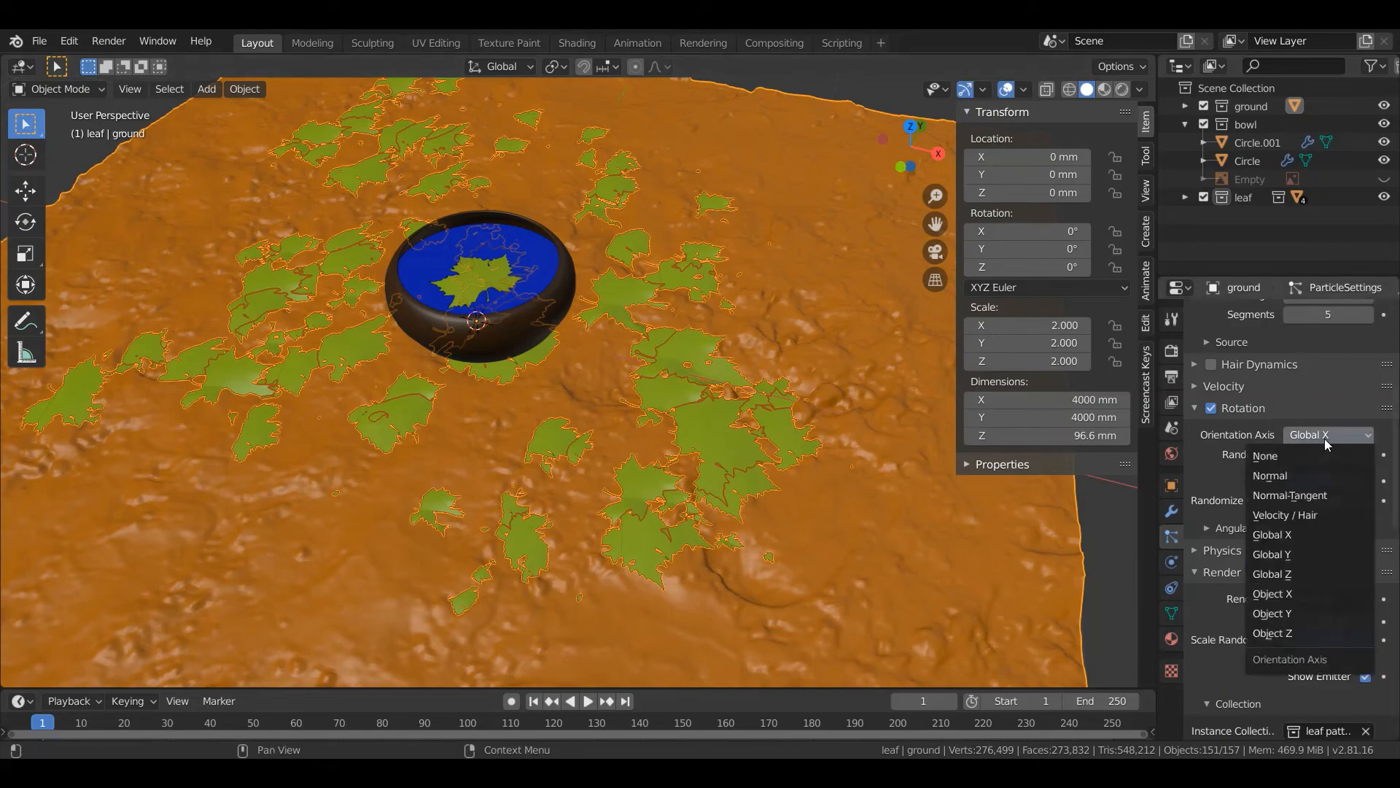
click(1297, 554)
middle_drag(613, 409, 566, 445)
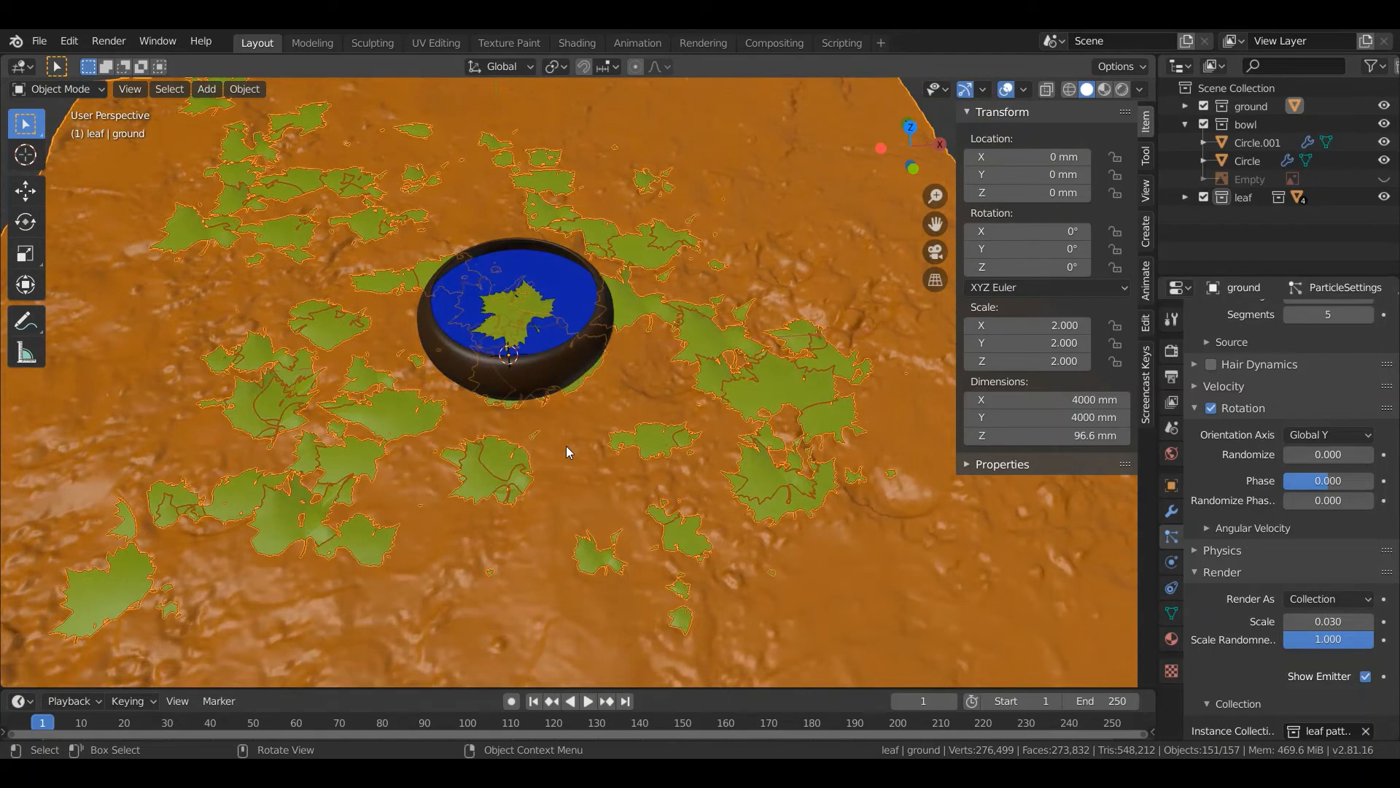
scroll(566, 444, down, 5)
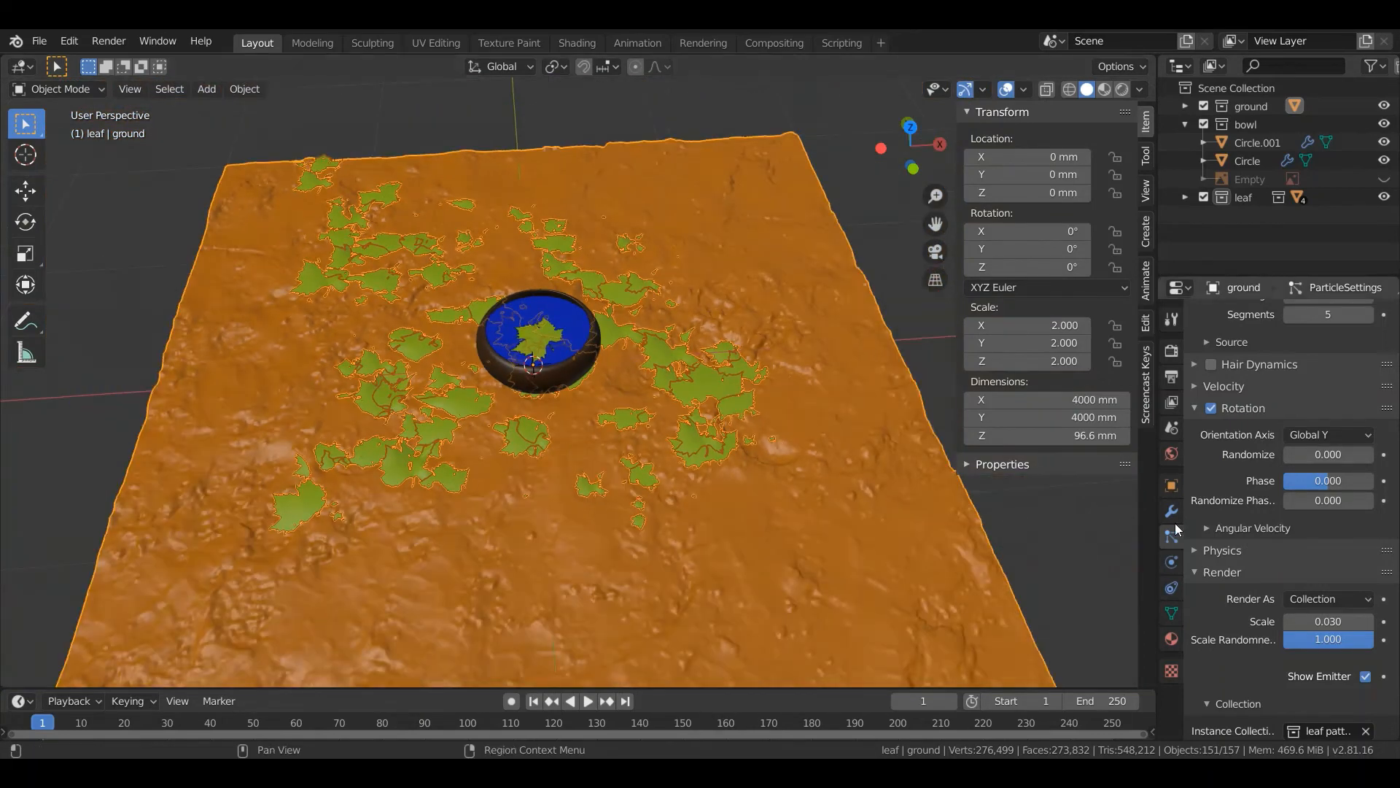
Set the number of emitted leaf particles to 65.
scroll(1306, 437, up, 4)
click(1327, 372)
key(BackSpace)
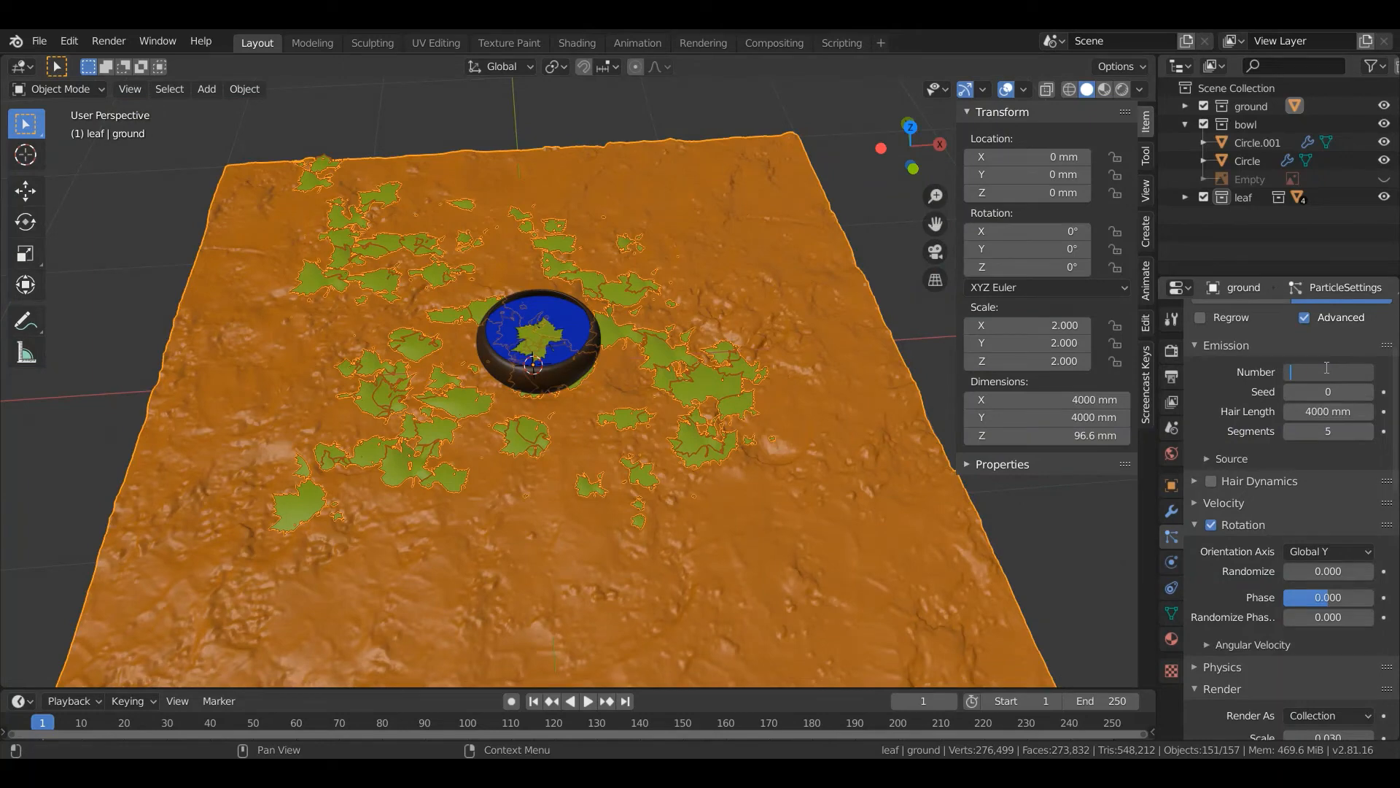
key(Return)
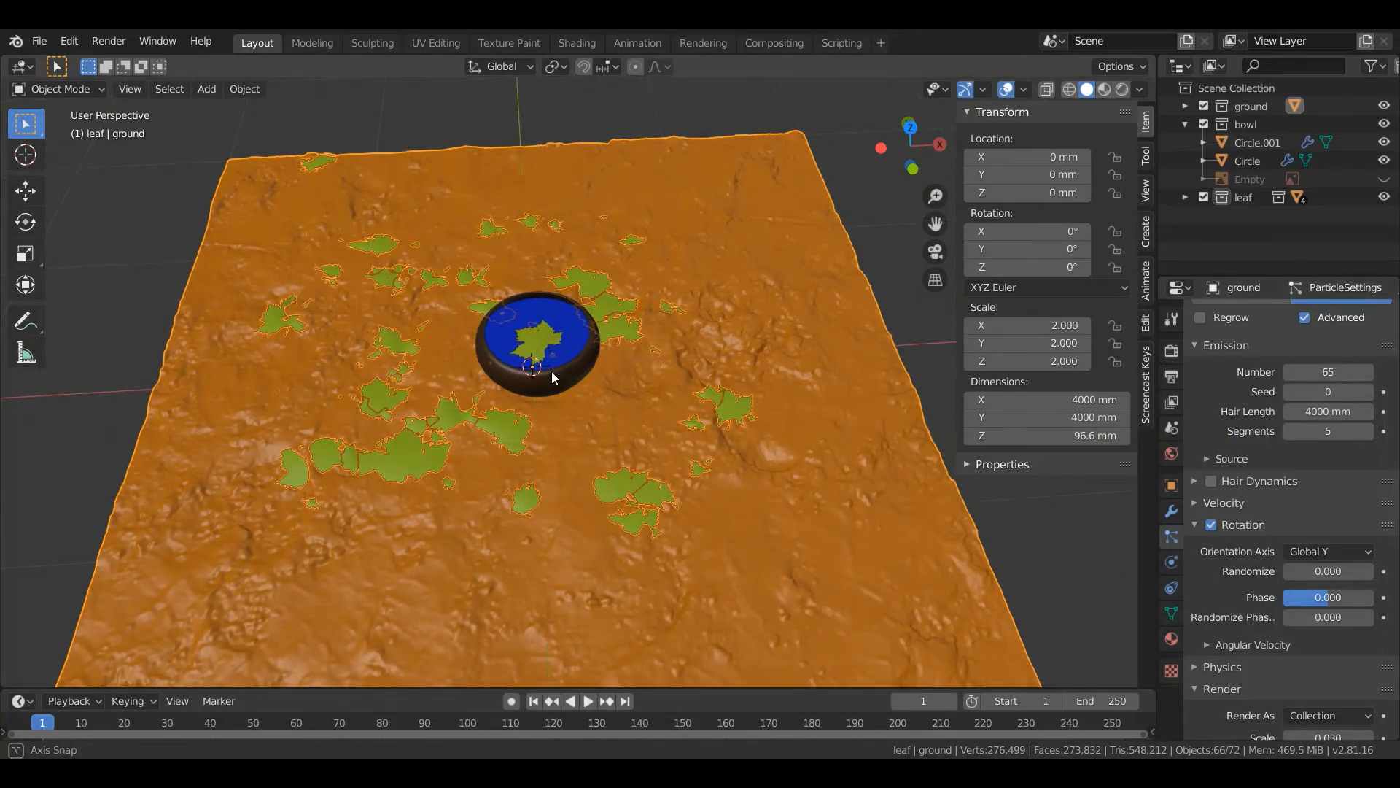
scroll(552, 371, up, 5)
Reduce the leaf particles' render scale to 0.020.
scroll(1324, 614, down, 3)
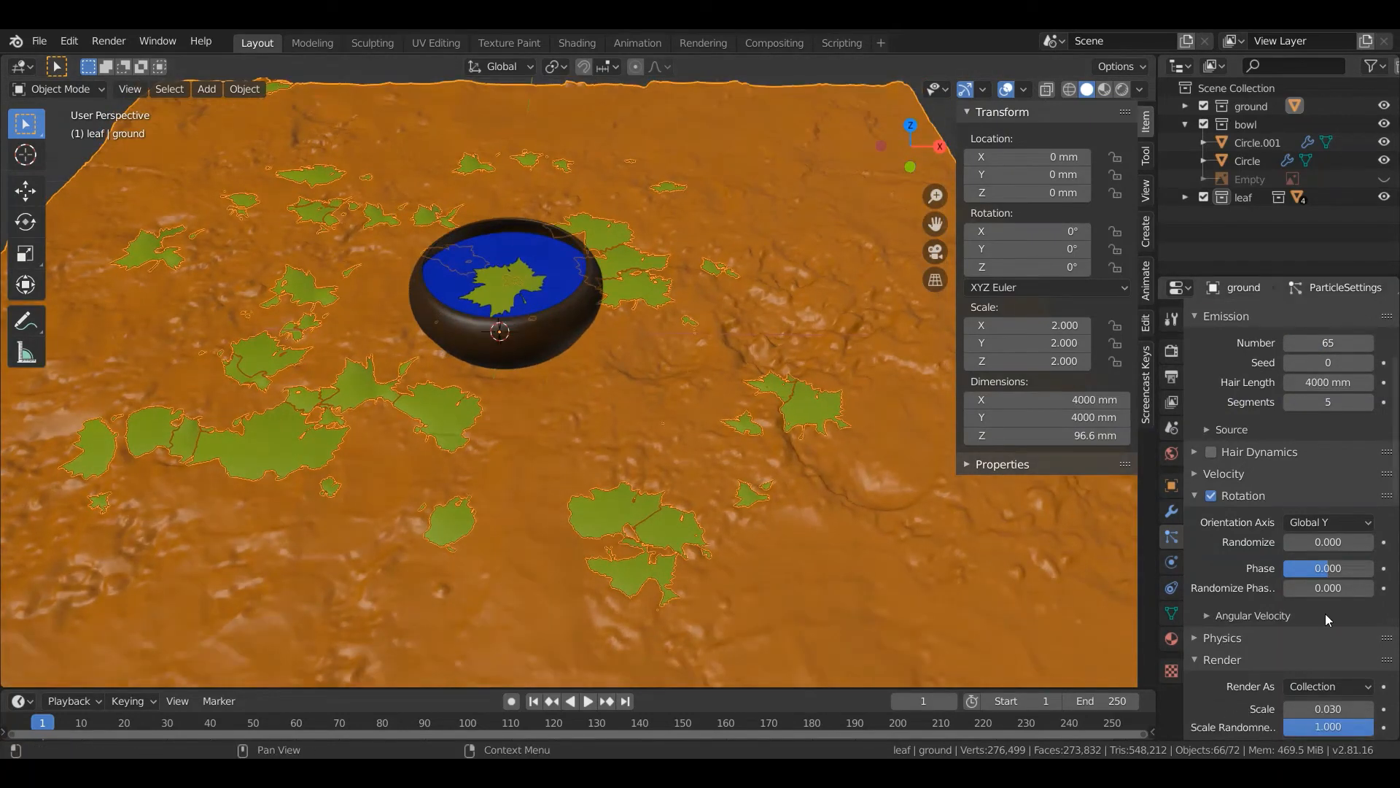
click(1293, 650)
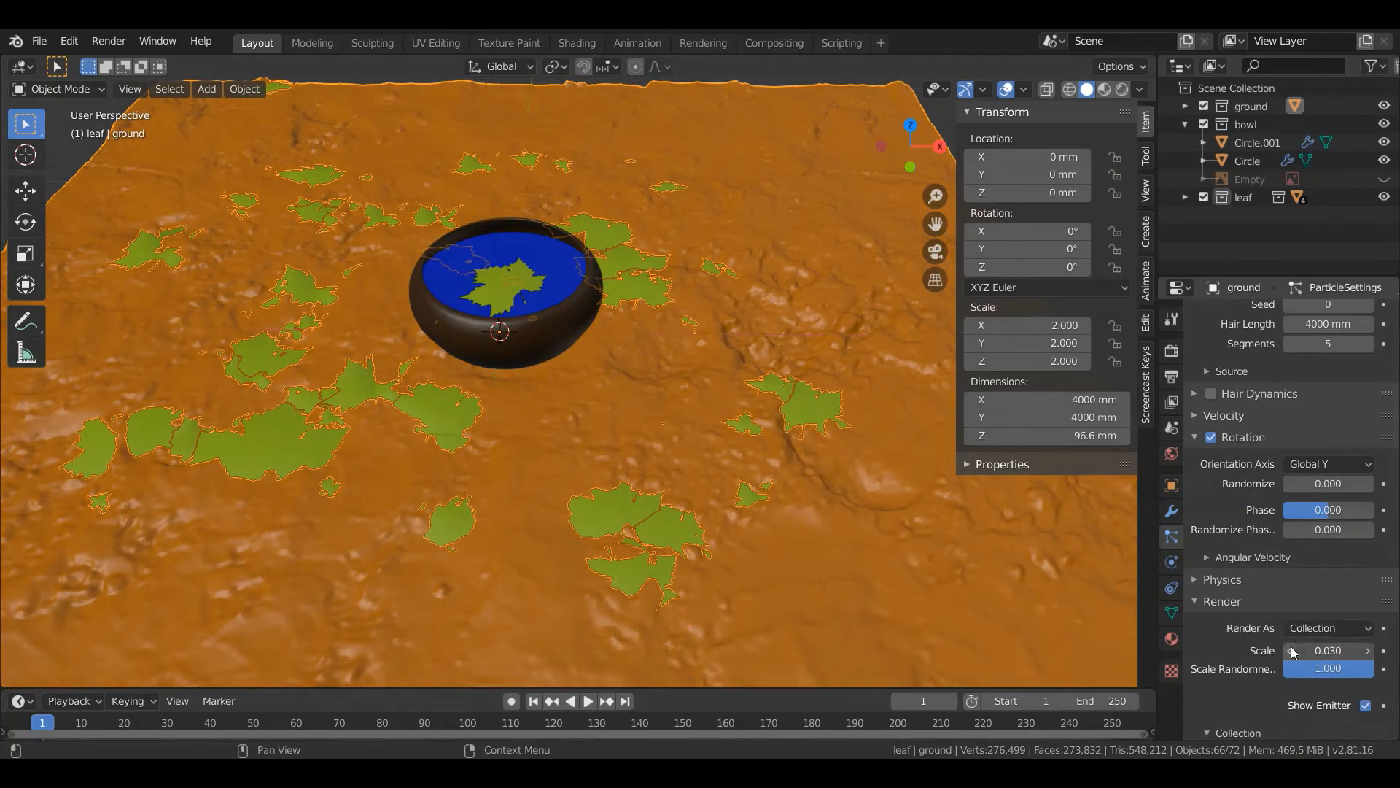
middle_drag(657, 524, 641, 471)
Select the three source leaves and raise them along Z in front view, bringing leaf base.001 to about 672 mm.
scroll(643, 470, down, 8)
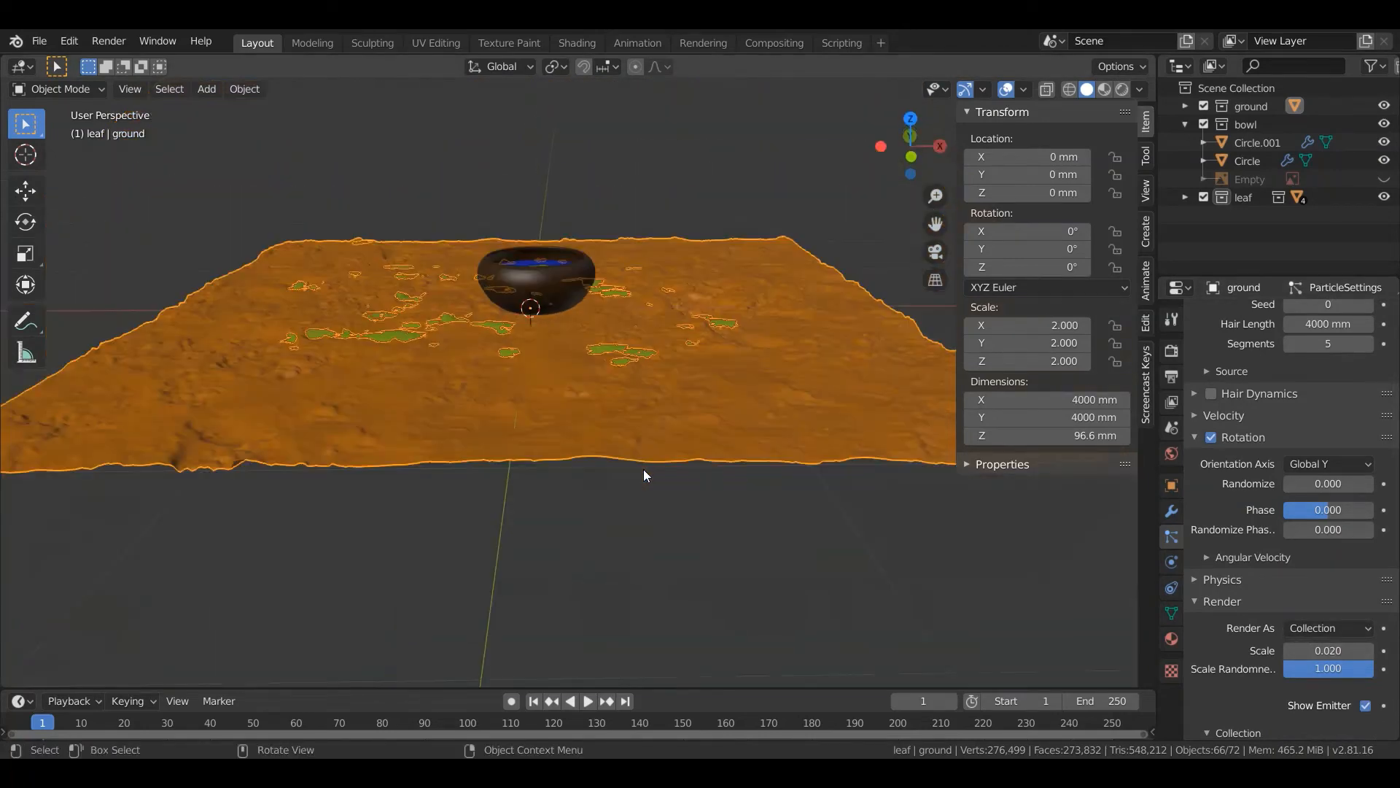
shift+middle_drag(759, 473, 318, 493)
scroll(318, 493, down, 4)
shift+middle_drag(522, 479, 460, 490)
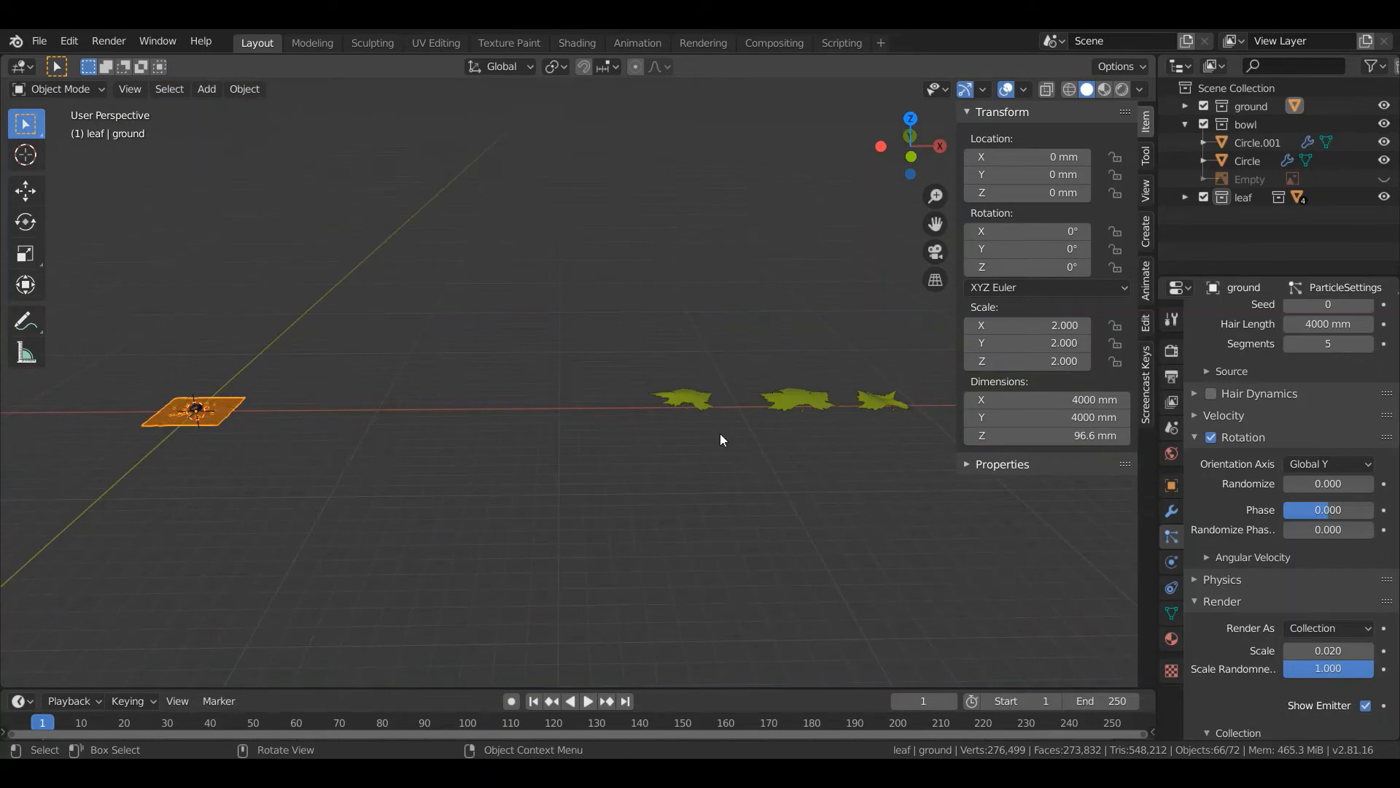
click(787, 400)
shift+click(881, 401)
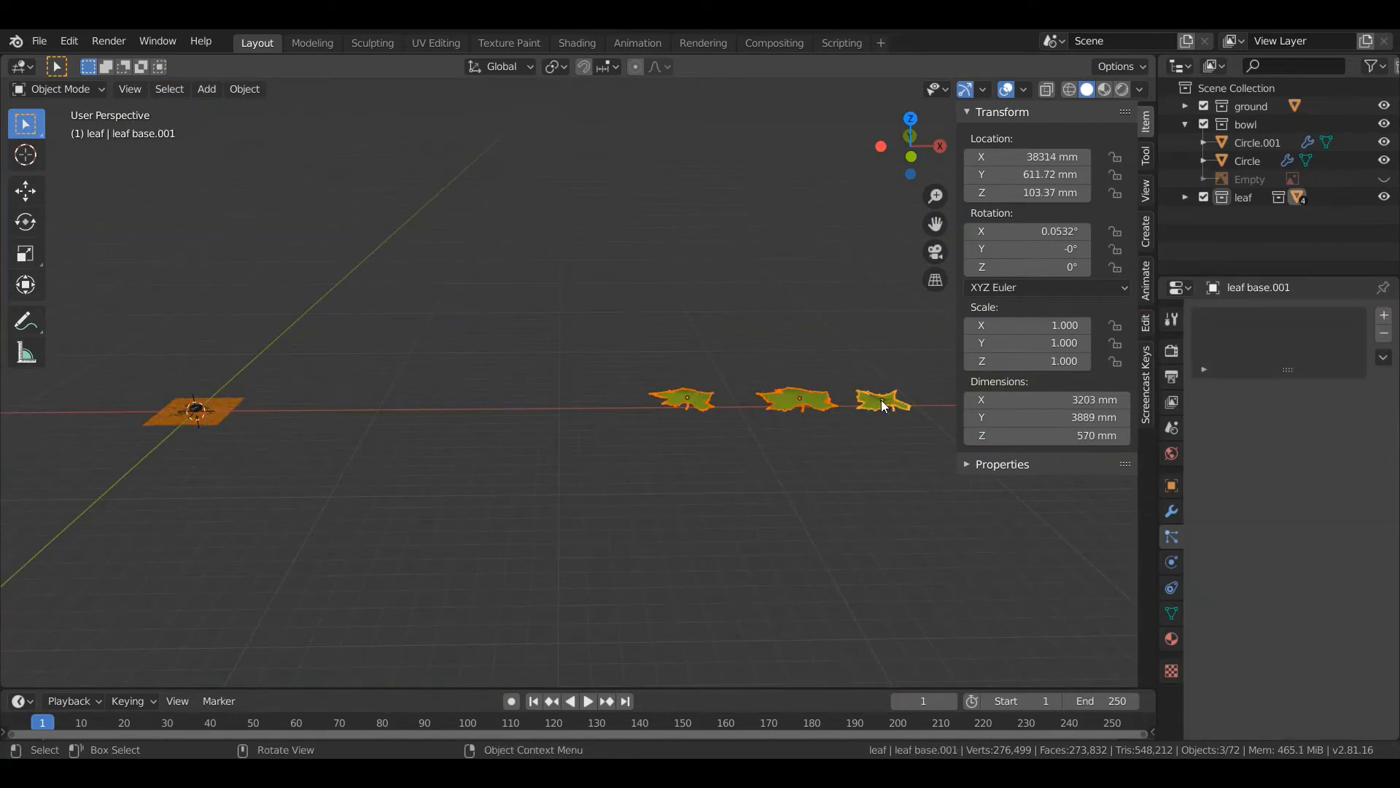
key(KP_1)
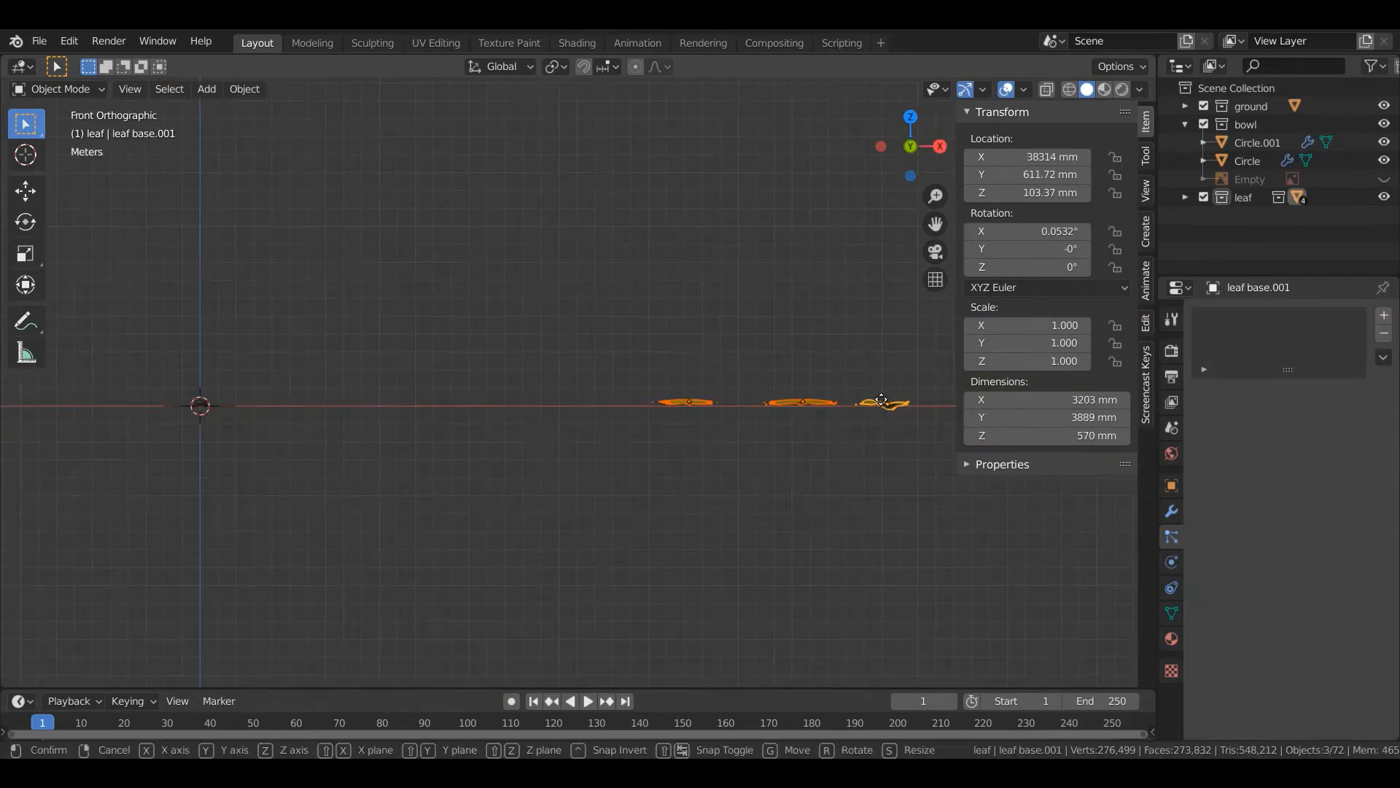
key(g)
key(z)
click(660, 383)
Return to the bowl and select the ground plane.
middle_drag(660, 383, 999, 456)
scroll(606, 448, up, 10)
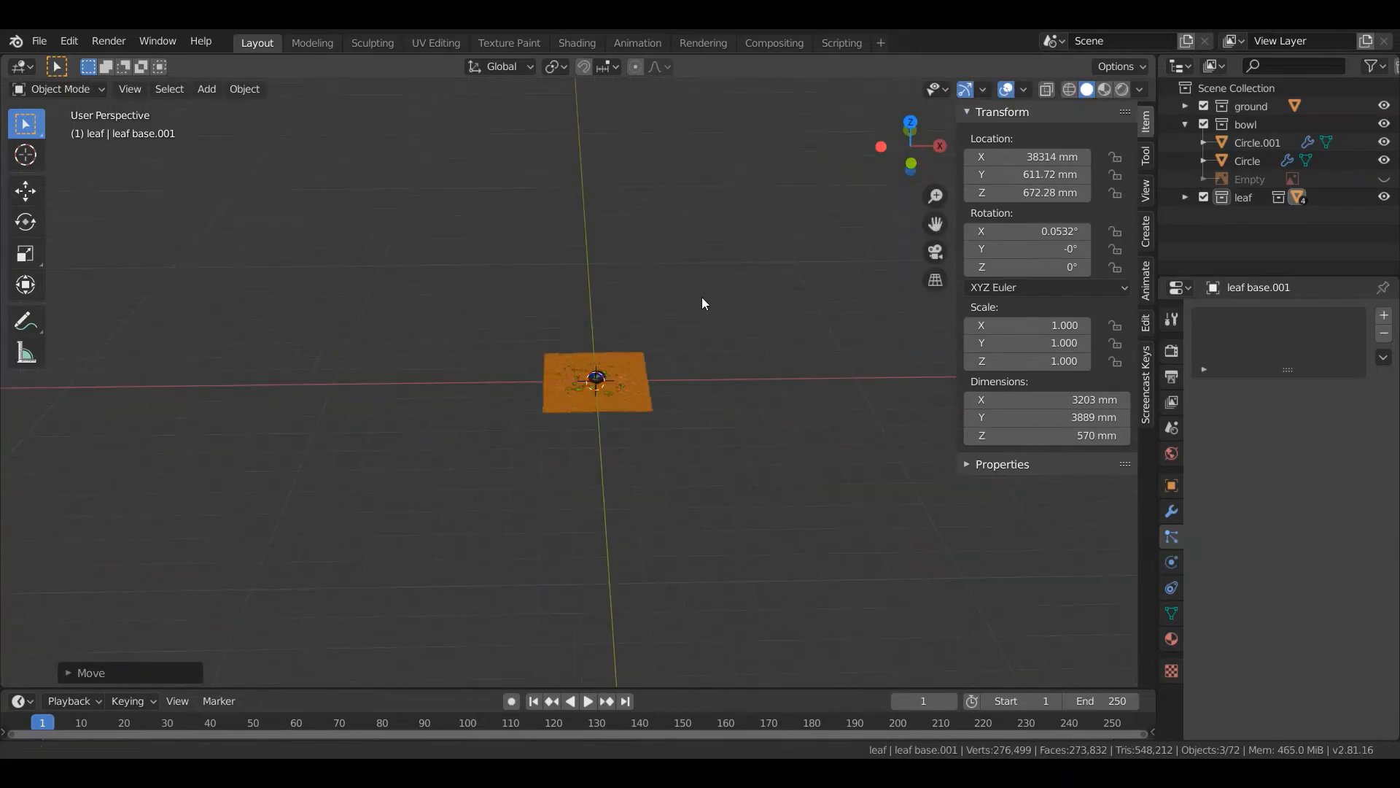
middle_drag(627, 453, 527, 409)
scroll(656, 443, up, 2)
scroll(544, 429, up, 4)
click(527, 418)
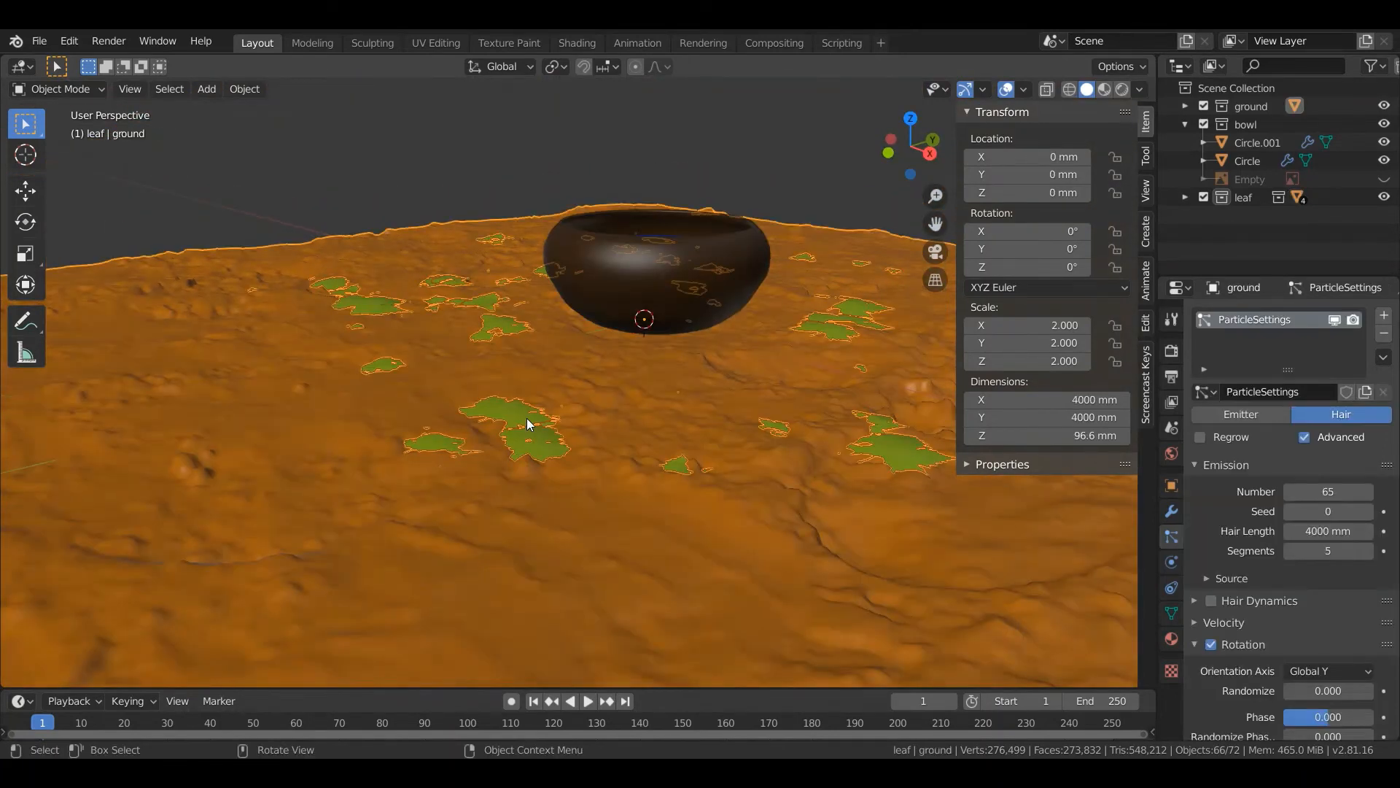
Review the orientation axis options, keep Global Y and examine the leaves beside the bowl up close.
scroll(527, 418, down, 4)
click(1317, 671)
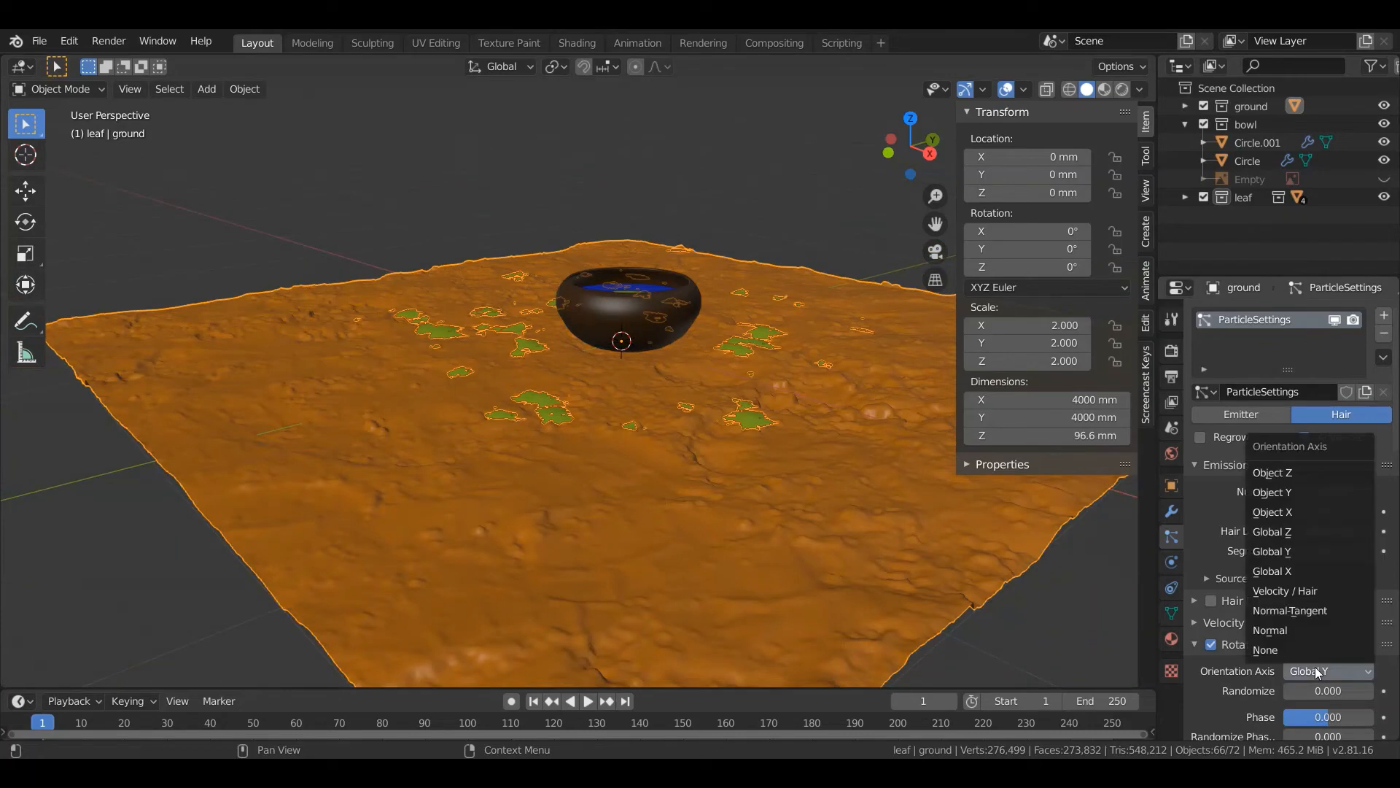
click(1316, 670)
middle_drag(532, 409, 574, 447)
scroll(604, 451, up, 2)
scroll(574, 447, up, 2)
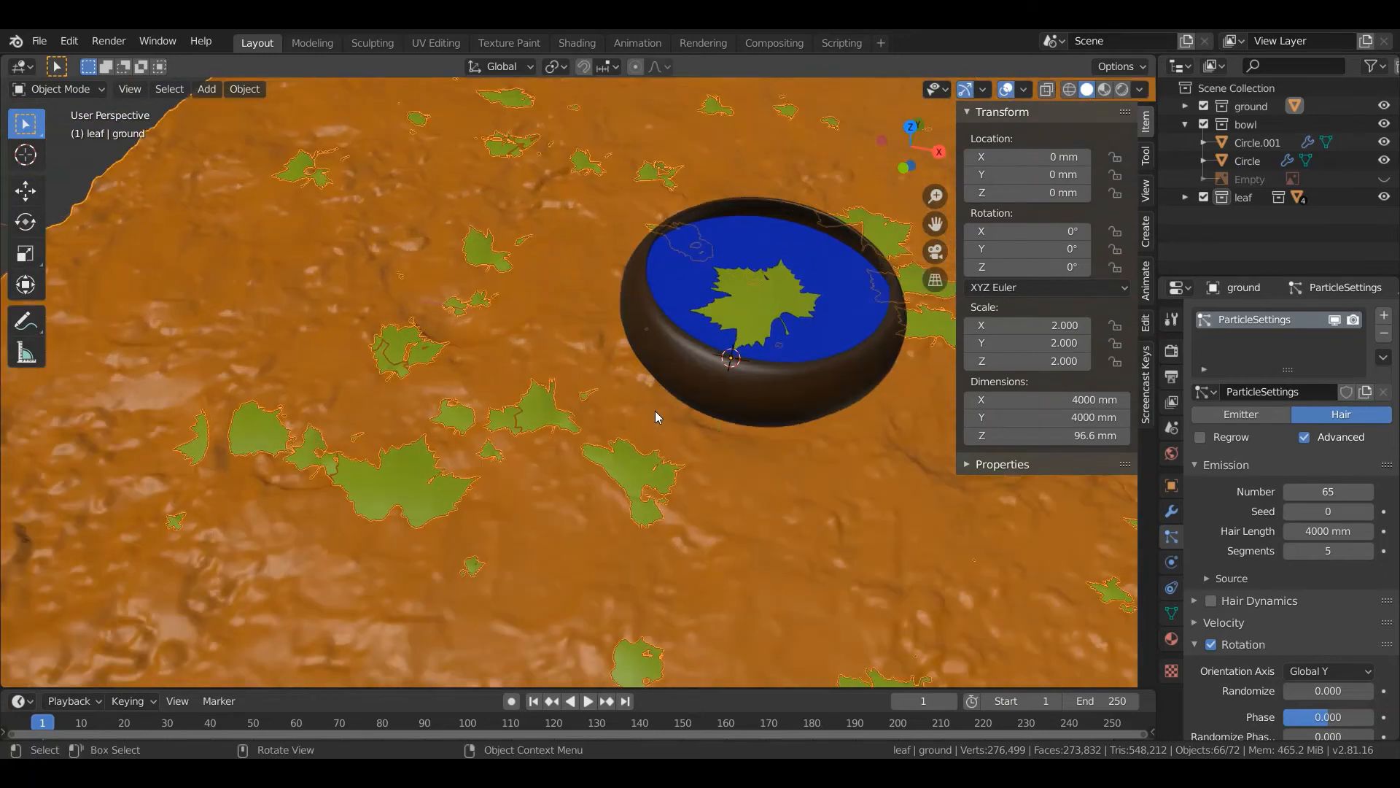
Show the whole ground plane in Material Preview shading and deselect everything.
middle_drag(655, 410, 553, 377)
scroll(559, 411, down, 3)
scroll(646, 353, down, 3)
scroll(583, 360, down, 2)
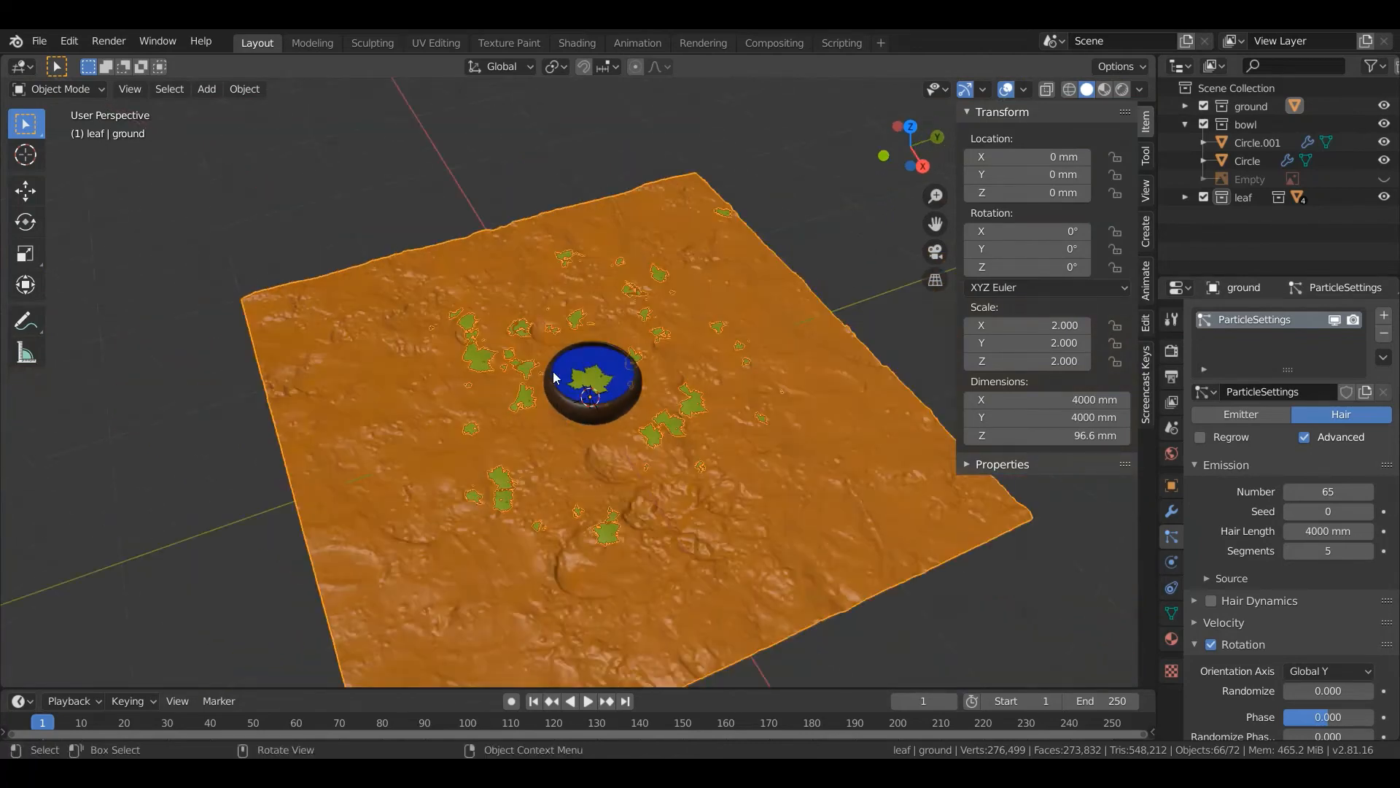
key(z)
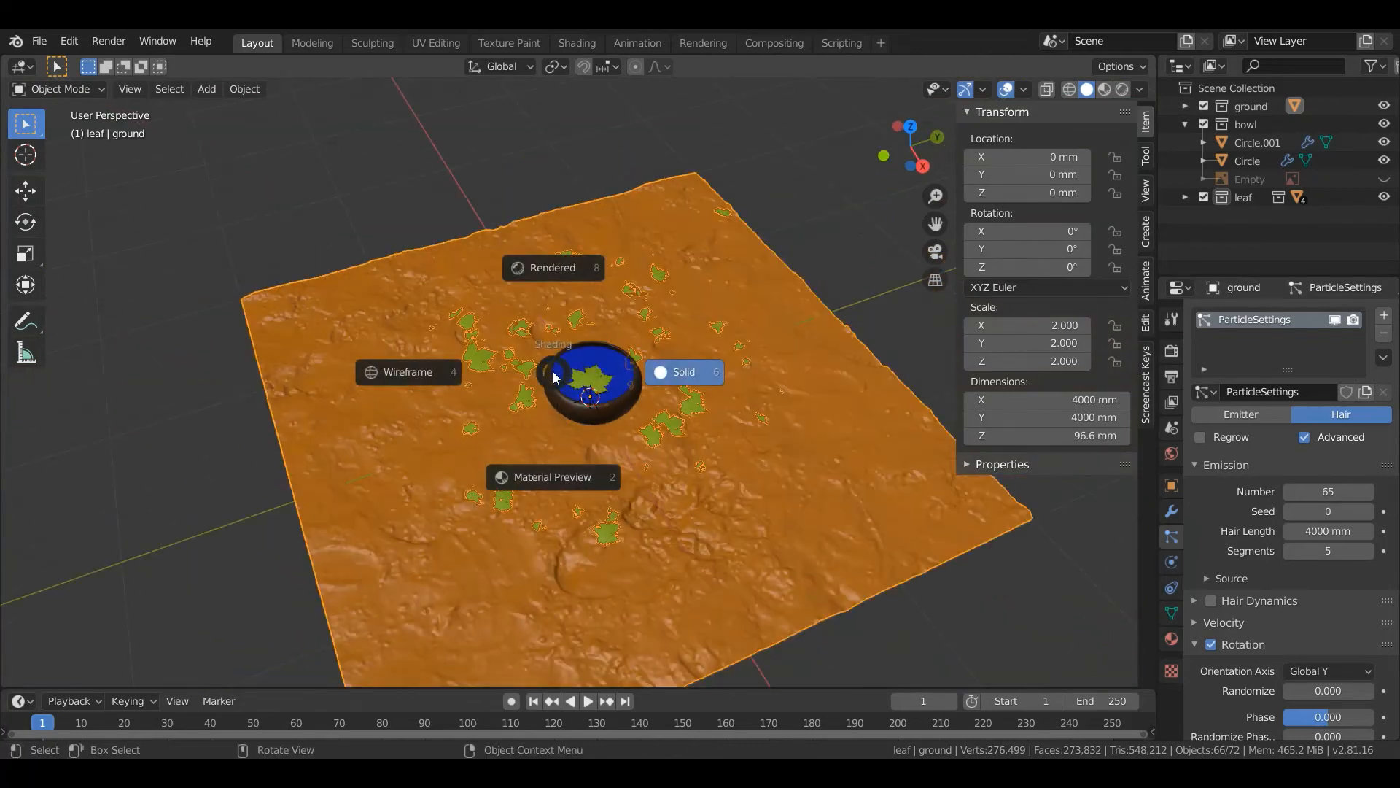
click(554, 483)
mouse_move(554, 483)
middle_down()
mouse_move(469, 430)
mouse_move(481, 428)
mouse_move(459, 351)
mouse_move(373, 395)
middle_up()
click(251, 294)
Examine the textured leaves scattered around the wooden bowl up close and from farther away.
scroll(338, 337, up, 6)
scroll(456, 378, up, 2)
scroll(459, 351, down, 3)
scroll(663, 400, up, 3)
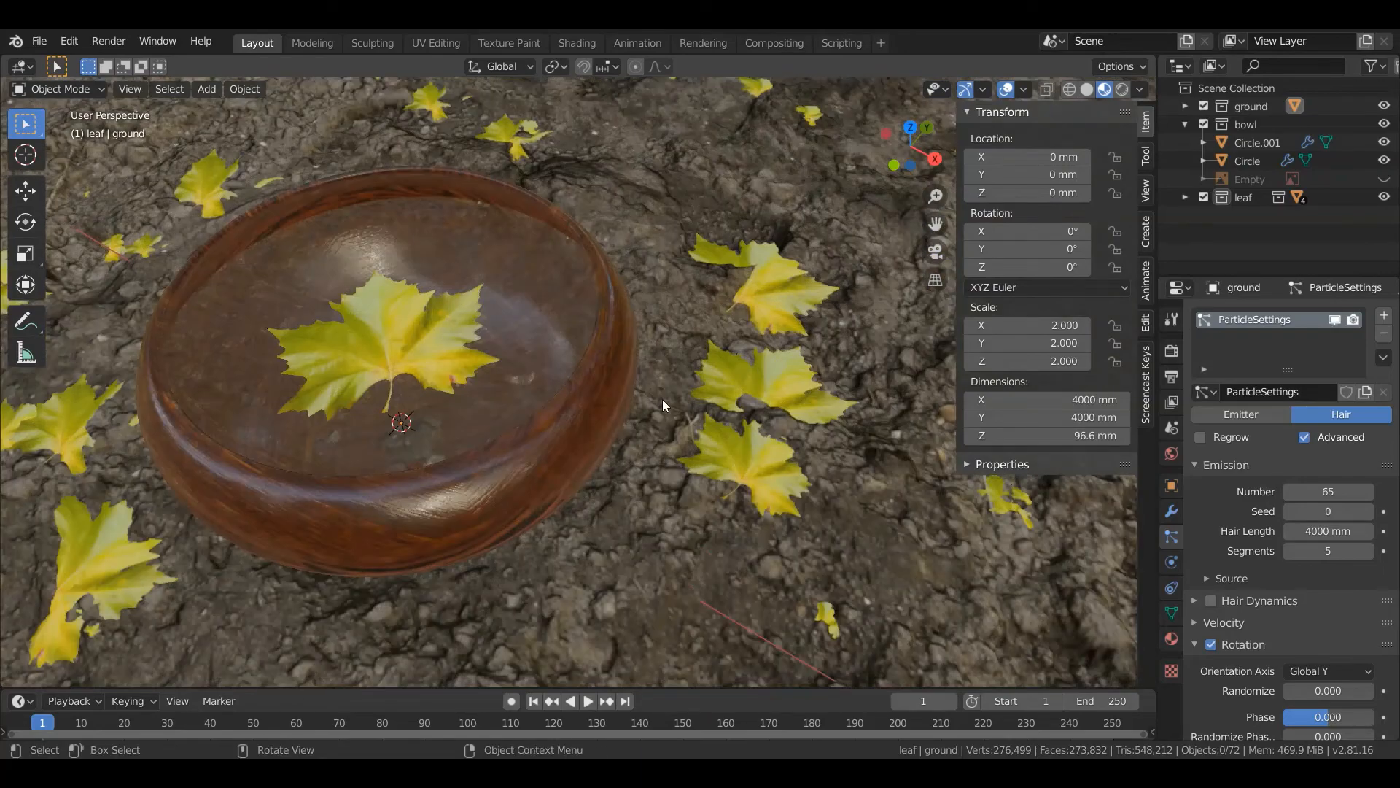
middle_drag(662, 399, 658, 430)
scroll(658, 430, up, 6)
shift+middle_drag(540, 465, 621, 413)
scroll(598, 407, down, 8)
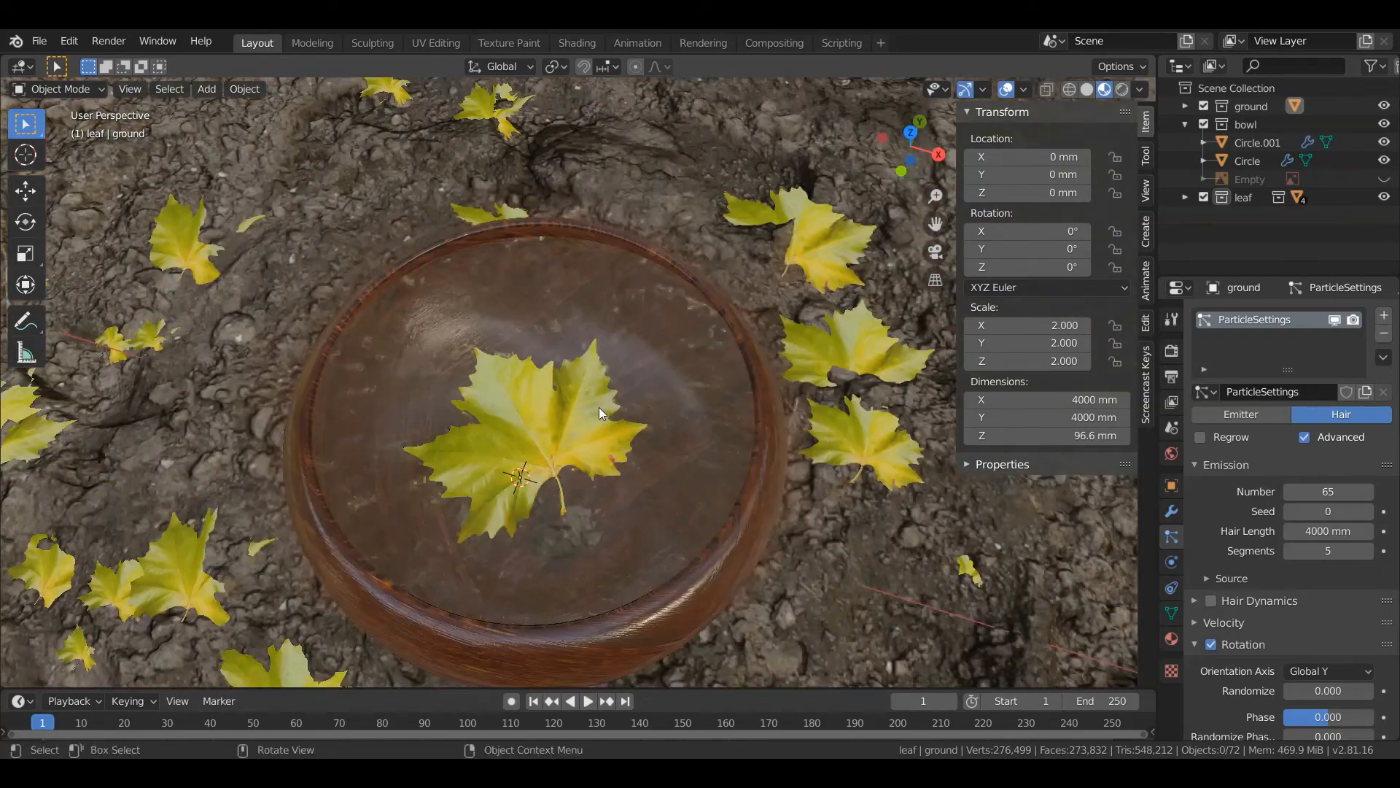
scroll(596, 410, up, 8)
scroll(597, 410, down, 8)
scroll(597, 410, down, 4)
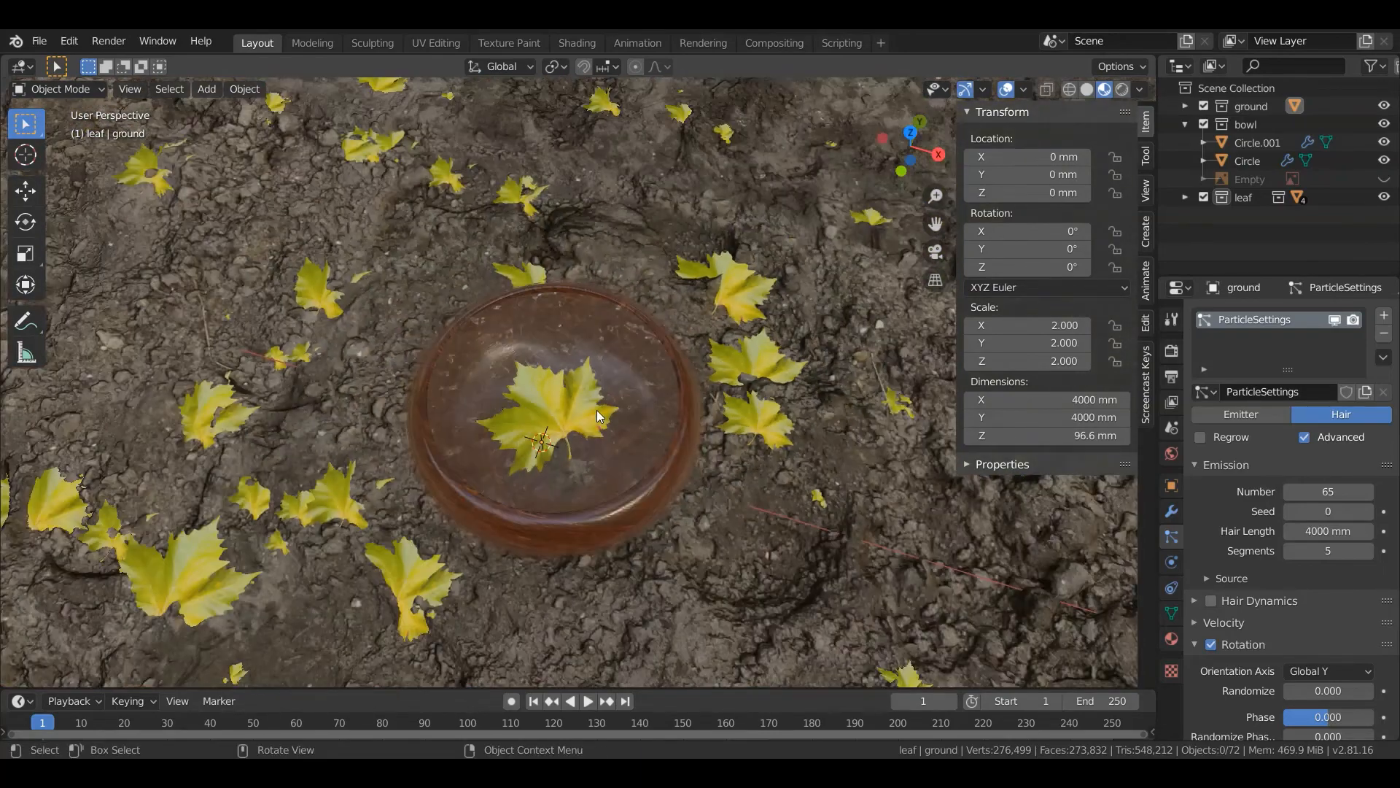
scroll(597, 410, down, 4)
middle_drag(597, 410, 457, 377)
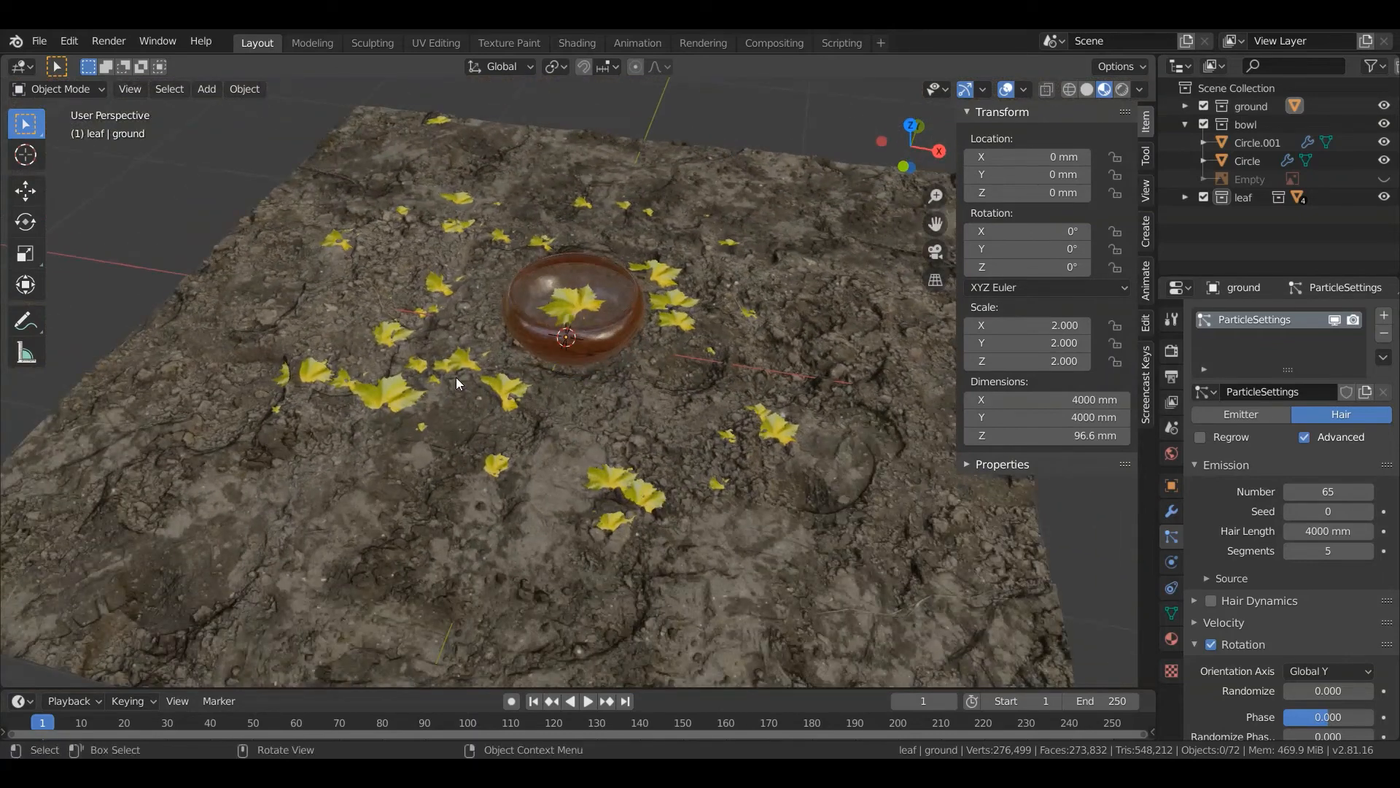
Create a new collection under the Scene Collection and name it camera.
click(1233, 86)
right_click(1231, 86)
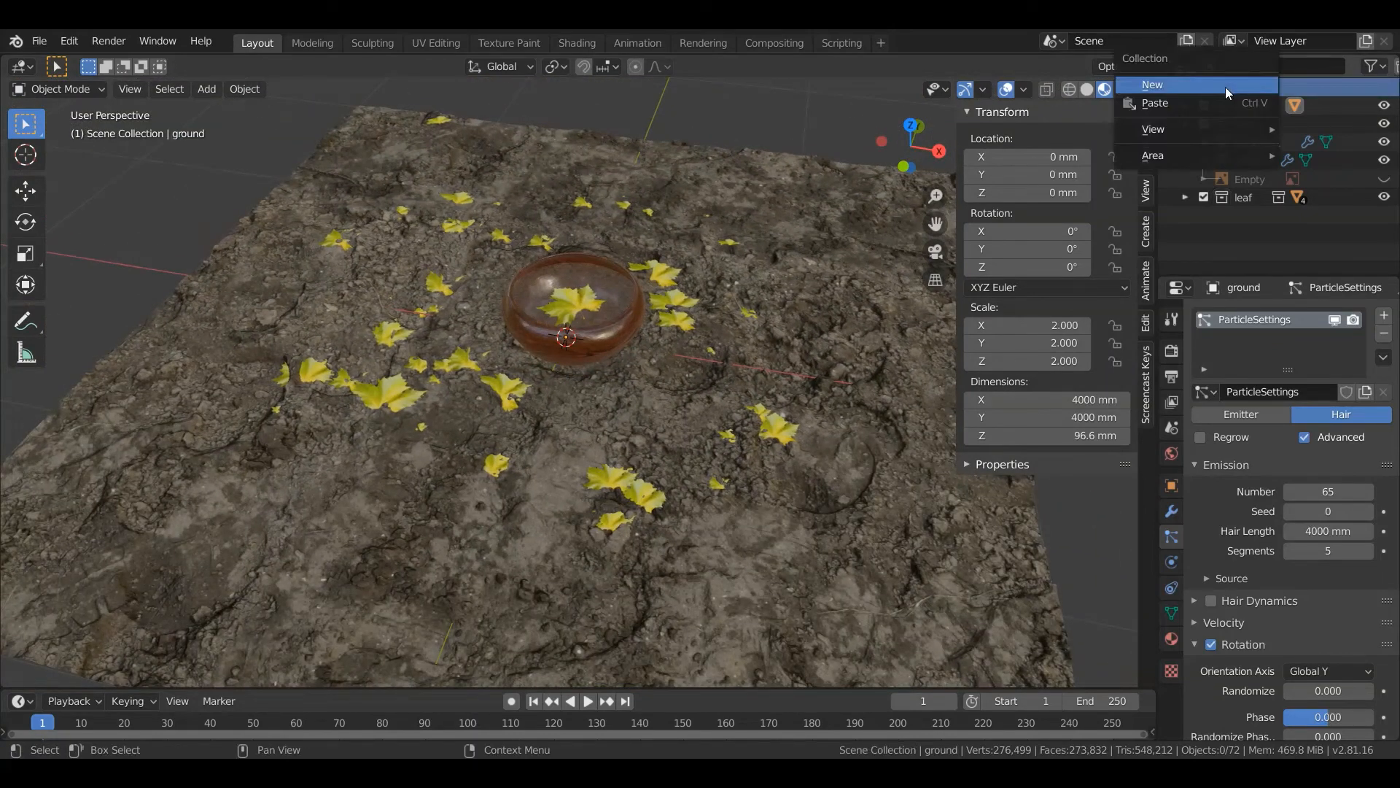
click(1225, 86)
double_click(1269, 215)
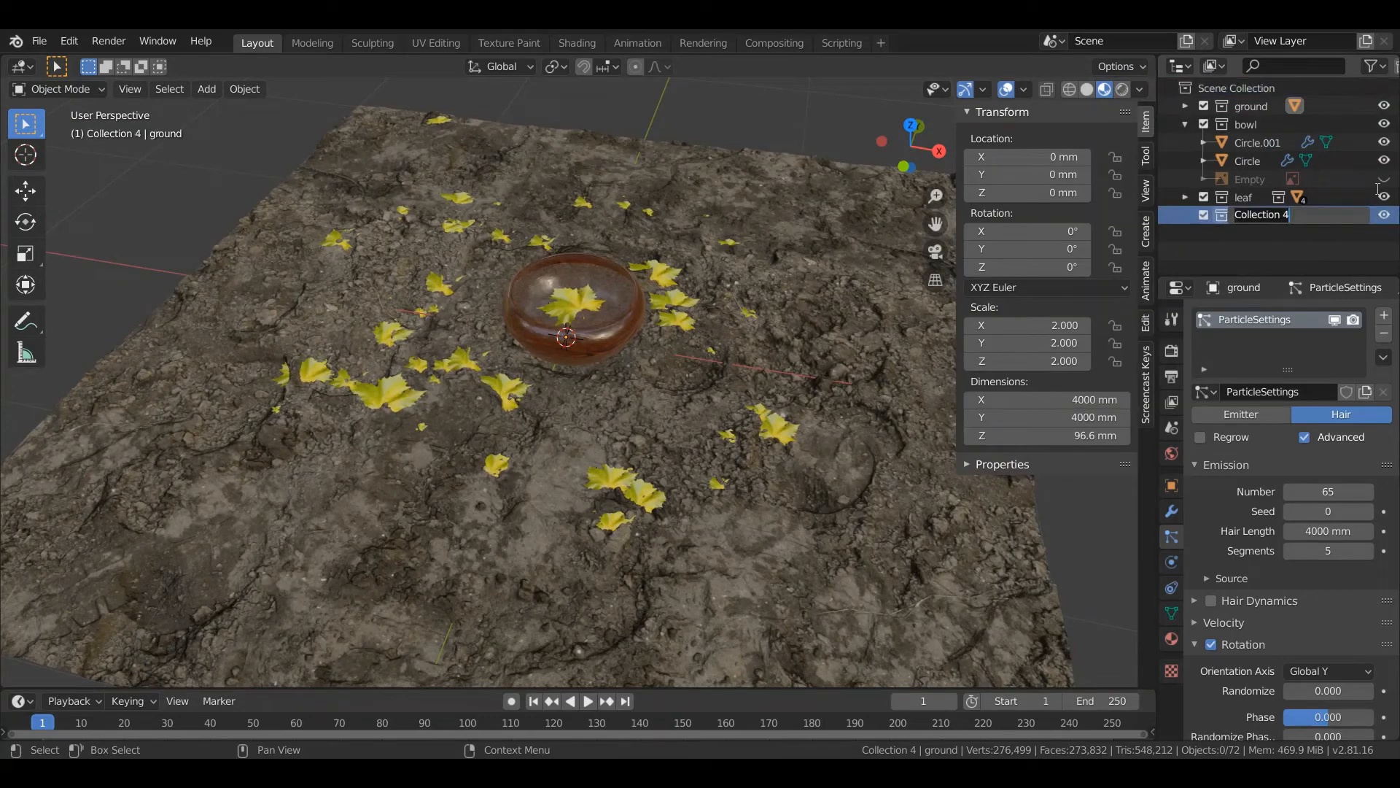
text(camera)
key(Return)
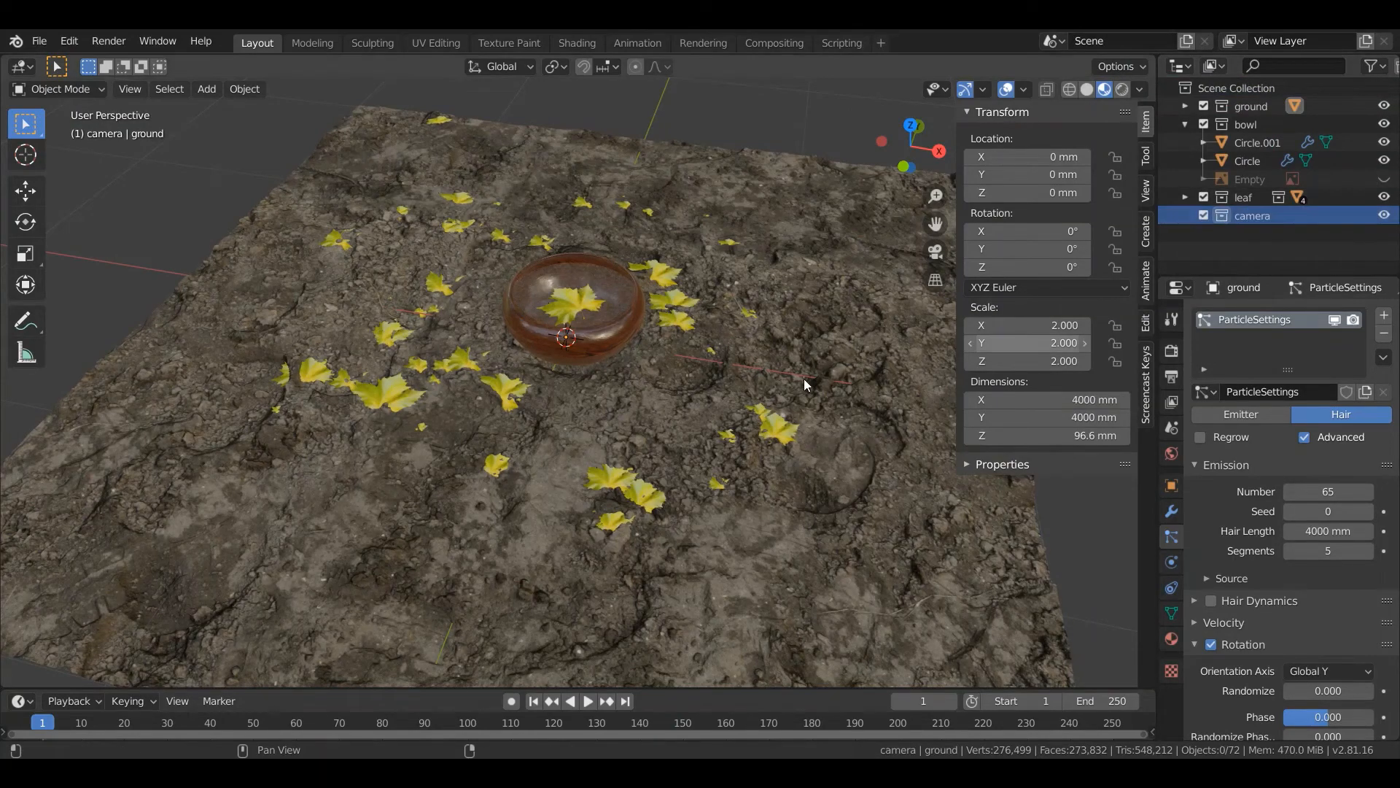
Inspect how the scattered leaves lie on the ground around the bowl from several distances and angles.
scroll(575, 335, down, 3)
middle_drag(568, 335, 620, 360)
scroll(613, 296, up, 6)
shift+middle_drag(531, 367, 655, 335)
scroll(334, 379, up, 2)
shift+middle_drag(334, 380, 468, 367)
scroll(410, 382, down, 8)
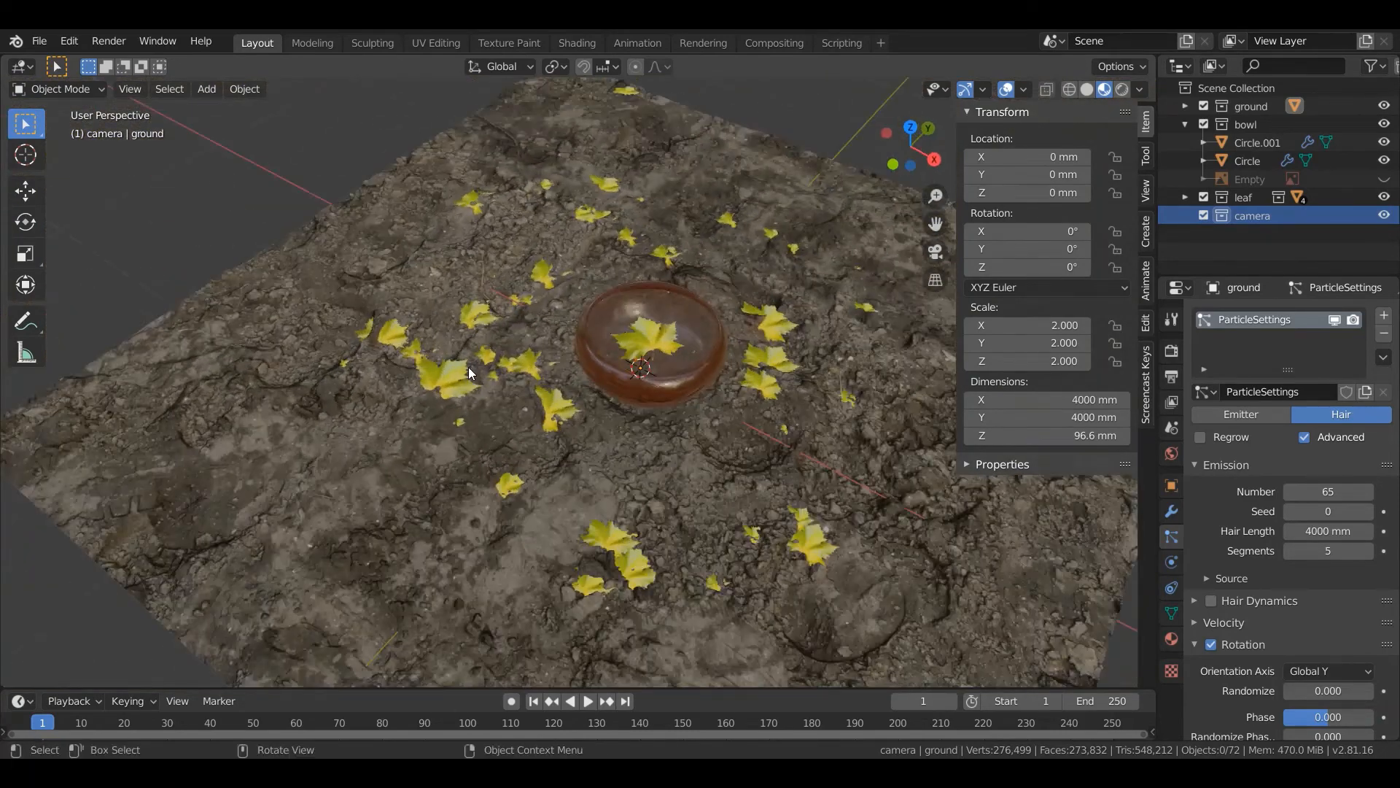
scroll(482, 365, down, 4)
Select the three source leaves in front view, enter Edit Mode and select all of the geometry.
key(KP_1)
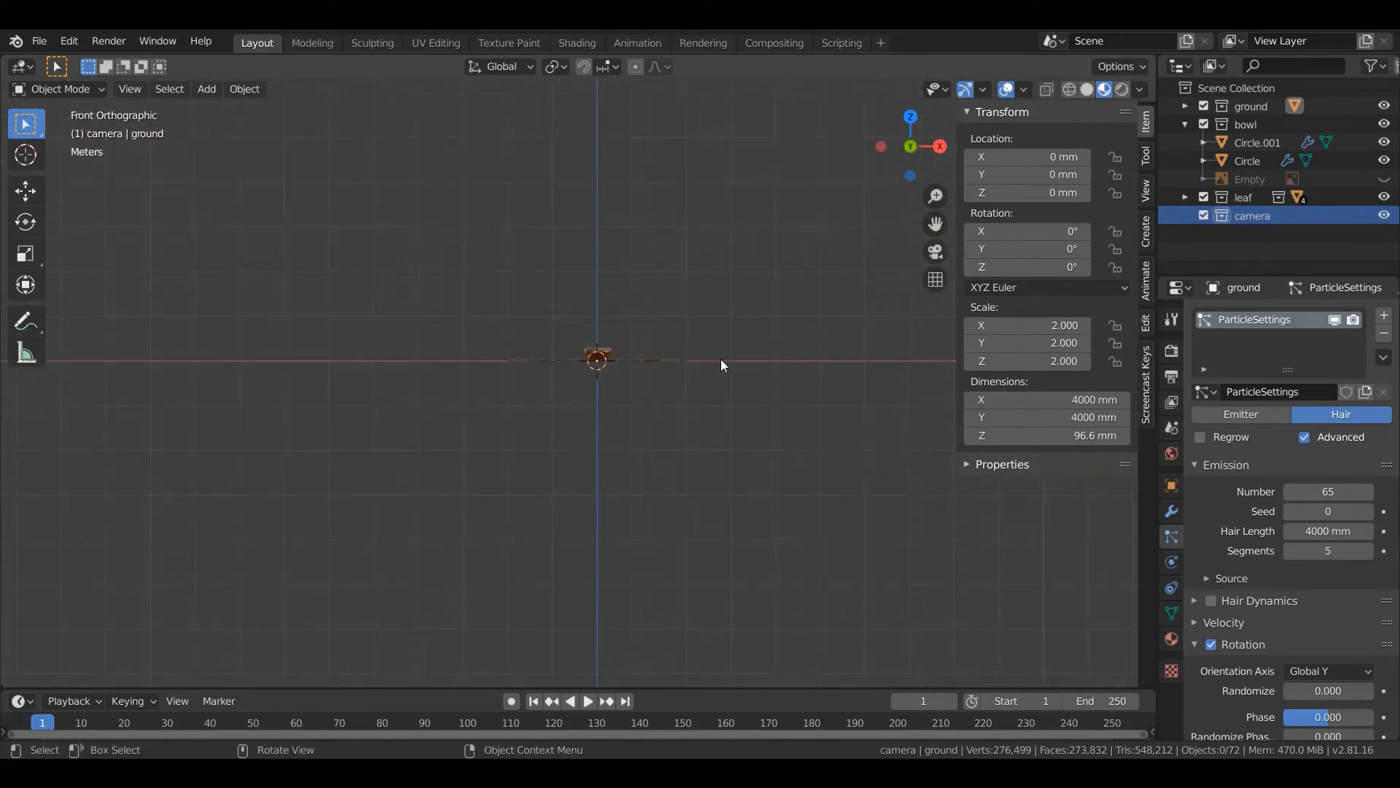
scroll(721, 359, down, 4)
shift+middle_drag(759, 359, 267, 380)
scroll(469, 383, down, 2)
shift+middle_drag(509, 425, 435, 460)
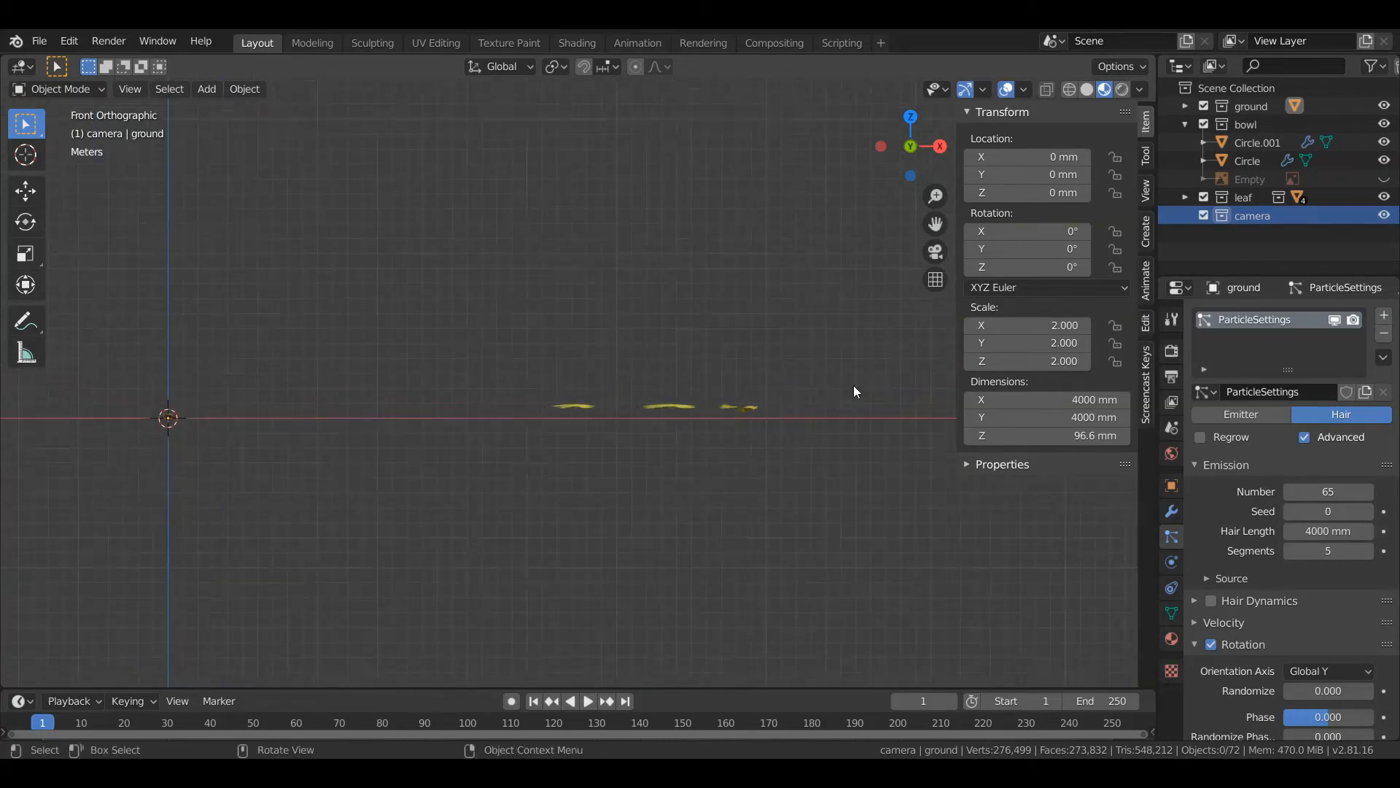
drag(853, 385, 432, 466)
scroll(481, 437, up, 3)
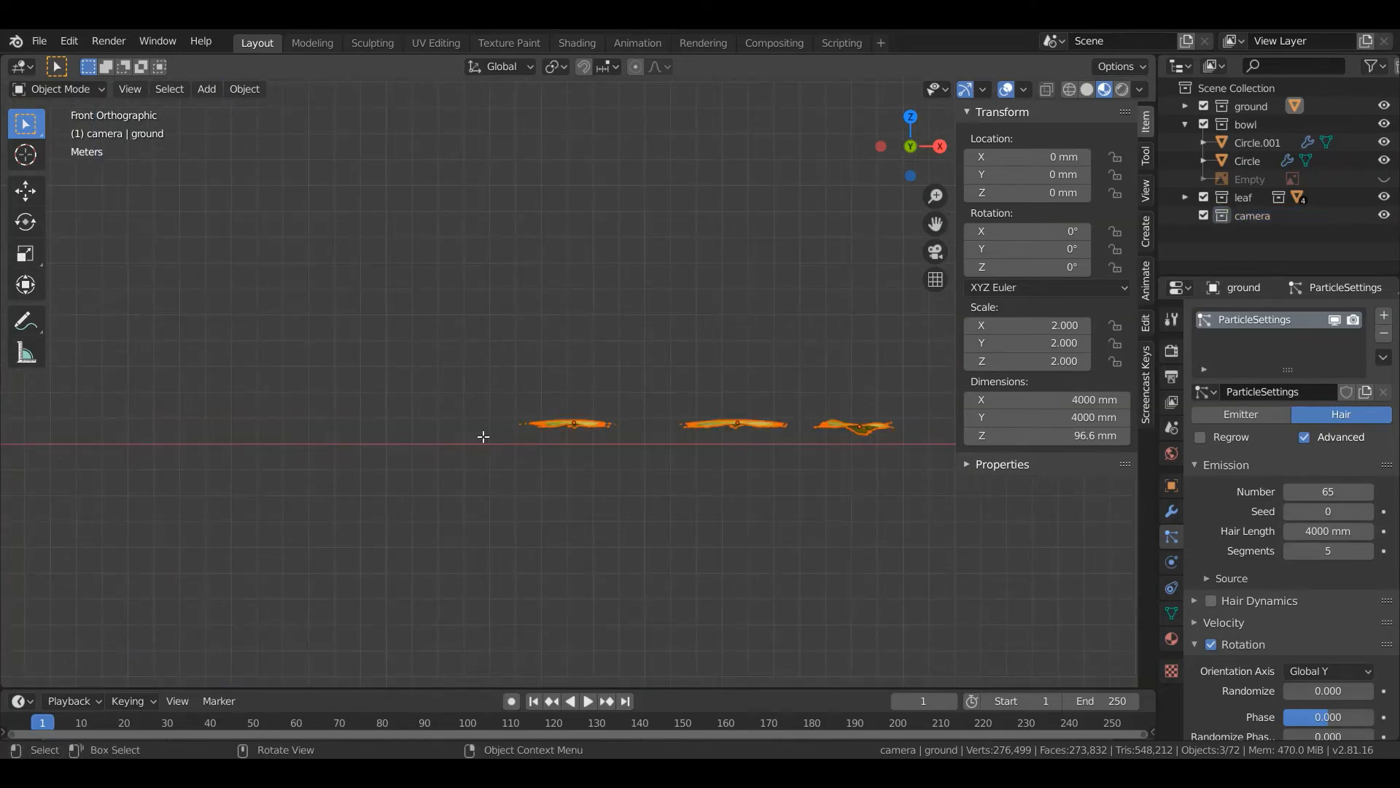
key(Tab)
scroll(483, 437, up, 1)
scroll(483, 437, down, 2)
key(a)
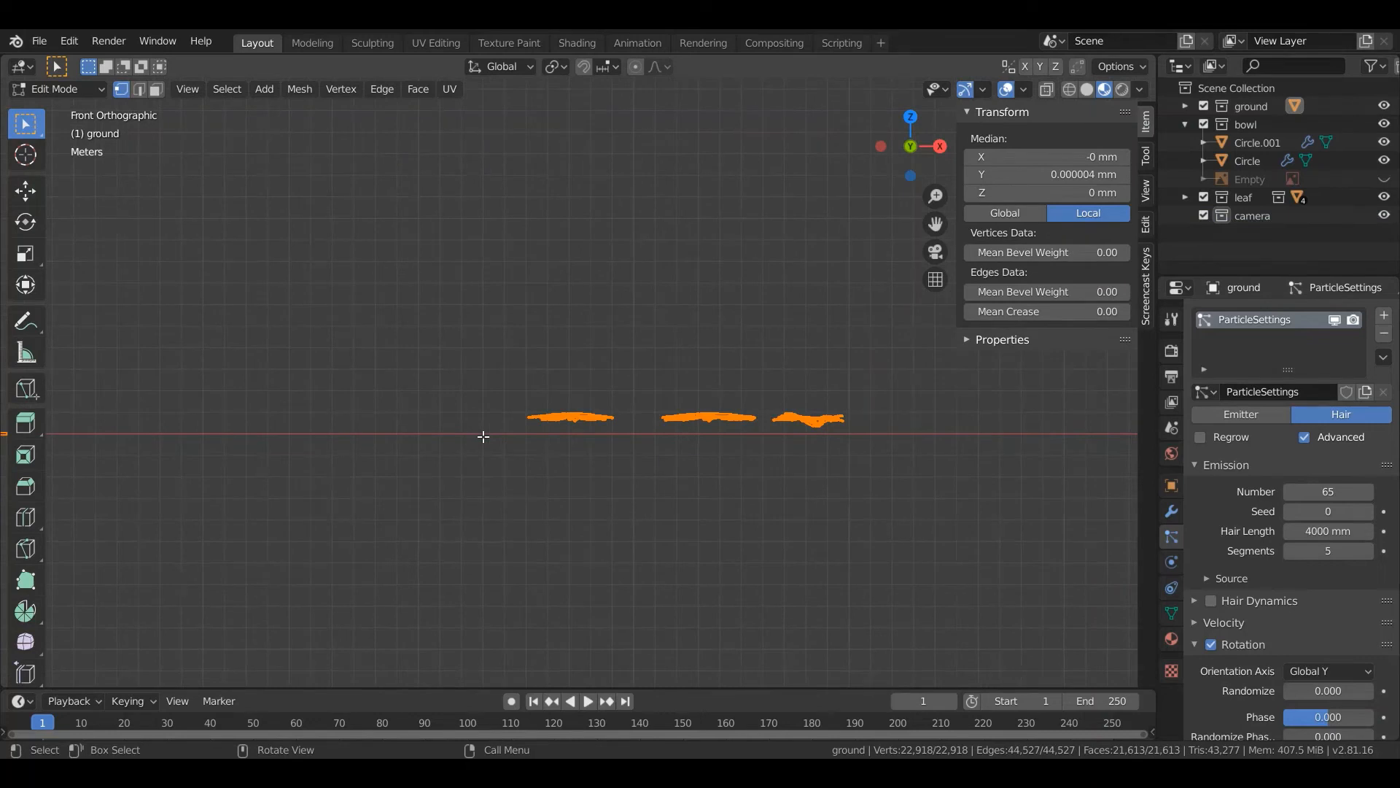
Try to raise the selected leaf and ground geometry along the Z axis.
key(g)
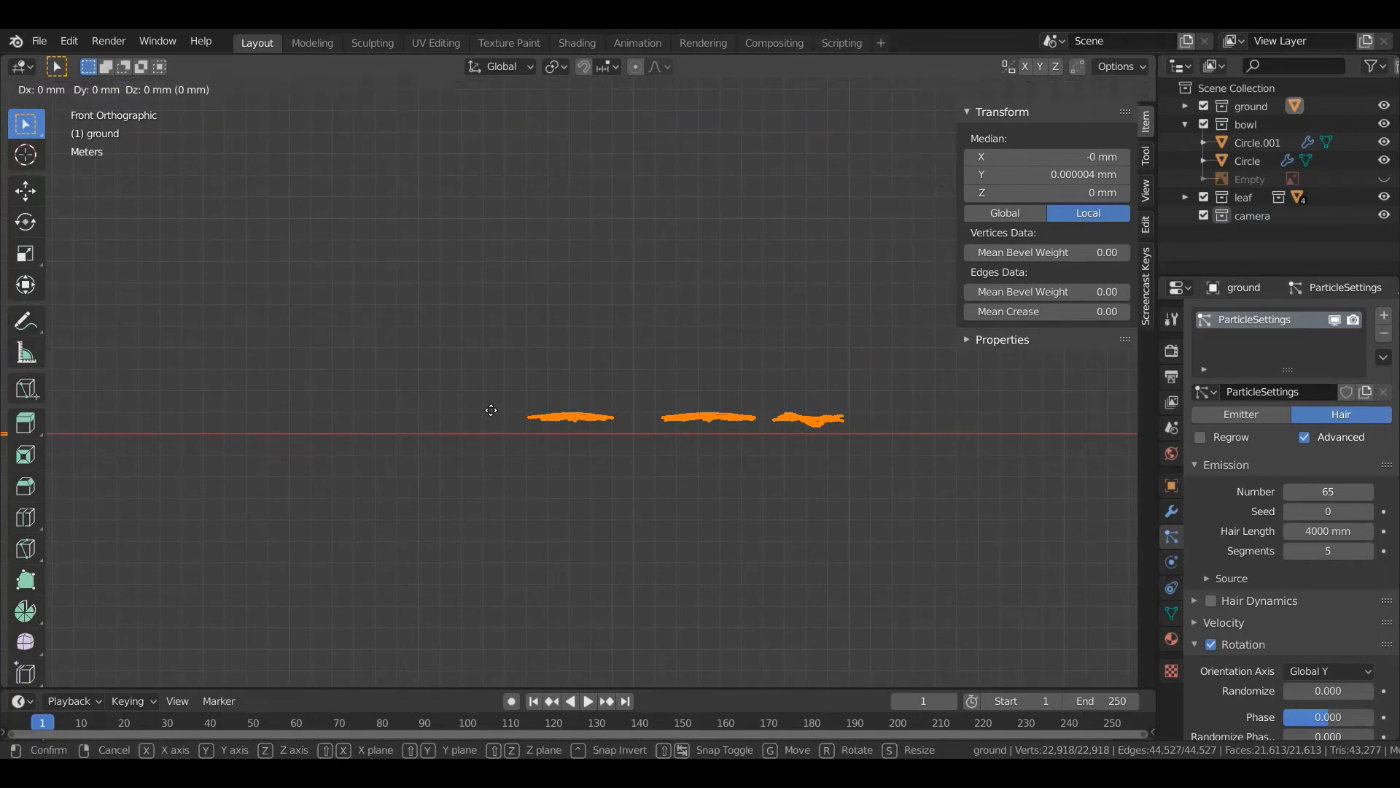
key(z)
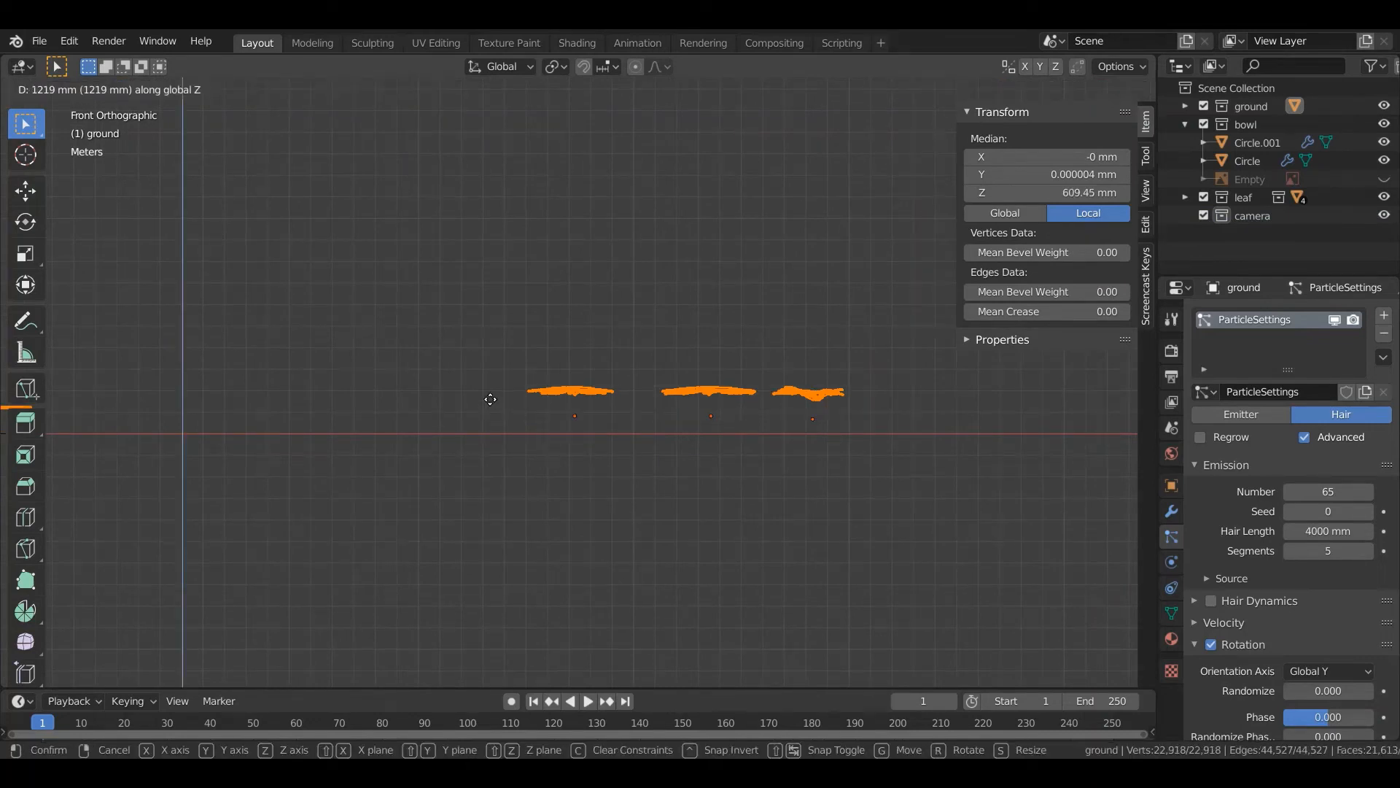
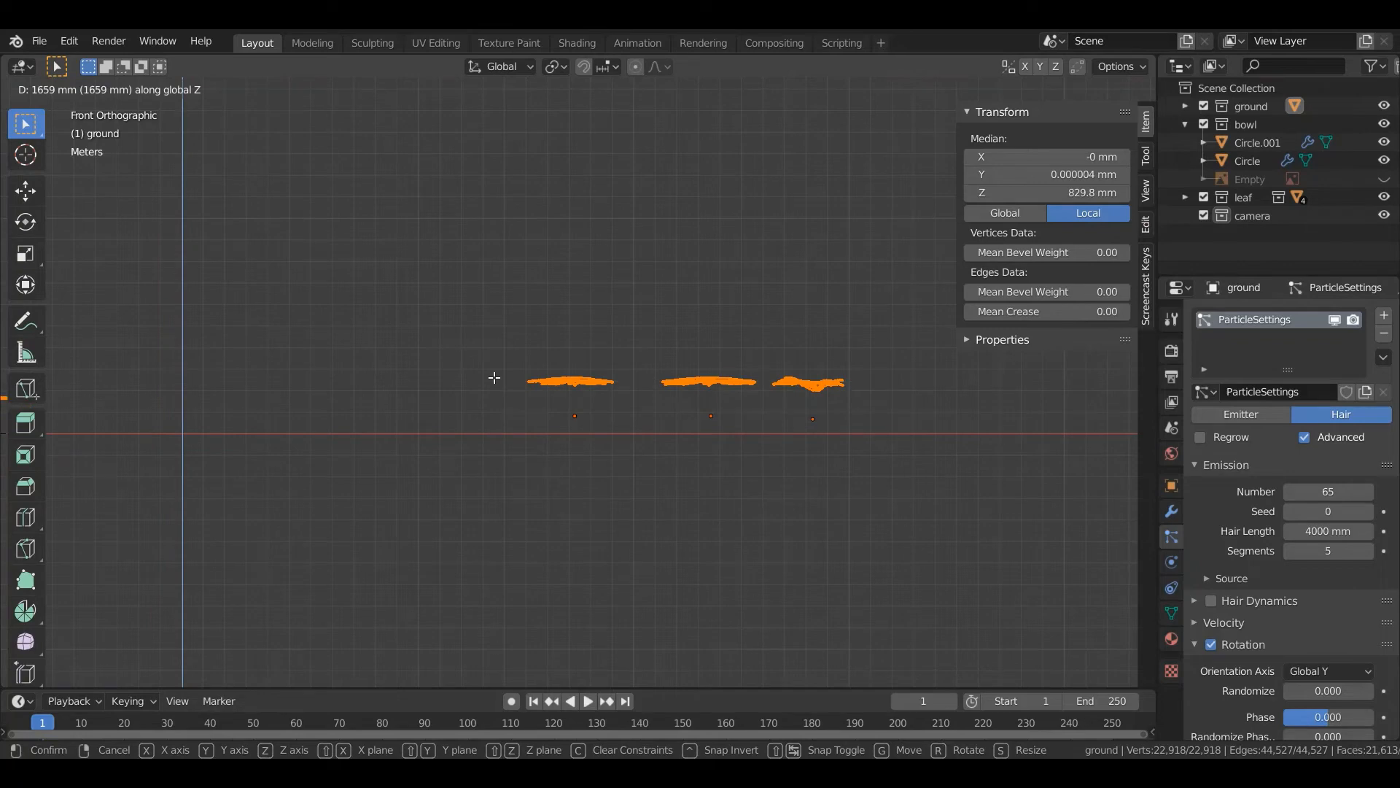
right_click(494, 378)
scroll(494, 377, down, 6)
middle_drag(495, 377, 472, 412)
scroll(471, 412, up, 8)
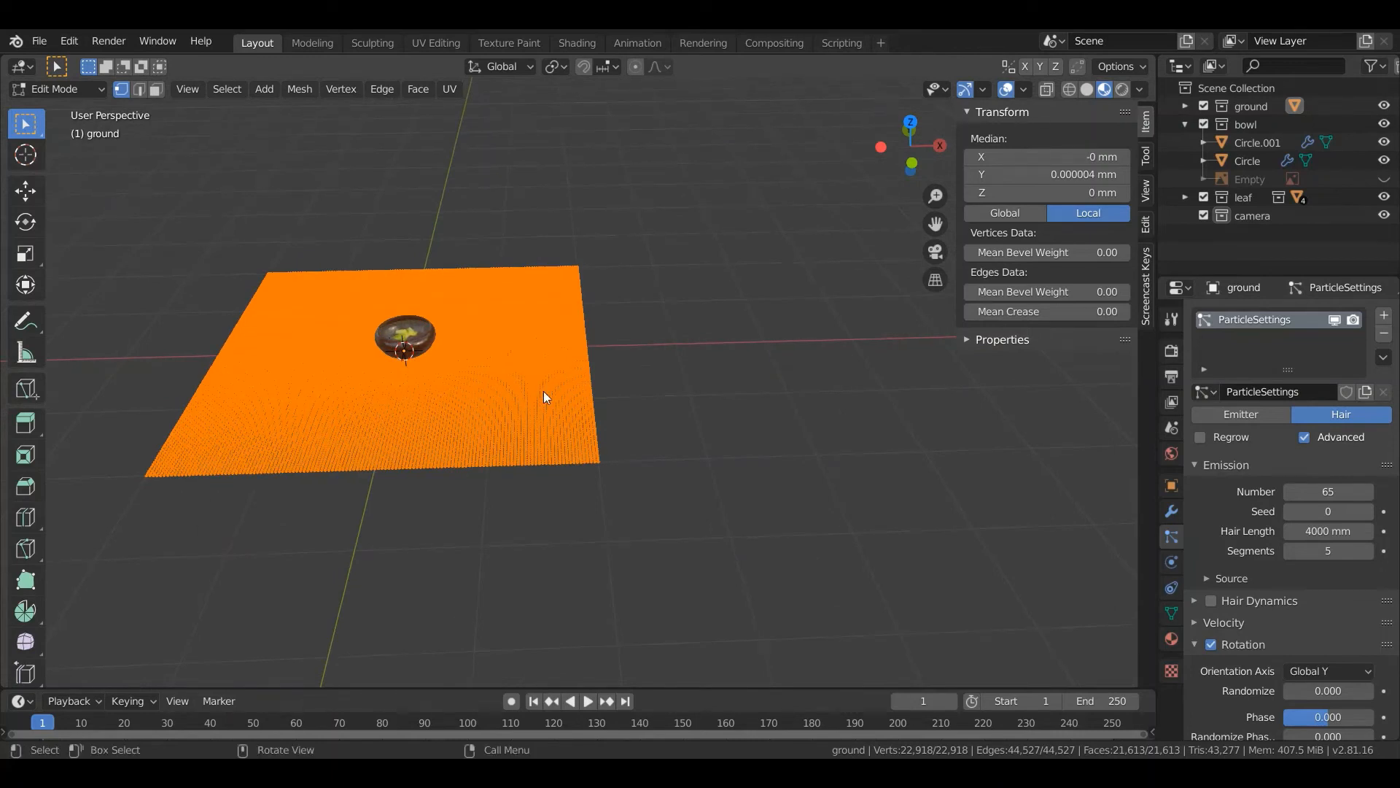
Raise the leaf and ground geometry along Z in Edit Mode to a local median Z of about 127 mm.
key(Tab)
scroll(570, 377, down, 8)
shift+middle_drag(651, 360, 490, 367)
scroll(490, 367, up, 2)
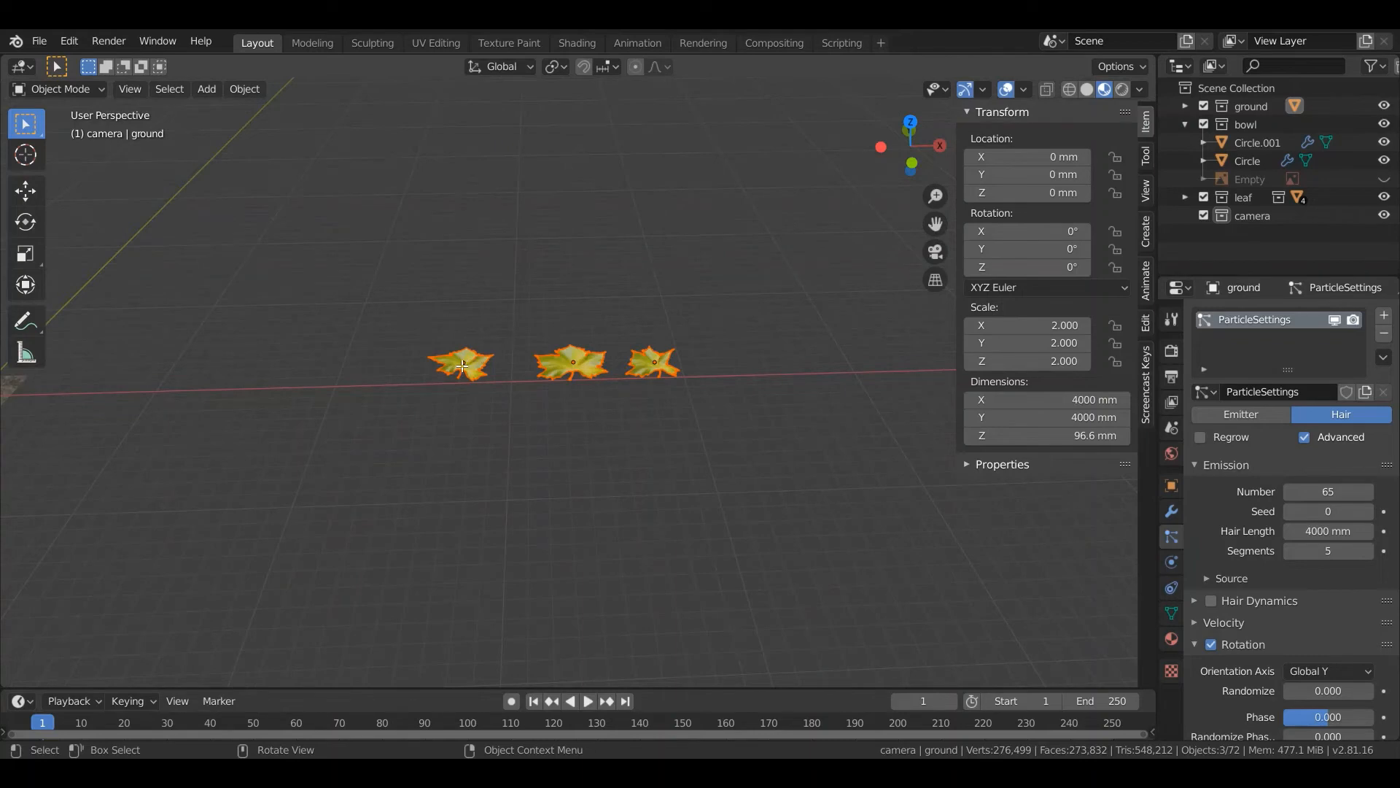
key(Tab)
scroll(650, 367, up, 4)
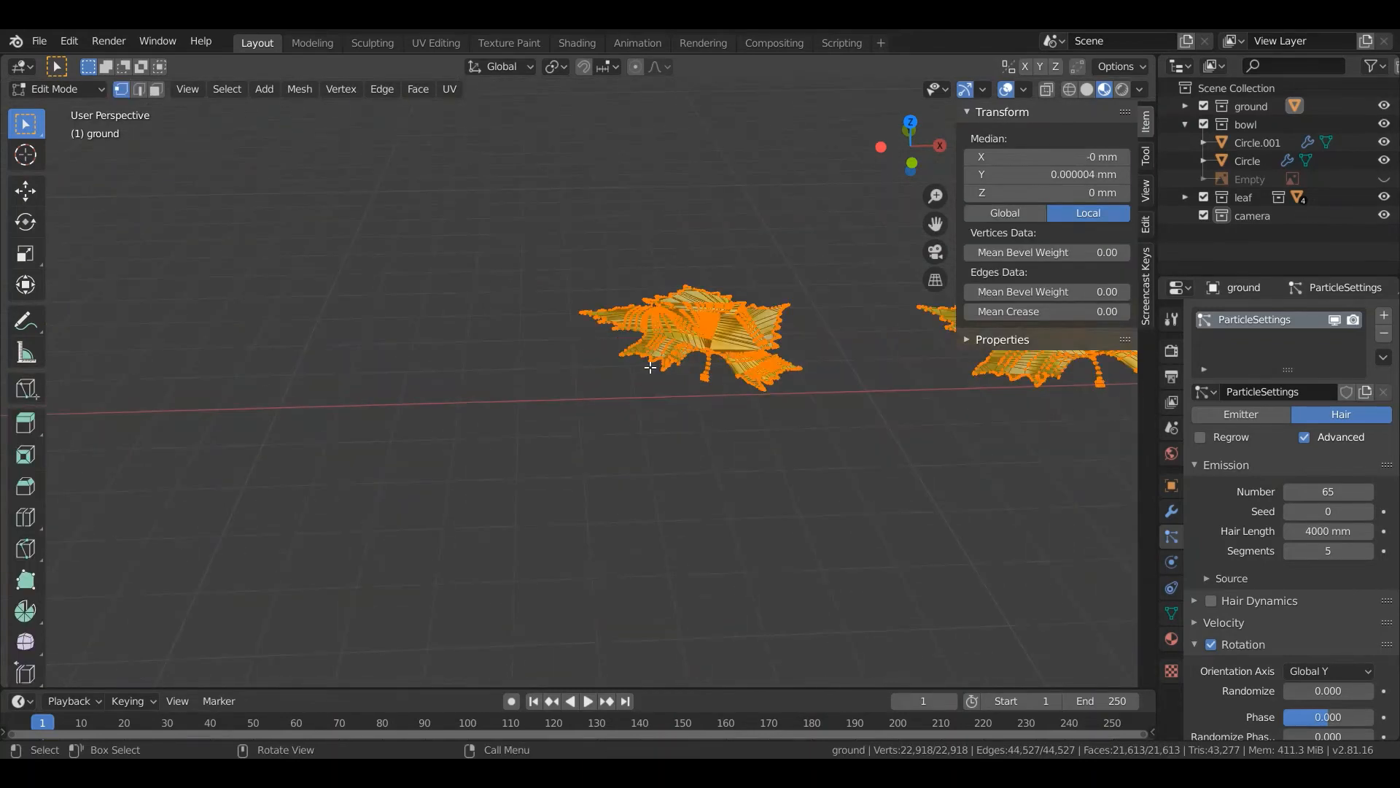
scroll(649, 368, up, 3)
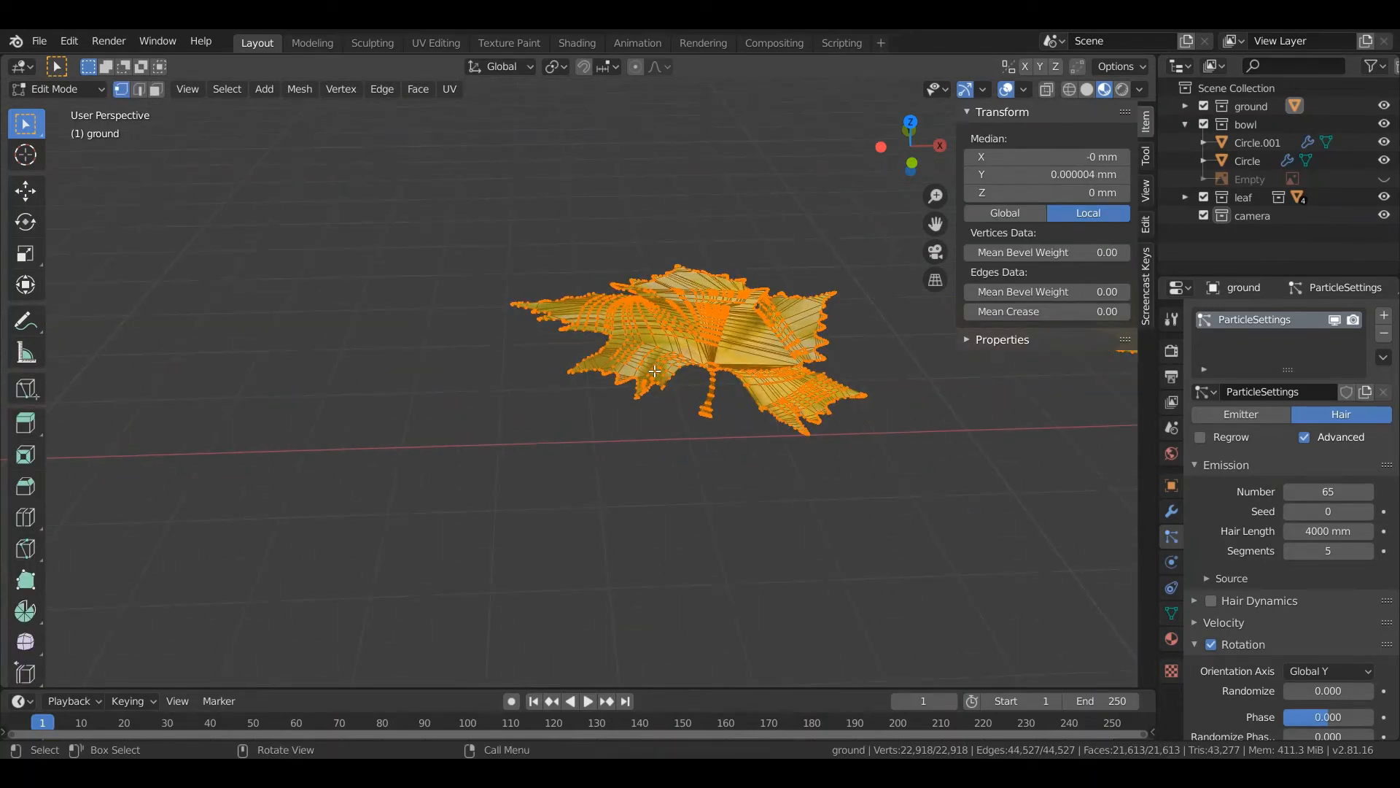
key(g)
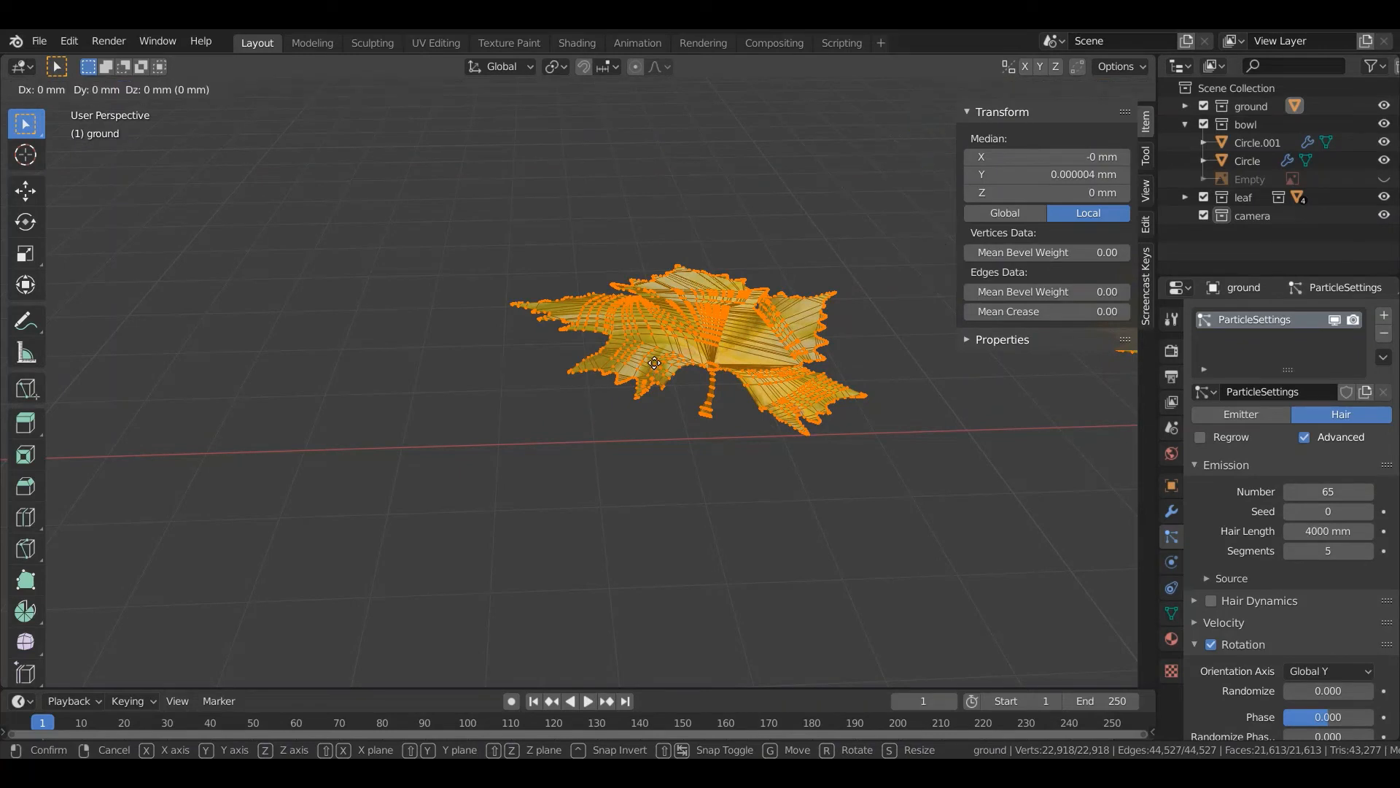
key(z)
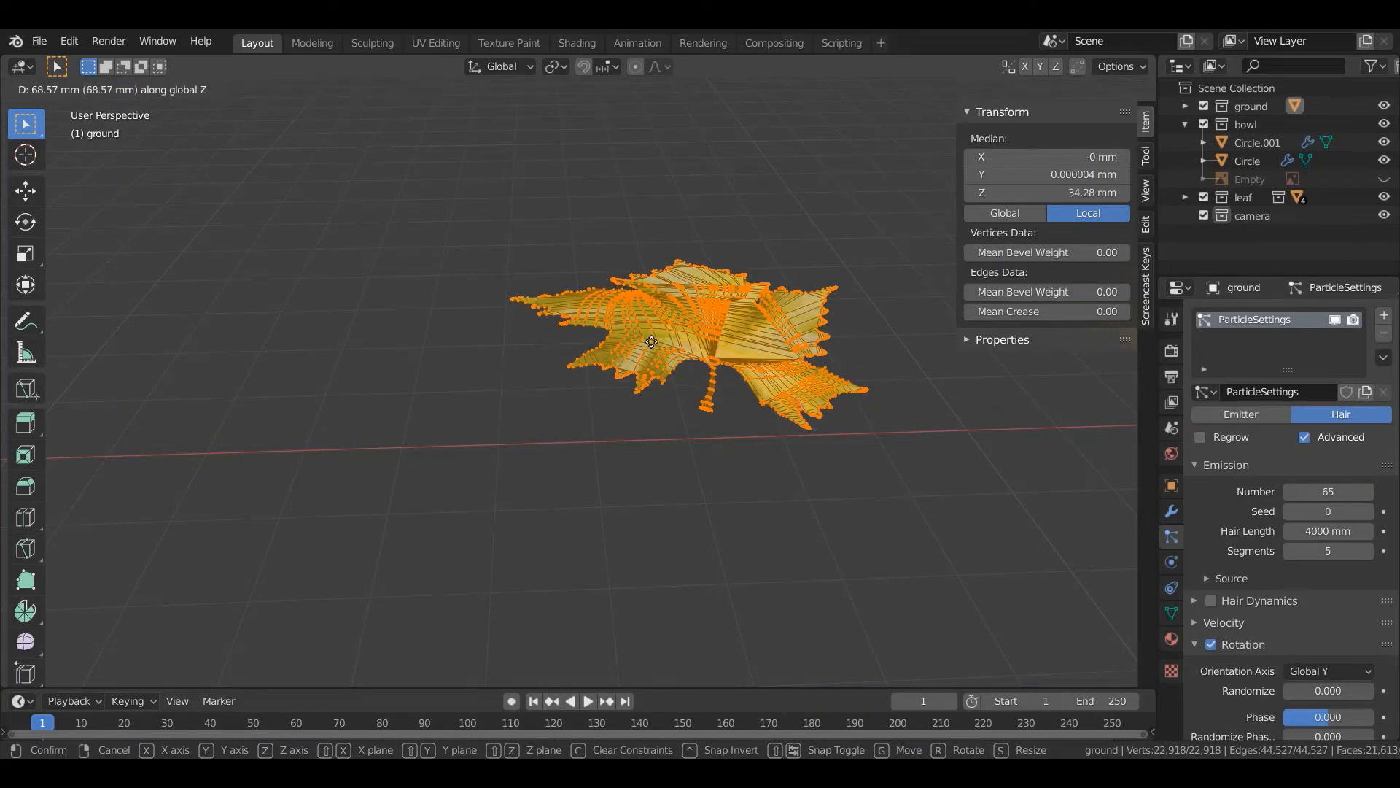
click(651, 341)
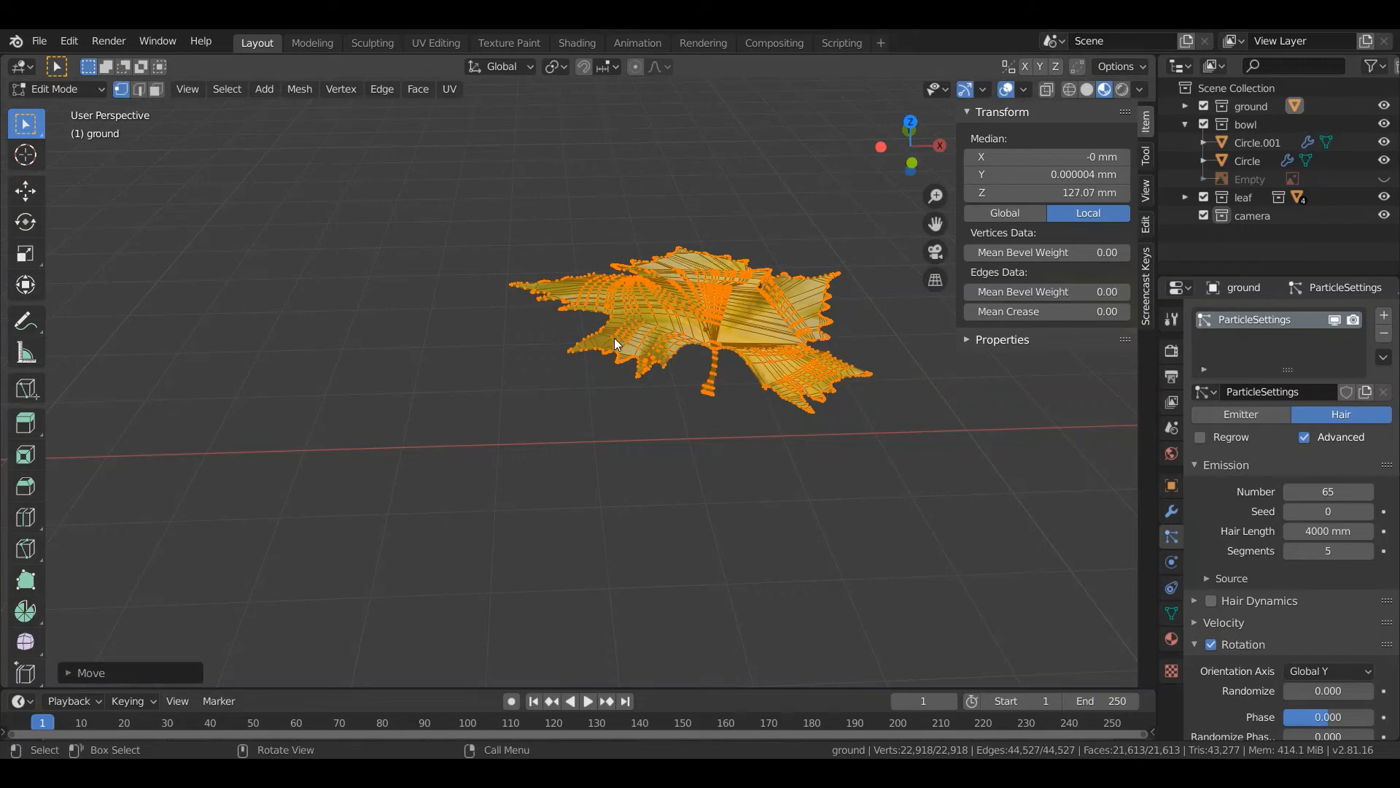
Return to Object Mode, select the ground plane and lower it along Z to about -262 mm.
key(Tab)
scroll(593, 331, down, 12)
shift+middle_drag(284, 397, 468, 388)
scroll(468, 388, up, 4)
scroll(468, 388, up, 5)
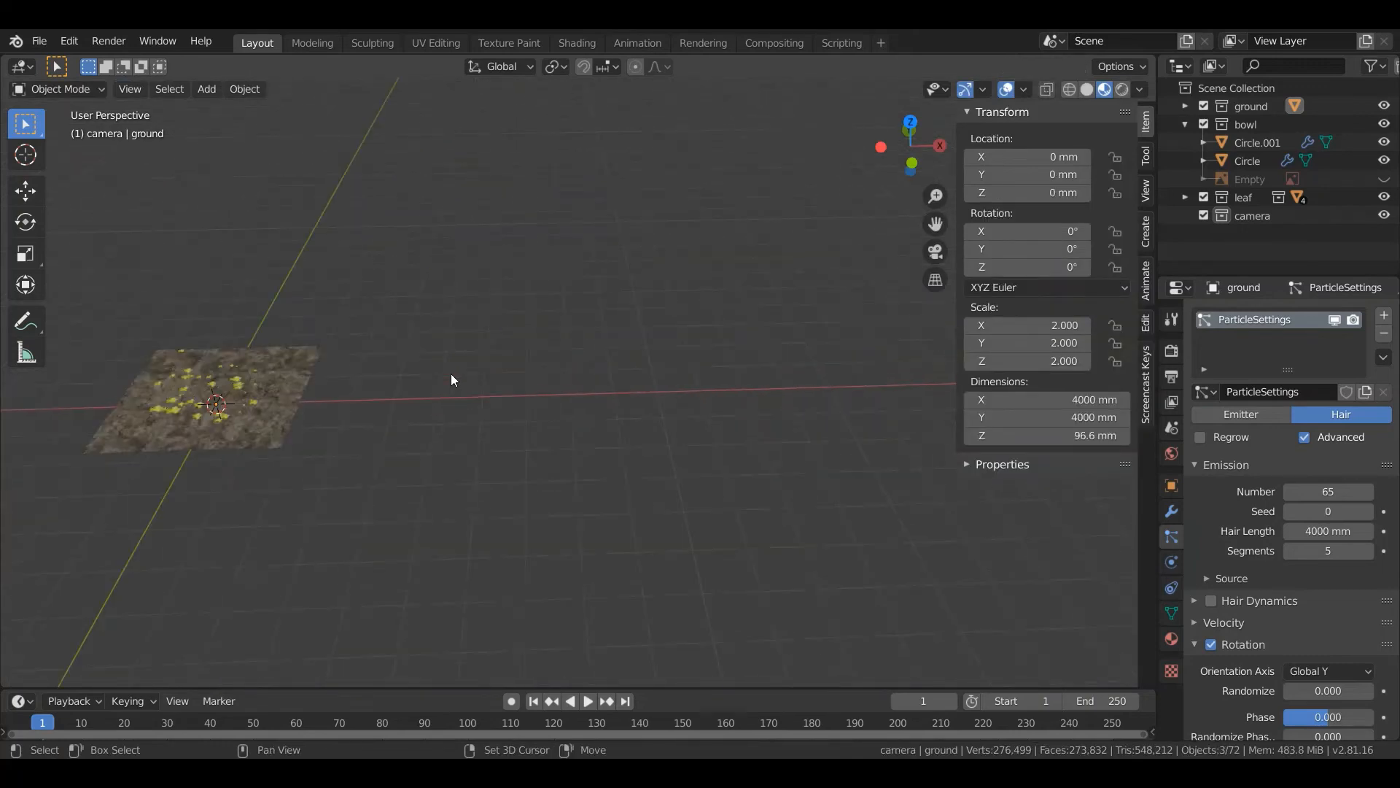
shift+middle_drag(205, 430, 523, 423)
scroll(540, 429, up, 2)
key(a)
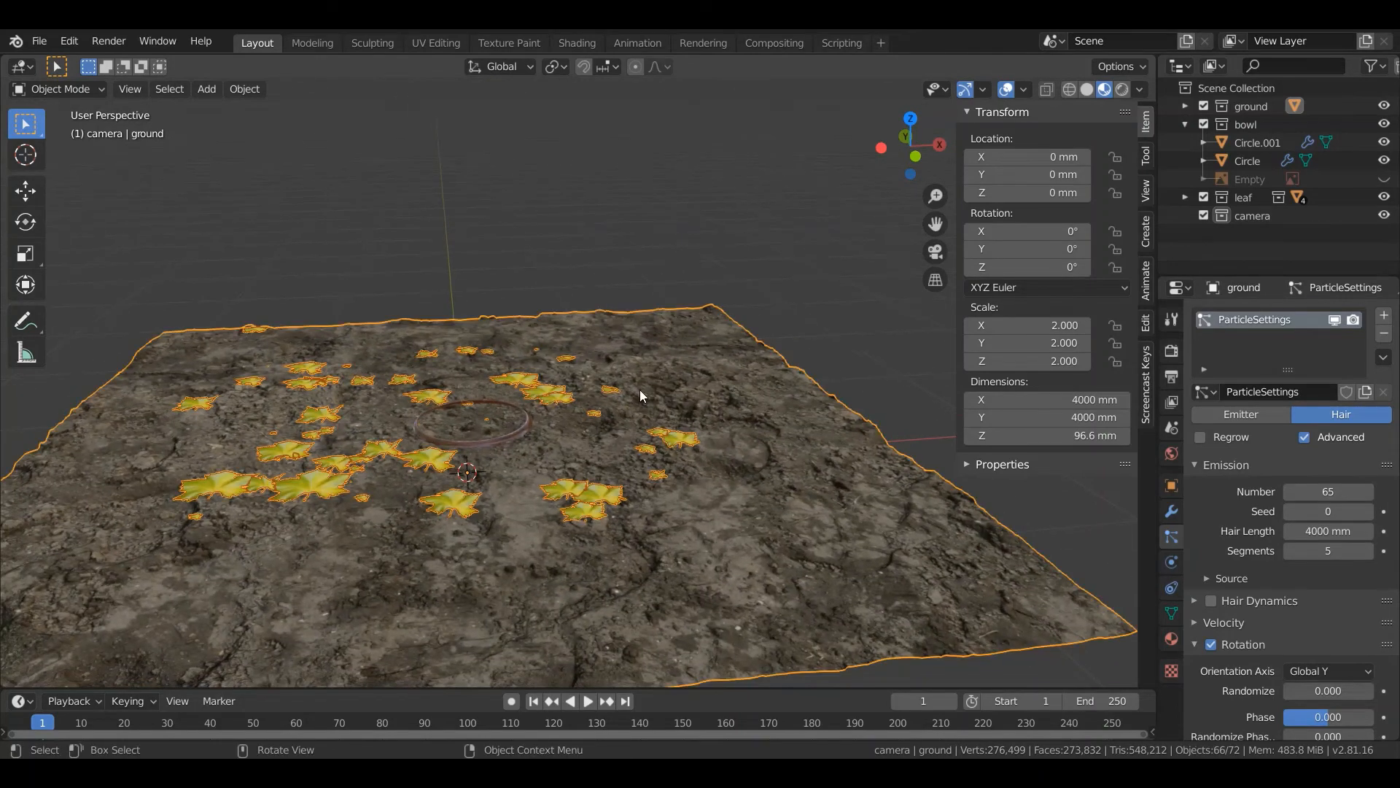
key(g)
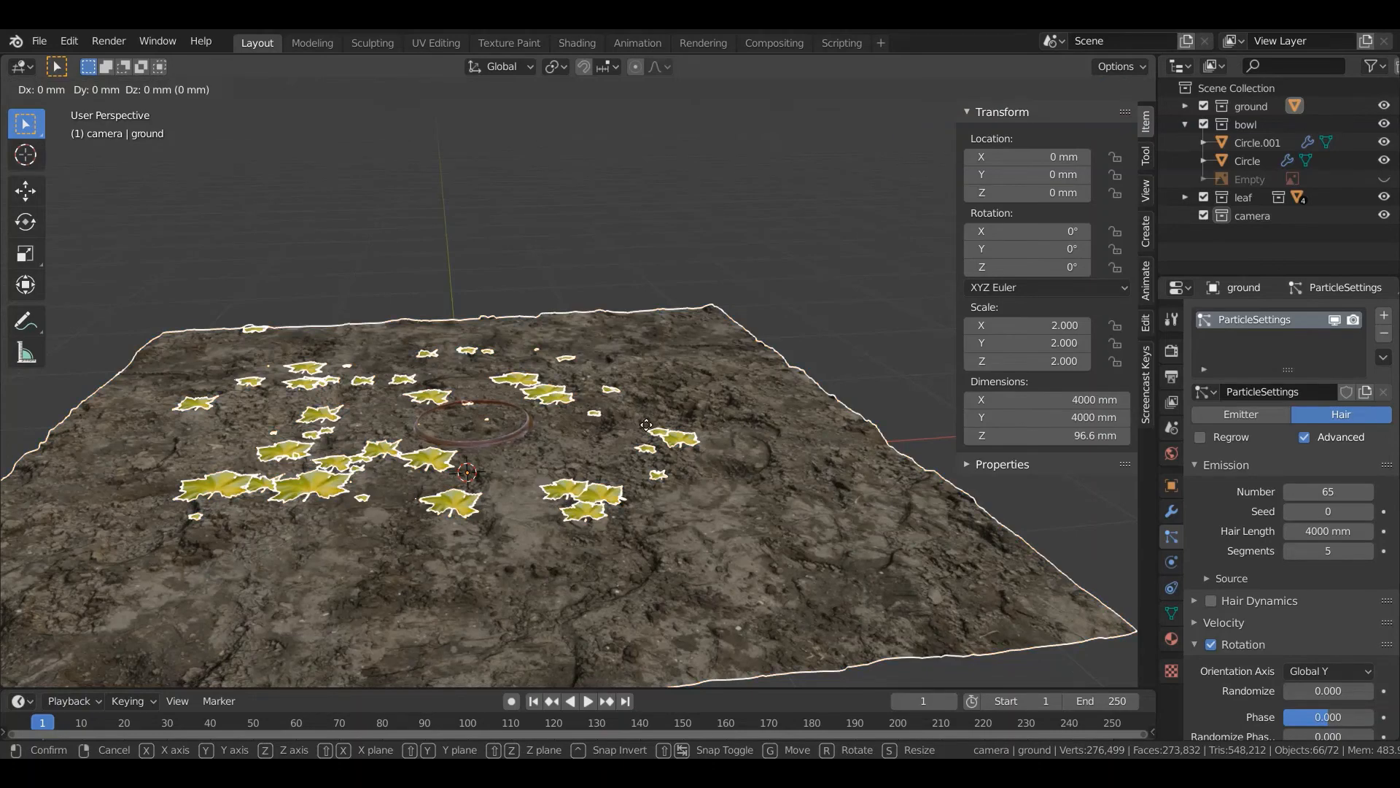
key(z)
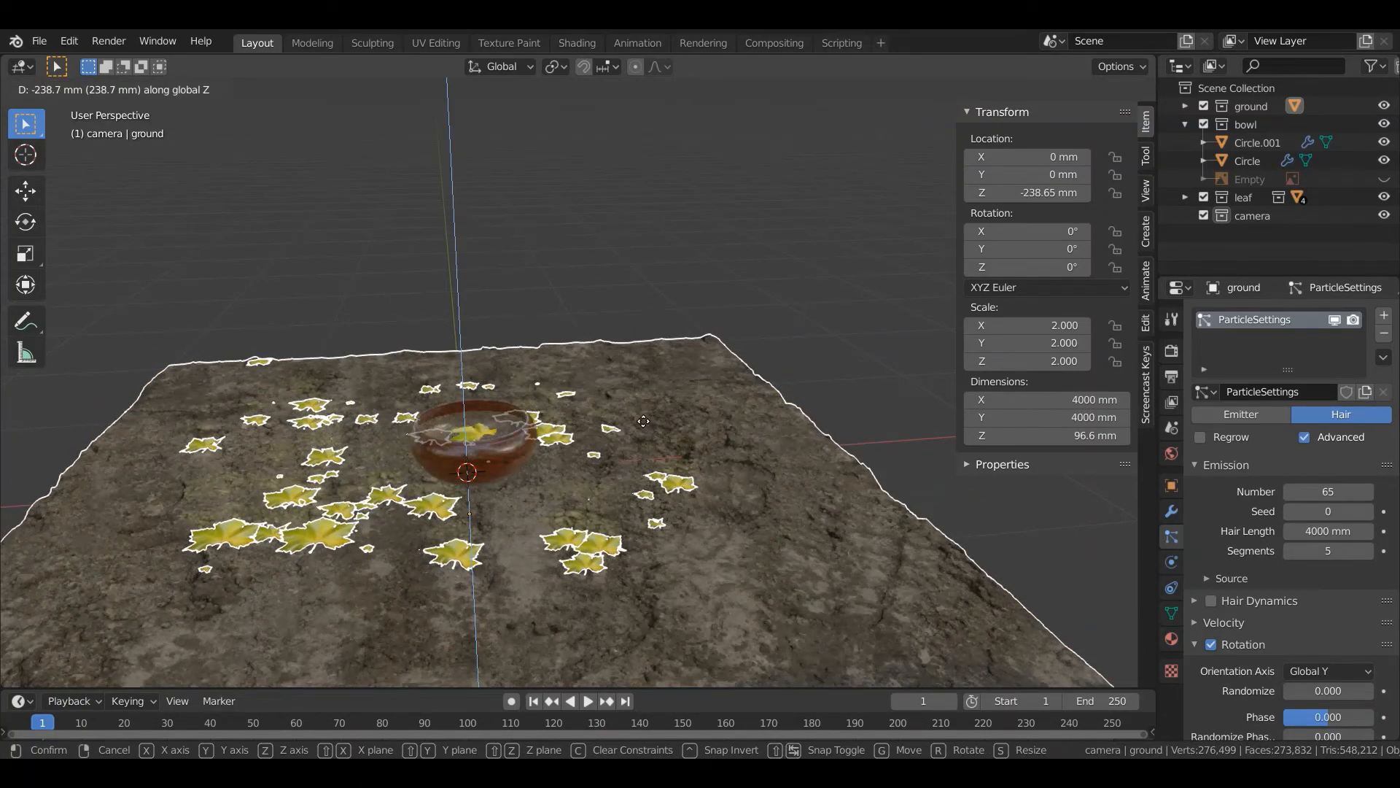
click(567, 290)
middle_drag(588, 271, 569, 340)
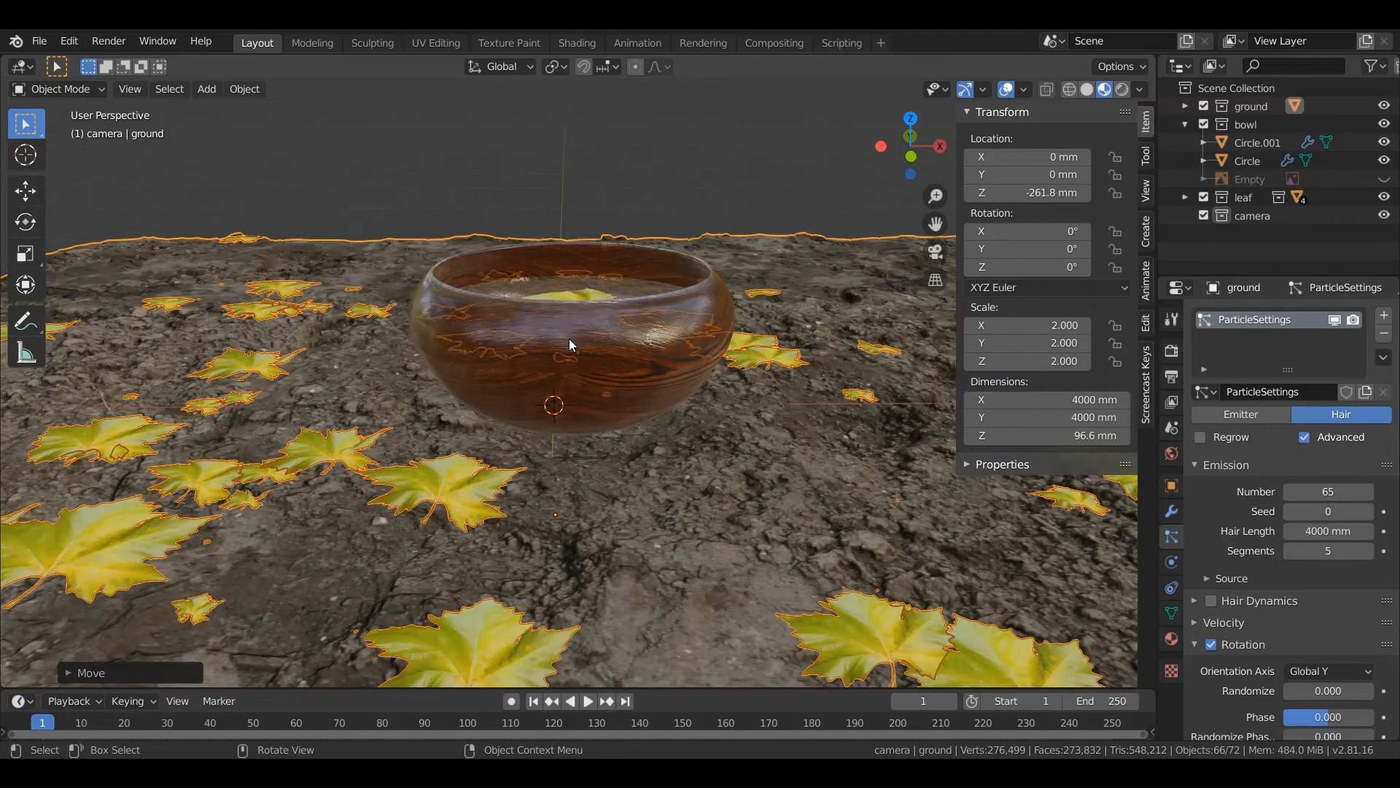
middle_drag(568, 338, 505, 427)
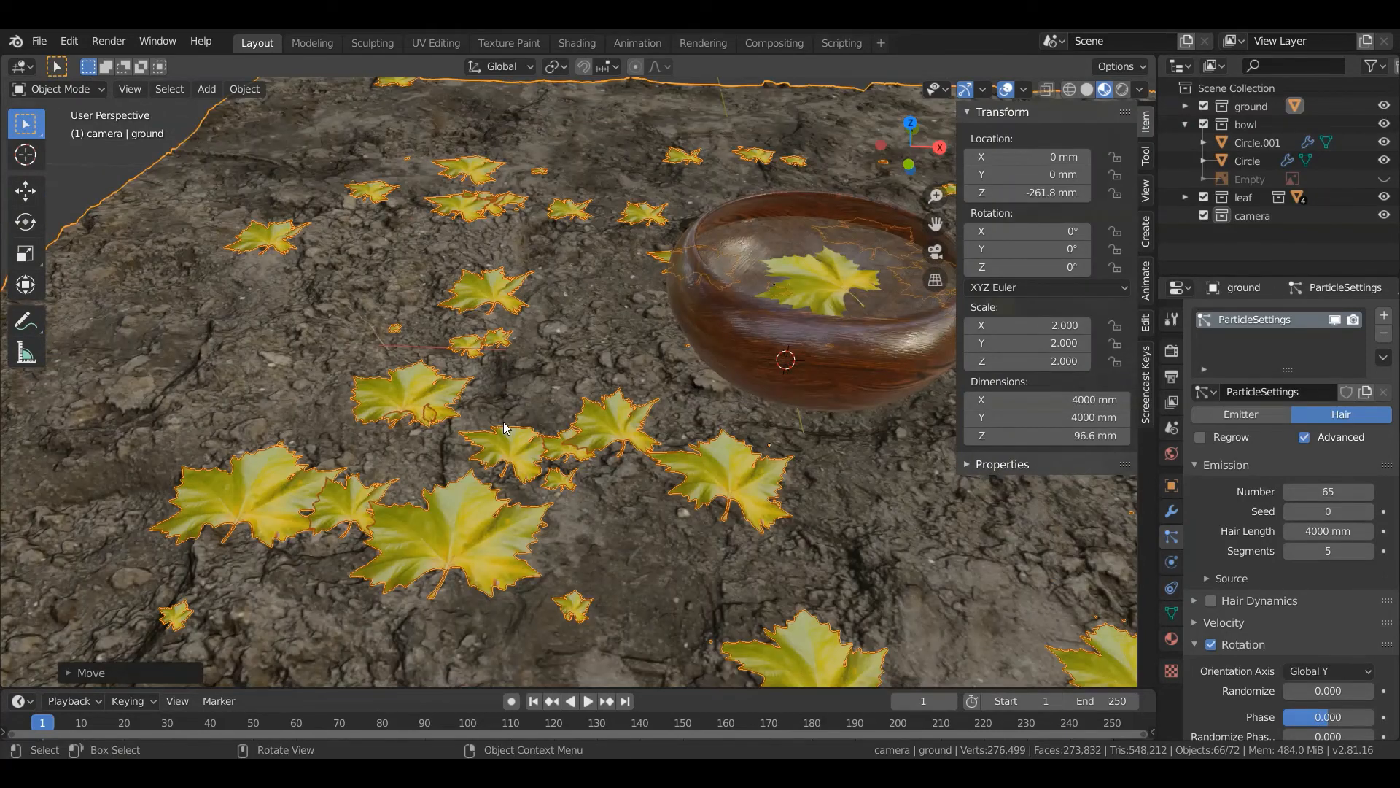
Switch to Solid shading and select the bowl together with the blue disc inside it.
scroll(506, 427, down, 2)
scroll(405, 322, down, 4)
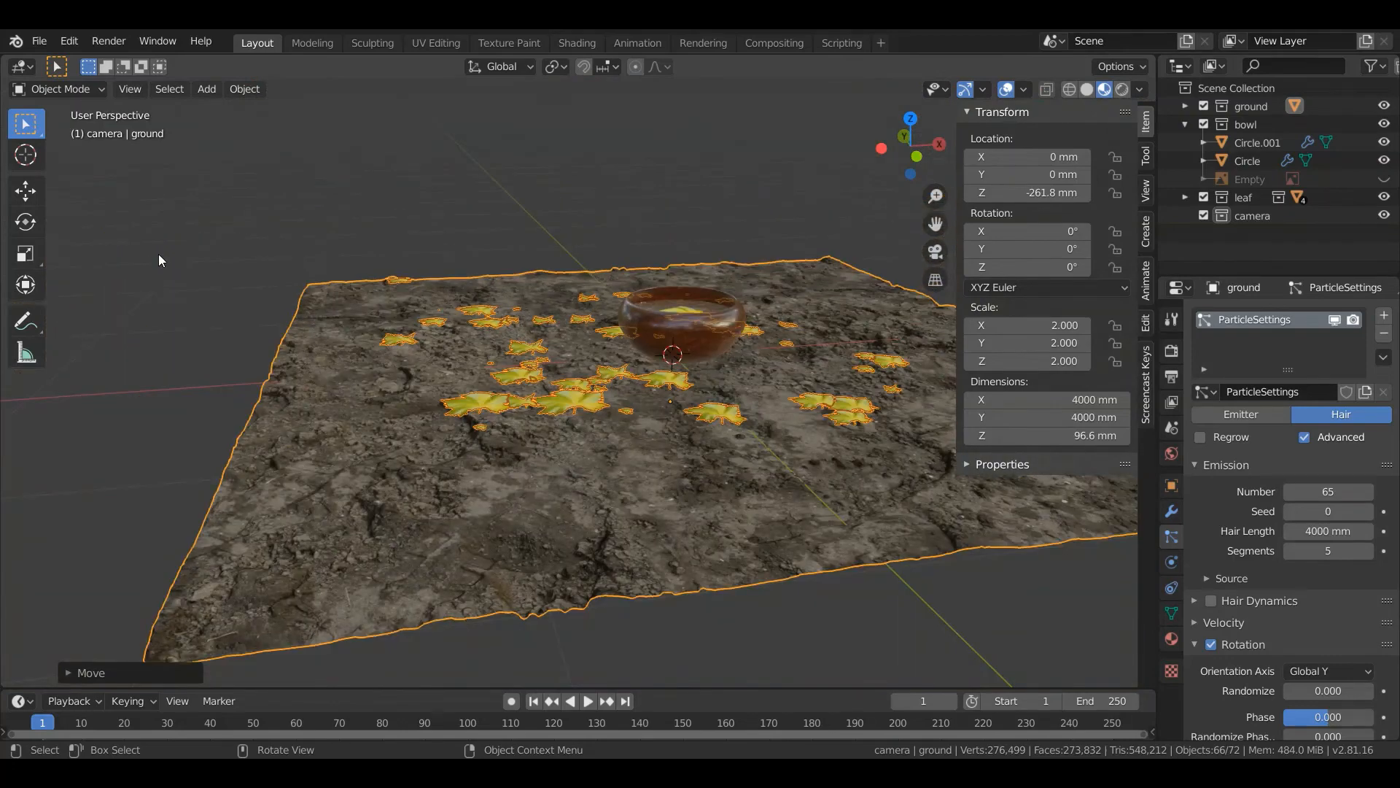
click(161, 261)
click(1087, 89)
mouse_move(723, 334)
middle_down()
mouse_move(690, 307)
mouse_move(666, 312)
mouse_move(525, 406)
mouse_move(562, 350)
mouse_move(566, 378)
mouse_move(579, 356)
mouse_move(537, 362)
mouse_move(523, 376)
mouse_move(603, 379)
mouse_move(580, 393)
mouse_move(575, 450)
middle_up()
key(KP_1)
scroll(688, 300, up, 1)
scroll(522, 372, up, 4)
click(574, 446)
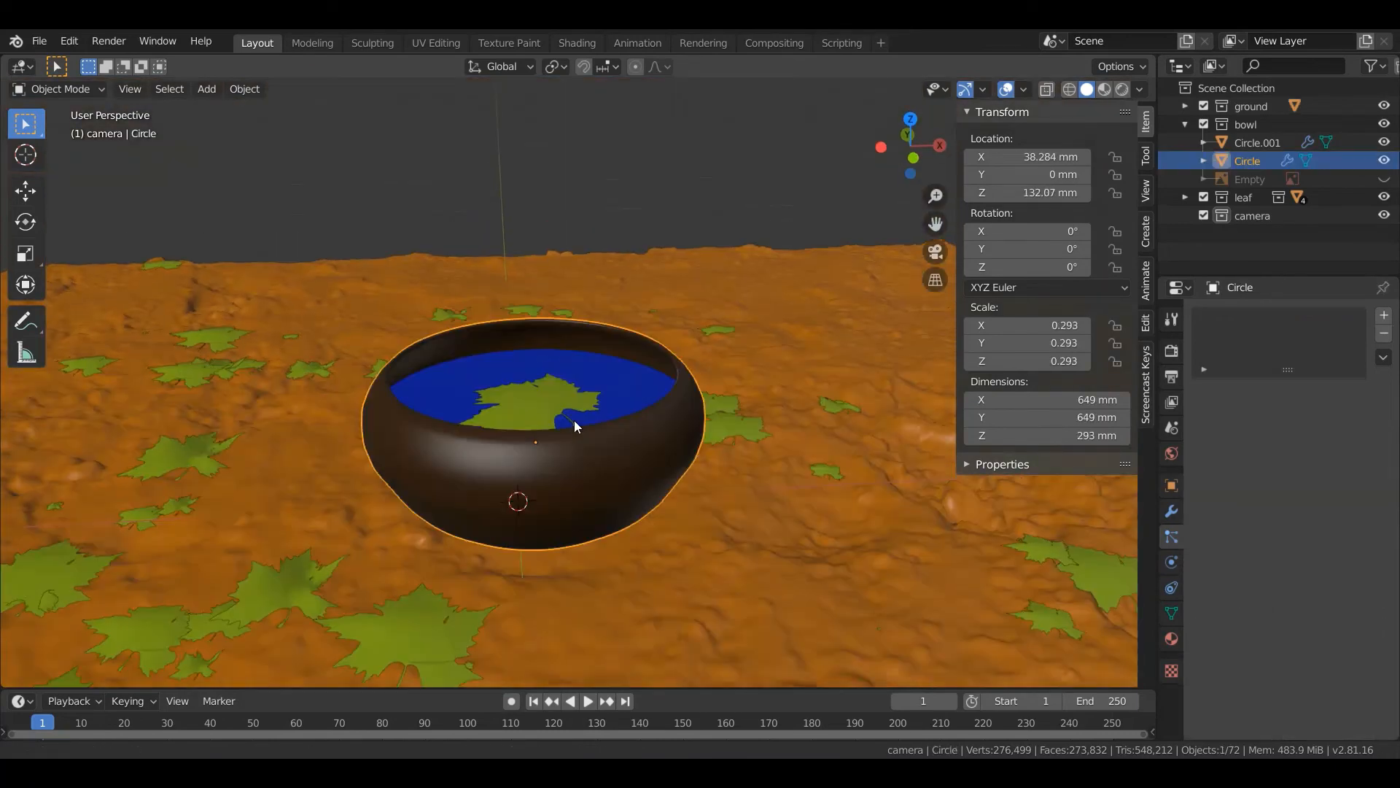
shift+click(575, 420)
Lower the selected bowl and blue disc along the Z axis to about 111.65 mm.
middle_drag(587, 375, 597, 339)
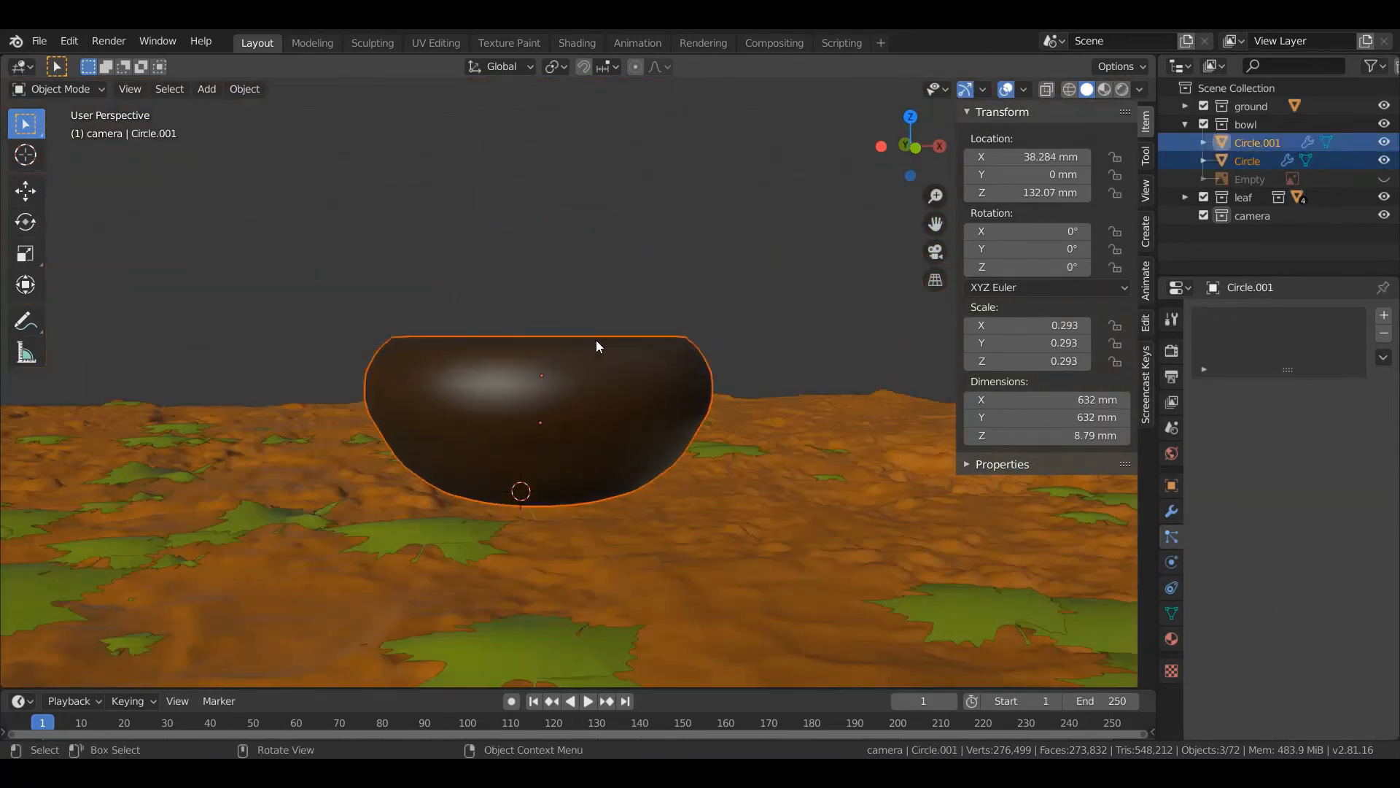
scroll(597, 340, up, 2)
key(g)
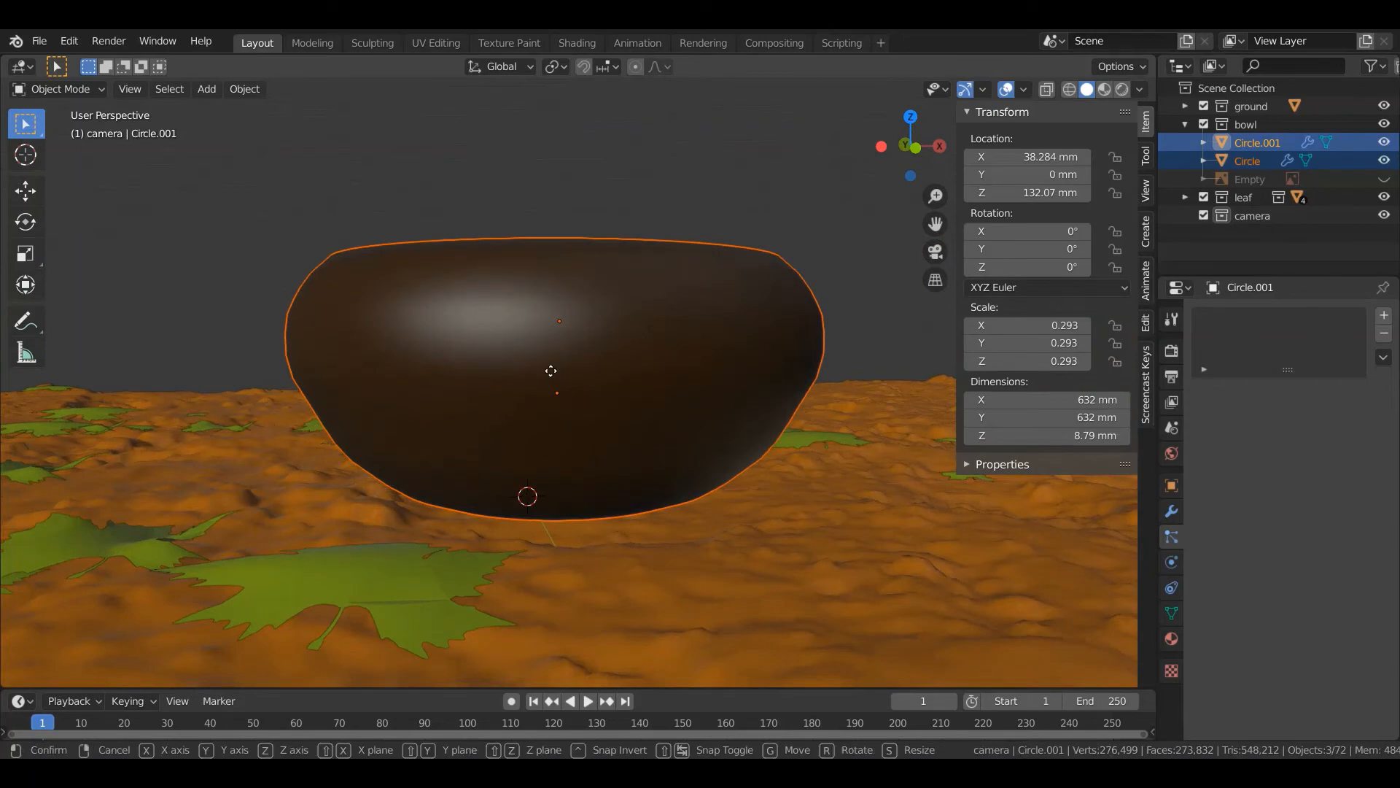
key(z)
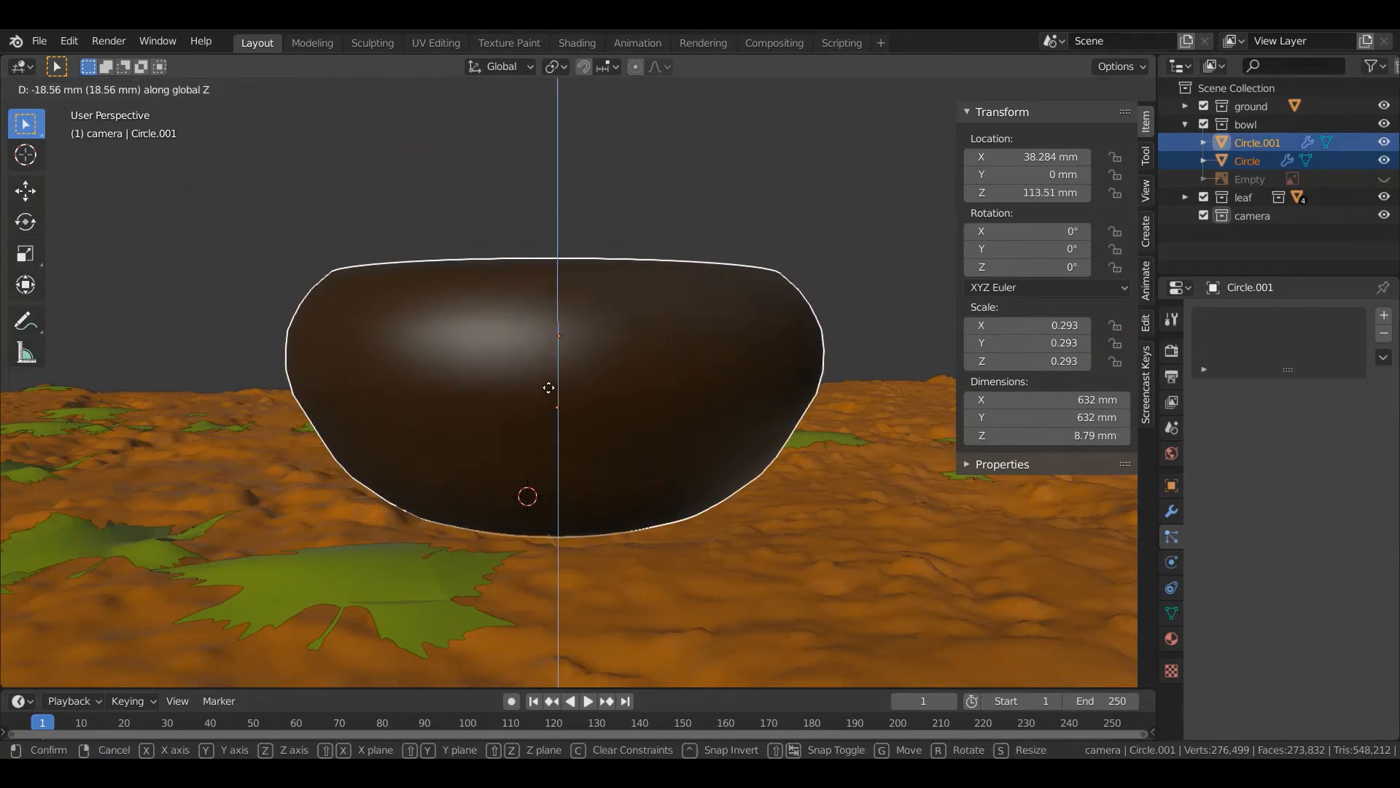
click(547, 387)
scroll(553, 272, down, 5)
middle_drag(596, 231, 549, 286)
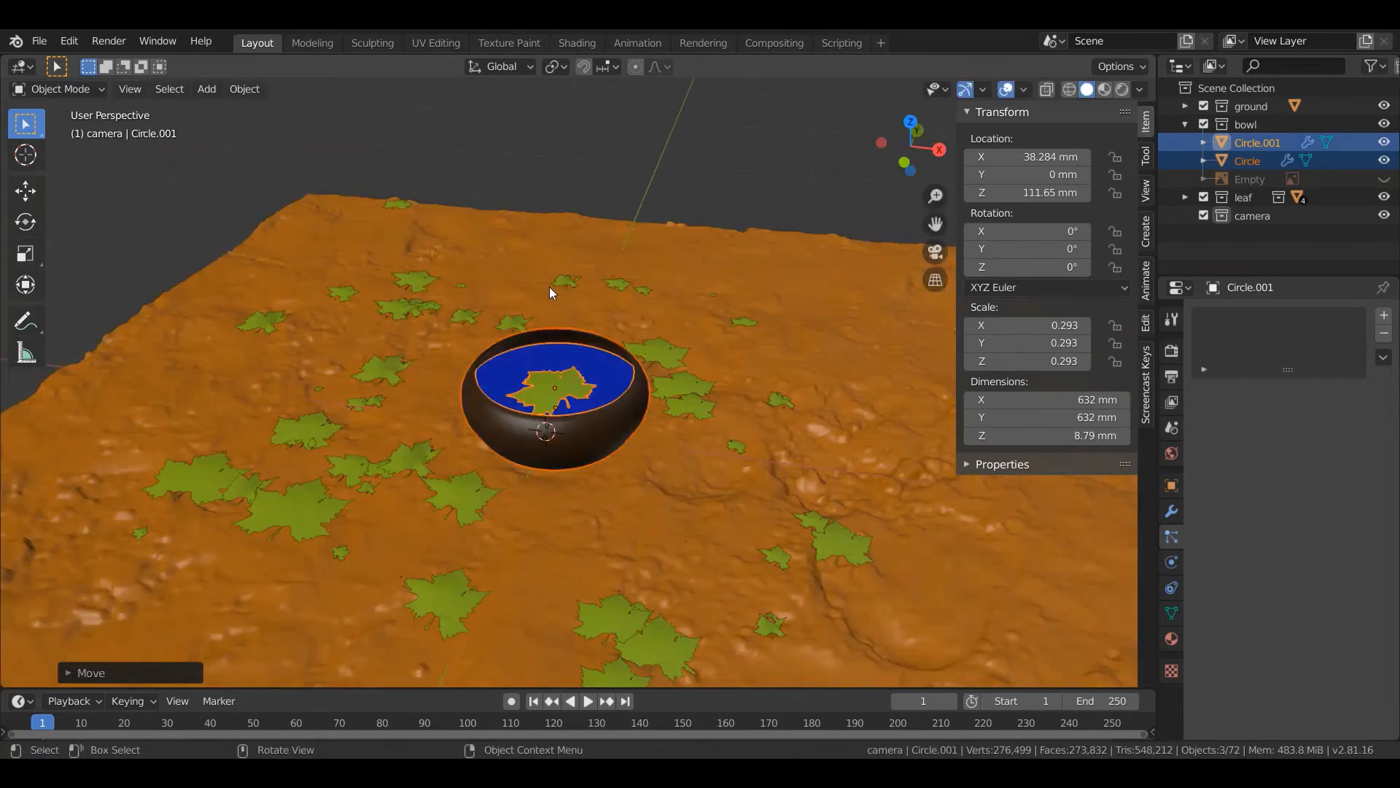
scroll(549, 286, down, 4)
Deselect everything and add a camera to the camera collection.
click(244, 341)
middle_drag(365, 305, 378, 383)
scroll(571, 425, up, 3)
middle_drag(572, 426, 574, 408)
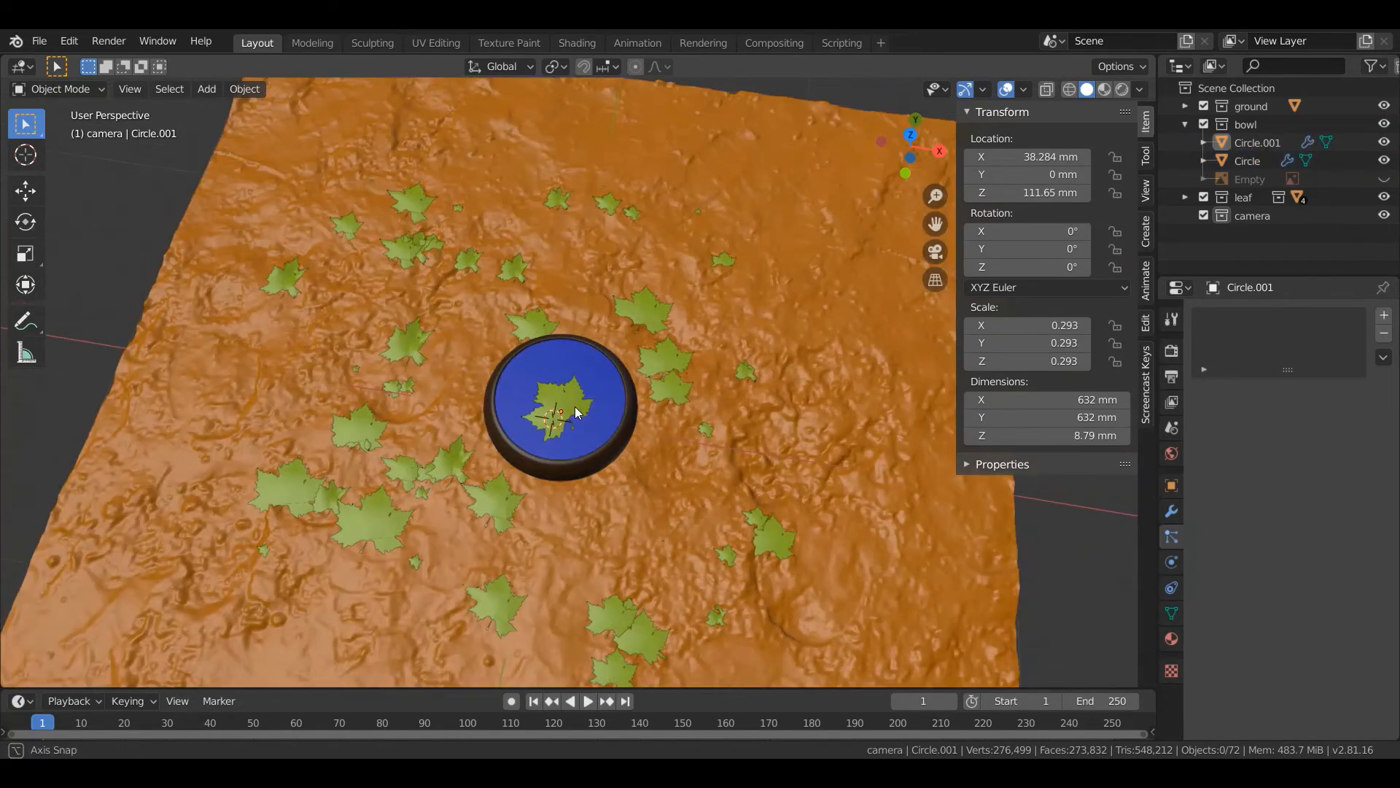
key(shift+a)
mouse_move(347, 221)
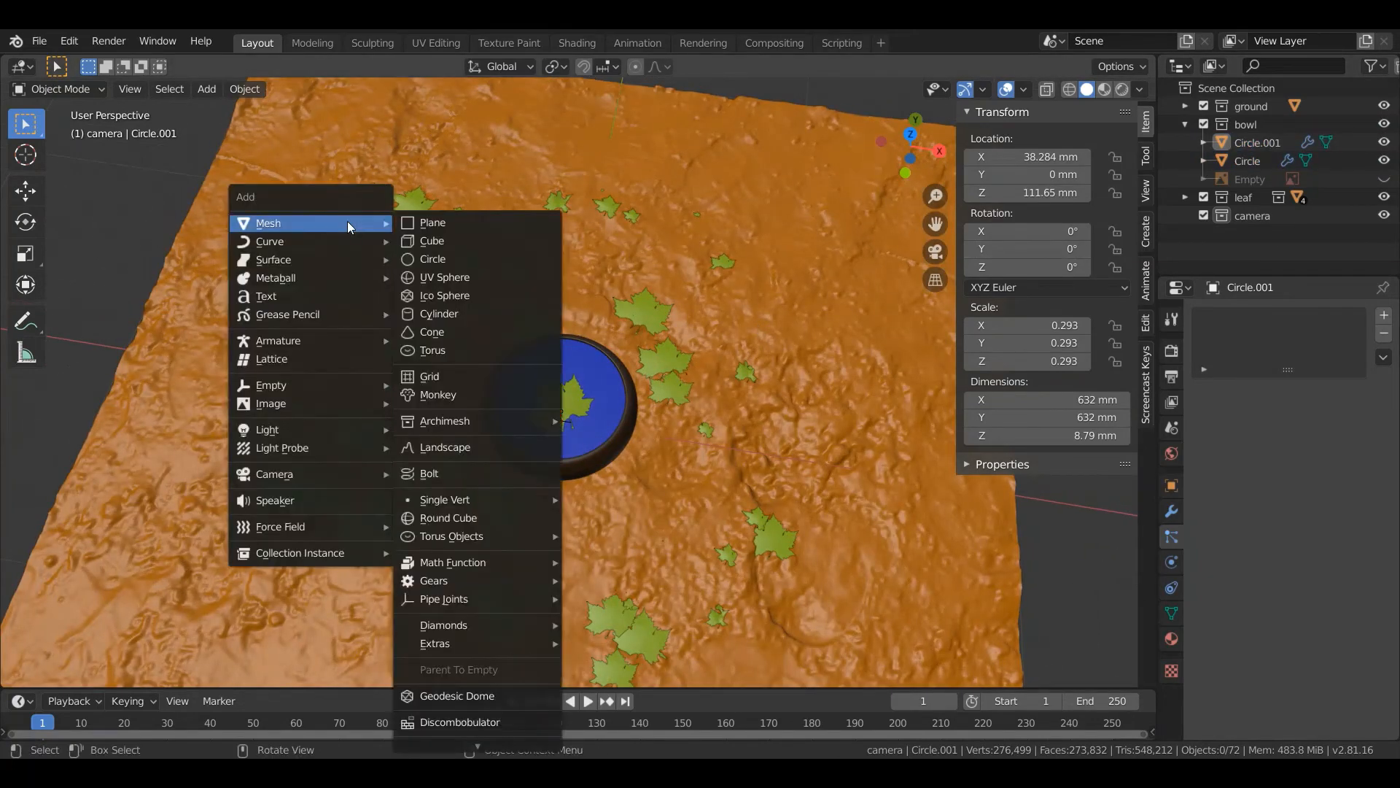
mouse_move(344, 487)
click(434, 473)
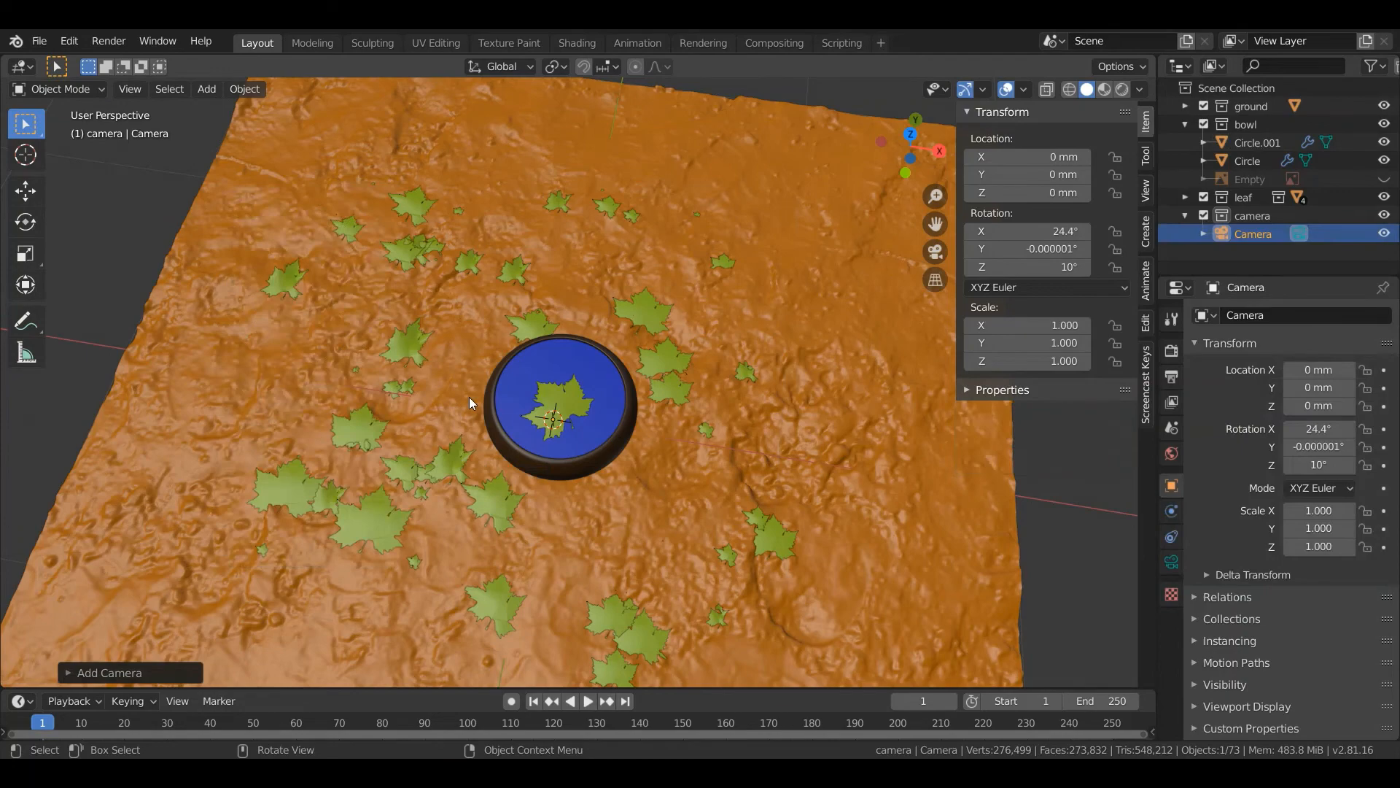
Align the camera to a view looking down on the bowl and move it to about X 209, Y -944, Z 2303 mm.
scroll(470, 397, up, 2)
shift+middle_drag(623, 413, 593, 356)
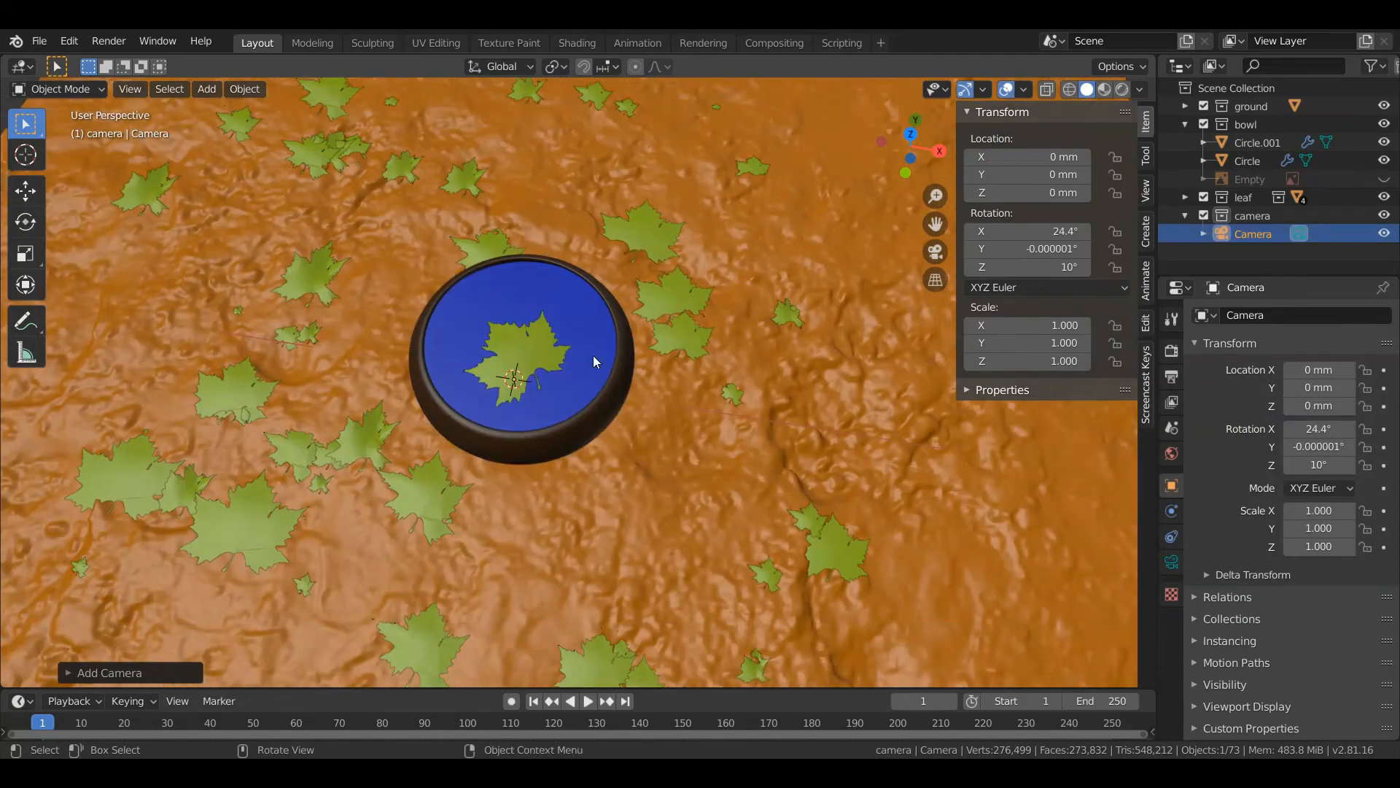
key(ctrl+alt+KP_0)
key(g)
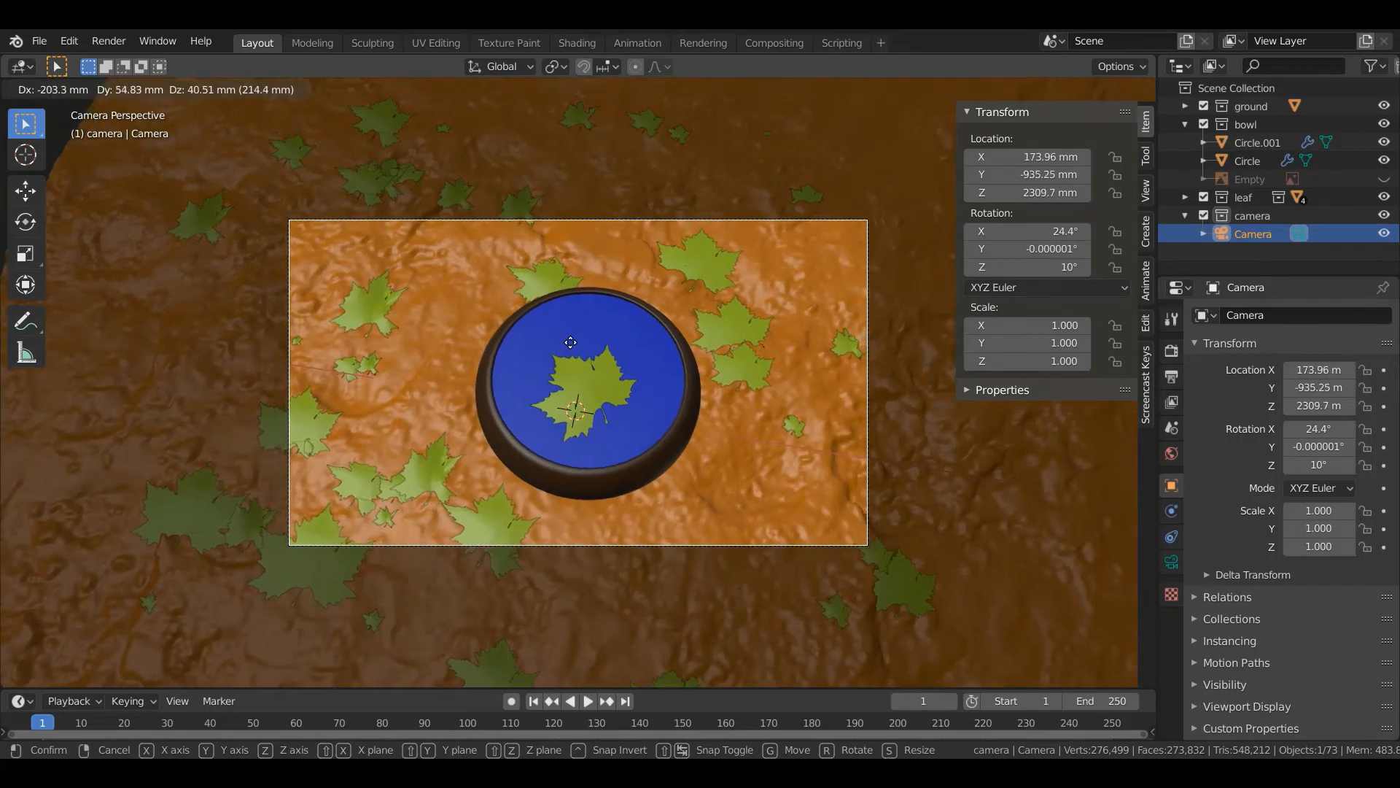
click(573, 347)
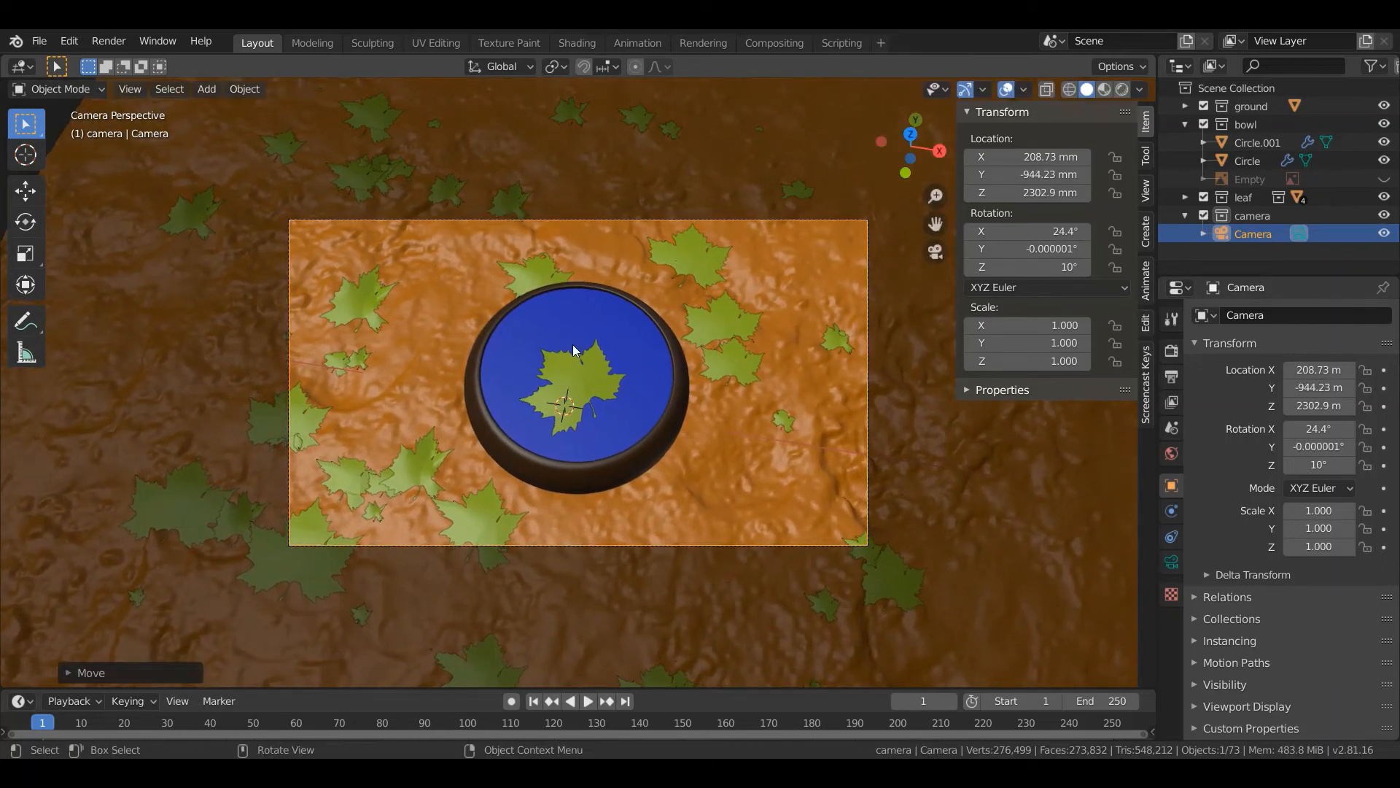
scroll(573, 348, up, 2)
scroll(657, 304, down, 2)
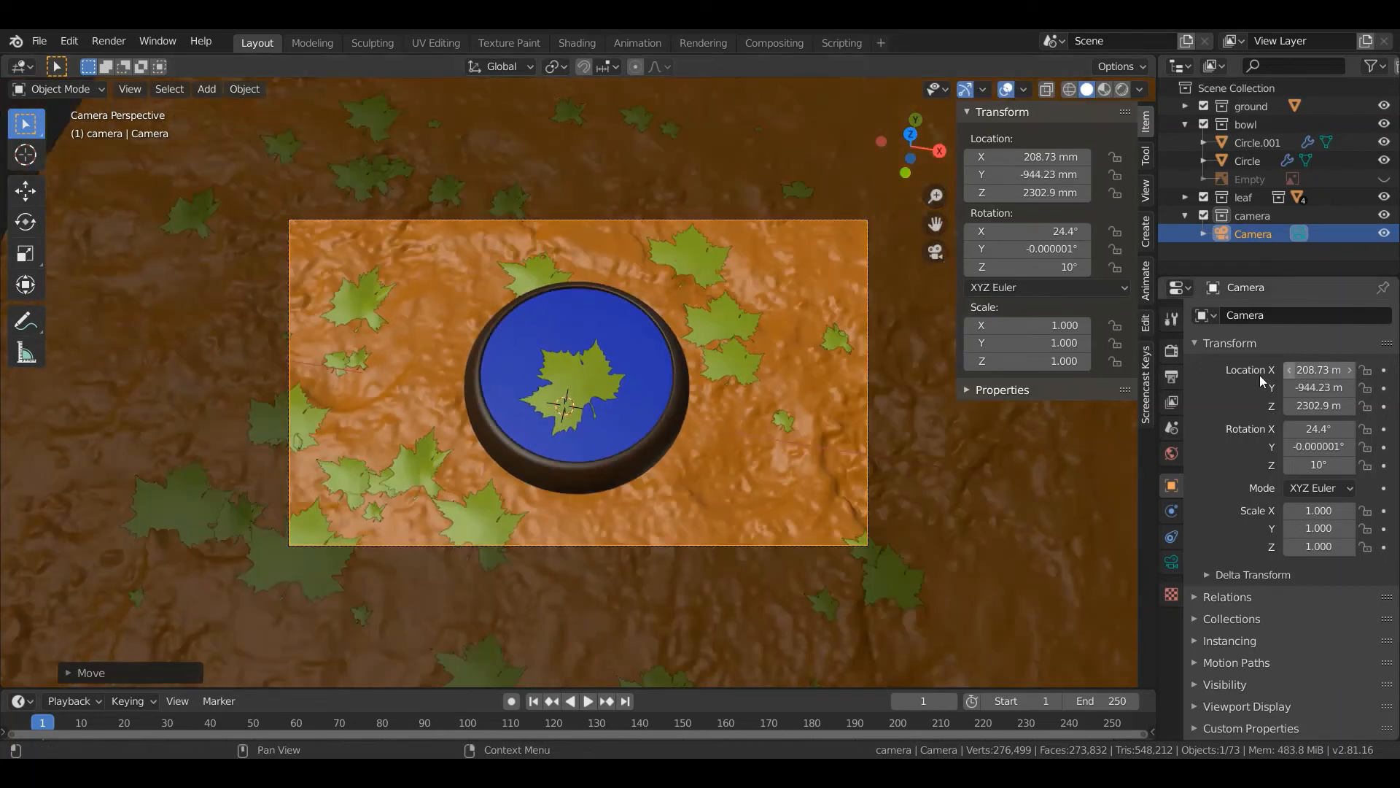
Set the camera's focal length to 47 mm and shift the camera to reframe the bowl.
click(1171, 561)
drag(1327, 403, 1306, 403)
scroll(566, 341, up, 3)
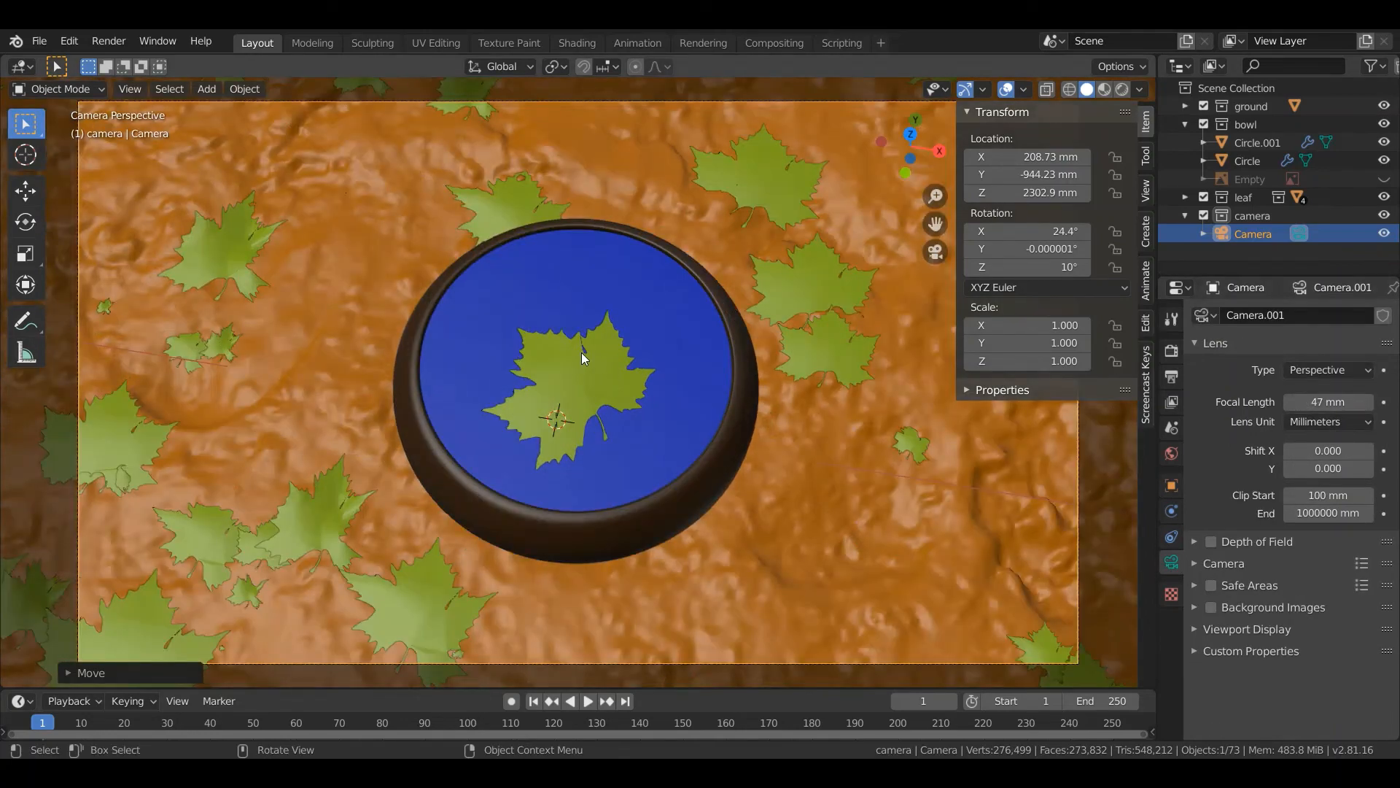
scroll(581, 352, down, 3)
key(g)
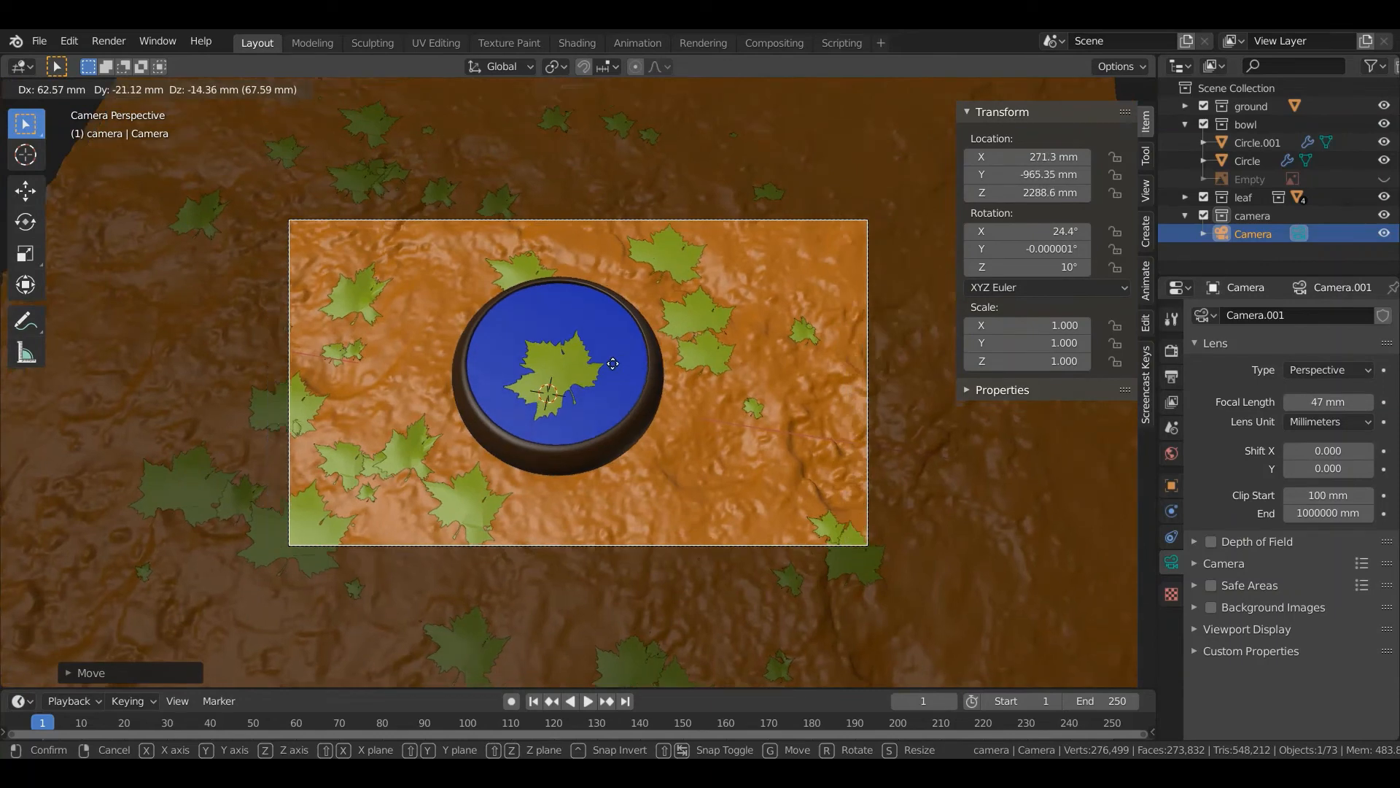
click(593, 372)
Move the leaf inside the bowl along X and Y to about X 43.2 mm and Y 27.5 mm.
click(593, 372)
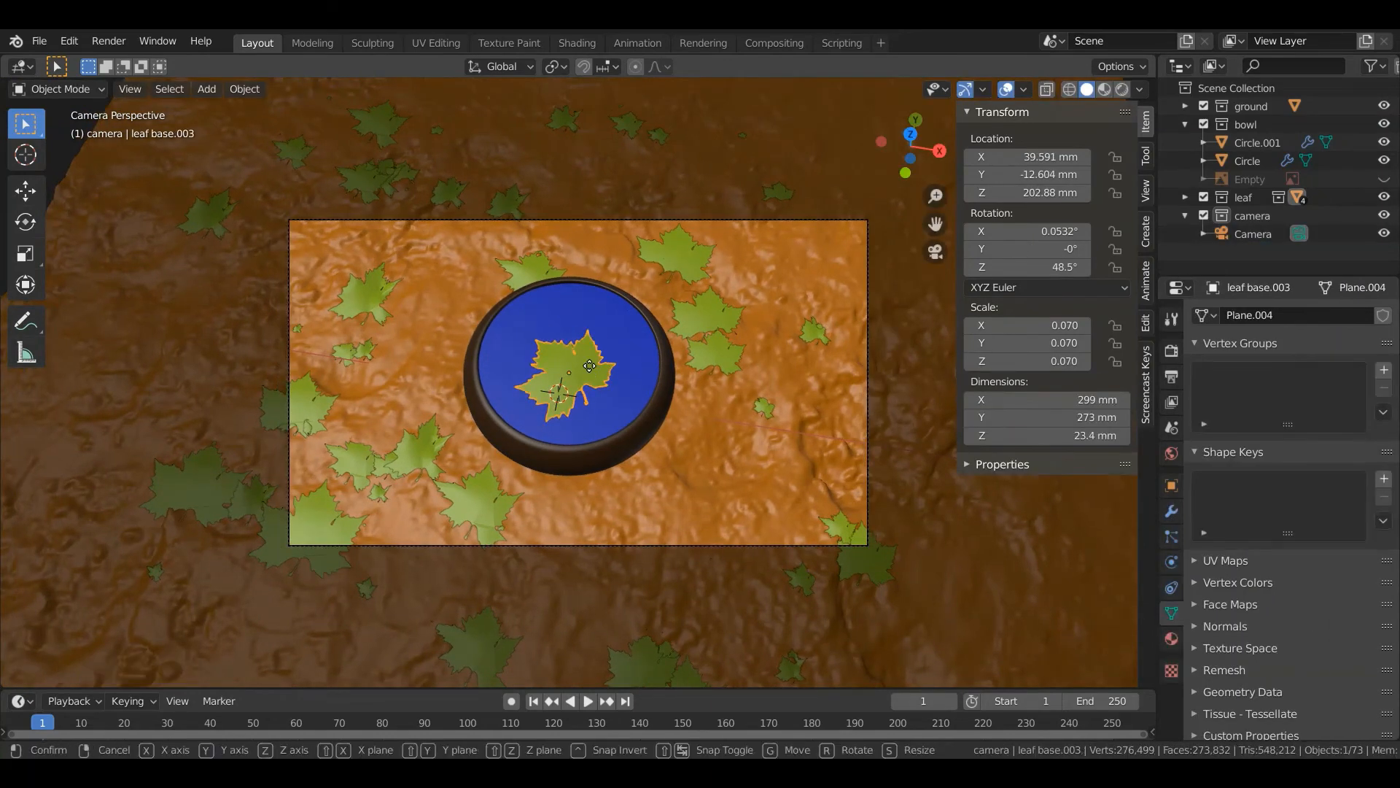
key(g)
key(y)
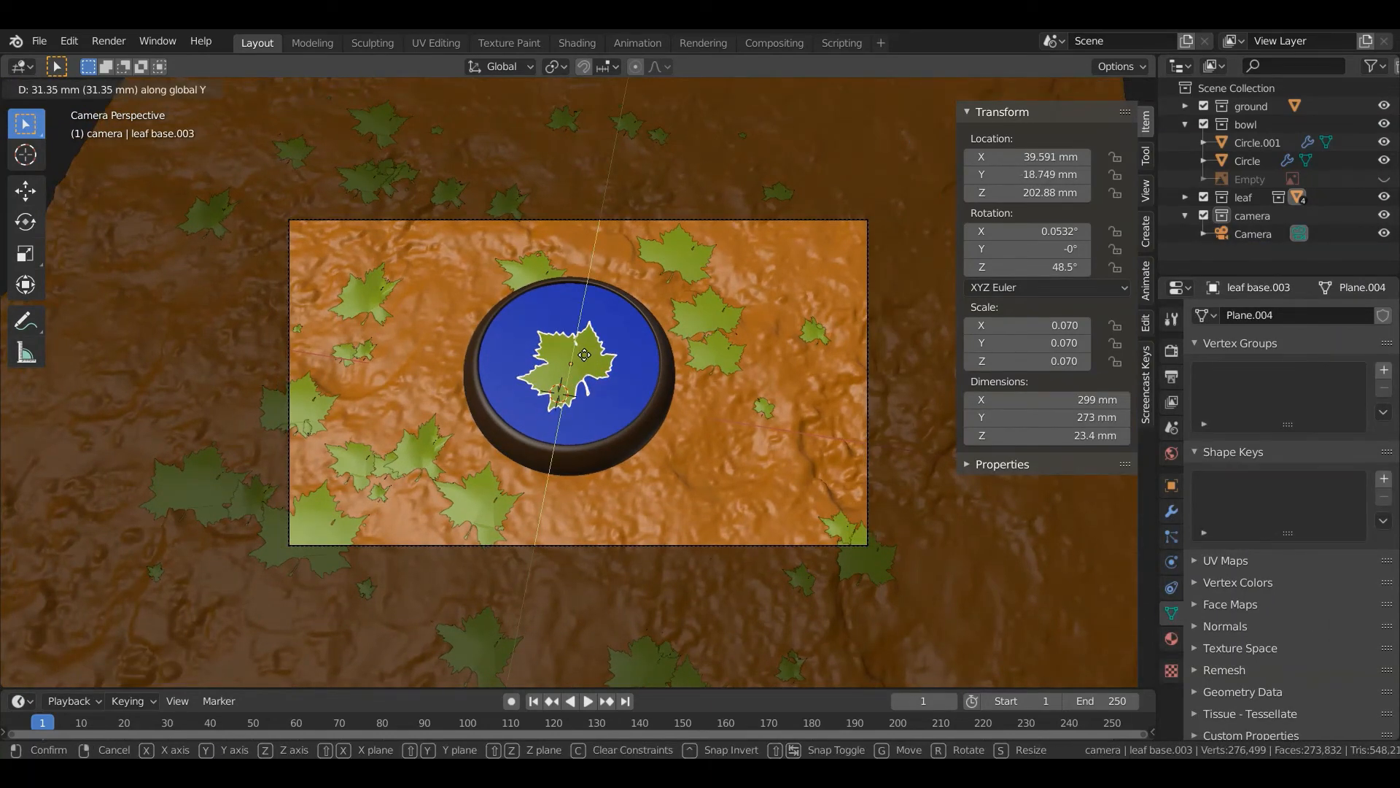
click(584, 355)
key(g)
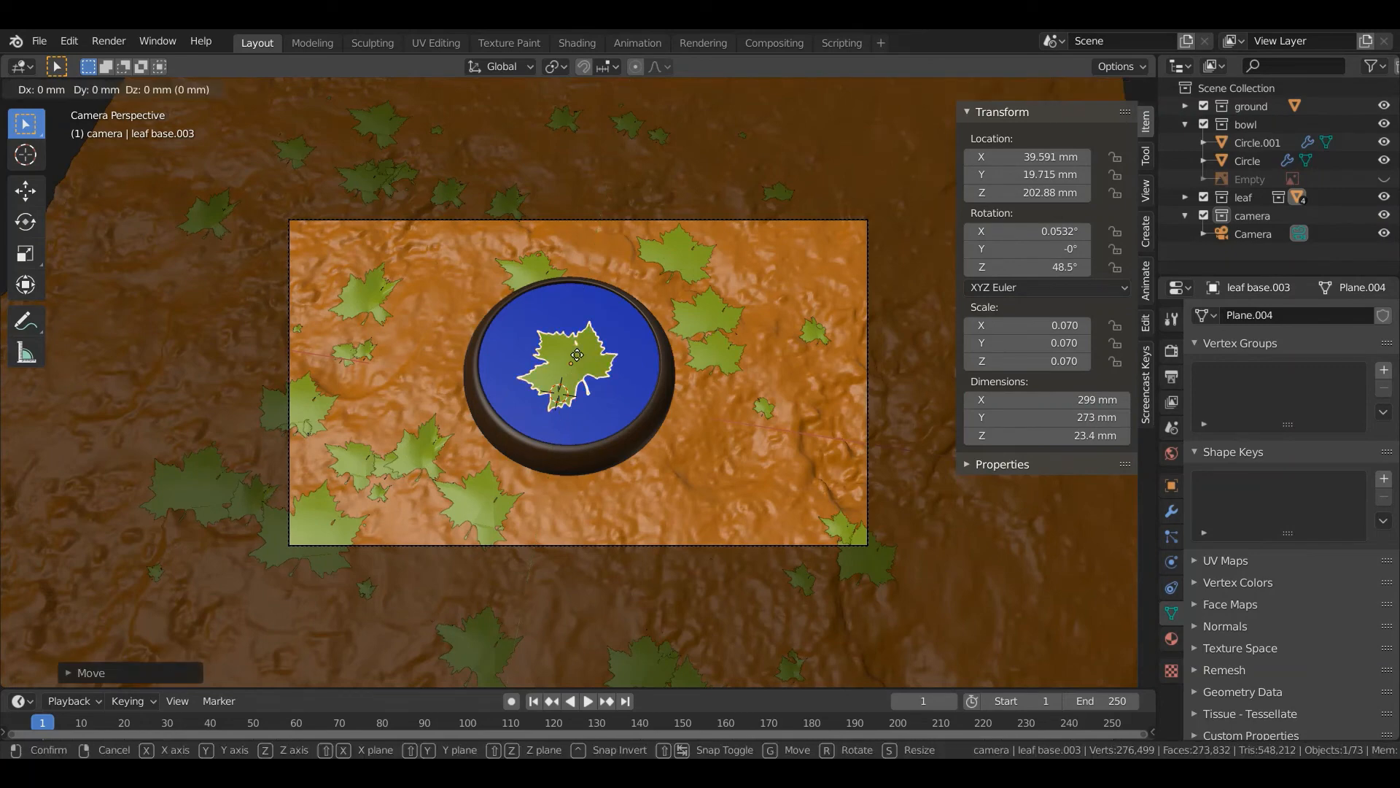
key(x)
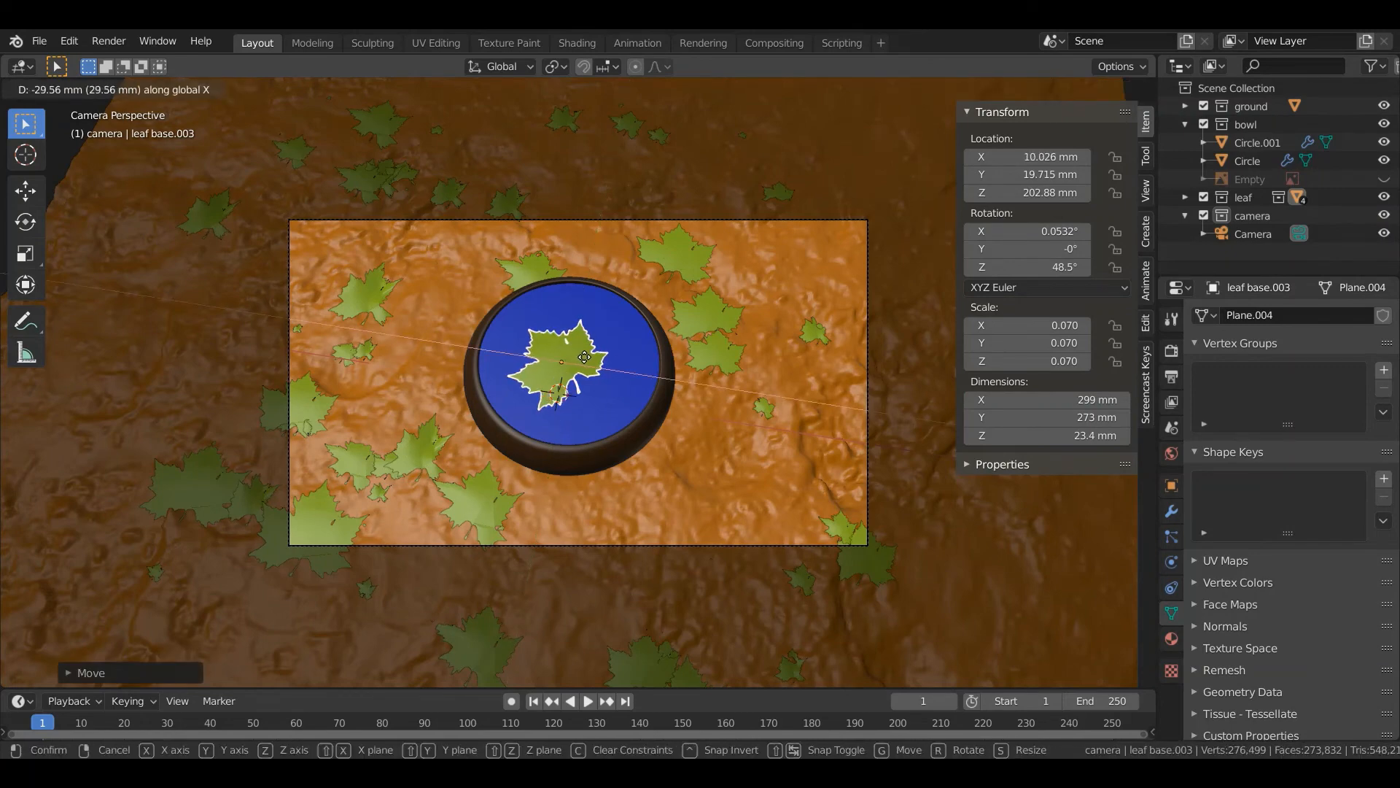
key(y)
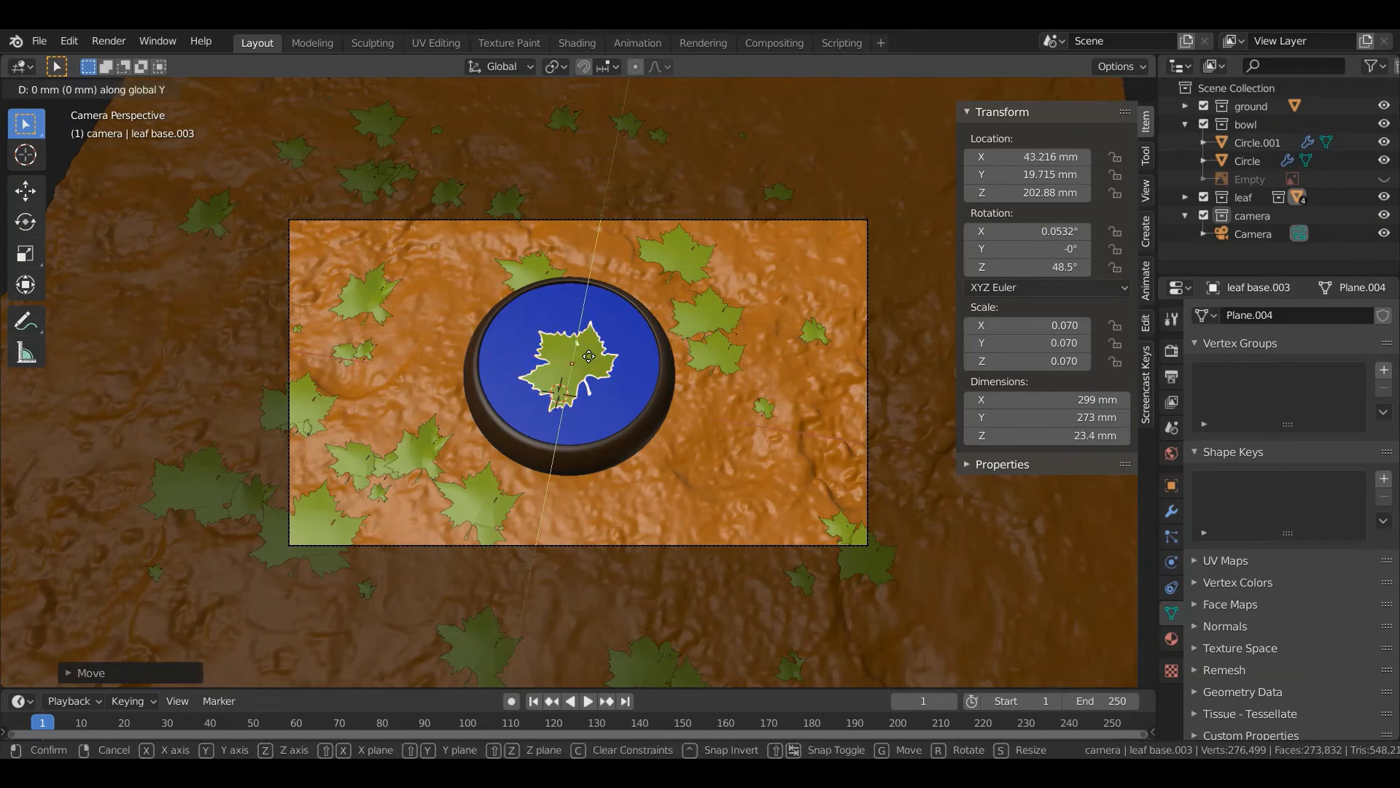
click(583, 344)
scroll(471, 326, down, 2)
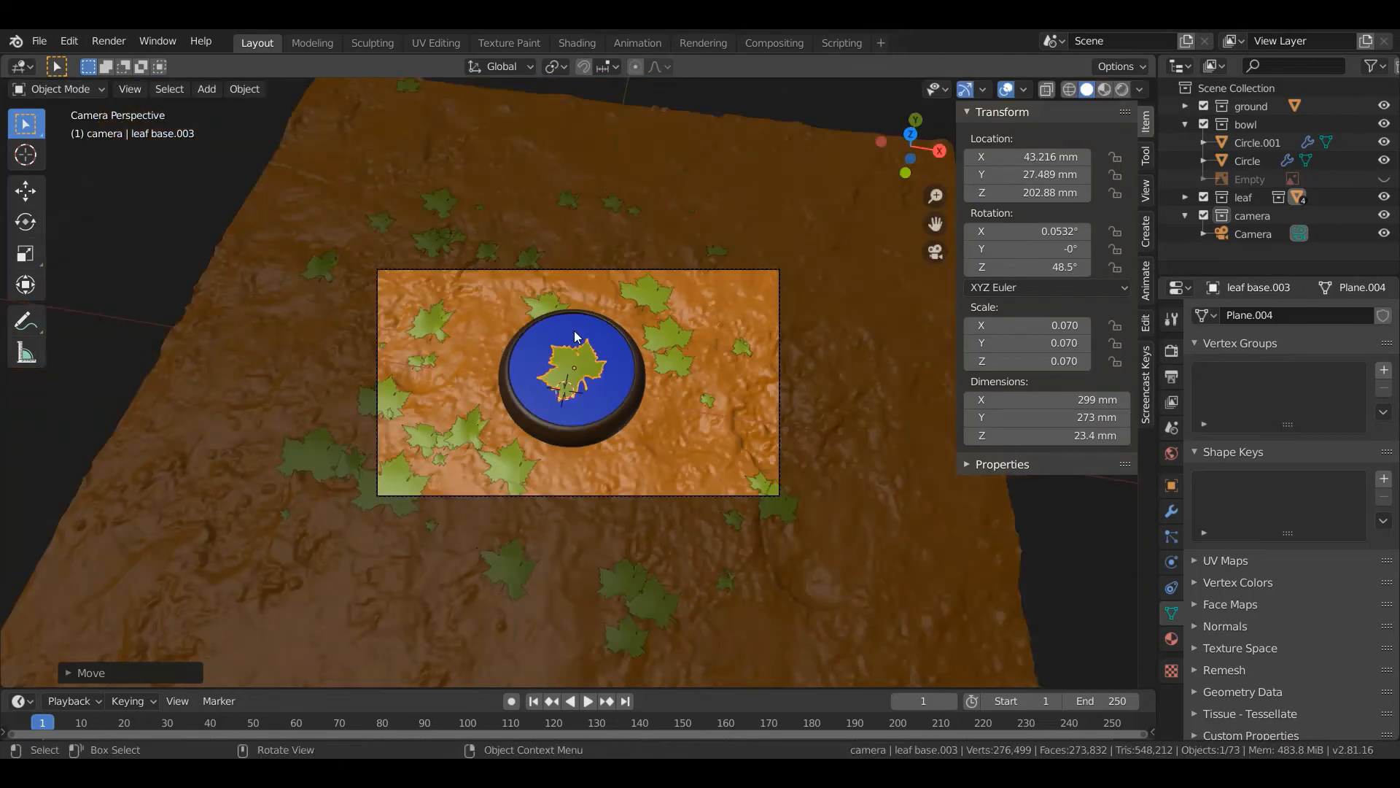
scroll(614, 324, up, 2)
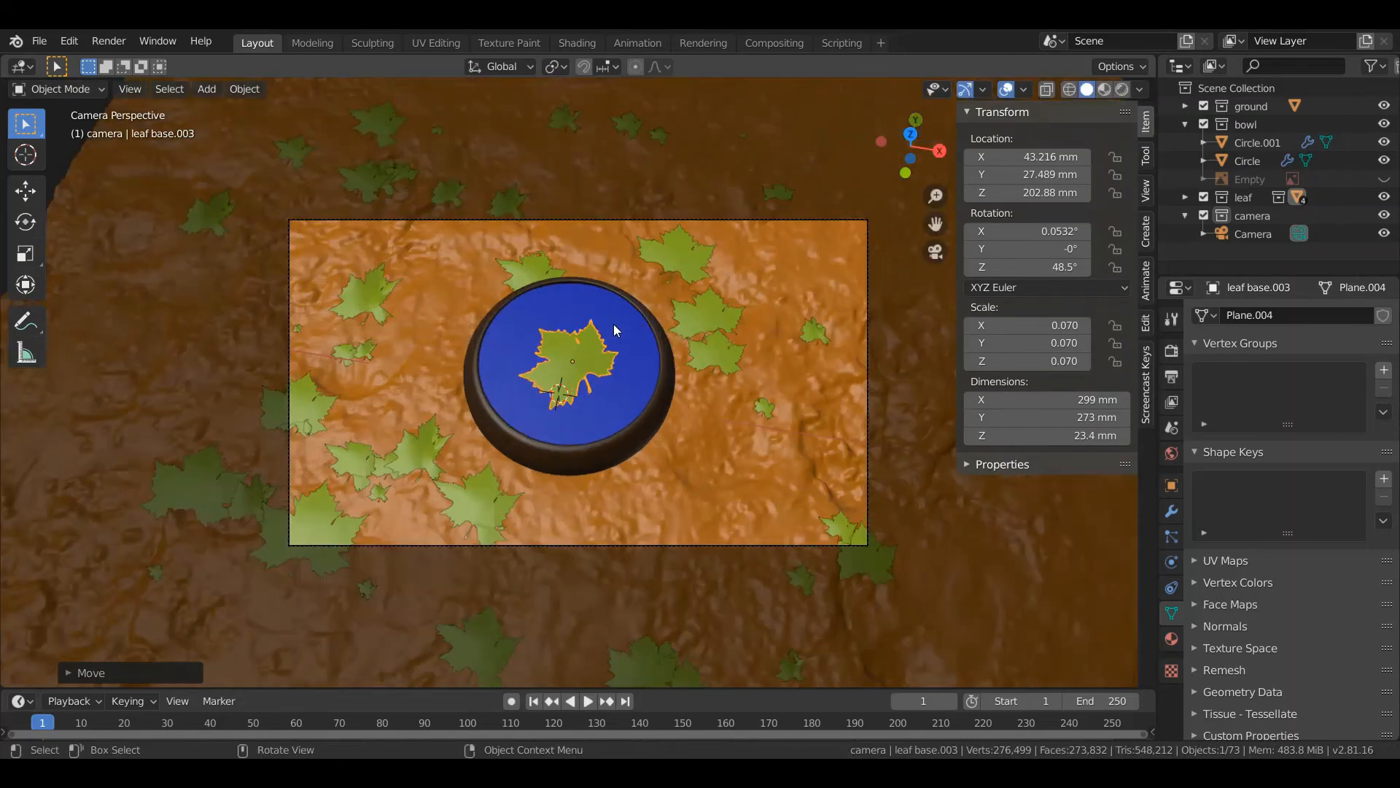
Set the world colour to an Environment Texture using kloofendal_48d_partly_cloudy_2k.hdr from the hdri folder.
click(1172, 453)
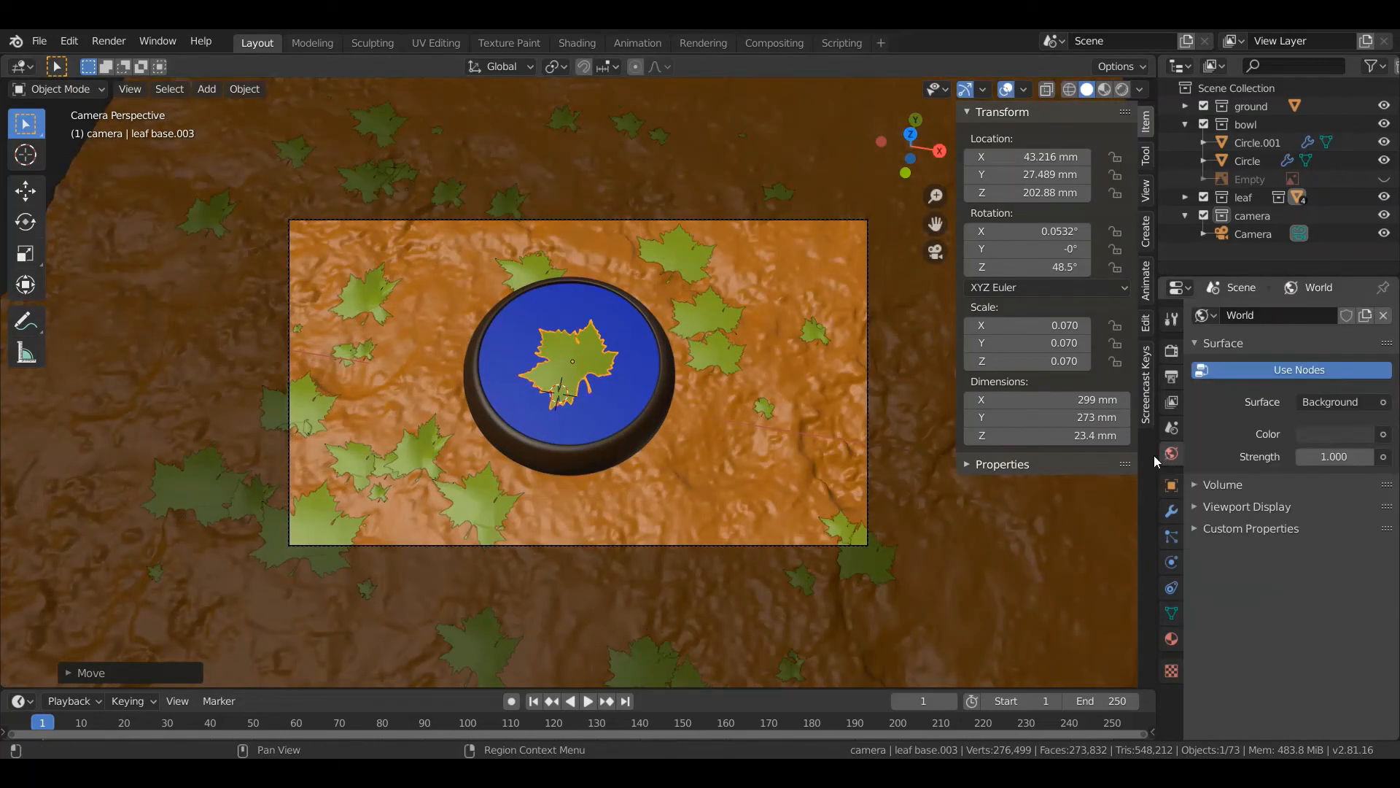
click(1384, 436)
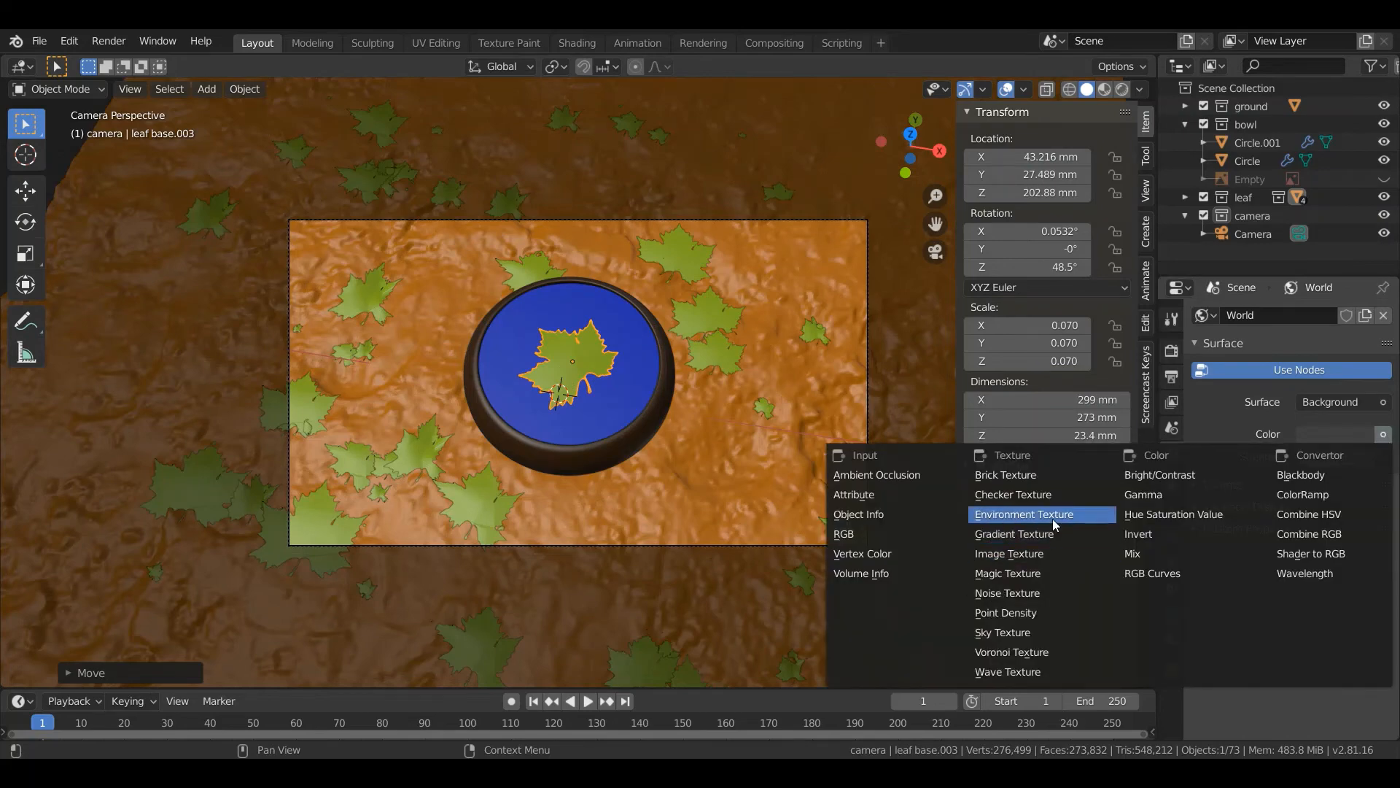
key(Escape)
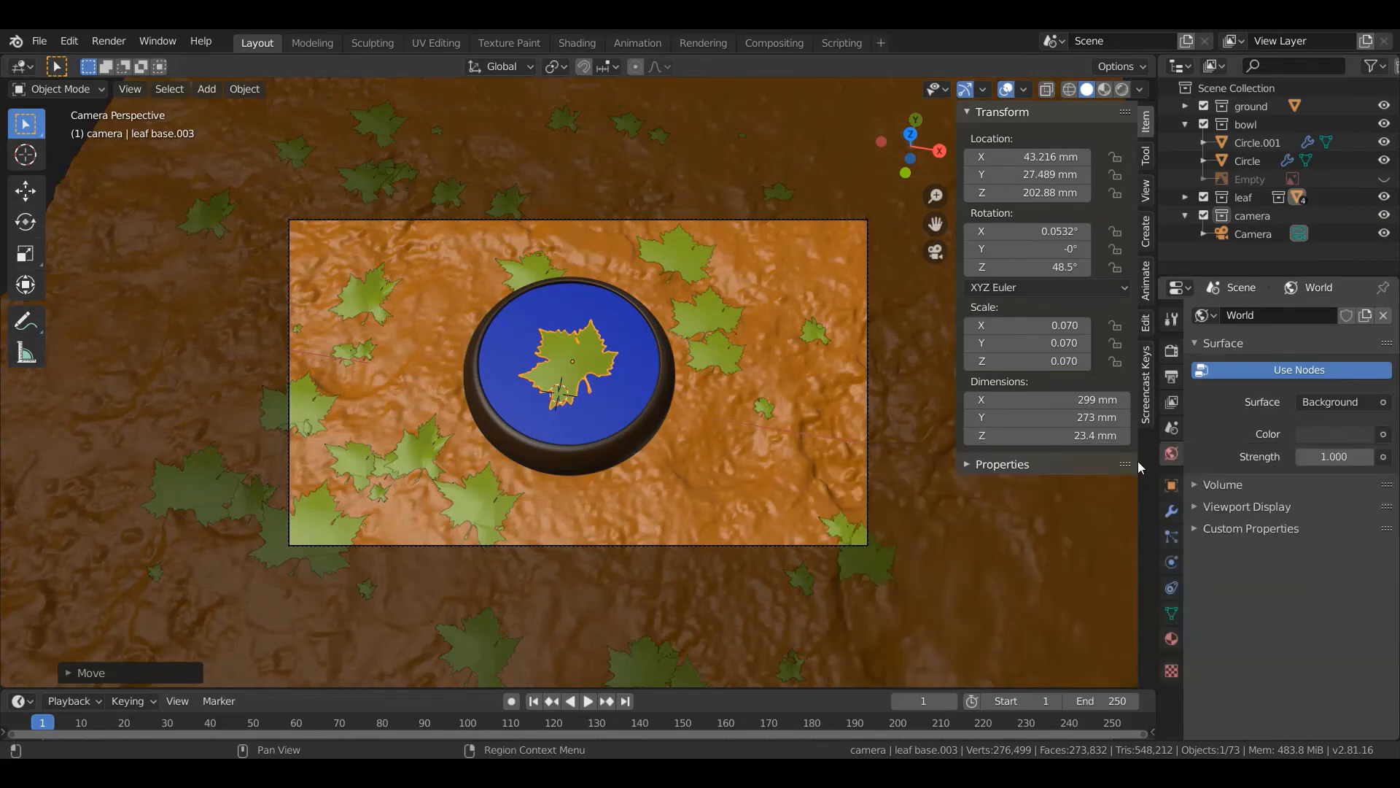
click(1380, 434)
click(1028, 512)
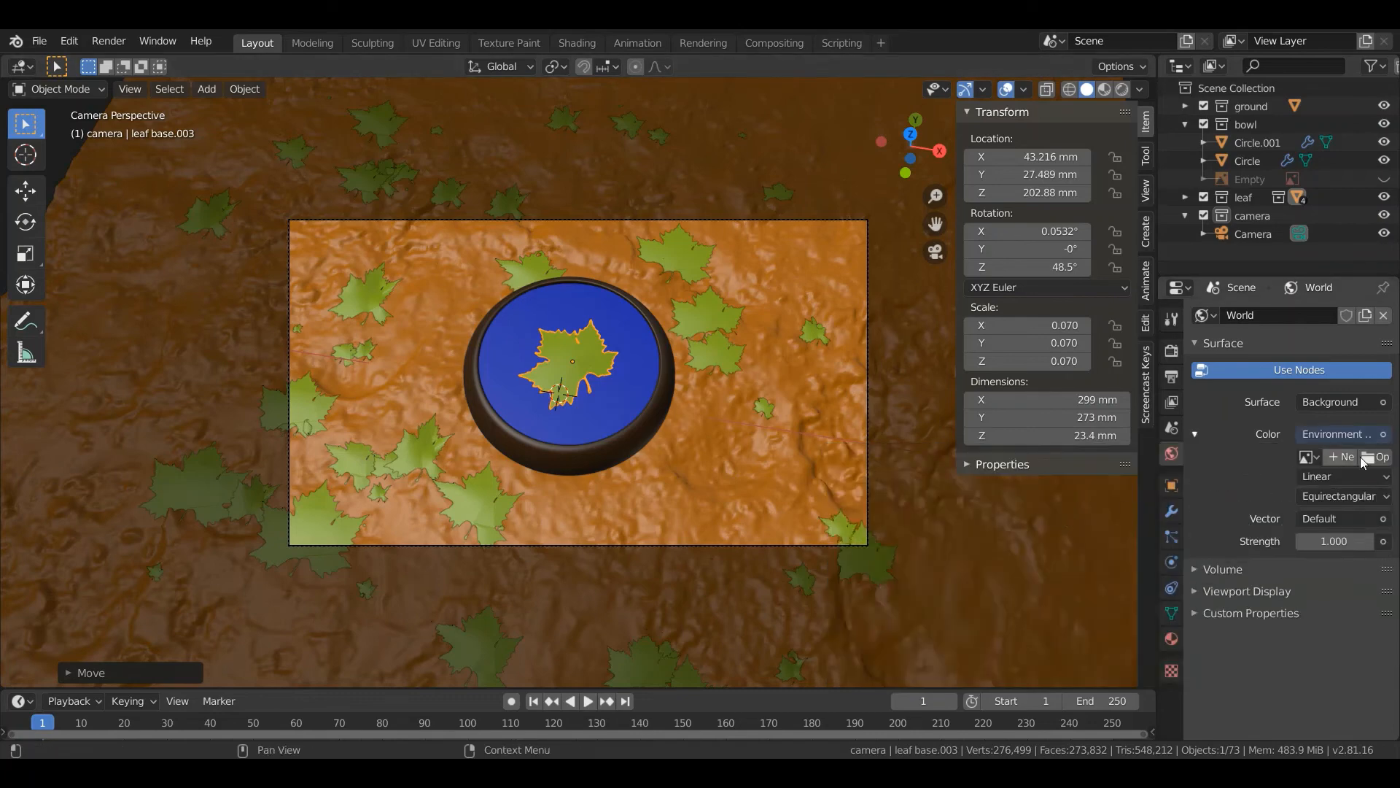
click(1361, 456)
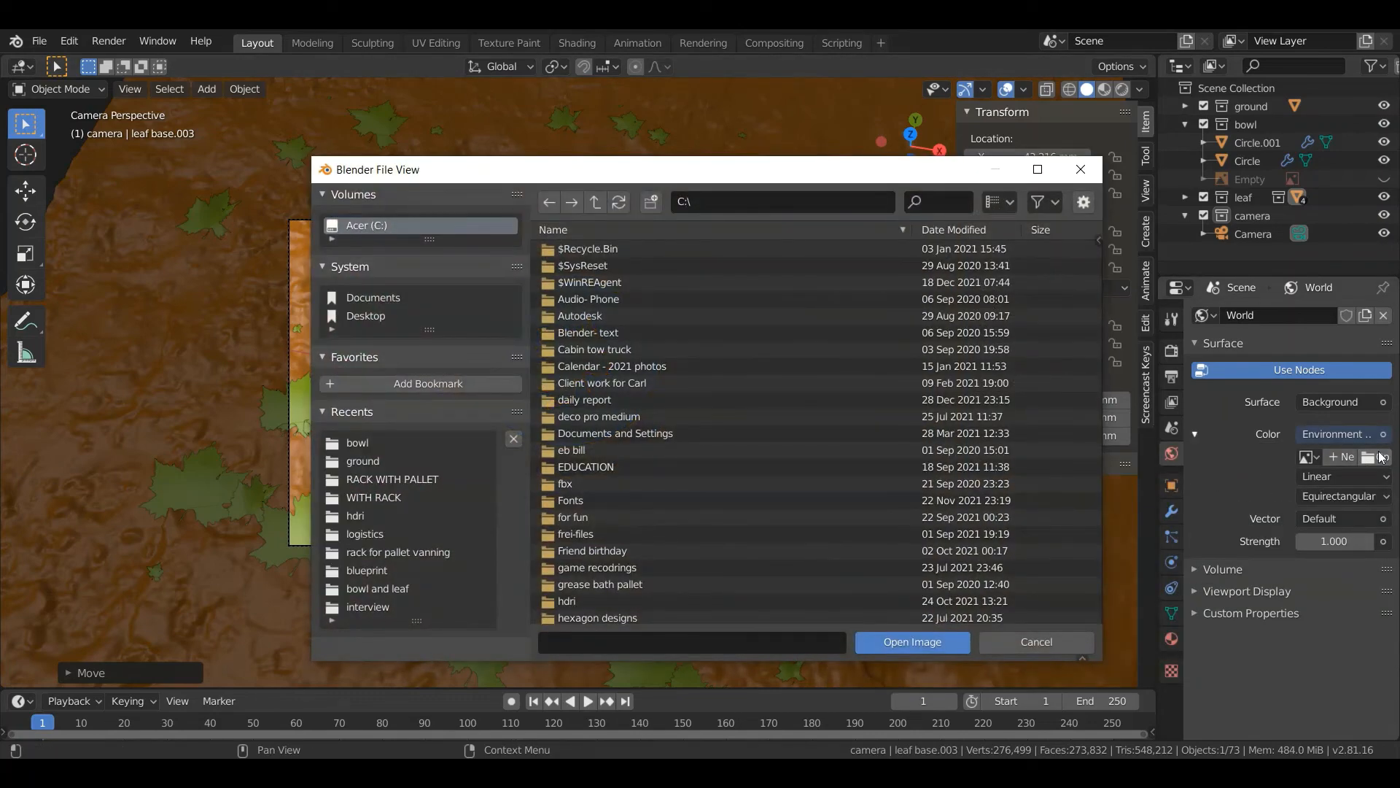
click(383, 519)
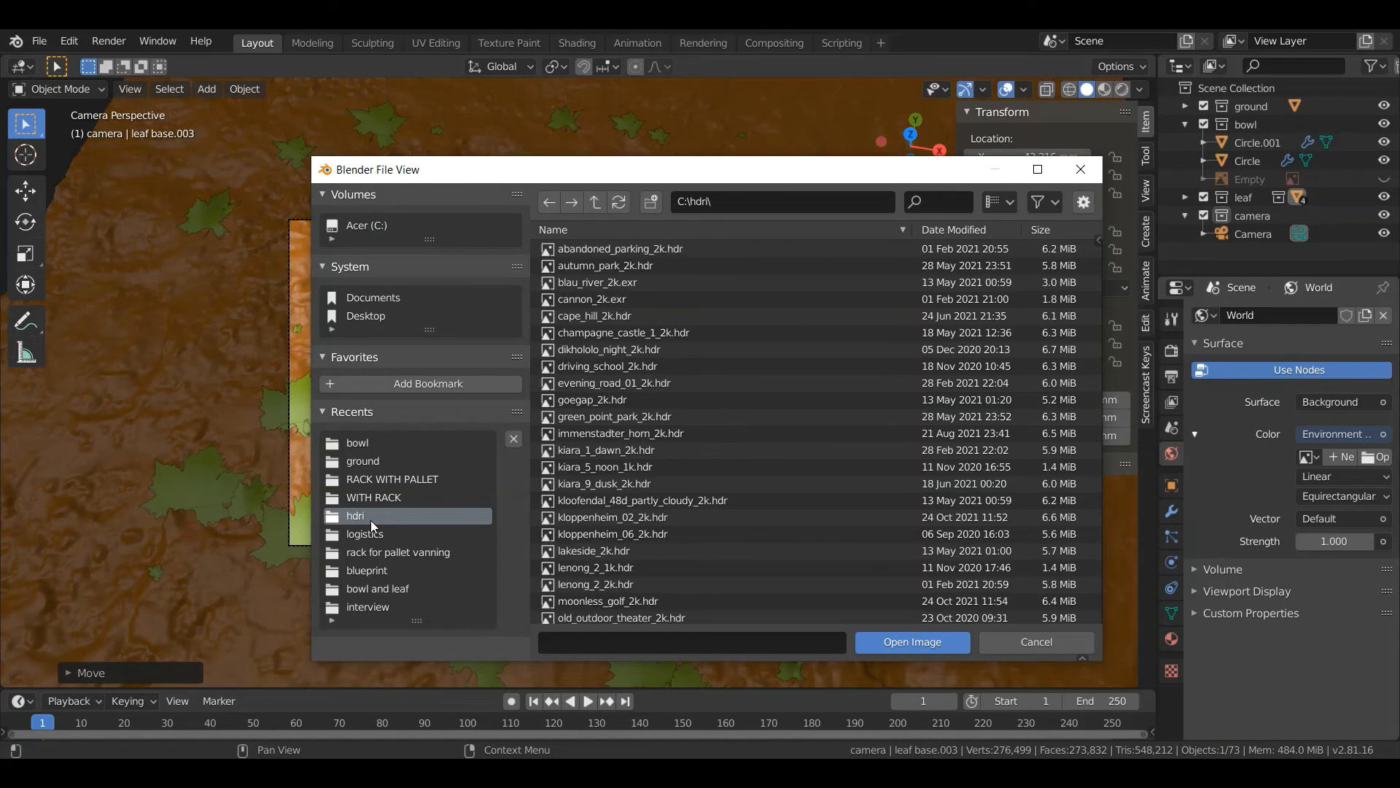
click(682, 505)
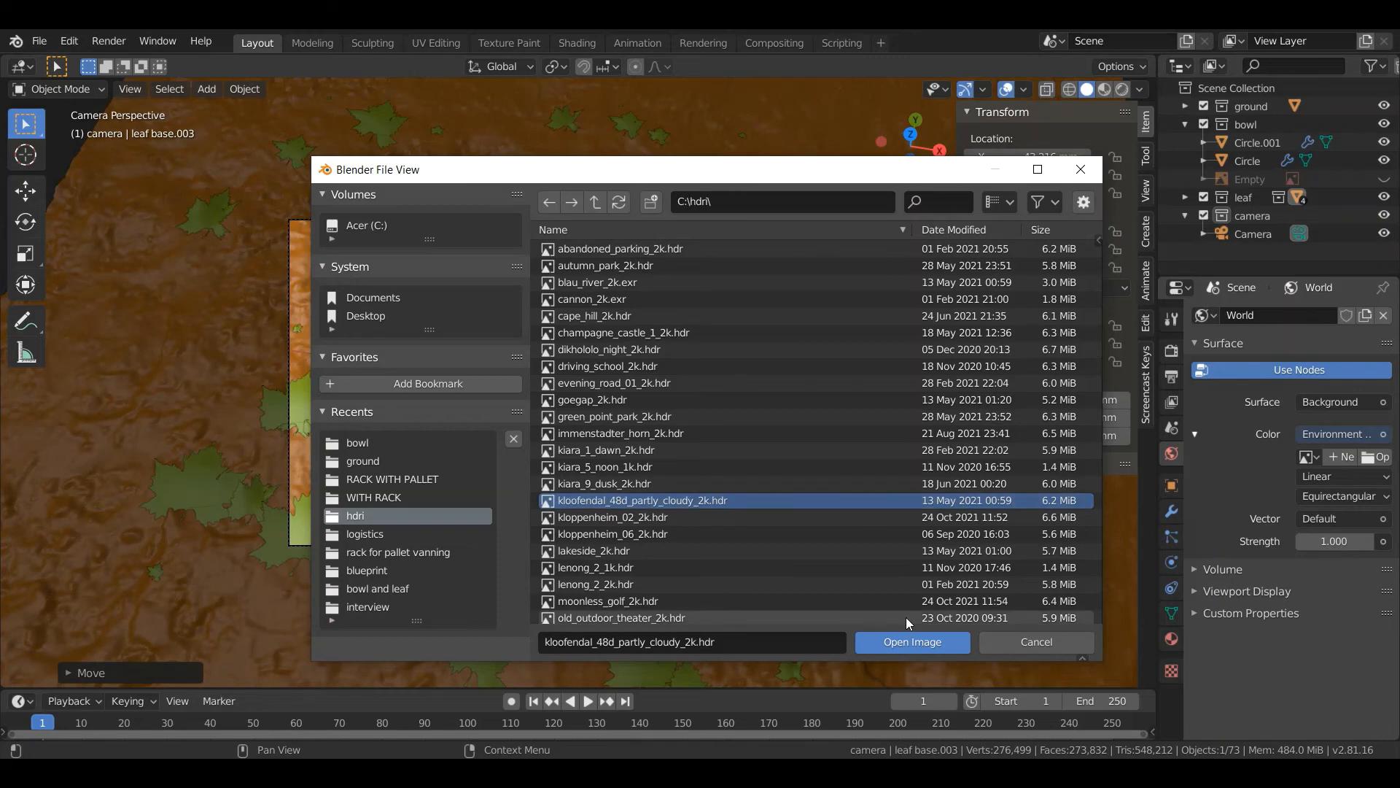
click(923, 641)
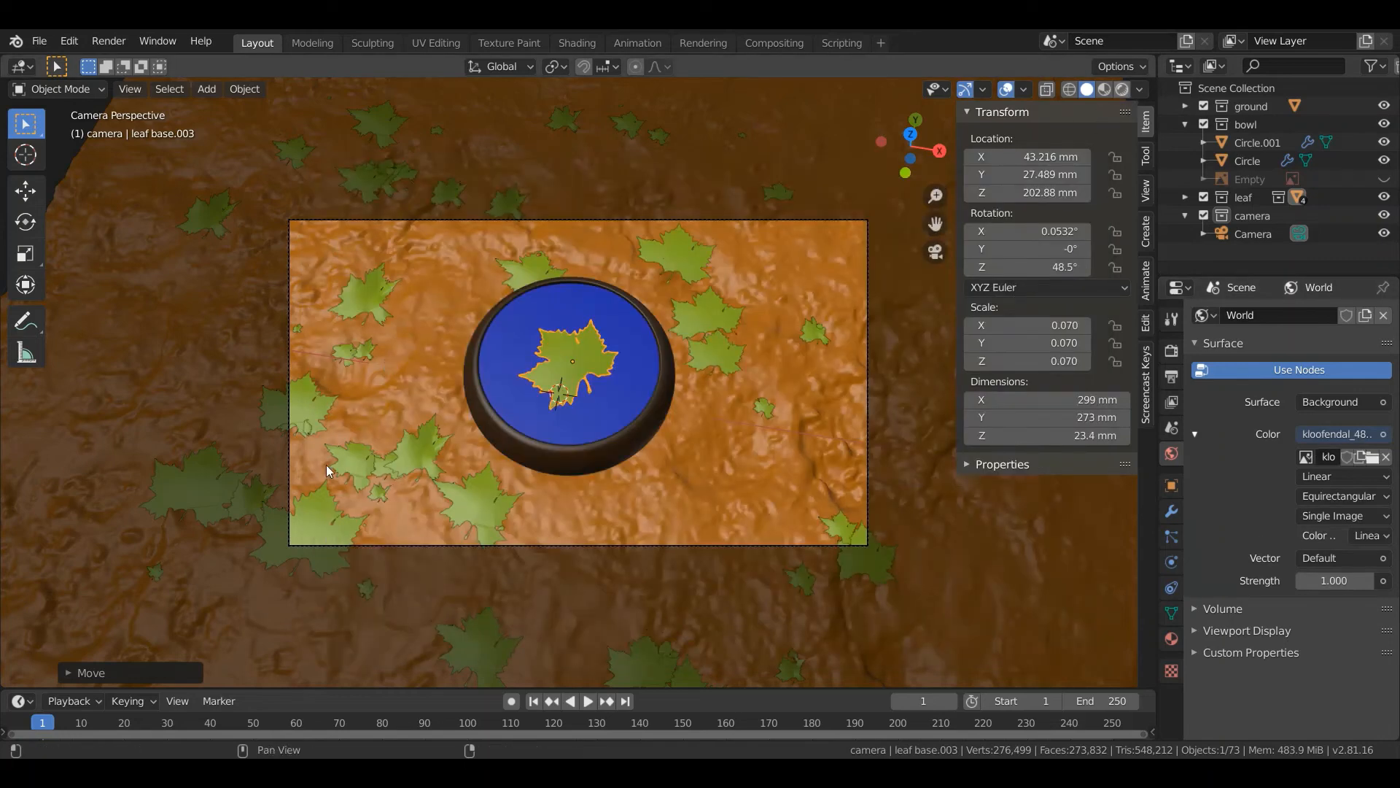
Preview the scene lit by the HDRI through the camera in Rendered shading.
key(shift+z)
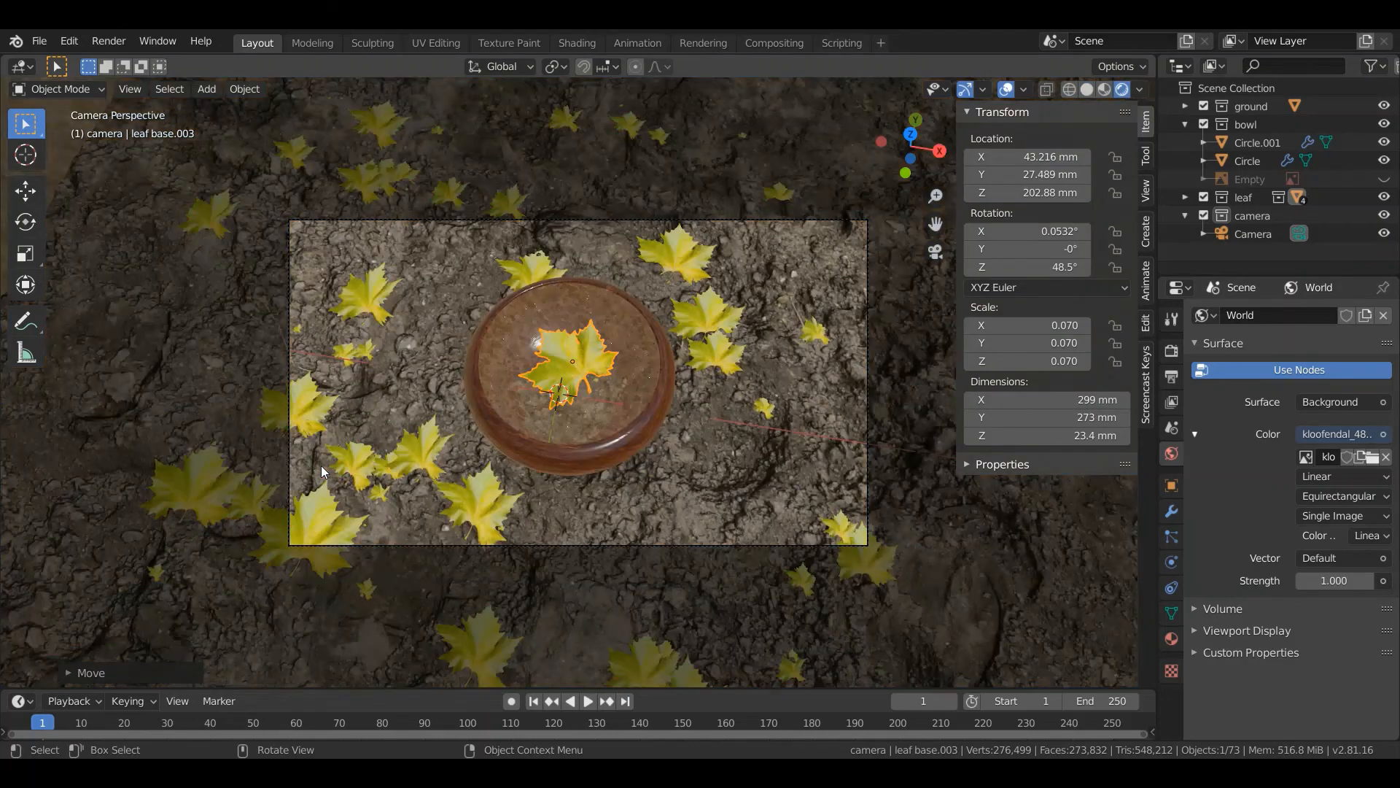
scroll(581, 427, up, 2)
scroll(593, 387, down, 3)
scroll(569, 381, up, 3)
scroll(567, 381, down, 3)
Switch to Material Preview shading and set the render engine to Cycles with GPU Compute as the device.
click(1104, 89)
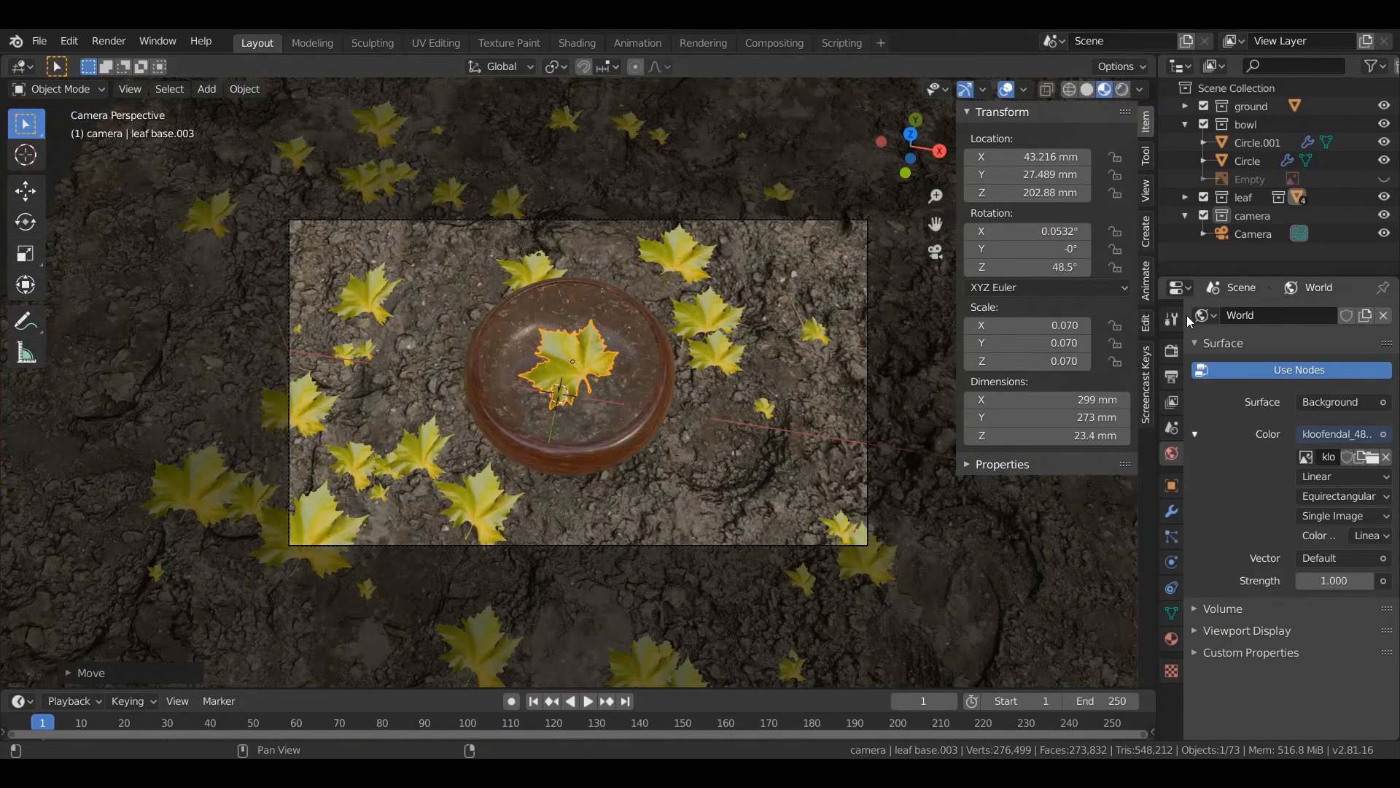
click(1171, 352)
click(1361, 324)
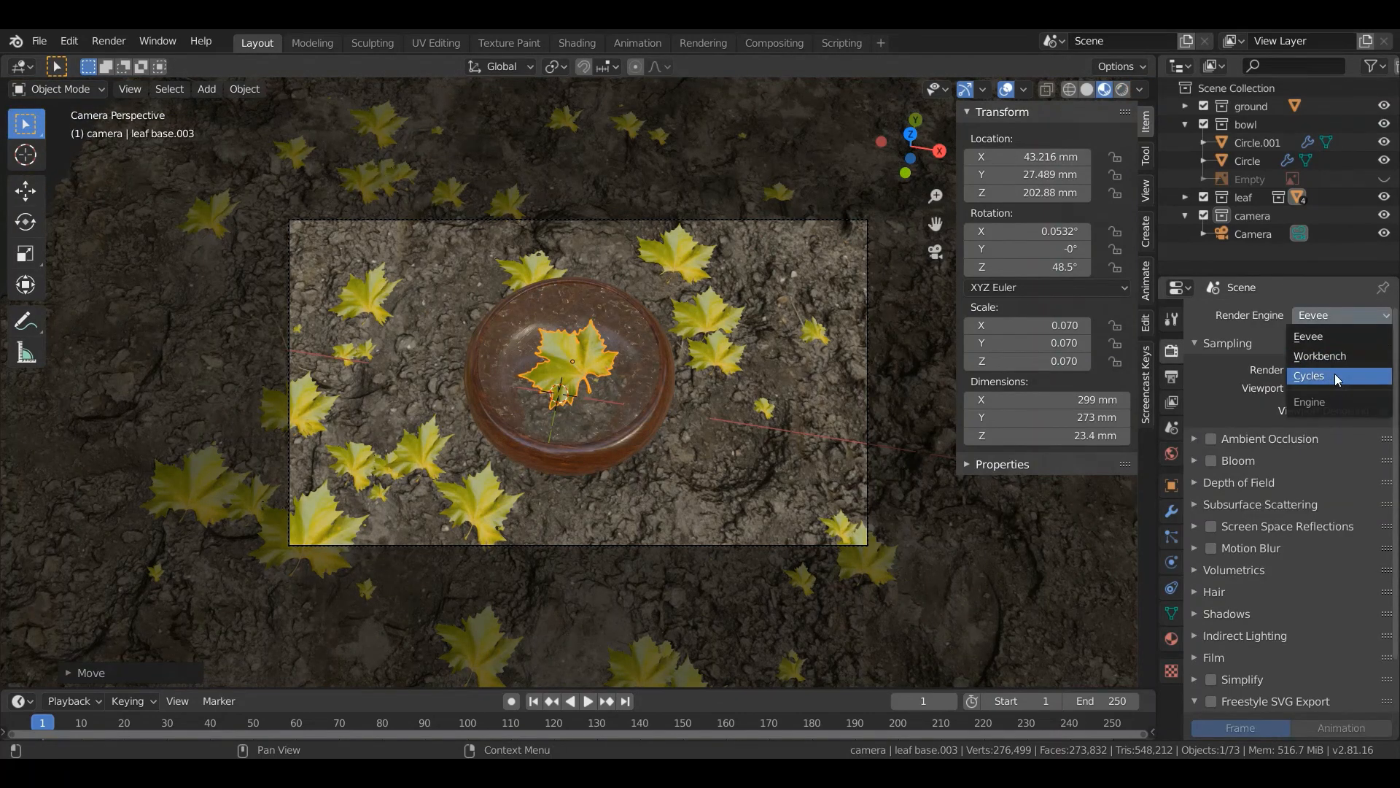
click(1334, 374)
click(1348, 357)
click(1324, 401)
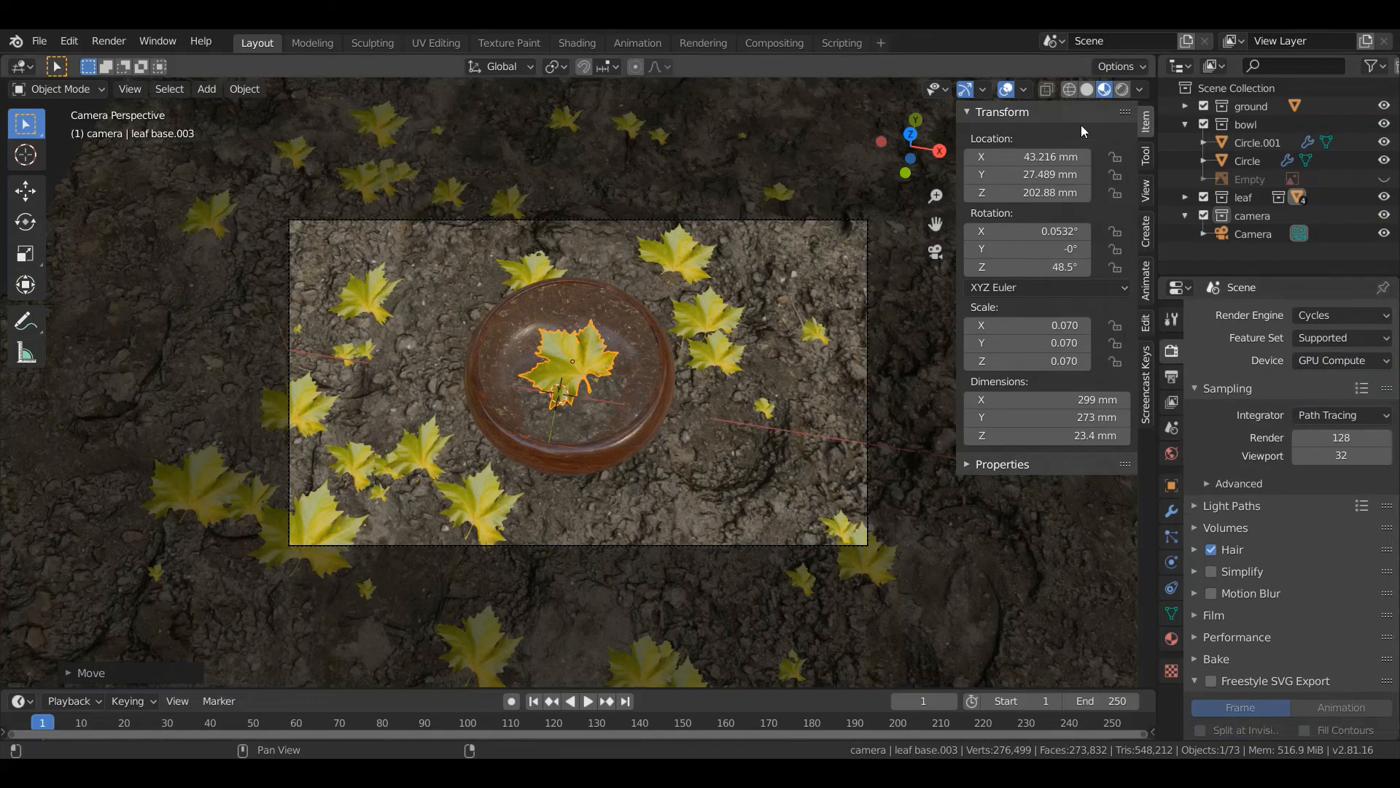
Switch the viewport to Rendered shading to preview the bowl and leaves through the camera.
click(1121, 87)
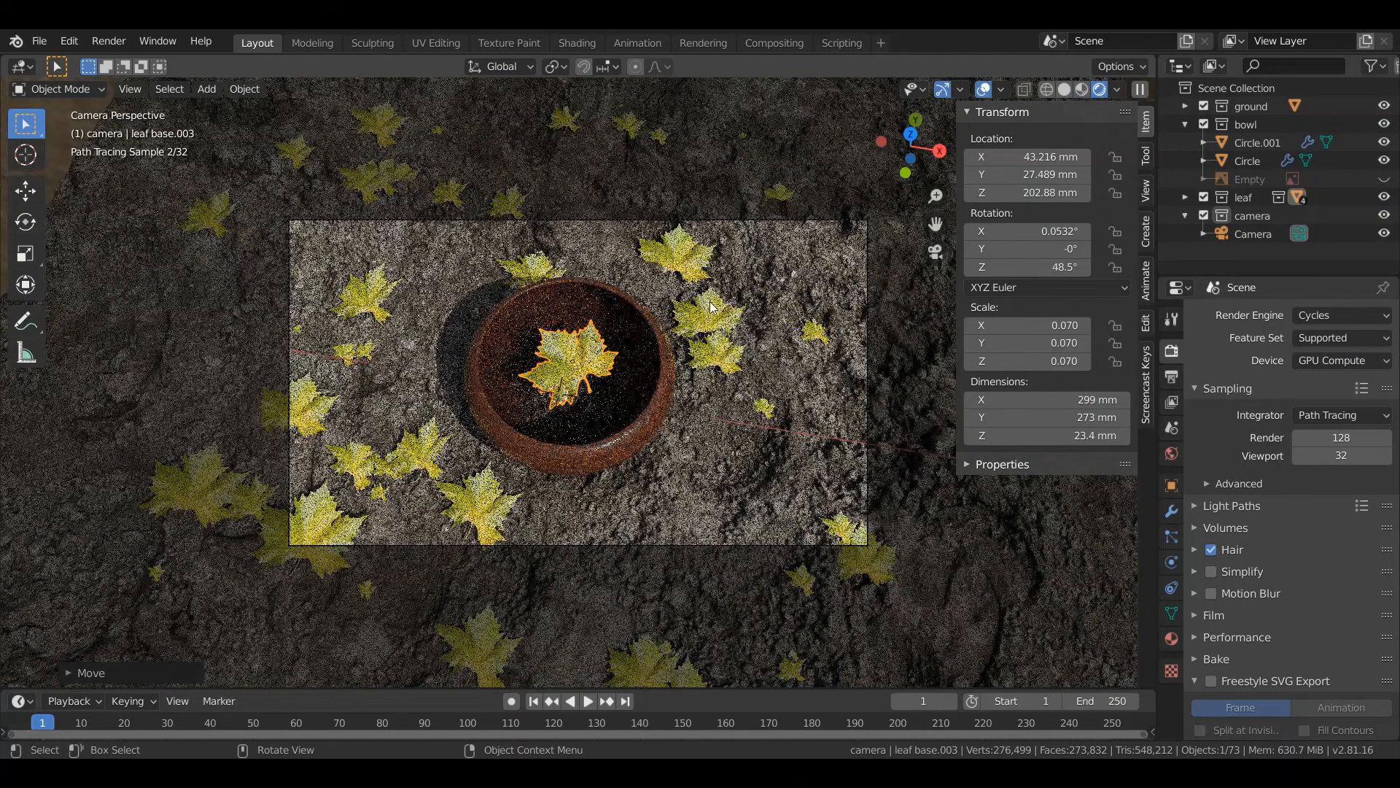
scroll(720, 306, up, 3)
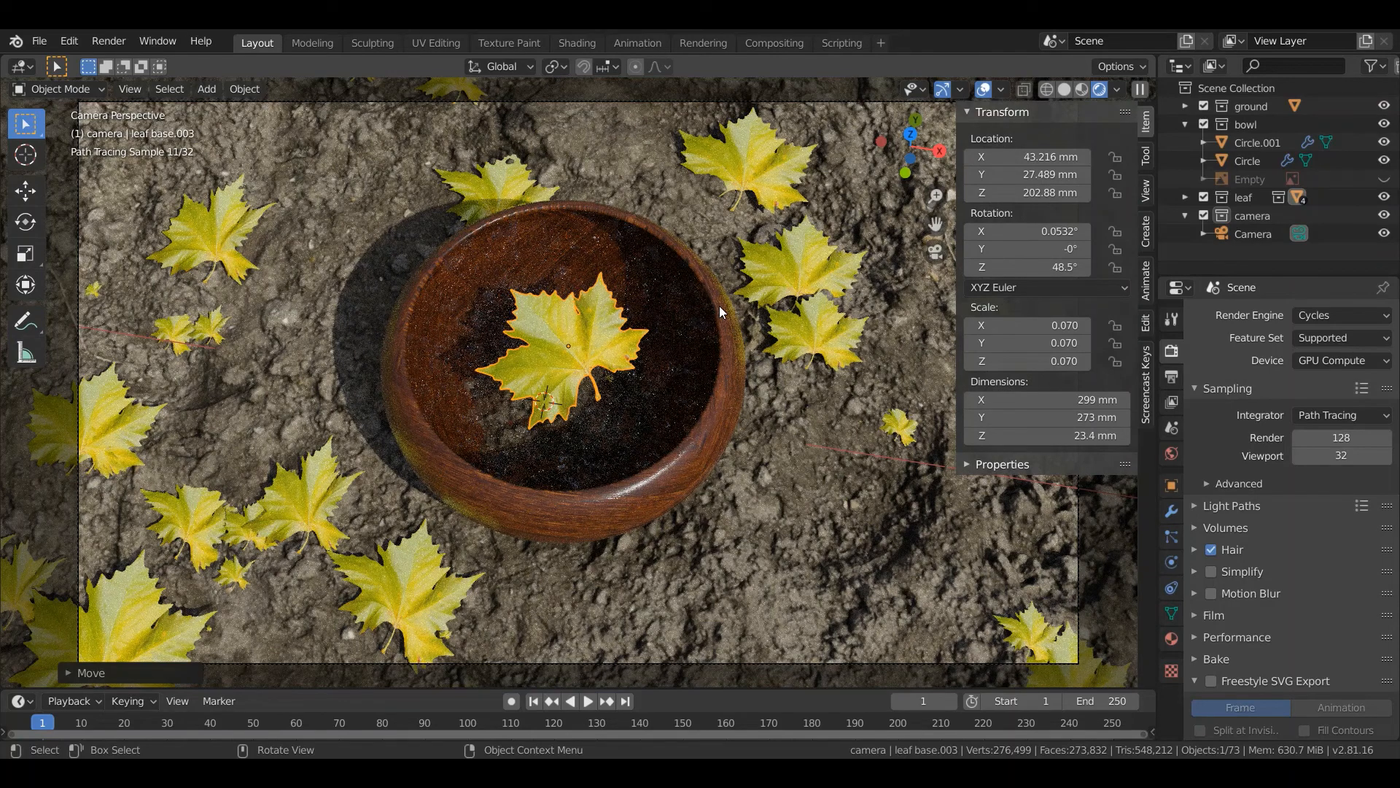
Enable the Denoising Data pass and turn on Denoising for the view layer.
click(1172, 403)
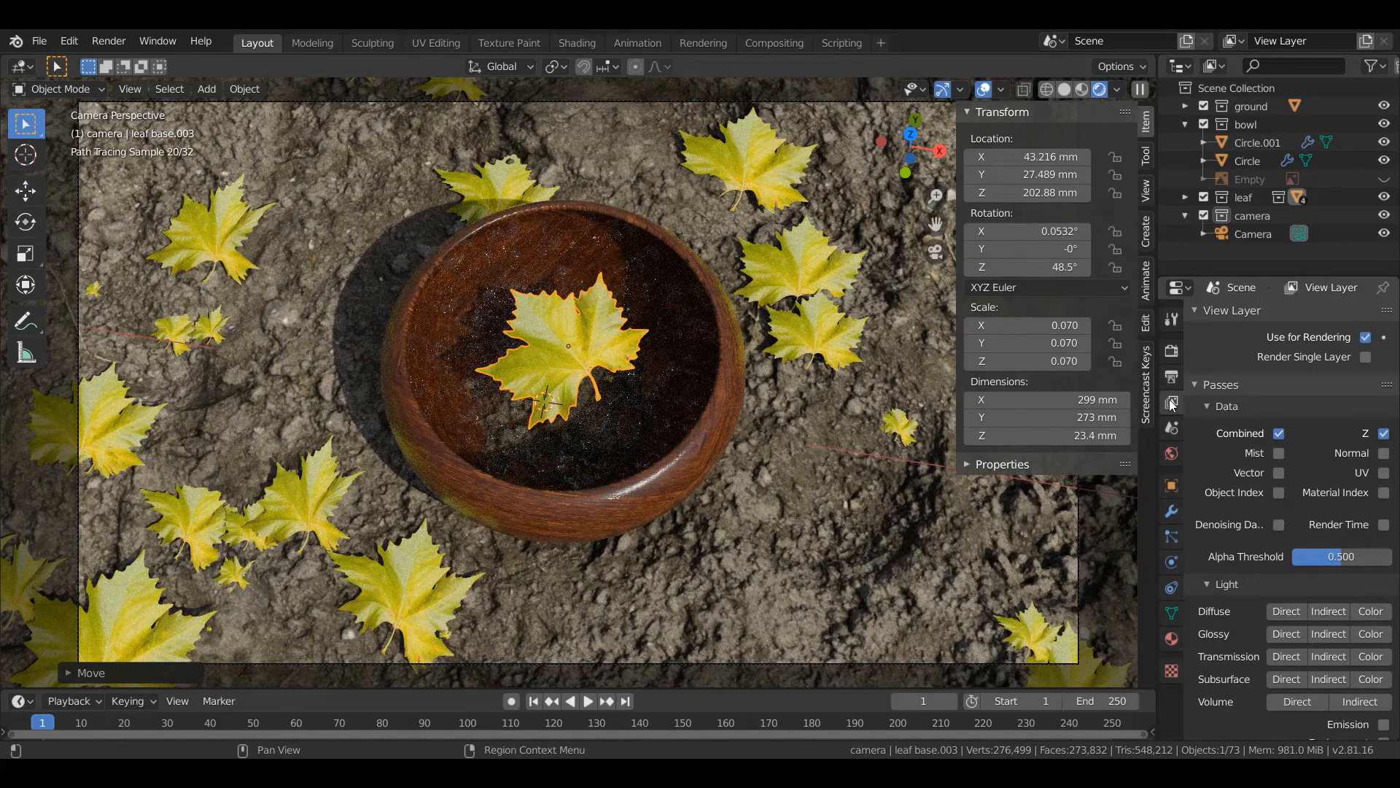
click(1280, 520)
scroll(1280, 520, down, 3)
scroll(1275, 528, down, 7)
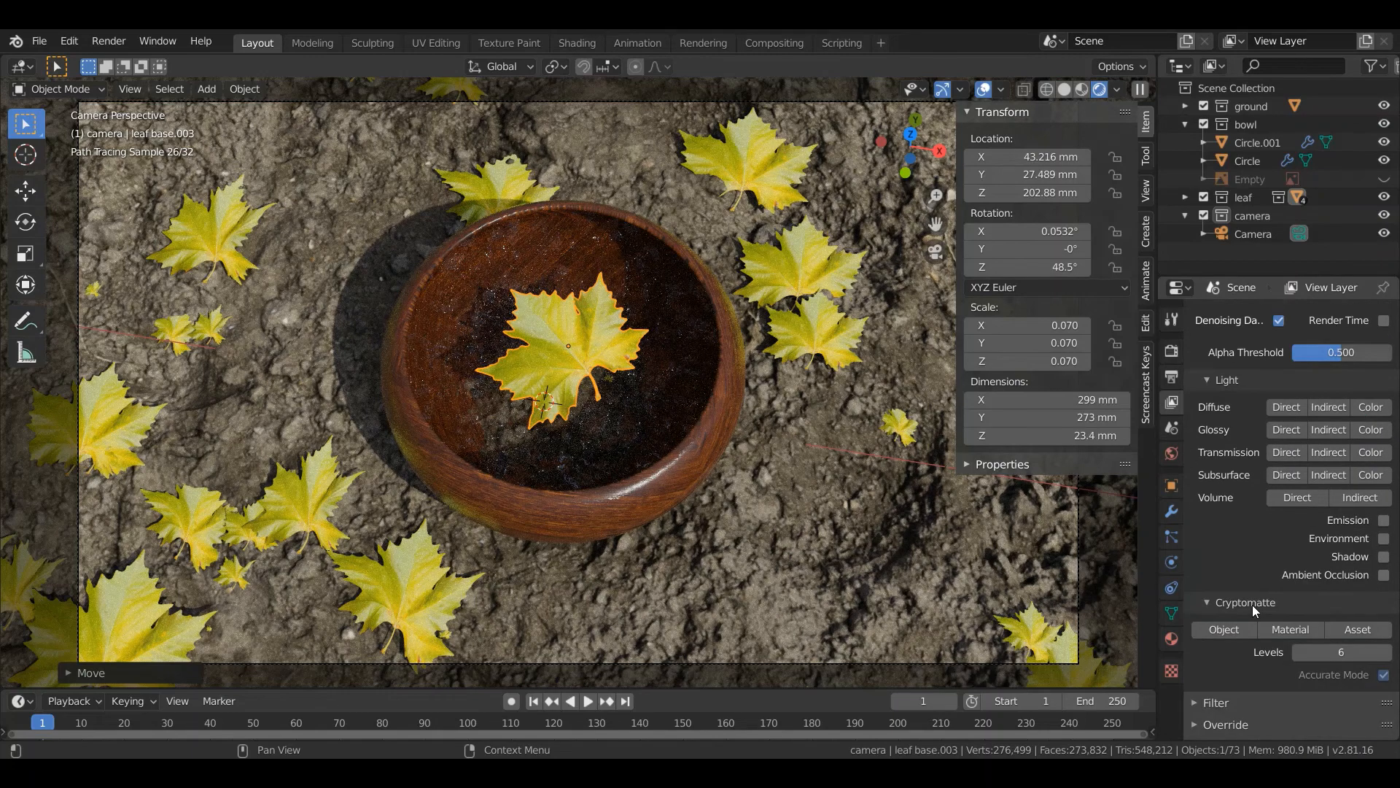
scroll(1245, 389, up, 7)
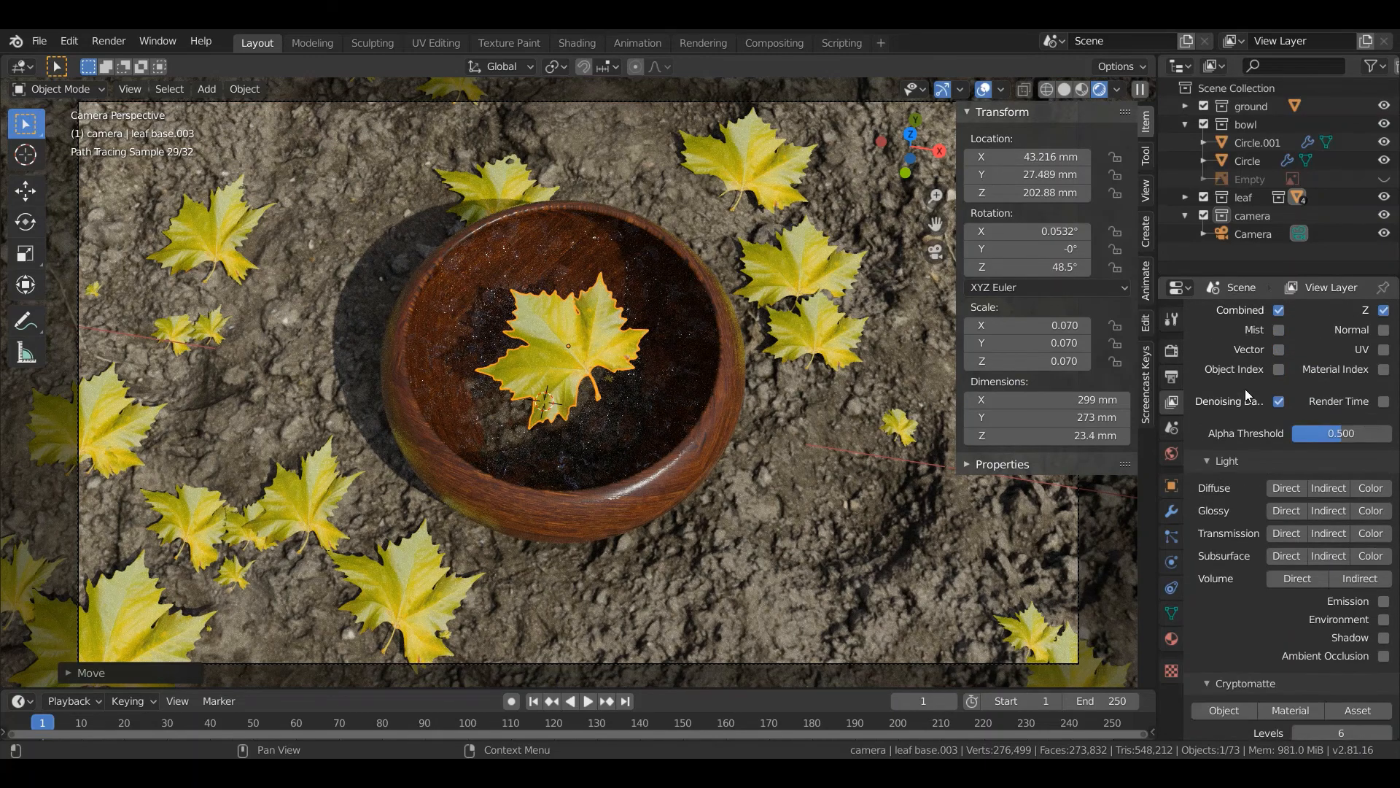
scroll(1270, 448, up, 2)
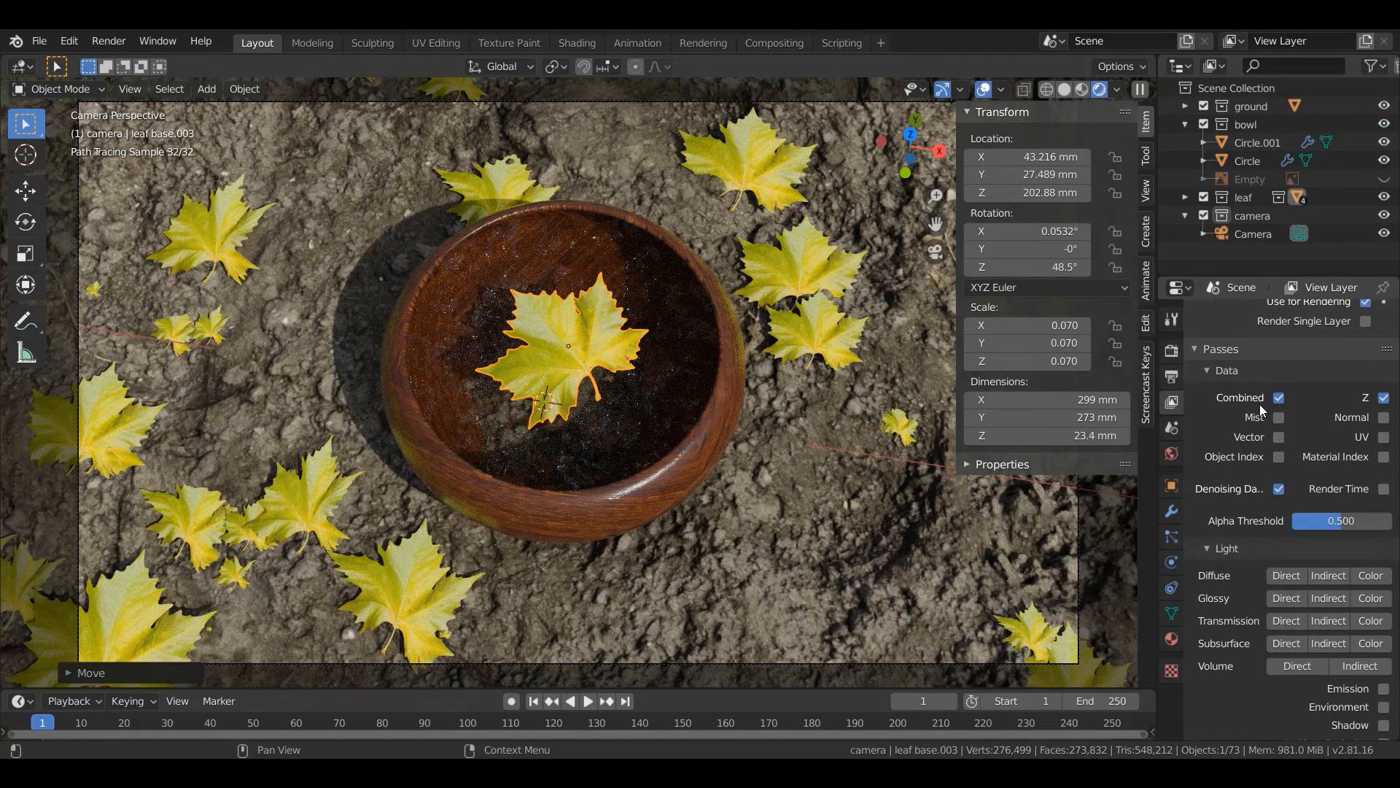
scroll(1263, 405, down, 9)
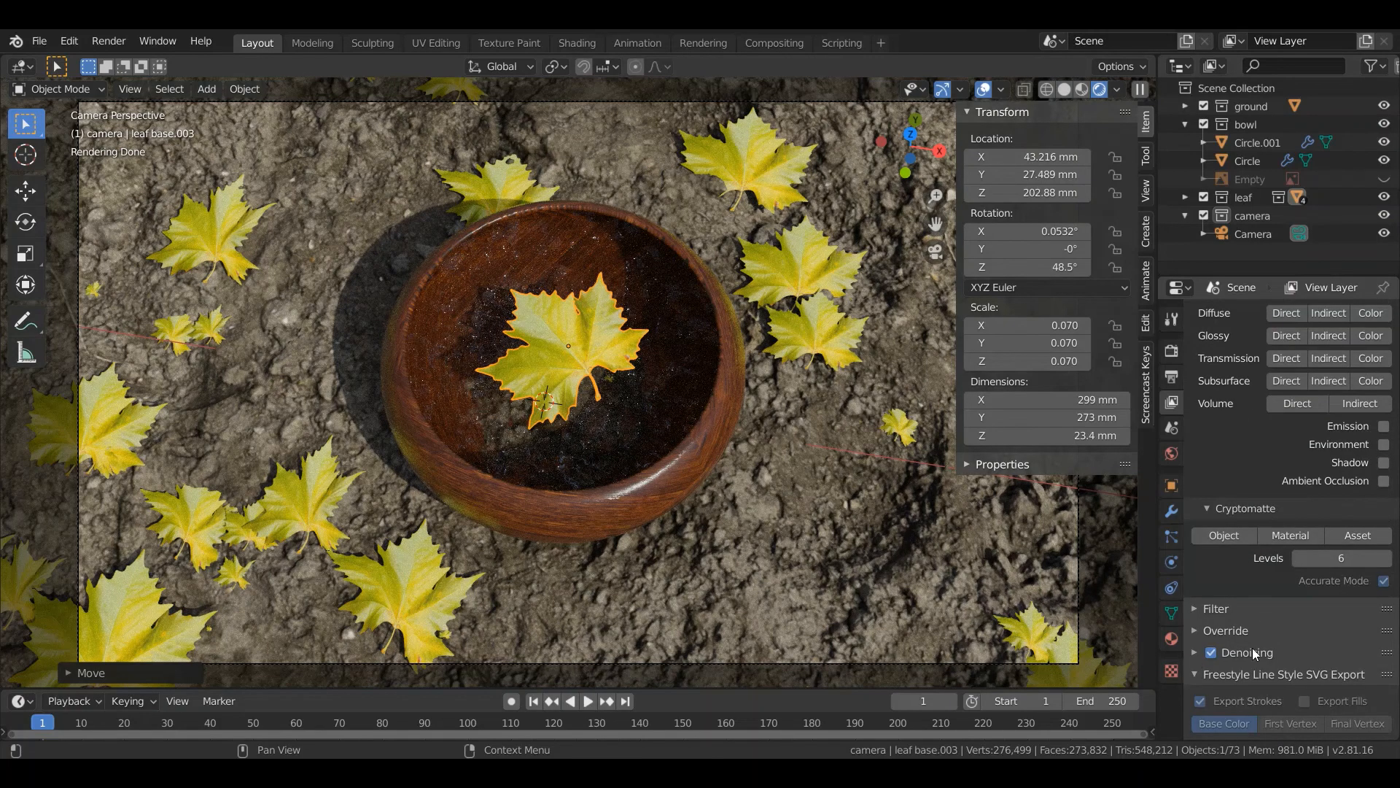
scroll(536, 321, up, 2)
scroll(536, 322, down, 2)
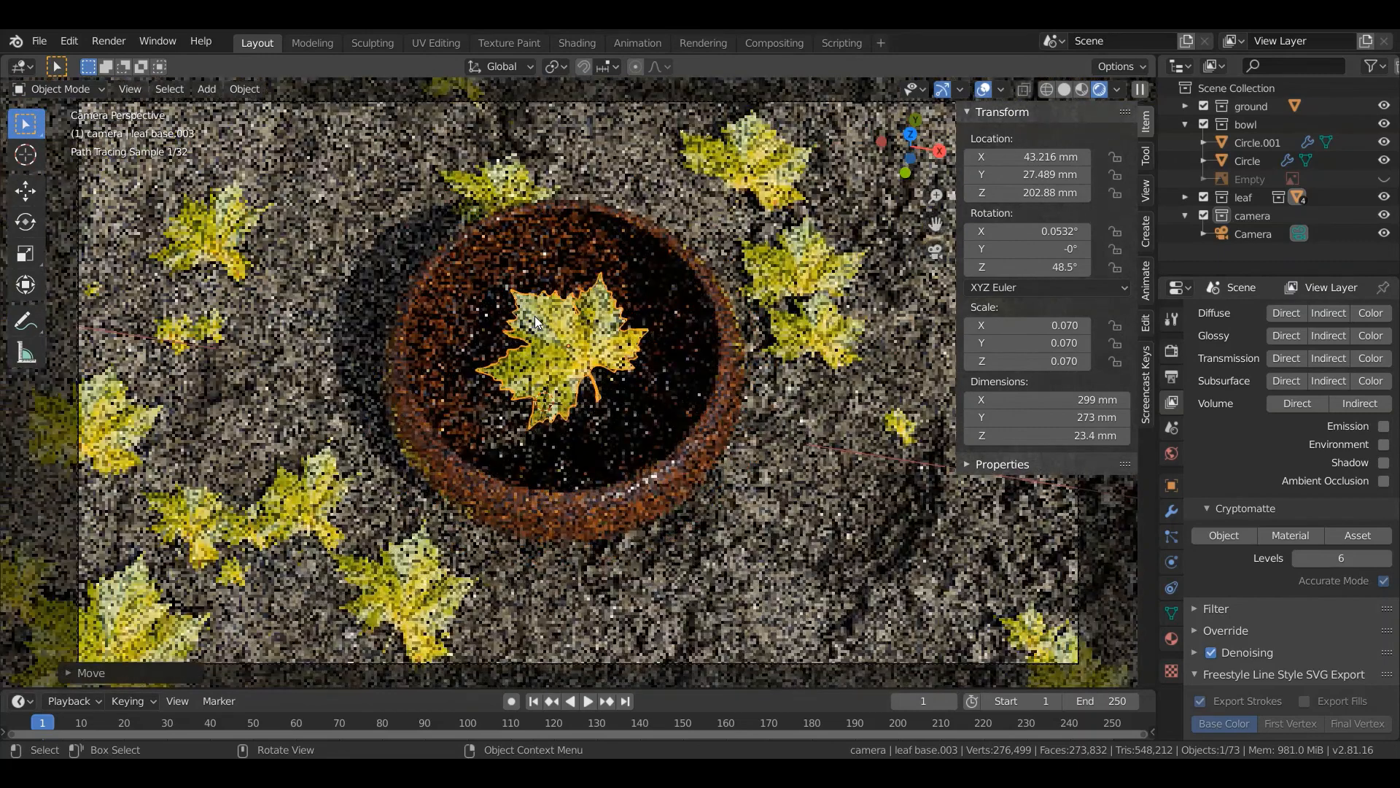
Set the scene's colour management View Transform to Standard.
click(1171, 376)
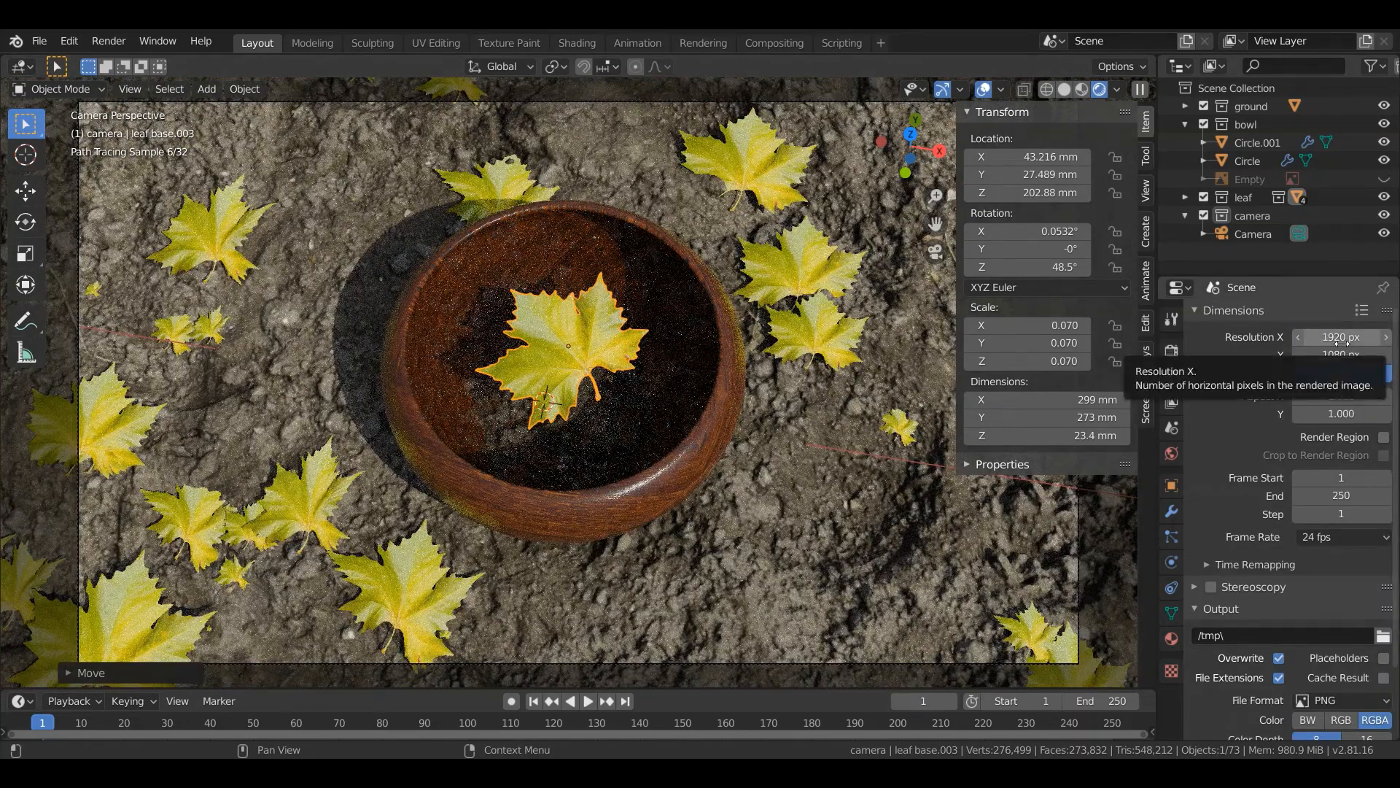
click(1172, 352)
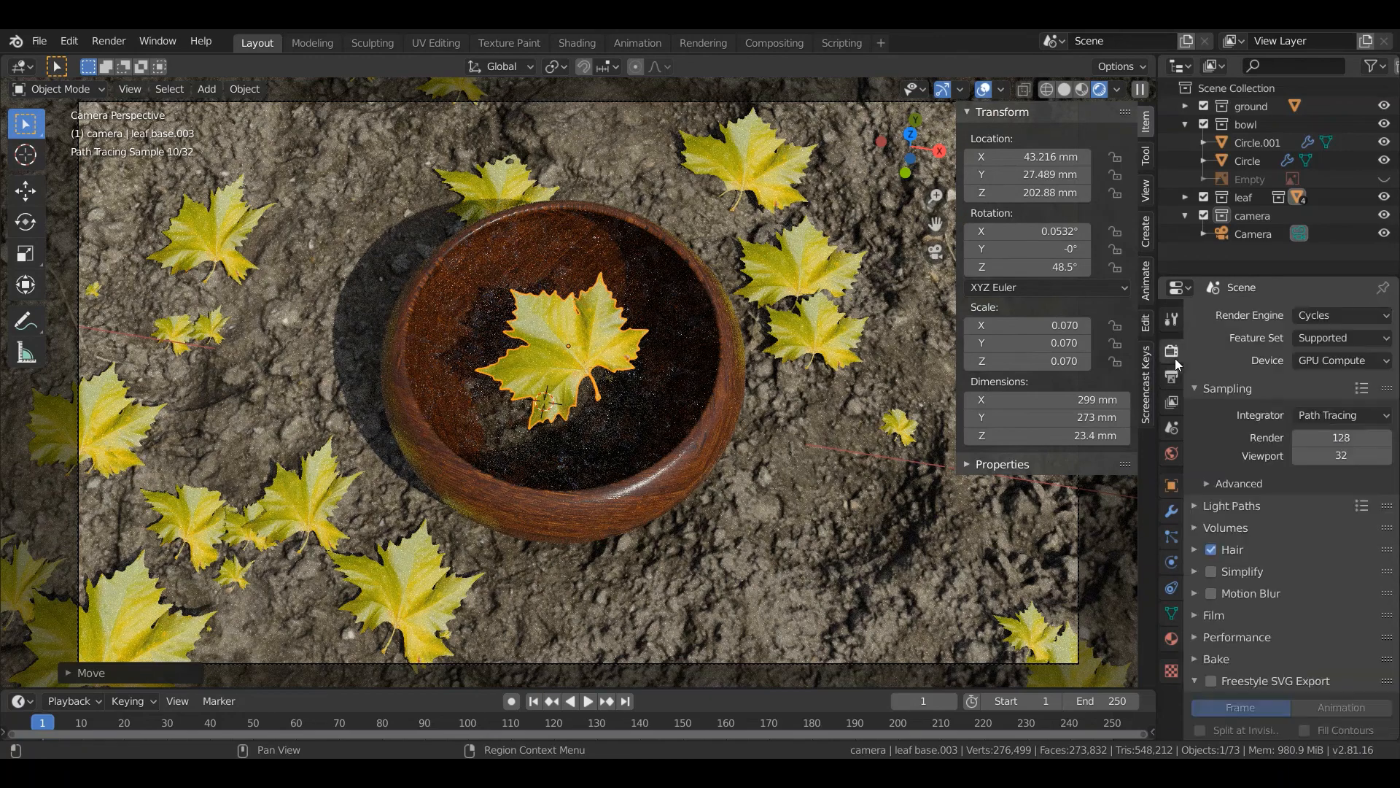
scroll(1240, 511, down, 5)
click(1253, 730)
scroll(1315, 662, down, 2)
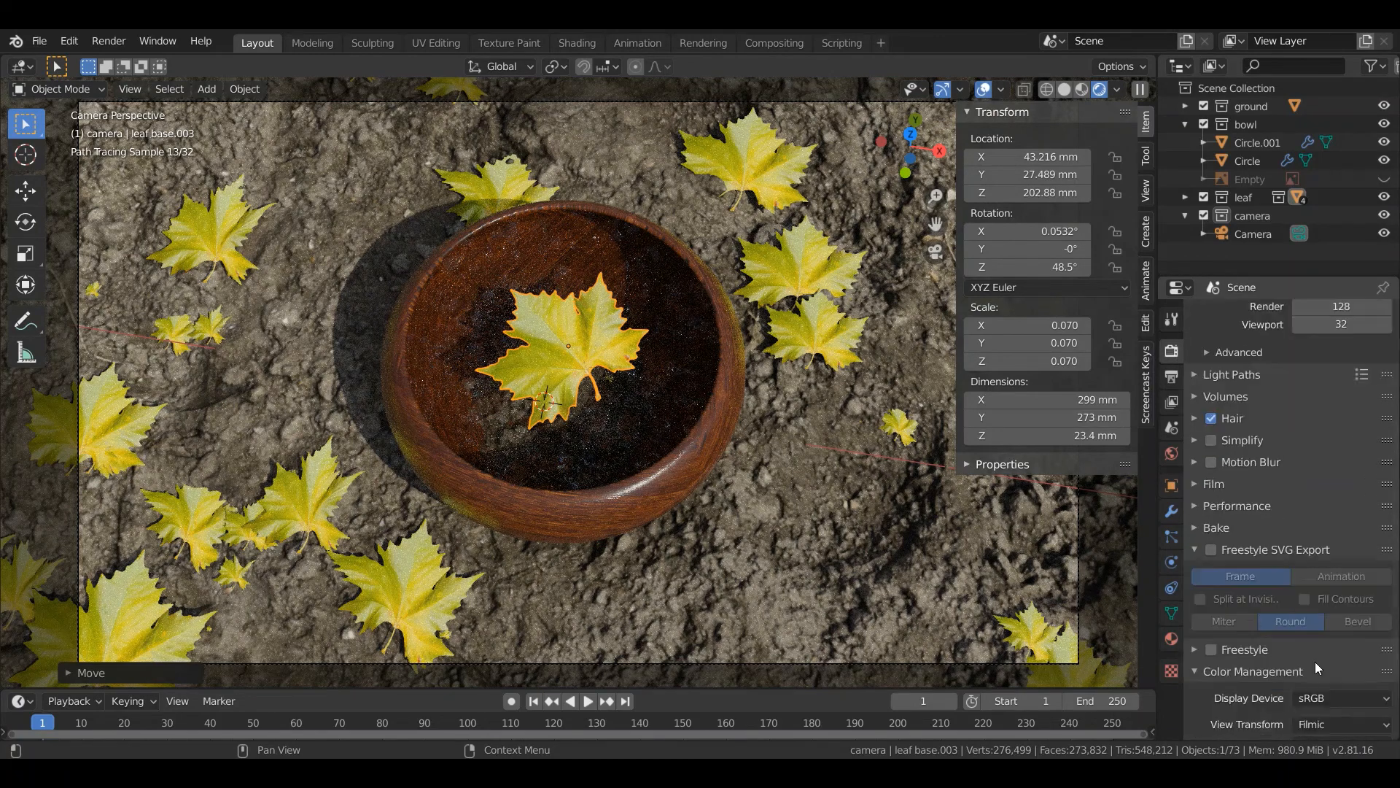
scroll(1317, 663, down, 2)
click(1329, 666)
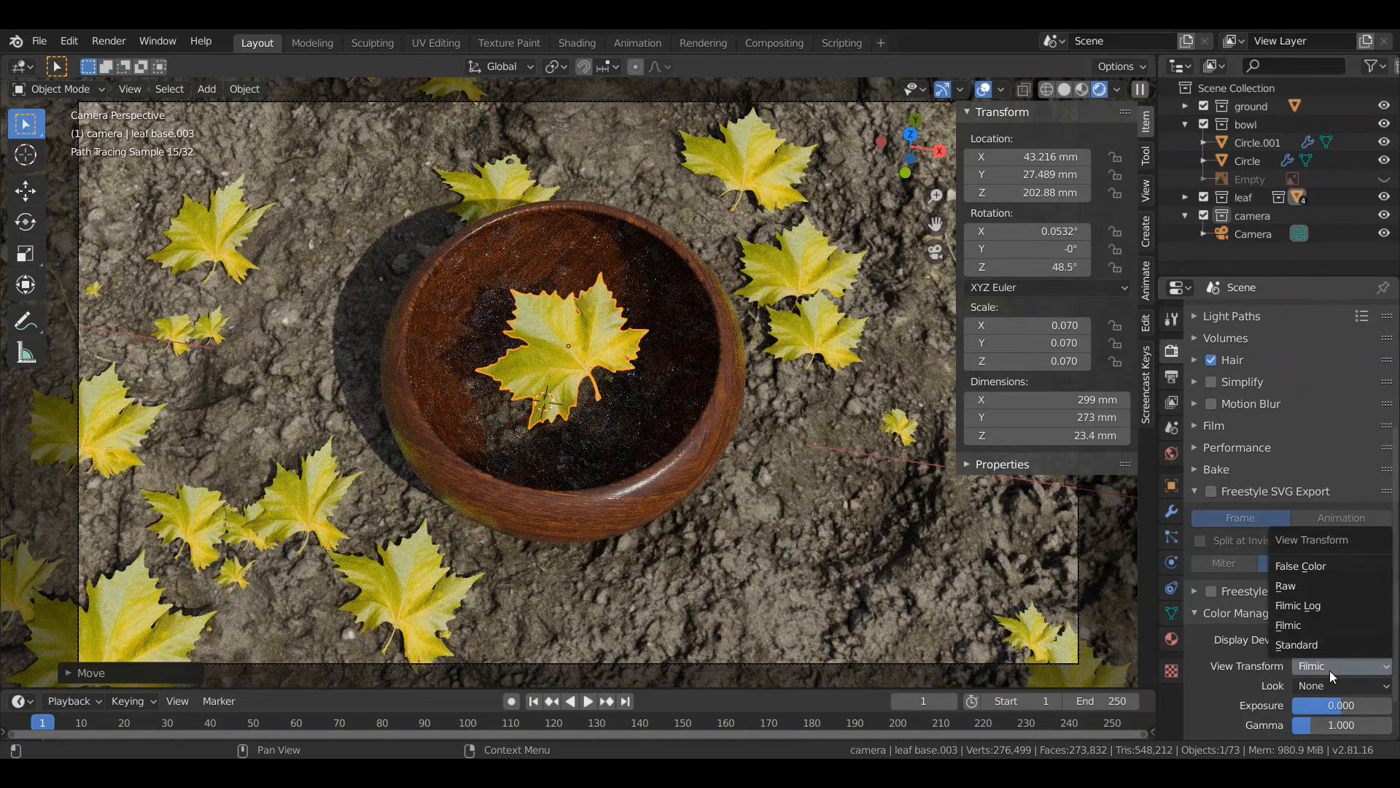
click(1314, 649)
Try the Very High Contrast look, and set the colour management Look to Medium High Contrast.
click(1325, 682)
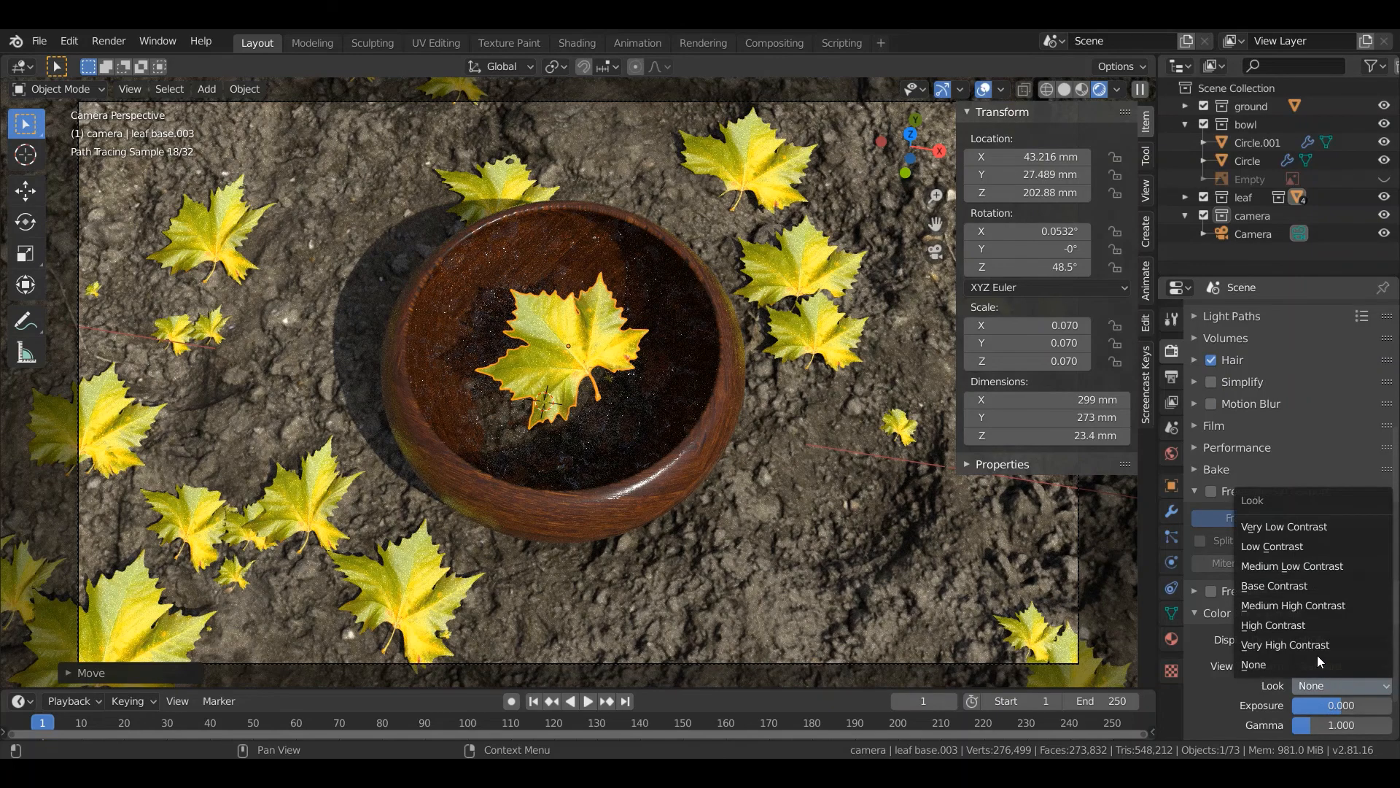
click(1298, 645)
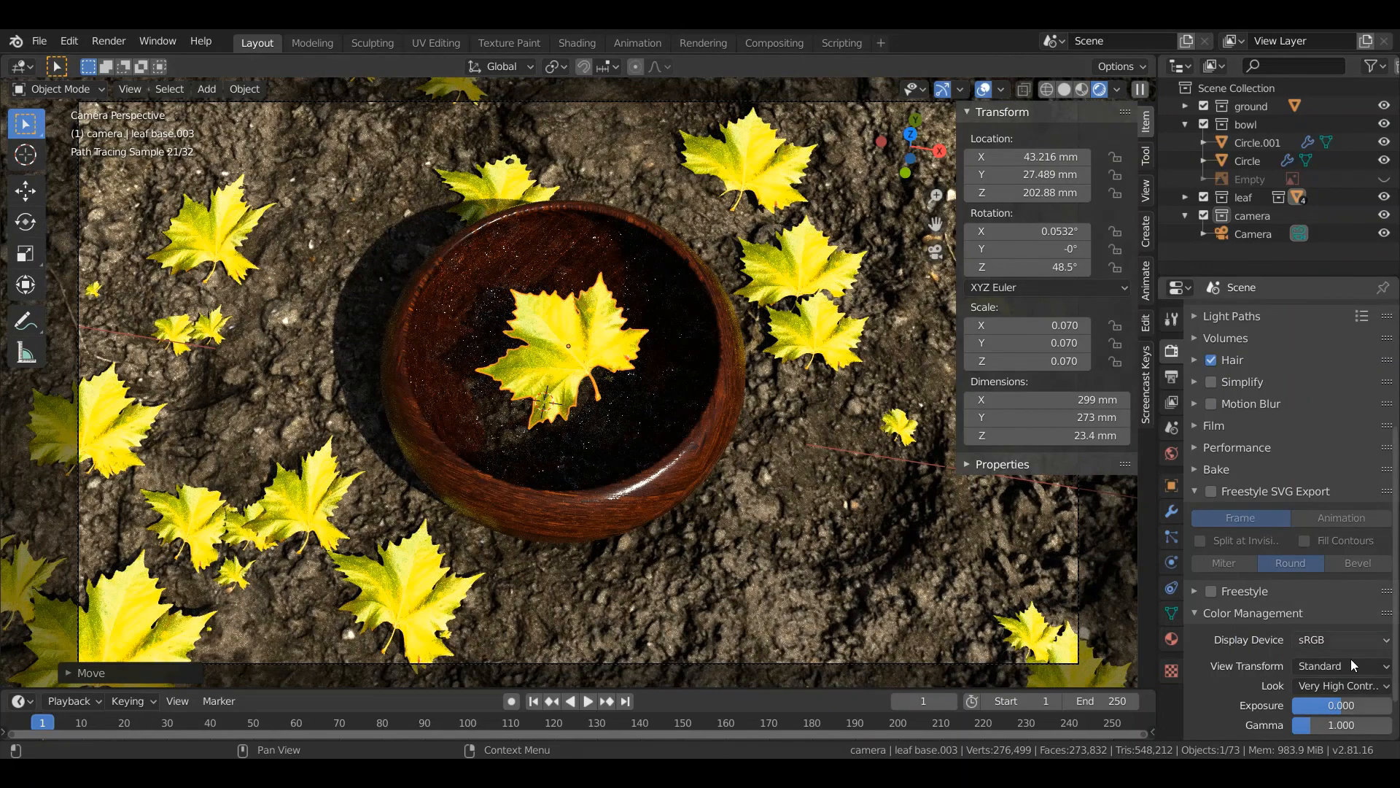
click(1342, 686)
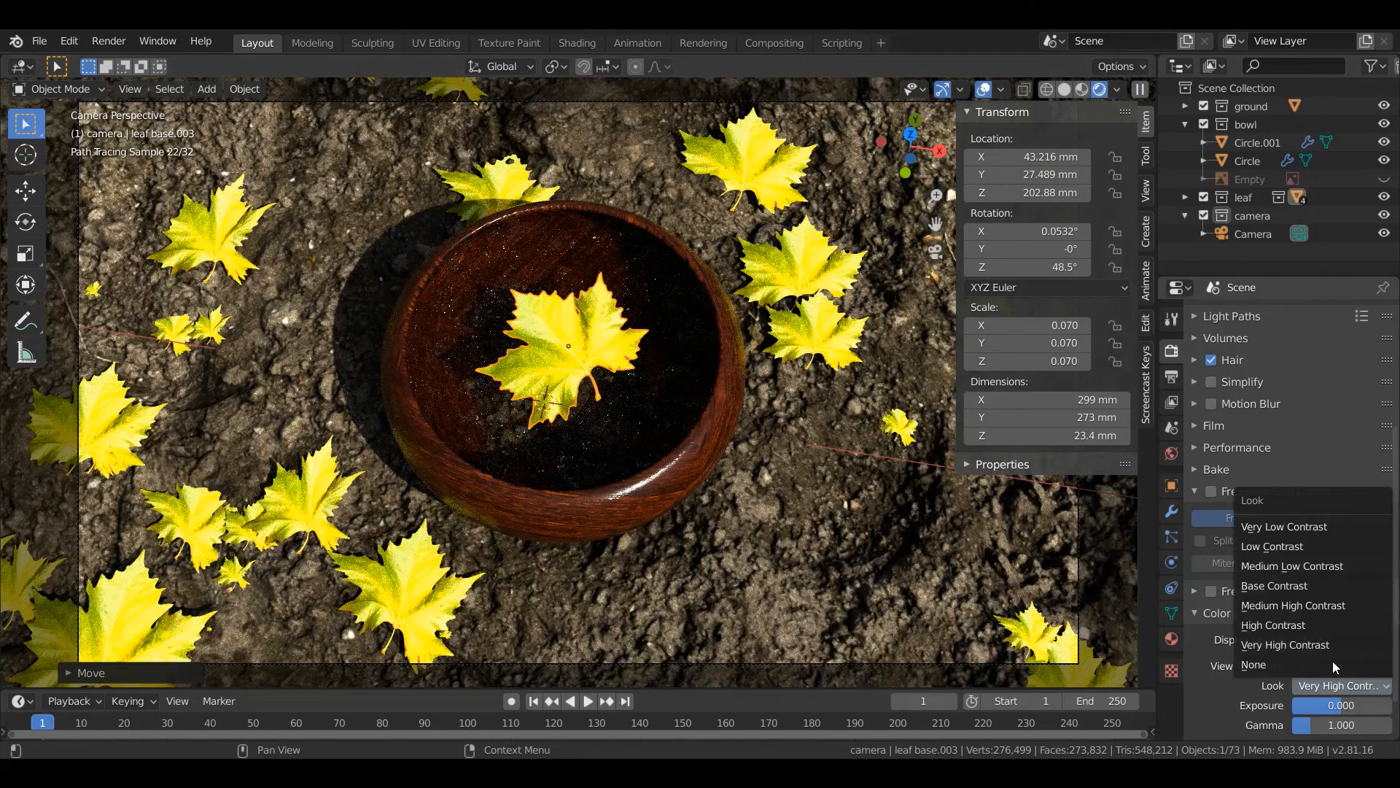
click(1314, 604)
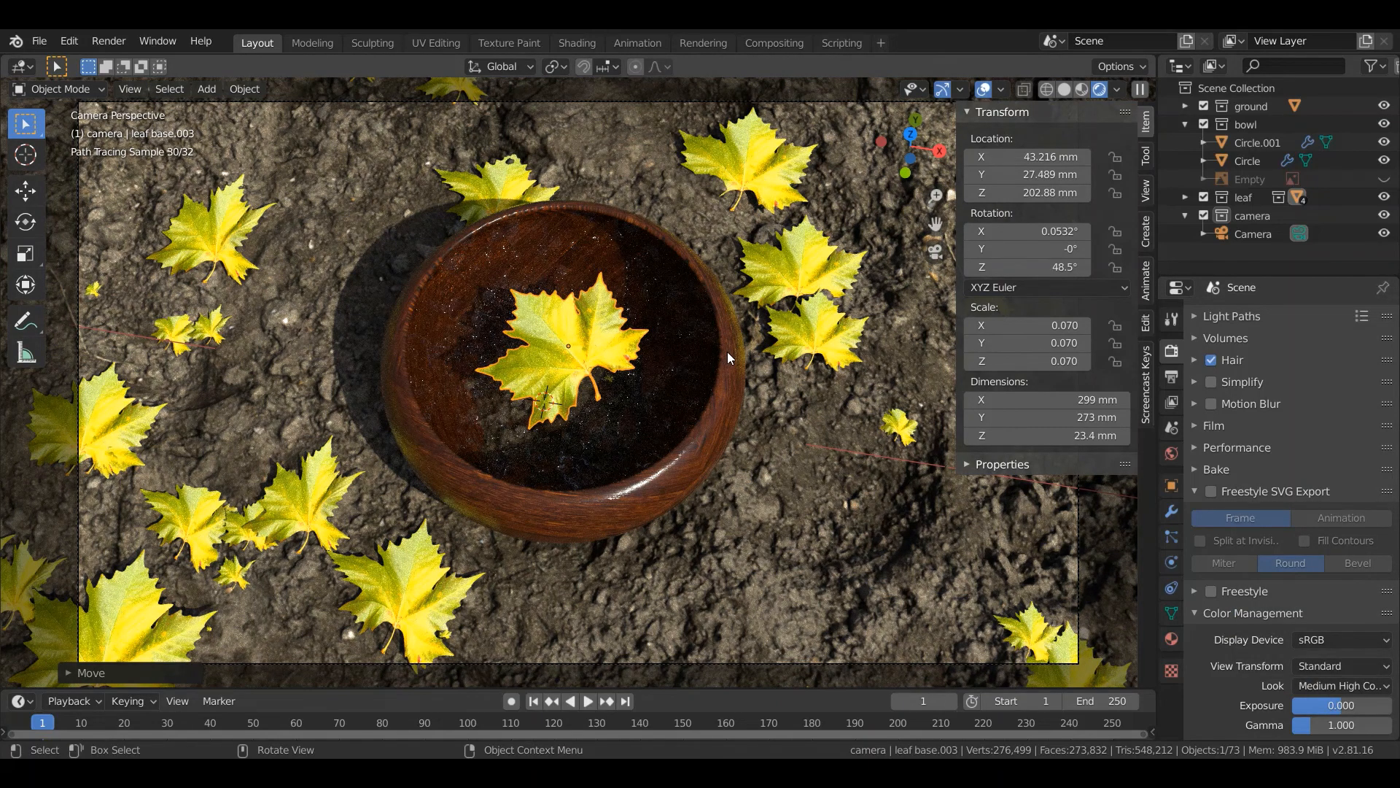
Set the render resolution to 2458 px in X and 1540 px in Y.
click(1172, 377)
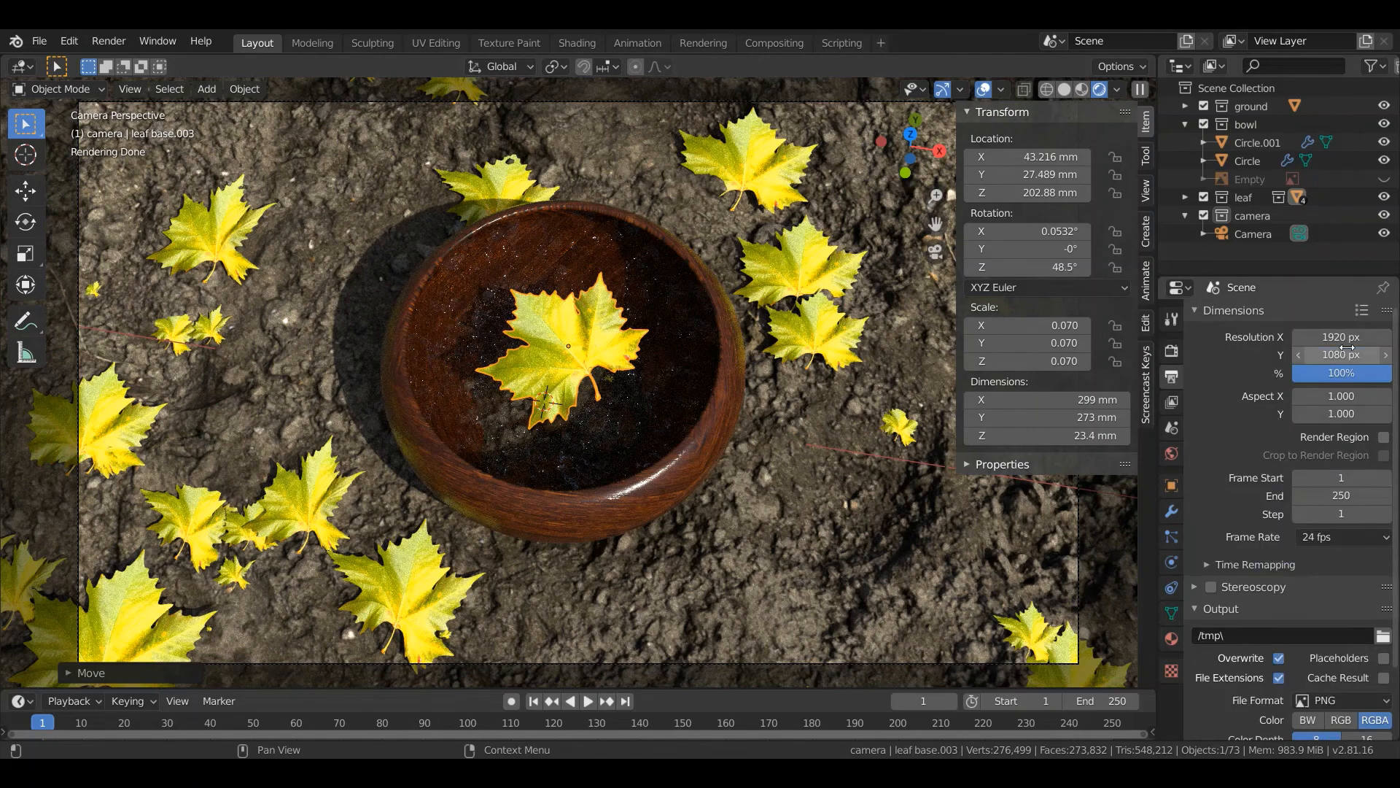
drag(1342, 337, 1388, 355)
scroll(689, 440, down, 3)
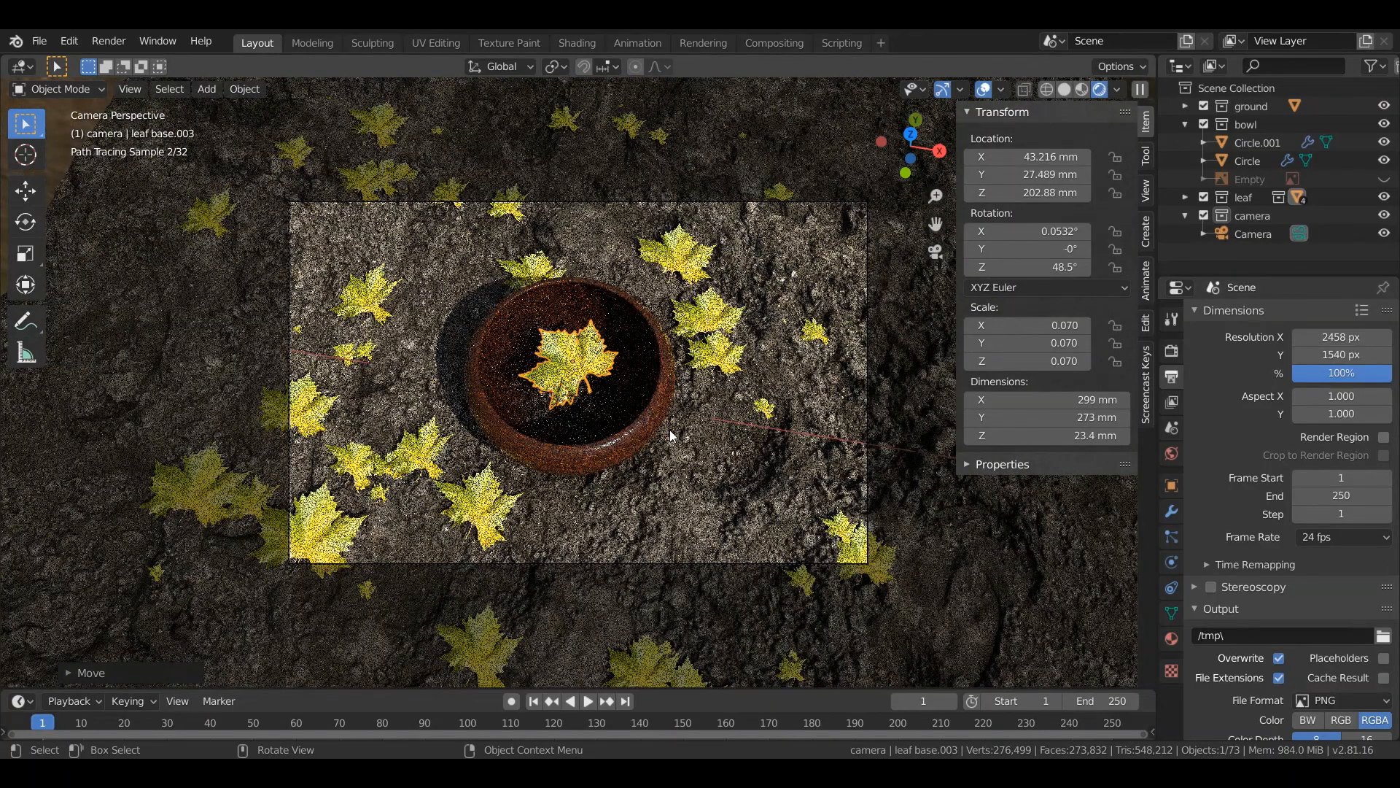
Examine the rendered bowl and surrounding leaves in the camera view, both close up and in the full frame.
scroll(591, 329, up, 2)
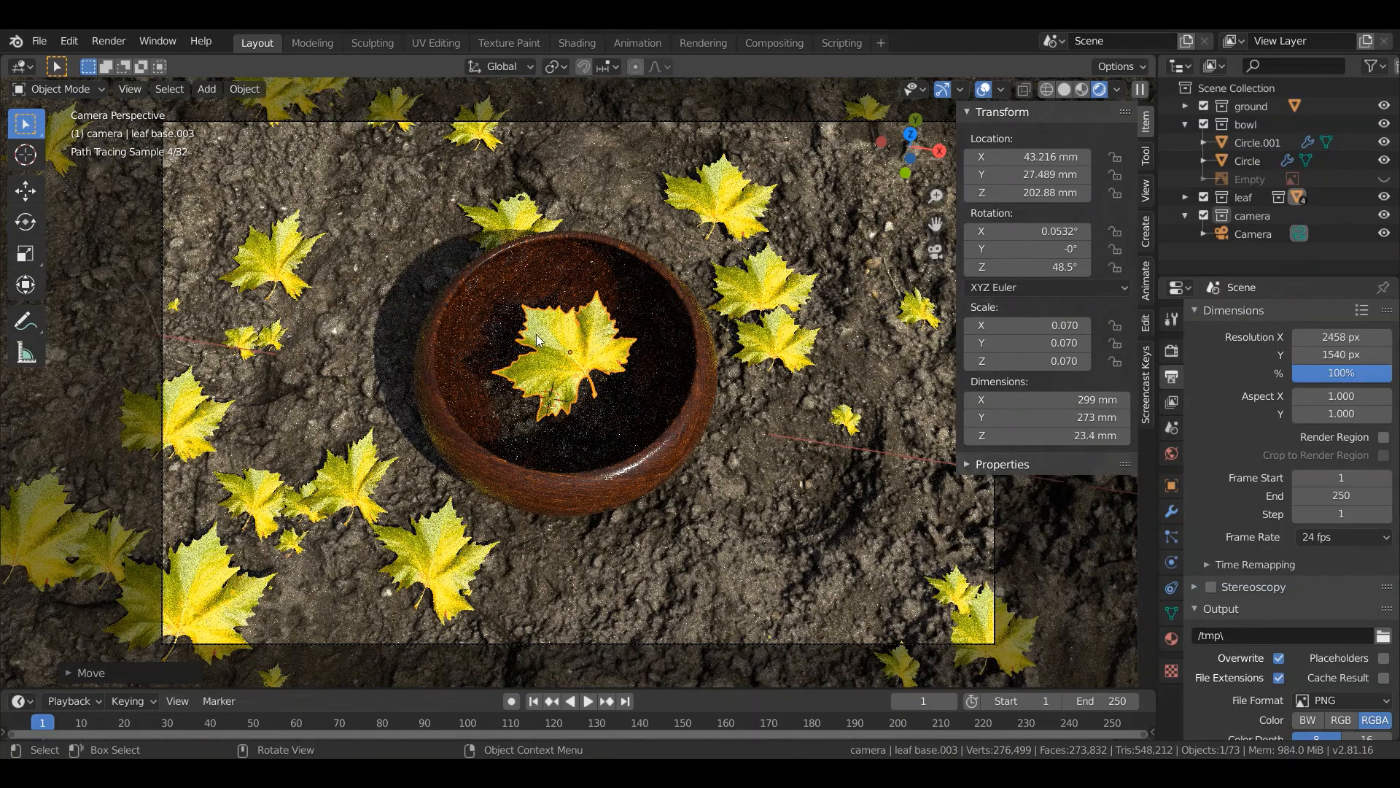
scroll(536, 334, down, 2)
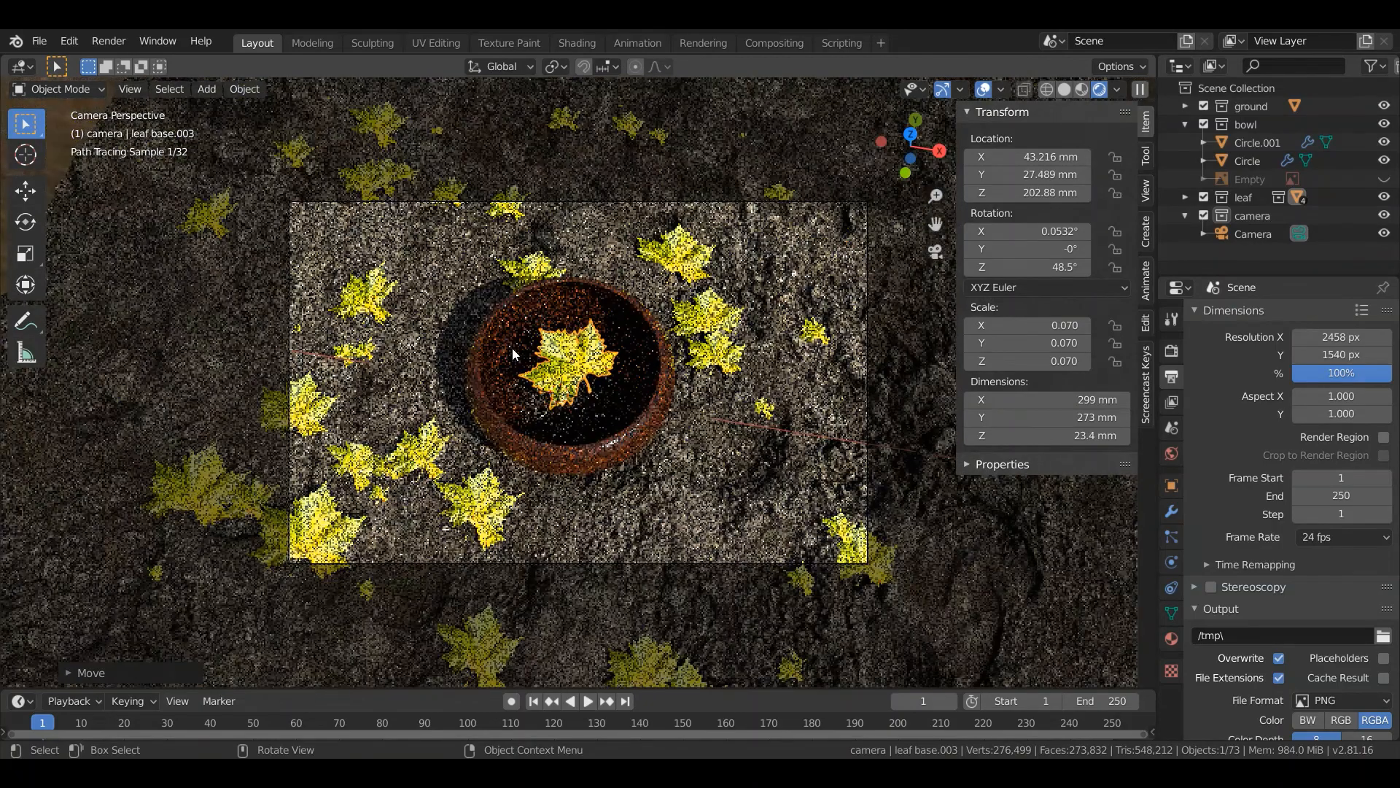
scroll(513, 353, up, 2)
scroll(579, 340, up, 2)
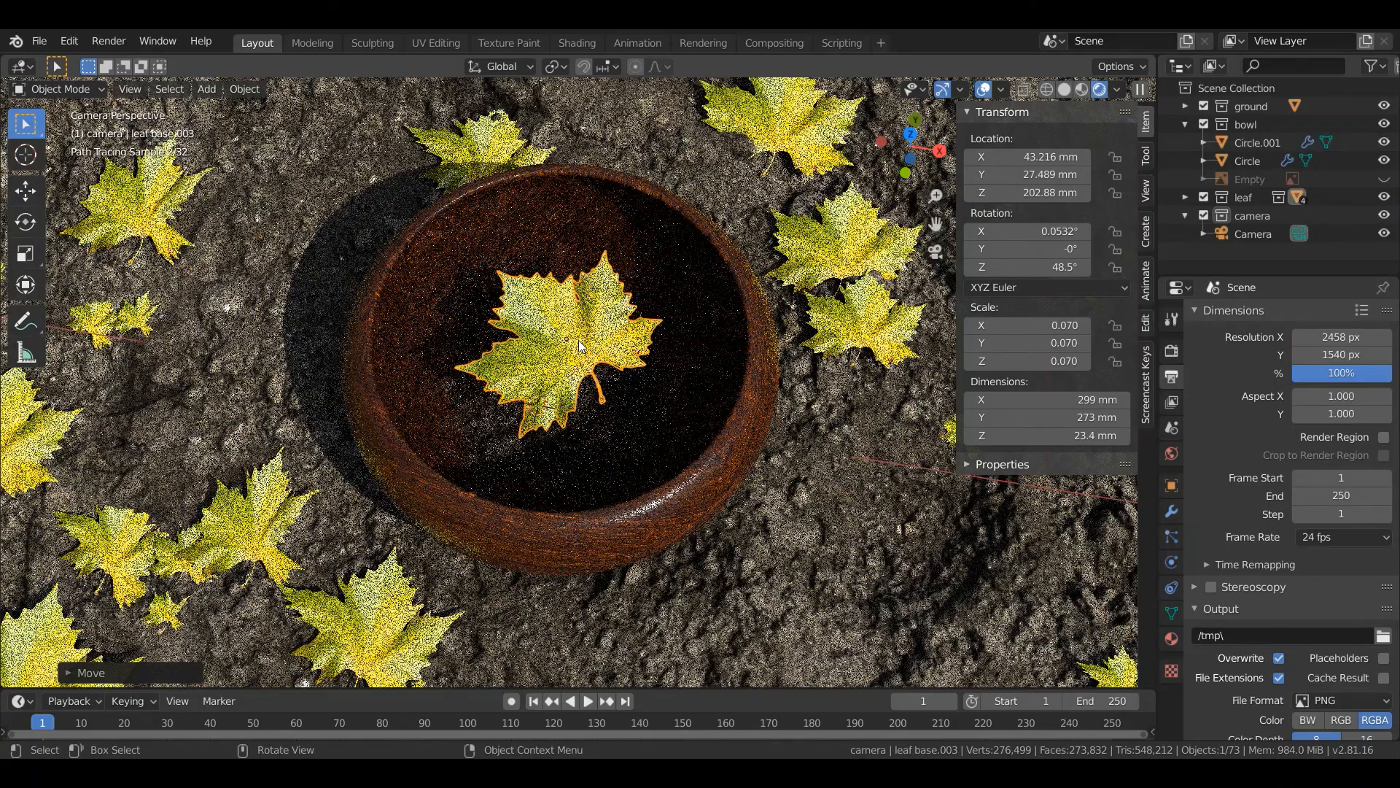
scroll(581, 346, down, 1)
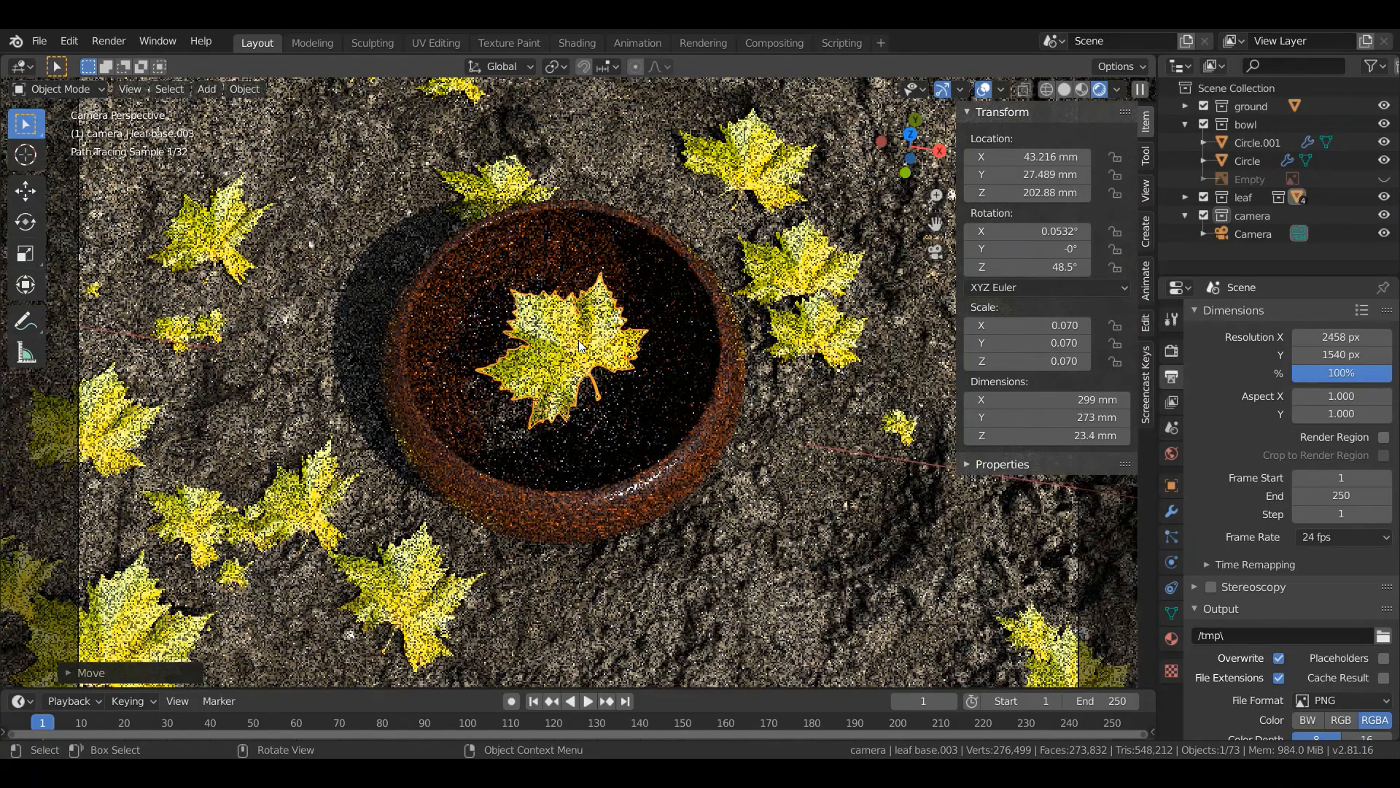
scroll(579, 340, down, 2)
scroll(579, 340, up, 3)
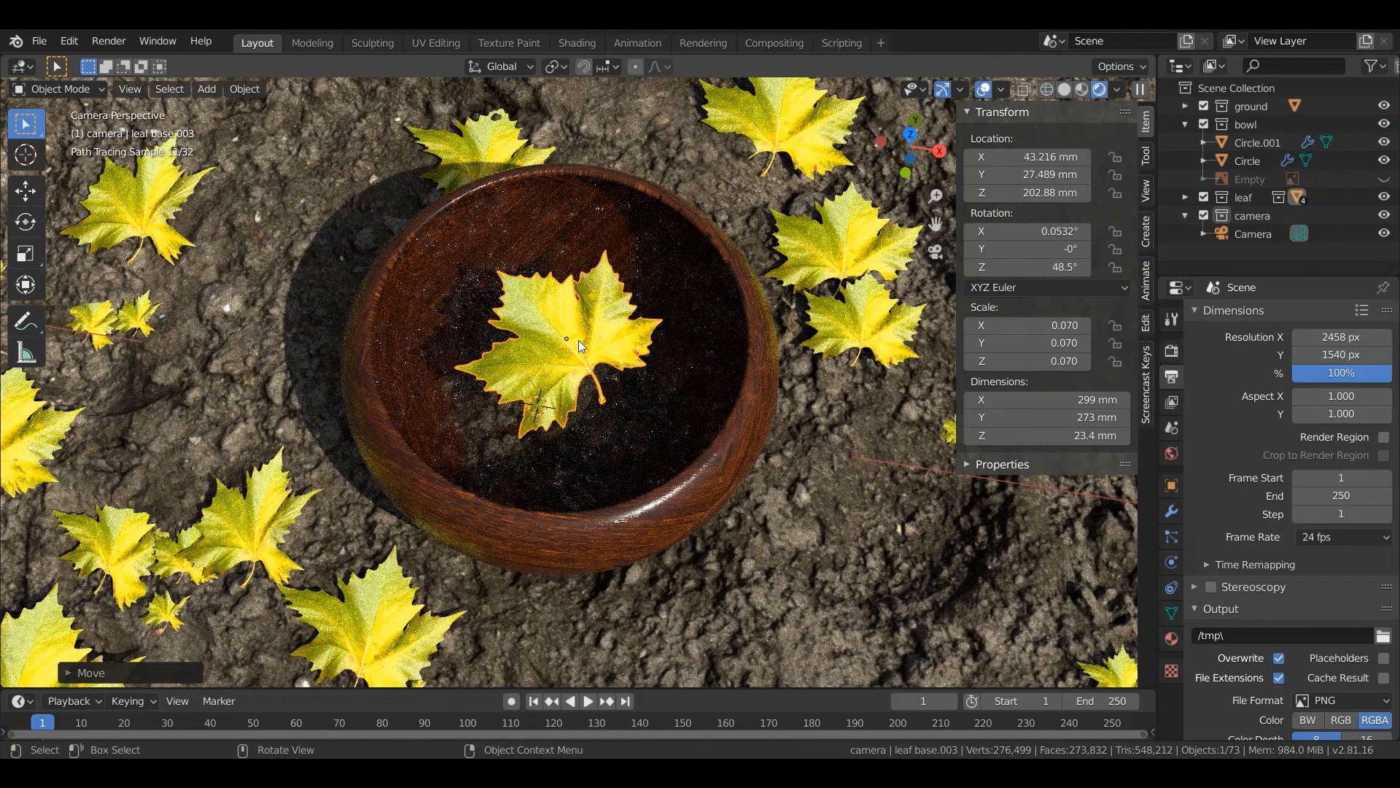
scroll(523, 326, down, 4)
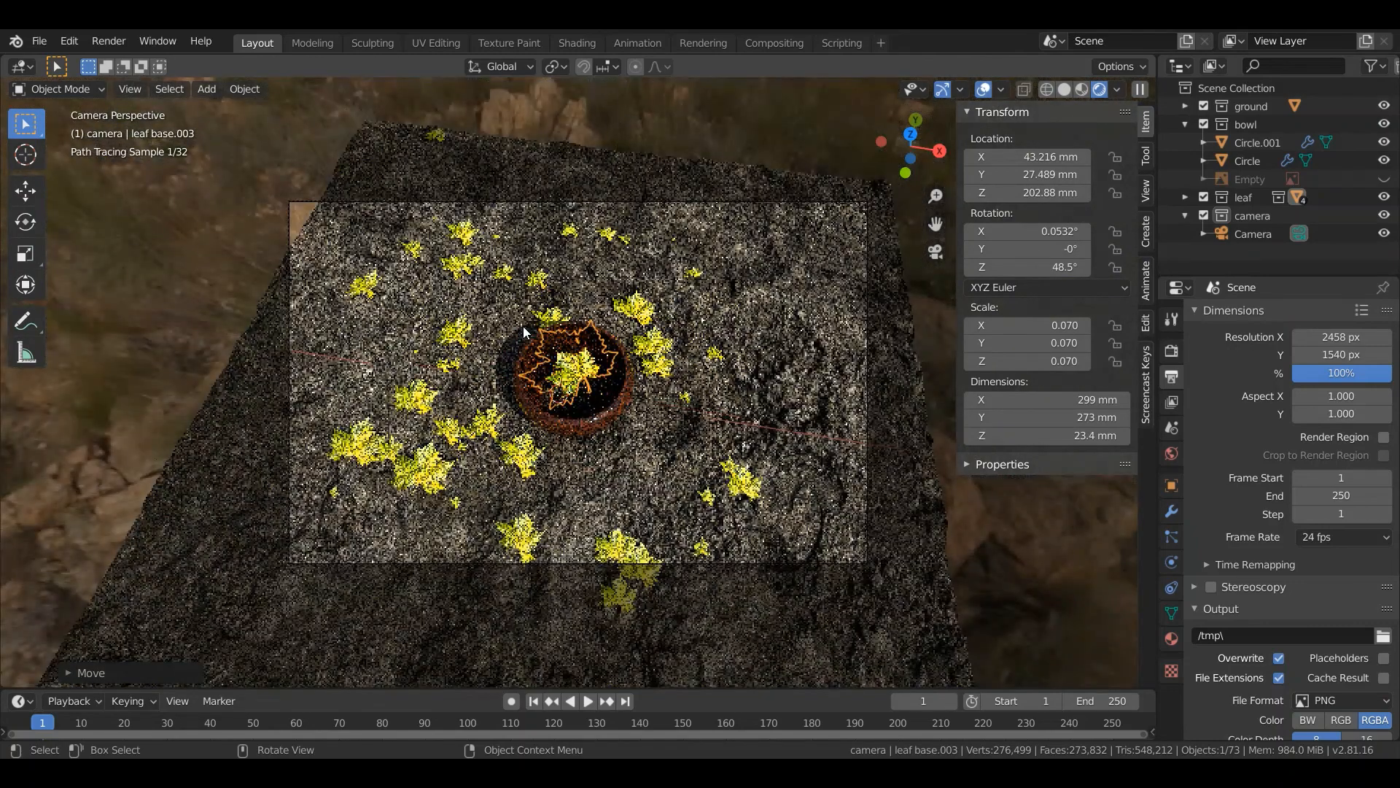
scroll(523, 326, up, 2)
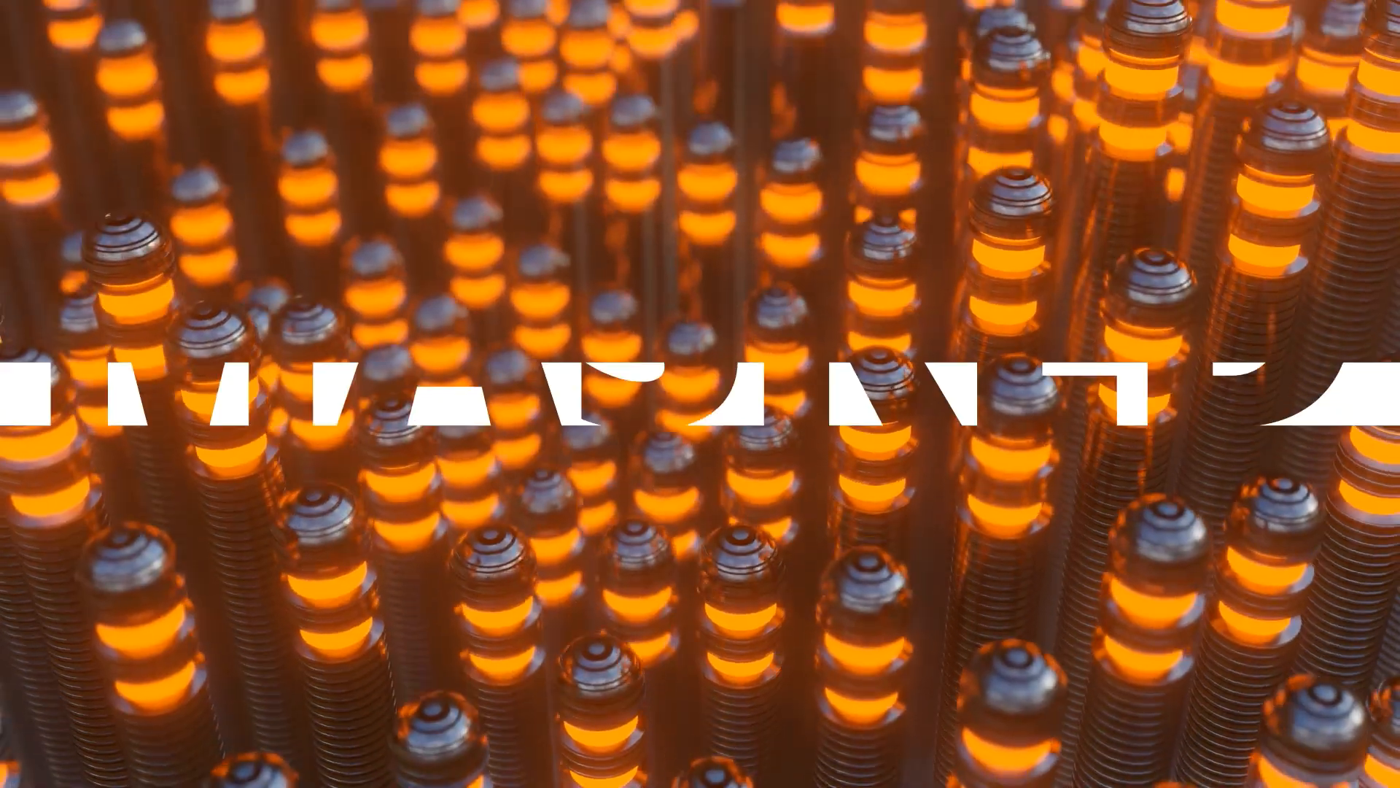